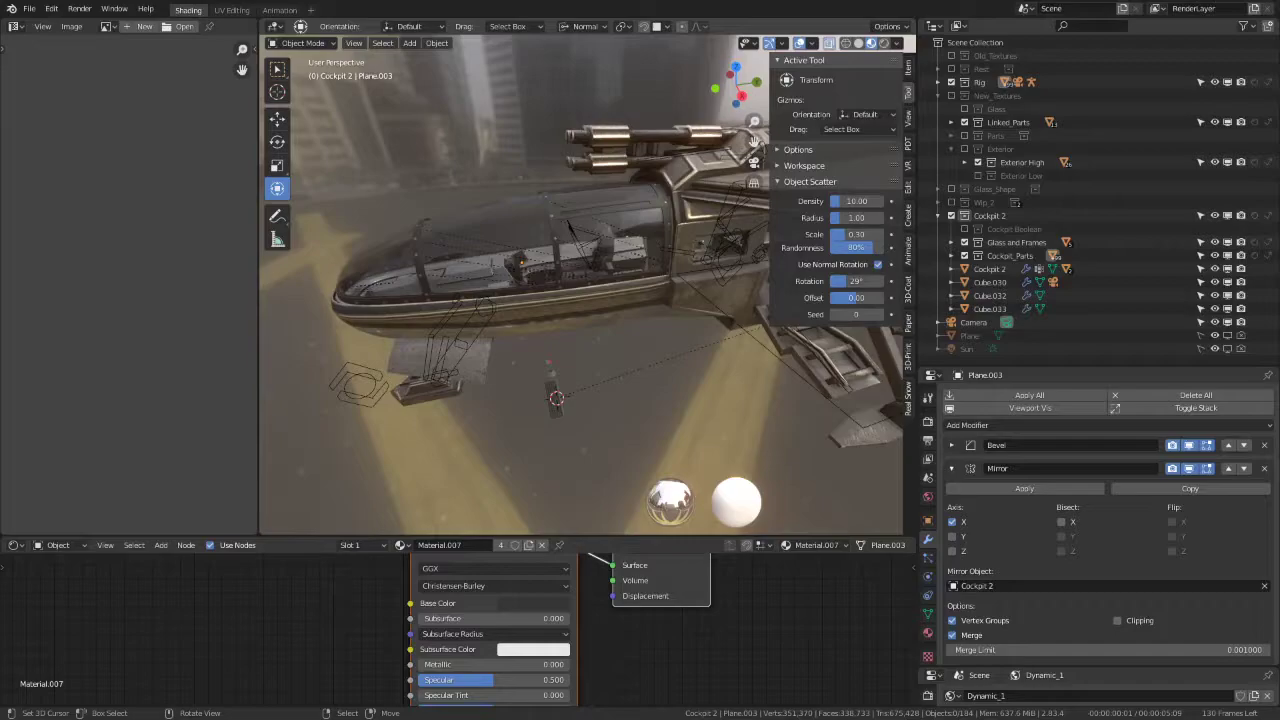
Step: Maximize the 3D view and hide the outer cockpit hull Jet.049
{"action": "scroll", "coordinate": [578, 195], "scroll_direction": "up", "scroll_amount": 2}
{"action": "scroll", "coordinate": [588, 207], "scroll_direction": "down", "scroll_amount": 2}
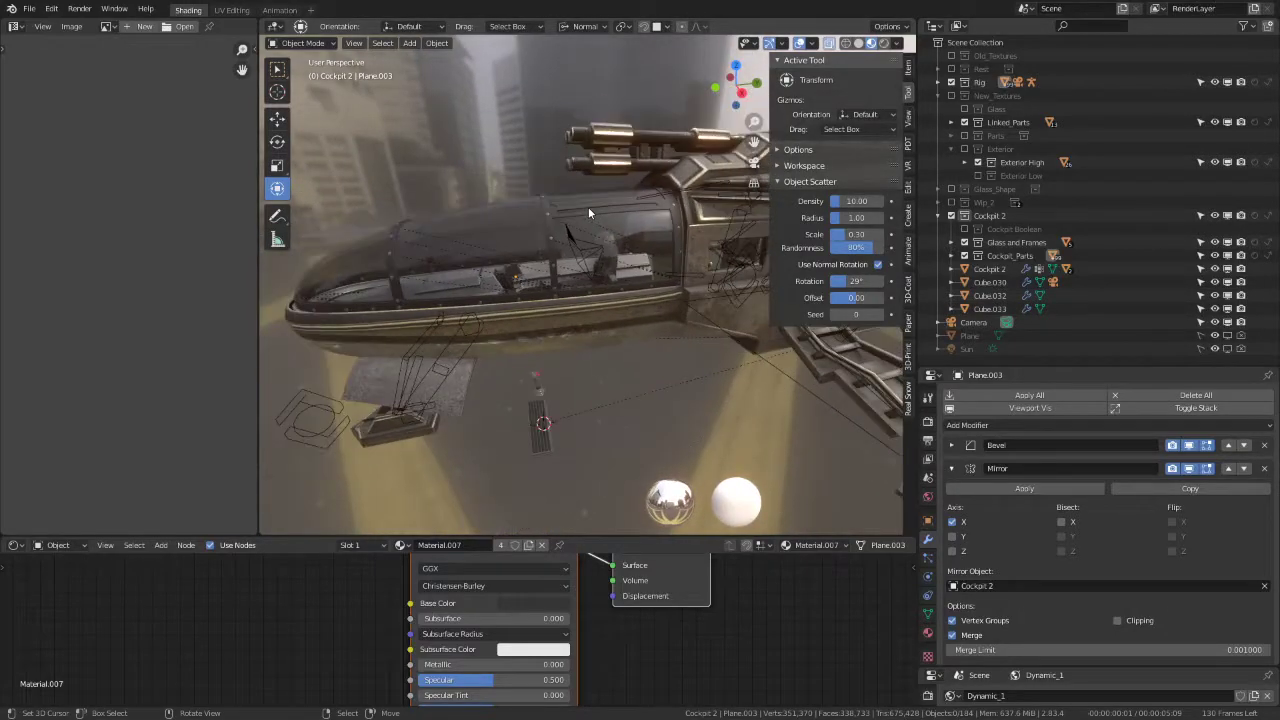
{"action": "key", "text": "ctrl+space"}
{"action": "middle_click_drag", "start_coordinate": [588, 207], "coordinate": [817, 414]}
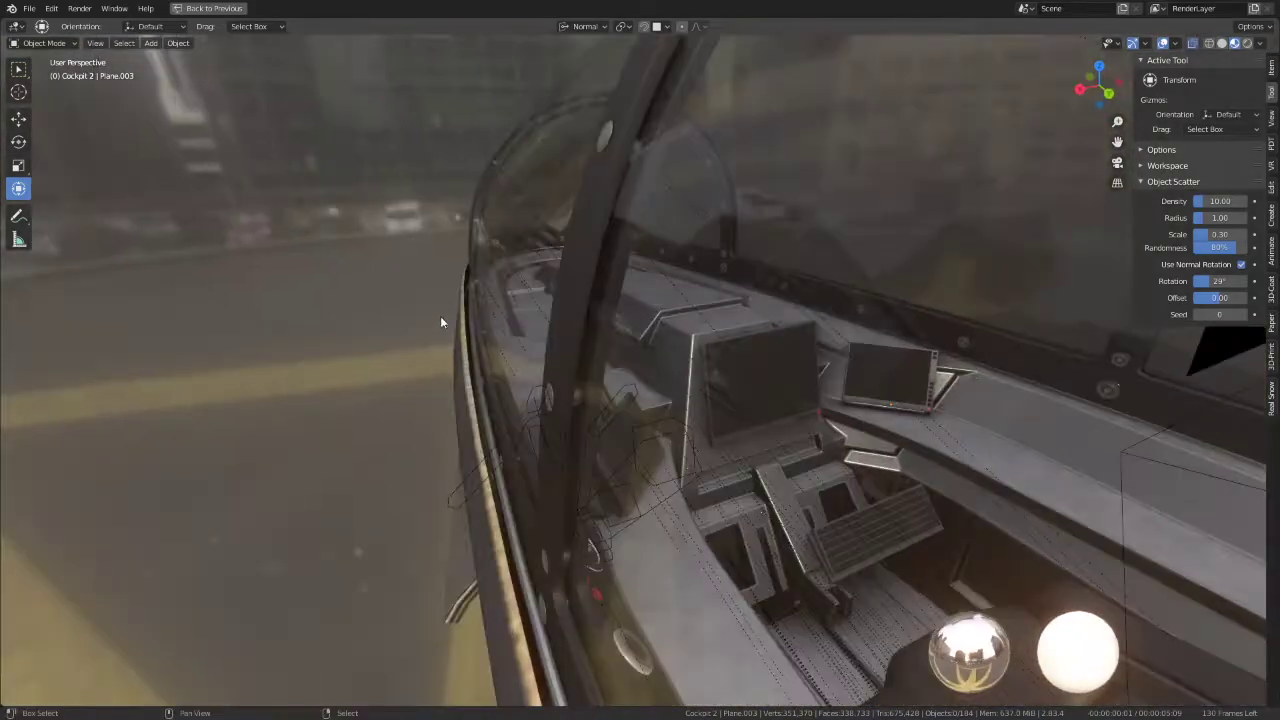
{"action": "mouse_move", "coordinate": [817, 420]}
{"action": "middle_mouse_down"}
{"action": "mouse_move", "coordinate": [640, 394]}
{"action": "mouse_move", "coordinate": [523, 294]}
{"action": "middle_mouse_up"}
{"action": "mouse_move", "coordinate": [777, 294]}
{"action": "middle_mouse_down", "text": "shift"}
{"action": "mouse_move", "coordinate": [702, 396]}
{"action": "mouse_move", "coordinate": [540, 354]}
{"action": "mouse_move", "coordinate": [740, 374]}
{"action": "middle_mouse_up", "text": "shift"}
{"action": "scroll", "coordinate": [648, 359], "scroll_direction": "down", "scroll_amount": 5}
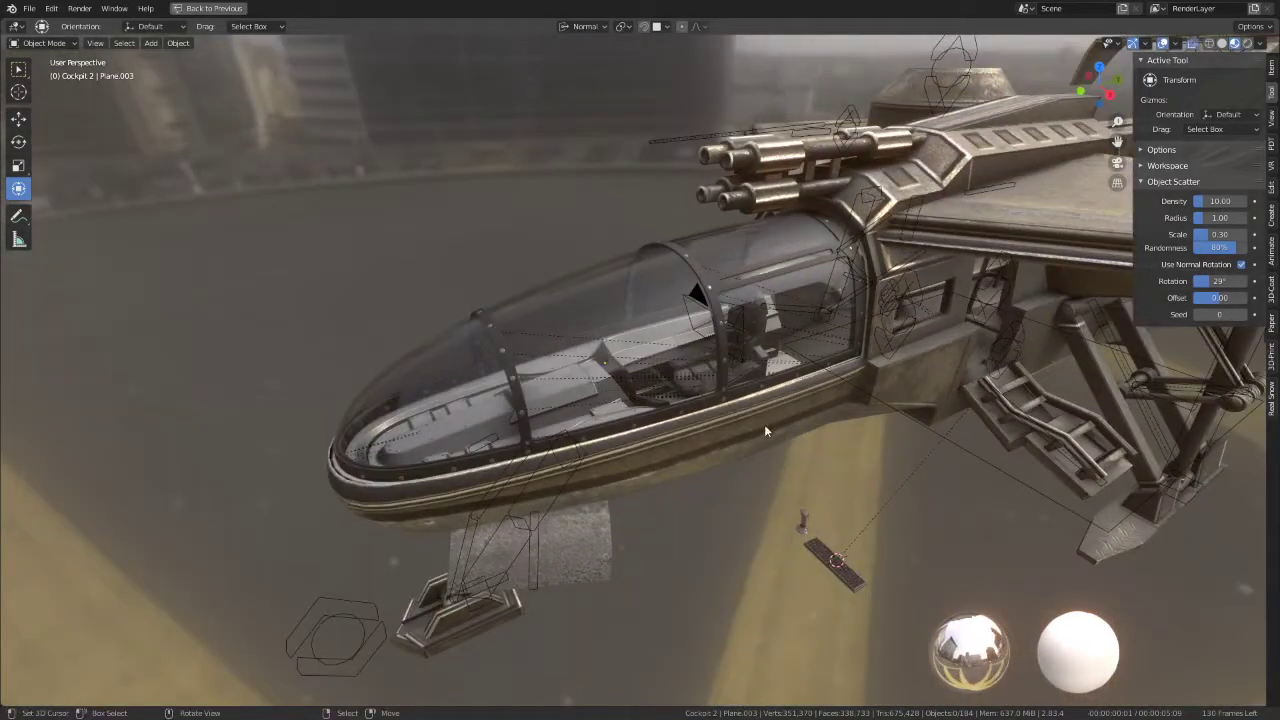
{"action": "mouse_move", "coordinate": [764, 424]}
{"action": "middle_mouse_down"}
{"action": "mouse_move", "coordinate": [713, 393]}
{"action": "mouse_move", "coordinate": [723, 426]}
{"action": "middle_mouse_up"}
{"action": "left_click", "coordinate": [724, 471]}
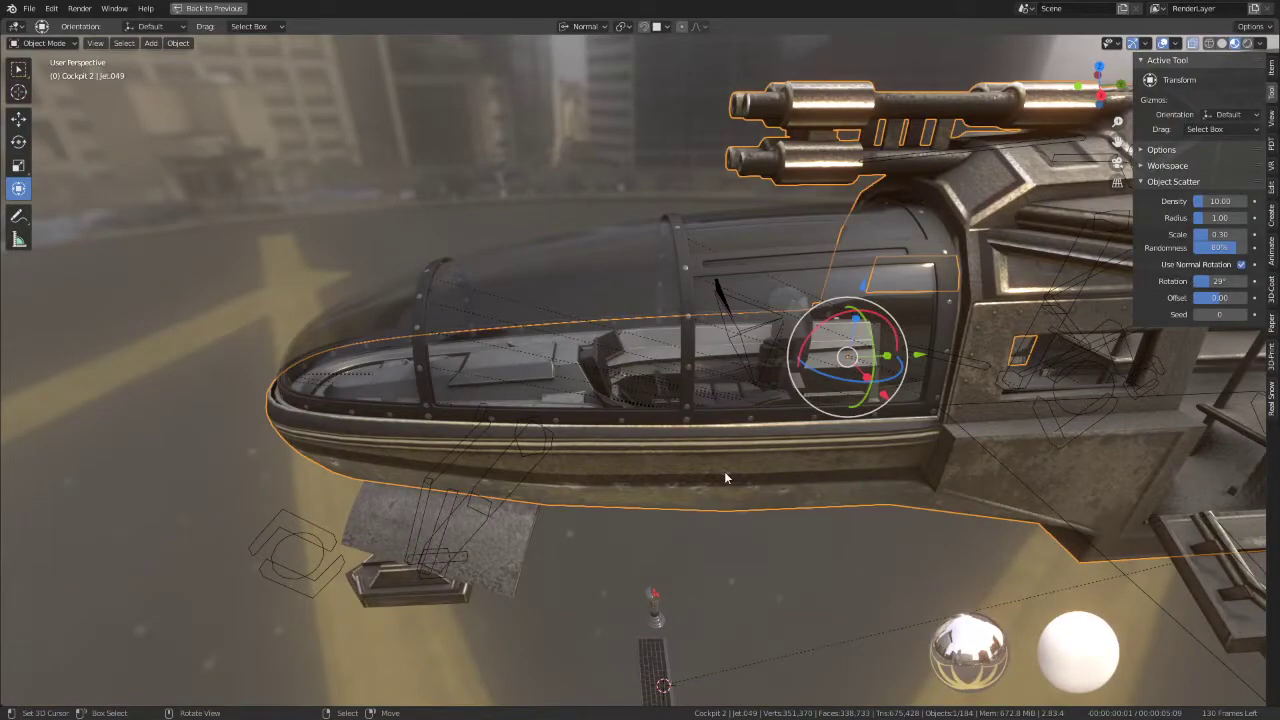
{"action": "key", "text": "h"}
Step: Select the Cockpit 2 piece and frame it in a side-on orthographic view
{"action": "middle_click_drag", "start_coordinate": [716, 472], "coordinate": [714, 415]}
{"action": "left_click", "coordinate": [715, 415]}
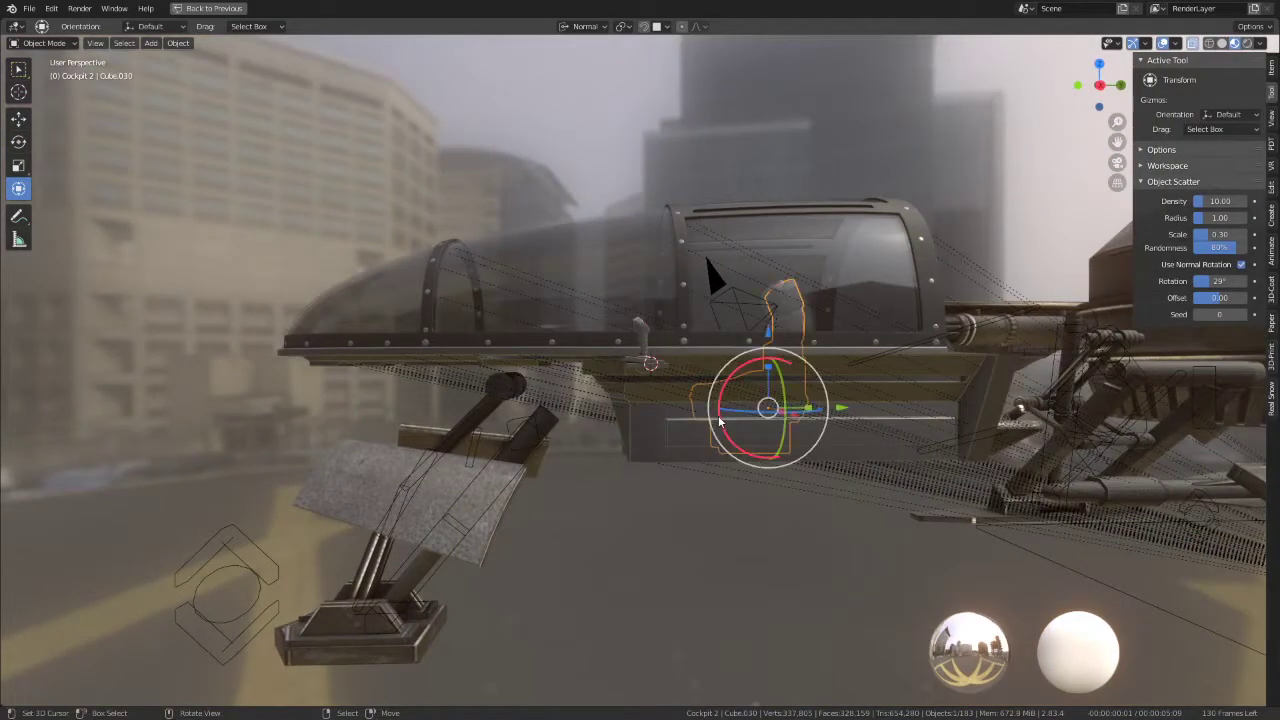
{"action": "left_click", "coordinate": [853, 431]}
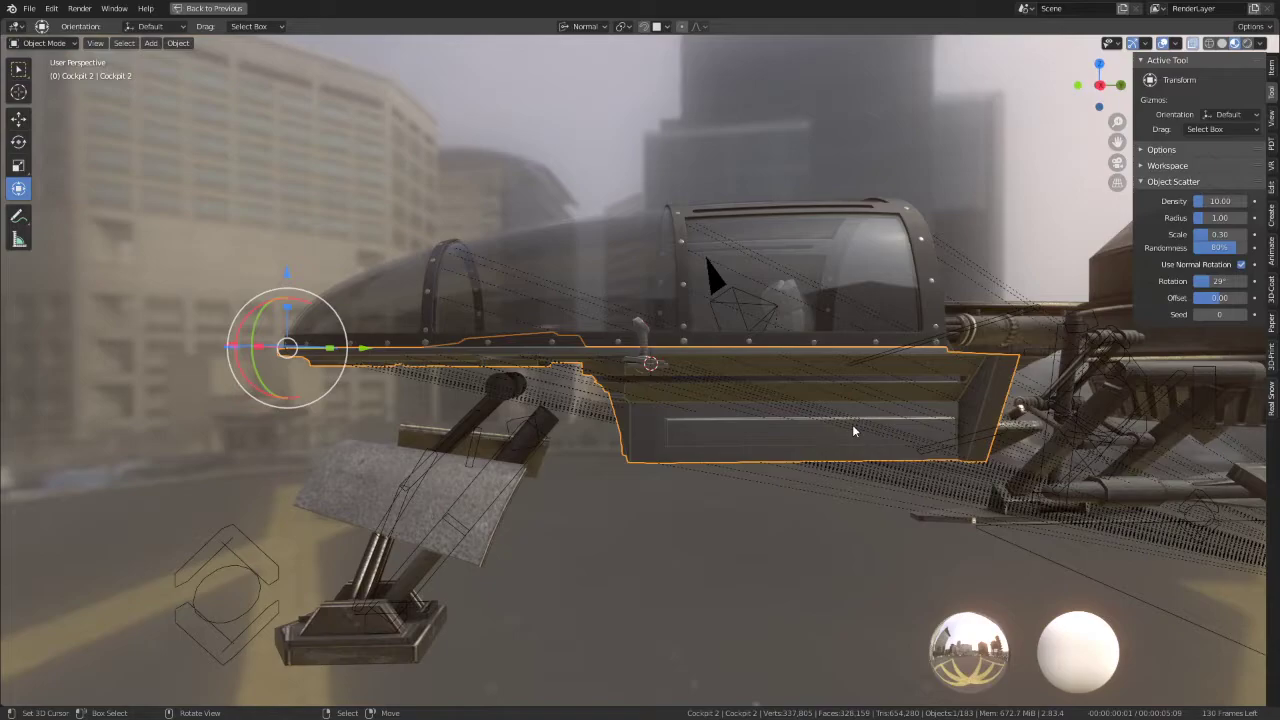
{"action": "key", "text": "KP_3"}
{"action": "key", "text": "KP_Decimal"}
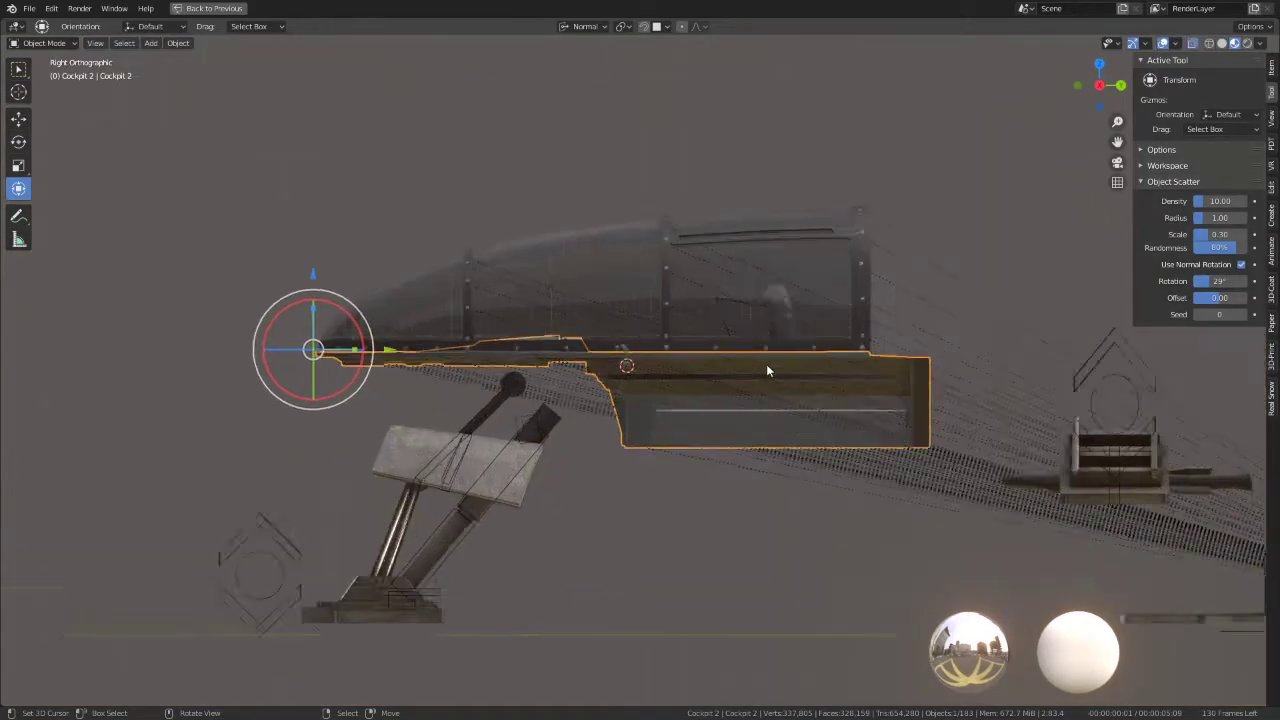
Step: Enter Edit Mode on Cockpit 2, toggling wireframe, Material Preview and overlays to inspect the interior
{"action": "key", "text": "Tab"}
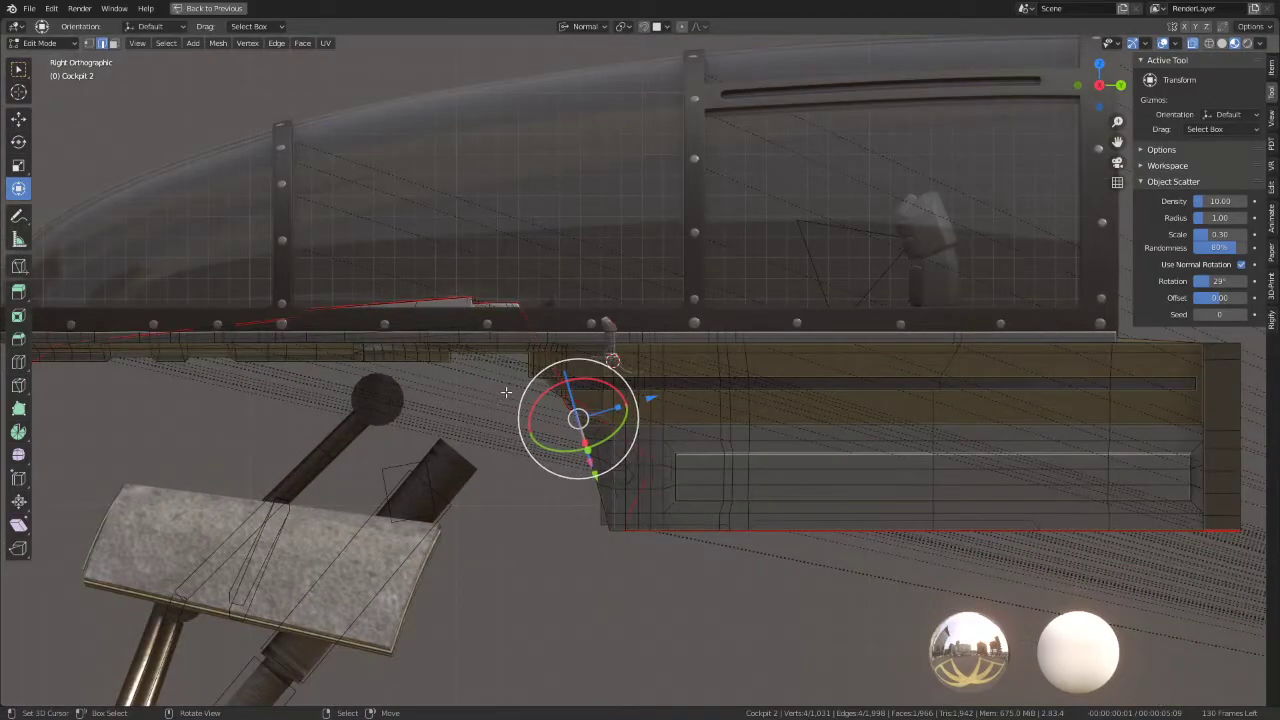
{"action": "mouse_move", "coordinate": [506, 392]}
{"action": "middle_mouse_down"}
{"action": "mouse_move", "coordinate": [614, 378]}
{"action": "mouse_move", "coordinate": [546, 378]}
{"action": "middle_mouse_up"}
{"action": "left_click", "coordinate": [680, 357], "text": "alt"}
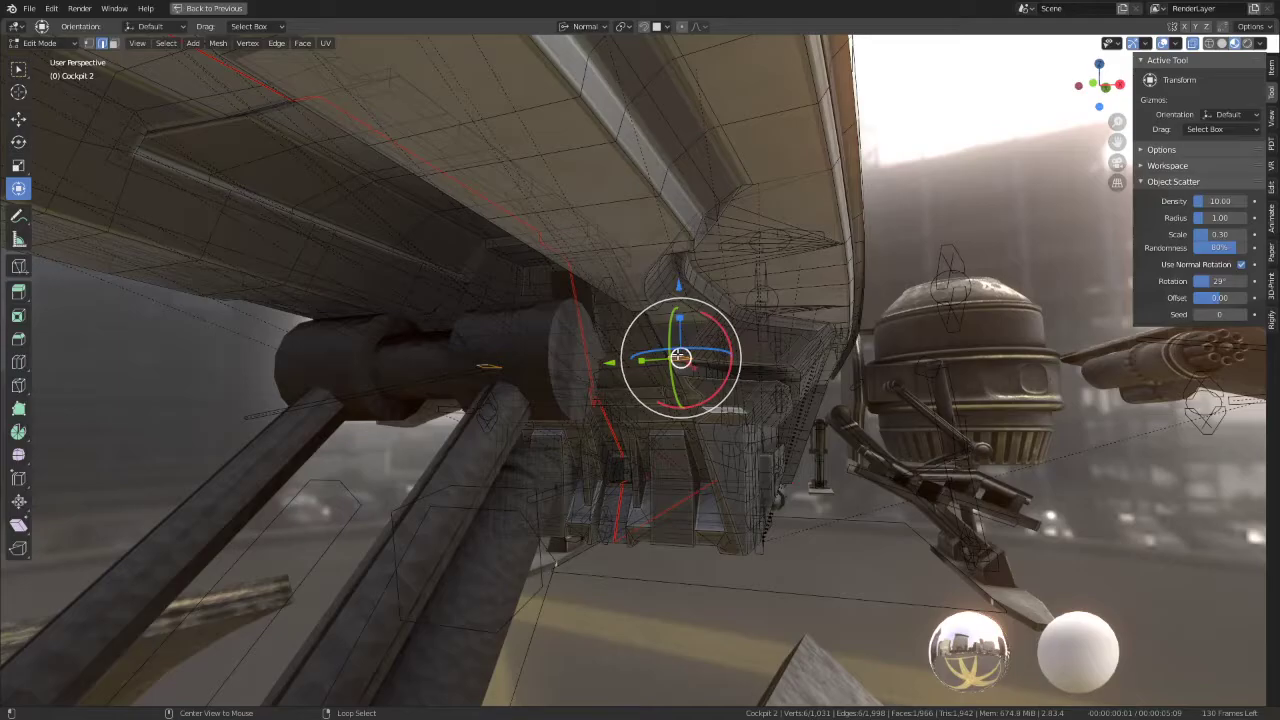
{"action": "middle_click_drag", "start_coordinate": [680, 357], "coordinate": [1048, 95]}
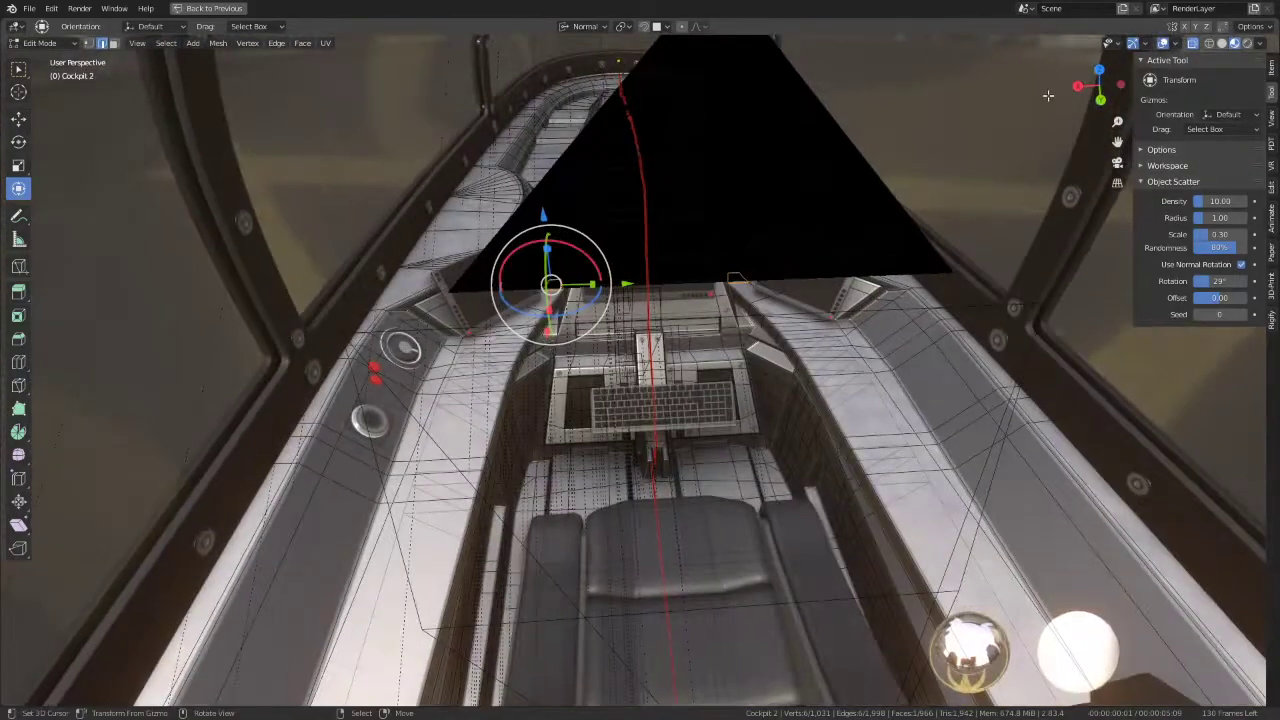
{"action": "left_click", "coordinate": [1208, 43]}
{"action": "middle_click_drag", "start_coordinate": [1208, 43], "coordinate": [1191, 68]}
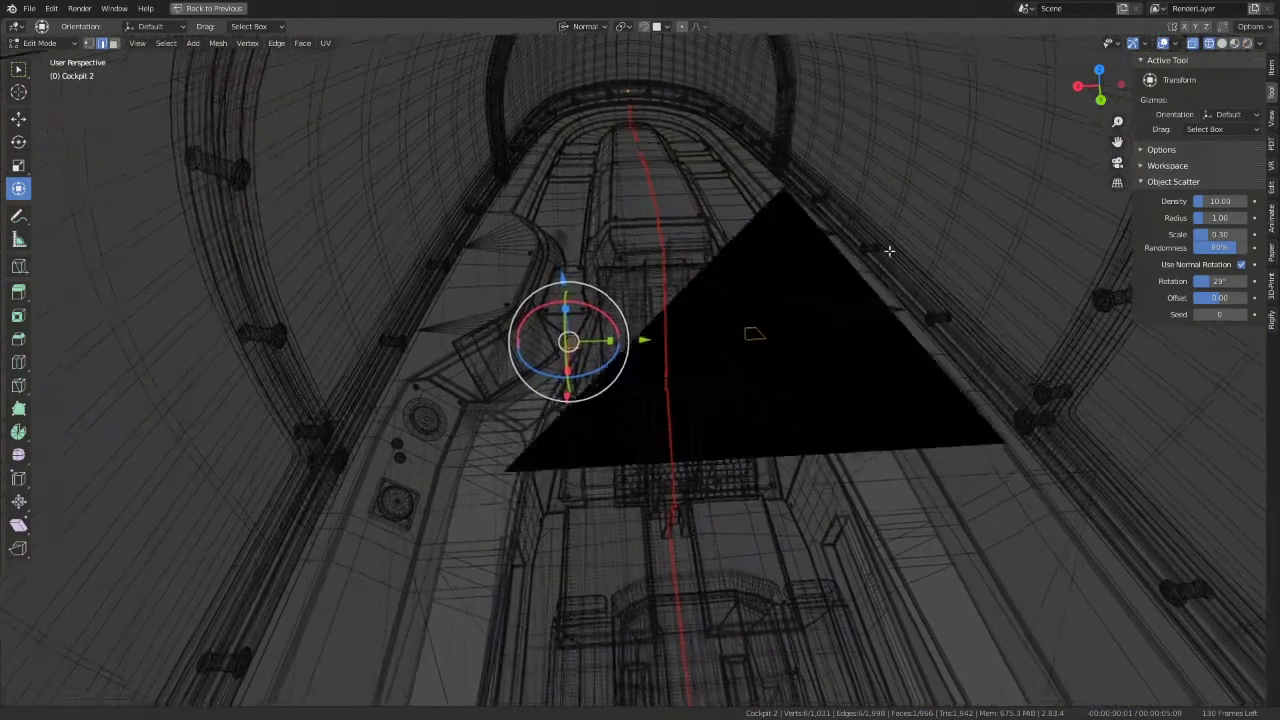
{"action": "left_click", "coordinate": [1234, 43]}
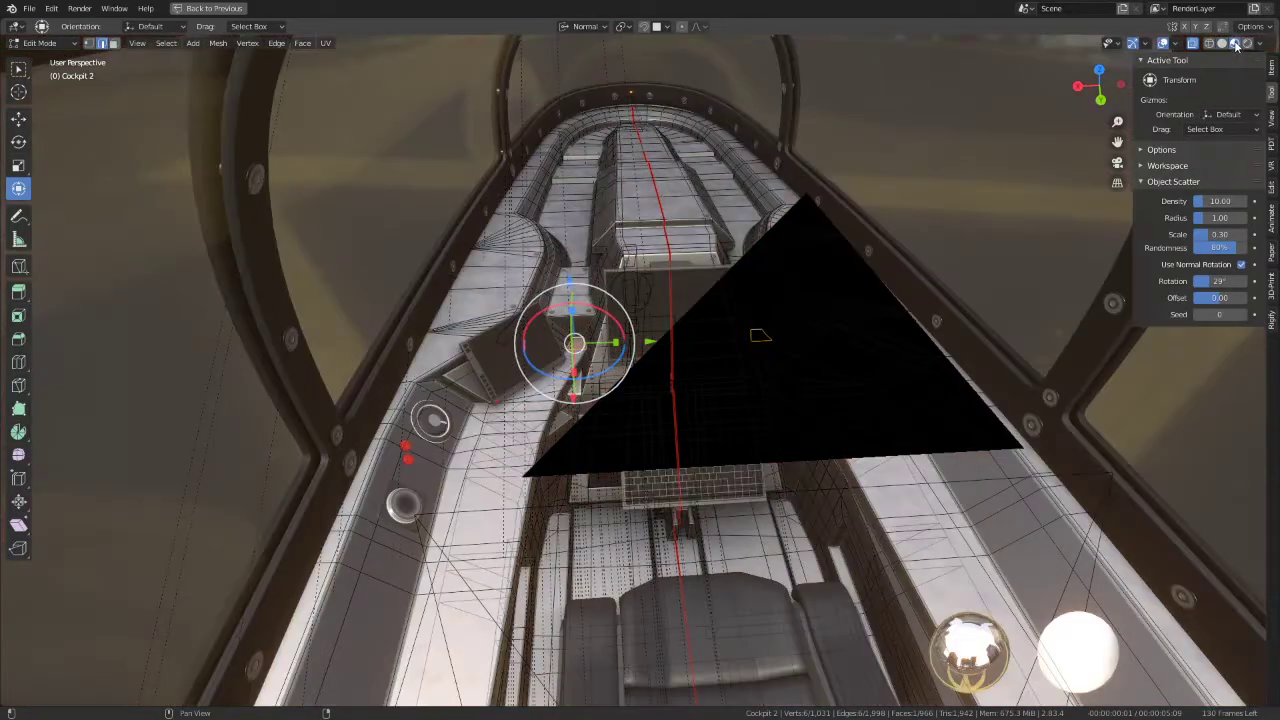
{"action": "left_click", "coordinate": [1163, 43]}
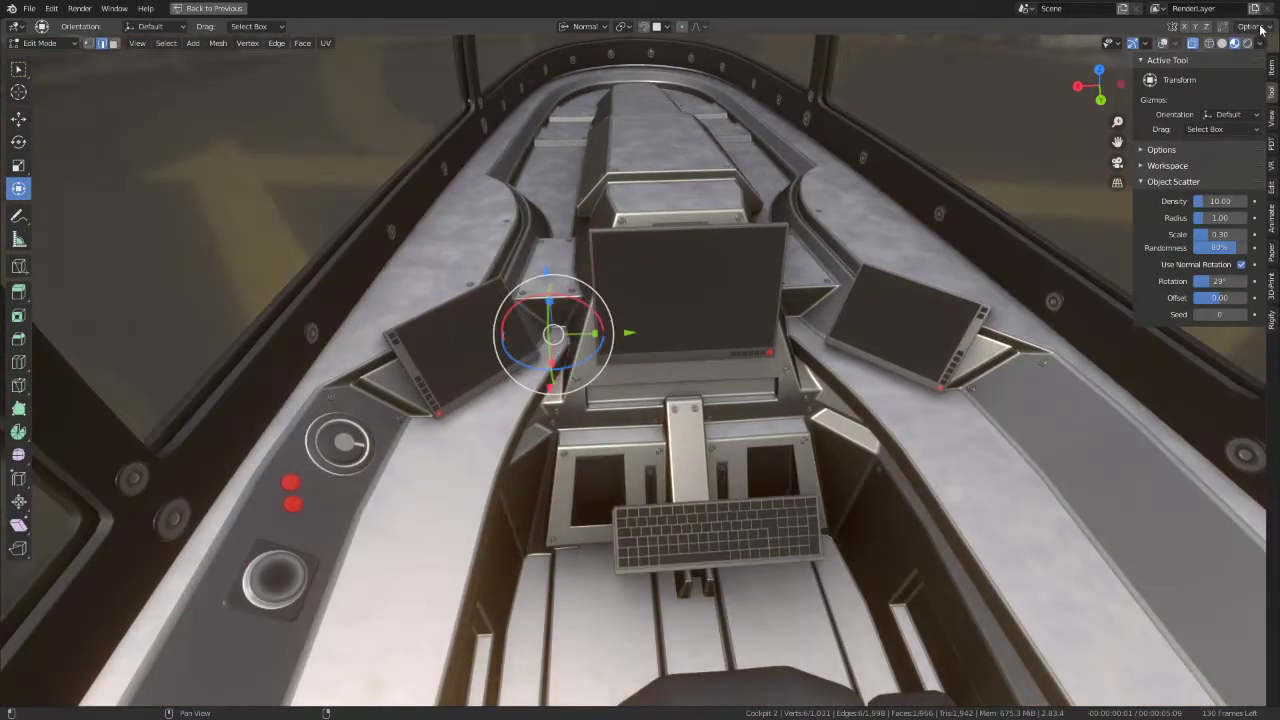
{"action": "left_click", "coordinate": [1163, 43]}
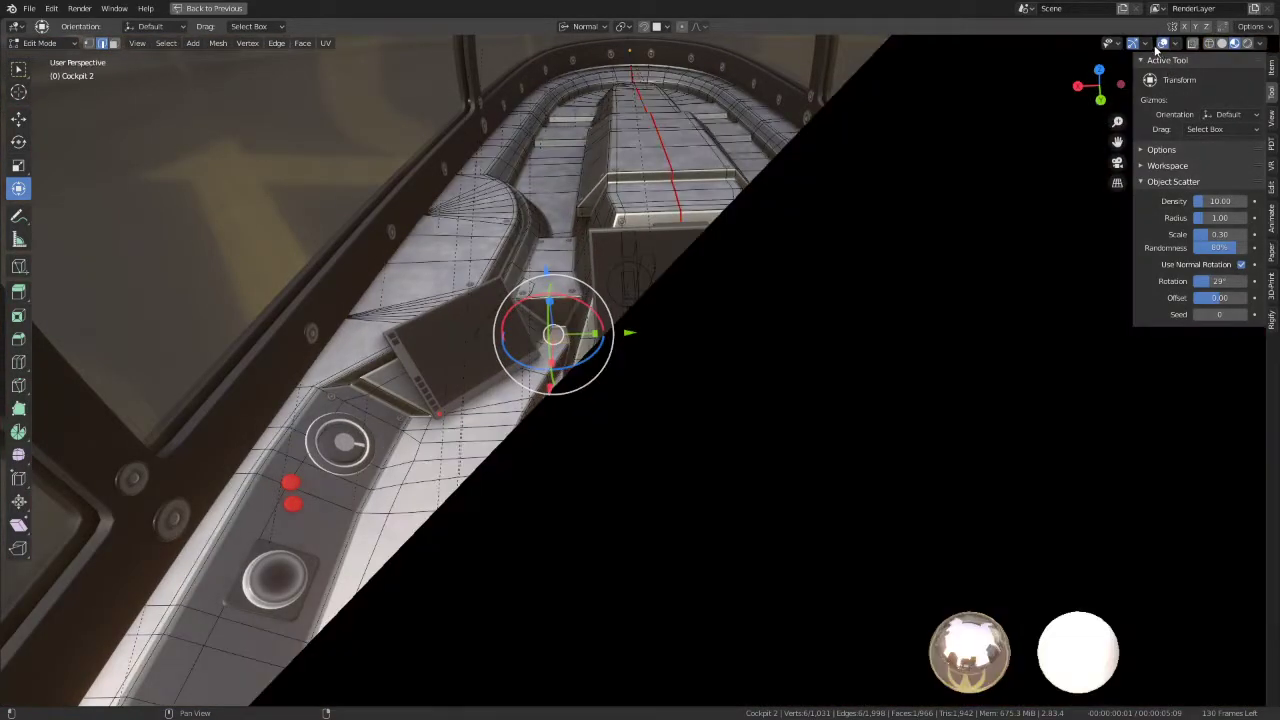
{"action": "middle_click_drag", "start_coordinate": [429, 306], "coordinate": [556, 302]}
{"action": "scroll", "coordinate": [556, 302], "scroll_direction": "up", "scroll_amount": 3}
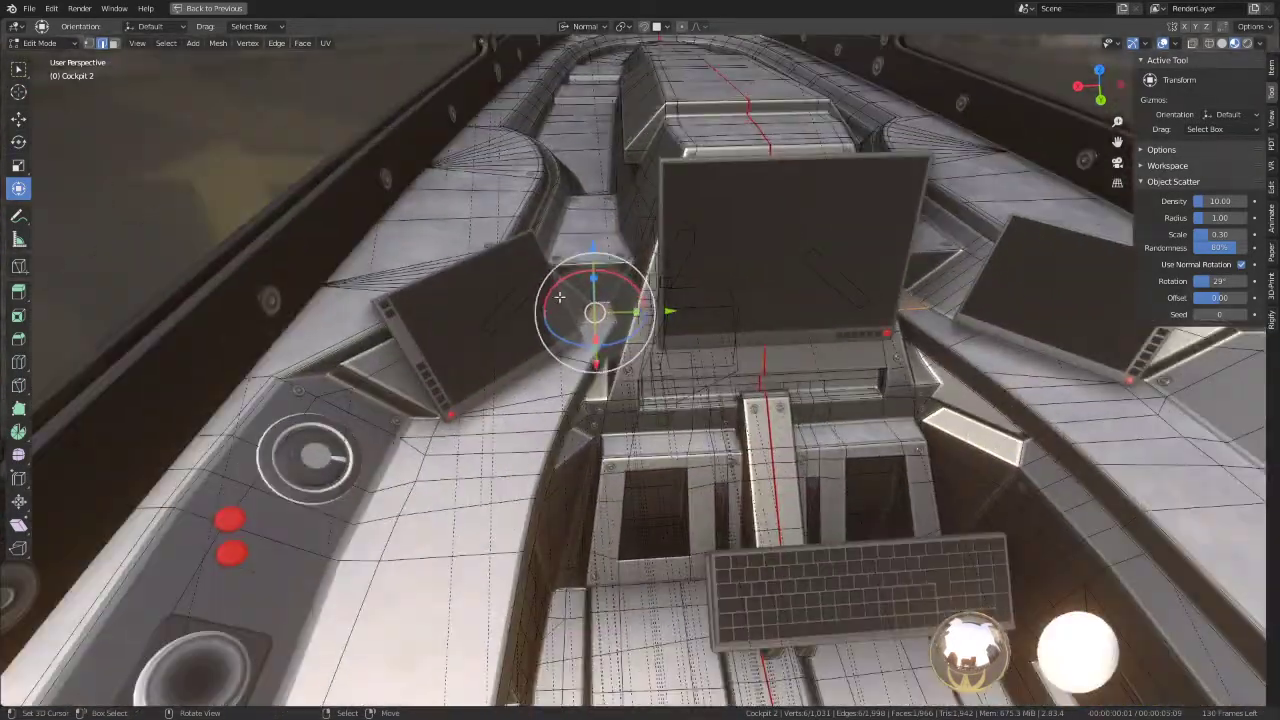
Step: Switch to face select and pick faces on the central console
{"action": "left_click", "coordinate": [113, 43]}
{"action": "left_click", "coordinate": [650, 305]}
{"action": "left_click", "coordinate": [520, 268]}
{"action": "middle_click_drag", "start_coordinate": [520, 268], "coordinate": [603, 297]}
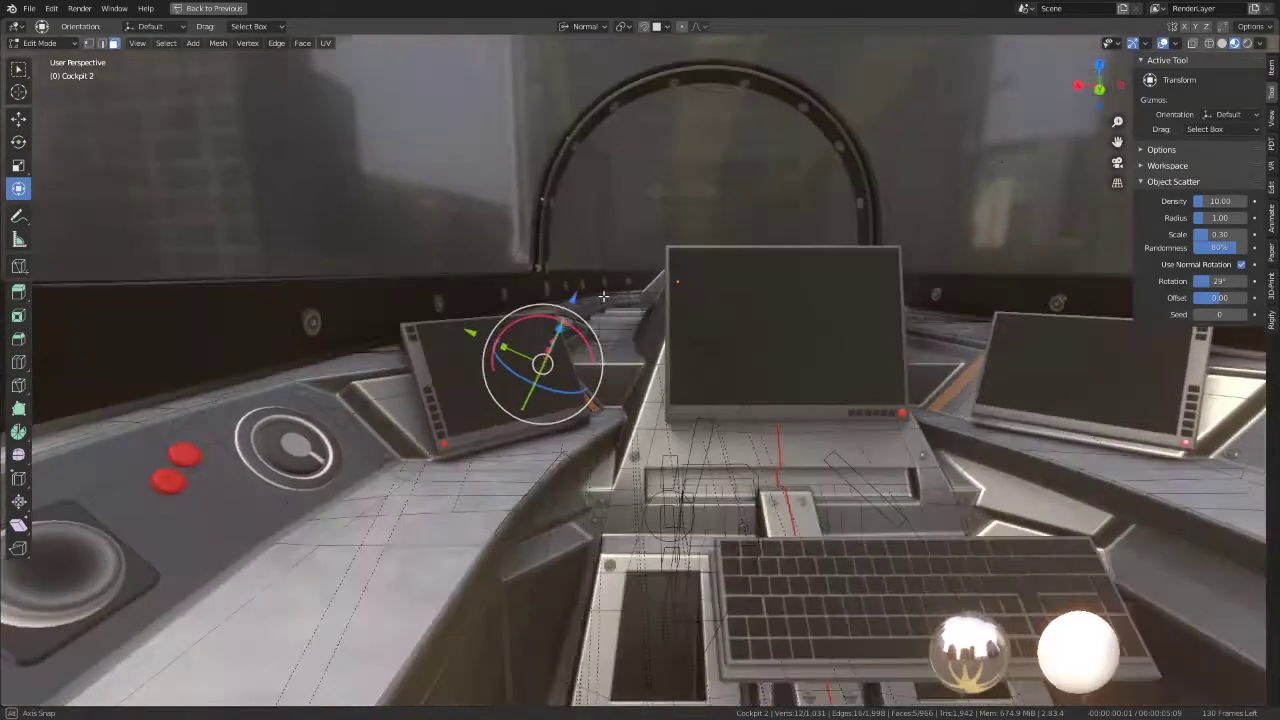
{"action": "scroll", "coordinate": [603, 297], "scroll_direction": "up", "scroll_amount": 5}
{"action": "left_click", "coordinate": [592, 470], "text": "alt"}
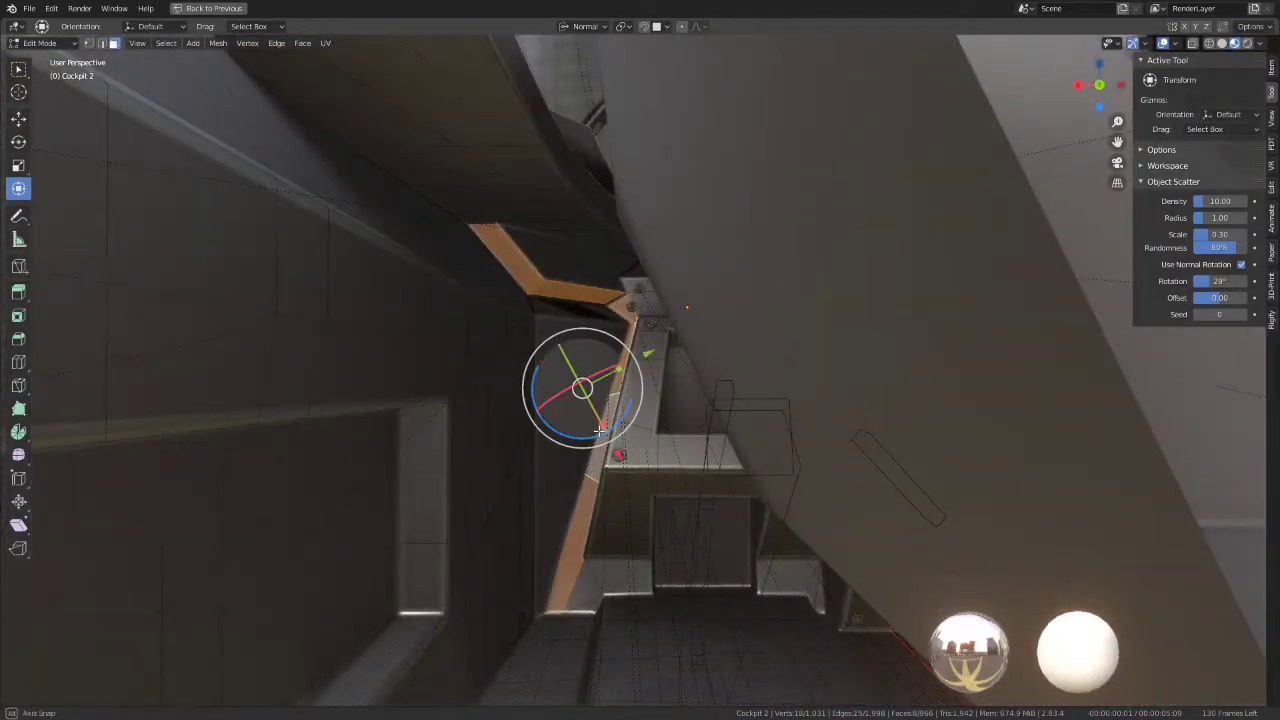
{"action": "mouse_move", "coordinate": [598, 428]}
{"action": "middle_mouse_down"}
{"action": "mouse_move", "coordinate": [603, 455]}
{"action": "mouse_move", "coordinate": [533, 398]}
{"action": "mouse_move", "coordinate": [706, 375]}
{"action": "mouse_move", "coordinate": [590, 310]}
{"action": "middle_mouse_up"}
{"action": "scroll", "coordinate": [590, 440], "scroll_direction": "down", "scroll_amount": 5}
{"action": "scroll", "coordinate": [541, 409], "scroll_direction": "up", "scroll_amount": 5}
Step: Select a face in the central lever slot, grow it three times with Select More, and switch to Solid shading
{"action": "left_click", "coordinate": [706, 375]}
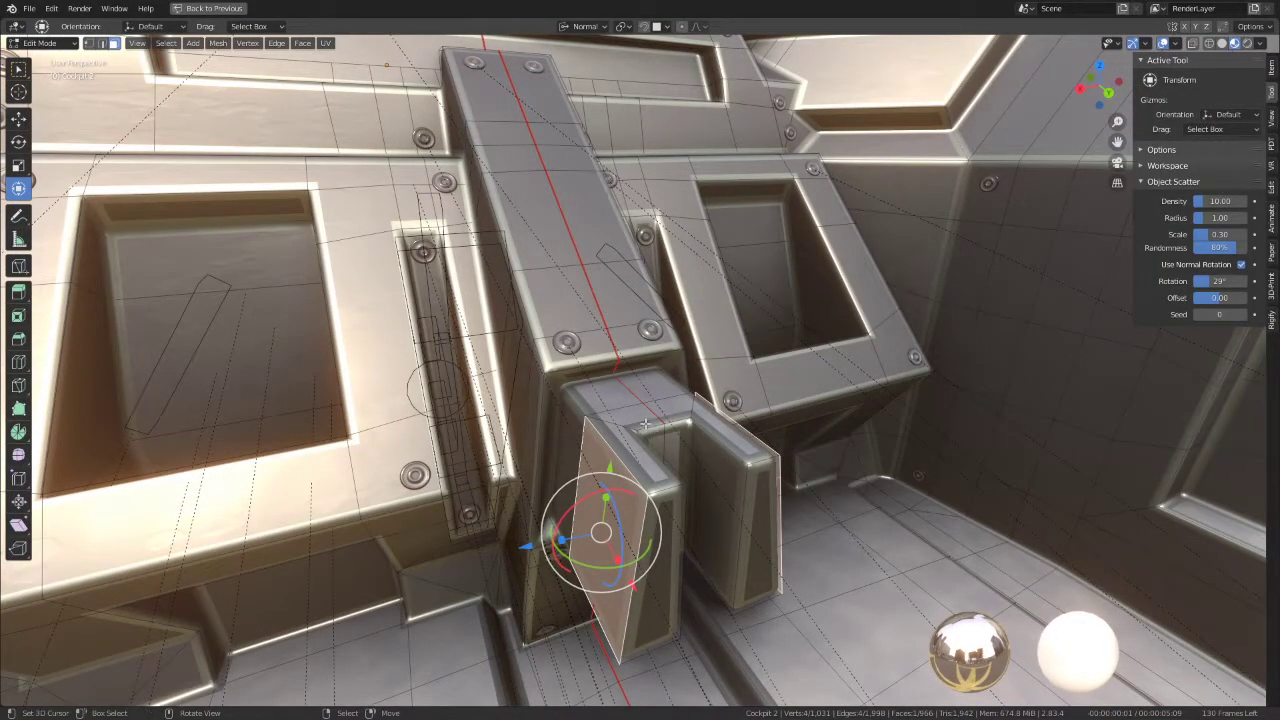
{"action": "scroll", "coordinate": [645, 424], "scroll_direction": "up", "scroll_amount": 2}
{"action": "key", "text": "ctrl+KP_Add"}
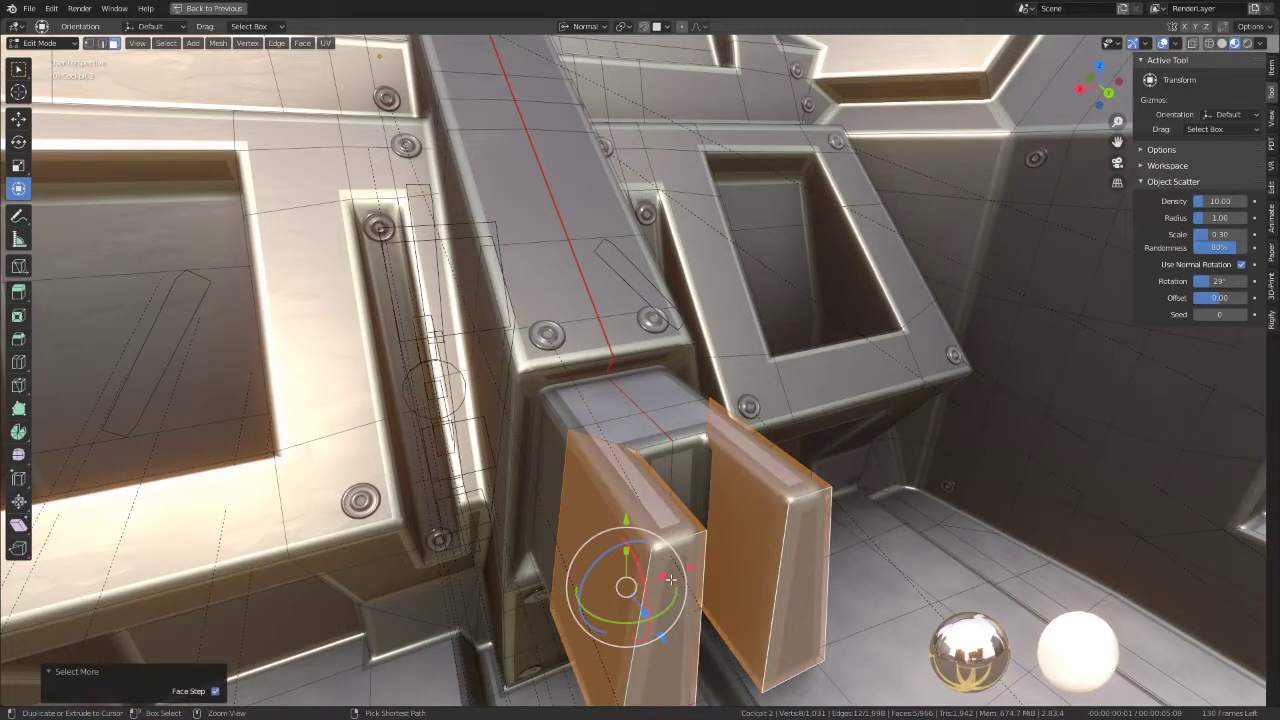
{"action": "key", "text": "ctrl+KP_Add"}
{"action": "key", "text": "ctrl+KP_Add"}
{"action": "key", "text": "ctrl+KP_Add"}
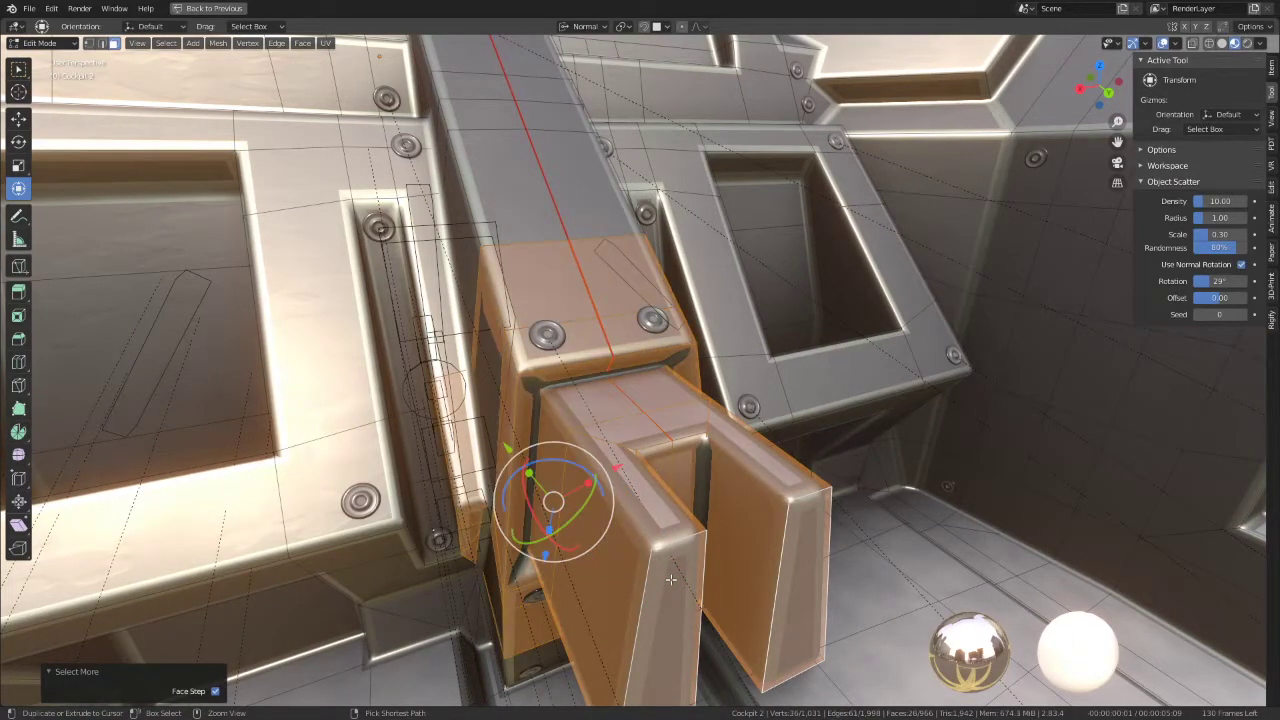
{"action": "key", "text": "ctrl+KP_Add"}
{"action": "key", "text": "ctrl+KP_Add"}
{"action": "key", "text": "ctrl+KP_Add"}
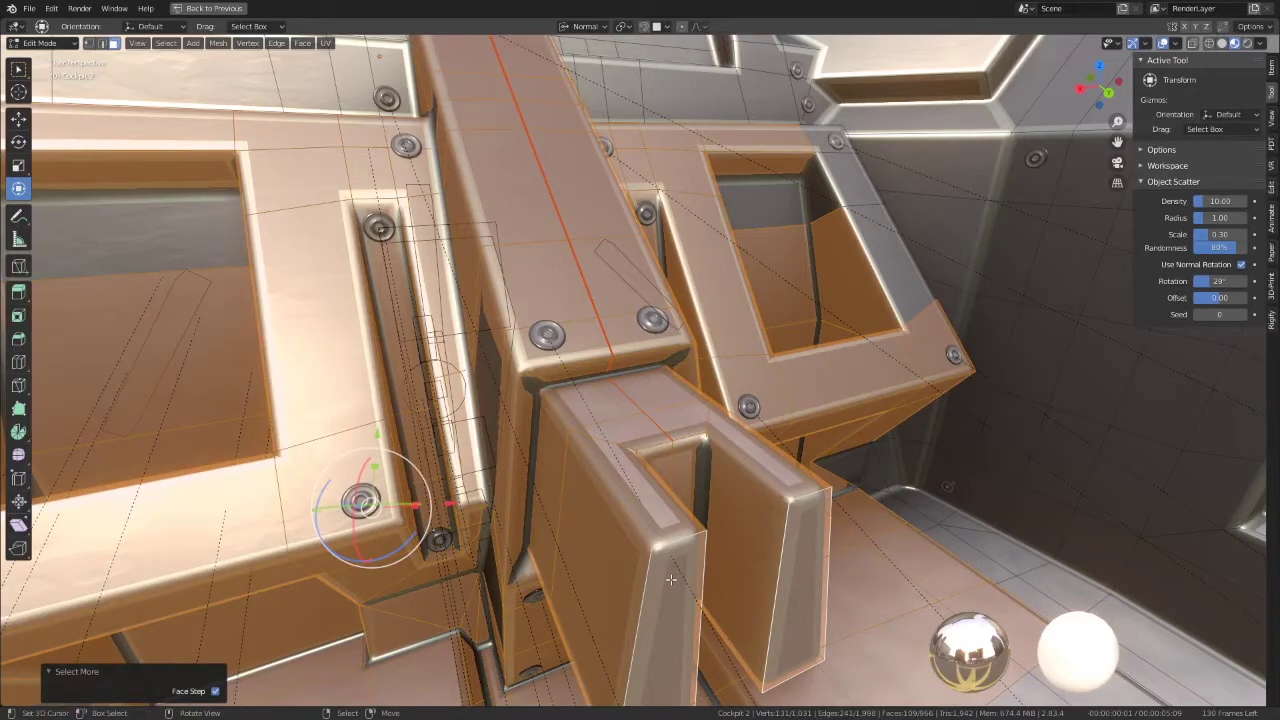
{"action": "left_click", "coordinate": [1220, 44]}
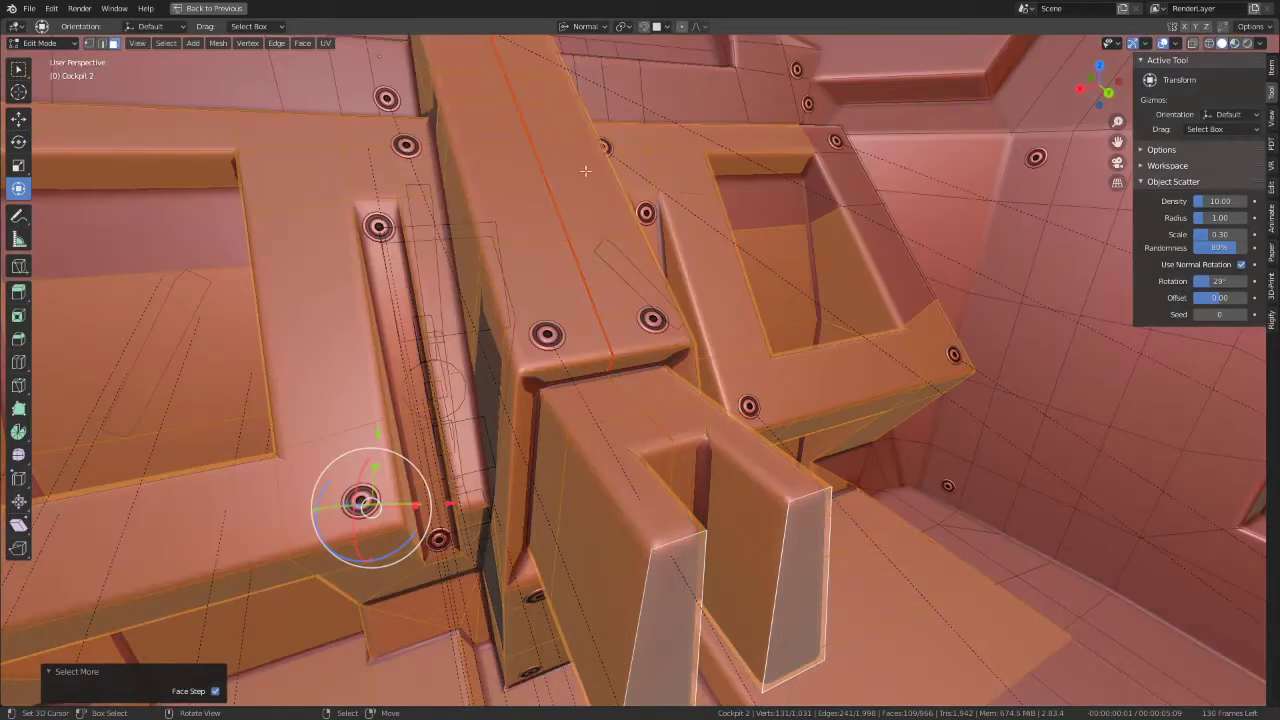
{"action": "scroll", "coordinate": [1122, 62], "scroll_direction": "down", "scroll_amount": 3}
{"action": "scroll", "coordinate": [1122, 62], "scroll_direction": "down", "scroll_amount": 2}
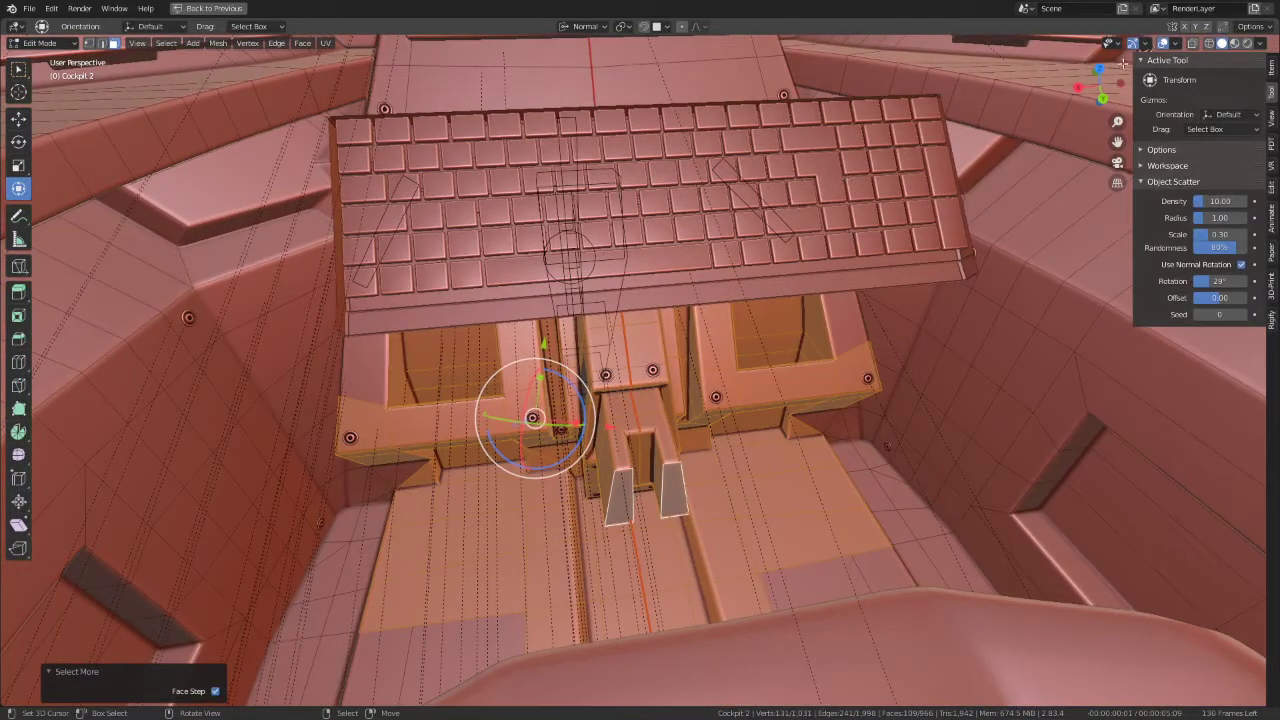
Step: Apply a beige-grey matcap to the solid viewport shading
{"action": "left_click", "coordinate": [1258, 44]}
{"action": "left_click", "coordinate": [1175, 138]}
{"action": "left_click", "coordinate": [982, 195]}
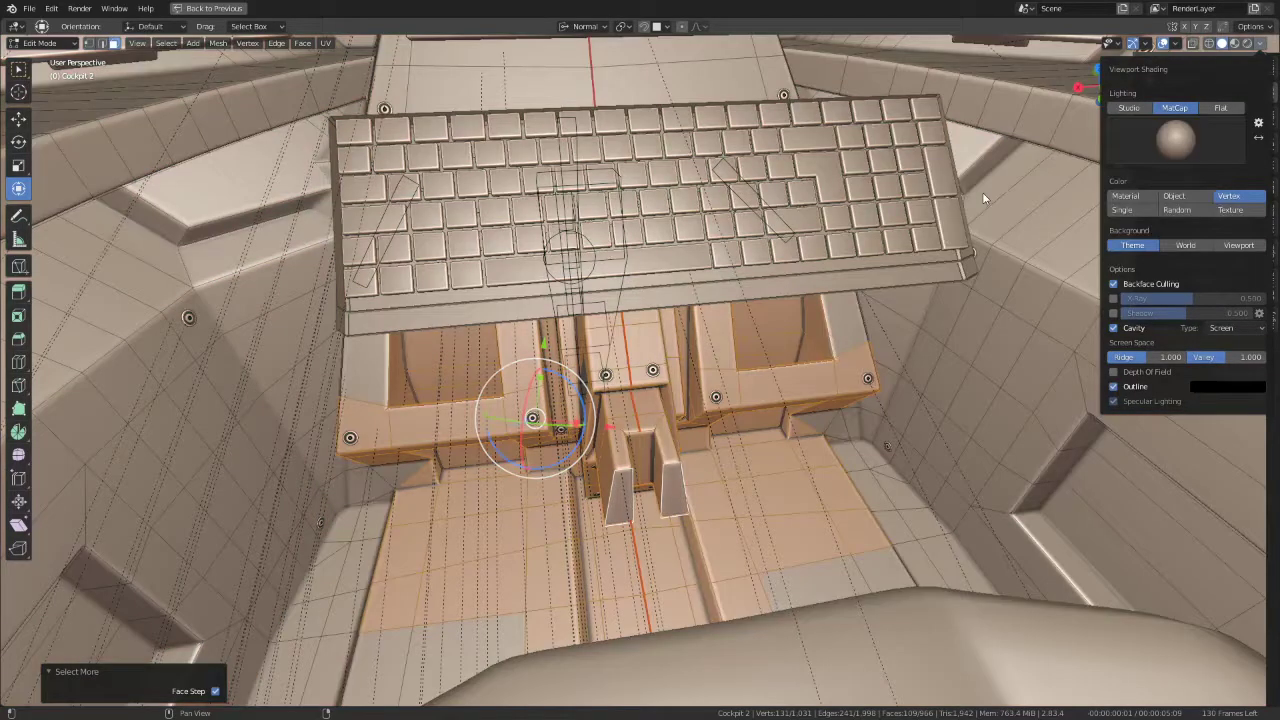
{"action": "scroll", "coordinate": [982, 198], "scroll_direction": "up", "scroll_amount": 5}
{"action": "middle_click_drag", "start_coordinate": [982, 198], "coordinate": [643, 332]}
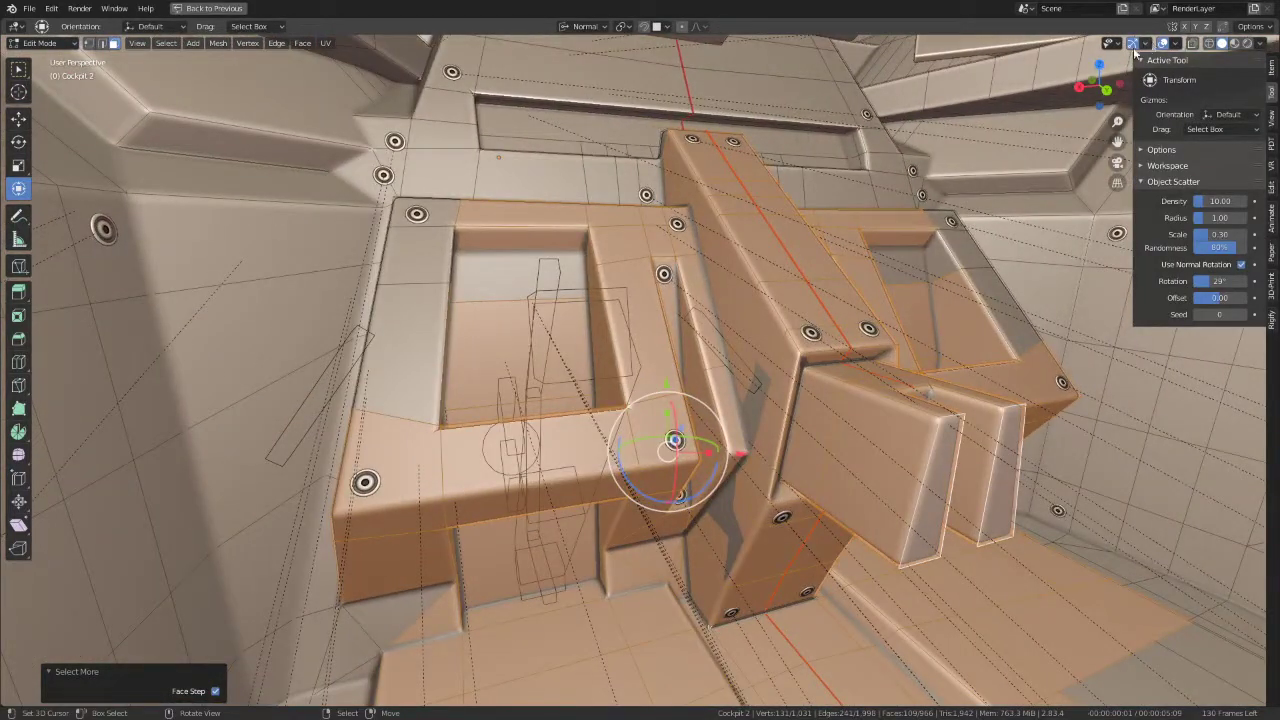
Step: Toggle X-ray on and off, hide Relationship Lines, and grow the selection once more
{"action": "left_click", "coordinate": [1193, 44]}
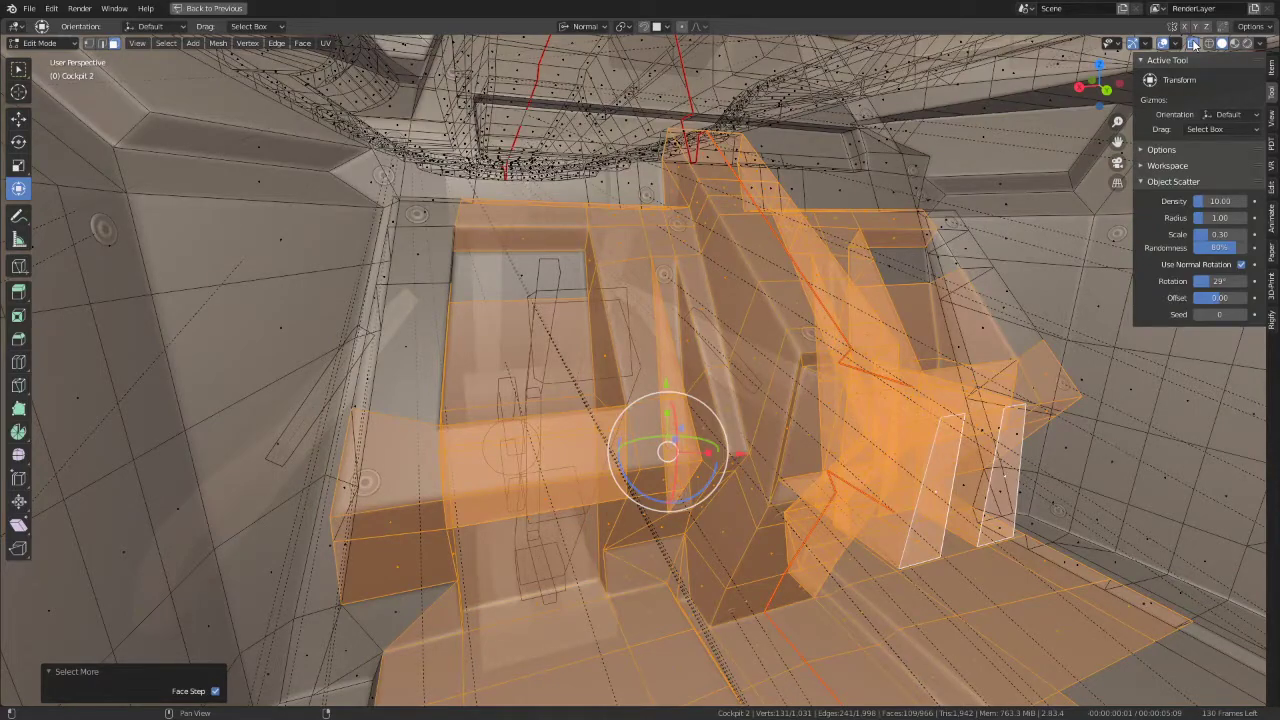
{"action": "left_click", "coordinate": [1193, 44]}
{"action": "left_click", "coordinate": [1177, 44]}
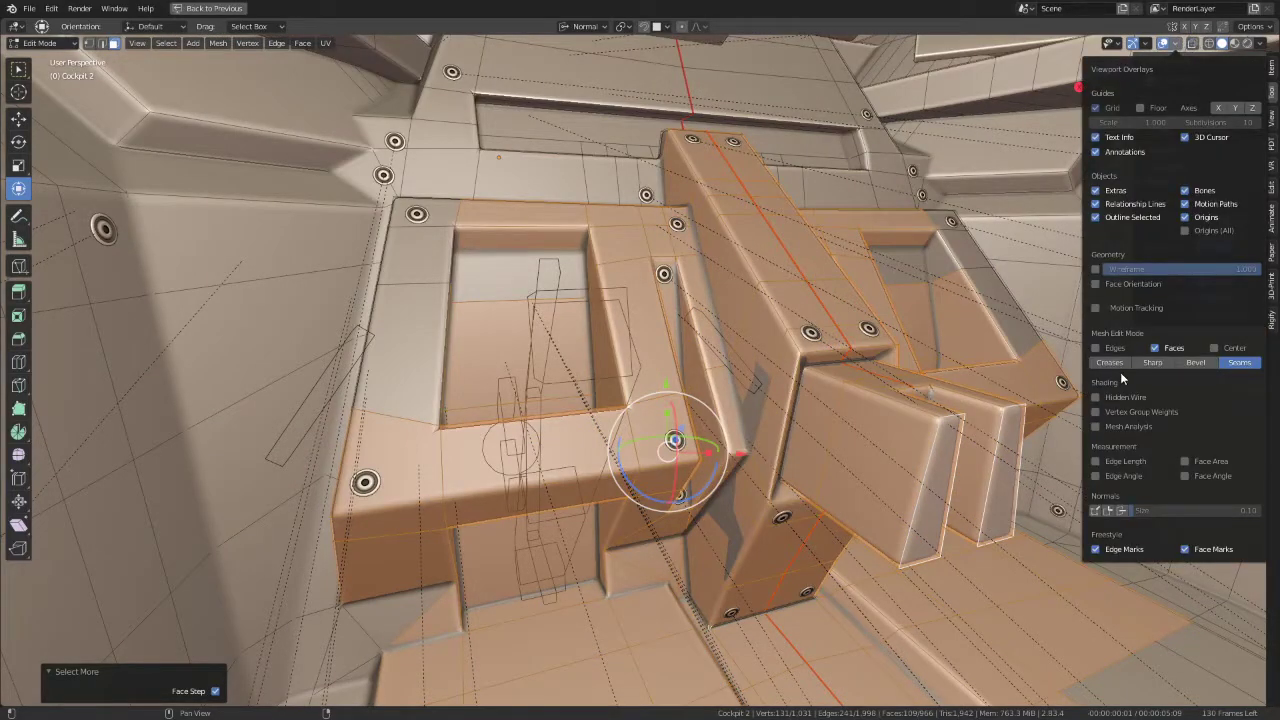
{"action": "left_click", "coordinate": [1095, 204]}
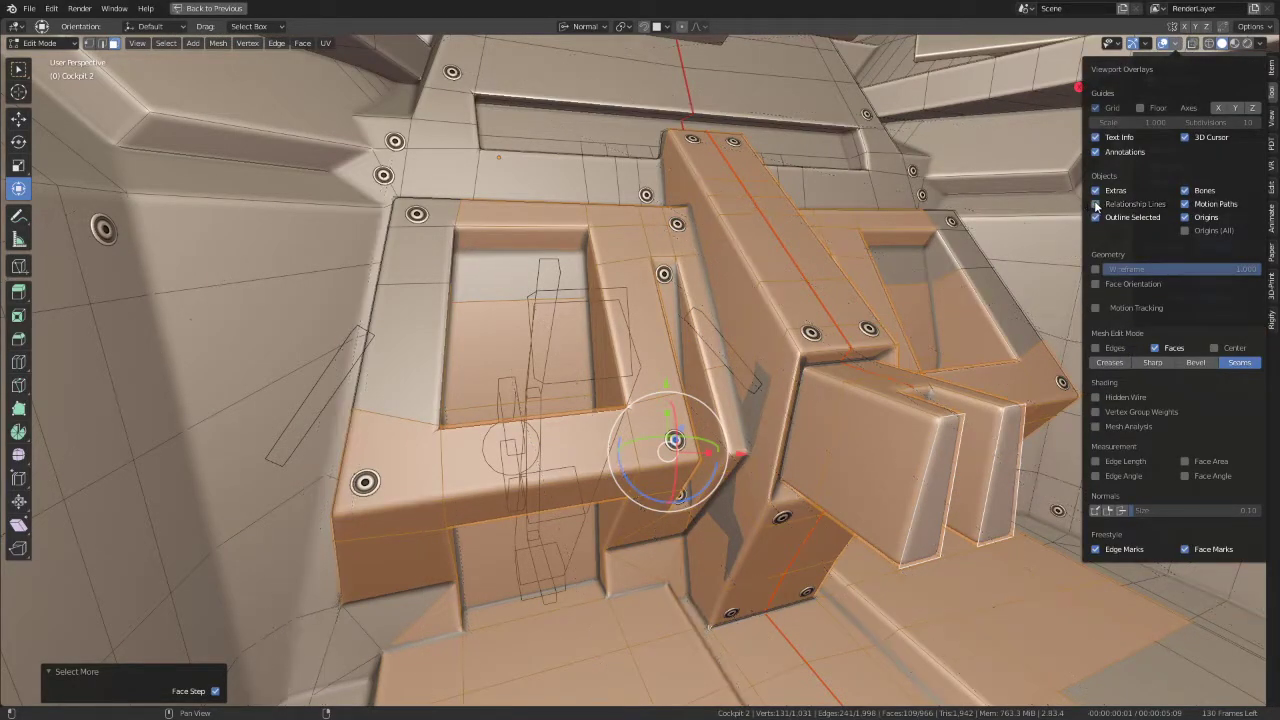
{"action": "key", "text": "ctrl+KP_Add"}
Step: Clear the selection and pick a shortest face path from the lever column's base up its side
{"action": "mouse_move", "coordinate": [507, 336]}
{"action": "middle_mouse_down"}
{"action": "mouse_move", "coordinate": [581, 360]}
{"action": "mouse_move", "coordinate": [568, 333]}
{"action": "mouse_move", "coordinate": [703, 506]}
{"action": "middle_mouse_up"}
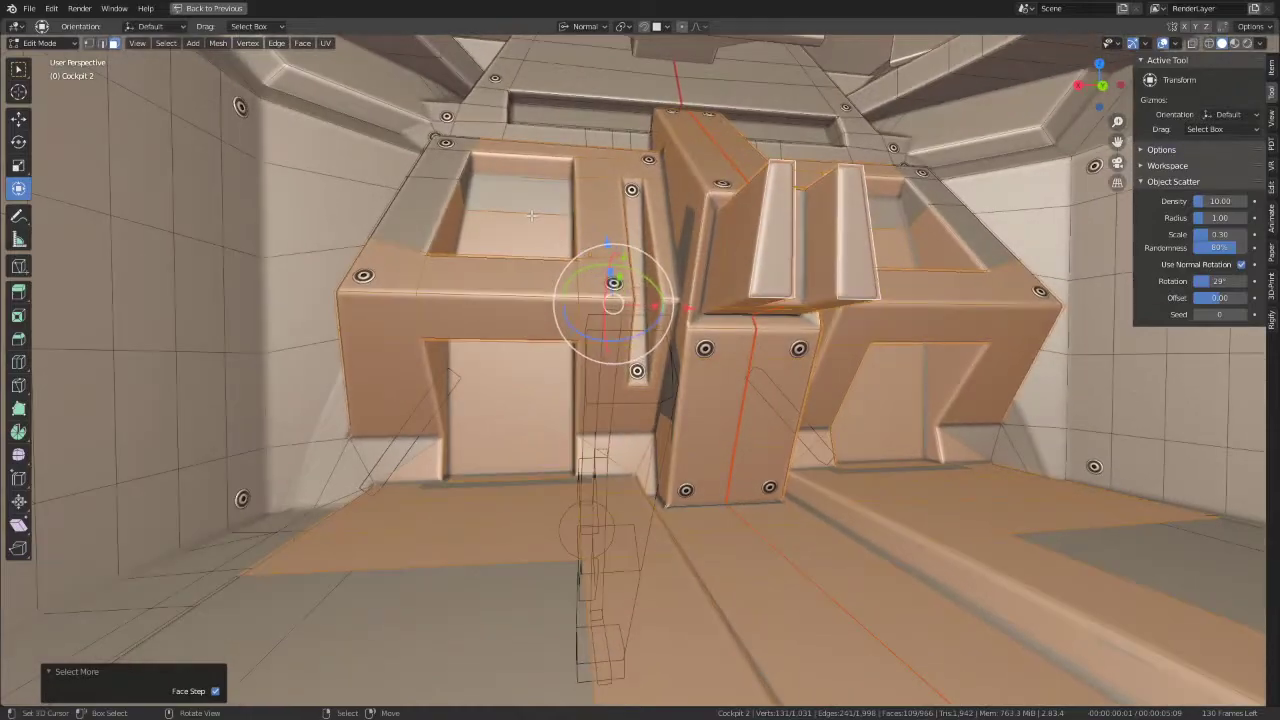
{"action": "key", "text": "alt+a"}
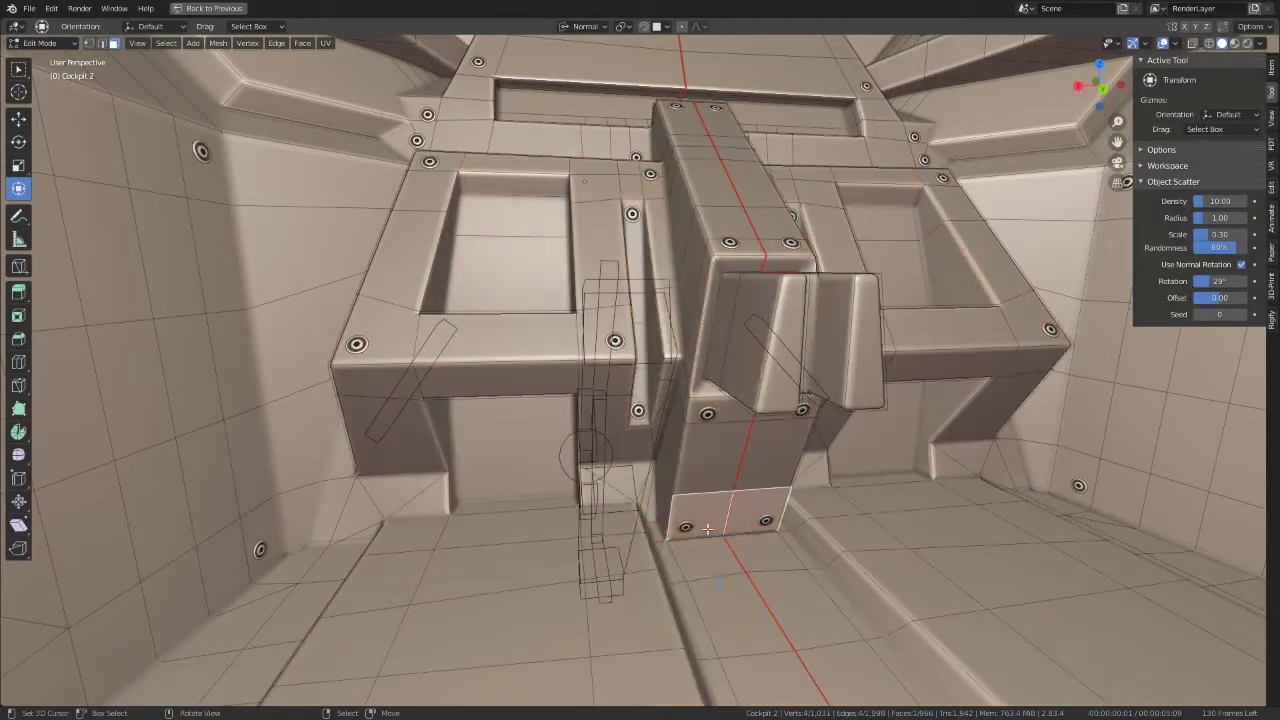
{"action": "left_click", "coordinate": [700, 515], "text": "ctrl"}
{"action": "middle_click_drag", "start_coordinate": [700, 304], "coordinate": [715, 377]}
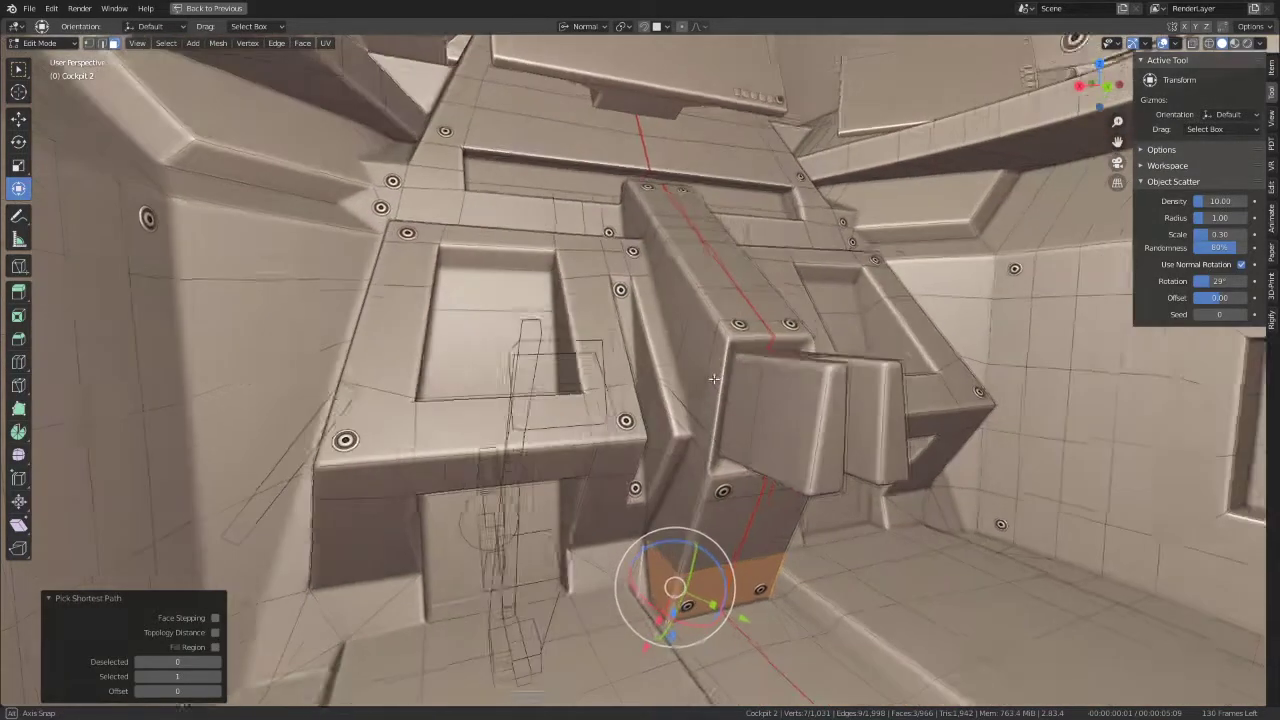
{"action": "left_click", "coordinate": [715, 377], "text": "ctrl"}
{"action": "left_click", "coordinate": [658, 259], "text": "ctrl"}
{"action": "middle_click_drag", "start_coordinate": [658, 259], "coordinate": [677, 358]}
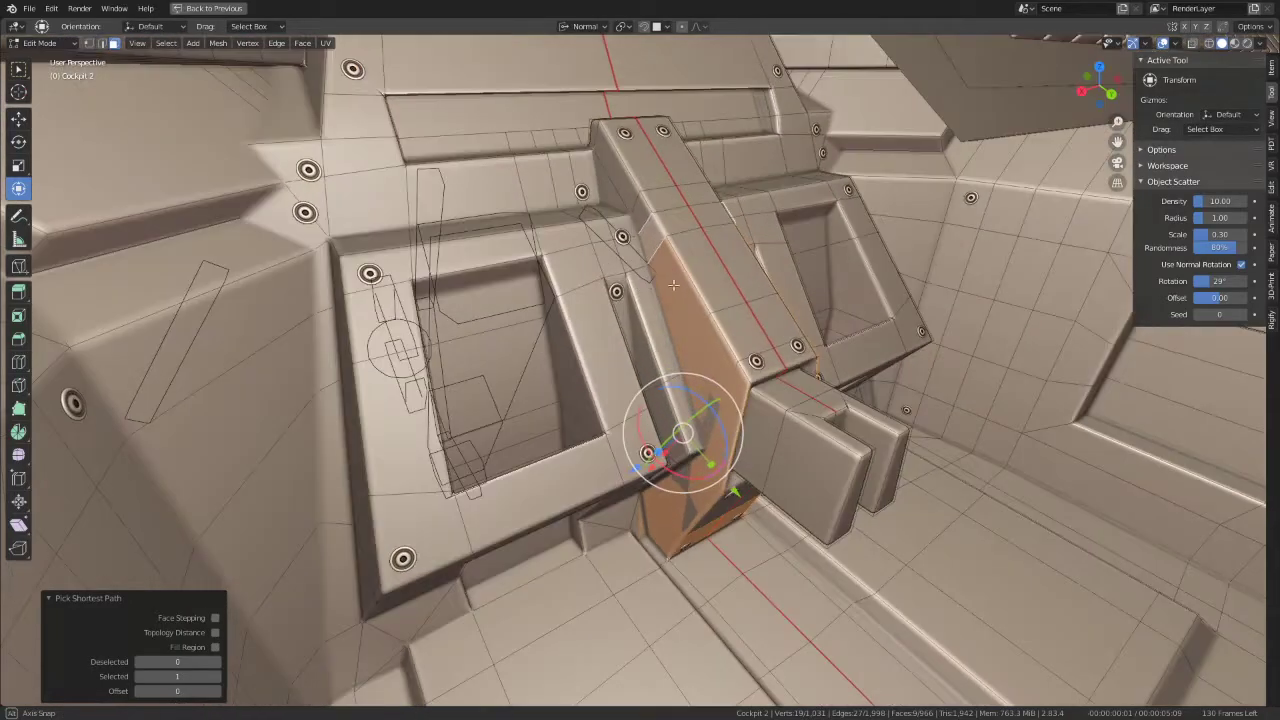
{"action": "left_click", "coordinate": [636, 316], "text": "ctrl"}
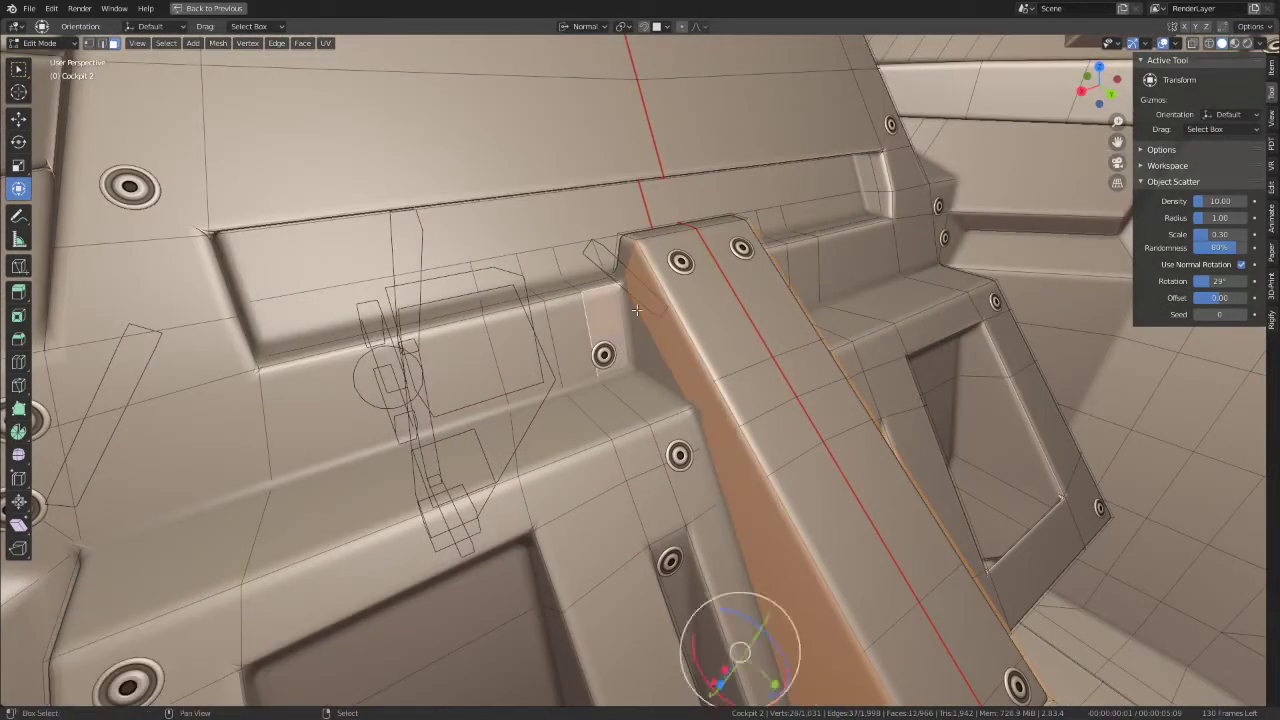
Step: Extend the face path over the column's top and restore the full workspace layout
{"action": "middle_click_drag", "start_coordinate": [640, 330], "coordinate": [650, 298]}
{"action": "left_click", "coordinate": [628, 250], "text": "ctrl"}
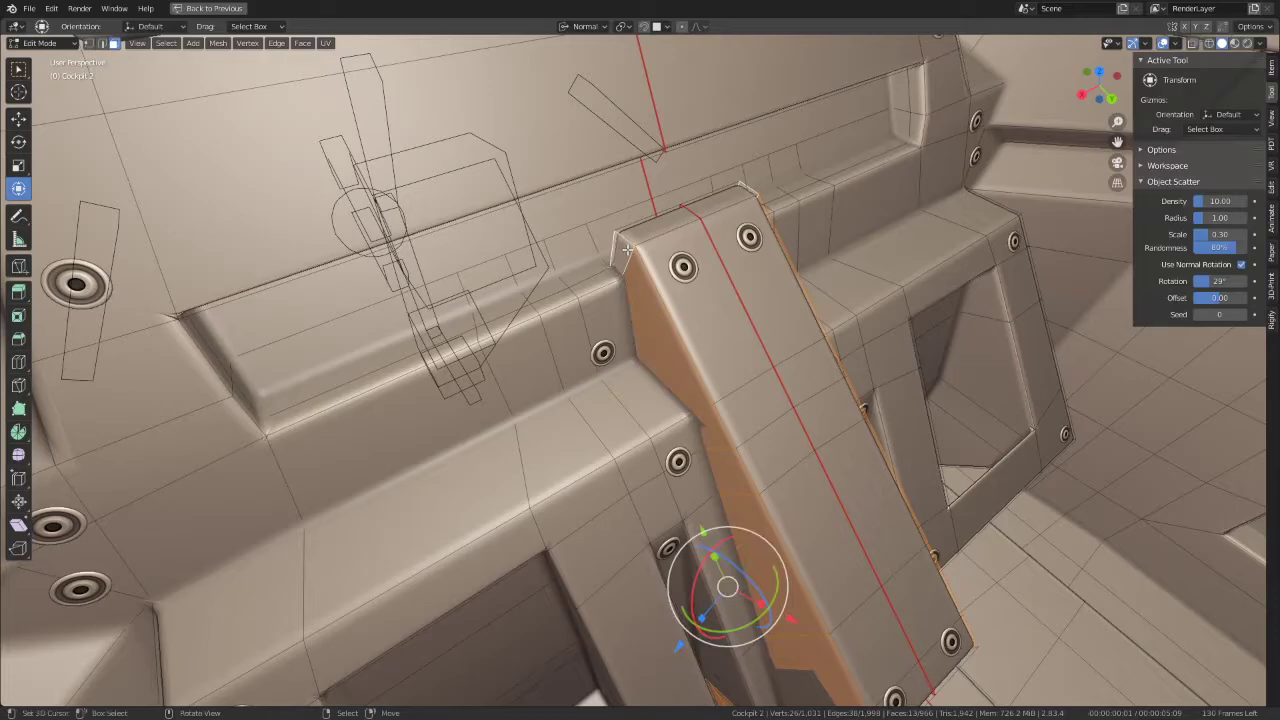
{"action": "left_click", "coordinate": [680, 225], "text": "ctrl"}
{"action": "mouse_move", "coordinate": [680, 225]}
{"action": "middle_mouse_down"}
{"action": "mouse_move", "coordinate": [711, 243]}
{"action": "mouse_move", "coordinate": [723, 364]}
{"action": "mouse_move", "coordinate": [738, 346]}
{"action": "mouse_move", "coordinate": [738, 215]}
{"action": "middle_mouse_up"}
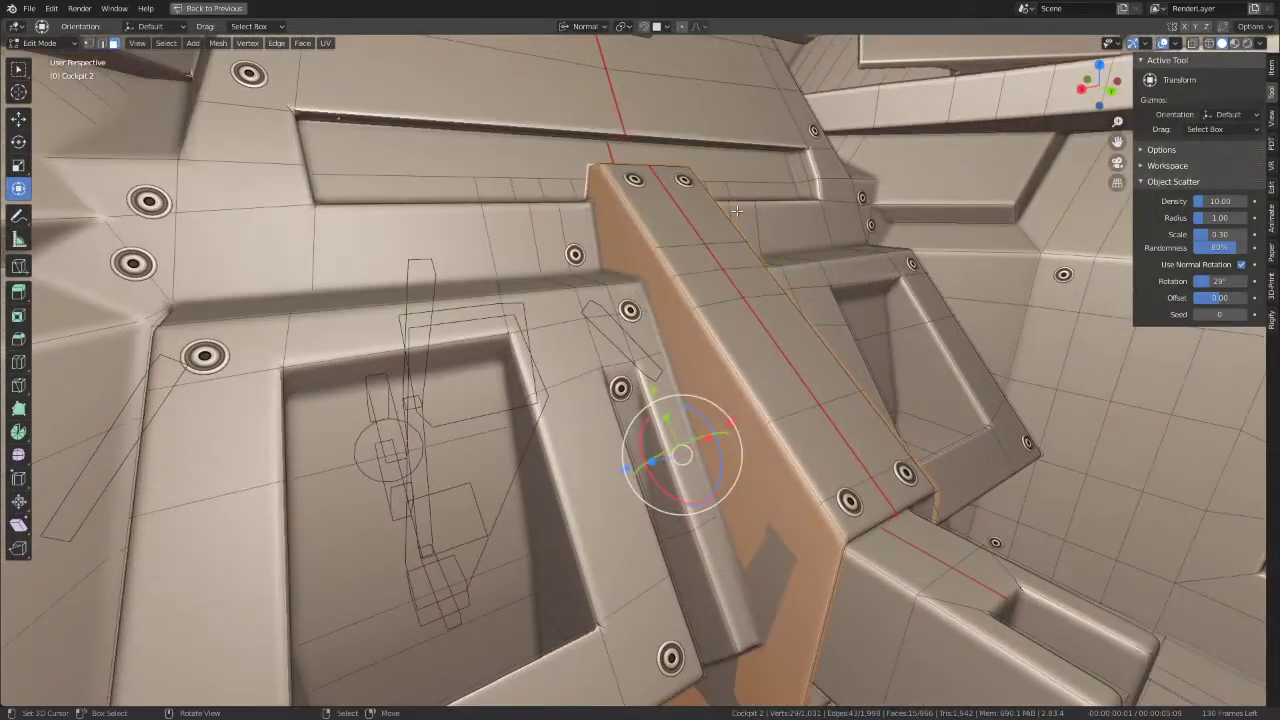
{"action": "key", "text": "q"}
{"action": "left_click", "coordinate": [738, 216]}
{"action": "mouse_move", "coordinate": [673, 183]}
{"action": "middle_mouse_down"}
{"action": "mouse_move", "coordinate": [663, 201]}
{"action": "mouse_move", "coordinate": [678, 222]}
{"action": "middle_mouse_up"}
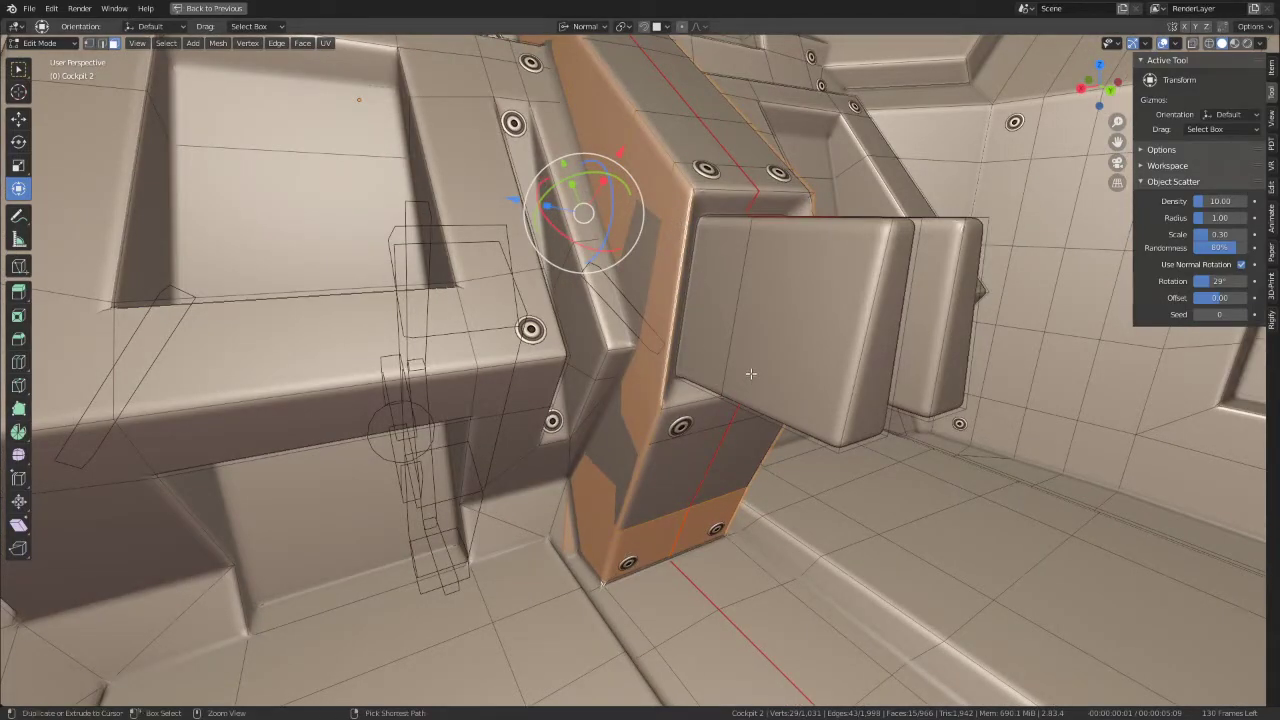
{"action": "key", "text": "ctrl+space"}
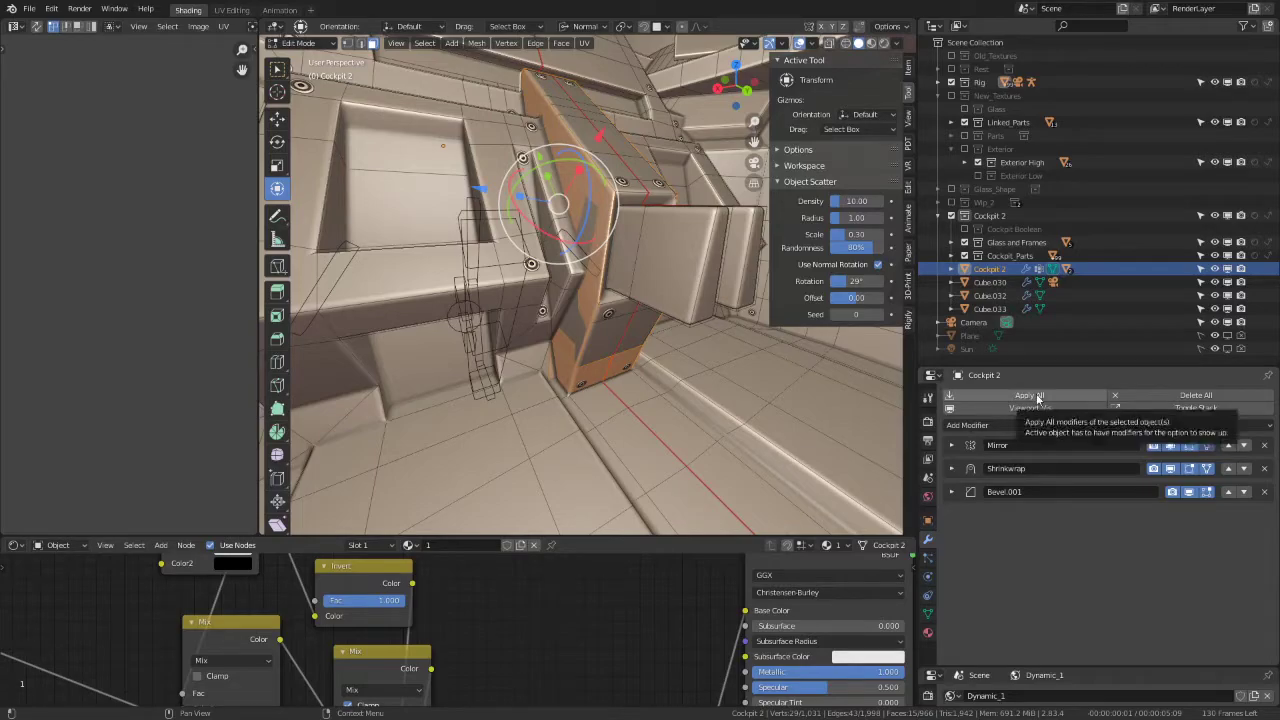
Step: Hide the modifiers in the viewport and select an edge path at the column's base in Edge mode
{"action": "left_click", "coordinate": [996, 410]}
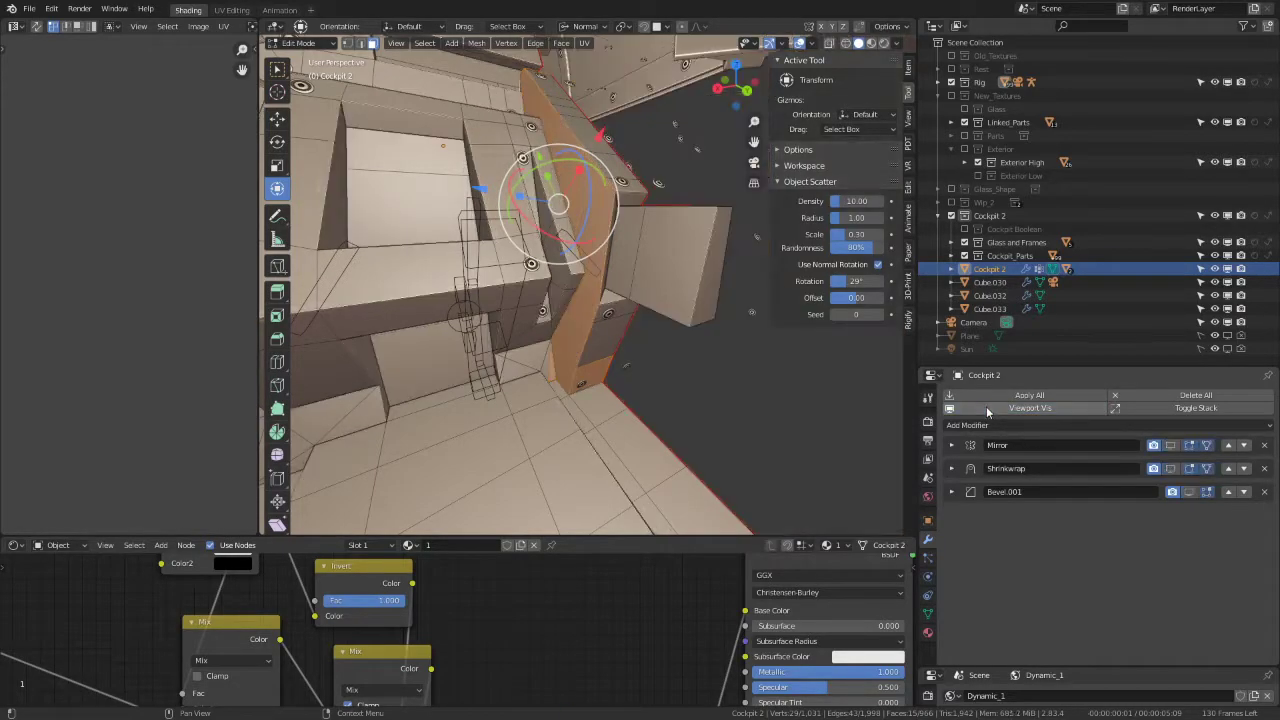
{"action": "key", "text": "ctrl+space"}
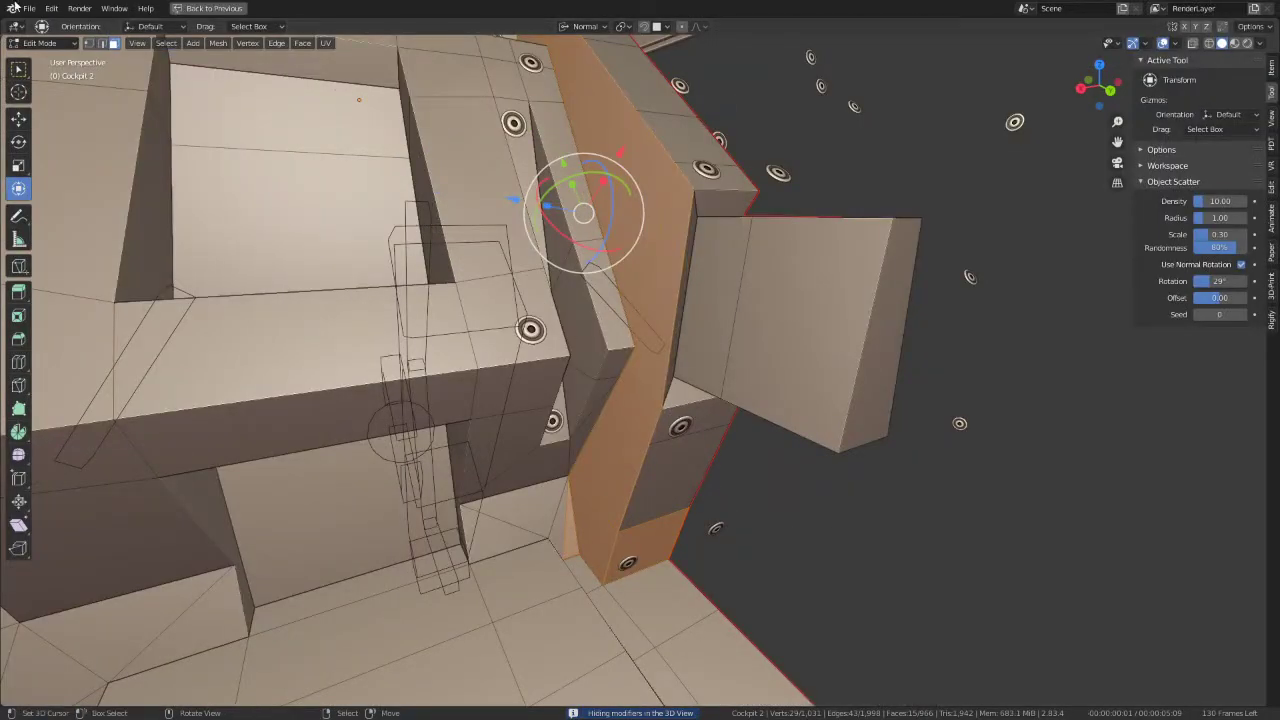
{"action": "left_click", "coordinate": [101, 44]}
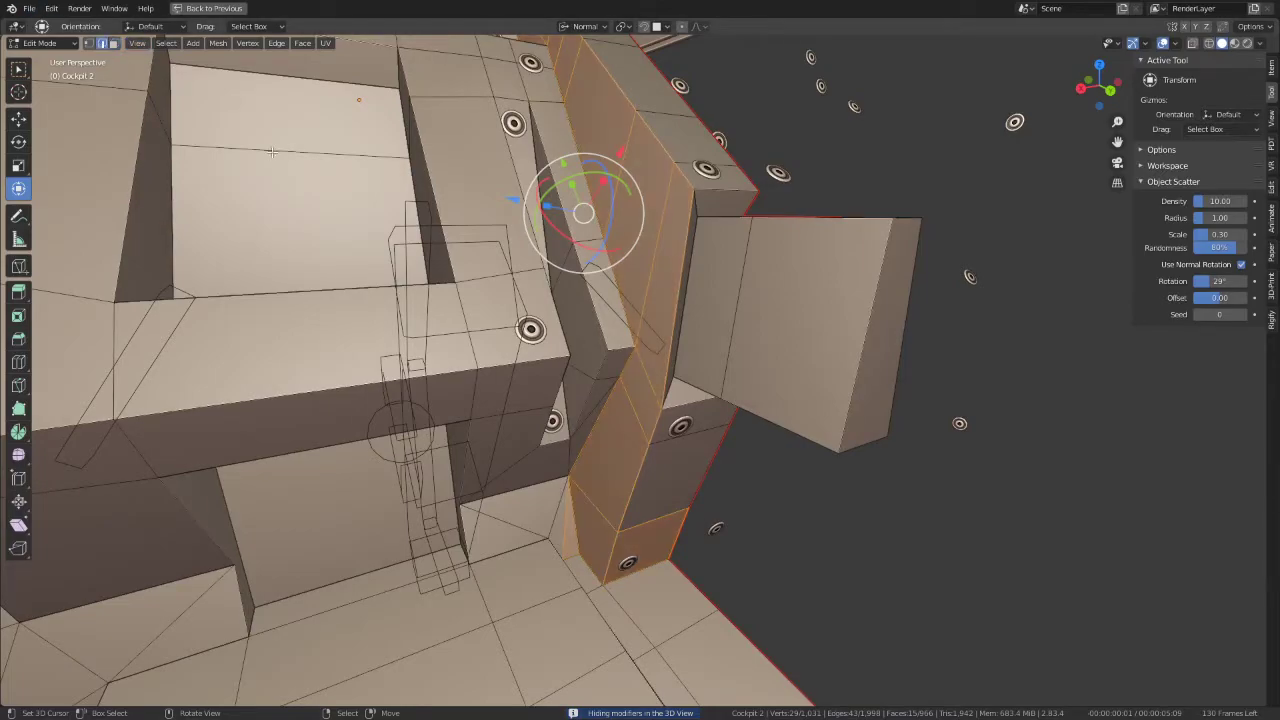
{"action": "left_click", "coordinate": [635, 573]}
{"action": "left_click", "coordinate": [585, 566], "text": "ctrl"}
{"action": "mouse_move", "coordinate": [585, 566]}
{"action": "middle_mouse_down"}
{"action": "mouse_move", "coordinate": [553, 522]}
{"action": "mouse_move", "coordinate": [594, 387]}
{"action": "middle_mouse_up"}
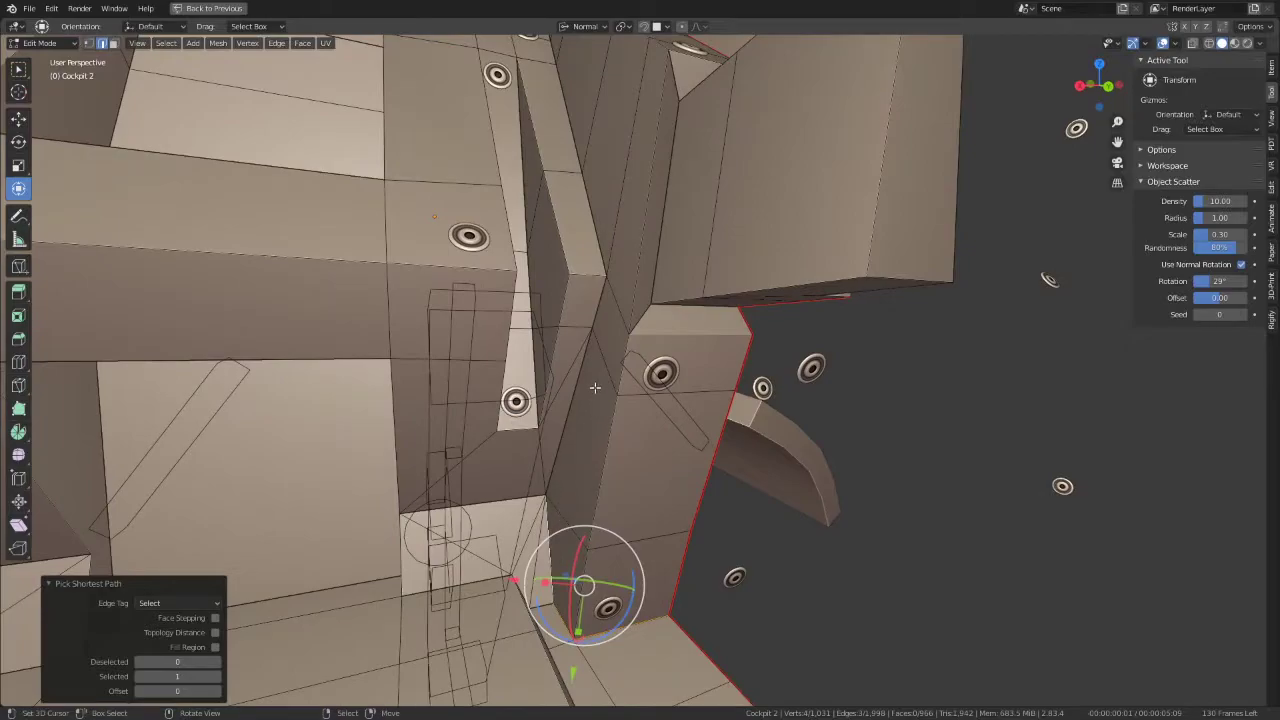
Step: Isolate the cockpit mesh in local view and extend the edge path around the column's base
{"action": "key", "text": "KP_Divide"}
{"action": "scroll", "coordinate": [600, 387], "scroll_direction": "up", "scroll_amount": 4}
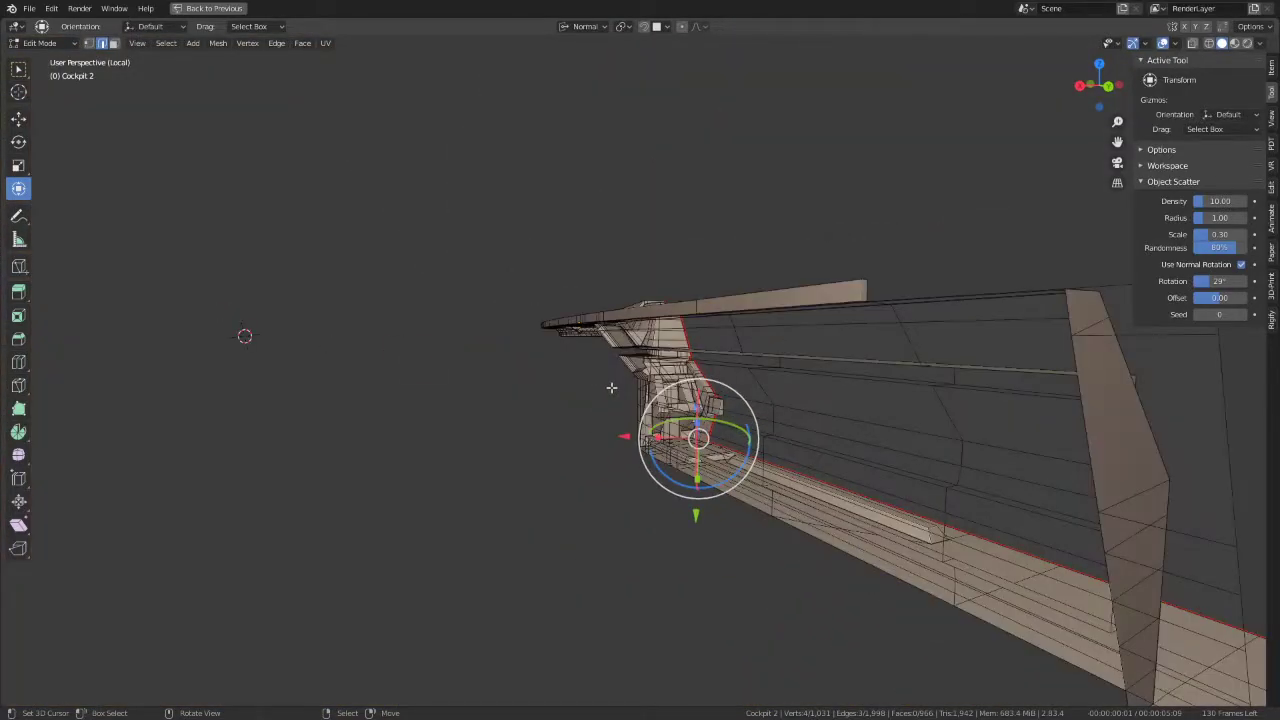
{"action": "scroll", "coordinate": [611, 387], "scroll_direction": "up", "scroll_amount": 5}
{"action": "scroll", "coordinate": [612, 387], "scroll_direction": "up", "scroll_amount": 3}
{"action": "scroll", "coordinate": [615, 388], "scroll_direction": "up", "scroll_amount": 2}
{"action": "scroll", "coordinate": [618, 389], "scroll_direction": "up", "scroll_amount": 1}
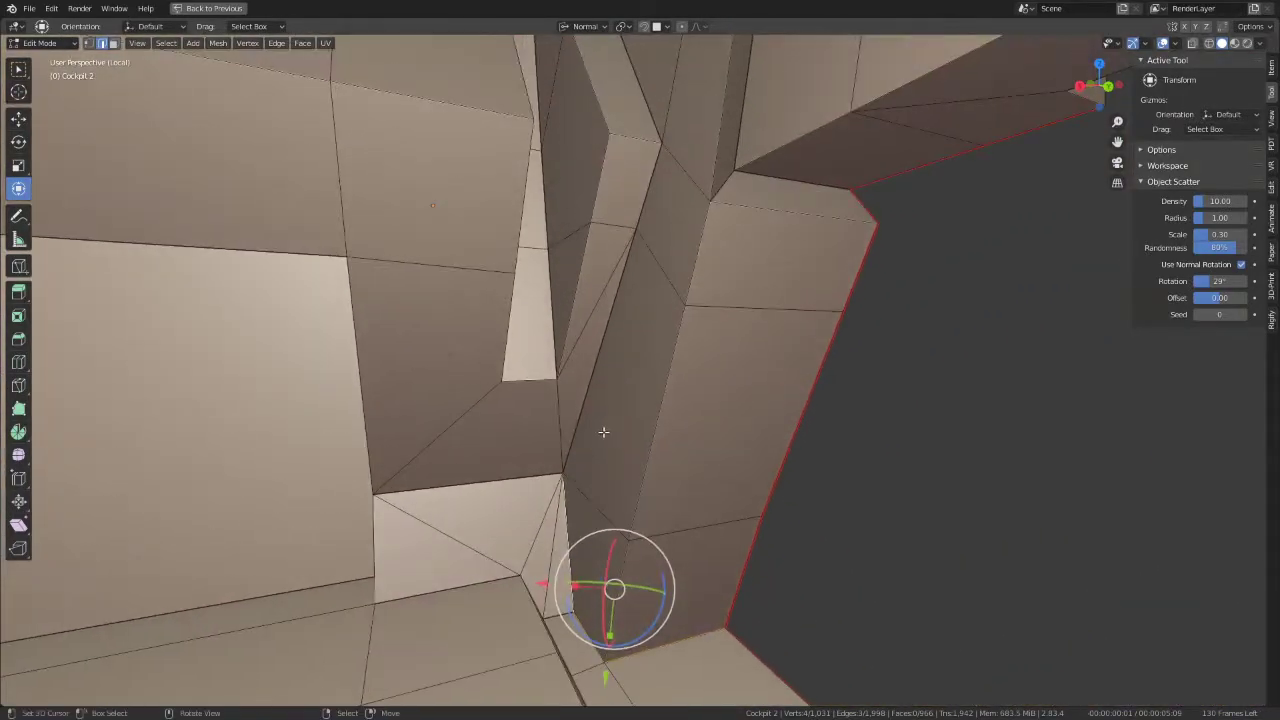
{"action": "scroll", "coordinate": [603, 431], "scroll_direction": "down", "scroll_amount": 5}
{"action": "middle_click_drag", "start_coordinate": [603, 431], "coordinate": [638, 418]}
{"action": "left_click", "coordinate": [667, 377], "text": "ctrl"}
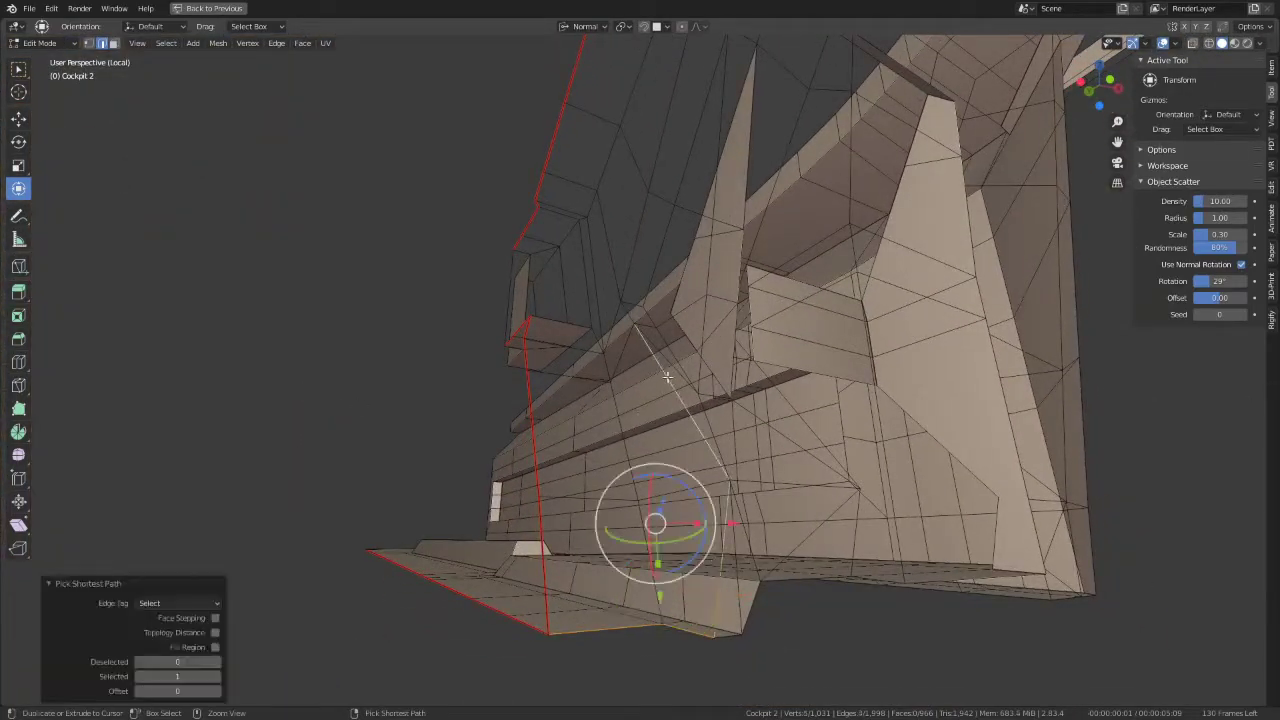
{"action": "middle_click_drag", "start_coordinate": [624, 316], "coordinate": [577, 269]}
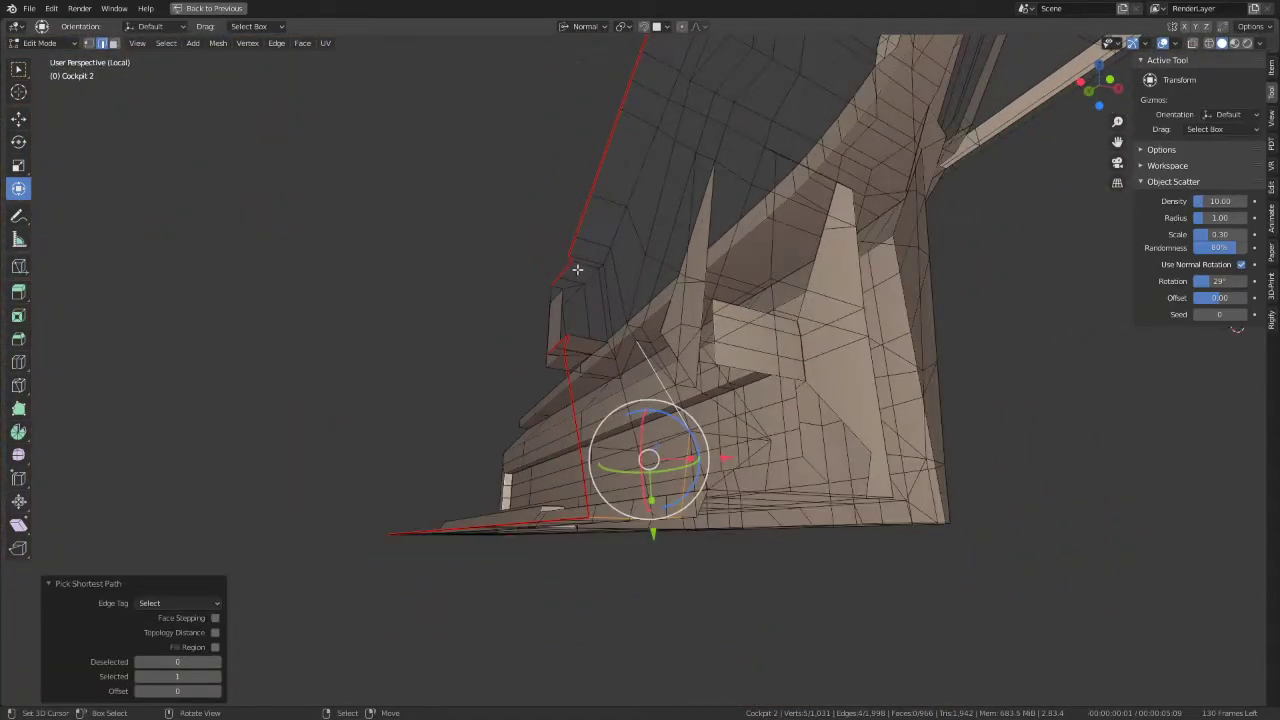
{"action": "left_click", "coordinate": [629, 333], "text": "ctrl"}
{"action": "mouse_move", "coordinate": [663, 188]}
{"action": "middle_mouse_down"}
{"action": "mouse_move", "coordinate": [909, 274]}
{"action": "mouse_move", "coordinate": [786, 423]}
{"action": "mouse_move", "coordinate": [693, 373]}
{"action": "mouse_move", "coordinate": [603, 259]}
{"action": "mouse_move", "coordinate": [715, 459]}
{"action": "mouse_move", "coordinate": [708, 407]}
{"action": "mouse_move", "coordinate": [743, 317]}
{"action": "middle_mouse_up"}
{"action": "scroll", "coordinate": [909, 274], "scroll_direction": "up", "scroll_amount": 5}
{"action": "scroll", "coordinate": [768, 404], "scroll_direction": "down", "scroll_amount": 5}
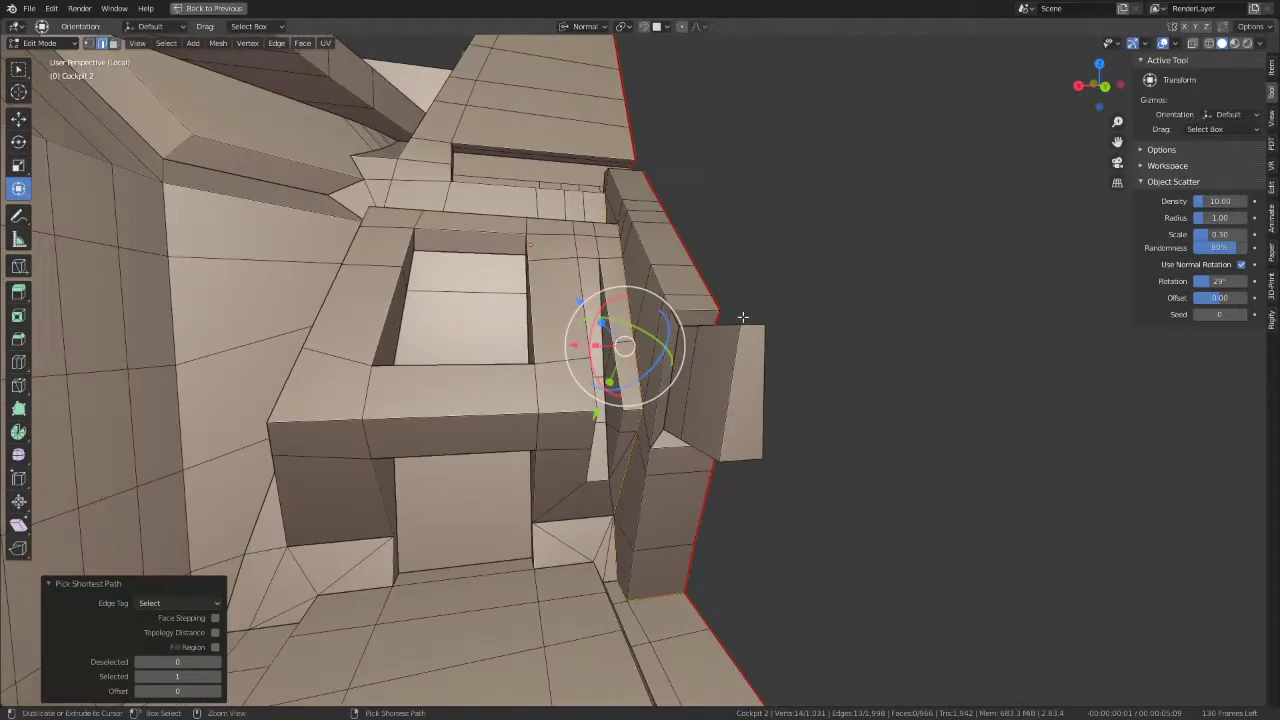
Step: Mark the selected edges as a seam, return to face select, and re-enable modifier display
{"action": "key", "text": "ctrl+e"}
{"action": "left_click", "coordinate": [694, 537]}
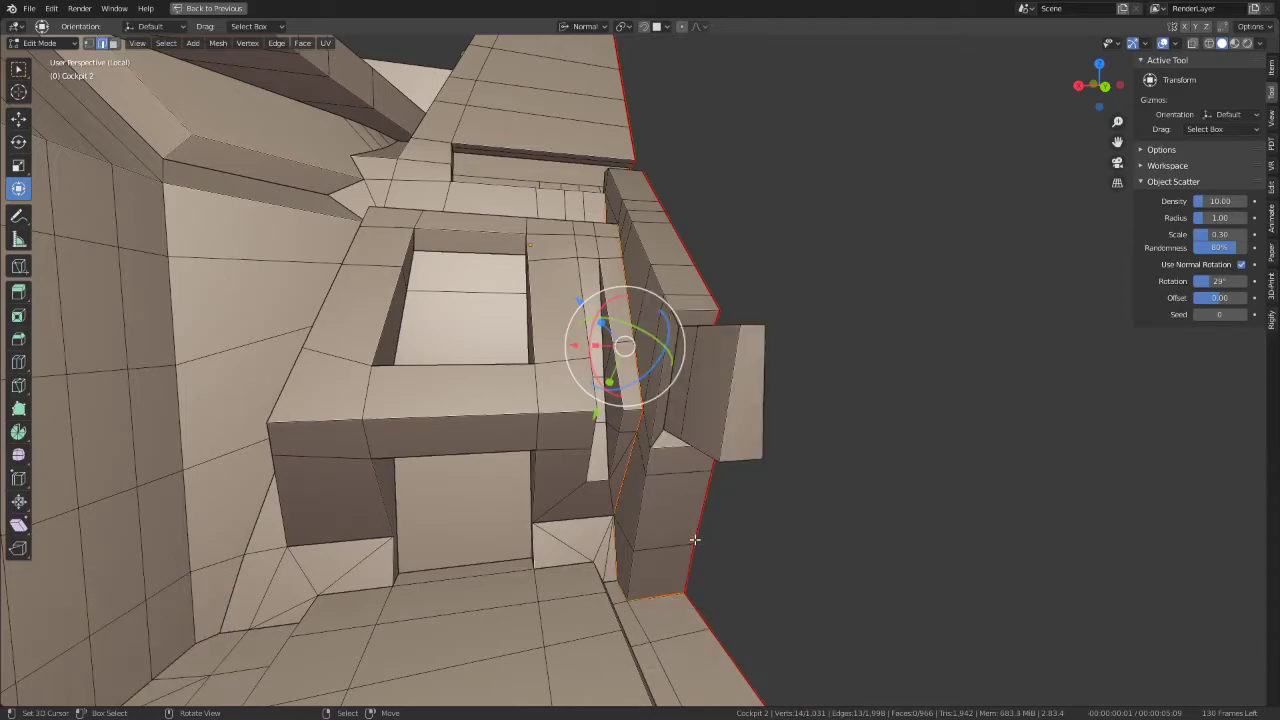
{"action": "left_click", "coordinate": [113, 43]}
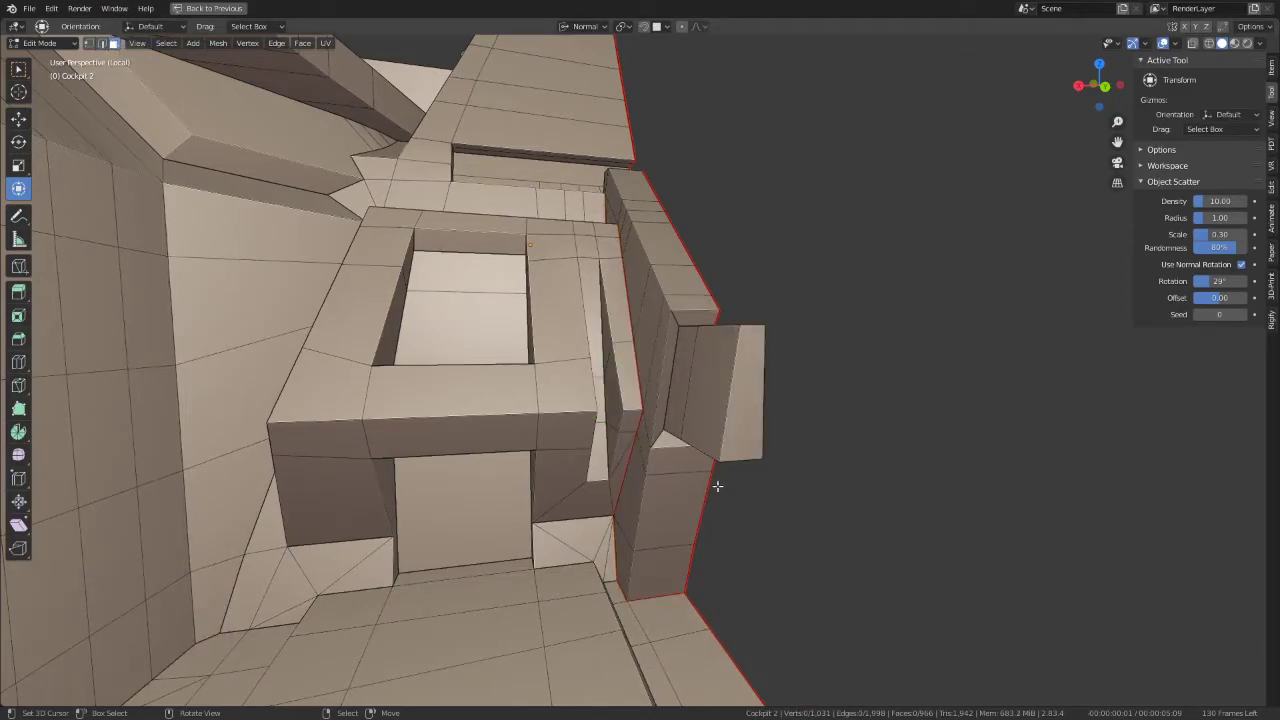
{"action": "key", "text": "ctrl+space"}
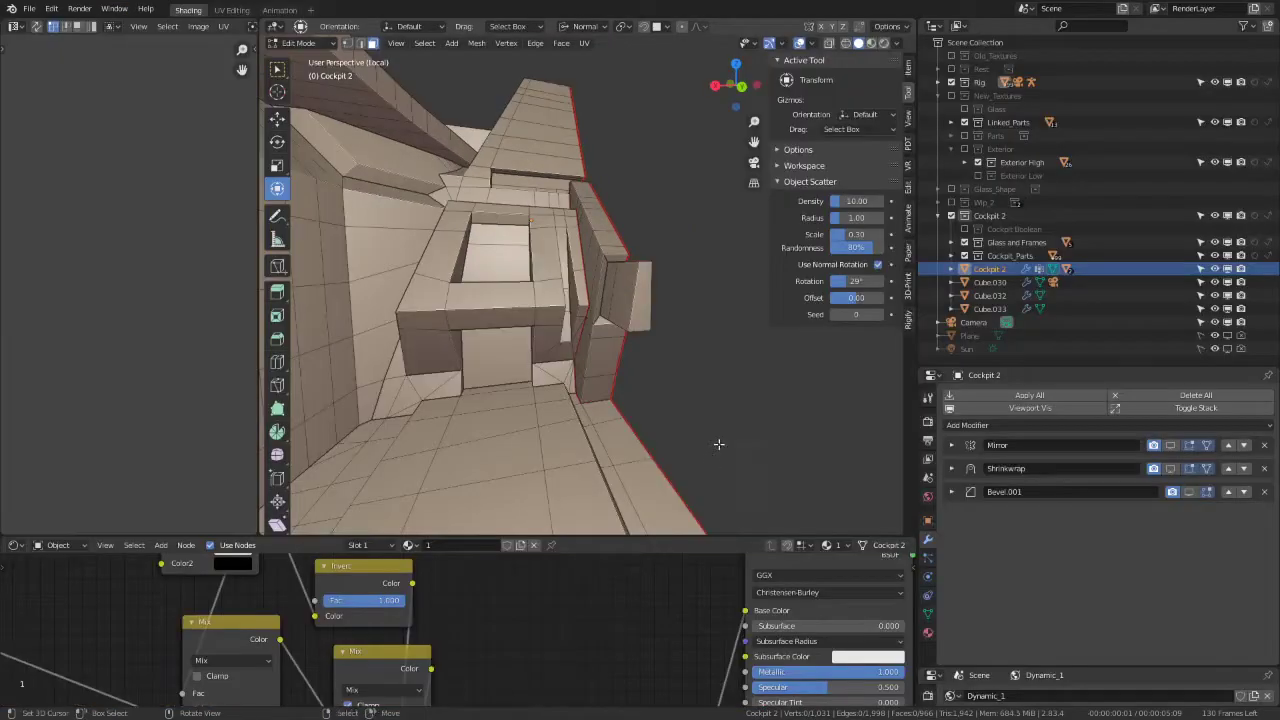
{"action": "left_click", "coordinate": [1061, 408]}
Step: Select the lever faces up to the seam with L and separate them into Cockpit 2.001
{"action": "key", "text": "ctrl+space"}
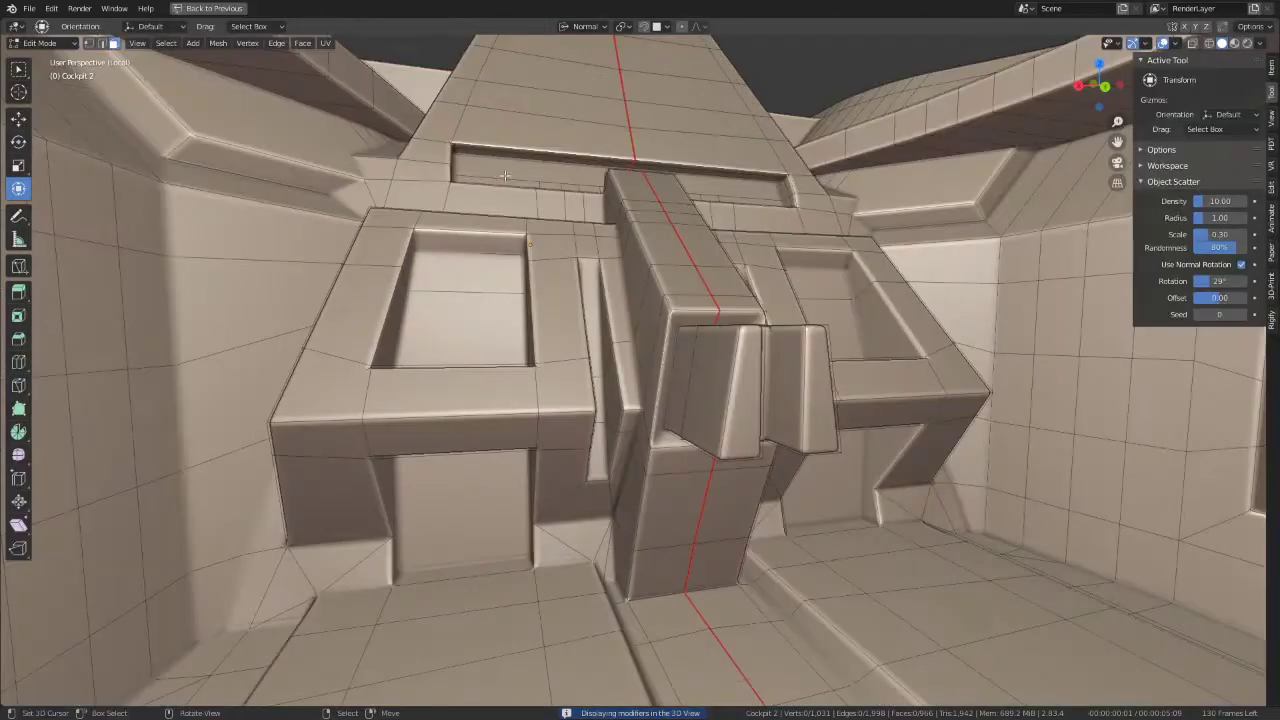
{"action": "left_click", "coordinate": [678, 297]}
{"action": "key", "text": "l"}
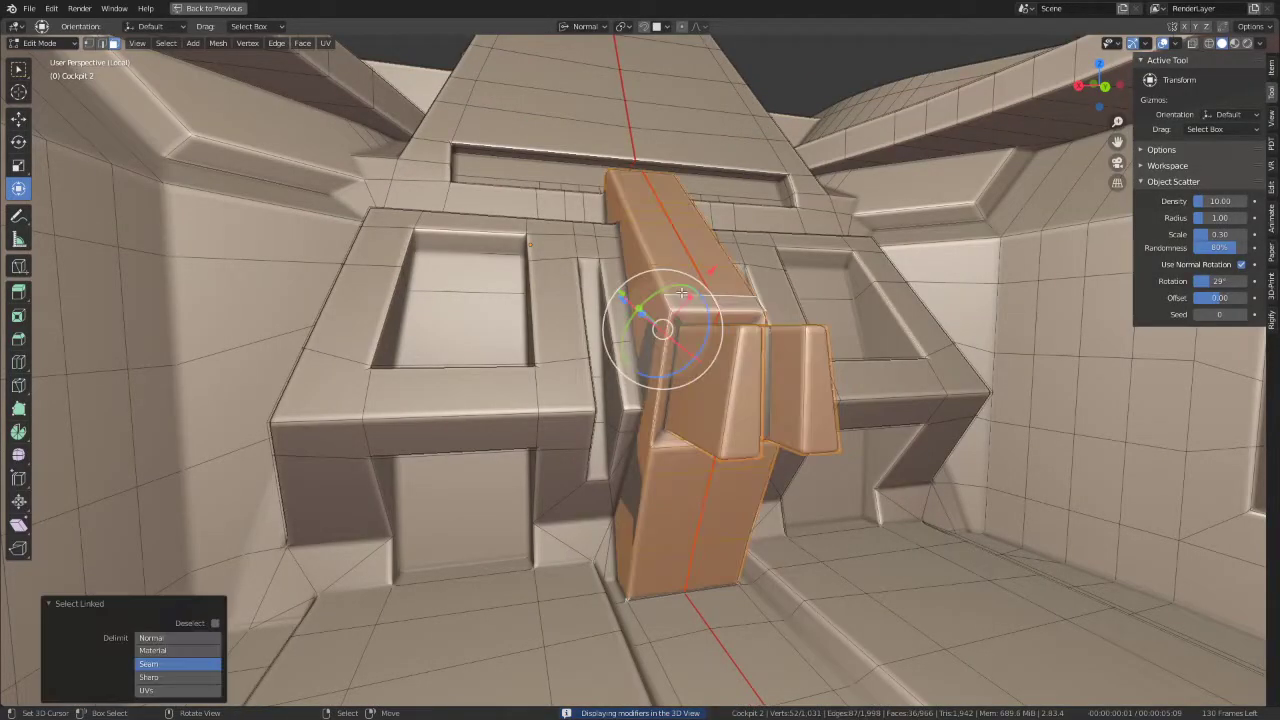
{"action": "mouse_move", "coordinate": [654, 323]}
{"action": "middle_mouse_down"}
{"action": "mouse_move", "coordinate": [650, 303]}
{"action": "mouse_move", "coordinate": [615, 375]}
{"action": "mouse_move", "coordinate": [711, 335]}
{"action": "middle_mouse_up"}
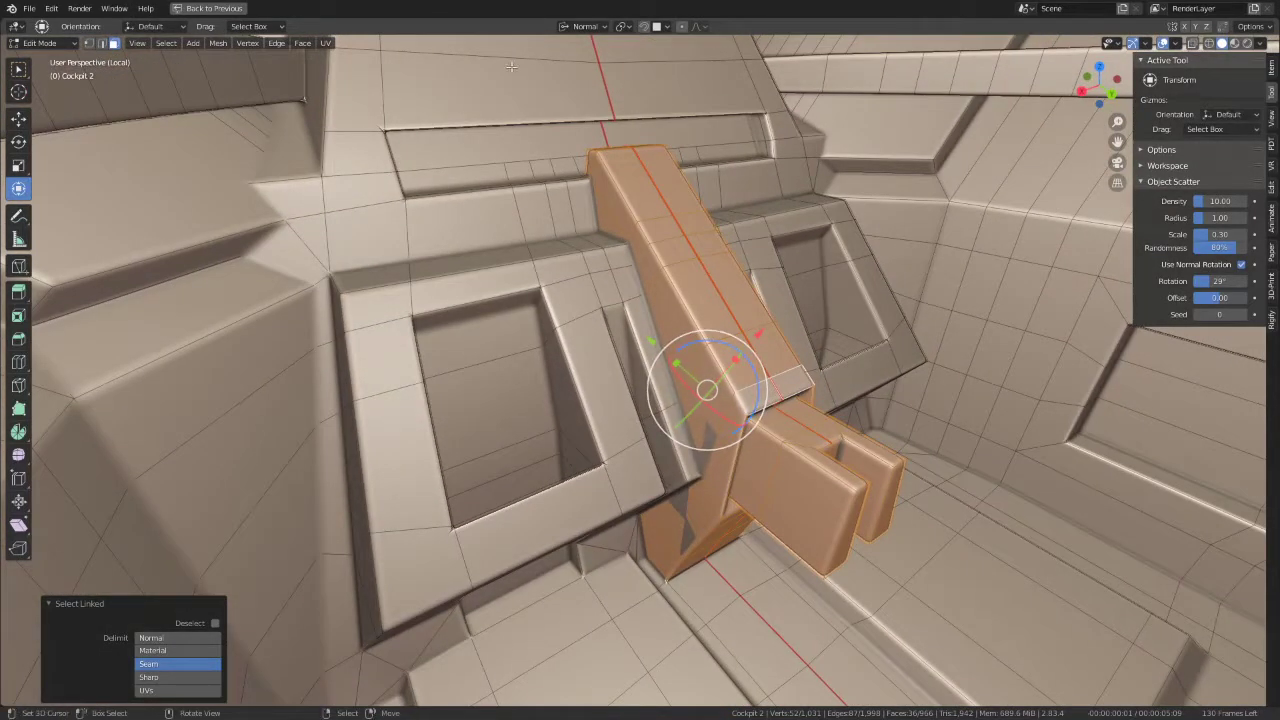
{"action": "key", "text": "p"}
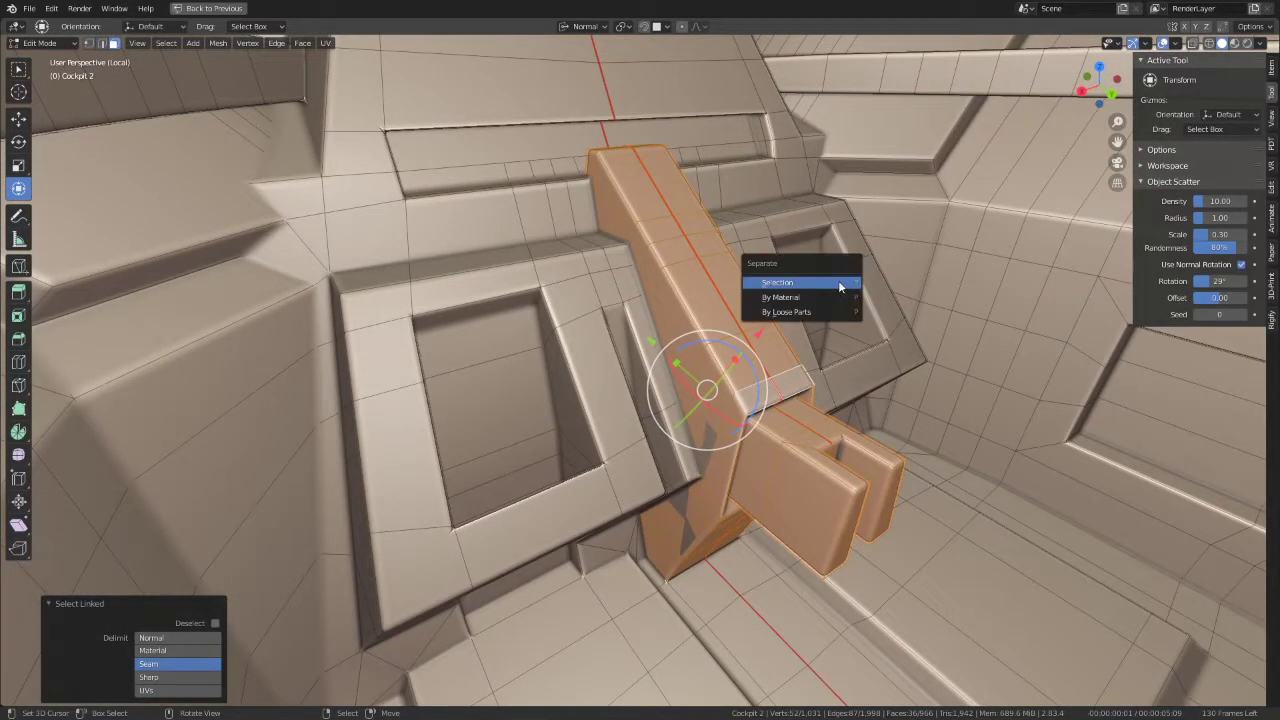
{"action": "left_click", "coordinate": [838, 284]}
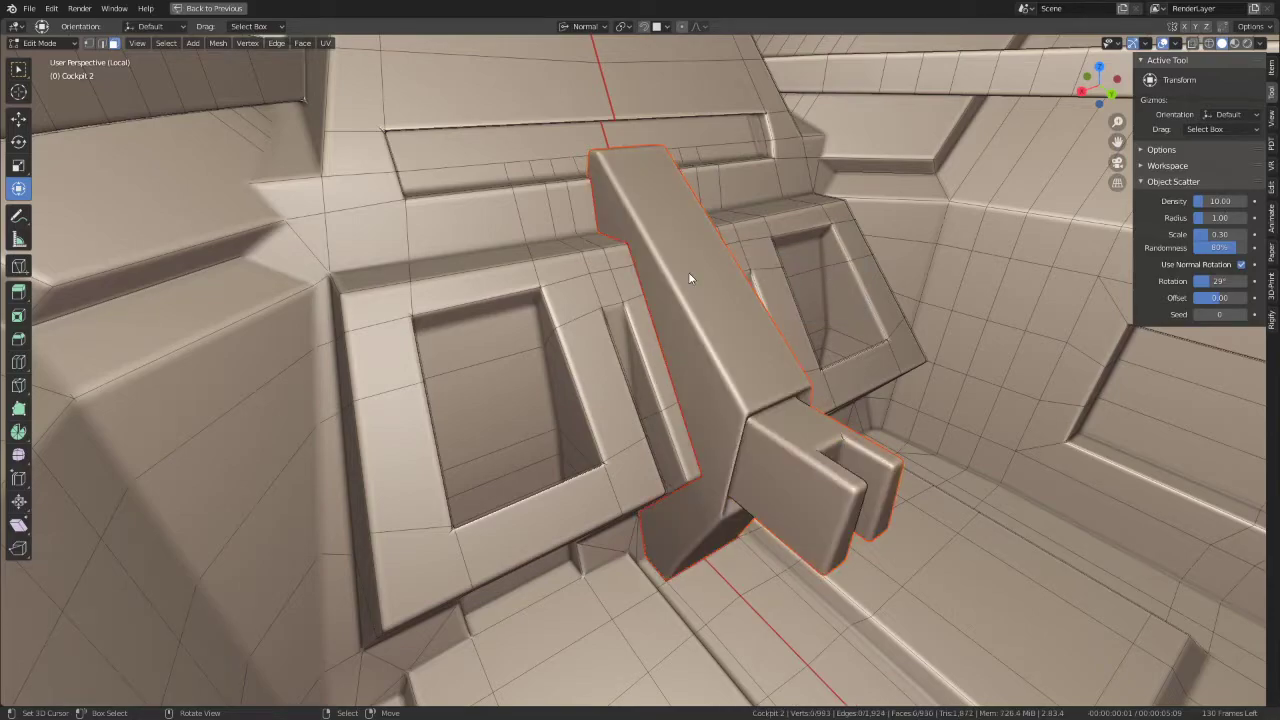
{"action": "key", "text": "Tab"}
{"action": "scroll", "coordinate": [688, 275], "scroll_direction": "up", "scroll_amount": 2}
{"action": "middle_click_drag", "start_coordinate": [688, 277], "coordinate": [576, 235]}
Step: Select the separated lever, then select Cockpit 2 and enter Edit Mode
{"action": "left_click", "coordinate": [576, 235]}
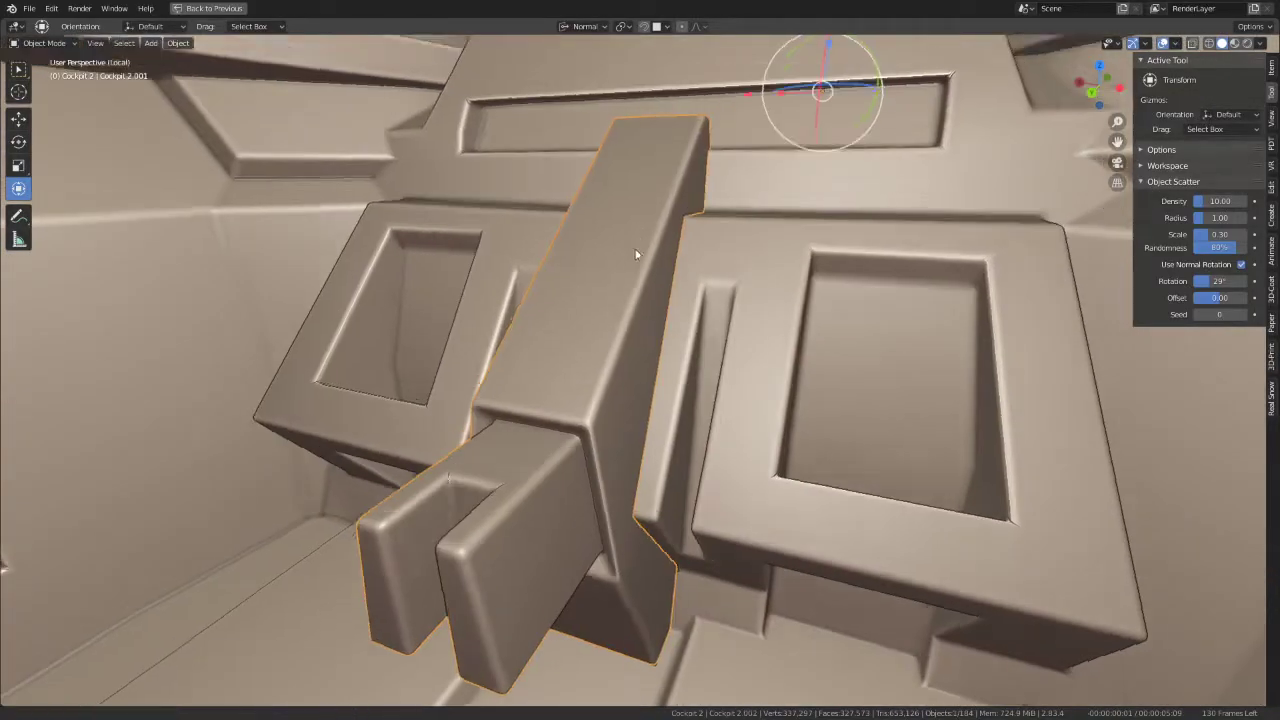
{"action": "scroll", "coordinate": [585, 414], "scroll_direction": "up", "scroll_amount": 5}
{"action": "mouse_move", "coordinate": [586, 416]}
{"action": "middle_mouse_down"}
{"action": "mouse_move", "coordinate": [586, 443]}
{"action": "mouse_move", "coordinate": [514, 471]}
{"action": "mouse_move", "coordinate": [672, 428]}
{"action": "middle_mouse_up"}
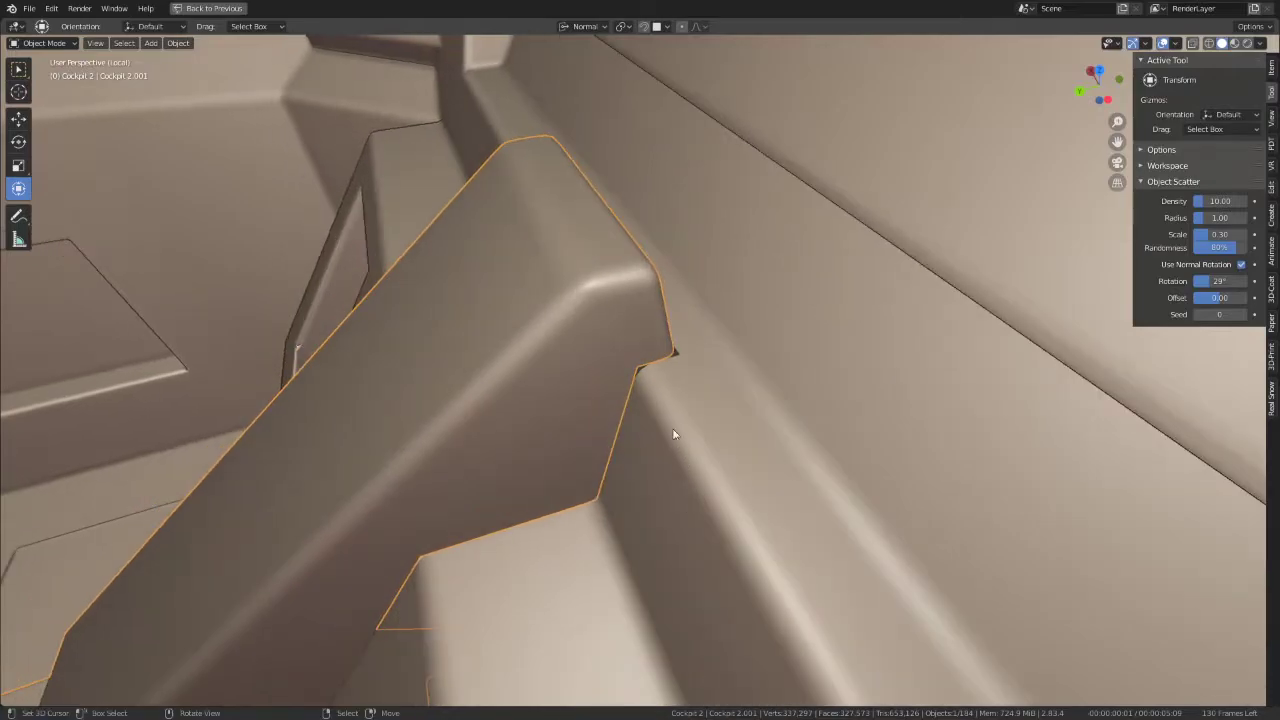
{"action": "left_click", "coordinate": [666, 380]}
{"action": "key", "text": "Tab"}
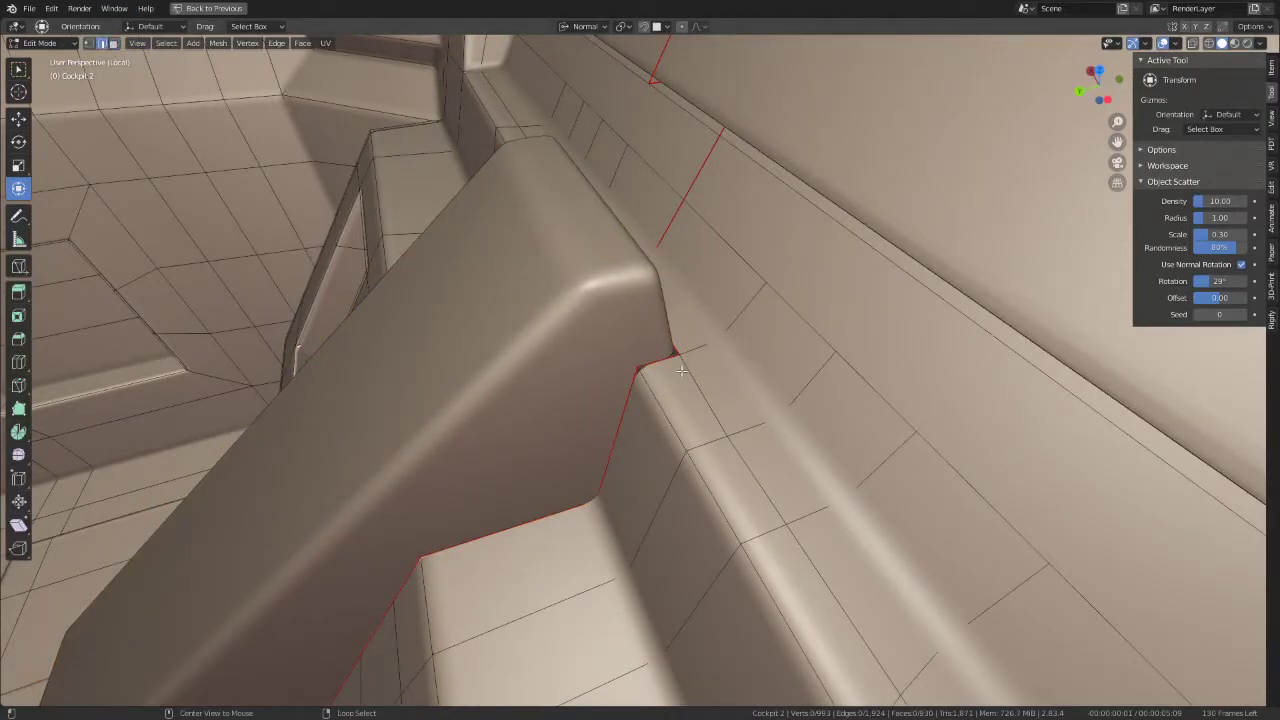
{"action": "mouse_move", "coordinate": [681, 371]}
{"action": "middle_mouse_down", "text": "alt"}
{"action": "mouse_move", "coordinate": [813, 120]}
{"action": "mouse_move", "coordinate": [704, 192]}
{"action": "middle_mouse_up", "text": "alt"}
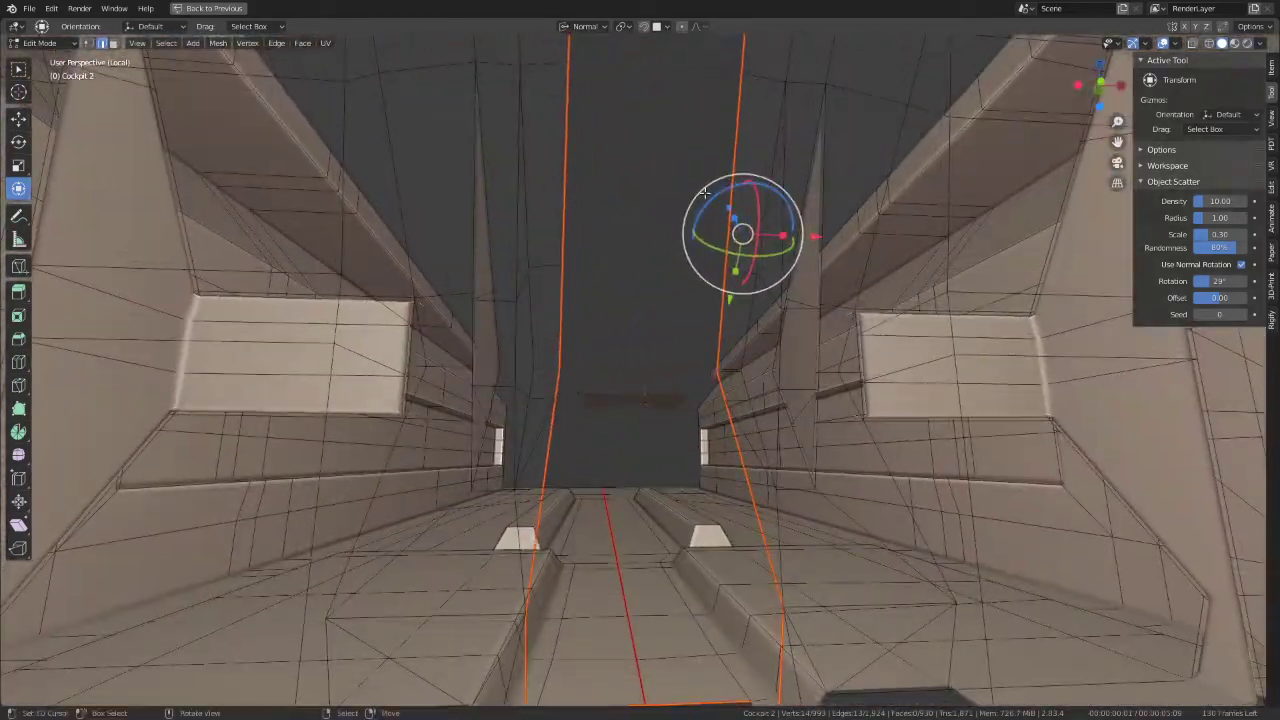
Step: Show the sidebar Item tab to check the armrest edge's transform values
{"action": "left_click", "coordinate": [1272, 66]}
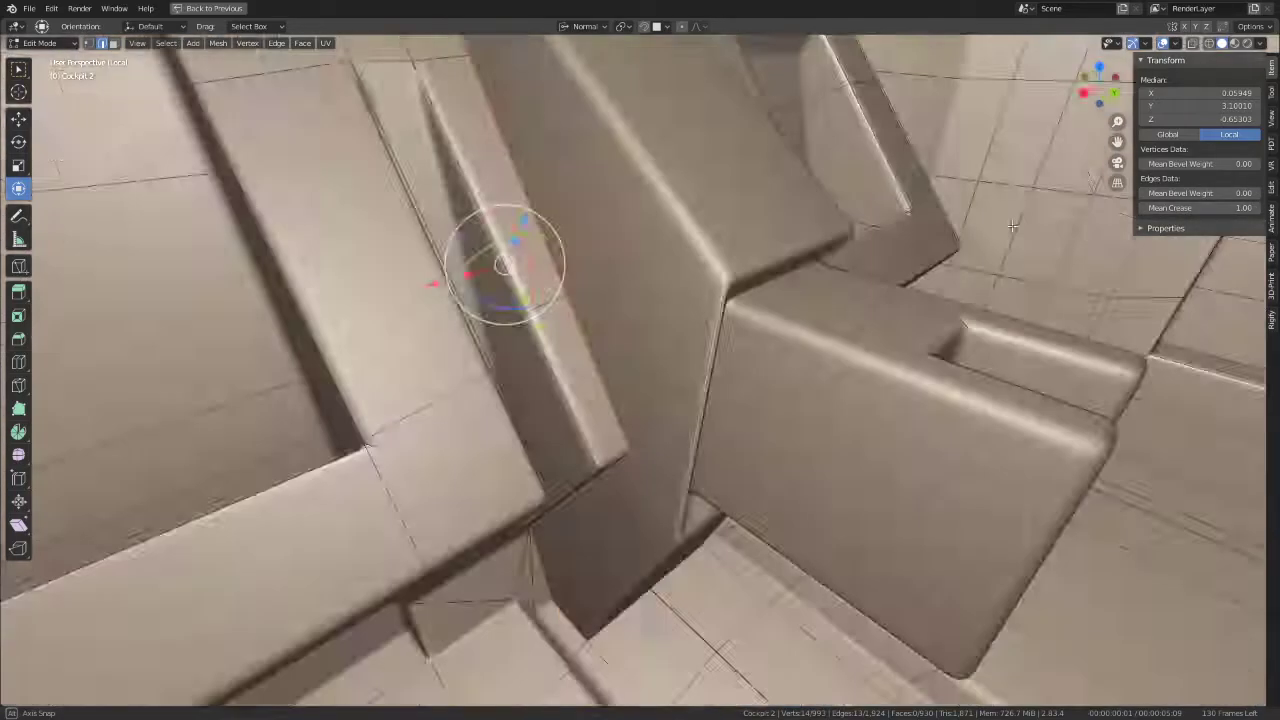
{"action": "middle_click_drag", "start_coordinate": [1134, 204], "coordinate": [1104, 329], "text": "alt"}
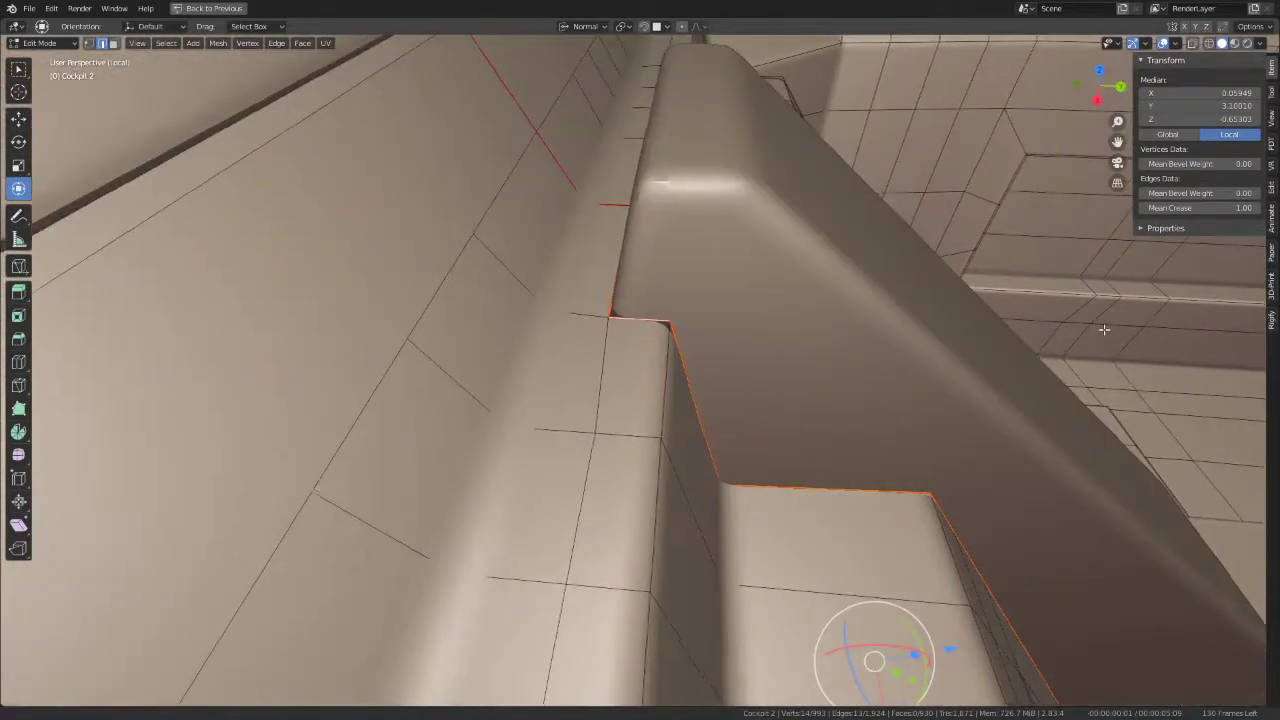
{"action": "middle_click_drag", "start_coordinate": [686, 297], "coordinate": [673, 299], "text": "alt"}
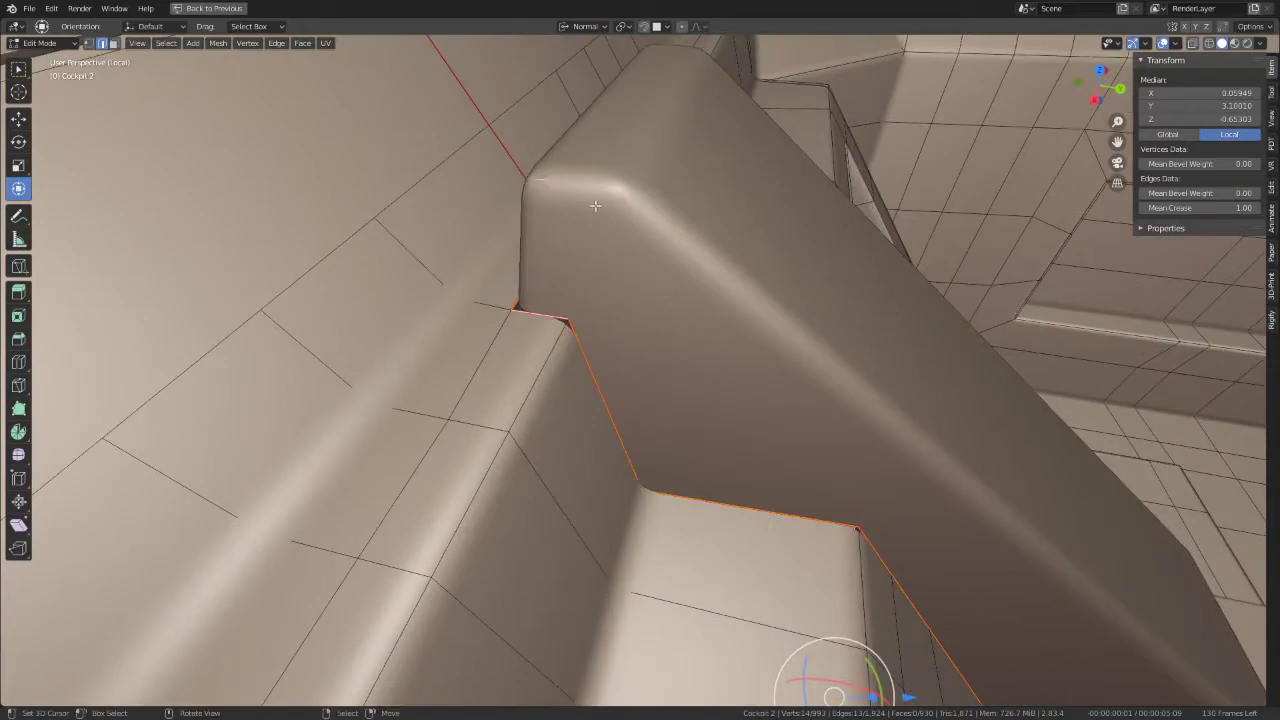
{"action": "scroll", "coordinate": [596, 203], "scroll_direction": "down", "scroll_amount": 4}
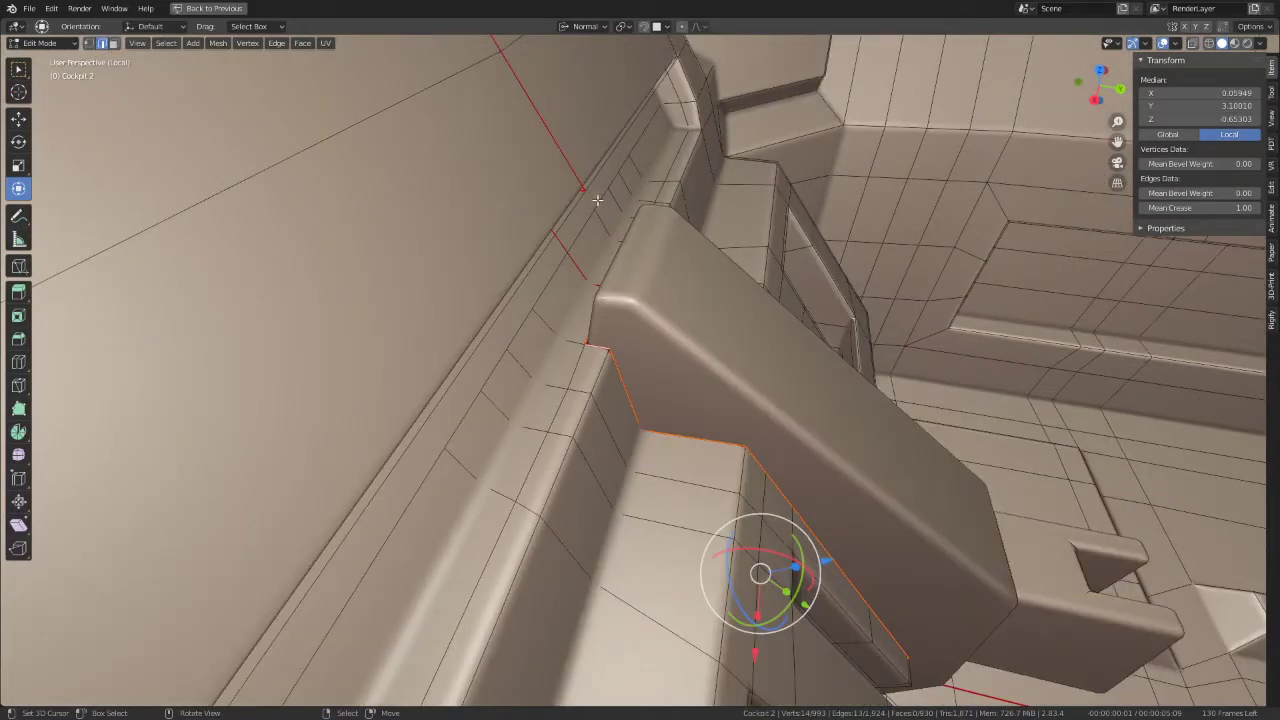
{"action": "mouse_move", "coordinate": [598, 199]}
{"action": "middle_mouse_down"}
{"action": "mouse_move", "coordinate": [630, 194]}
{"action": "mouse_move", "coordinate": [816, 276]}
{"action": "mouse_move", "coordinate": [796, 257]}
{"action": "middle_mouse_up"}
Step: Return to Object Mode, select Cockpit 2.001, and view the console's central opening head-on
{"action": "key", "text": "Tab"}
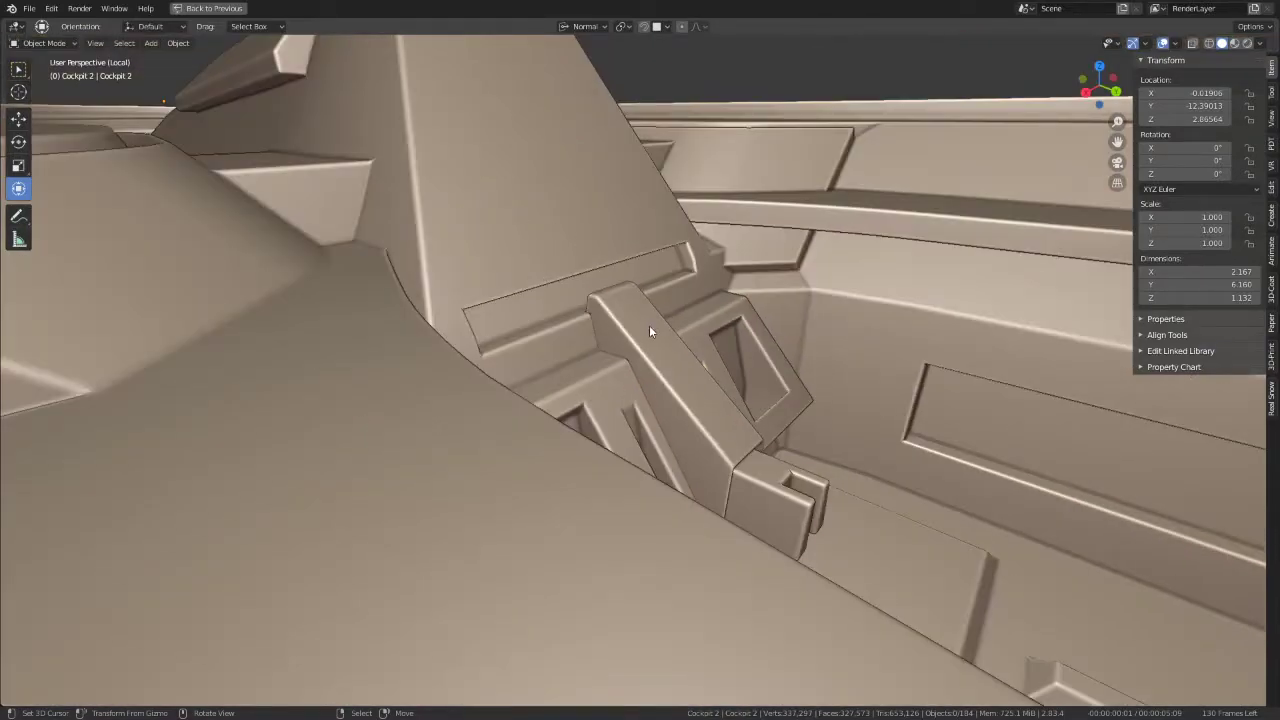
{"action": "left_click", "coordinate": [649, 324]}
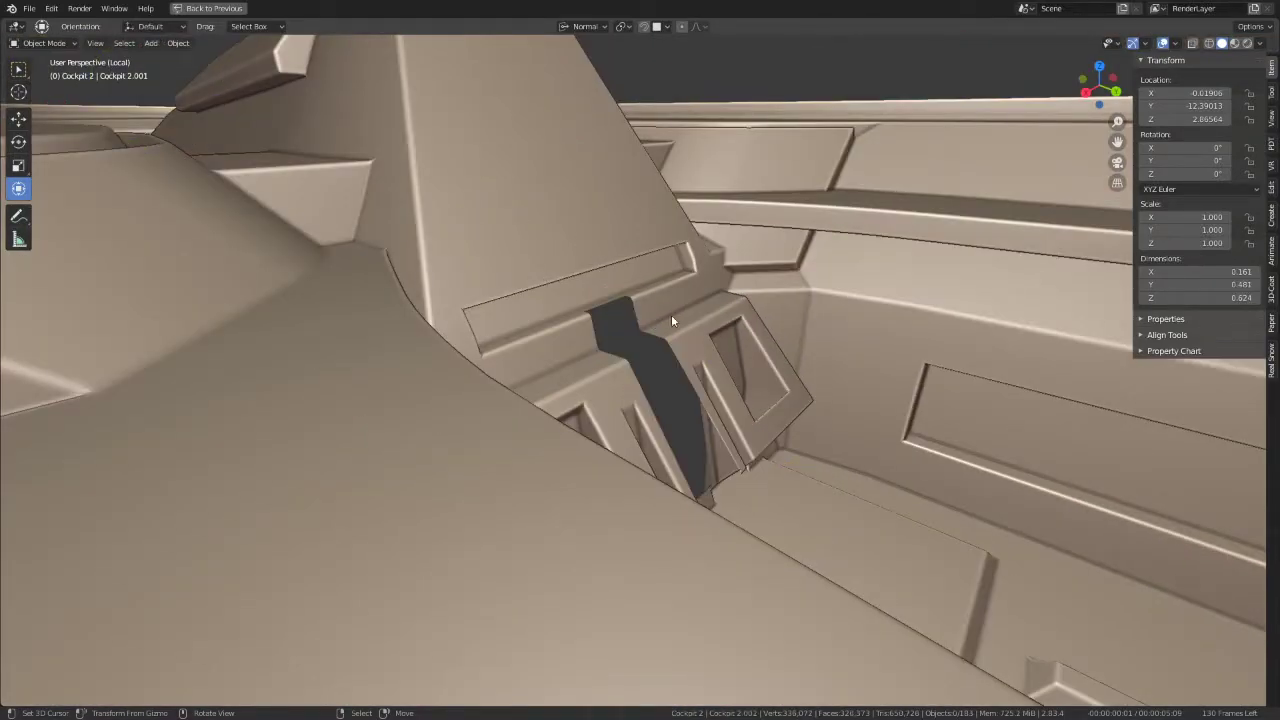
{"action": "mouse_move", "coordinate": [671, 318]}
{"action": "middle_mouse_down"}
{"action": "mouse_move", "coordinate": [709, 337]}
{"action": "mouse_move", "coordinate": [720, 317]}
{"action": "mouse_move", "coordinate": [762, 310]}
{"action": "middle_mouse_up"}
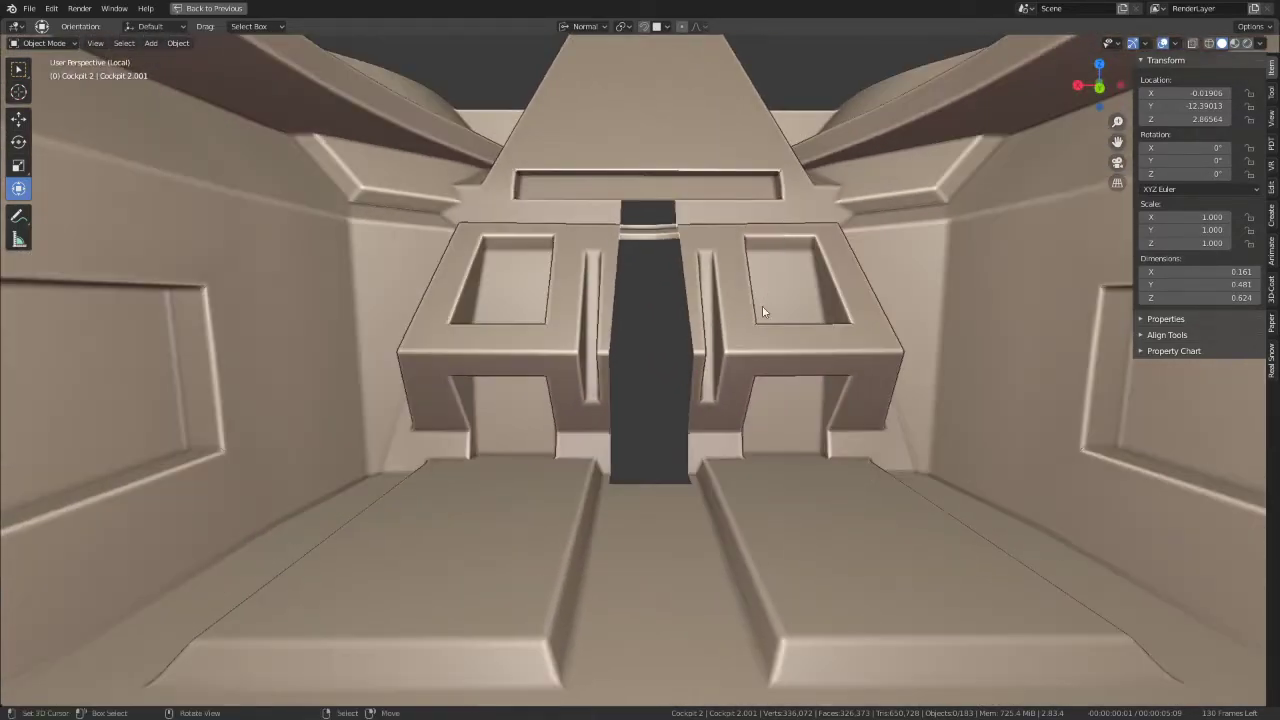
{"action": "scroll", "coordinate": [760, 310], "scroll_direction": "up", "scroll_amount": 5}
{"action": "scroll", "coordinate": [740, 315], "scroll_direction": "up", "scroll_amount": 1}
Step: Enter Edit Mode on the console mesh and pick a vertex on the slot's wall in vertex select
{"action": "mouse_move", "coordinate": [646, 443]}
{"action": "middle_mouse_down"}
{"action": "mouse_move", "coordinate": [568, 410]}
{"action": "mouse_move", "coordinate": [591, 377]}
{"action": "middle_mouse_up"}
{"action": "left_click", "coordinate": [568, 410]}
{"action": "key", "text": "Tab"}
{"action": "scroll", "coordinate": [570, 390], "scroll_direction": "up", "scroll_amount": 2}
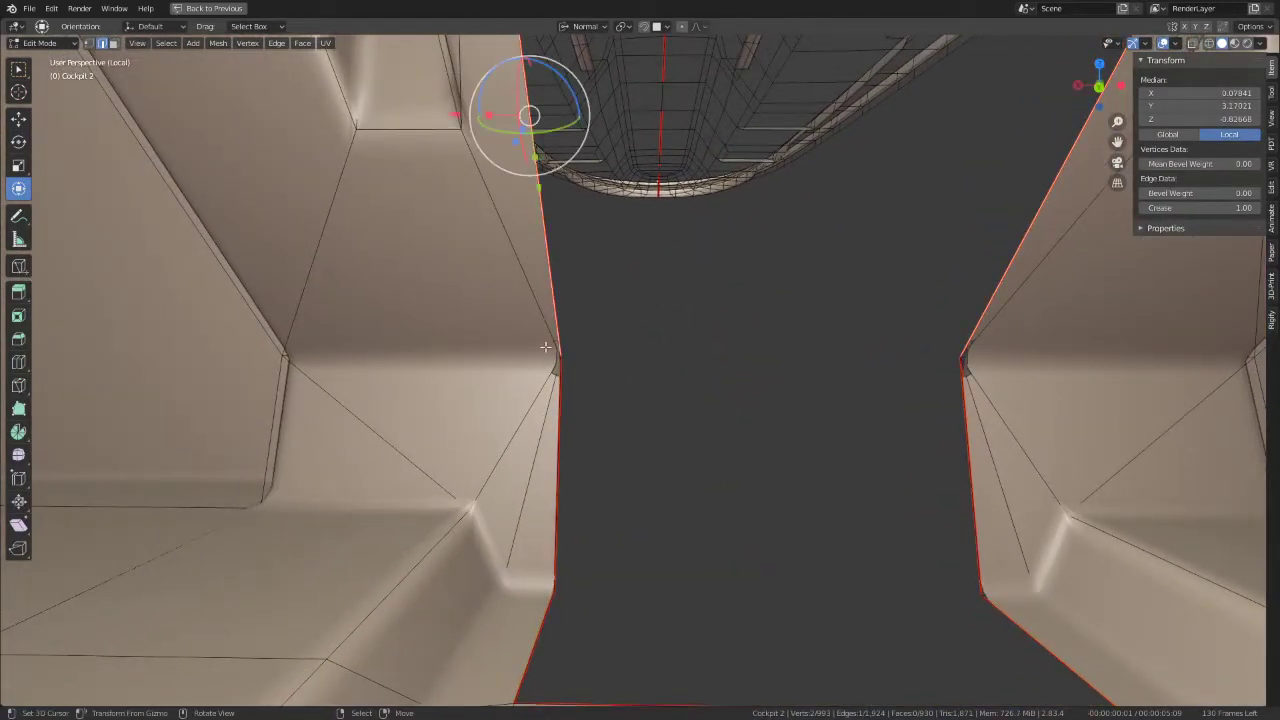
{"action": "left_click_drag", "start_coordinate": [545, 346], "coordinate": [522, 355]}
{"action": "key", "text": "ctrl+z"}
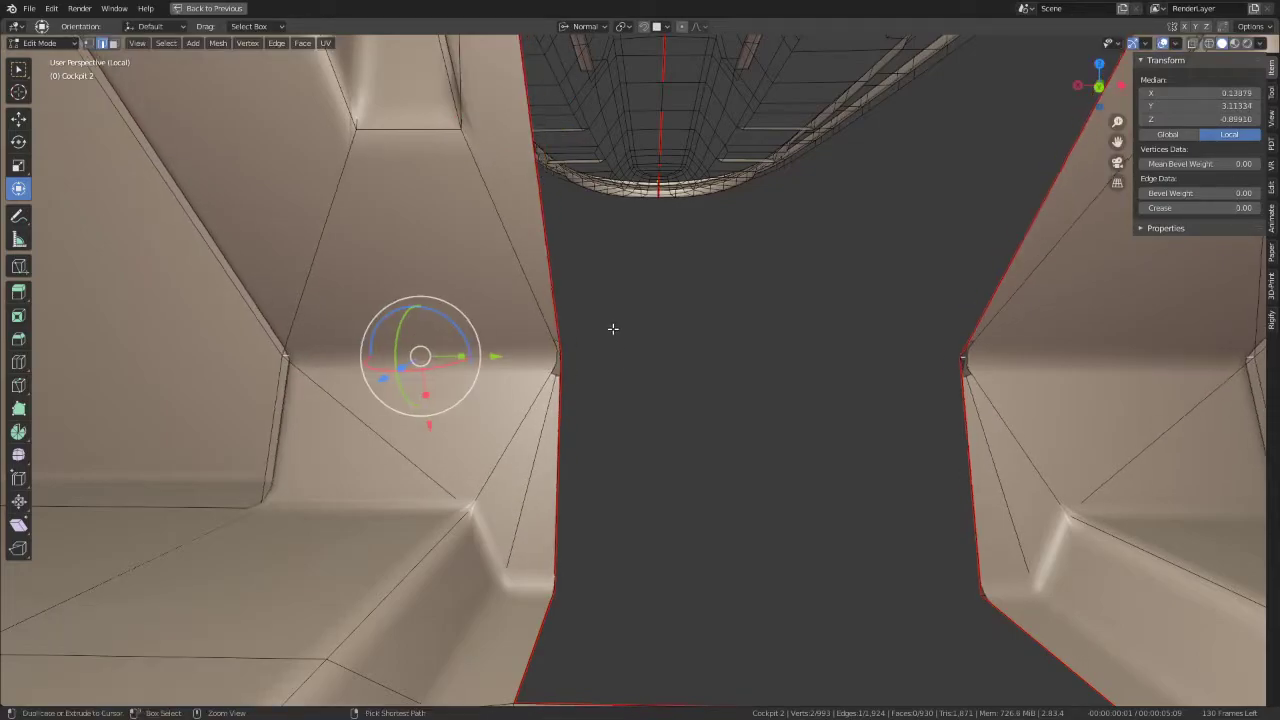
{"action": "left_click", "coordinate": [88, 45]}
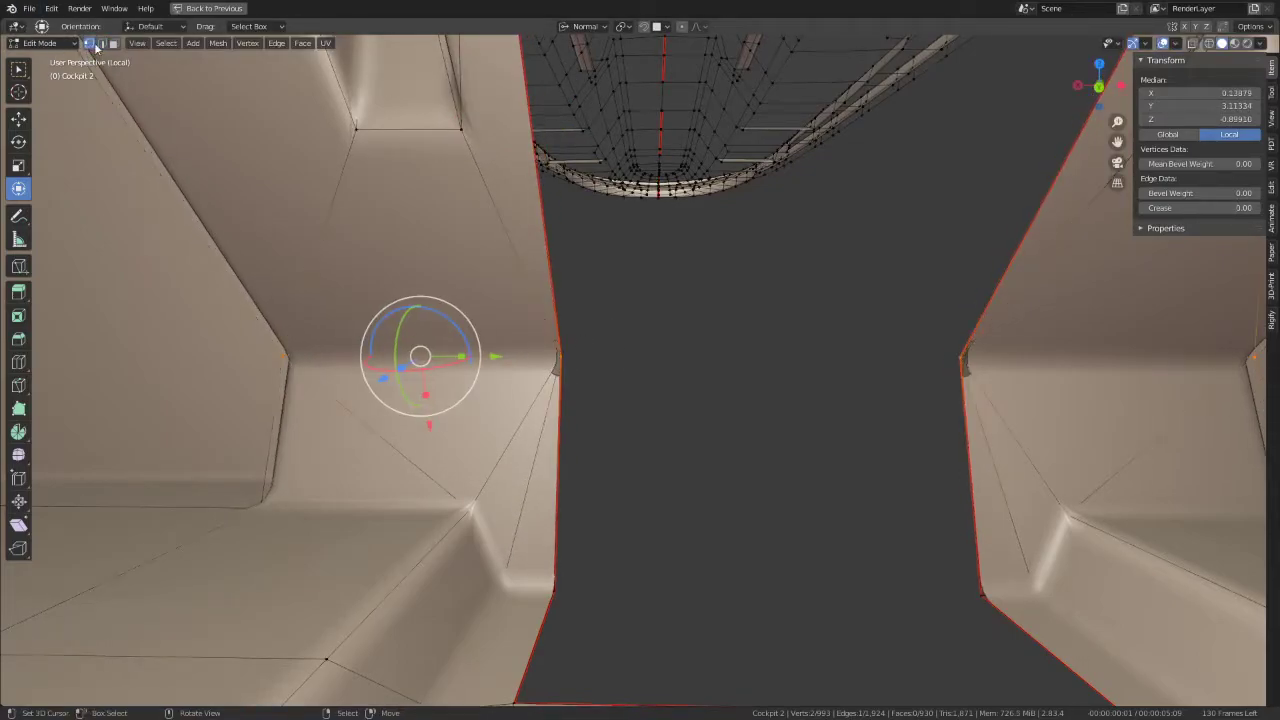
{"action": "left_click", "coordinate": [561, 354]}
{"action": "key", "text": "g"}
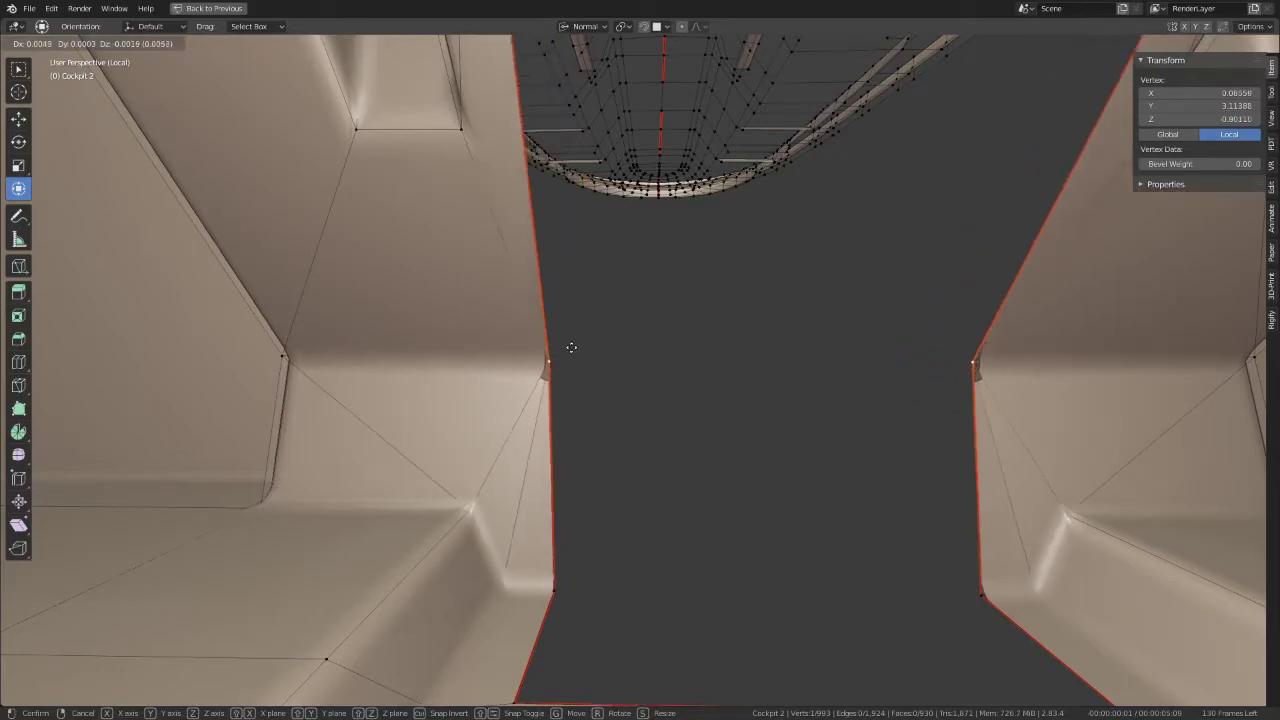
{"action": "key", "text": "Escape"}
{"action": "scroll", "coordinate": [677, 422], "scroll_direction": "down", "scroll_amount": 4}
{"action": "scroll", "coordinate": [626, 434], "scroll_direction": "up", "scroll_amount": 3}
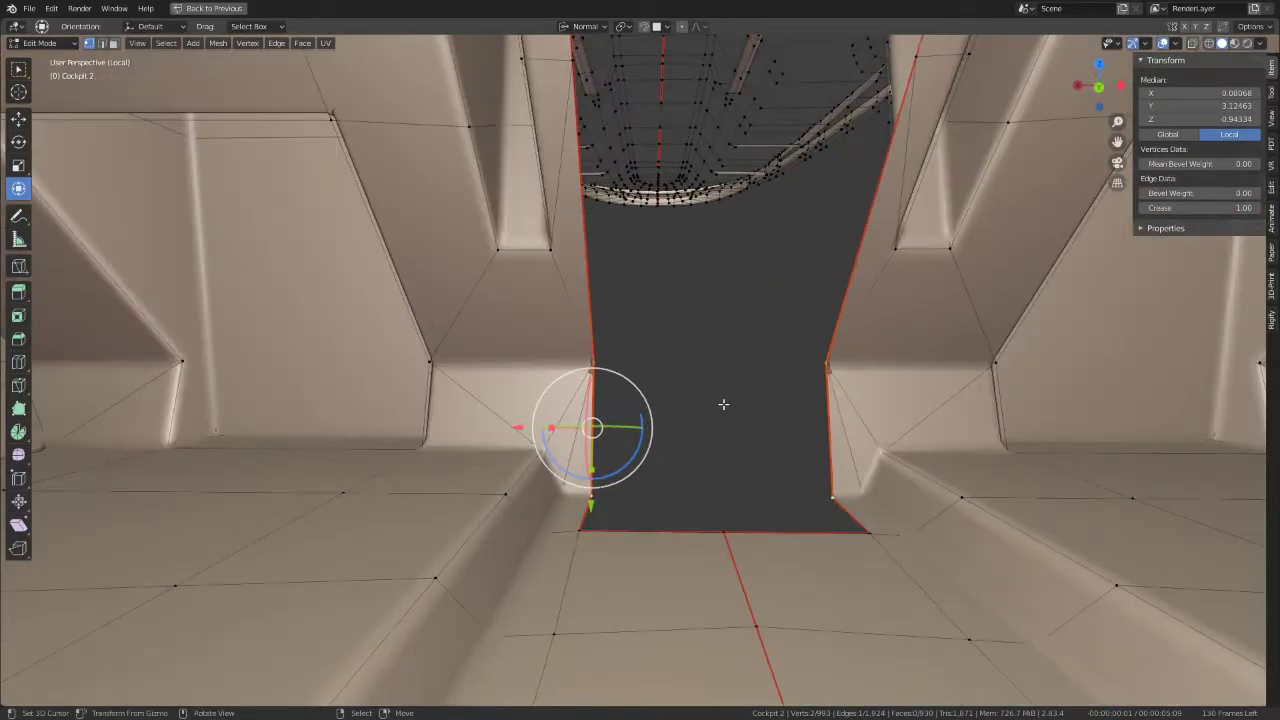
Step: Extrude the slot's wall edges and push them inward along the normal
{"action": "key", "text": "e"}
{"action": "right_click", "coordinate": [680, 404]}
{"action": "left_click_drag", "start_coordinate": [512, 428], "coordinate": [680, 420]}
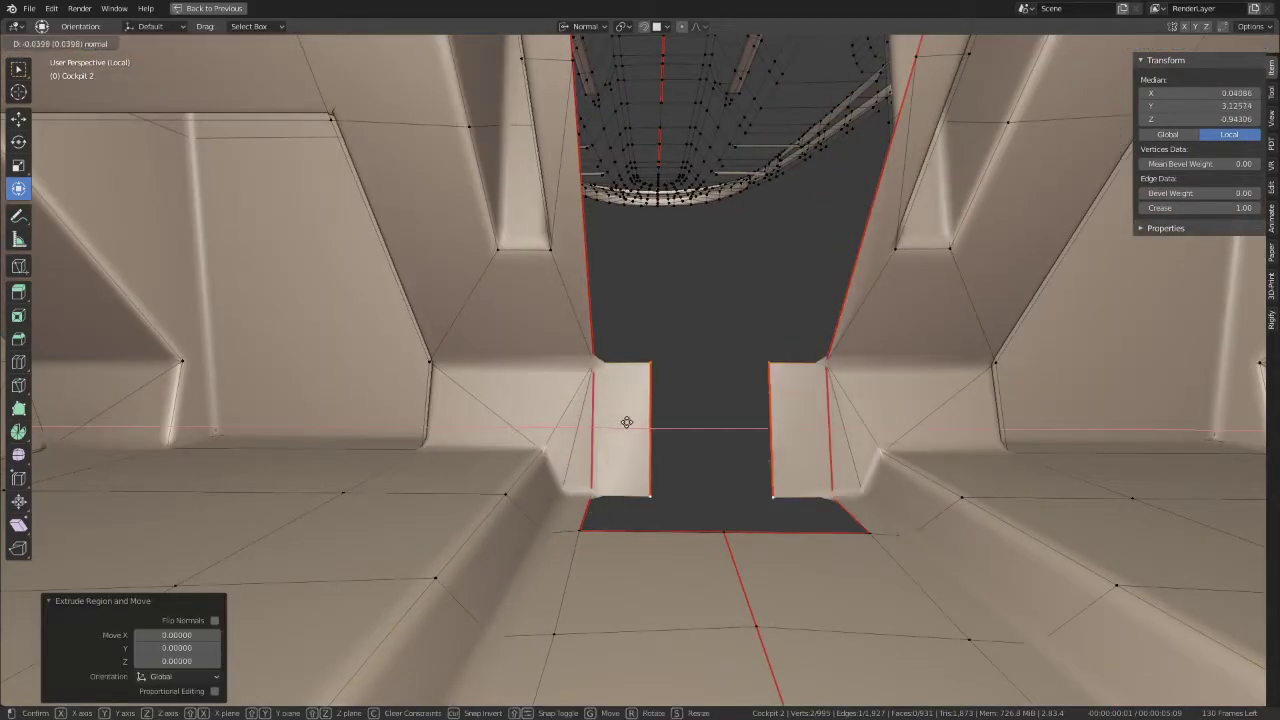
{"action": "mouse_move", "coordinate": [680, 420]}
{"action": "middle_mouse_down"}
{"action": "mouse_move", "coordinate": [680, 286]}
{"action": "mouse_move", "coordinate": [661, 357]}
{"action": "mouse_move", "coordinate": [640, 350]}
{"action": "mouse_move", "coordinate": [663, 350]}
{"action": "middle_mouse_up"}
{"action": "left_click", "coordinate": [606, 352]}
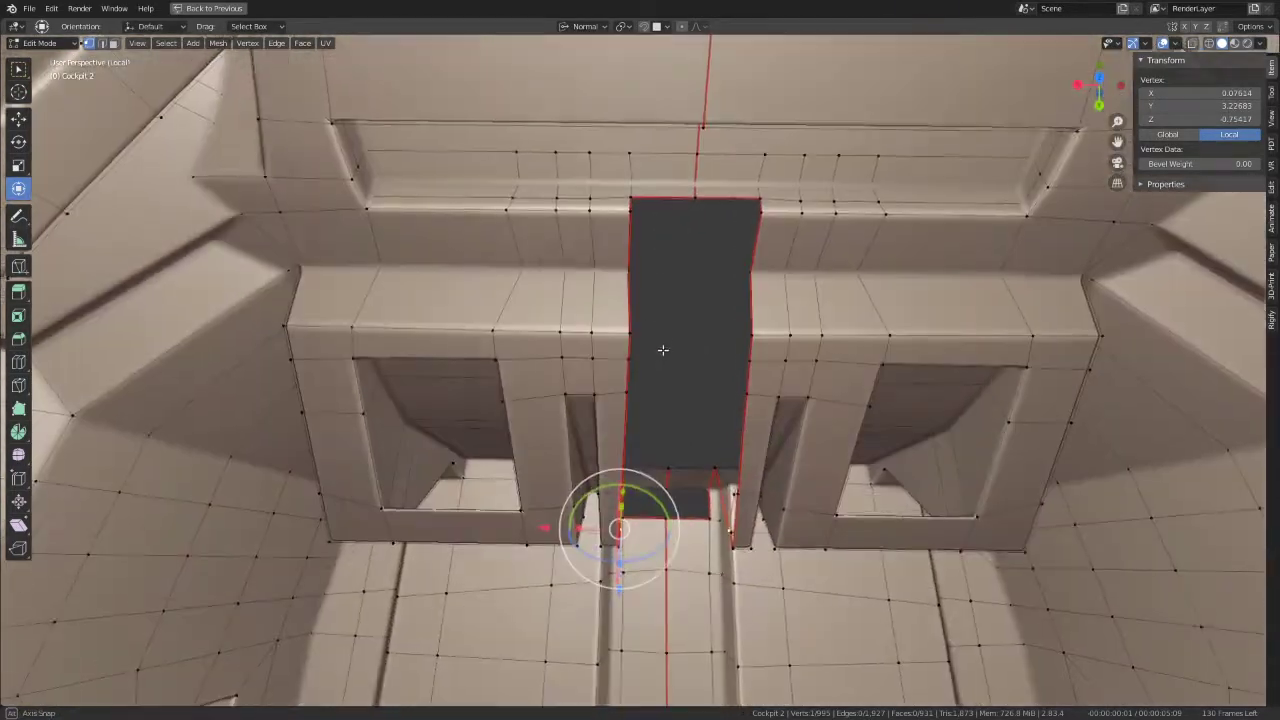
{"action": "right_click", "coordinate": [637, 210], "text": "ctrl"}
{"action": "key", "text": "e"}
{"action": "right_click", "coordinate": [550, 403]}
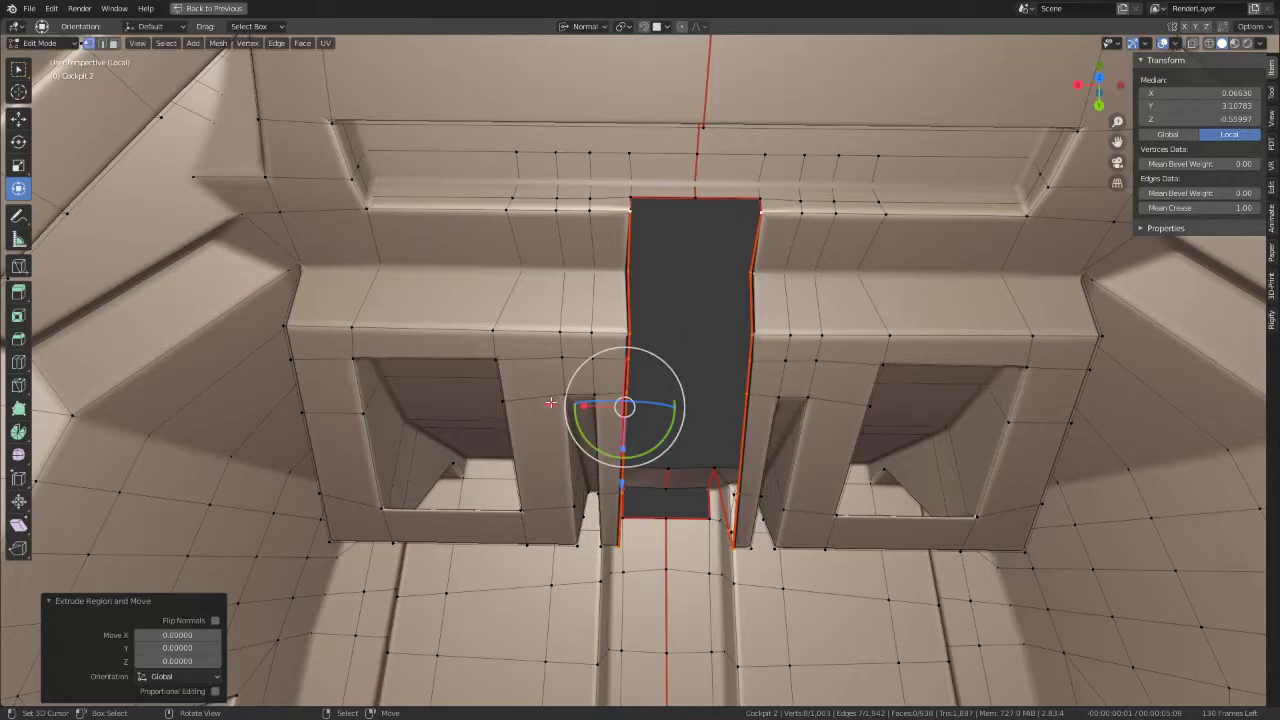
{"action": "left_click_drag", "start_coordinate": [550, 403], "coordinate": [733, 397]}
{"action": "key", "text": "ctrl+z"}
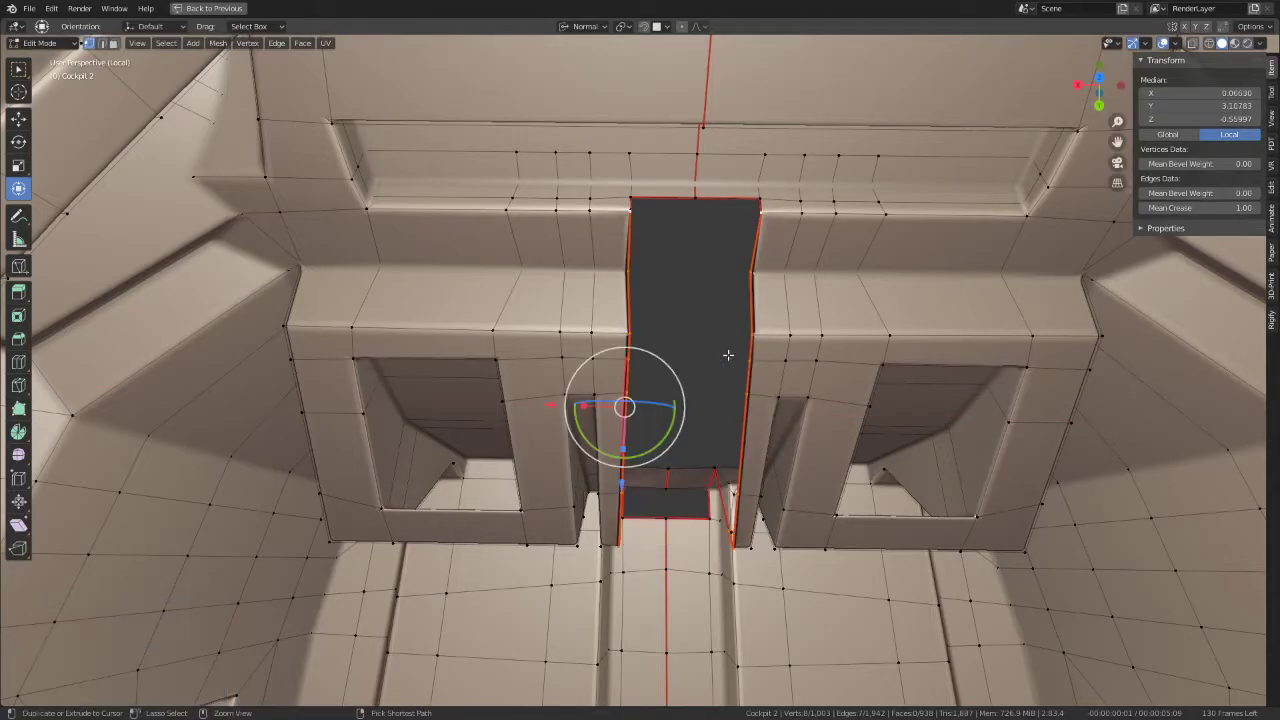
Step: Switch to Global orientation and slide the wall edges −0.09232 along X to narrow the slot
{"action": "left_click", "coordinate": [580, 26]}
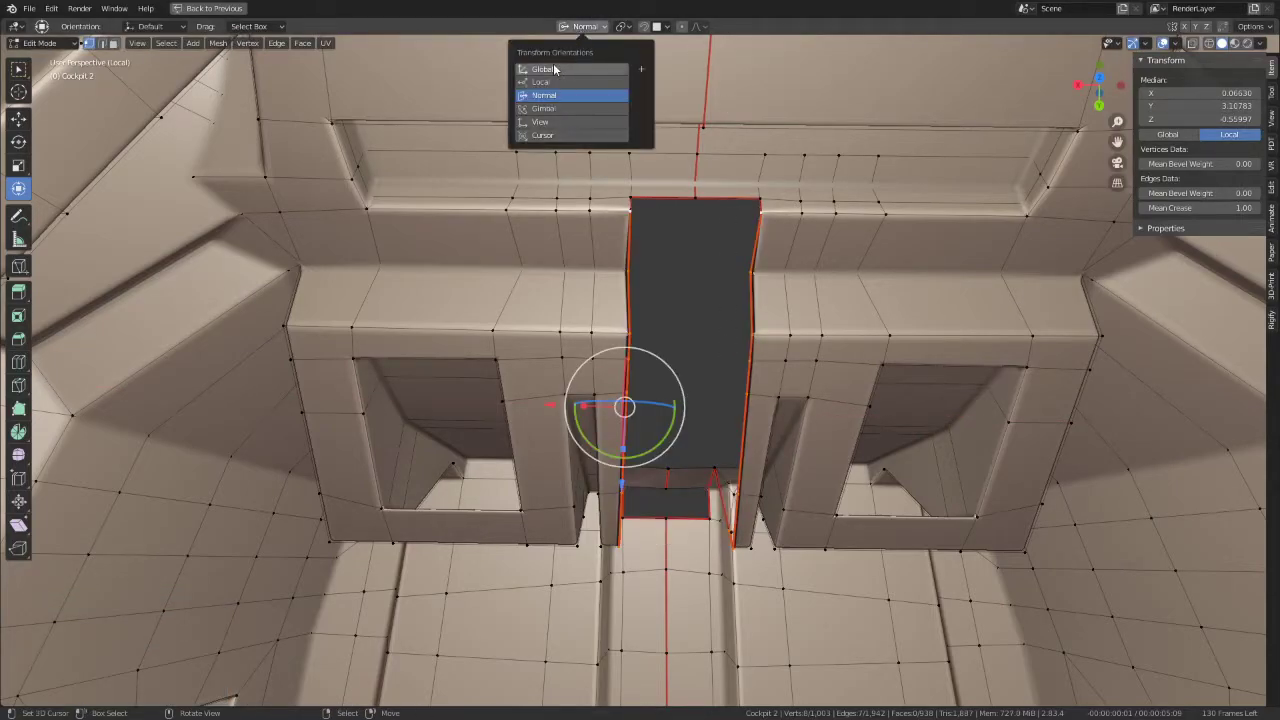
{"action": "left_click", "coordinate": [555, 69]}
{"action": "left_click_drag", "start_coordinate": [552, 405], "coordinate": [616, 403]}
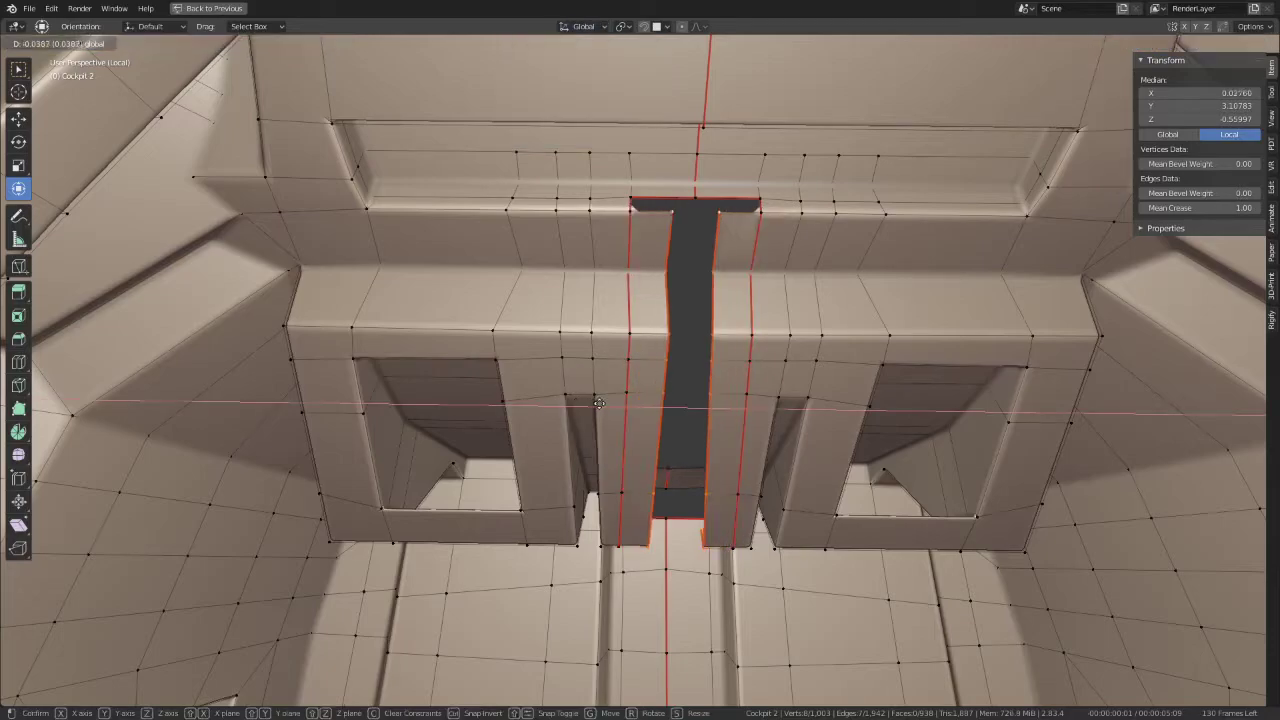
{"action": "left_click", "coordinate": [634, 403]}
{"action": "mouse_move", "coordinate": [634, 403]}
{"action": "middle_mouse_down"}
{"action": "mouse_move", "coordinate": [707, 535]}
{"action": "mouse_move", "coordinate": [620, 470]}
{"action": "middle_mouse_up"}
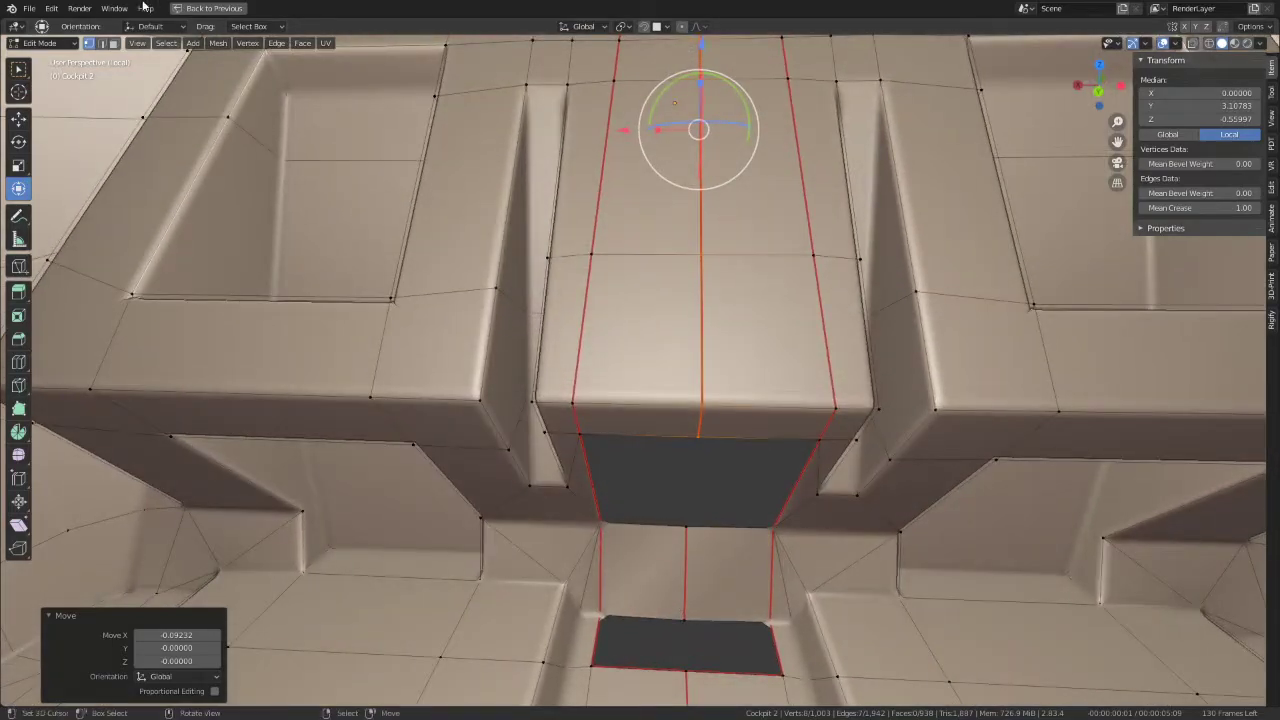
Step: Fill the lower, dark and top gaps of the slot with faces using F
{"action": "left_click", "coordinate": [640, 668]}
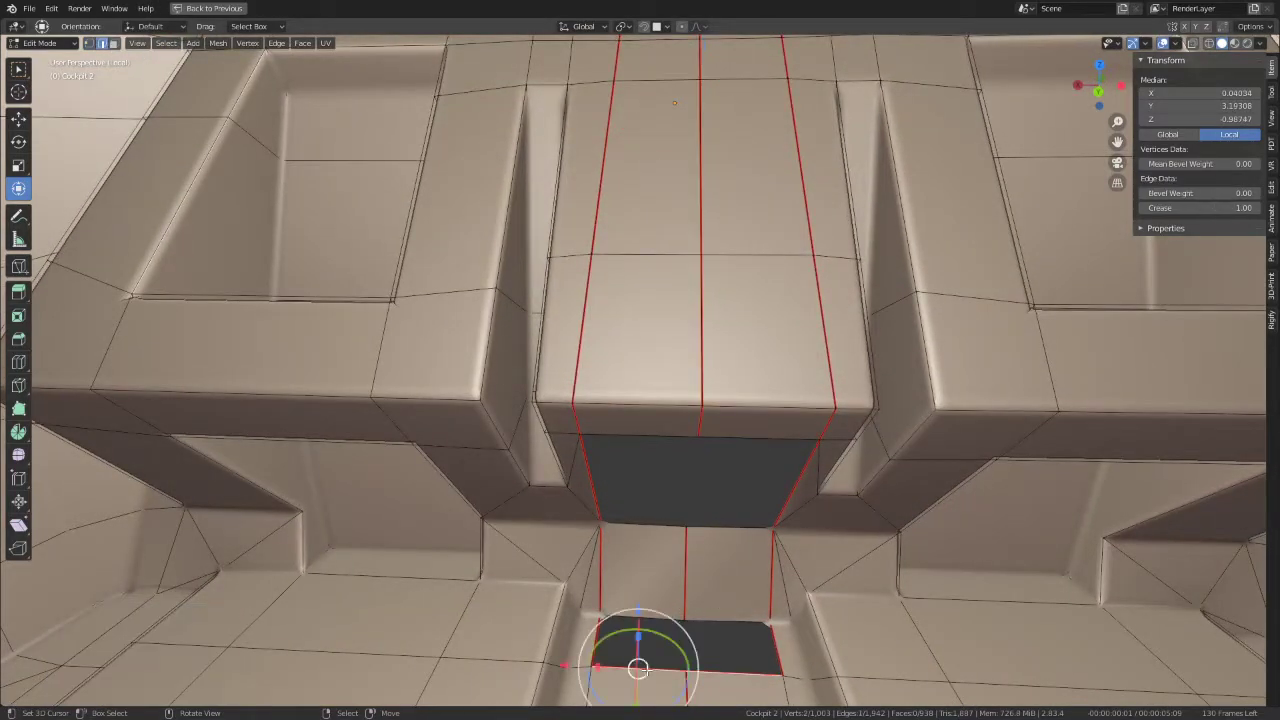
{"action": "left_click", "coordinate": [640, 619], "text": "shift"}
{"action": "key", "text": "f"}
{"action": "left_click", "coordinate": [648, 522]}
{"action": "left_click", "coordinate": [651, 460]}
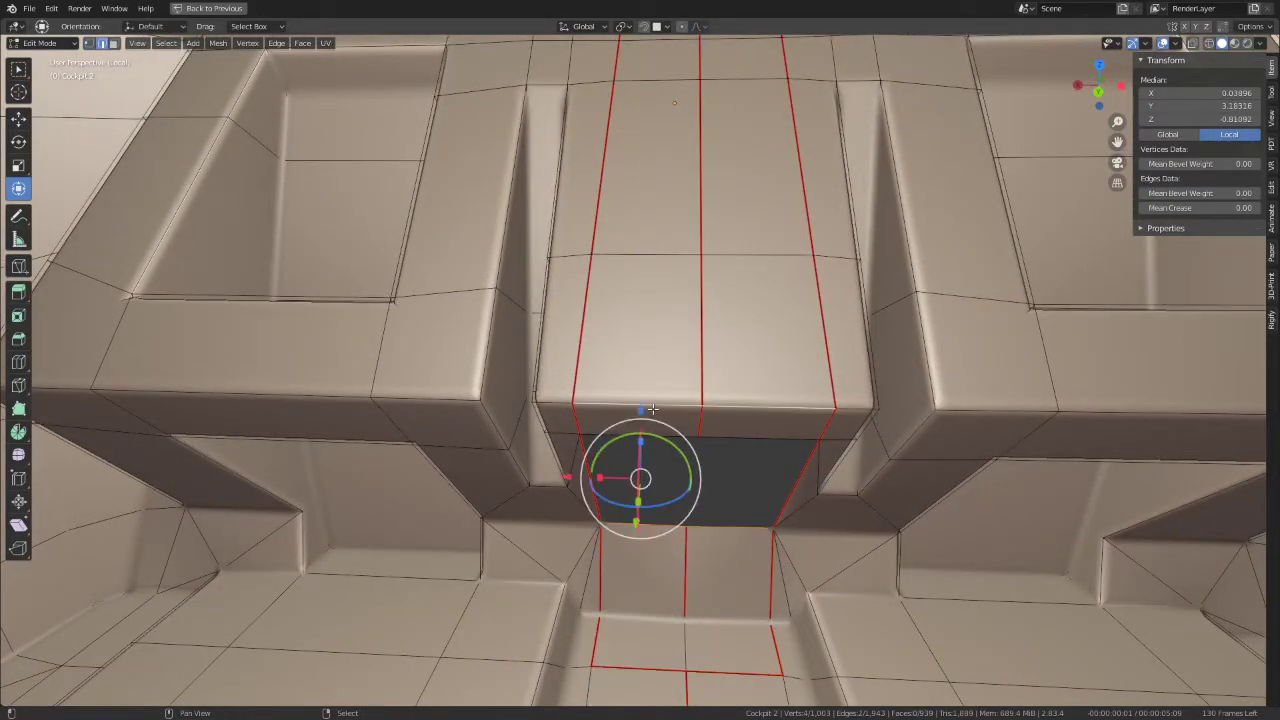
{"action": "left_click", "coordinate": [649, 525], "text": "shift"}
{"action": "key", "text": "f"}
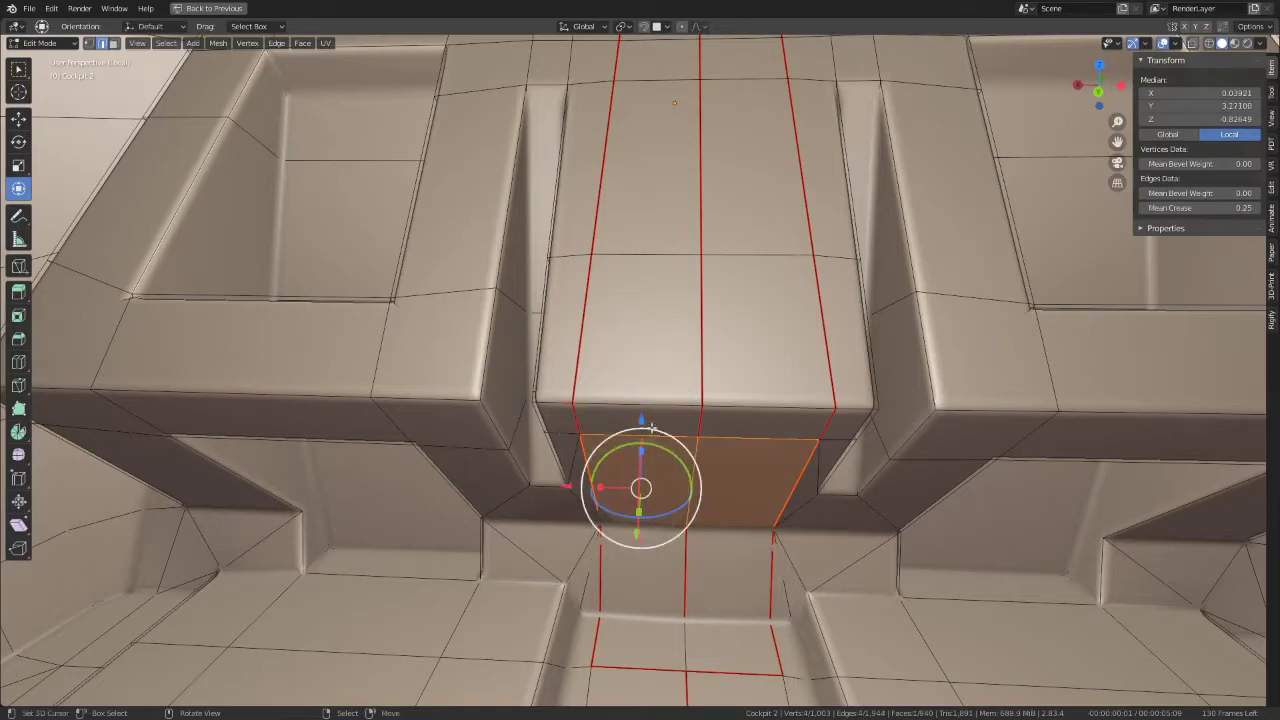
{"action": "middle_click_drag", "start_coordinate": [649, 529], "coordinate": [698, 485]}
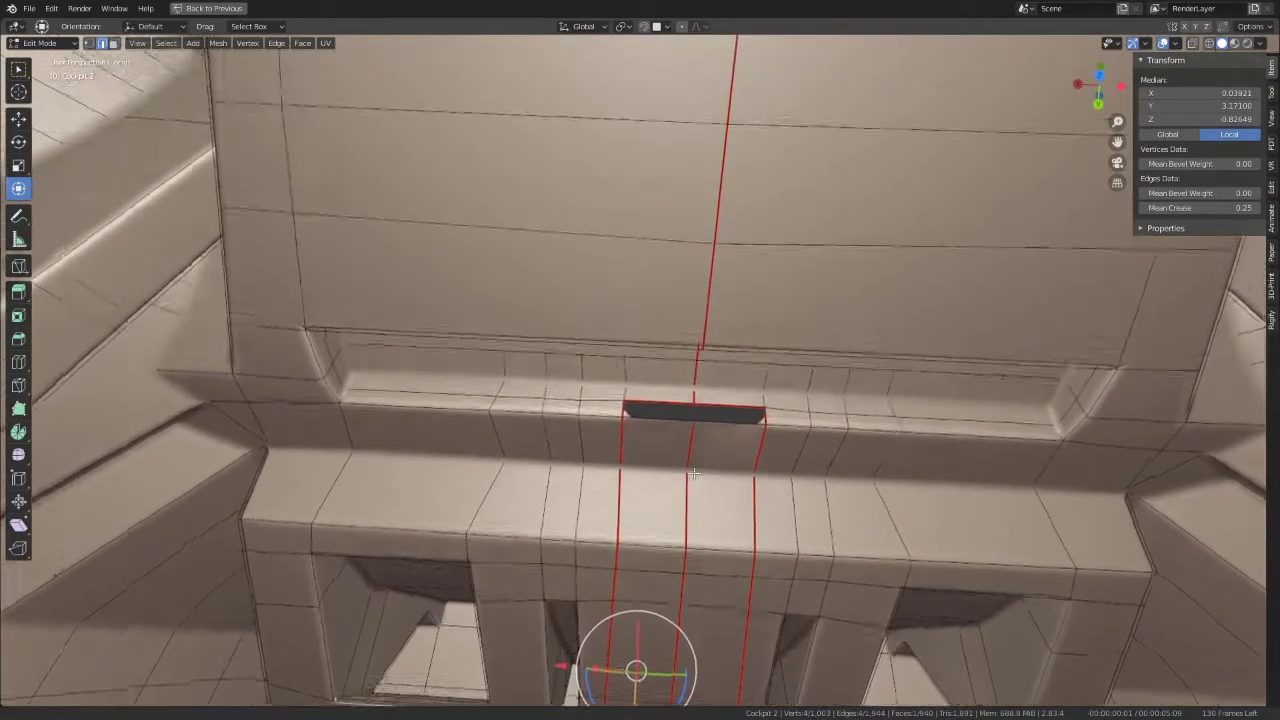
{"action": "scroll", "coordinate": [698, 485], "scroll_direction": "up", "scroll_amount": 5}
{"action": "left_click", "coordinate": [690, 445]}
{"action": "left_click", "coordinate": [688, 480], "text": "shift"}
{"action": "key", "text": "f"}
{"action": "scroll", "coordinate": [688, 478], "scroll_direction": "down", "scroll_amount": 5}
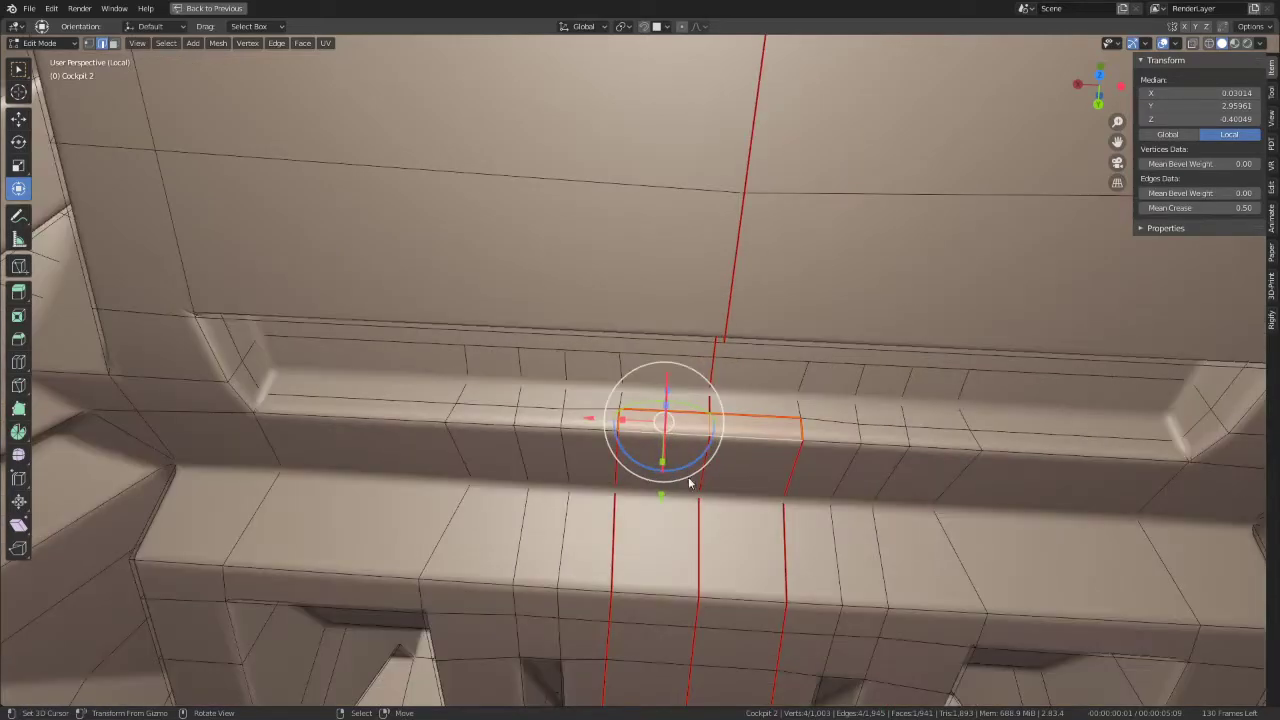
Step: Return to Object Mode, unhide the lever pieces with Alt+H, and deselect them
{"action": "key", "text": "Tab"}
{"action": "mouse_move", "coordinate": [697, 451]}
{"action": "middle_mouse_down"}
{"action": "mouse_move", "coordinate": [715, 369]}
{"action": "mouse_move", "coordinate": [719, 438]}
{"action": "mouse_move", "coordinate": [722, 406]}
{"action": "mouse_move", "coordinate": [765, 368]}
{"action": "mouse_move", "coordinate": [664, 387]}
{"action": "middle_mouse_up"}
{"action": "key", "text": "alt+h"}
{"action": "key", "text": "alt+a"}
{"action": "scroll", "coordinate": [712, 426], "scroll_direction": "up", "scroll_amount": 3}
{"action": "scroll", "coordinate": [681, 382], "scroll_direction": "down", "scroll_amount": 3}
{"action": "scroll", "coordinate": [681, 382], "scroll_direction": "down", "scroll_amount": 2}
Step: Exit local view, frame the lever, and switch the viewport to Material Preview
{"action": "left_click", "coordinate": [664, 387]}
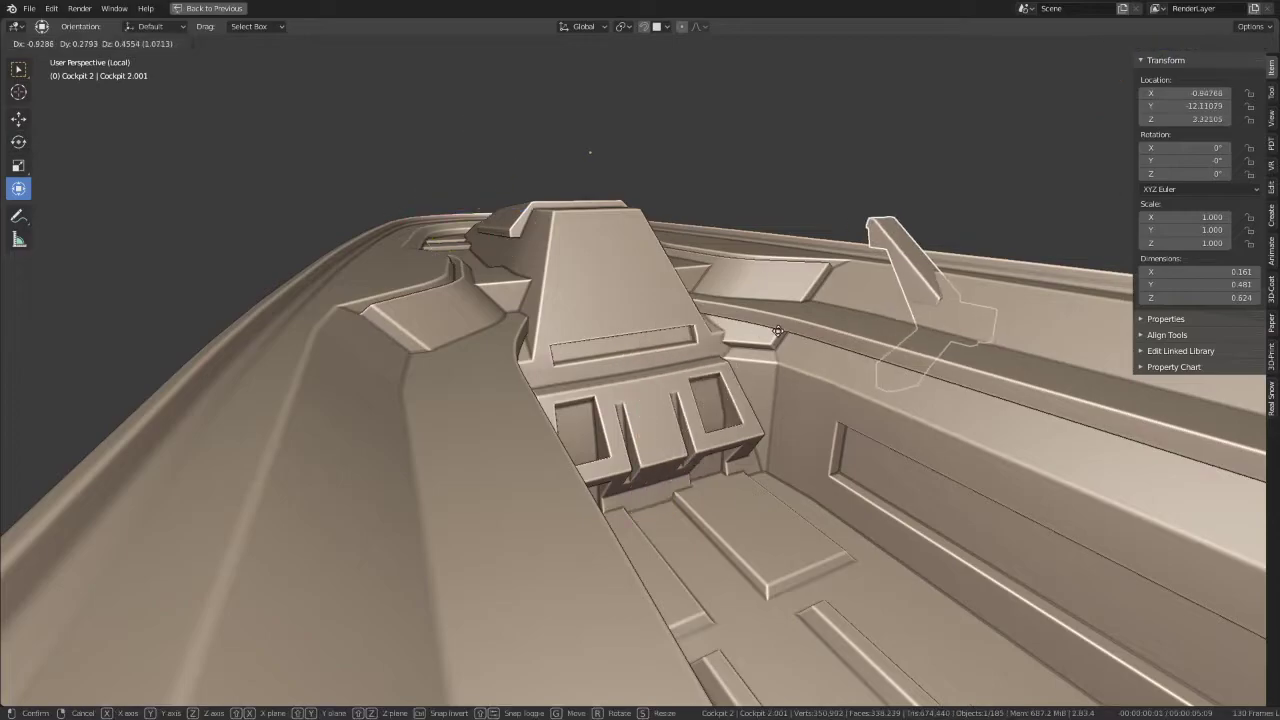
{"action": "key", "text": "KP_Divide"}
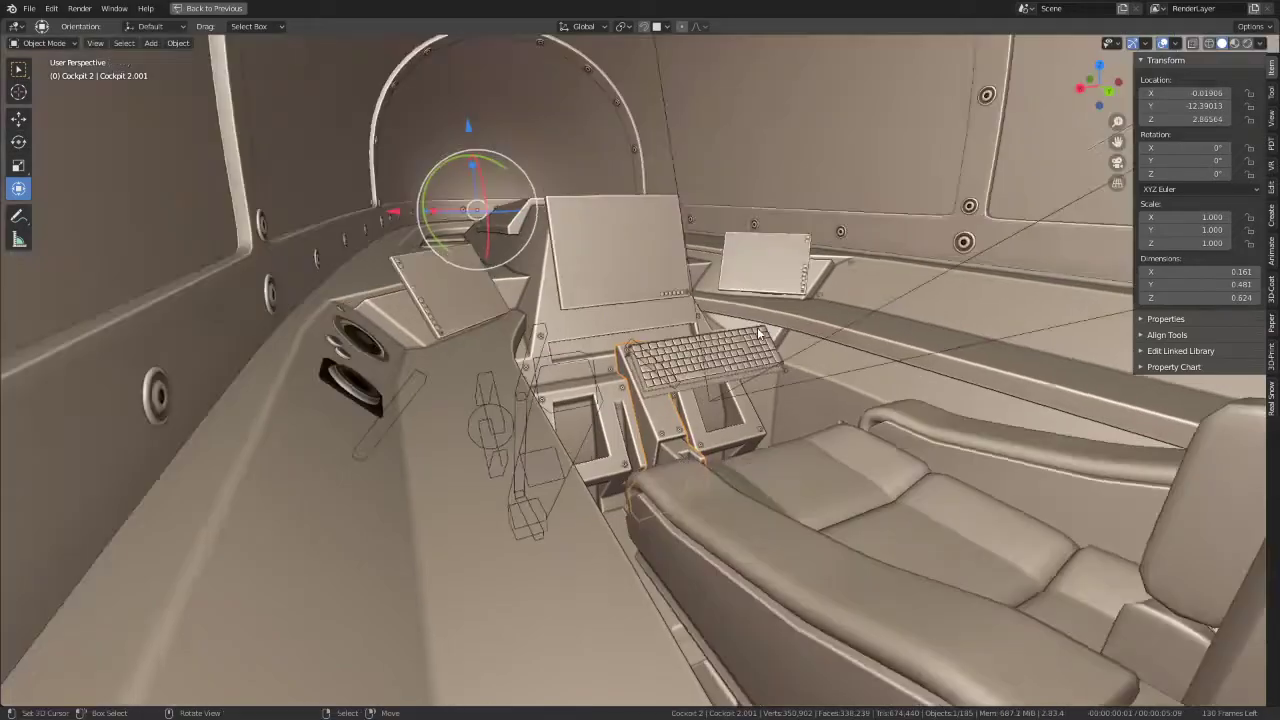
{"action": "key", "text": "KP_Decimal"}
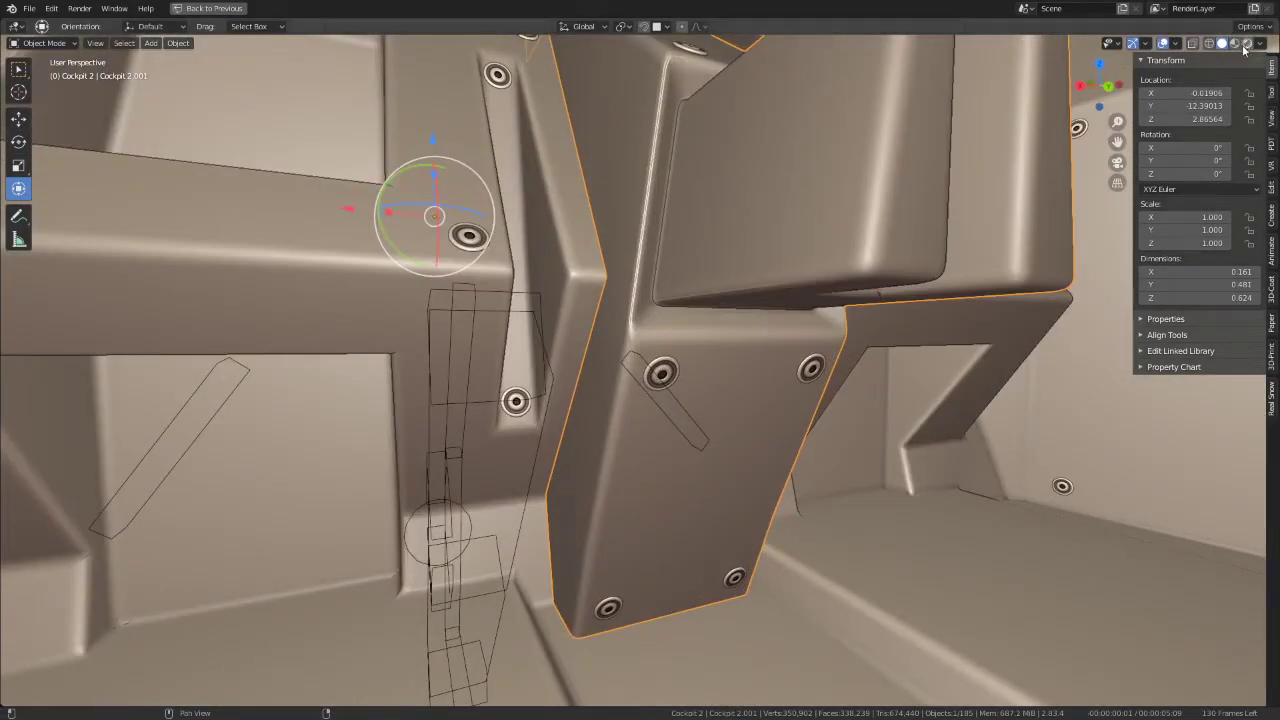
{"action": "left_click", "coordinate": [1243, 44]}
{"action": "scroll", "coordinate": [656, 180], "scroll_direction": "down", "scroll_amount": 6}
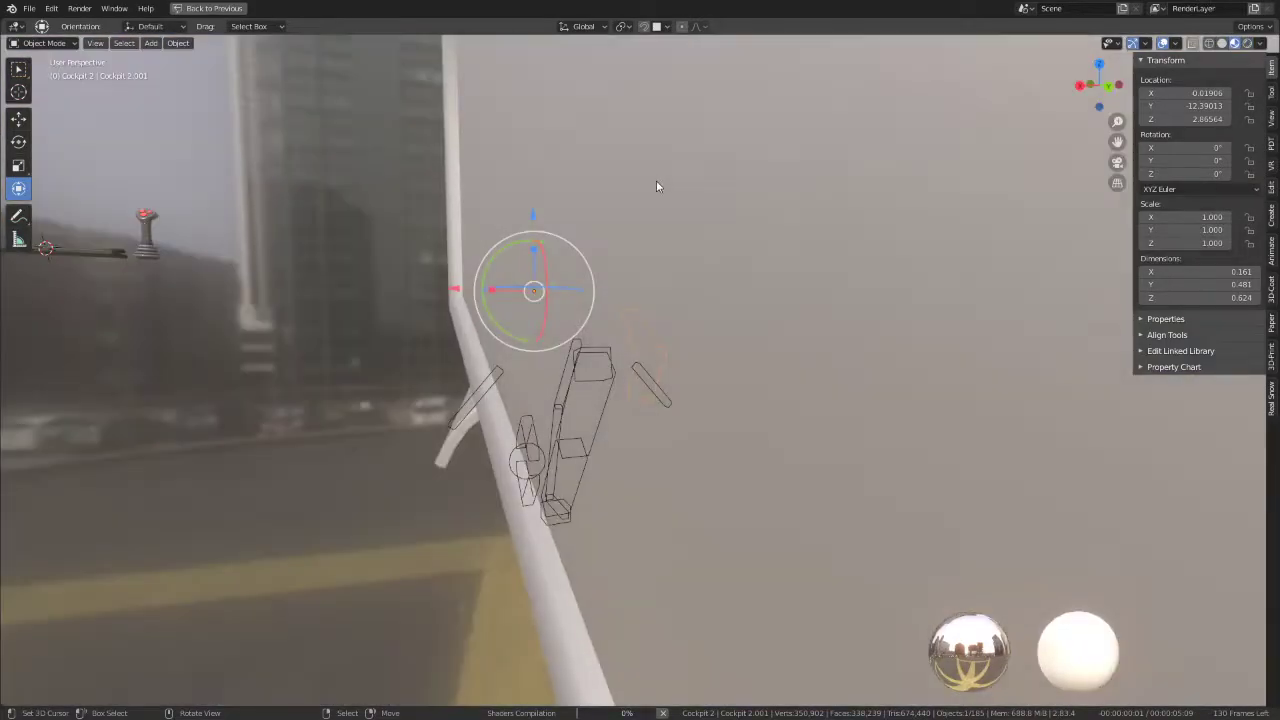
{"action": "mouse_move", "coordinate": [656, 180]}
{"action": "middle_mouse_down"}
{"action": "mouse_move", "coordinate": [674, 256]}
{"action": "mouse_move", "coordinate": [763, 286]}
{"action": "mouse_move", "coordinate": [776, 249]}
{"action": "middle_mouse_up"}
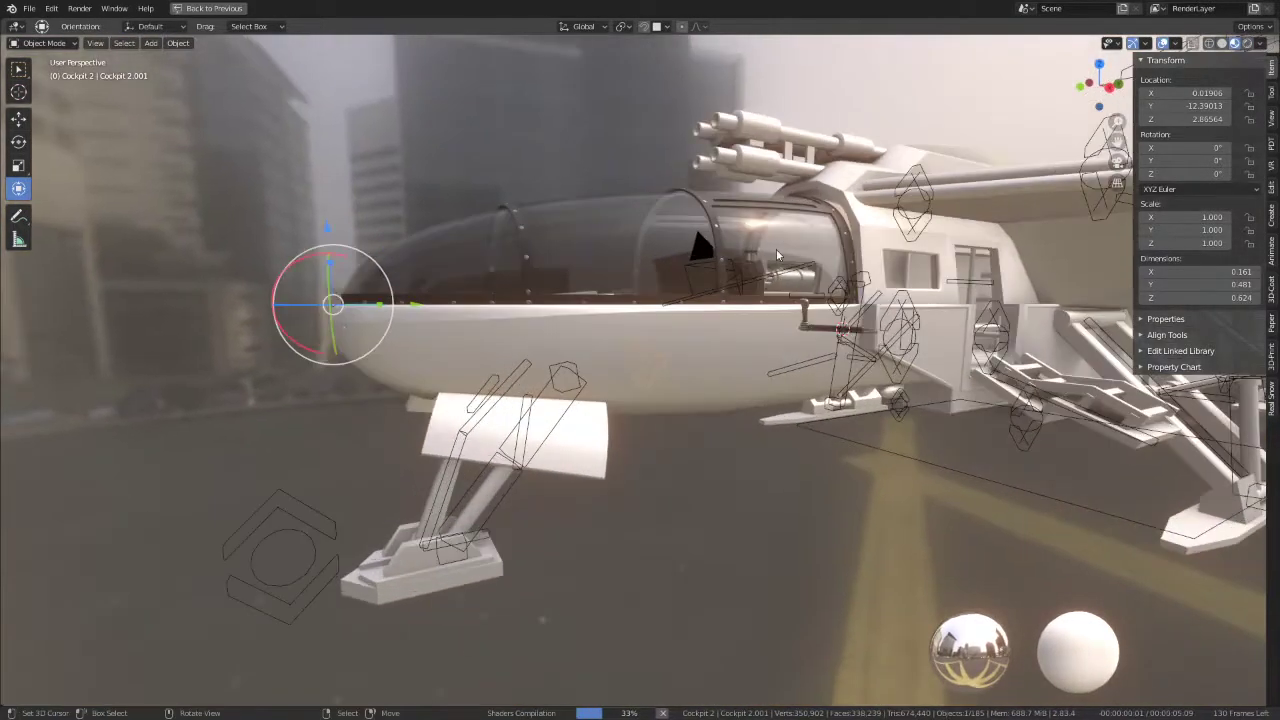
{"action": "scroll", "coordinate": [776, 249], "scroll_direction": "up", "scroll_amount": 3}
{"action": "scroll", "coordinate": [783, 296], "scroll_direction": "down", "scroll_amount": 3}
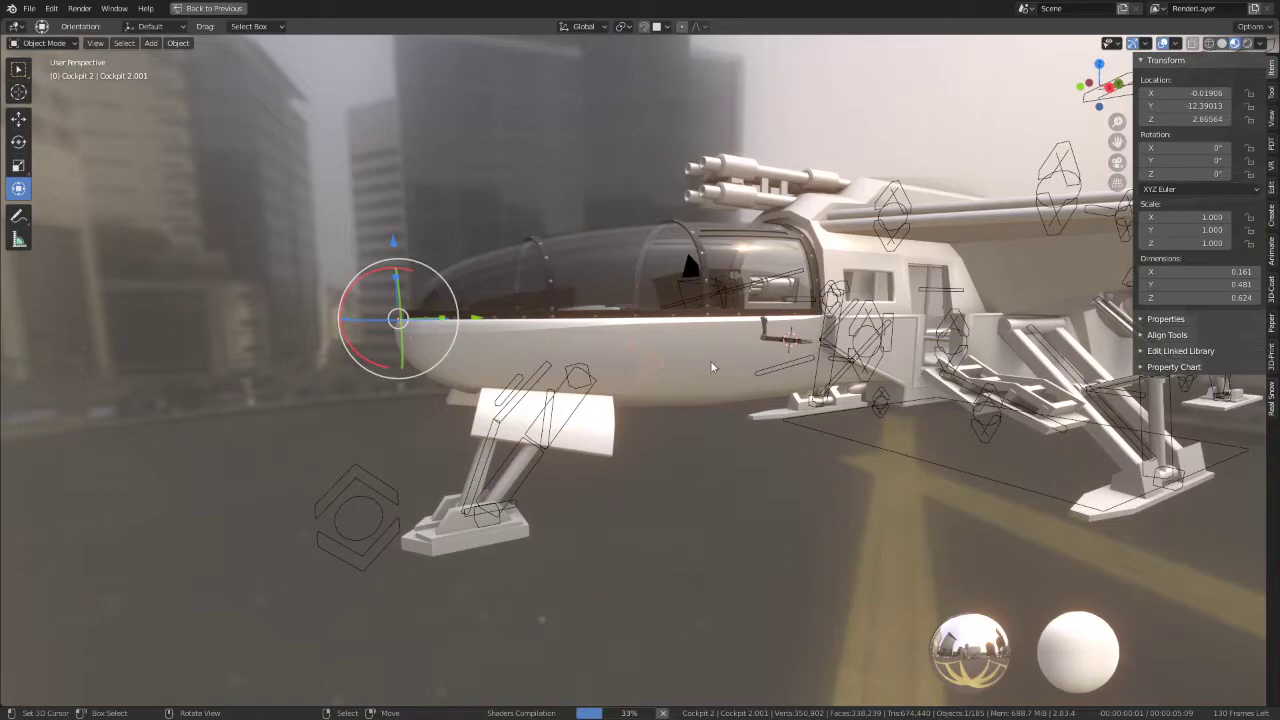
{"action": "scroll", "coordinate": [742, 361], "scroll_direction": "up", "scroll_amount": 4}
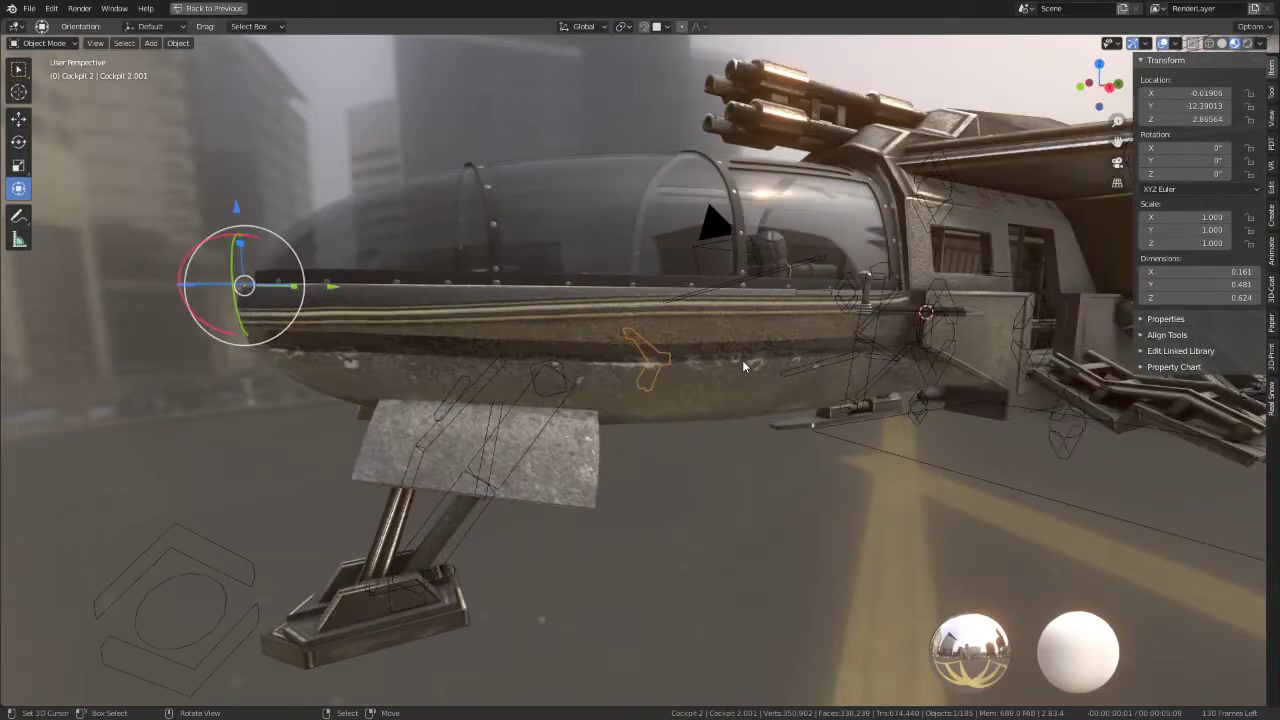
Step: Hide the outer hull Jet.049 and the cockpit plate, then select the glass canopy
{"action": "left_click", "coordinate": [742, 361]}
{"action": "key", "text": "h"}
{"action": "scroll", "coordinate": [708, 352], "scroll_direction": "up", "scroll_amount": 2}
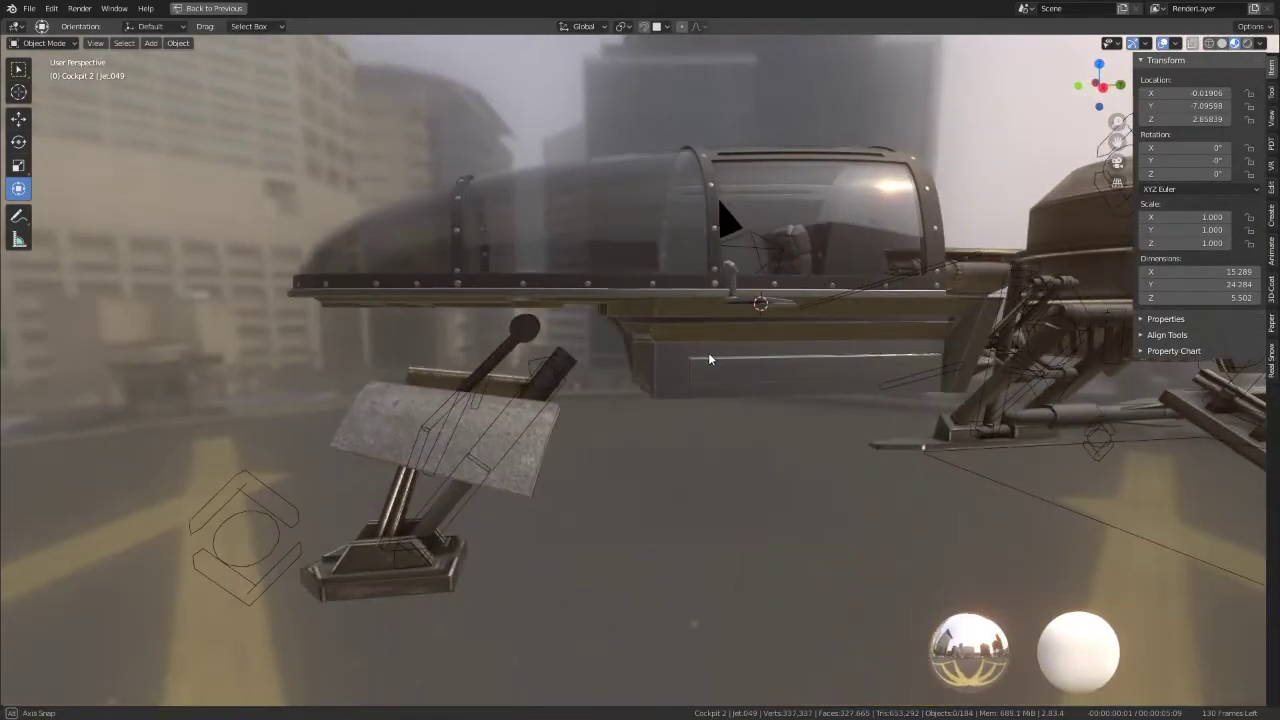
{"action": "left_click", "coordinate": [753, 324]}
{"action": "scroll", "coordinate": [740, 320], "scroll_direction": "down", "scroll_amount": 2}
{"action": "key", "text": "h"}
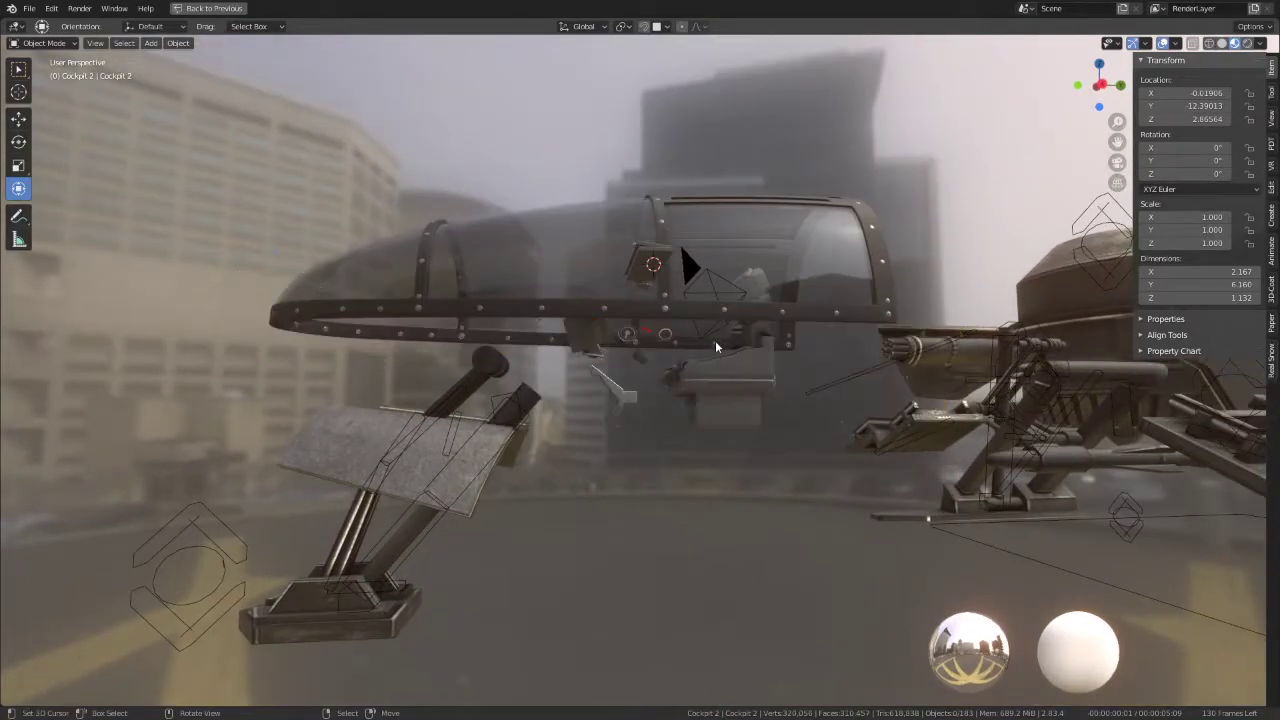
{"action": "left_click", "coordinate": [819, 324]}
Step: Hide the glass canopy to expose the seat and console
{"action": "key", "text": "h"}
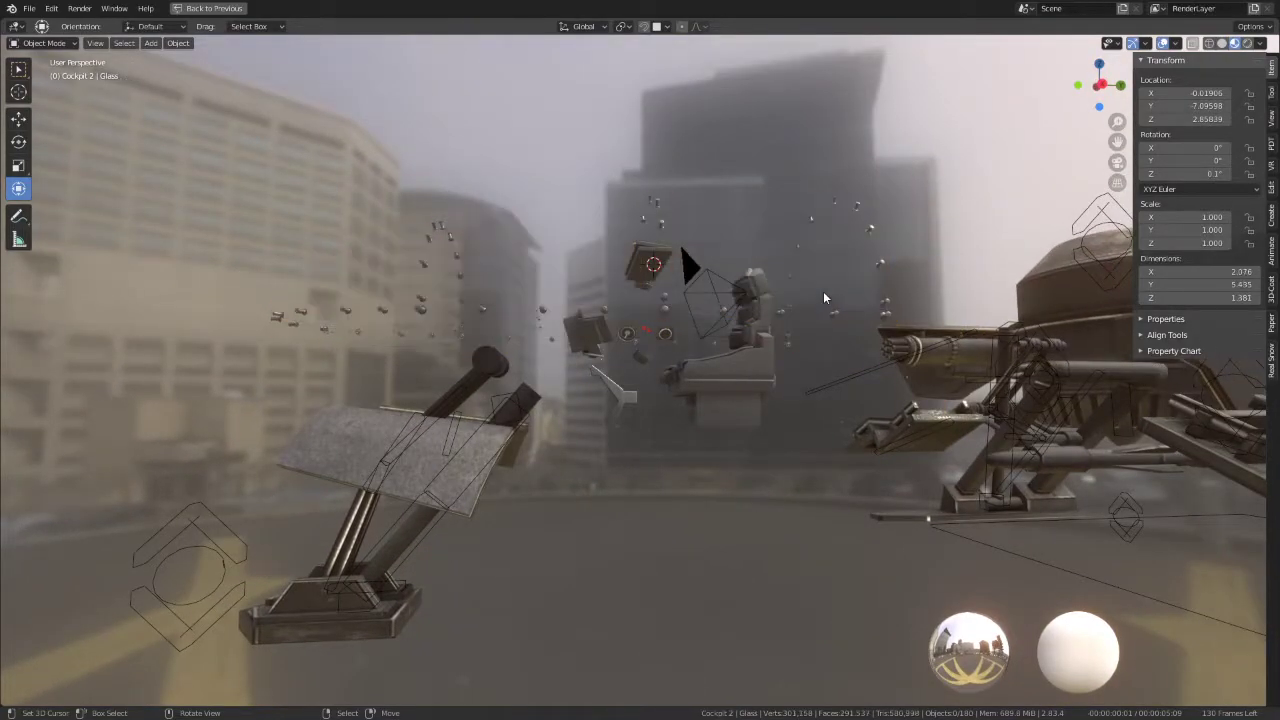
{"action": "mouse_move", "coordinate": [823, 291]}
{"action": "middle_mouse_down"}
{"action": "mouse_move", "coordinate": [732, 339]}
{"action": "mouse_move", "coordinate": [719, 328]}
{"action": "middle_mouse_up"}
{"action": "scroll", "coordinate": [702, 353], "scroll_direction": "up", "scroll_amount": 2}
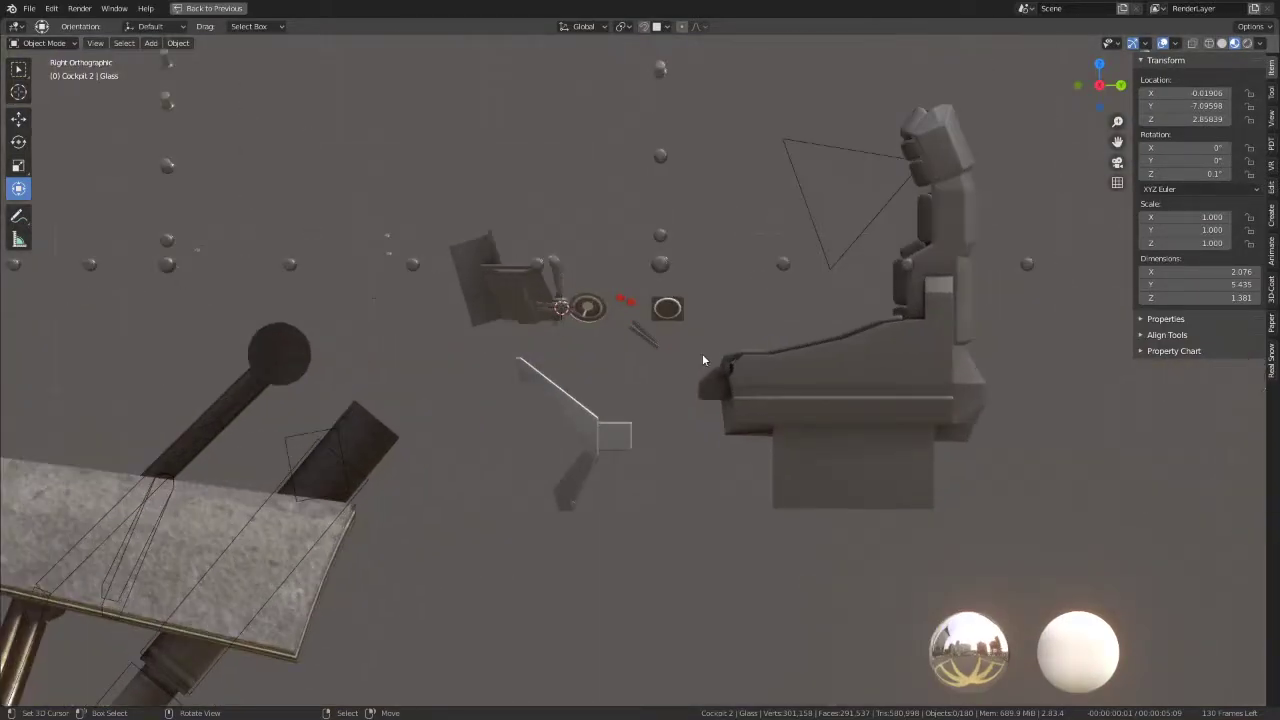
{"action": "scroll", "coordinate": [610, 391], "scroll_direction": "up", "scroll_amount": 2}
{"action": "scroll", "coordinate": [624, 366], "scroll_direction": "up", "scroll_amount": 2}
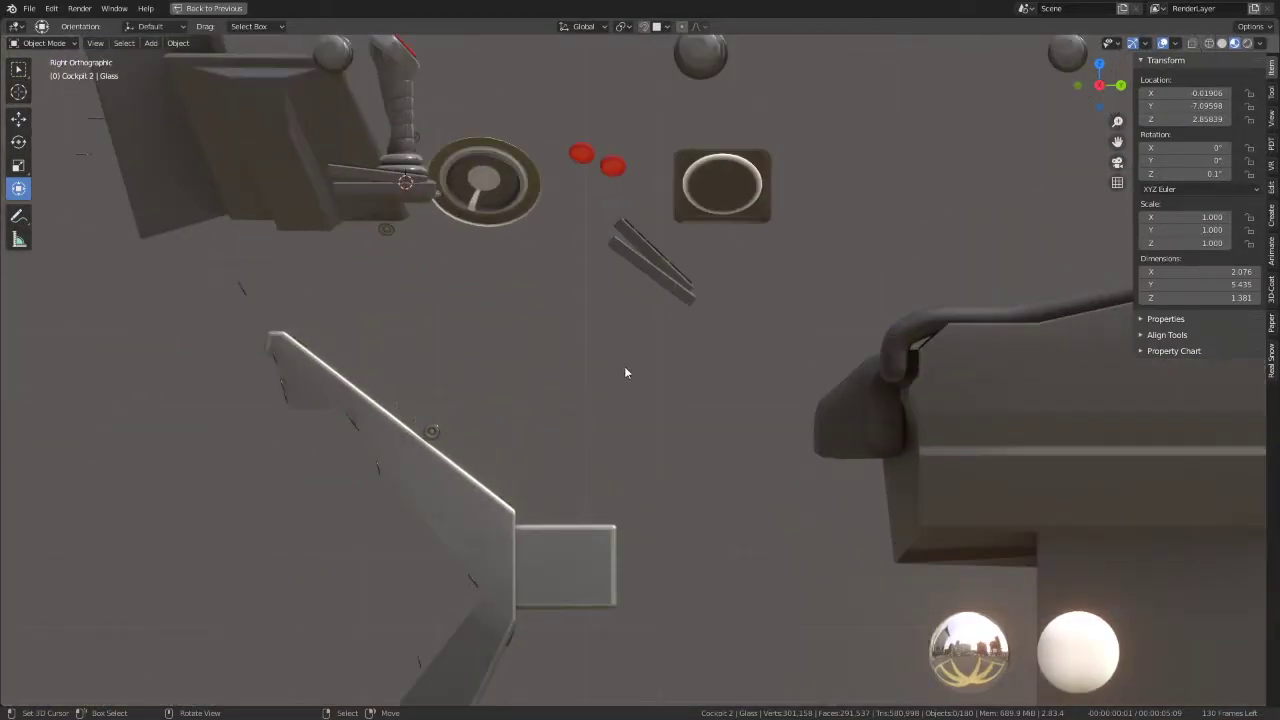
Step: Move Plane.002 to Y −8.88, Z 2.57 near the console's round dial
{"action": "left_click", "coordinate": [651, 284]}
{"action": "scroll", "coordinate": [746, 357], "scroll_direction": "down", "scroll_amount": 1}
{"action": "scroll", "coordinate": [746, 357], "scroll_direction": "down", "scroll_amount": 2}
{"action": "key", "text": "g"}
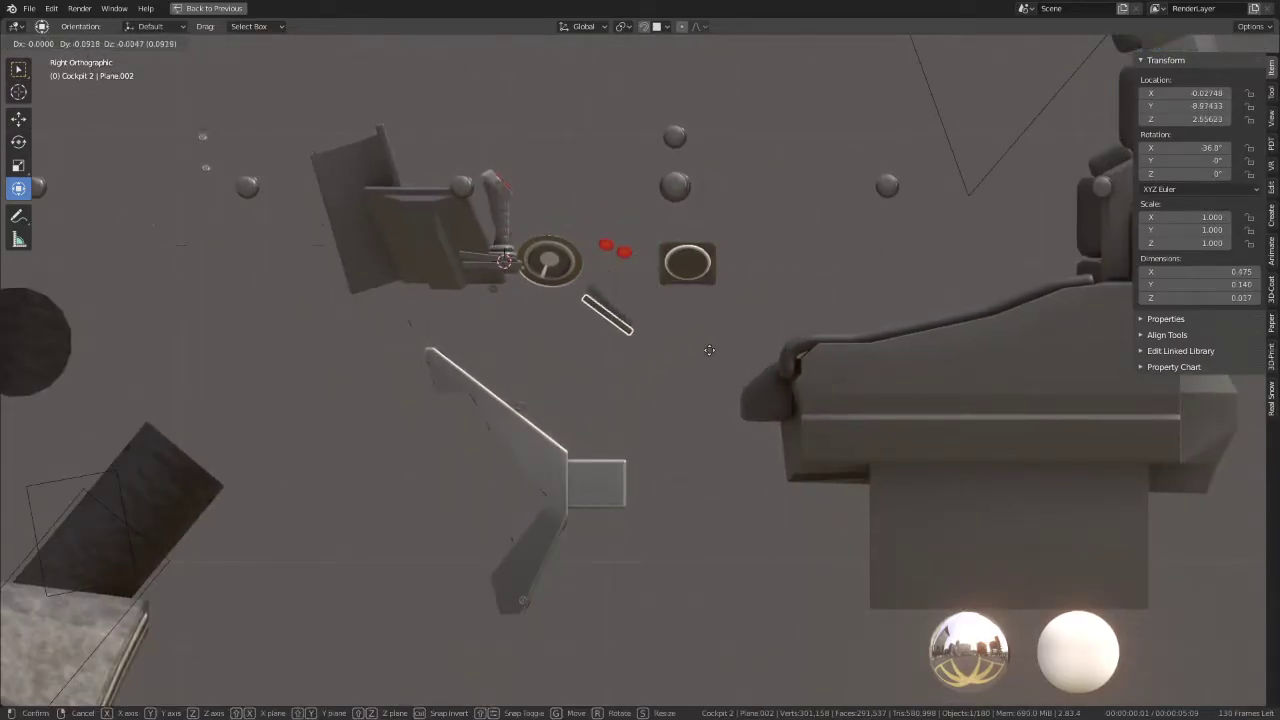
{"action": "left_click", "coordinate": [644, 389]}
{"action": "scroll", "coordinate": [632, 355], "scroll_direction": "up", "scroll_amount": 2}
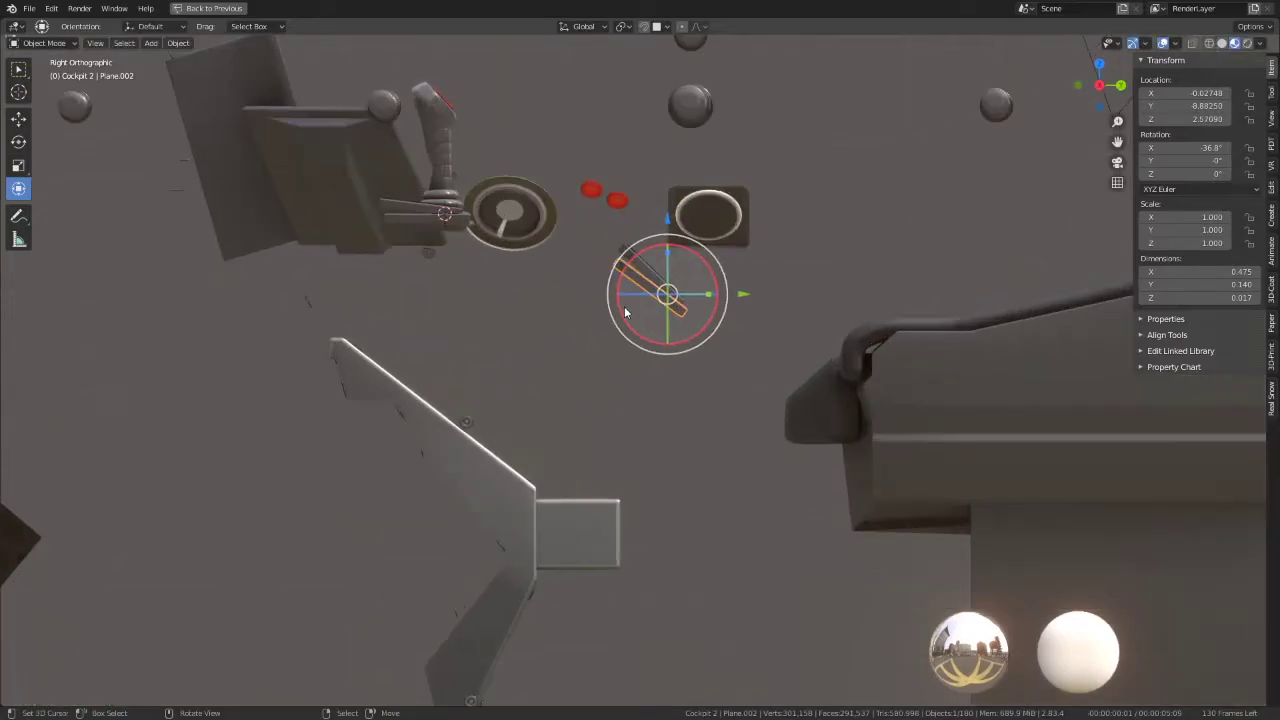
{"action": "mouse_move", "coordinate": [624, 306]}
{"action": "middle_mouse_down"}
{"action": "mouse_move", "coordinate": [452, 379]}
{"action": "mouse_move", "coordinate": [492, 391]}
{"action": "mouse_move", "coordinate": [477, 393]}
{"action": "mouse_move", "coordinate": [458, 495]}
{"action": "mouse_move", "coordinate": [499, 503]}
{"action": "mouse_move", "coordinate": [589, 426]}
{"action": "middle_mouse_up"}
{"action": "scroll", "coordinate": [477, 394], "scroll_direction": "down", "scroll_amount": 4}
Step: Select Cockpit 2 beside the square opening and bring up the Shift+A Mesh add list
{"action": "scroll", "coordinate": [665, 411], "scroll_direction": "up", "scroll_amount": 5}
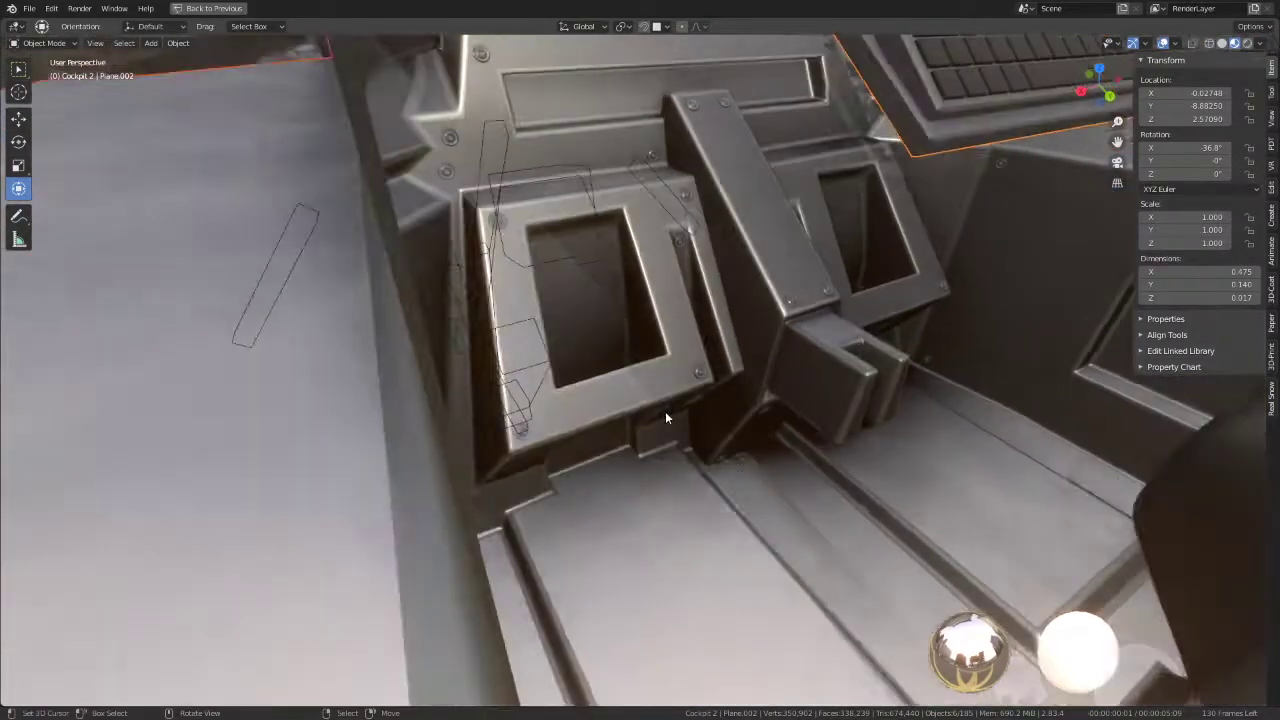
{"action": "middle_click_drag", "start_coordinate": [665, 411], "coordinate": [646, 376]}
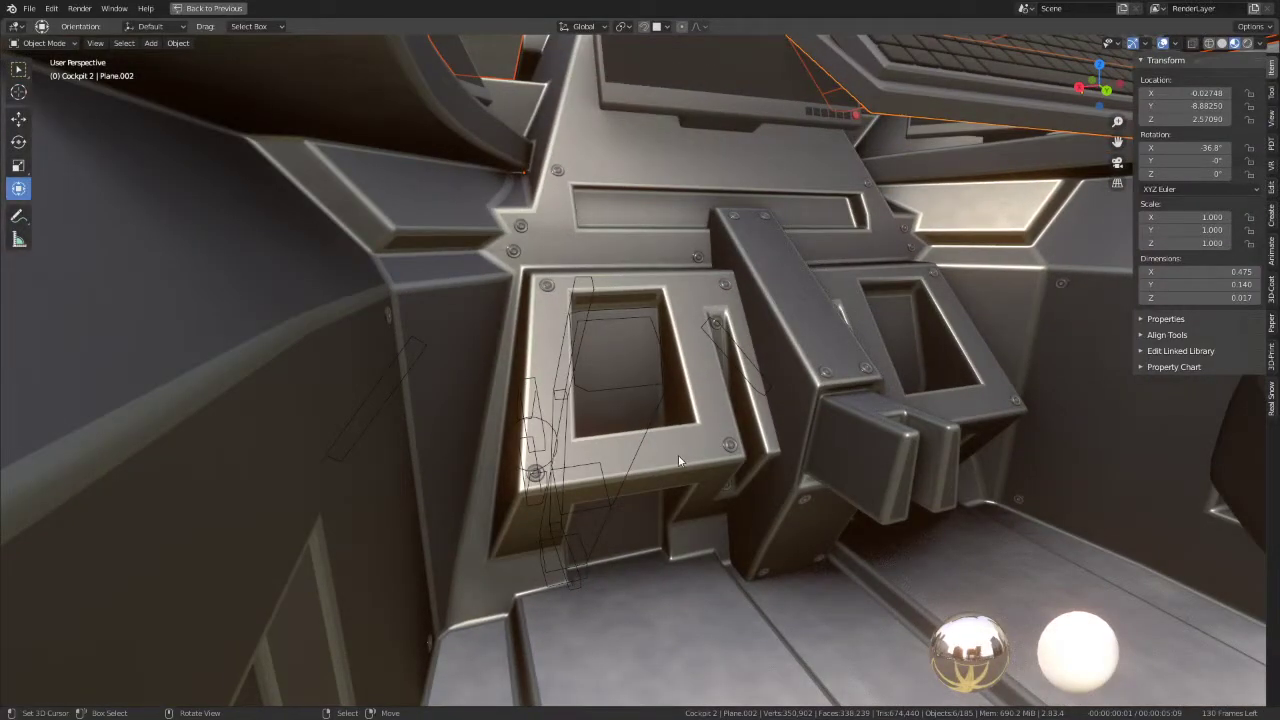
{"action": "mouse_move", "coordinate": [678, 460]}
{"action": "middle_mouse_down"}
{"action": "mouse_move", "coordinate": [762, 471]}
{"action": "mouse_move", "coordinate": [758, 401]}
{"action": "mouse_move", "coordinate": [716, 371]}
{"action": "mouse_move", "coordinate": [569, 326]}
{"action": "mouse_move", "coordinate": [566, 362]}
{"action": "mouse_move", "coordinate": [699, 395]}
{"action": "middle_mouse_up"}
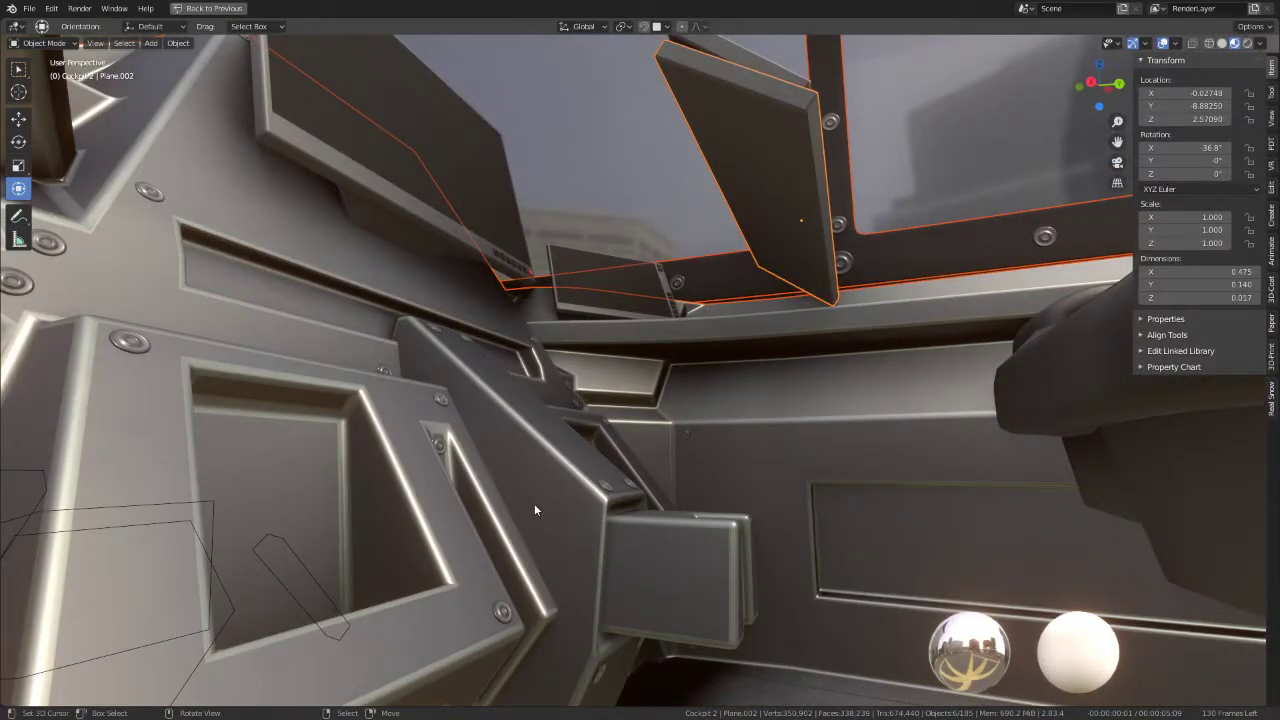
{"action": "left_click", "coordinate": [460, 553]}
{"action": "mouse_move", "coordinate": [460, 553]}
{"action": "middle_mouse_down"}
{"action": "mouse_move", "coordinate": [592, 463]}
{"action": "mouse_move", "coordinate": [643, 511]}
{"action": "mouse_move", "coordinate": [539, 482]}
{"action": "middle_mouse_up"}
{"action": "key", "text": "shift+a"}
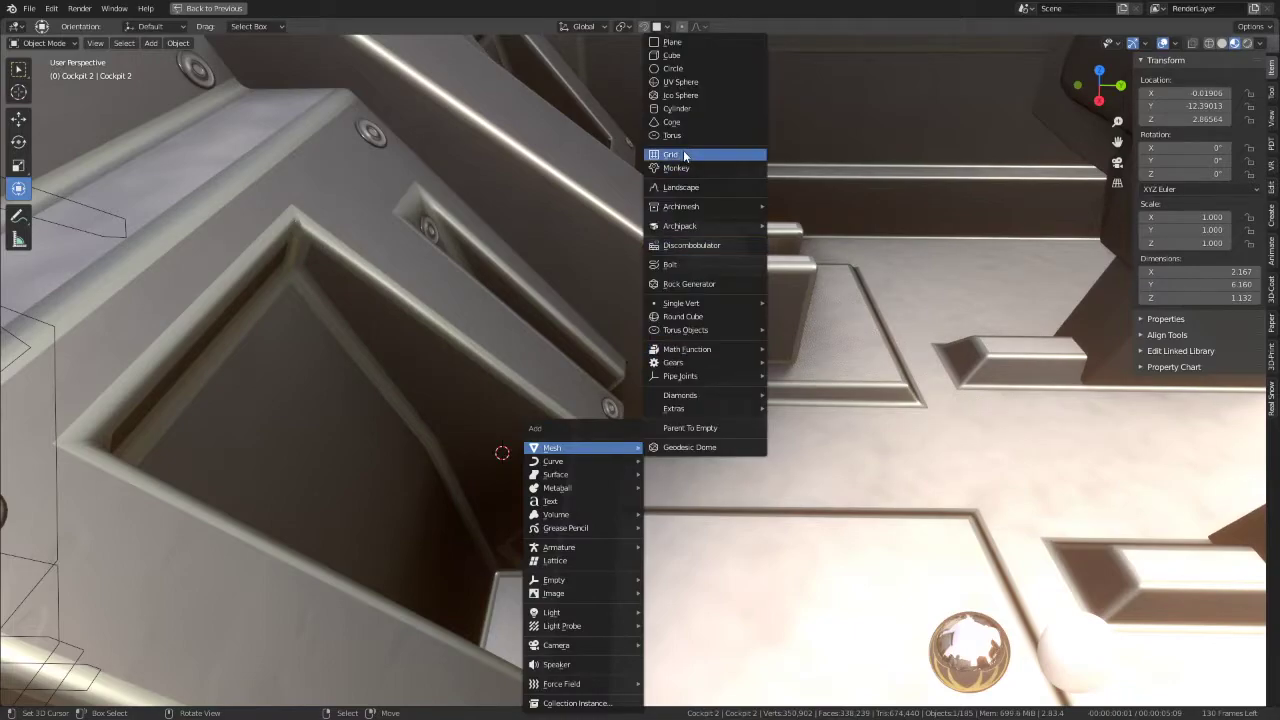
Step: Add a cube and move it into the console's square opening
{"action": "left_click", "coordinate": [677, 56]}
{"action": "mouse_move", "coordinate": [614, 304]}
{"action": "middle_mouse_down"}
{"action": "mouse_move", "coordinate": [497, 330]}
{"action": "mouse_move", "coordinate": [614, 270]}
{"action": "middle_mouse_up"}
{"action": "key", "text": "g"}
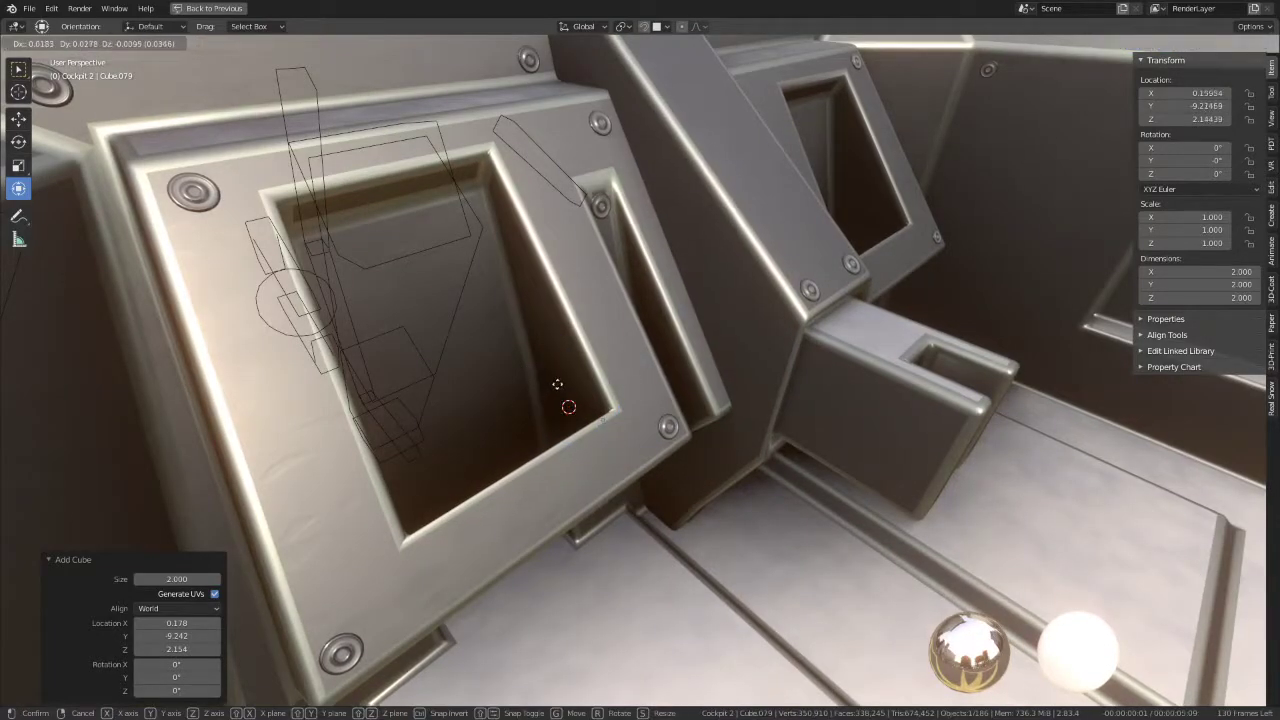
{"action": "left_click", "coordinate": [557, 384]}
{"action": "middle_click_drag", "start_coordinate": [557, 384], "coordinate": [648, 342]}
Step: Scale the cube's geometry down to 0.113 per side, then select bracket Cockpit 2.001 for linking
{"action": "key", "text": "KP_Decimal"}
{"action": "key", "text": "Tab"}
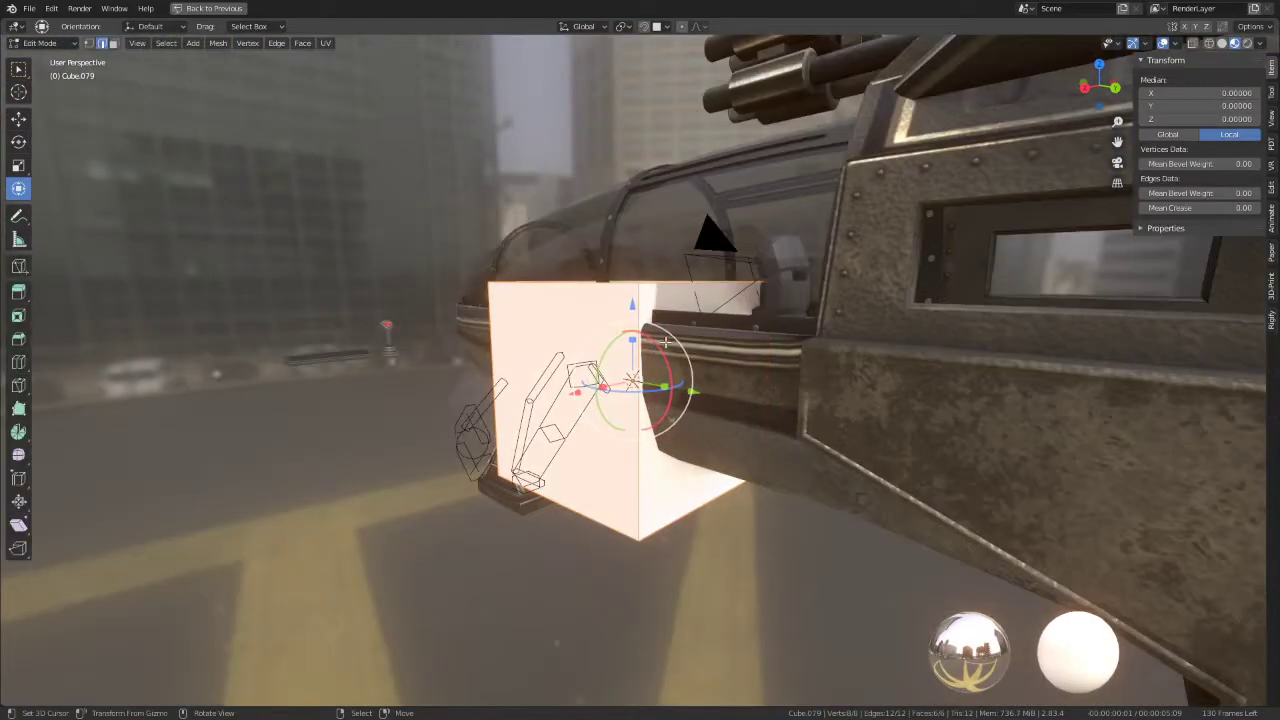
{"action": "scroll", "coordinate": [664, 342], "scroll_direction": "up", "scroll_amount": 5}
{"action": "key", "text": "s"}
{"action": "left_click", "coordinate": [711, 406]}
{"action": "key", "text": "s"}
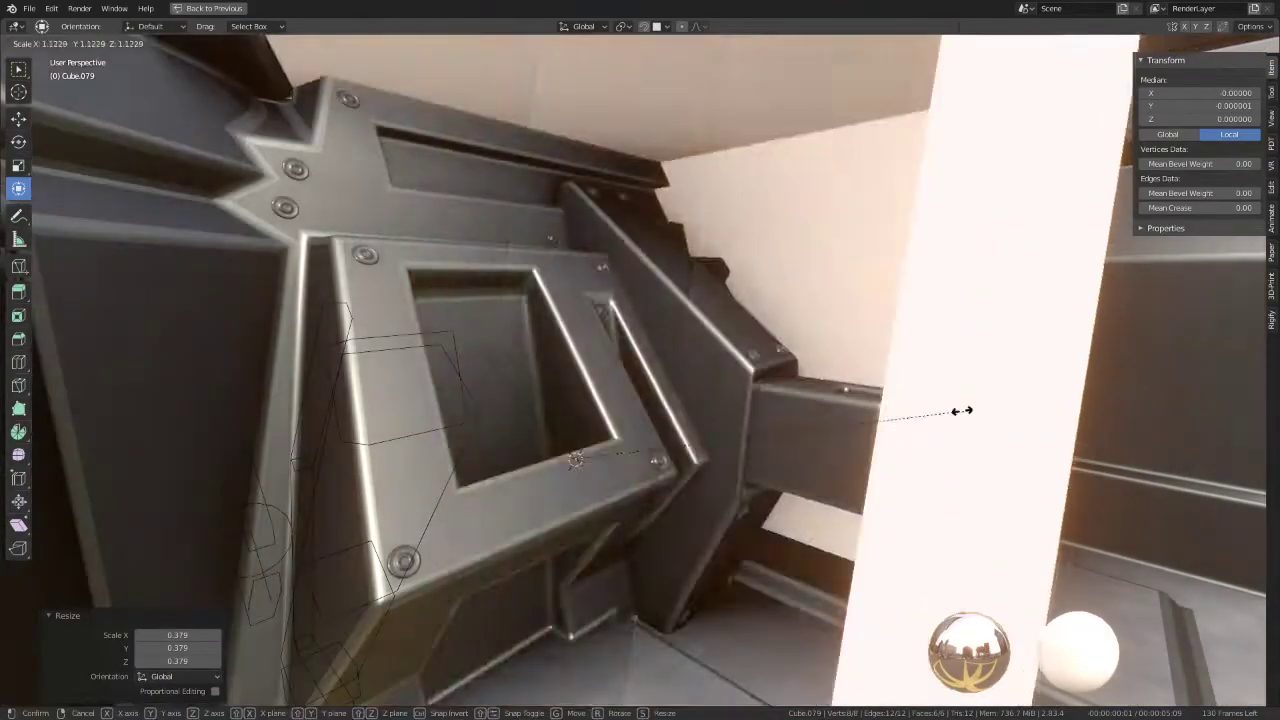
{"action": "key", "text": "Escape"}
{"action": "key", "text": "Tab"}
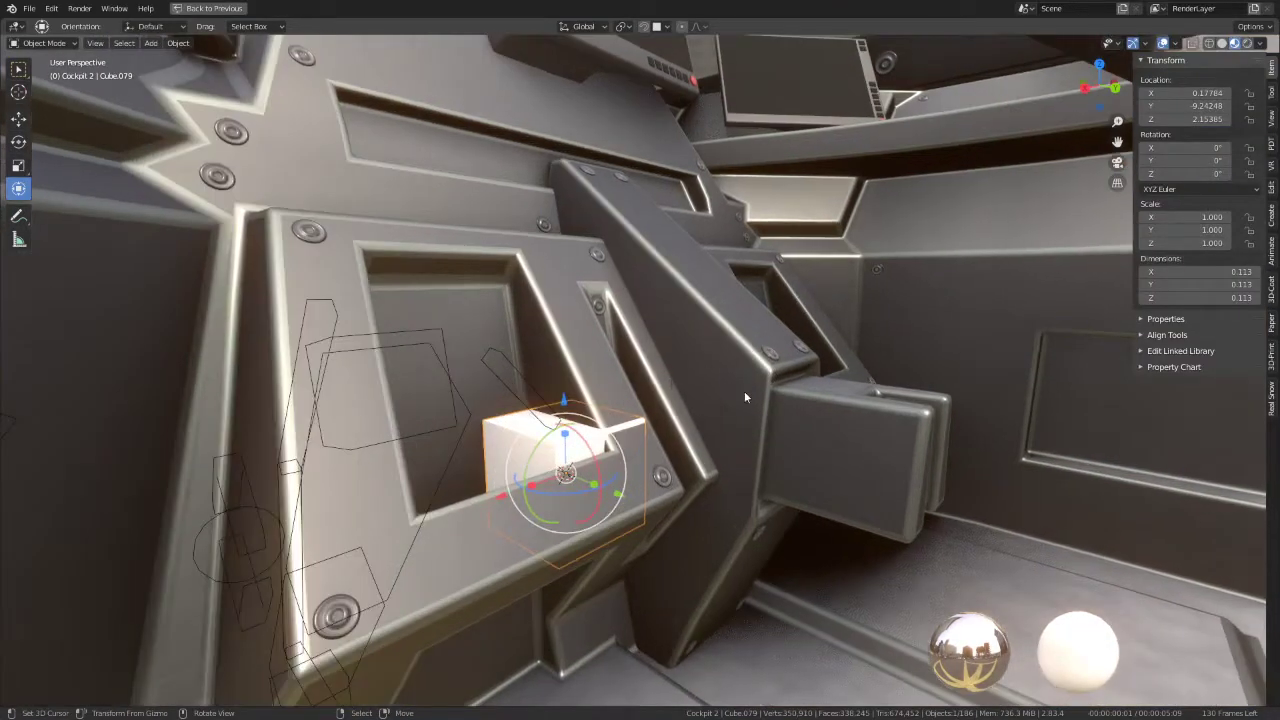
{"action": "left_click", "coordinate": [765, 372]}
{"action": "key", "text": "ctrl+l"}
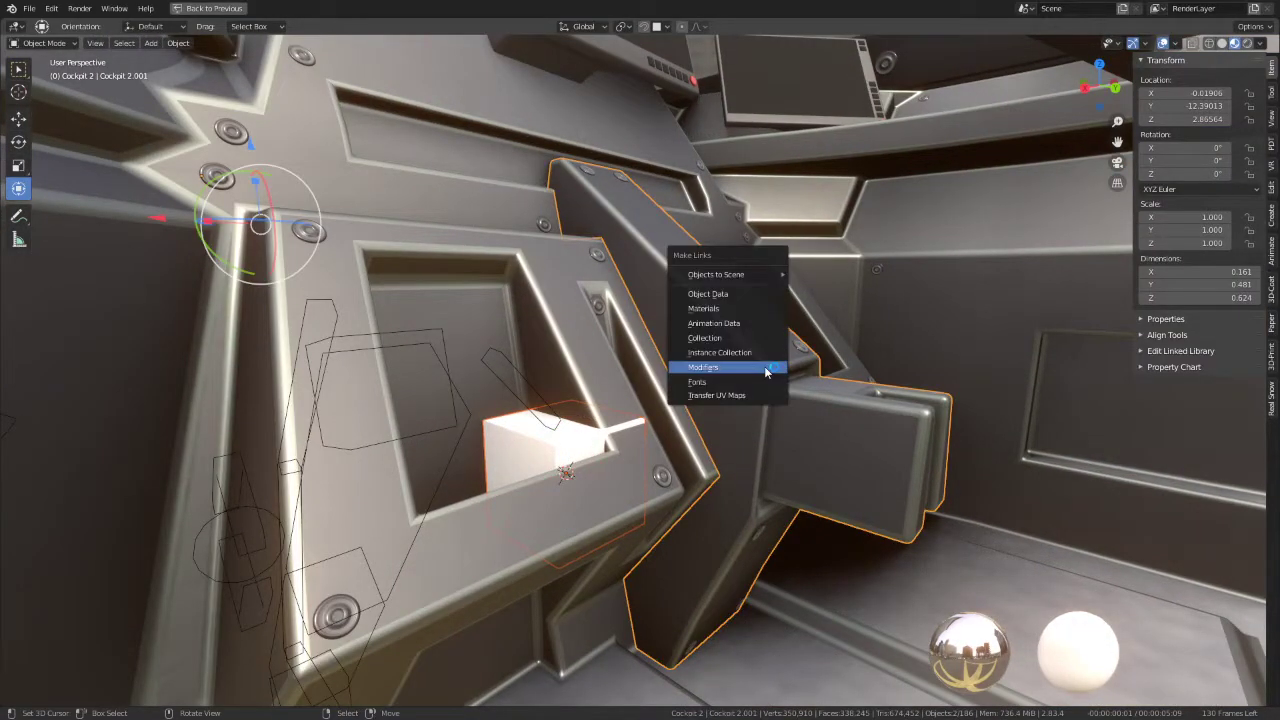
Step: Link Cockpit 2.001's materials, then its modifiers, onto Cube.079
{"action": "left_click", "coordinate": [716, 308]}
{"action": "key", "text": "ctrl+l"}
{"action": "left_click", "coordinate": [705, 365]}
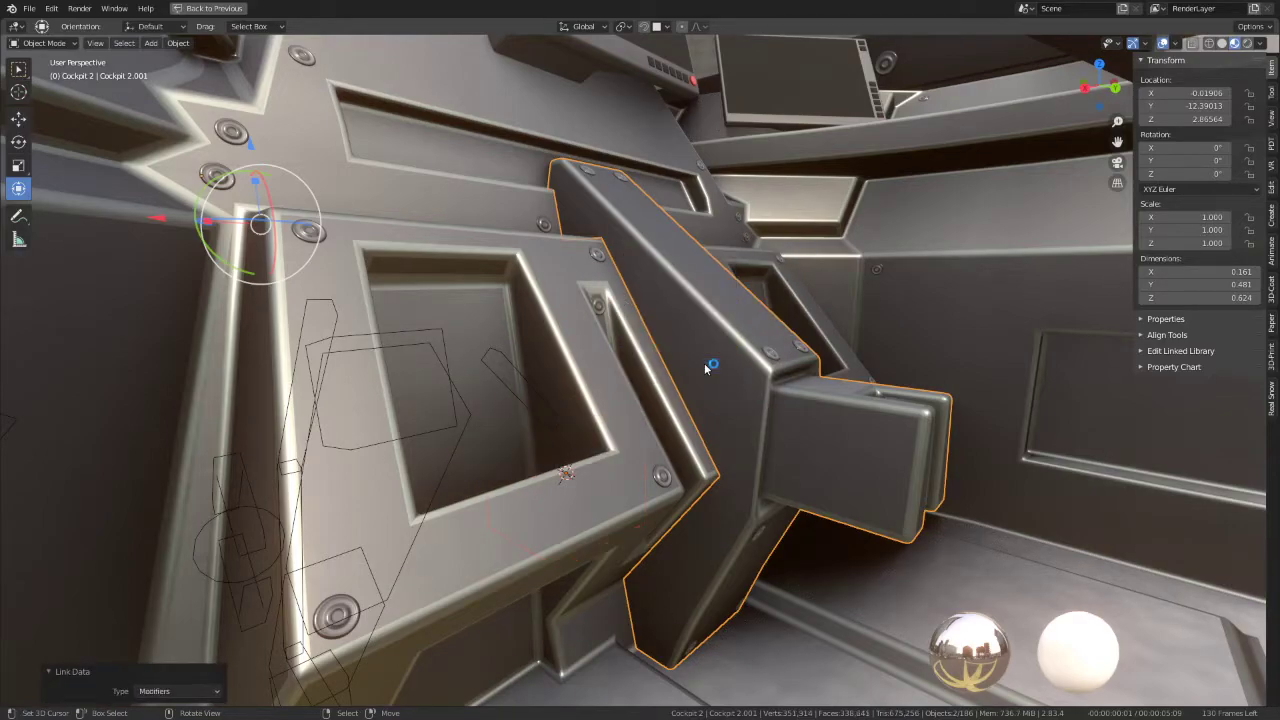
{"action": "scroll", "coordinate": [653, 332], "scroll_direction": "down", "scroll_amount": 3}
{"action": "scroll", "coordinate": [650, 324], "scroll_direction": "down", "scroll_amount": 3}
{"action": "scroll", "coordinate": [650, 324], "scroll_direction": "up", "scroll_amount": 2}
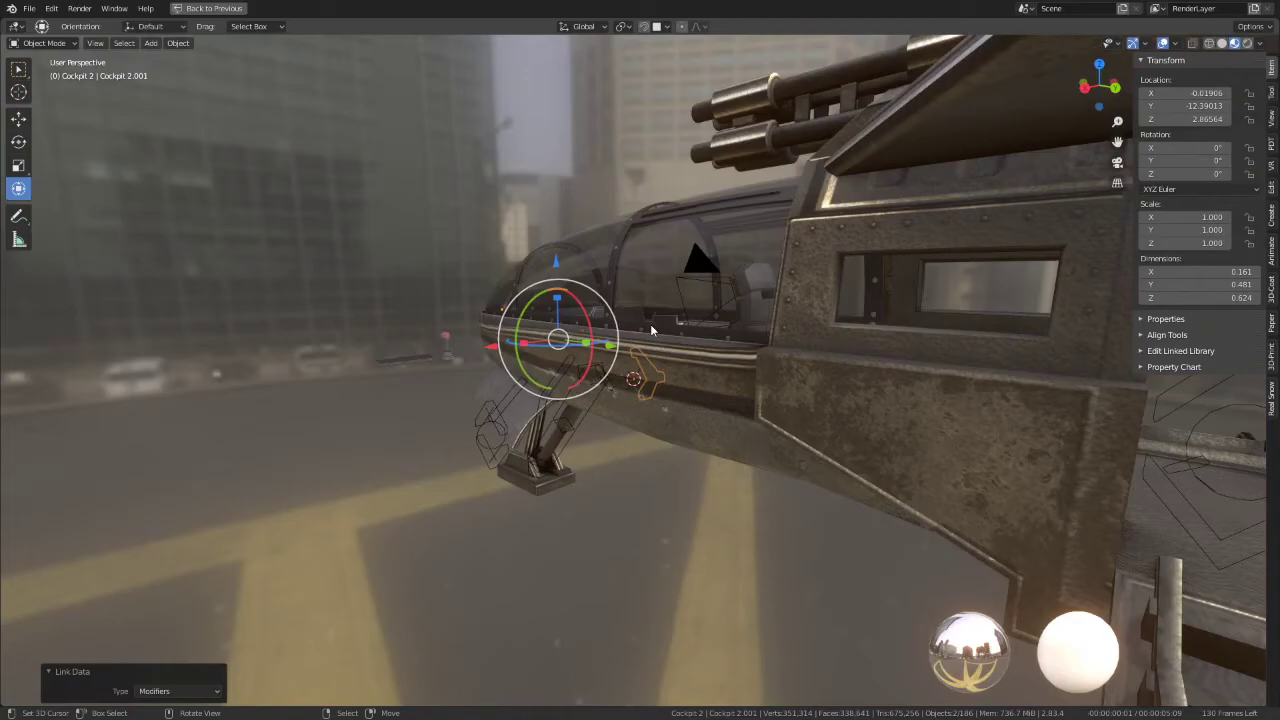
{"action": "scroll", "coordinate": [650, 324], "scroll_direction": "up", "scroll_amount": 4}
{"action": "scroll", "coordinate": [650, 324], "scroll_direction": "up", "scroll_amount": 2}
{"action": "scroll", "coordinate": [646, 323], "scroll_direction": "up", "scroll_amount": 3}
{"action": "scroll", "coordinate": [571, 340], "scroll_direction": "up", "scroll_amount": 2}
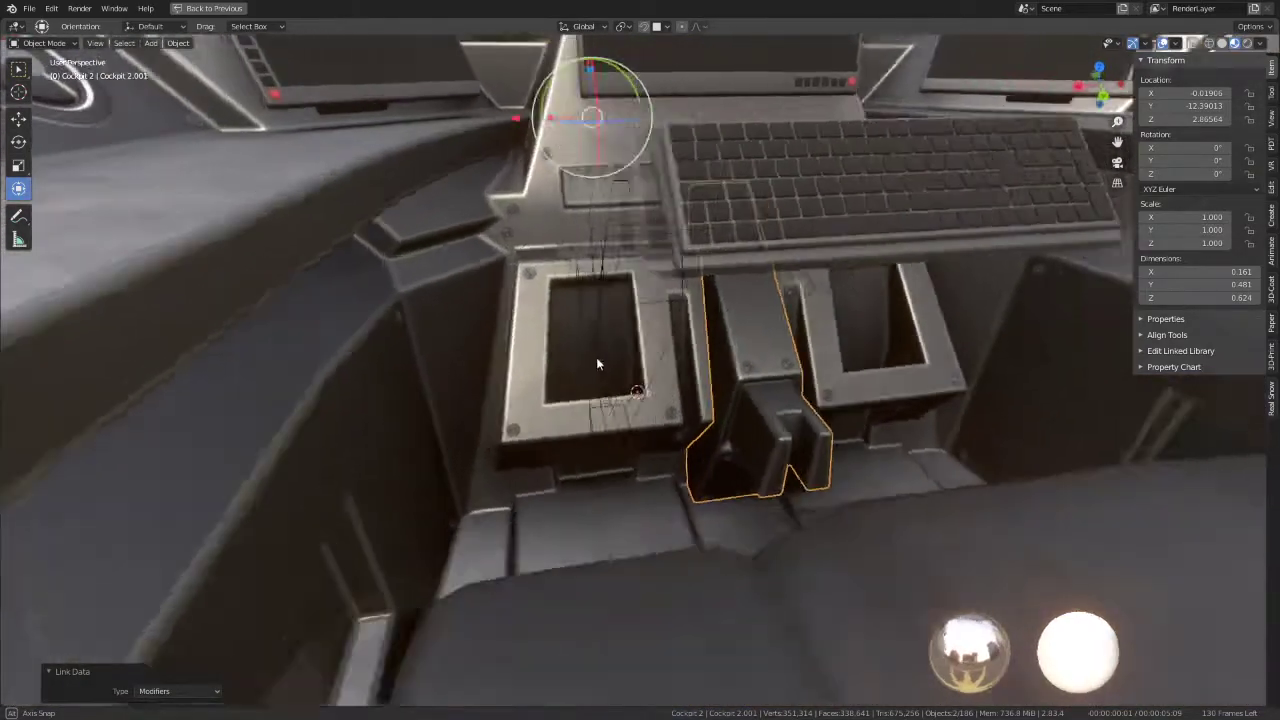
{"action": "scroll", "coordinate": [596, 357], "scroll_direction": "up", "scroll_amount": 1}
{"action": "scroll", "coordinate": [602, 363], "scroll_direction": "down", "scroll_amount": 3}
{"action": "scroll", "coordinate": [602, 363], "scroll_direction": "up", "scroll_amount": 3}
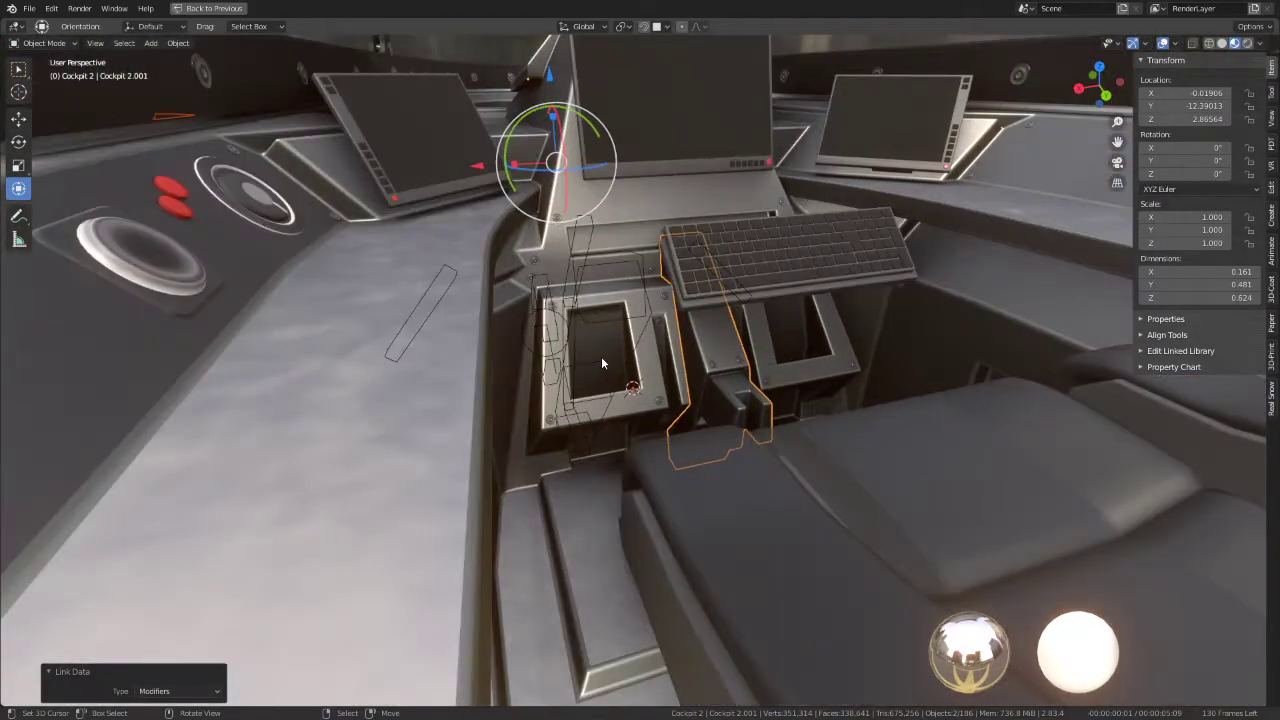
Step: Reselect Cube.079 and Cockpit 2.001 and un-maximize to restore the outliner and properties
{"action": "left_click", "coordinate": [603, 355]}
{"action": "scroll", "coordinate": [603, 358], "scroll_direction": "up", "scroll_amount": 3}
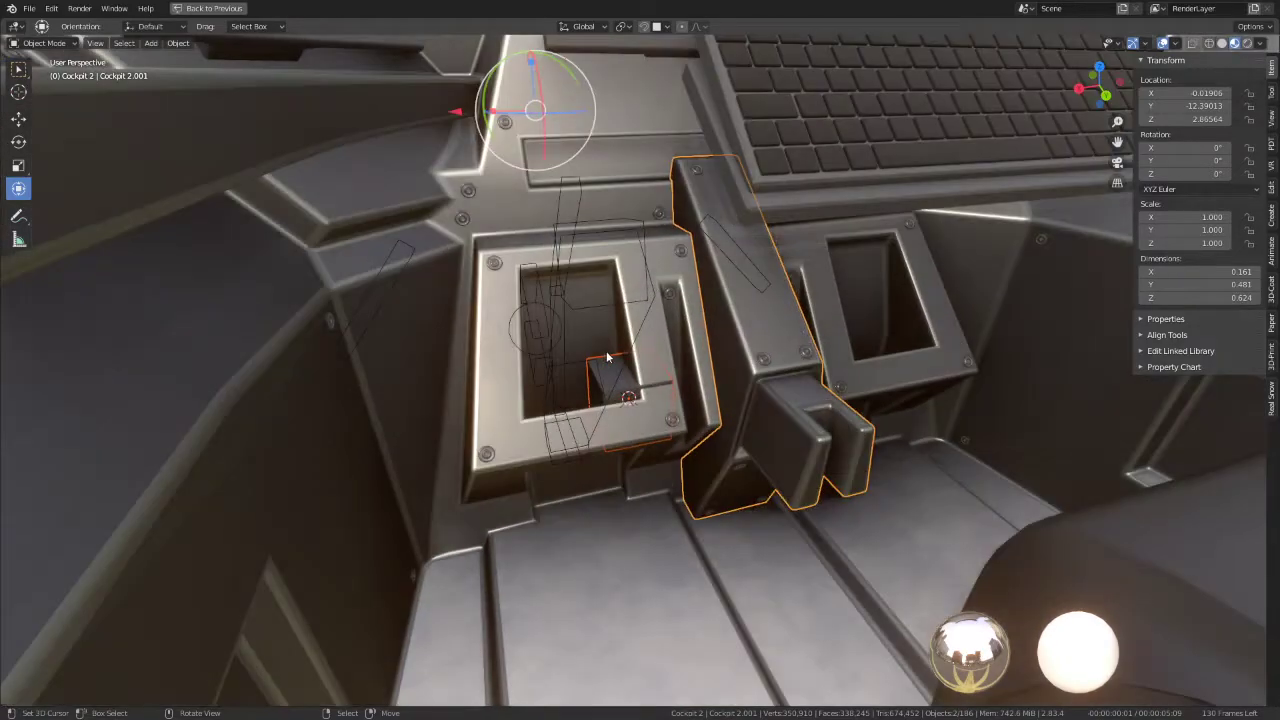
{"action": "scroll", "coordinate": [604, 388], "scroll_direction": "up", "scroll_amount": 1}
{"action": "left_click", "coordinate": [606, 382]}
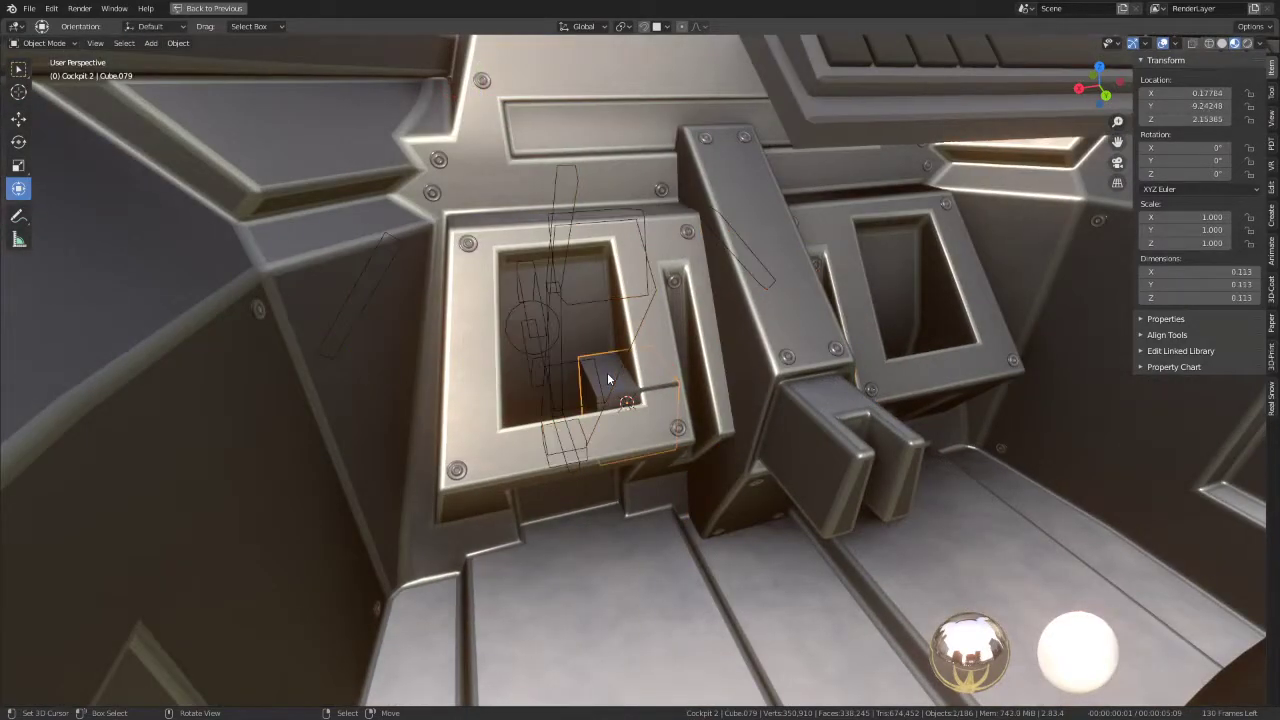
{"action": "left_click", "coordinate": [772, 378]}
{"action": "key", "text": "ctrl+space"}
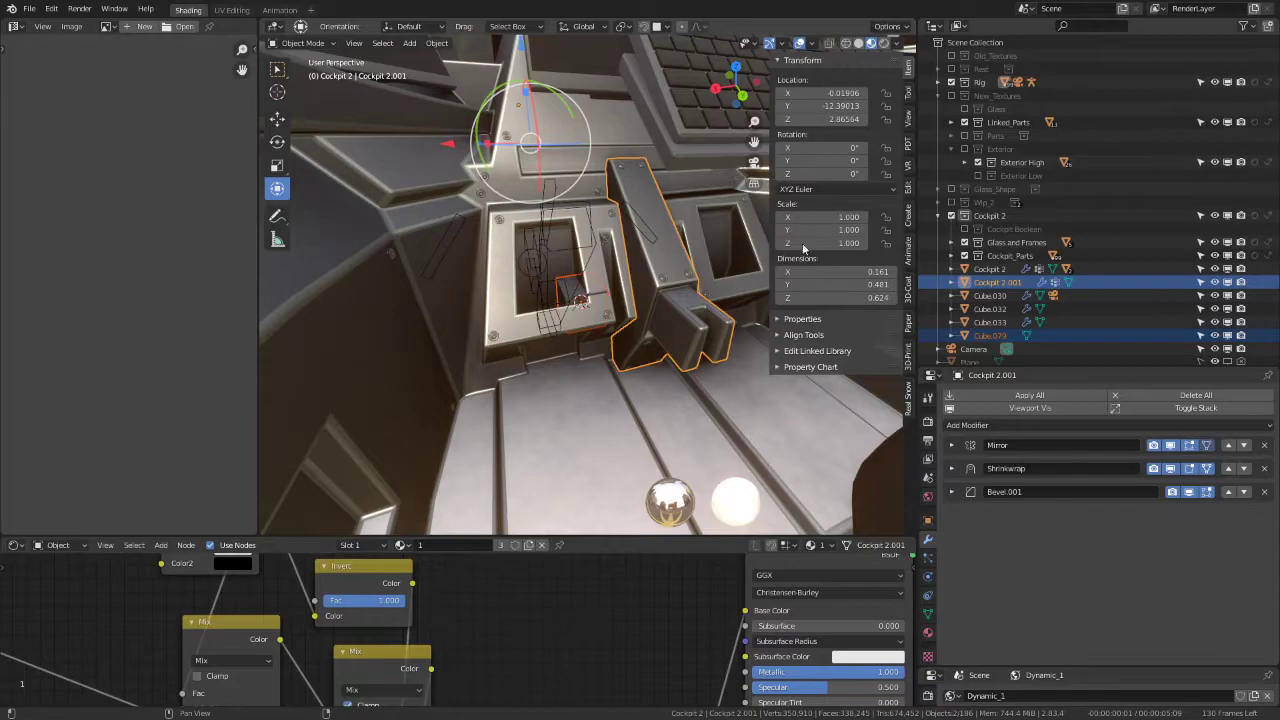
Step: Copy the lever's modifiers onto Cube.079 via Link Data > Modifiers
{"action": "left_click", "coordinate": [583, 300]}
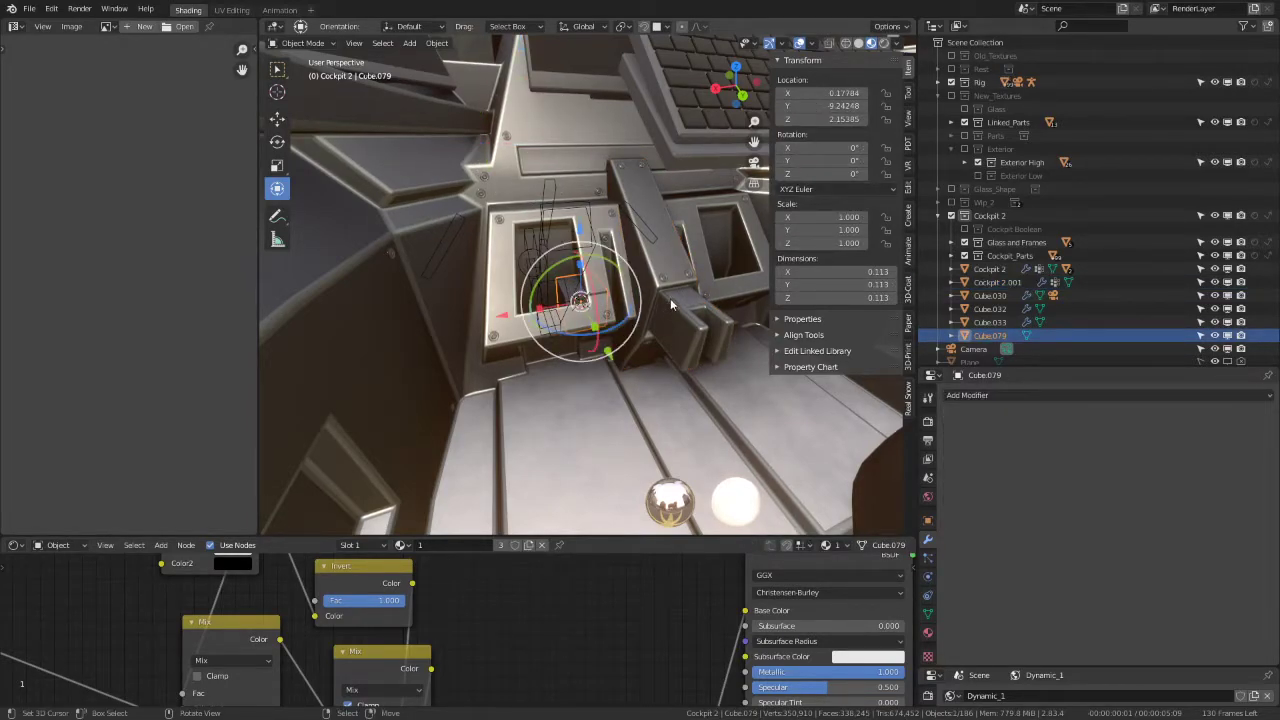
{"action": "left_click", "coordinate": [668, 269], "text": "shift"}
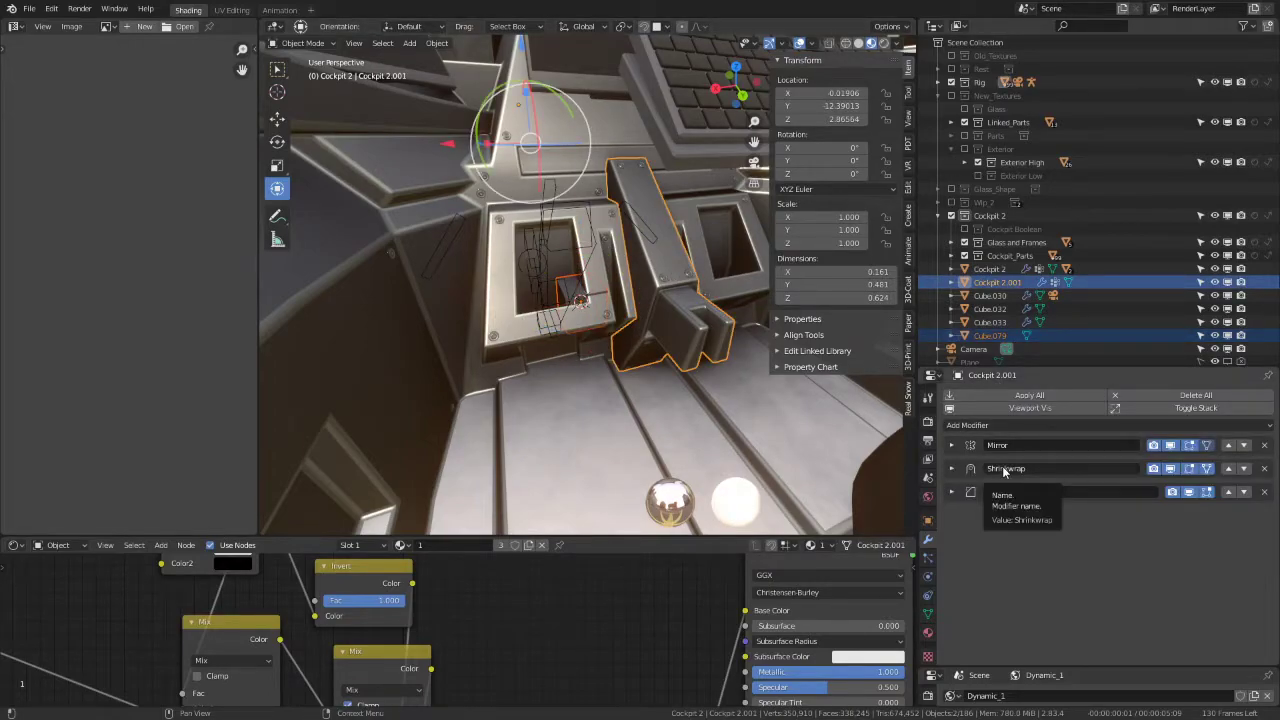
{"action": "left_click", "coordinate": [1172, 469]}
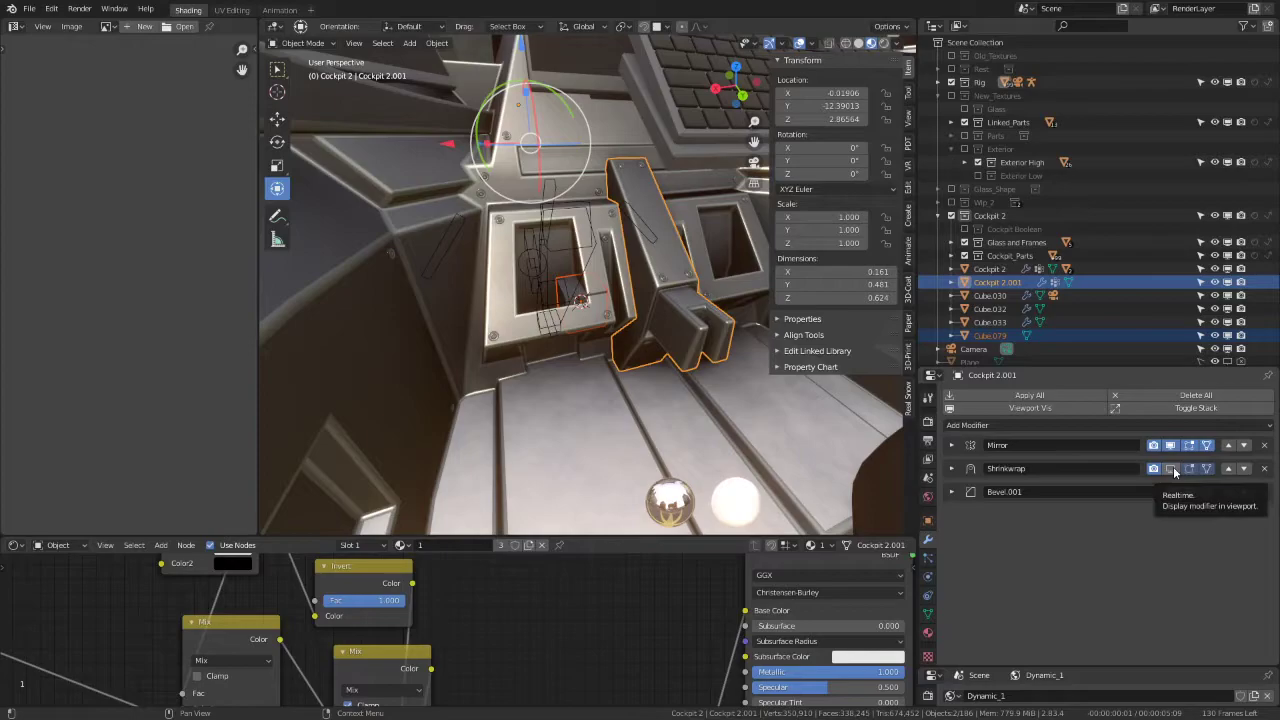
{"action": "left_click", "coordinate": [1173, 469]}
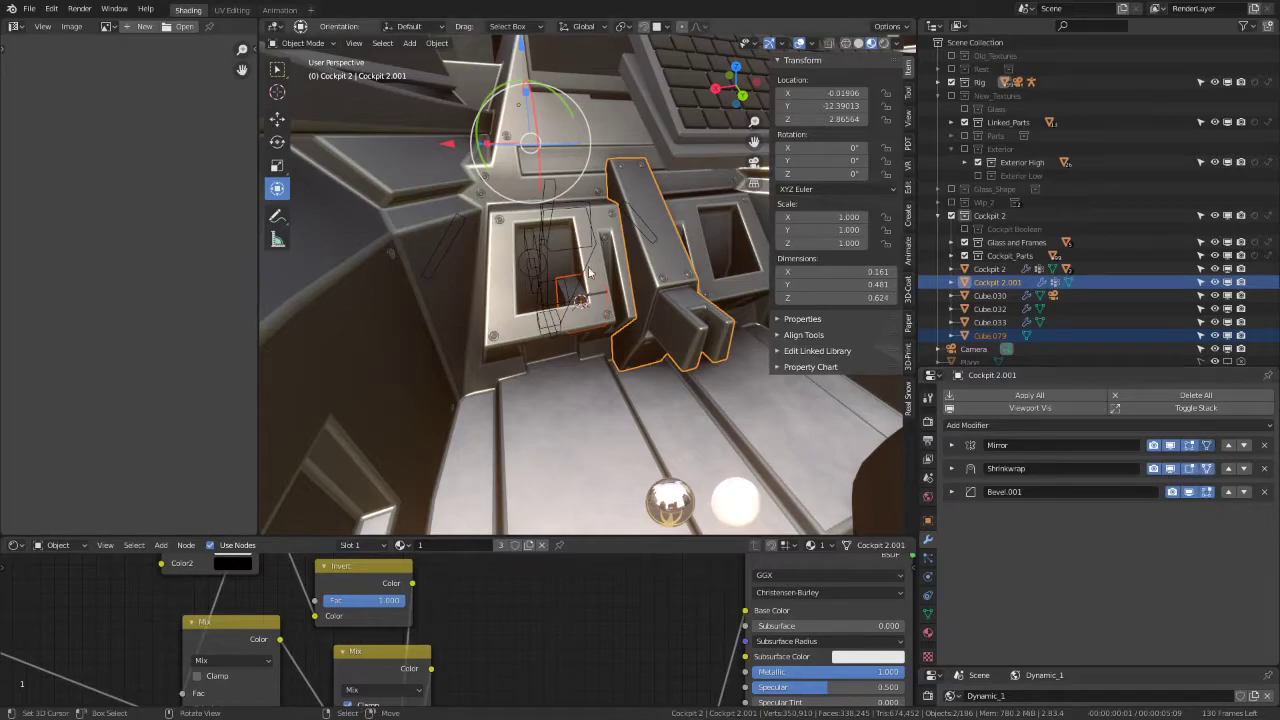
{"action": "key", "text": "ctrl+l"}
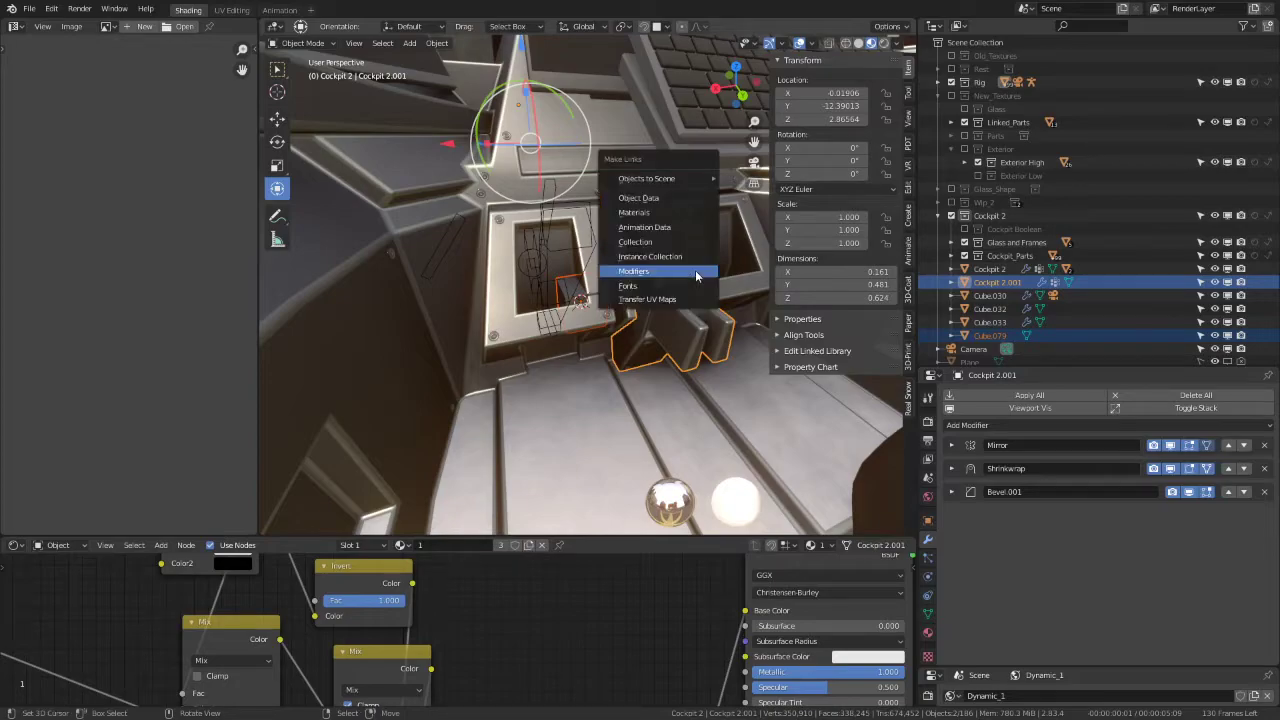
{"action": "left_click", "coordinate": [697, 276]}
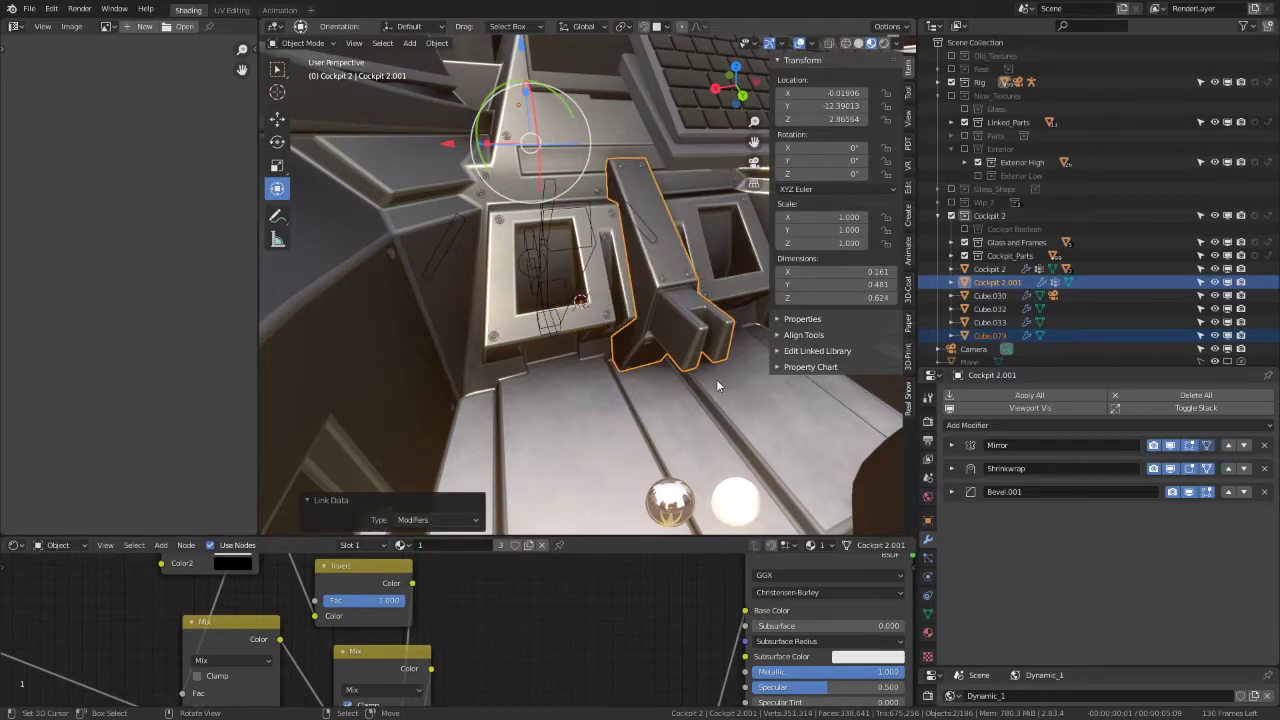
Step: Delete Cube.079's Shrinkwrap modifier, keeping only Mirror and Bevel.001
{"action": "left_click", "coordinate": [656, 346]}
{"action": "mouse_move", "coordinate": [656, 340]}
{"action": "middle_mouse_down"}
{"action": "mouse_move", "coordinate": [716, 298]}
{"action": "mouse_move", "coordinate": [854, 310]}
{"action": "mouse_move", "coordinate": [652, 319]}
{"action": "mouse_move", "coordinate": [684, 350]}
{"action": "mouse_move", "coordinate": [1164, 406]}
{"action": "middle_mouse_up"}
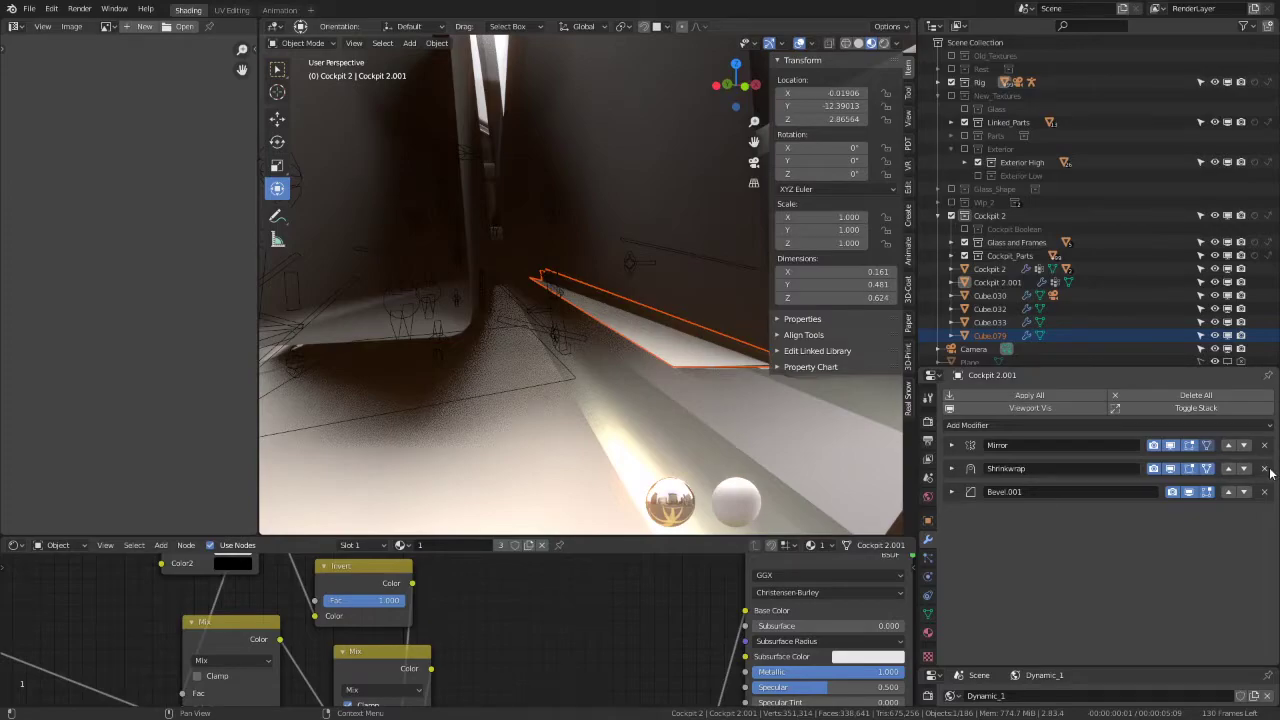
{"action": "left_click", "coordinate": [1120, 335]}
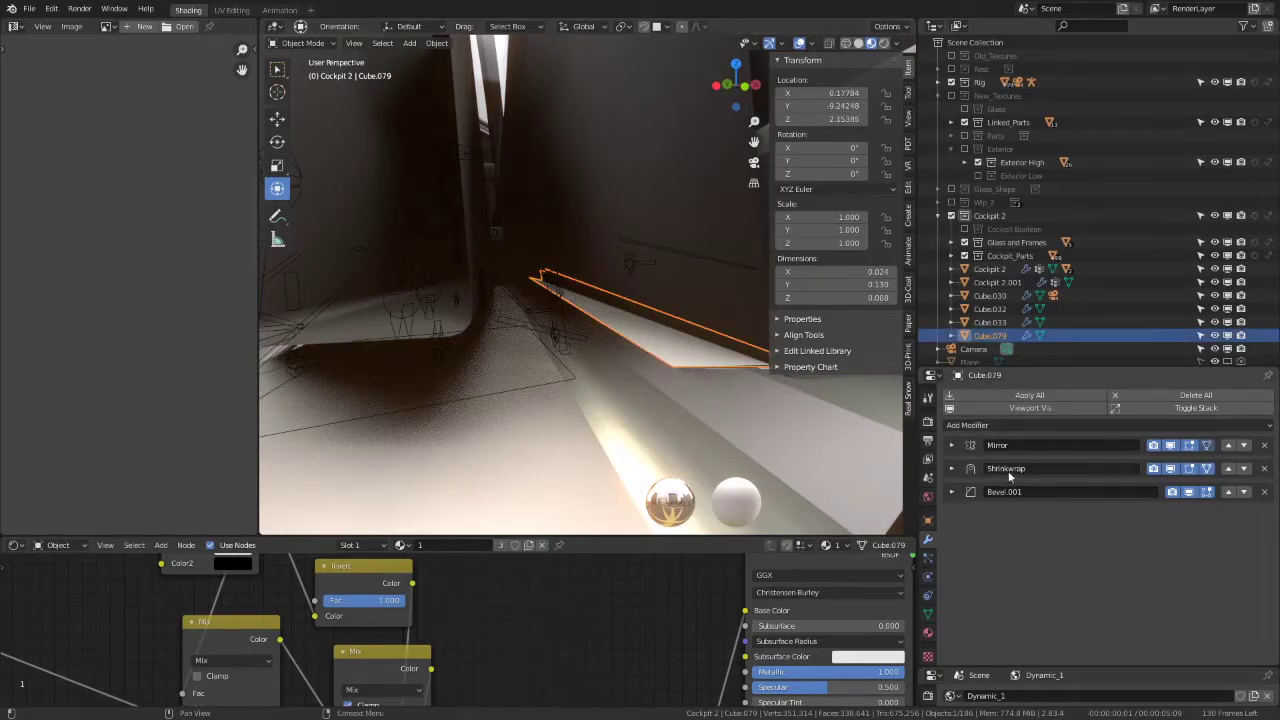
{"action": "left_click", "coordinate": [1264, 468]}
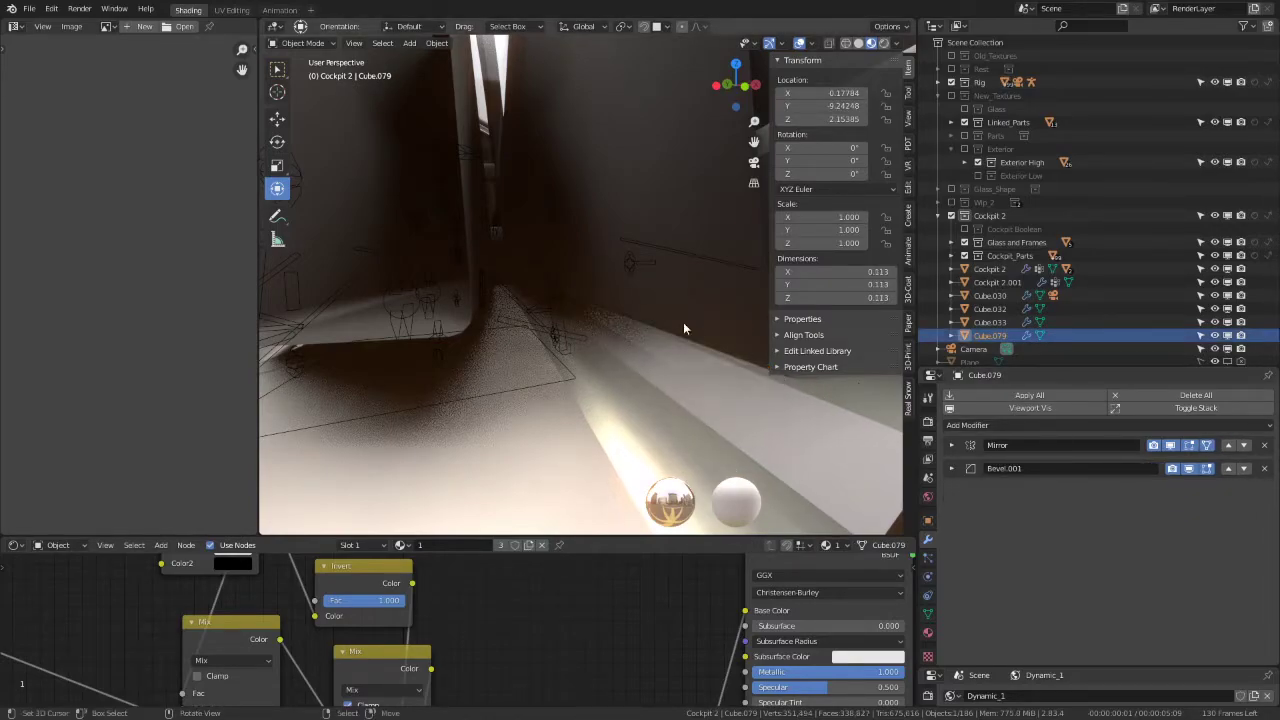
{"action": "mouse_move", "coordinate": [683, 322]}
{"action": "middle_mouse_down"}
{"action": "mouse_move", "coordinate": [881, 362]}
{"action": "mouse_move", "coordinate": [568, 345]}
{"action": "mouse_move", "coordinate": [650, 343]}
{"action": "mouse_move", "coordinate": [560, 292]}
{"action": "mouse_move", "coordinate": [598, 375]}
{"action": "mouse_move", "coordinate": [415, 158]}
{"action": "middle_mouse_up"}
{"action": "key", "text": "Tab"}
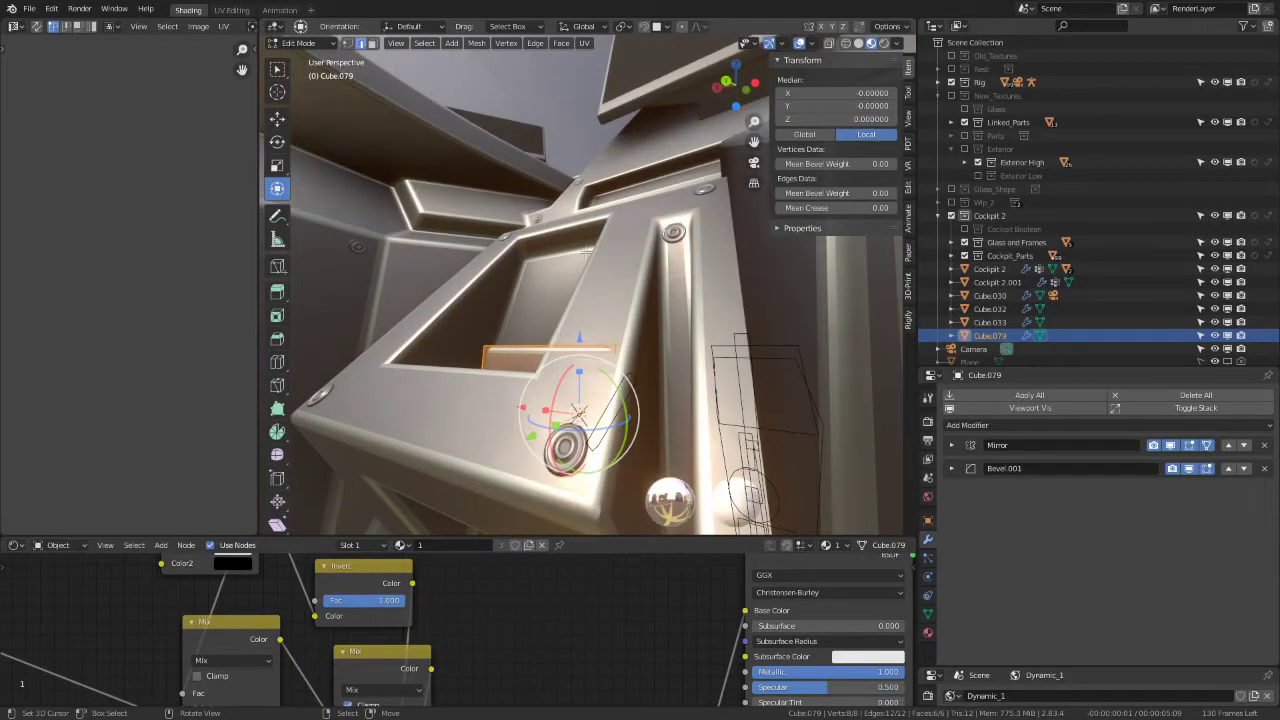
{"action": "key", "text": "ctrl+alt+space"}
{"action": "key", "text": "Tab"}
{"action": "mouse_move", "coordinate": [586, 251]}
{"action": "middle_mouse_down"}
{"action": "mouse_move", "coordinate": [737, 384]}
{"action": "mouse_move", "coordinate": [756, 384]}
{"action": "mouse_move", "coordinate": [706, 396]}
{"action": "mouse_move", "coordinate": [700, 351]}
{"action": "mouse_move", "coordinate": [672, 401]}
{"action": "middle_mouse_up"}
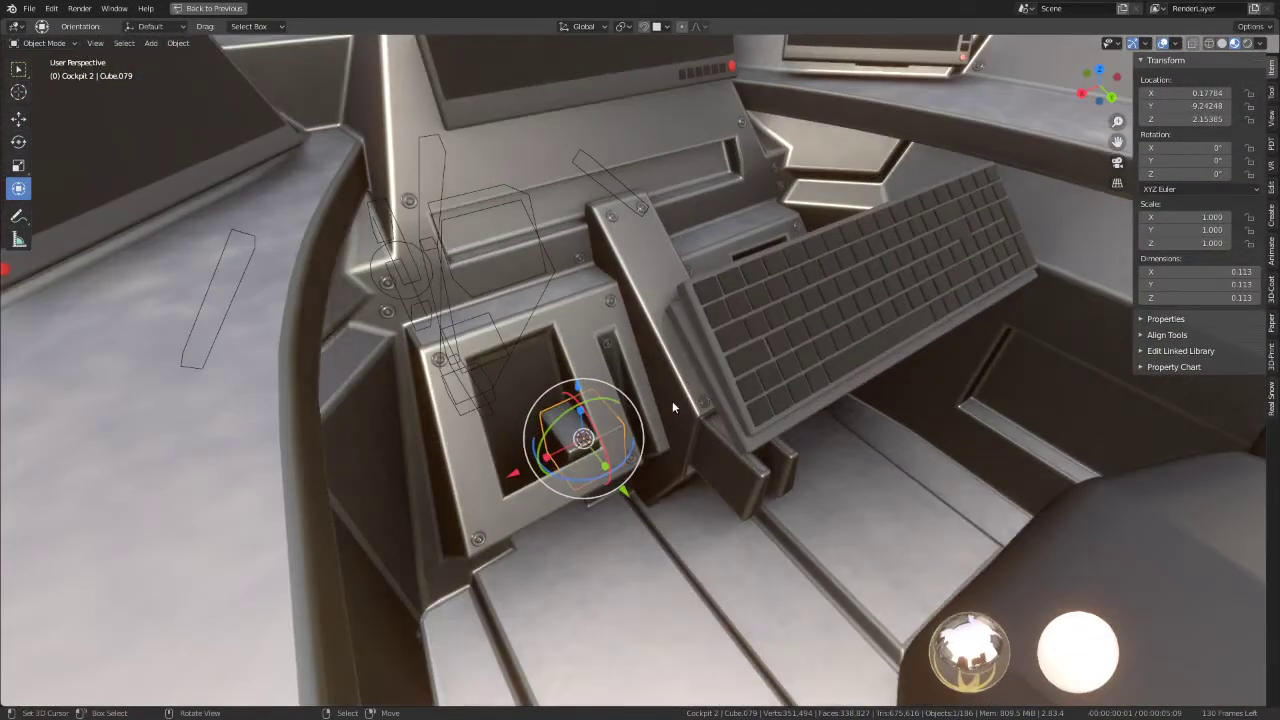
Step: Move Cube.079 into the console slot
{"action": "left_click", "coordinate": [562, 431]}
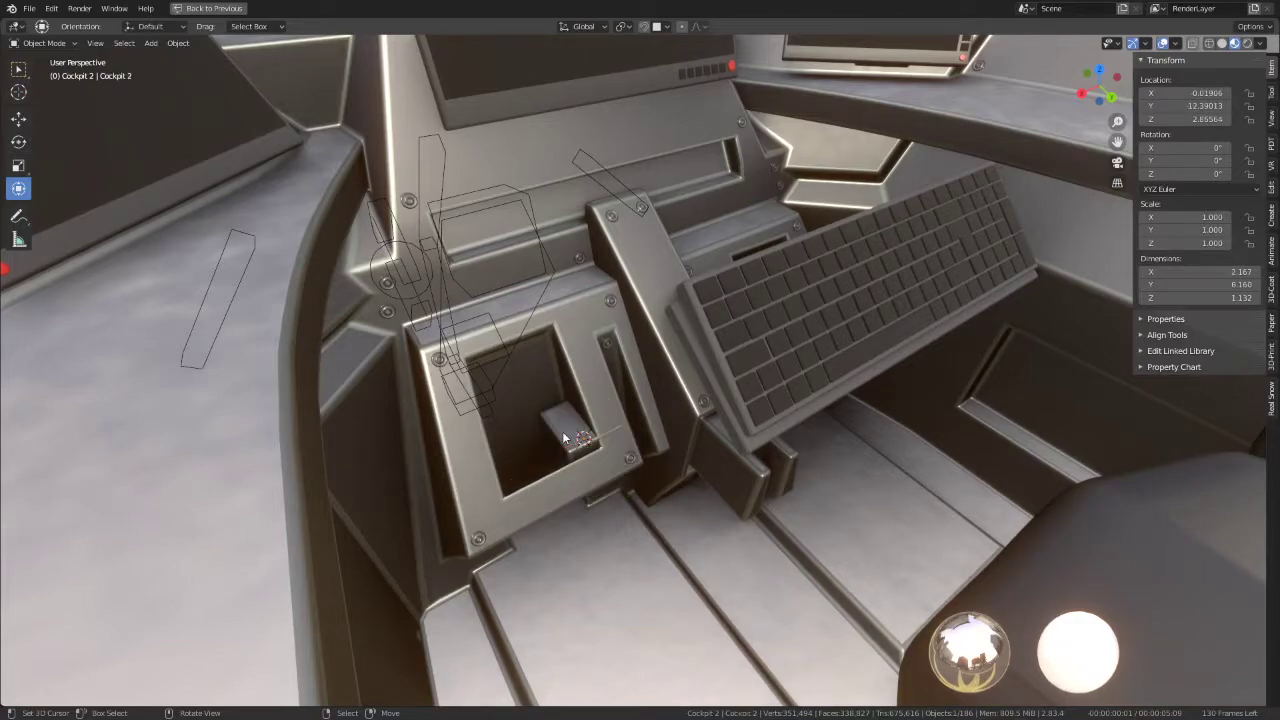
{"action": "left_click", "coordinate": [562, 431]}
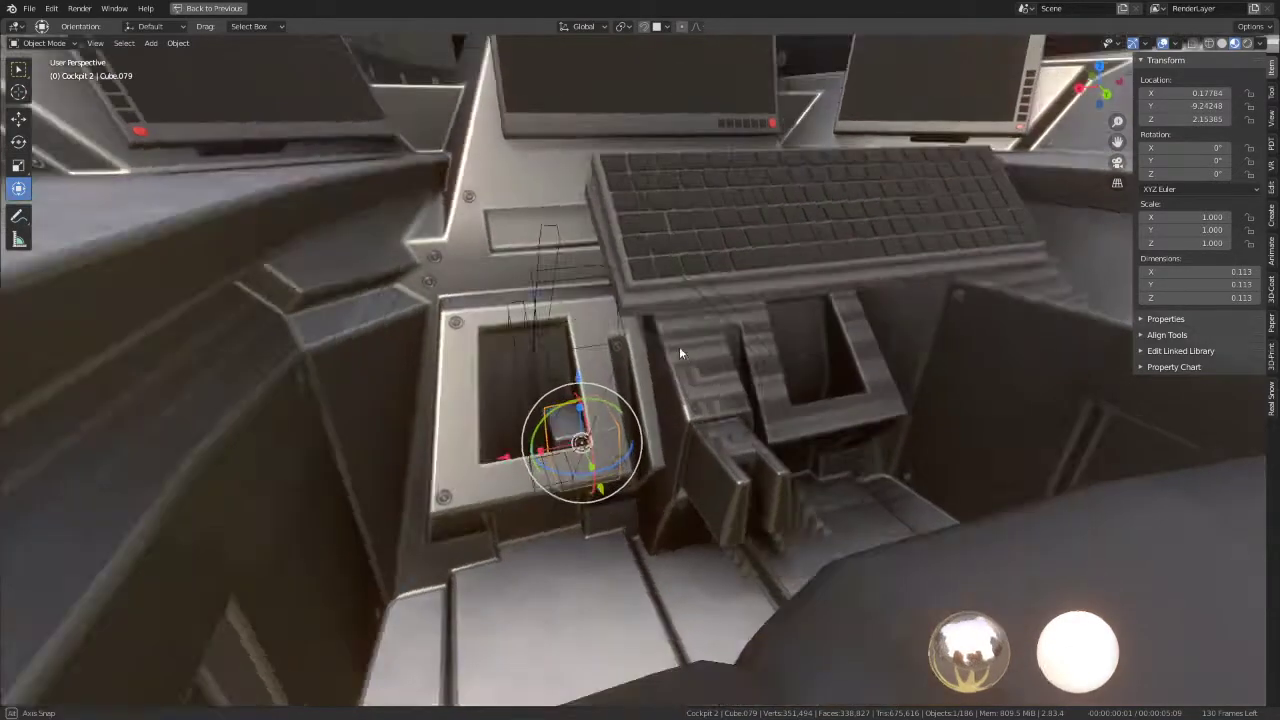
{"action": "mouse_move", "coordinate": [558, 431]}
{"action": "middle_mouse_down"}
{"action": "mouse_move", "coordinate": [550, 300]}
{"action": "mouse_move", "coordinate": [676, 295]}
{"action": "middle_mouse_up"}
{"action": "key", "text": "g"}
{"action": "left_click", "coordinate": [552, 298]}
Step: Set Cube.079's Mirror modifier to mirror across Cockpit 2.001
{"action": "key", "text": "ctrl+space"}
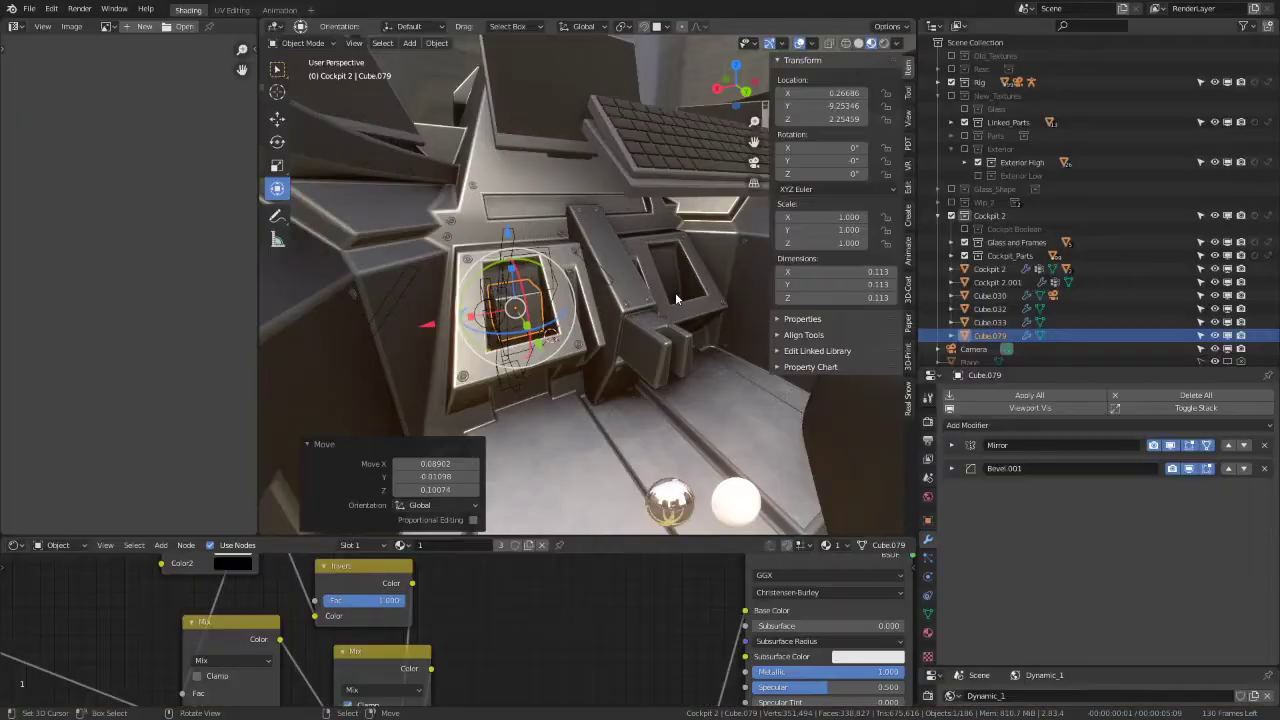
{"action": "left_click", "coordinate": [951, 446]}
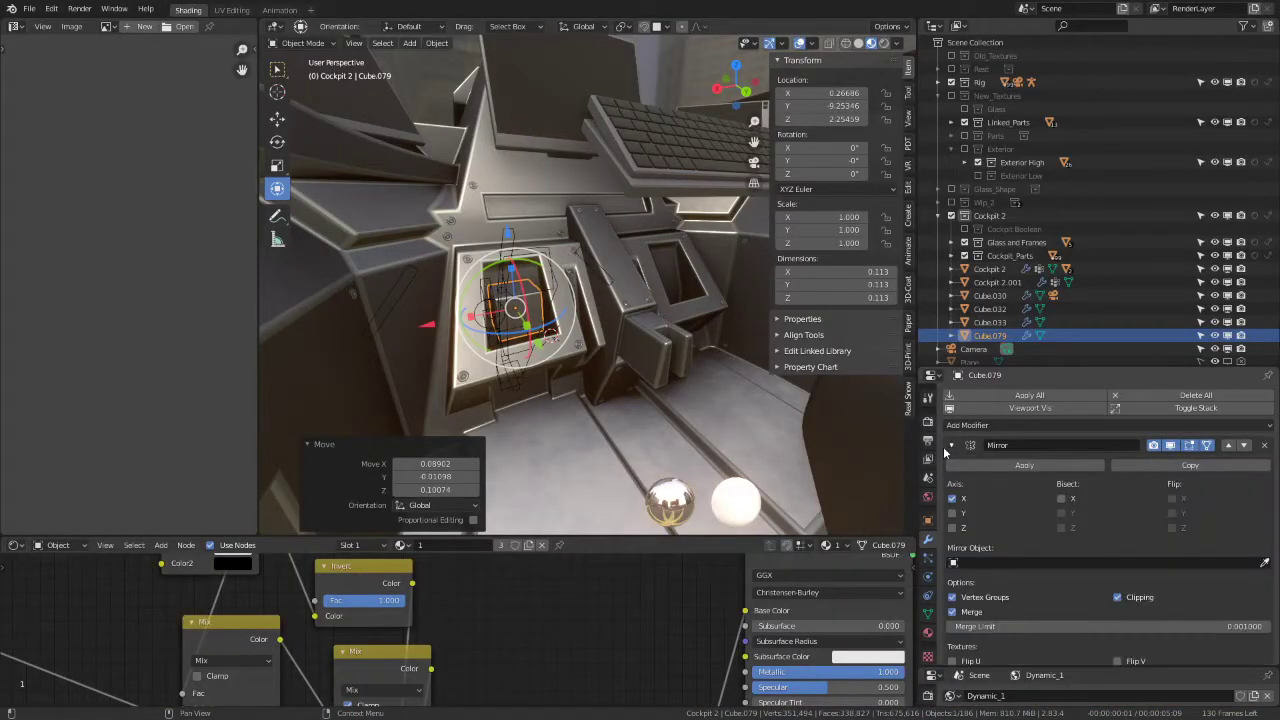
{"action": "left_click", "coordinate": [631, 278]}
Step: Hide the object in the slot and frame Cube.079 to inspect its mirrored twin
{"action": "key", "text": "ctrl+space"}
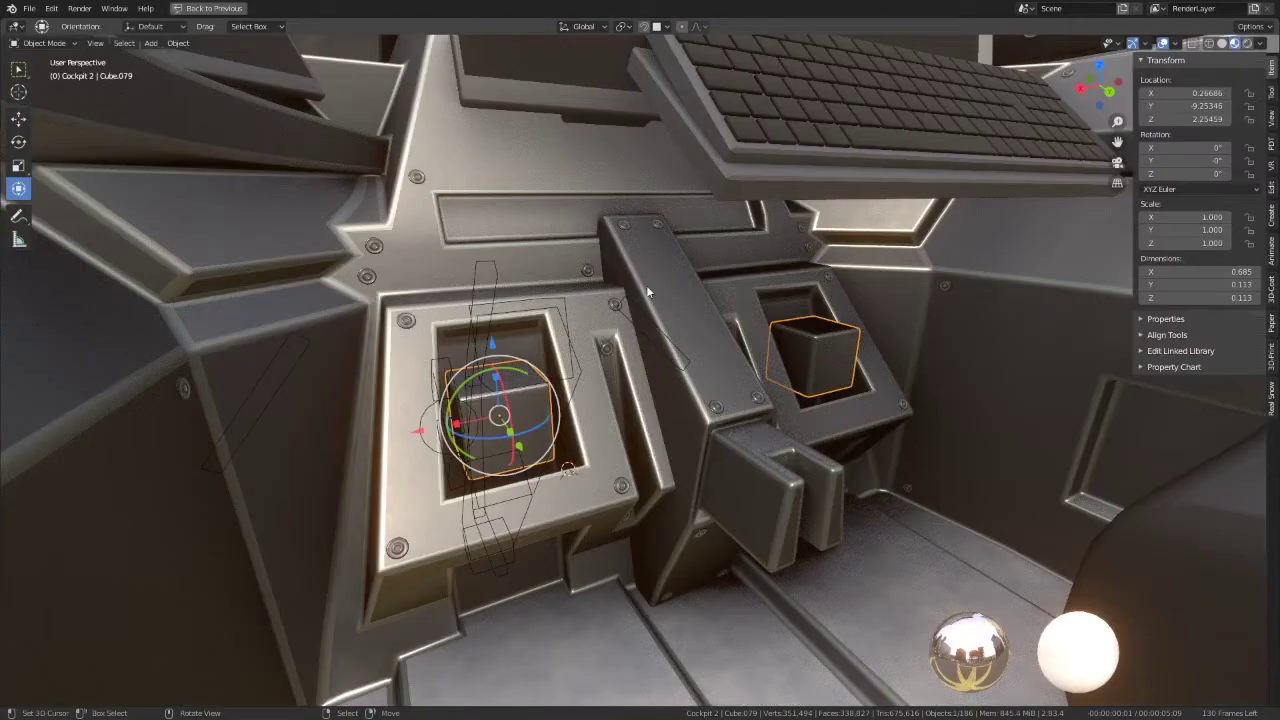
{"action": "left_click", "coordinate": [576, 372]}
{"action": "key", "text": "h"}
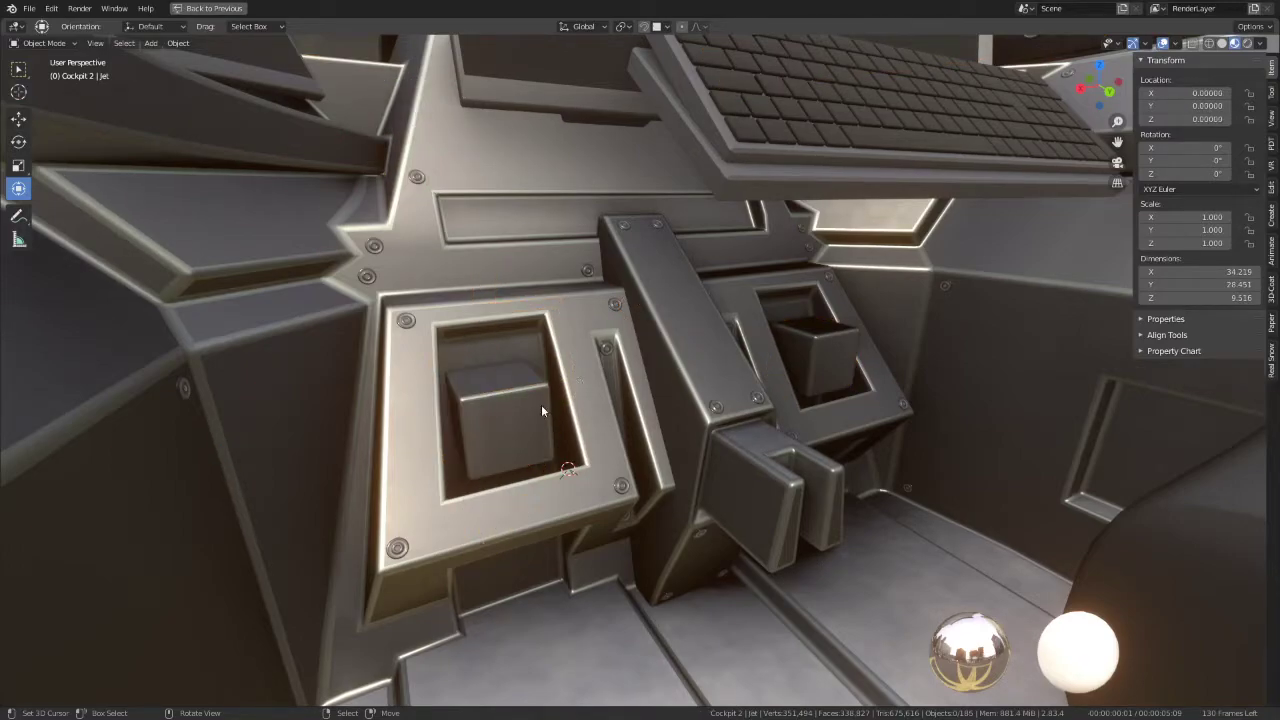
{"action": "mouse_move", "coordinate": [541, 404]}
{"action": "middle_mouse_down"}
{"action": "mouse_move", "coordinate": [413, 366]}
{"action": "mouse_move", "coordinate": [563, 345]}
{"action": "middle_mouse_up"}
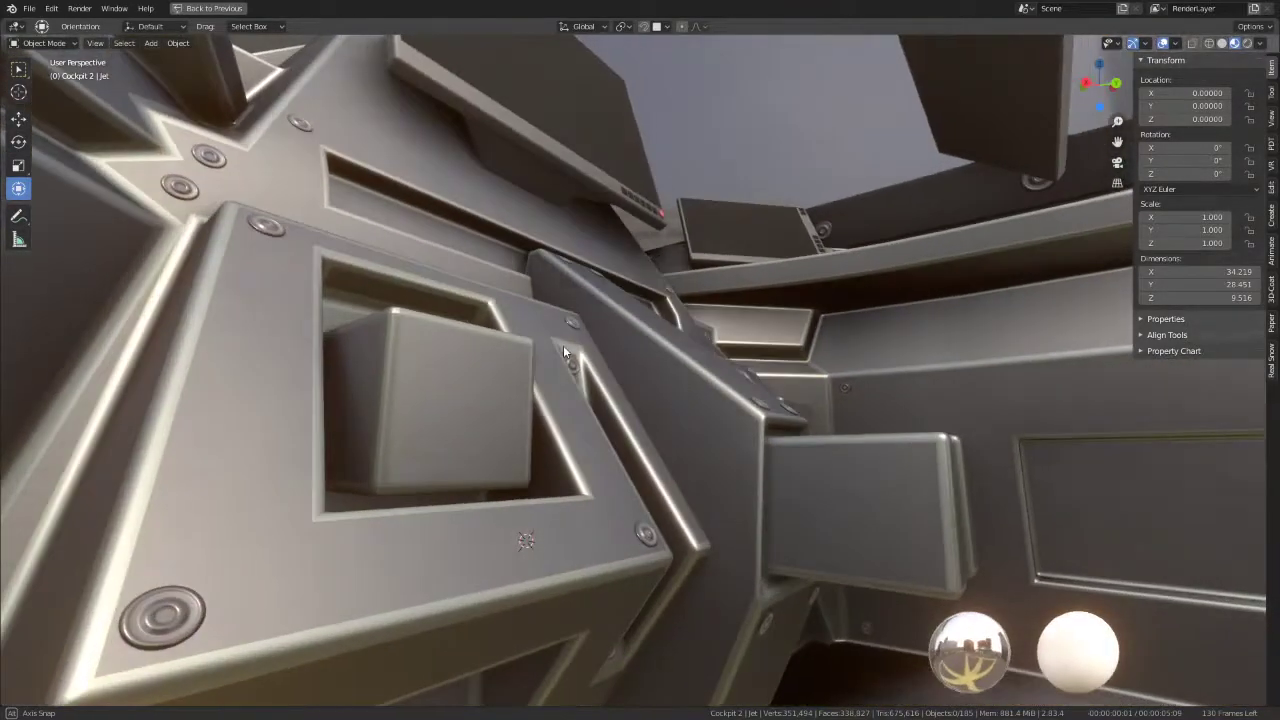
{"action": "left_click", "coordinate": [464, 359]}
{"action": "key", "text": "KP_Decimal"}
{"action": "scroll", "coordinate": [617, 439], "scroll_direction": "down", "scroll_amount": 5}
{"action": "mouse_move", "coordinate": [617, 439]}
{"action": "middle_mouse_down"}
{"action": "mouse_move", "coordinate": [619, 462]}
{"action": "mouse_move", "coordinate": [569, 449]}
{"action": "middle_mouse_up"}
{"action": "key", "text": "KP_Decimal"}
Step: Lower Cube.079 vertically along Z within the console opening
{"action": "scroll", "coordinate": [569, 449], "scroll_direction": "down", "scroll_amount": 5}
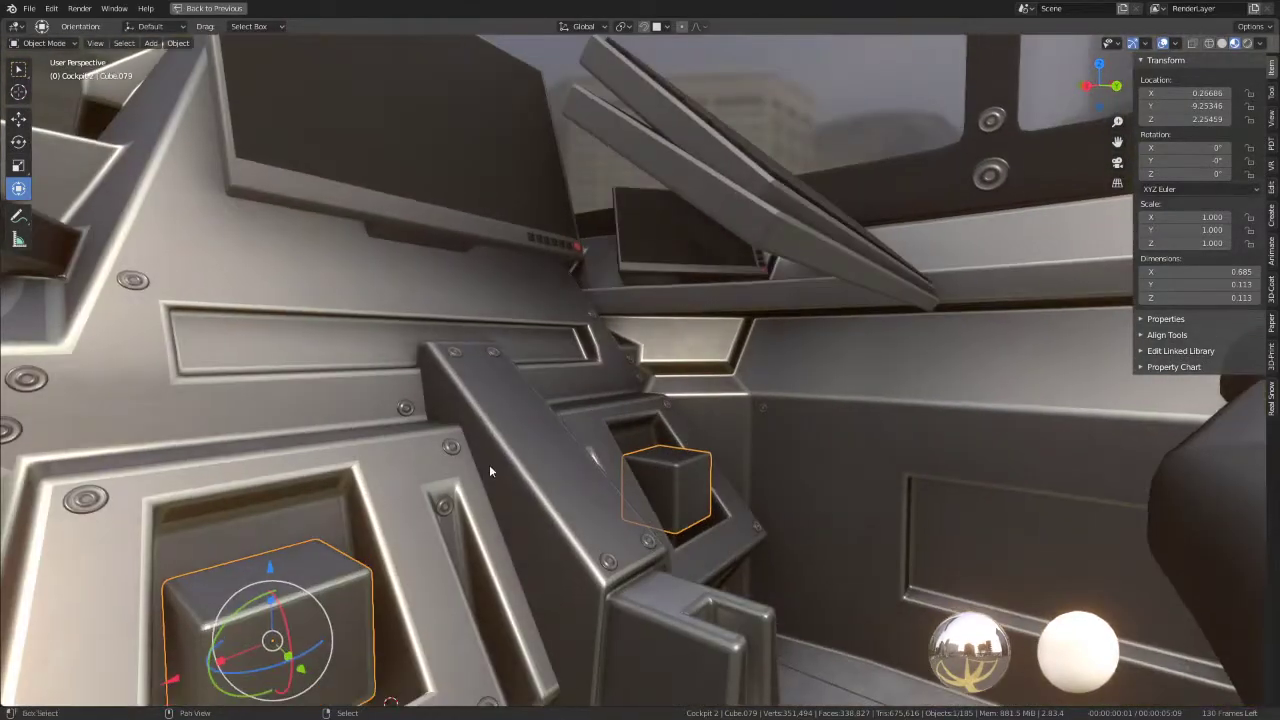
{"action": "mouse_move", "coordinate": [489, 464]}
{"action": "middle_mouse_down"}
{"action": "mouse_move", "coordinate": [594, 364]}
{"action": "mouse_move", "coordinate": [604, 452]}
{"action": "middle_mouse_up"}
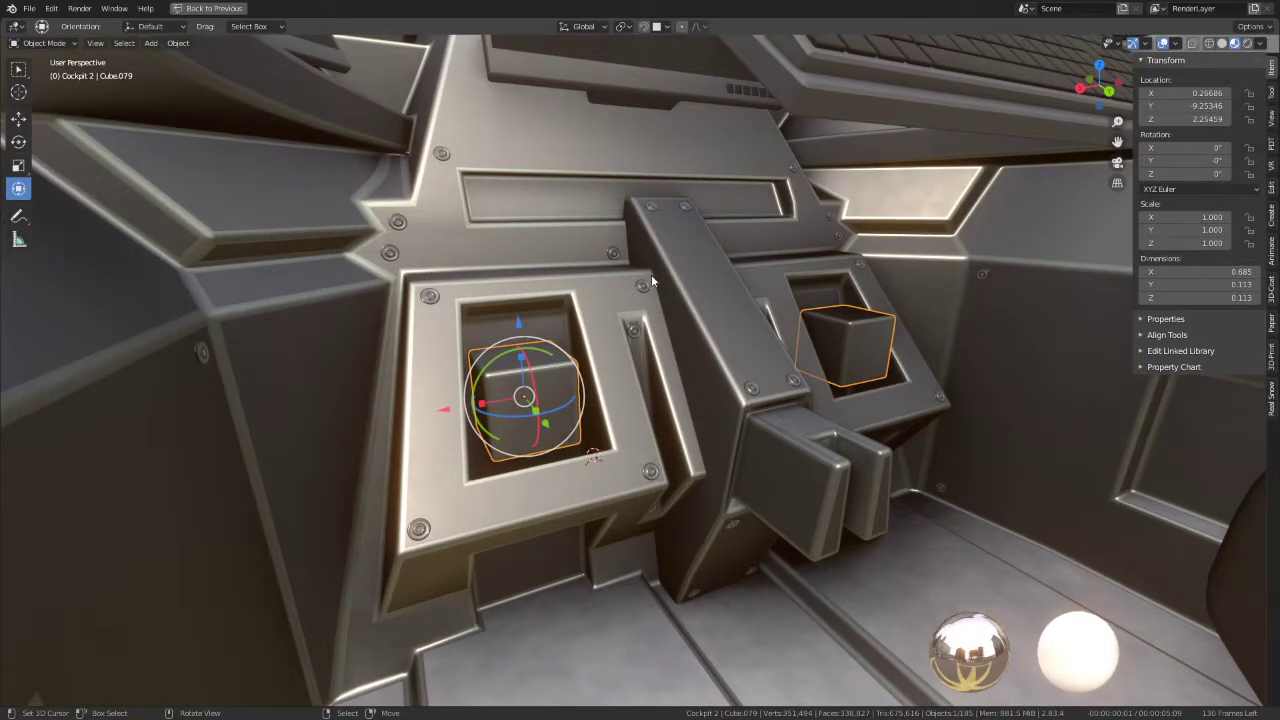
{"action": "mouse_move", "coordinate": [651, 280]}
{"action": "middle_mouse_down"}
{"action": "mouse_move", "coordinate": [680, 309]}
{"action": "mouse_move", "coordinate": [679, 517]}
{"action": "mouse_move", "coordinate": [548, 370]}
{"action": "middle_mouse_up"}
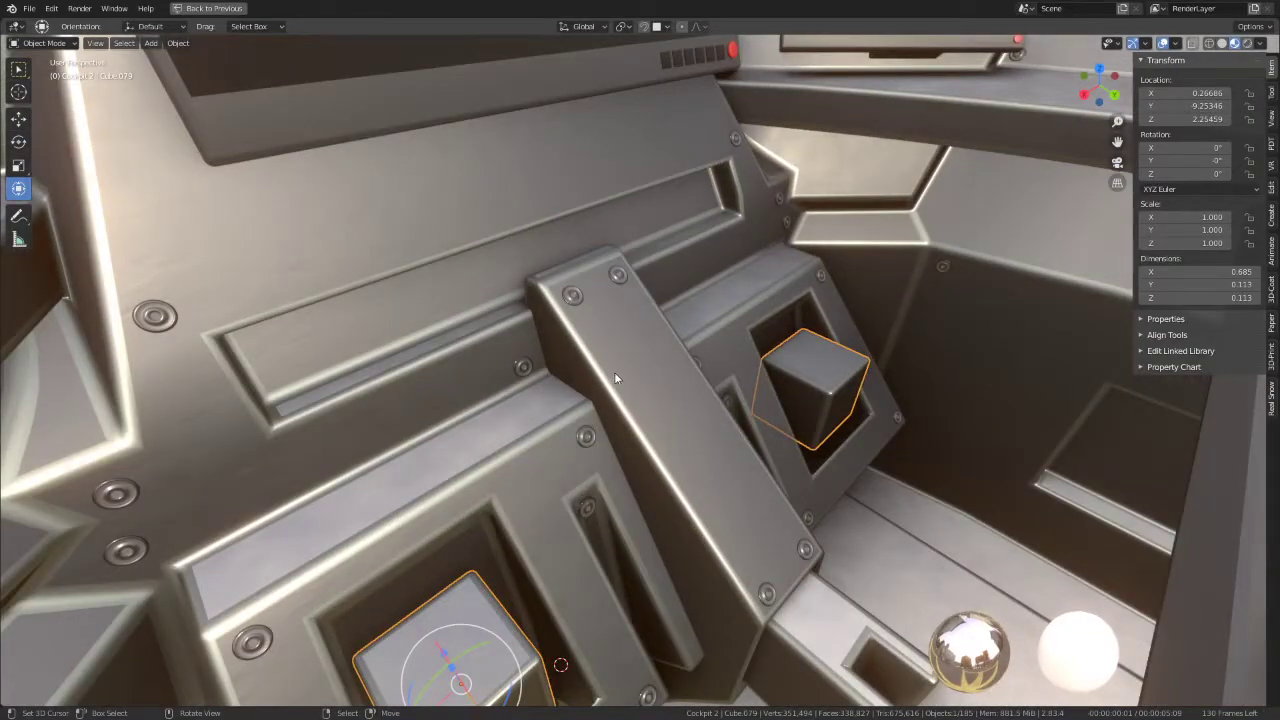
{"action": "scroll", "coordinate": [472, 408], "scroll_direction": "up", "scroll_amount": 3}
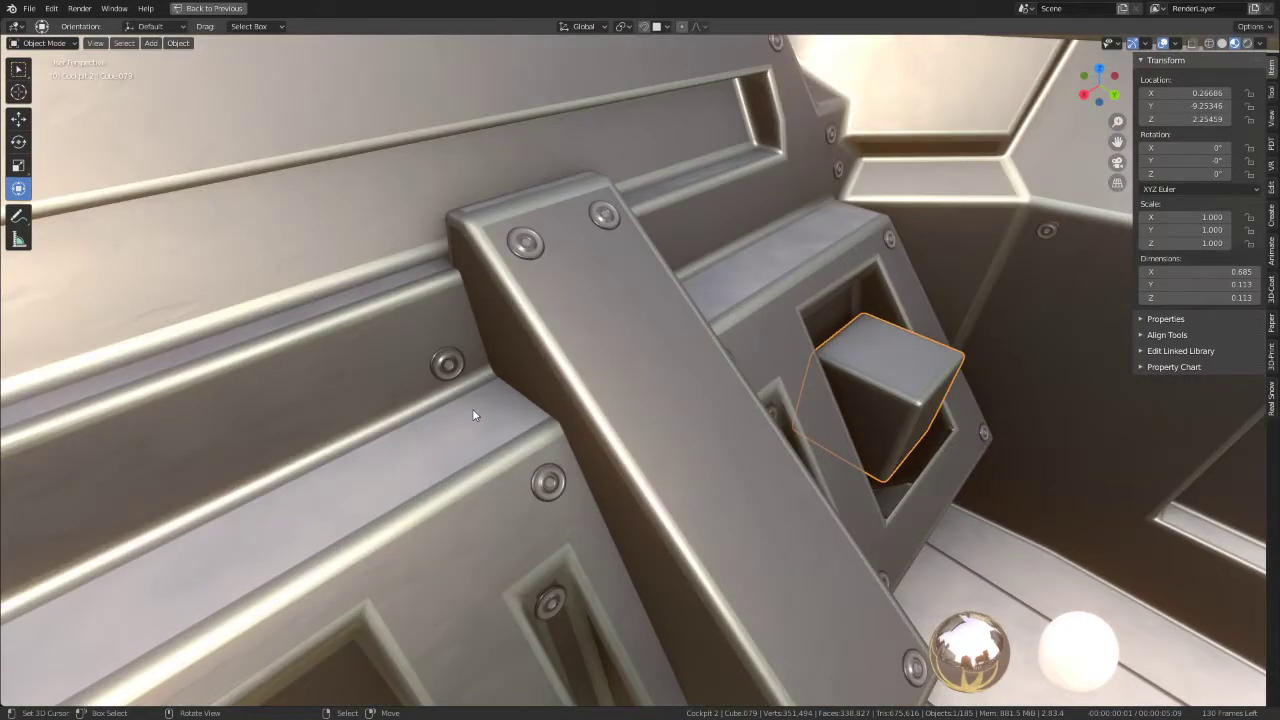
{"action": "mouse_move", "coordinate": [598, 503]}
{"action": "middle_mouse_down"}
{"action": "mouse_move", "coordinate": [565, 390]}
{"action": "mouse_move", "coordinate": [618, 403]}
{"action": "mouse_move", "coordinate": [586, 394]}
{"action": "mouse_move", "coordinate": [609, 398]}
{"action": "mouse_move", "coordinate": [618, 430]}
{"action": "mouse_move", "coordinate": [702, 497]}
{"action": "mouse_move", "coordinate": [648, 358]}
{"action": "mouse_move", "coordinate": [580, 417]}
{"action": "mouse_move", "coordinate": [651, 462]}
{"action": "mouse_move", "coordinate": [618, 429]}
{"action": "middle_mouse_up"}
{"action": "key", "text": "g"}
{"action": "right_click", "coordinate": [580, 417]}
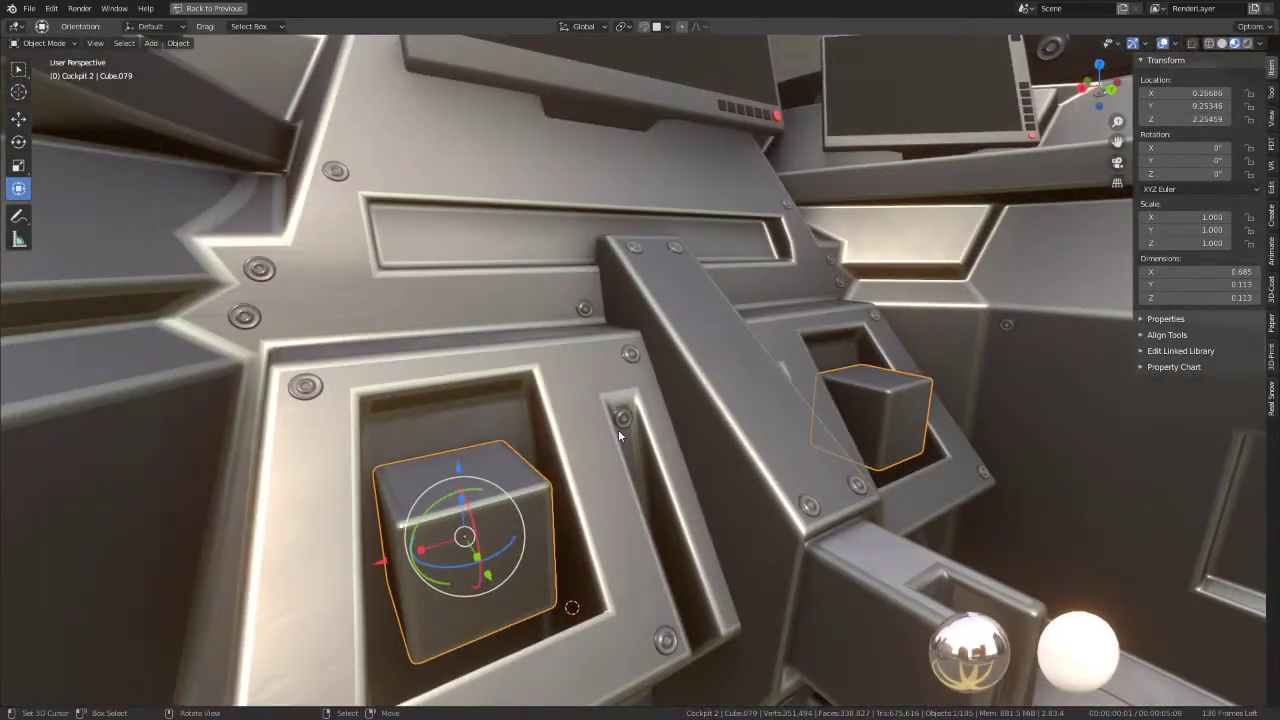
{"action": "mouse_move", "coordinate": [556, 513]}
{"action": "middle_mouse_down"}
{"action": "mouse_move", "coordinate": [530, 497]}
{"action": "mouse_move", "coordinate": [590, 423]}
{"action": "middle_mouse_up"}
{"action": "key", "text": "g"}
{"action": "key", "text": "z"}
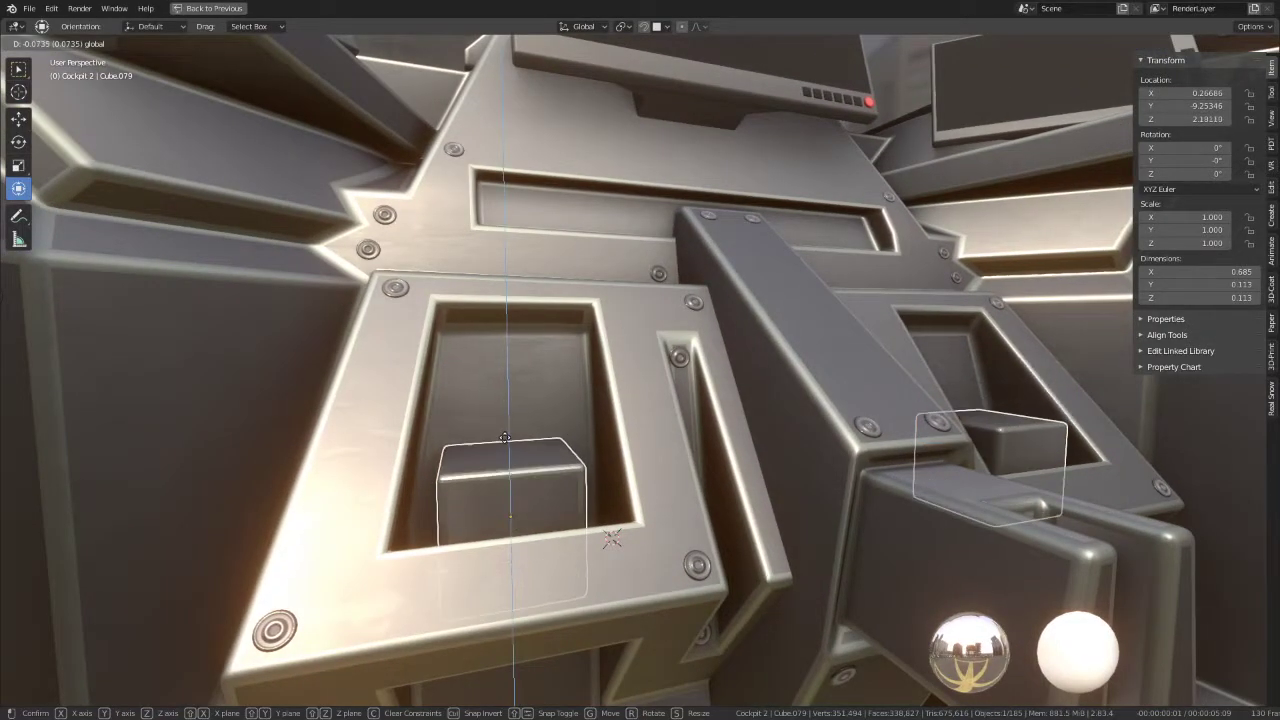
{"action": "left_click", "coordinate": [612, 538]}
Step: Switch to a side orthographic wireframe view centred on Cube.079
{"action": "middle_click_drag", "start_coordinate": [612, 538], "coordinate": [610, 470]}
{"action": "scroll", "coordinate": [612, 465], "scroll_direction": "up", "scroll_amount": 2}
{"action": "scroll", "coordinate": [602, 464], "scroll_direction": "up", "scroll_amount": 2}
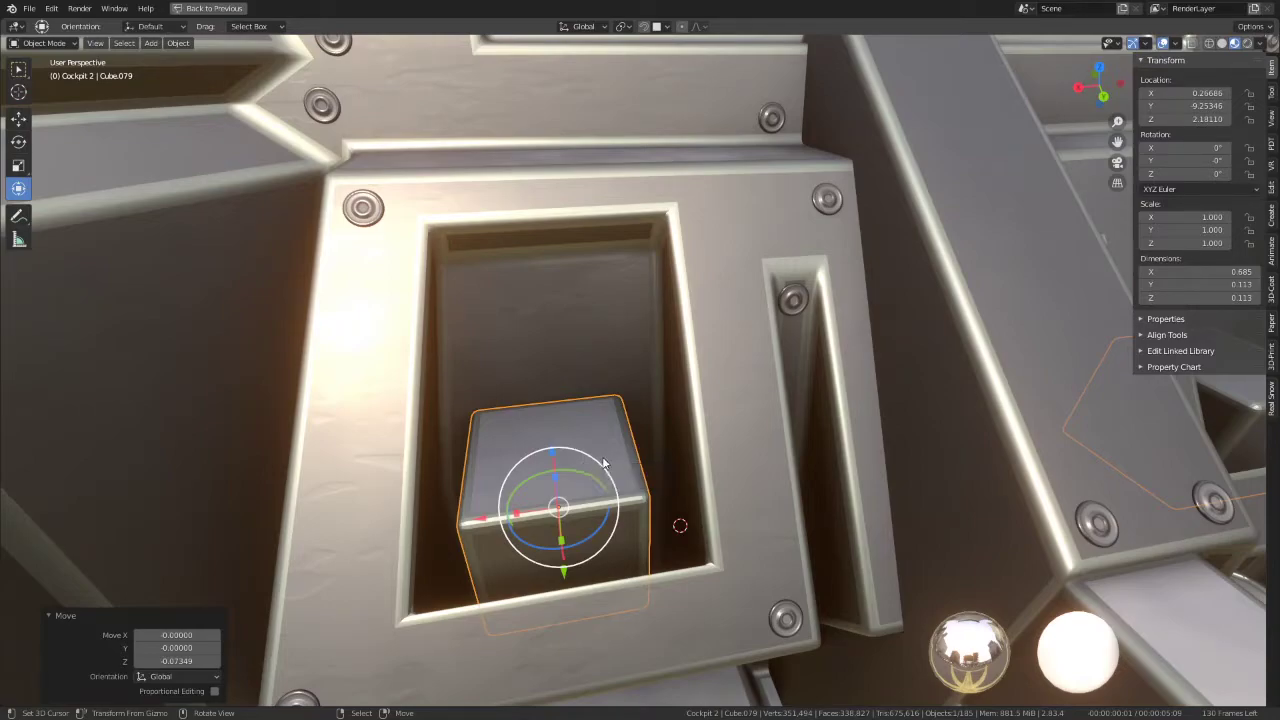
{"action": "scroll", "coordinate": [604, 461], "scroll_direction": "down", "scroll_amount": 2}
{"action": "scroll", "coordinate": [574, 419], "scroll_direction": "down", "scroll_amount": 3}
{"action": "mouse_move", "coordinate": [574, 419]}
{"action": "middle_mouse_down"}
{"action": "mouse_move", "coordinate": [592, 342]}
{"action": "mouse_move", "coordinate": [580, 438]}
{"action": "mouse_move", "coordinate": [697, 440]}
{"action": "middle_mouse_up"}
{"action": "middle_click_drag", "start_coordinate": [620, 443], "coordinate": [617, 414]}
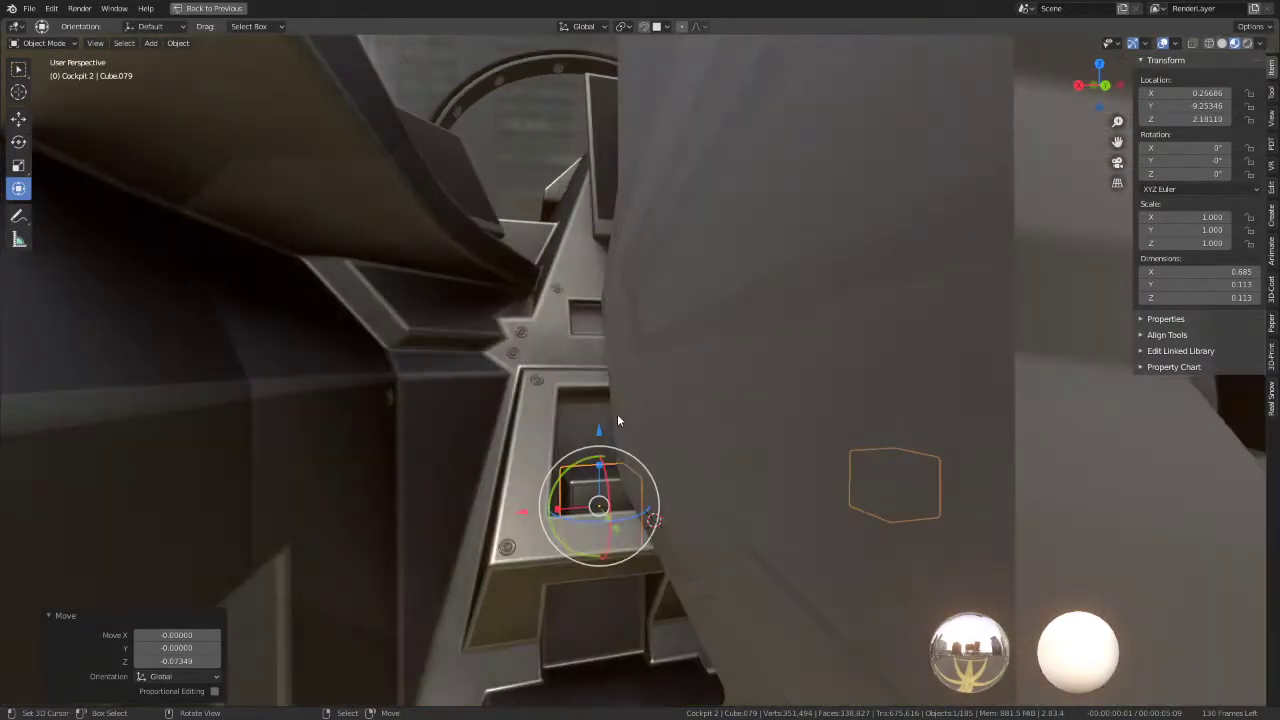
{"action": "key", "text": "KP_3"}
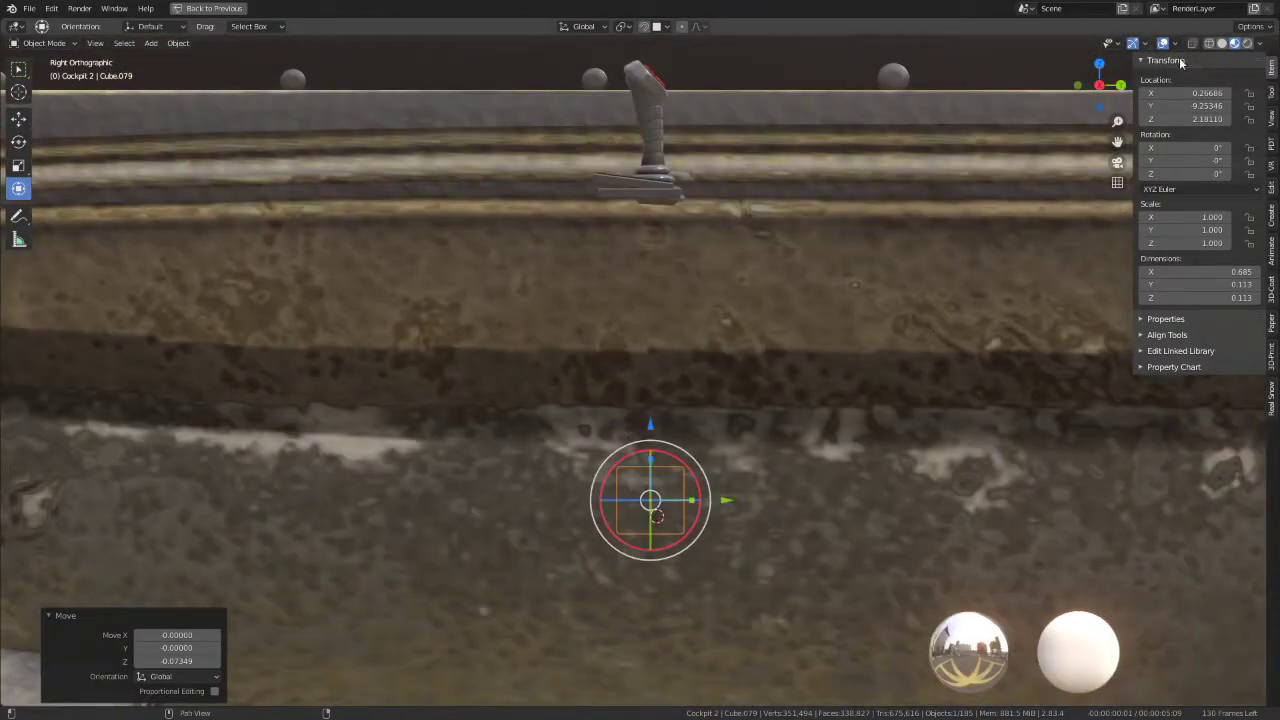
{"action": "left_click", "coordinate": [1210, 44]}
{"action": "middle_click_drag", "start_coordinate": [648, 353], "coordinate": [540, 390], "text": "shift"}
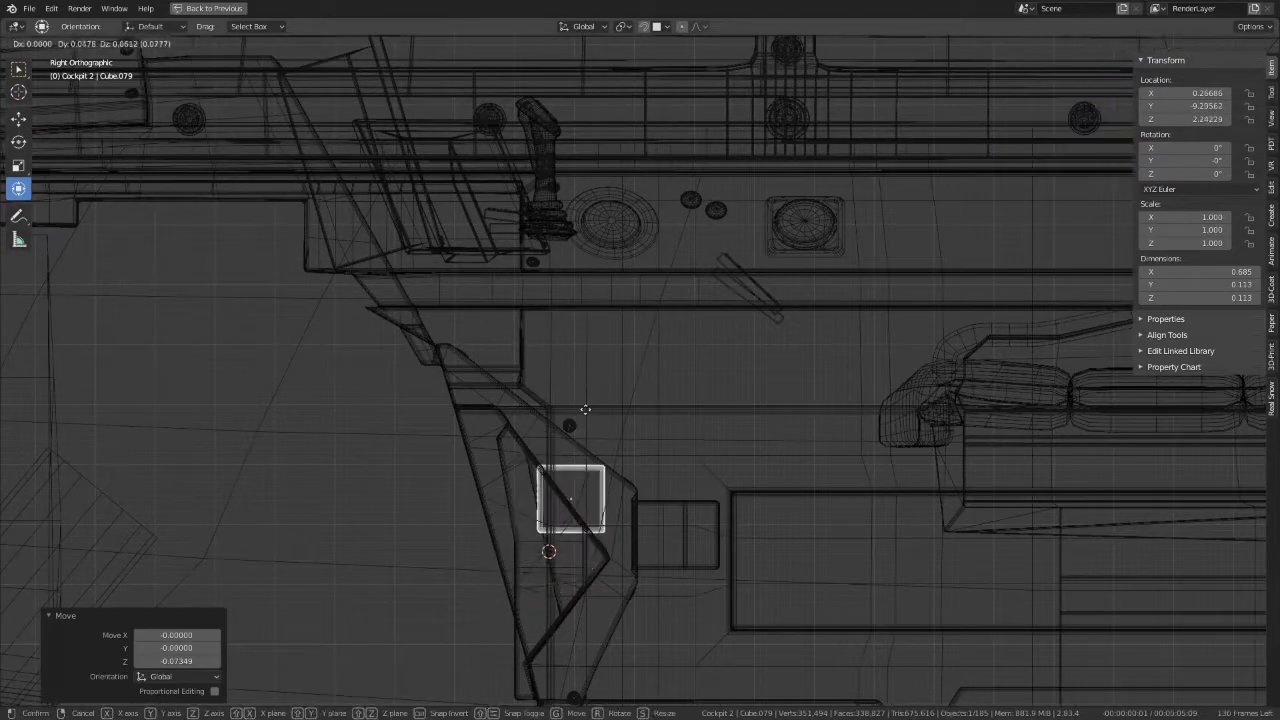
{"action": "scroll", "coordinate": [605, 392], "scroll_direction": "up", "scroll_amount": 2}
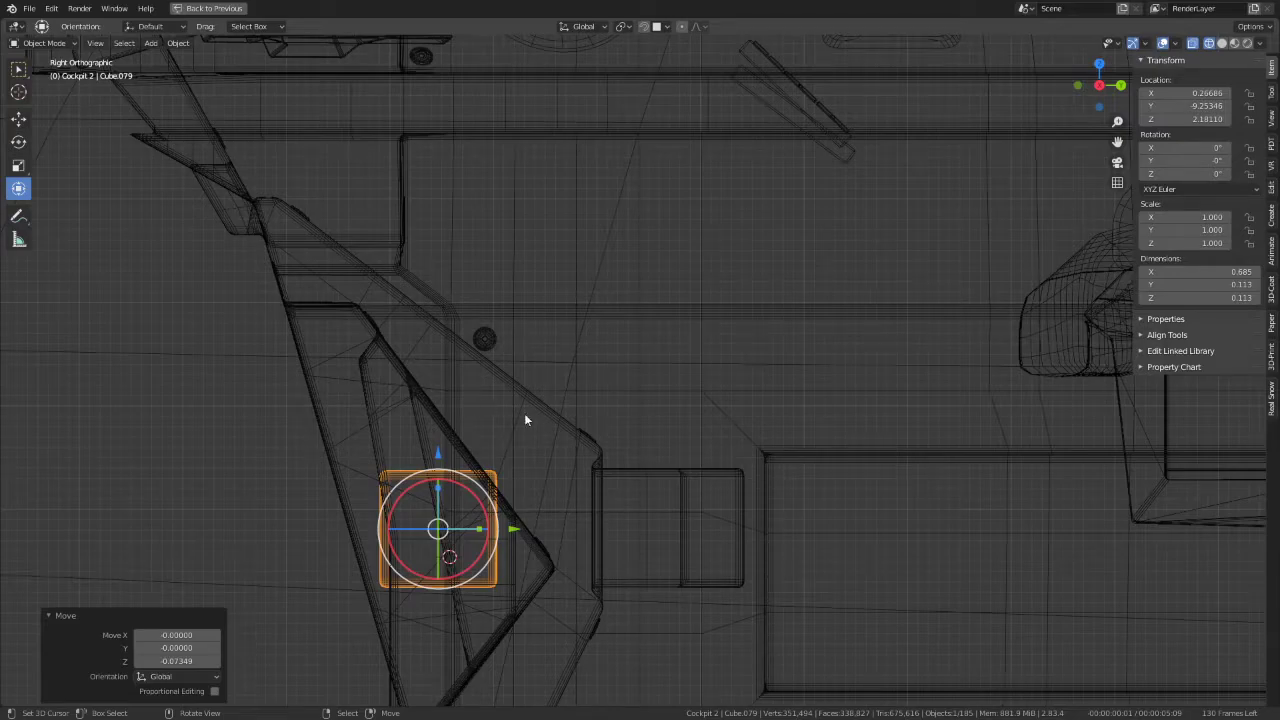
Step: Shrink Cube.079's geometry in Edit Mode to 0.033 units in Y and Z
{"action": "key", "text": "Tab"}
{"action": "key", "text": "s"}
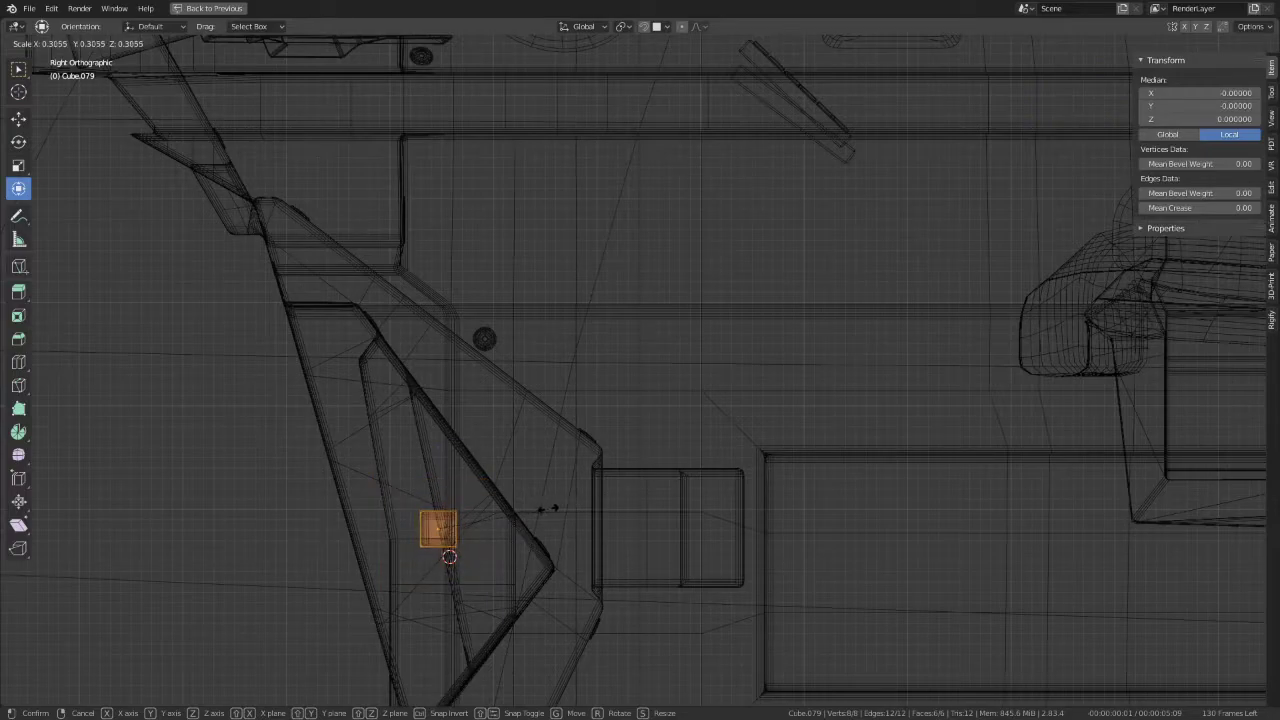
{"action": "left_click", "coordinate": [547, 508]}
{"action": "key", "text": "Tab"}
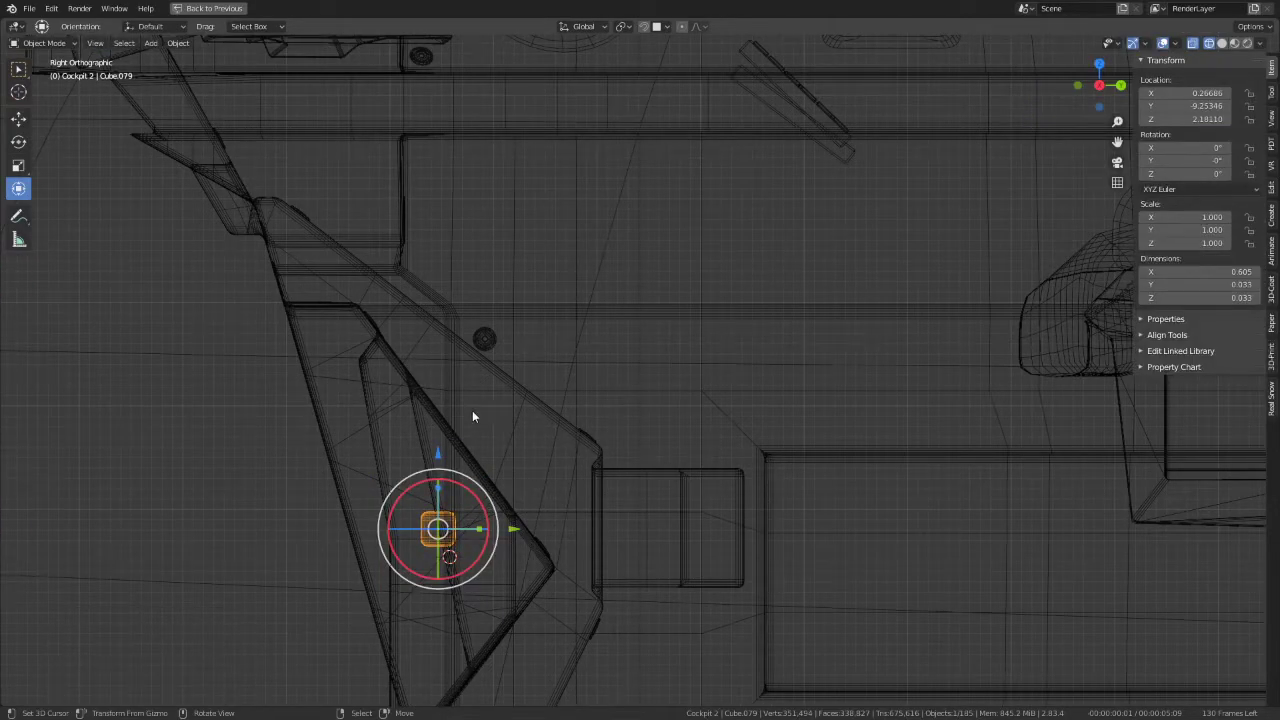
Step: Bring the lever bracket into view and switch to Material Preview shading
{"action": "scroll", "coordinate": [618, 324], "scroll_direction": "down", "scroll_amount": 2}
{"action": "scroll", "coordinate": [610, 422], "scroll_direction": "down", "scroll_amount": 2}
{"action": "scroll", "coordinate": [610, 422], "scroll_direction": "down", "scroll_amount": 2}
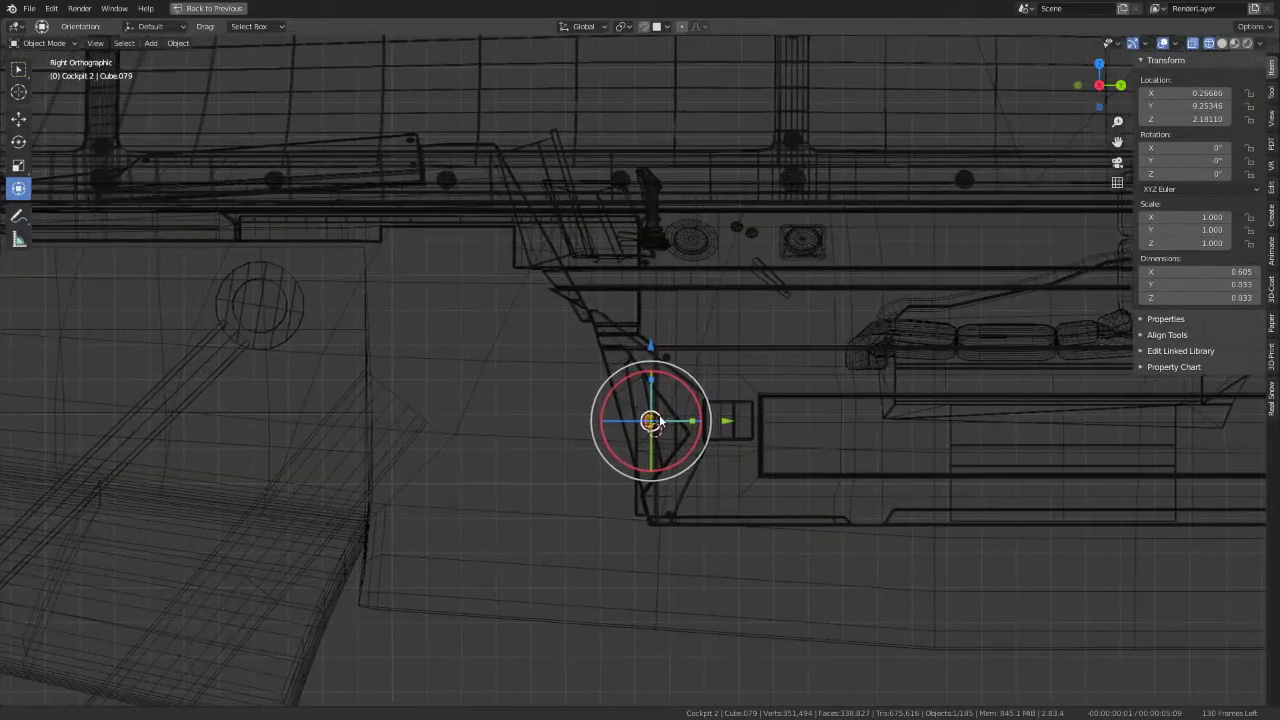
{"action": "left_click", "coordinate": [552, 445]}
{"action": "scroll", "coordinate": [763, 432], "scroll_direction": "up", "scroll_amount": 3}
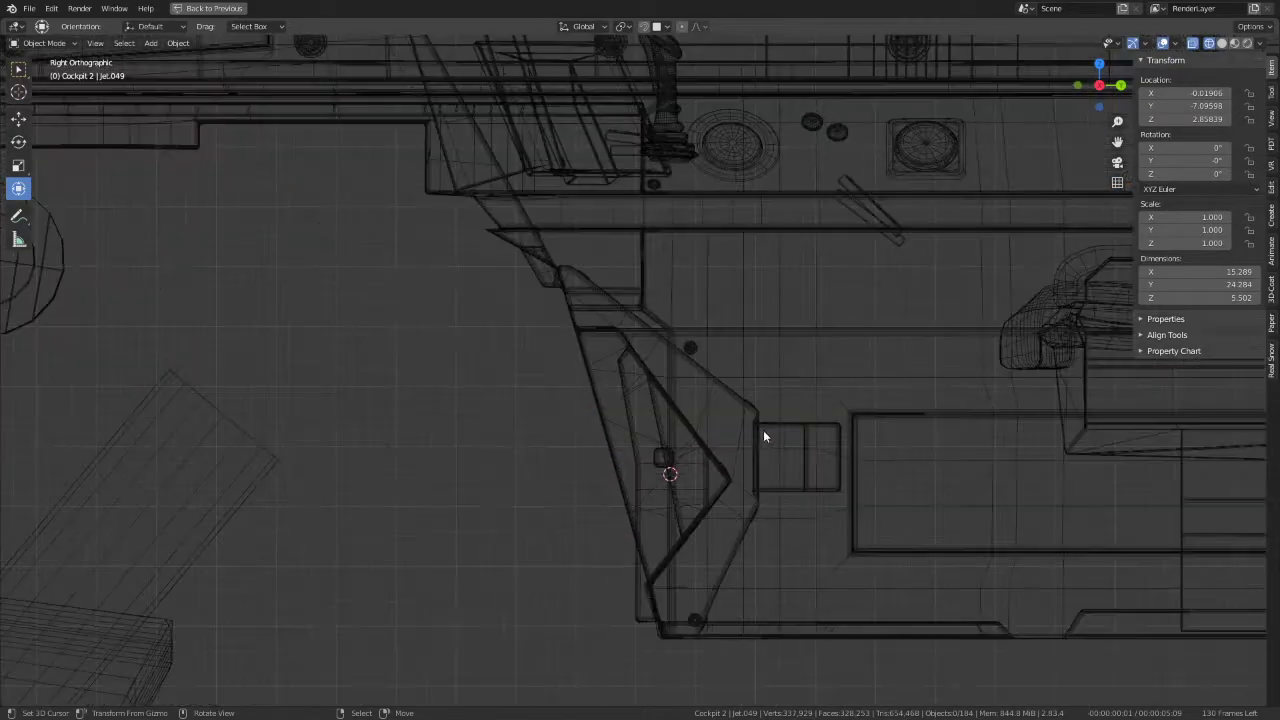
{"action": "left_click", "coordinate": [649, 462]}
{"action": "middle_click_drag", "start_coordinate": [649, 462], "coordinate": [591, 450], "text": "shift"}
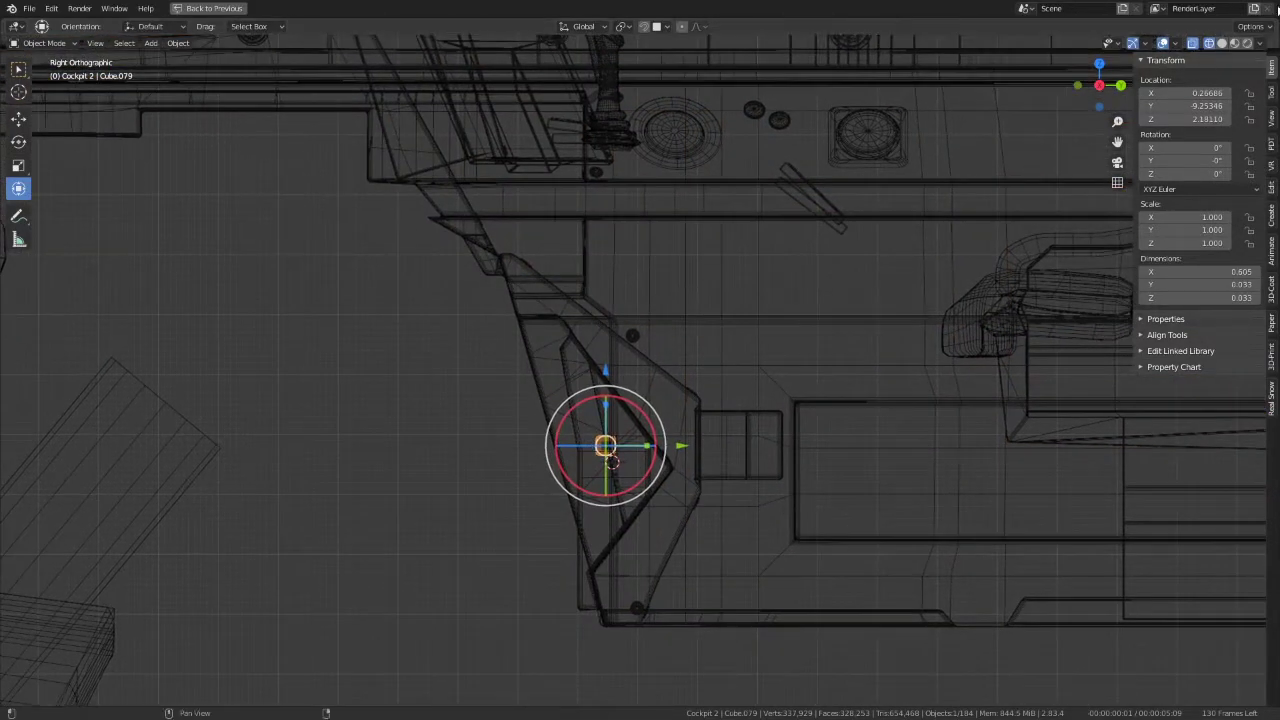
{"action": "left_click", "coordinate": [1236, 44]}
Step: Enable Backface Culling on Cockpit 2's first material
{"action": "left_click", "coordinate": [772, 323]}
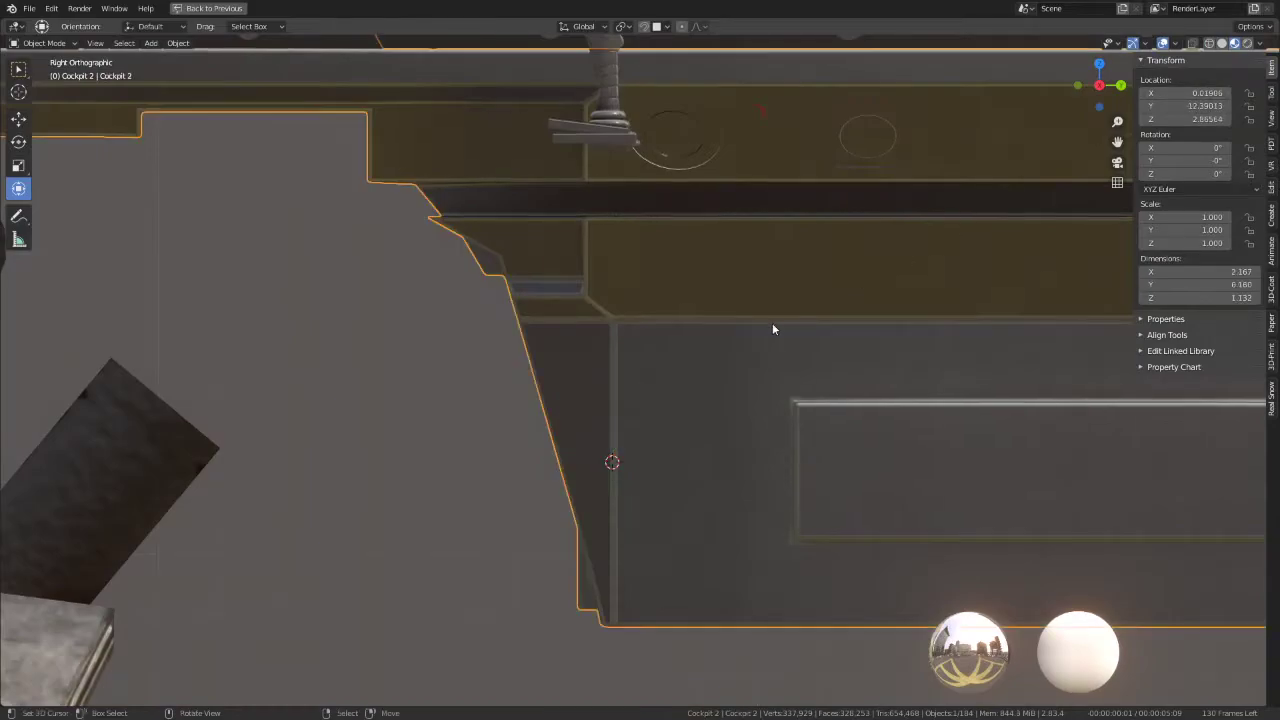
{"action": "key", "text": "ctrl+space"}
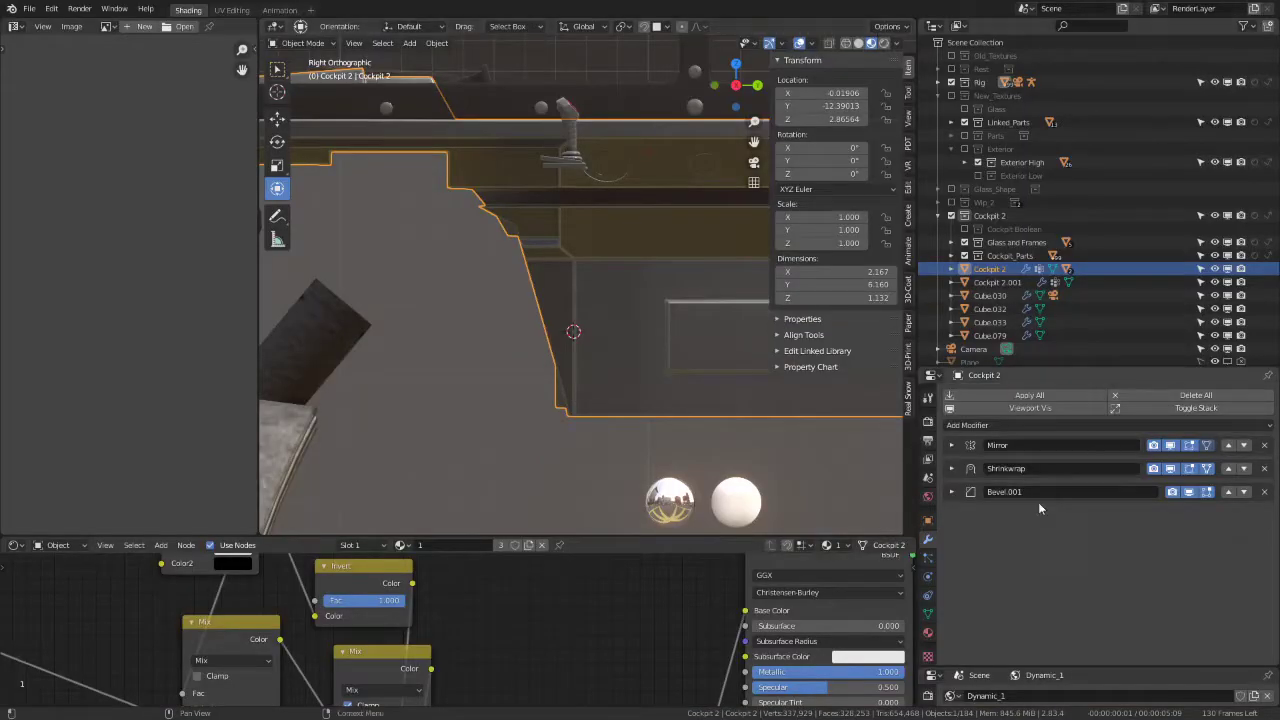
{"action": "left_click", "coordinate": [928, 632]}
{"action": "scroll", "coordinate": [1003, 580], "scroll_direction": "down", "scroll_amount": 5}
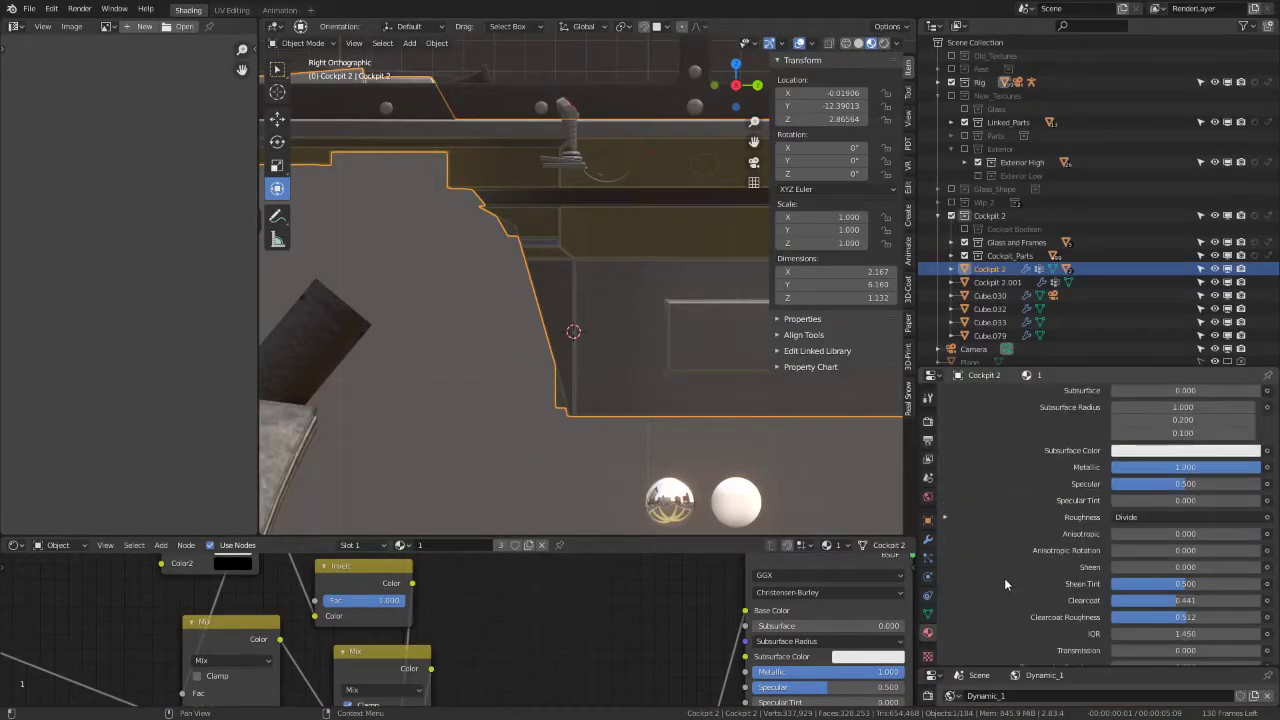
{"action": "scroll", "coordinate": [960, 600], "scroll_direction": "down", "scroll_amount": 5}
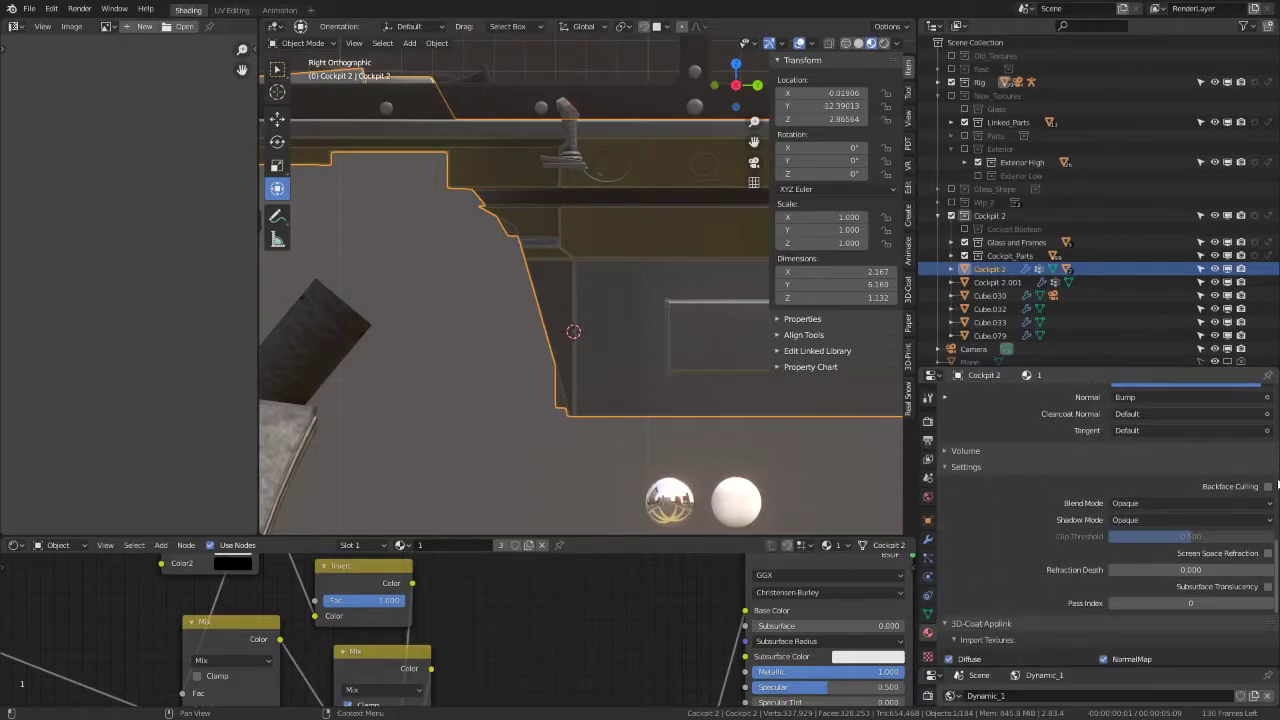
{"action": "left_click", "coordinate": [1269, 486]}
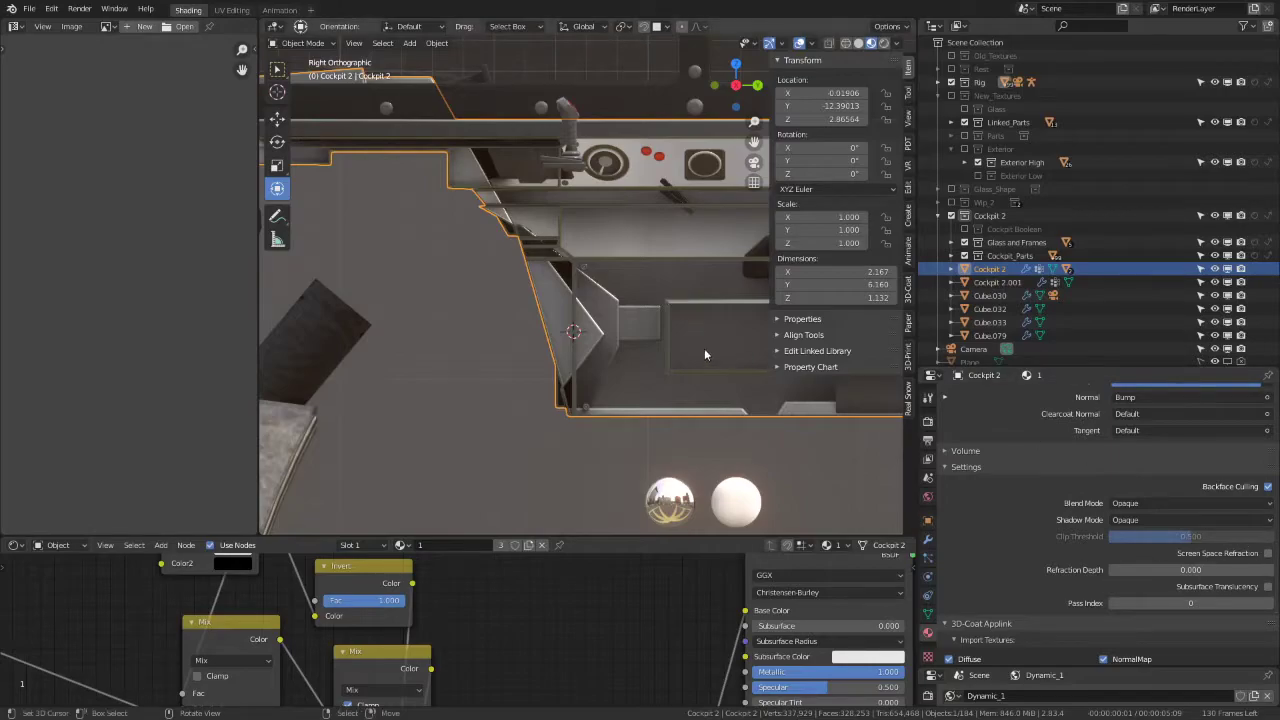
Step: Enable Backface Culling on Cockpit 2's second material slot as well
{"action": "scroll", "coordinate": [1142, 524], "scroll_direction": "up", "scroll_amount": 5}
{"action": "scroll", "coordinate": [1142, 524], "scroll_direction": "up", "scroll_amount": 8}
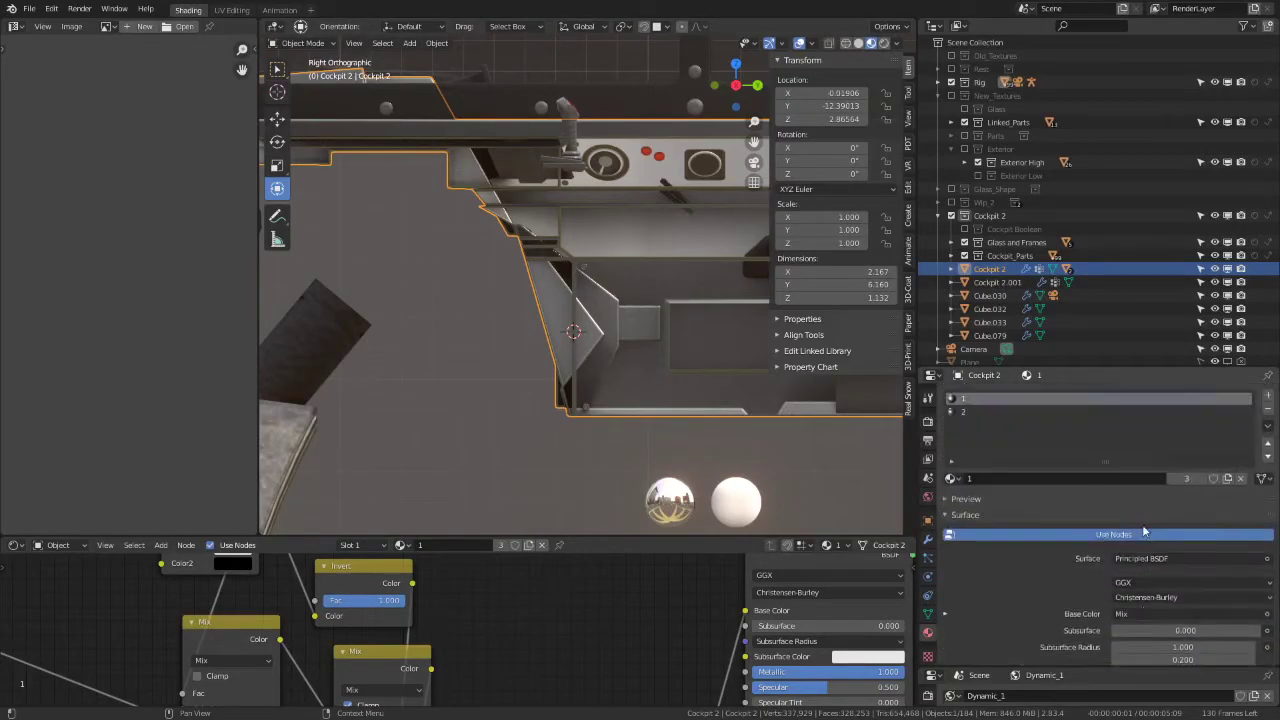
{"action": "left_click", "coordinate": [1024, 410]}
{"action": "scroll", "coordinate": [998, 477], "scroll_direction": "down", "scroll_amount": 8}
{"action": "scroll", "coordinate": [1060, 615], "scroll_direction": "down", "scroll_amount": 5}
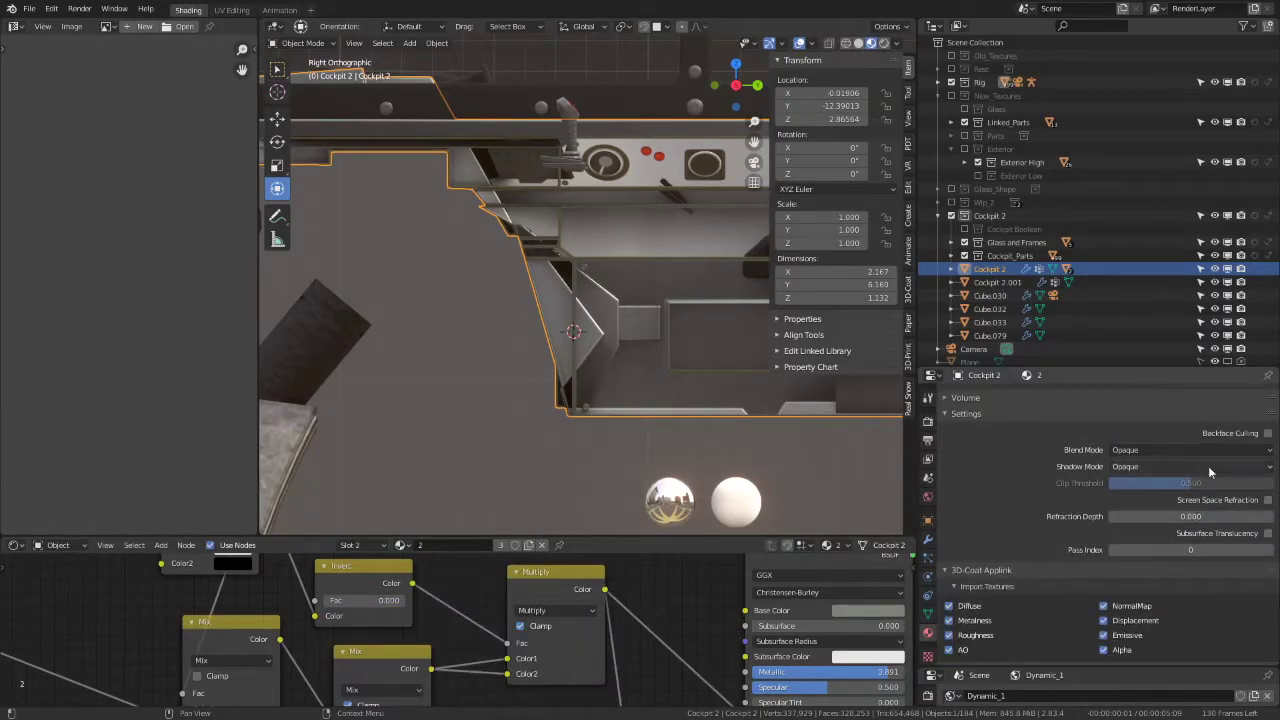
{"action": "left_click", "coordinate": [1267, 434]}
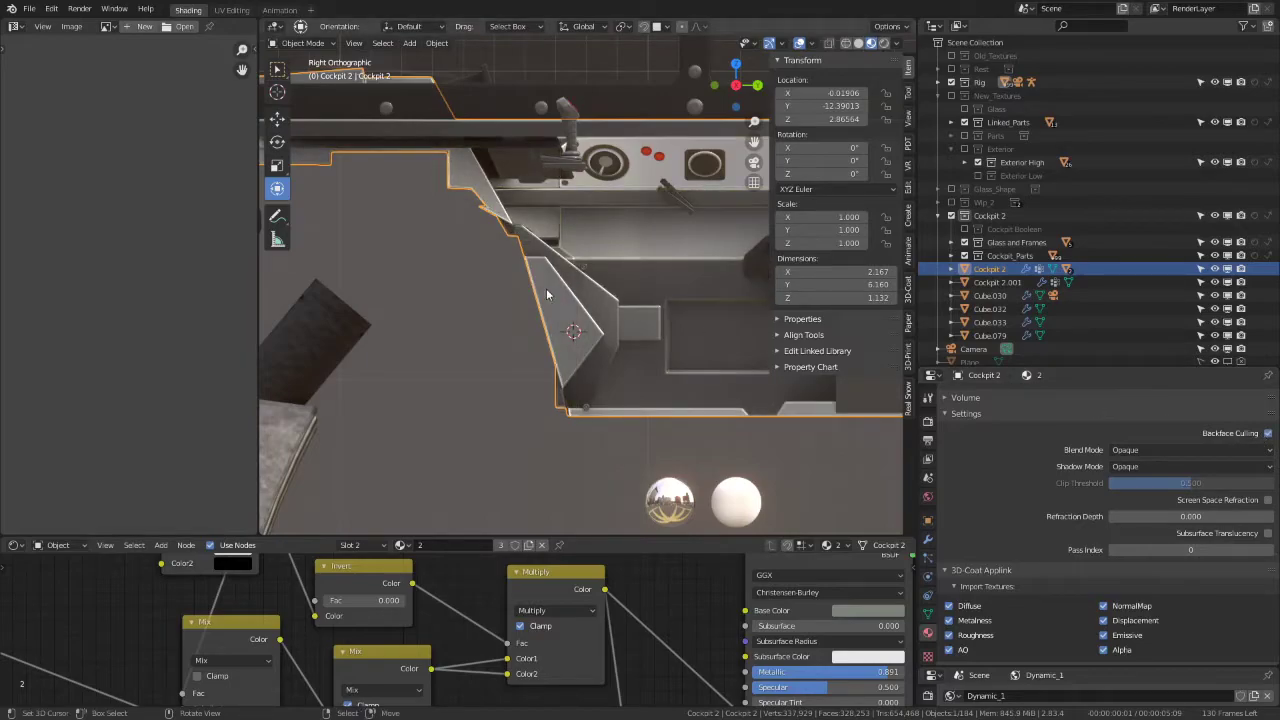
{"action": "key", "text": "ctrl+space"}
Step: Move the rod piece Cube.079 into the bracket from the right side view
{"action": "left_click", "coordinate": [695, 436]}
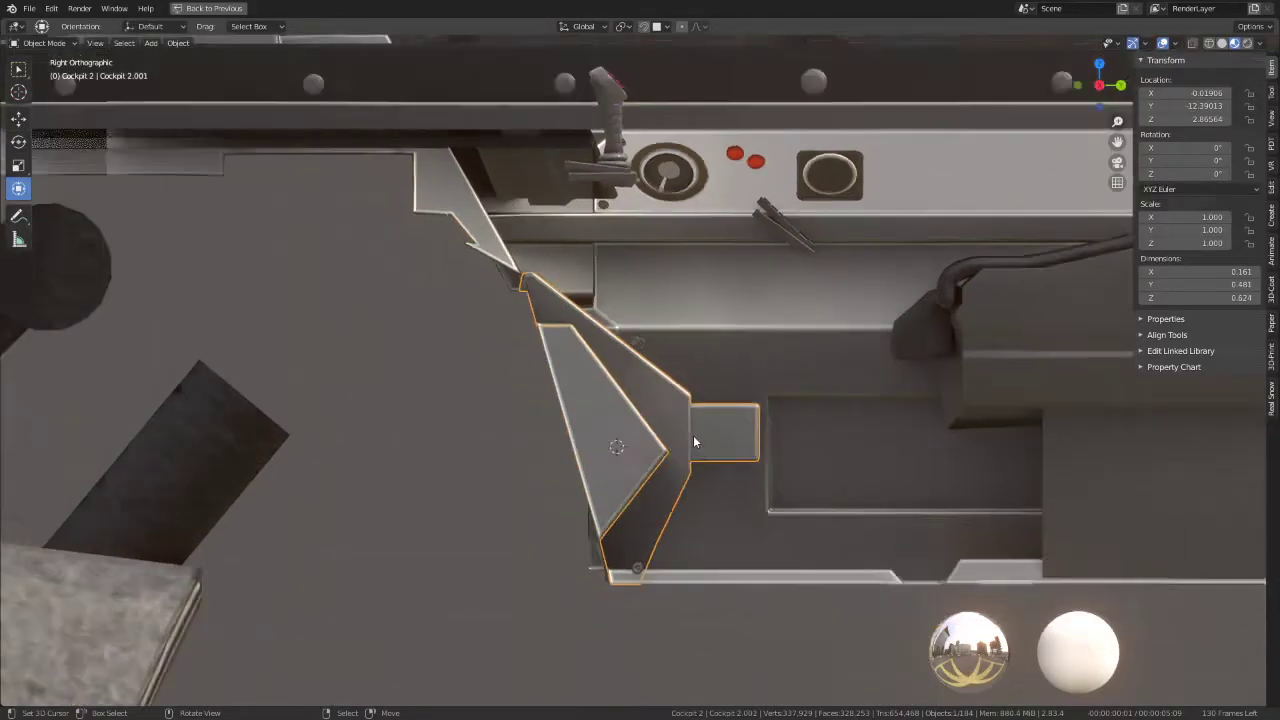
{"action": "mouse_move", "coordinate": [693, 435]}
{"action": "middle_mouse_down"}
{"action": "mouse_move", "coordinate": [643, 474]}
{"action": "mouse_move", "coordinate": [599, 430]}
{"action": "mouse_move", "coordinate": [576, 437]}
{"action": "middle_mouse_up"}
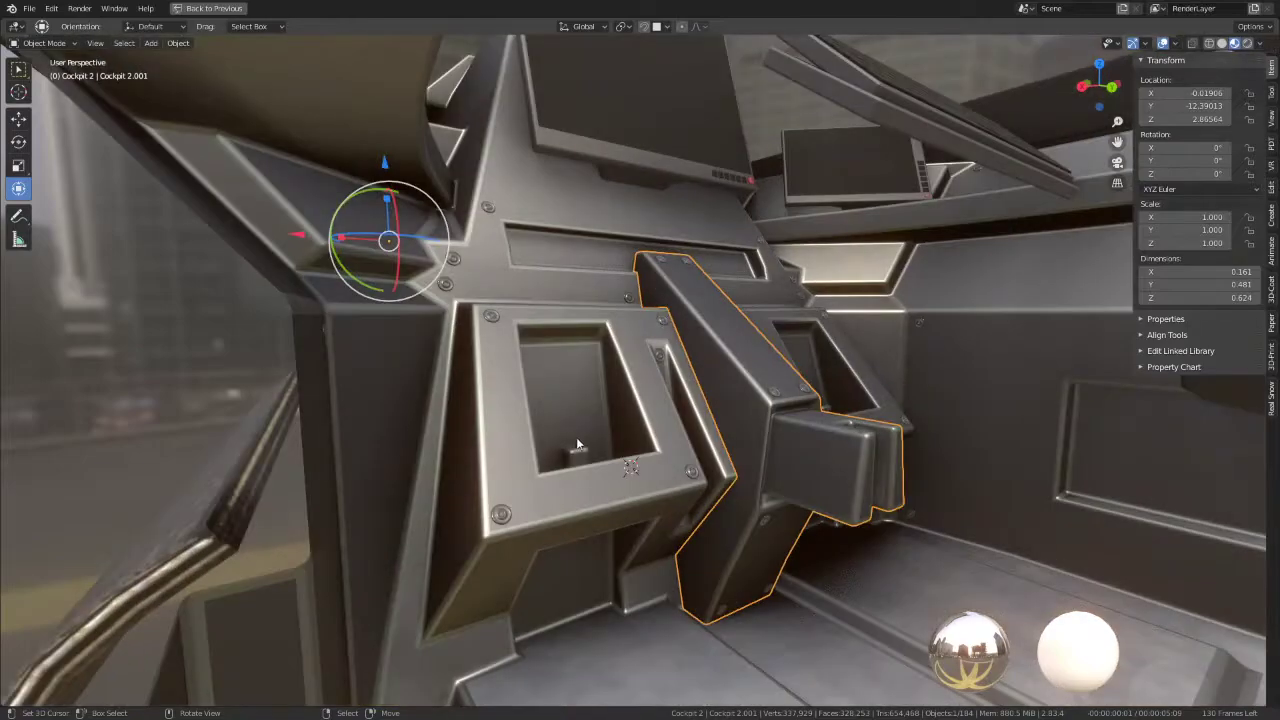
{"action": "left_click", "coordinate": [574, 456]}
{"action": "key", "text": "KP_3"}
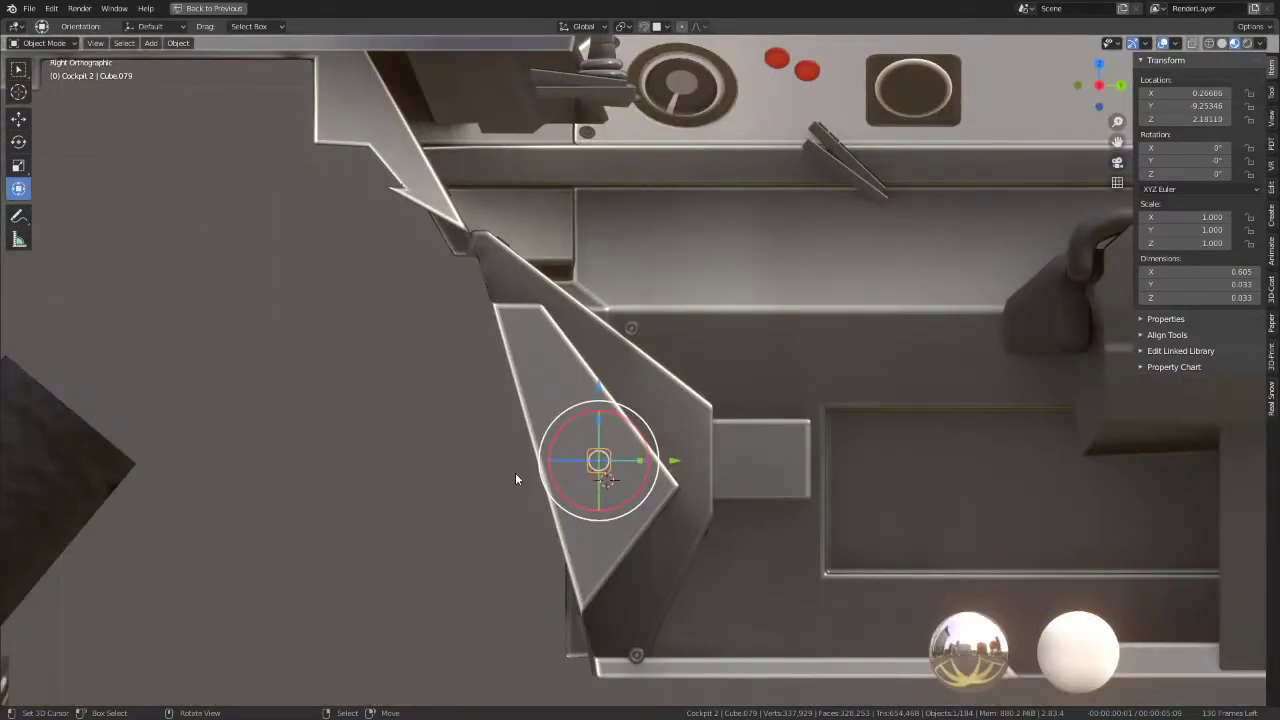
{"action": "key", "text": "g"}
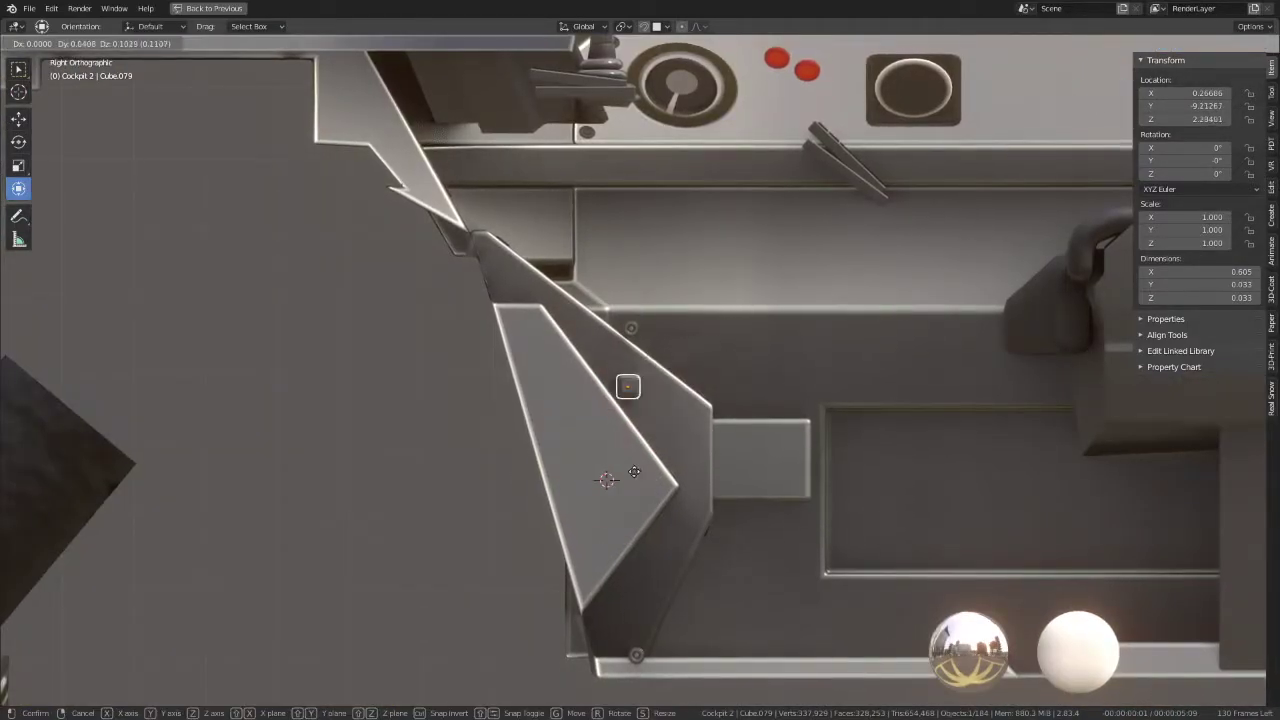
{"action": "left_click", "coordinate": [634, 474]}
Step: Refine the rod's slot position from the top view, then place a linked duplicate beside it
{"action": "key", "text": "KP_7"}
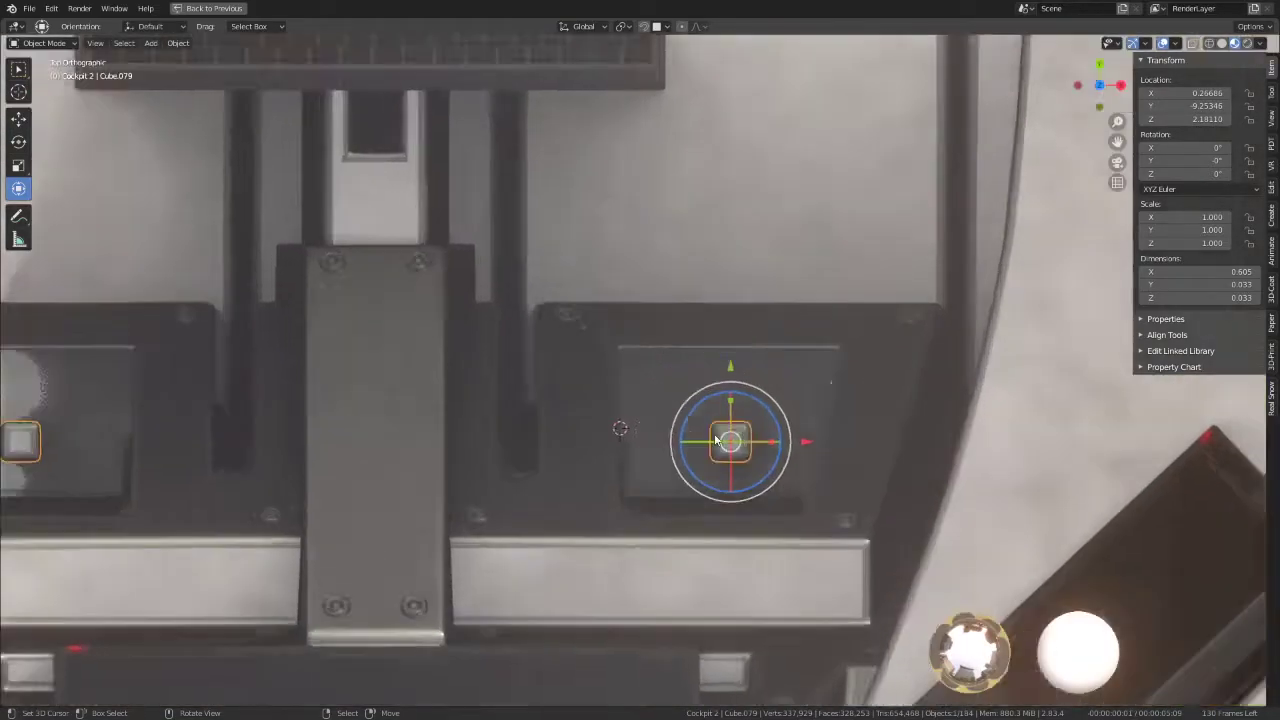
{"action": "scroll", "coordinate": [716, 440], "scroll_direction": "up", "scroll_amount": 3}
{"action": "key", "text": "g"}
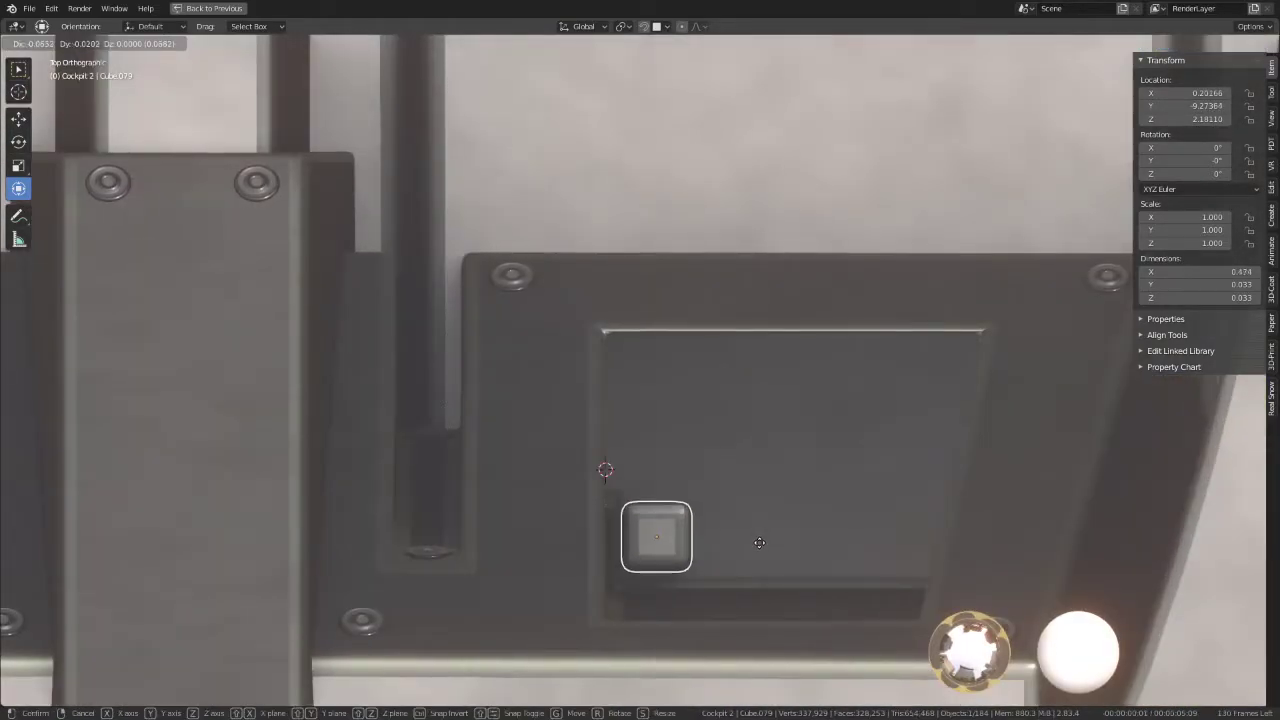
{"action": "left_click", "coordinate": [741, 550]}
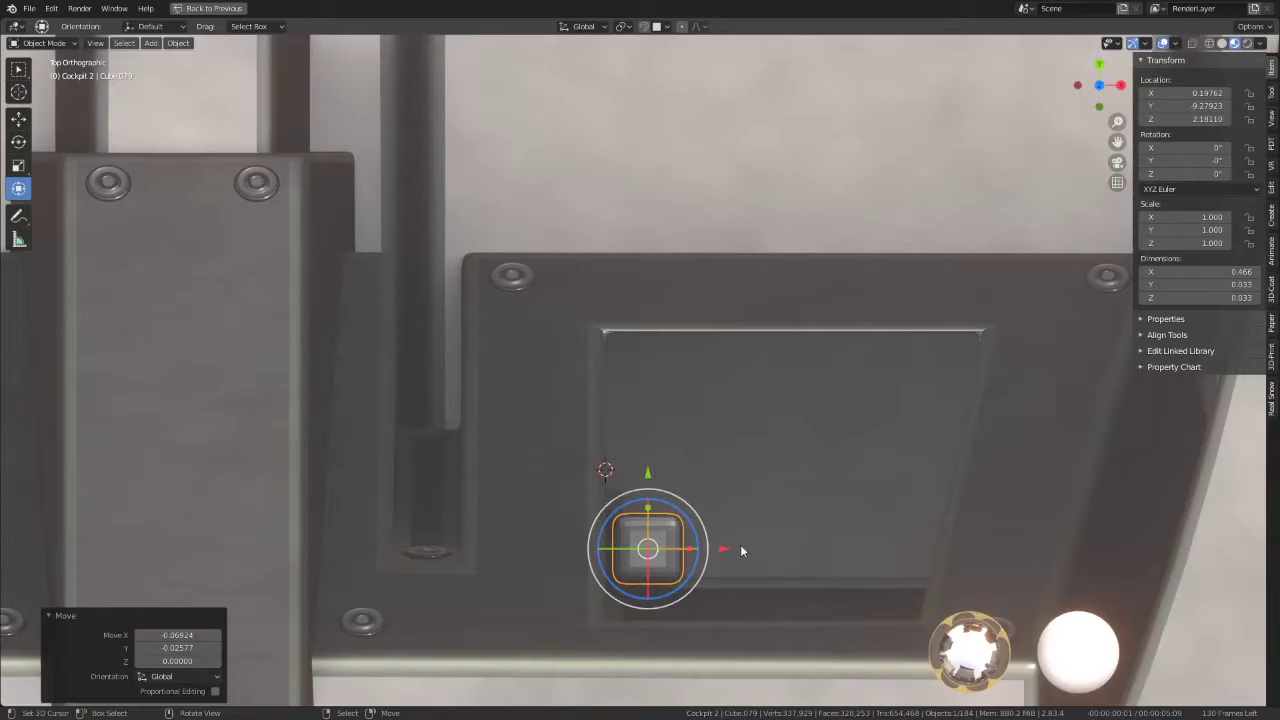
{"action": "scroll", "coordinate": [740, 550], "scroll_direction": "down", "scroll_amount": 2}
{"action": "scroll", "coordinate": [740, 550], "scroll_direction": "down", "scroll_amount": 3}
{"action": "mouse_move", "coordinate": [741, 548]}
{"action": "middle_mouse_down"}
{"action": "mouse_move", "coordinate": [621, 412]}
{"action": "mouse_move", "coordinate": [707, 339]}
{"action": "mouse_move", "coordinate": [674, 389]}
{"action": "middle_mouse_up"}
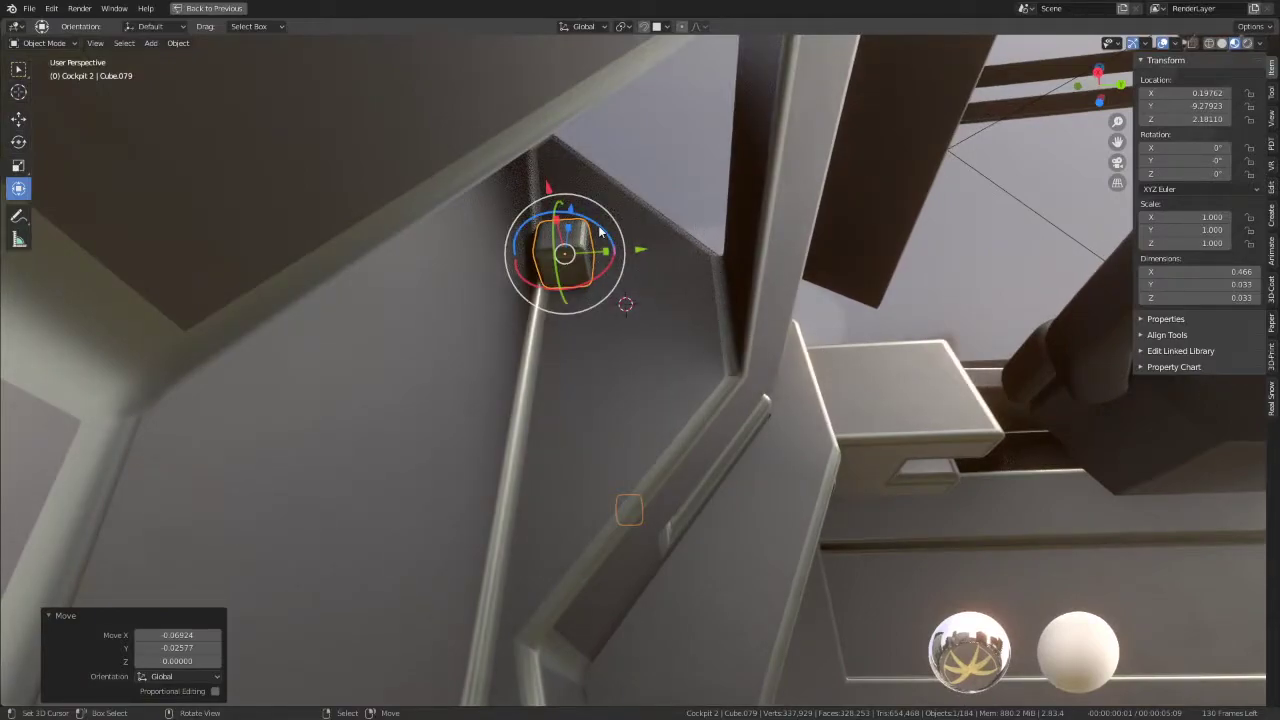
{"action": "mouse_move", "coordinate": [600, 232]}
{"action": "middle_mouse_down"}
{"action": "mouse_move", "coordinate": [697, 418]}
{"action": "mouse_move", "coordinate": [726, 411]}
{"action": "middle_mouse_up"}
{"action": "key", "text": "alt+d"}
{"action": "left_click", "coordinate": [634, 434]}
Step: Select the rod copy's end face in face-select Edit Mode
{"action": "middle_click_drag", "start_coordinate": [634, 434], "coordinate": [600, 457]}
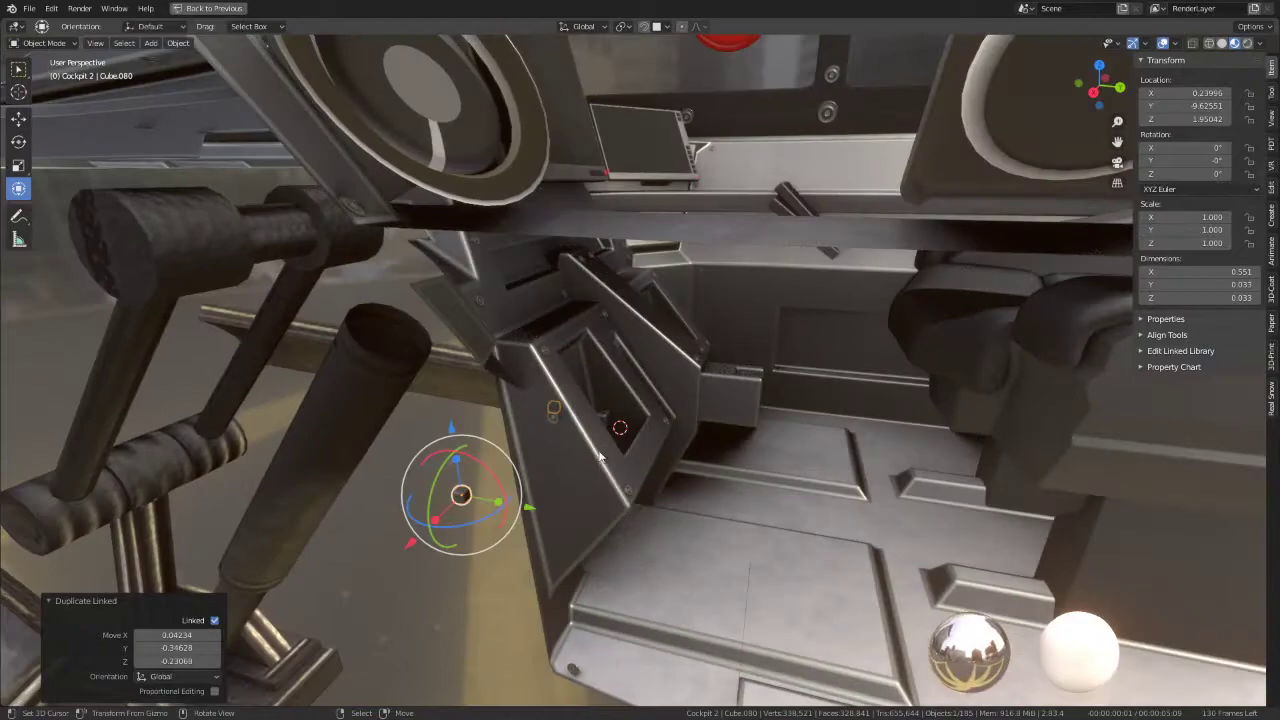
{"action": "key", "text": "Tab"}
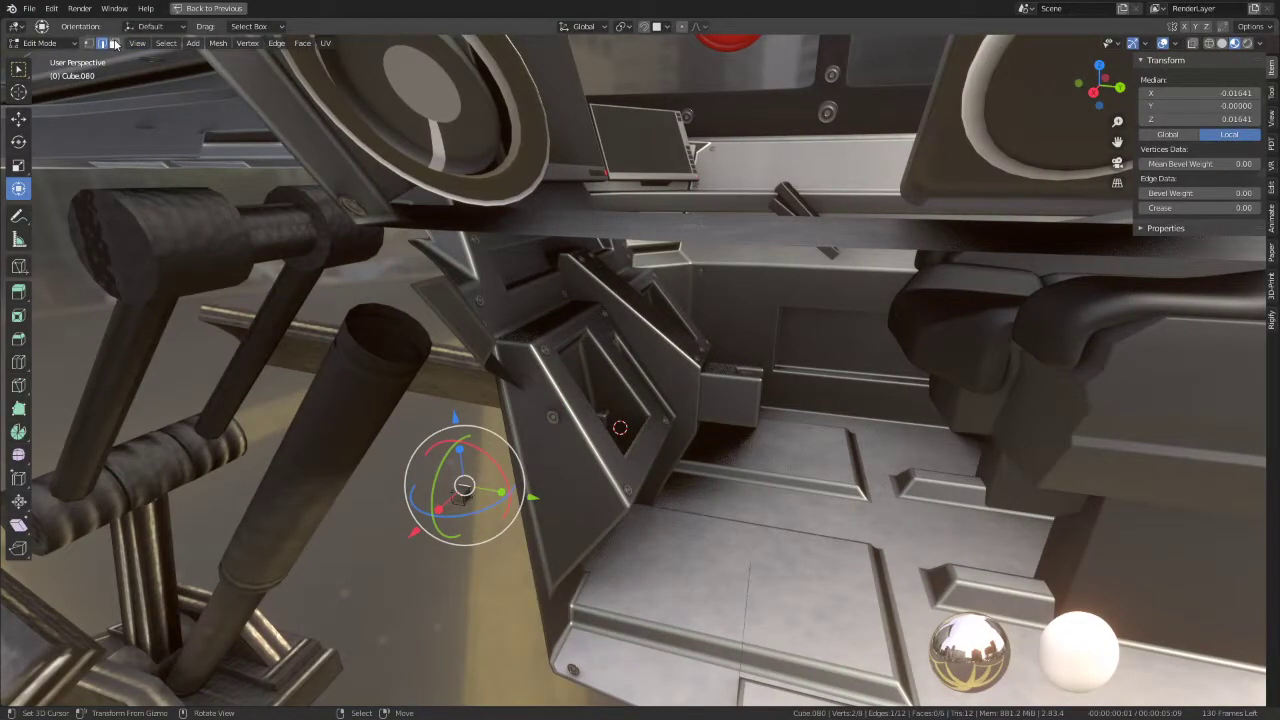
{"action": "left_click", "coordinate": [114, 43]}
{"action": "left_click", "coordinate": [458, 493]}
{"action": "key", "text": "Tab"}
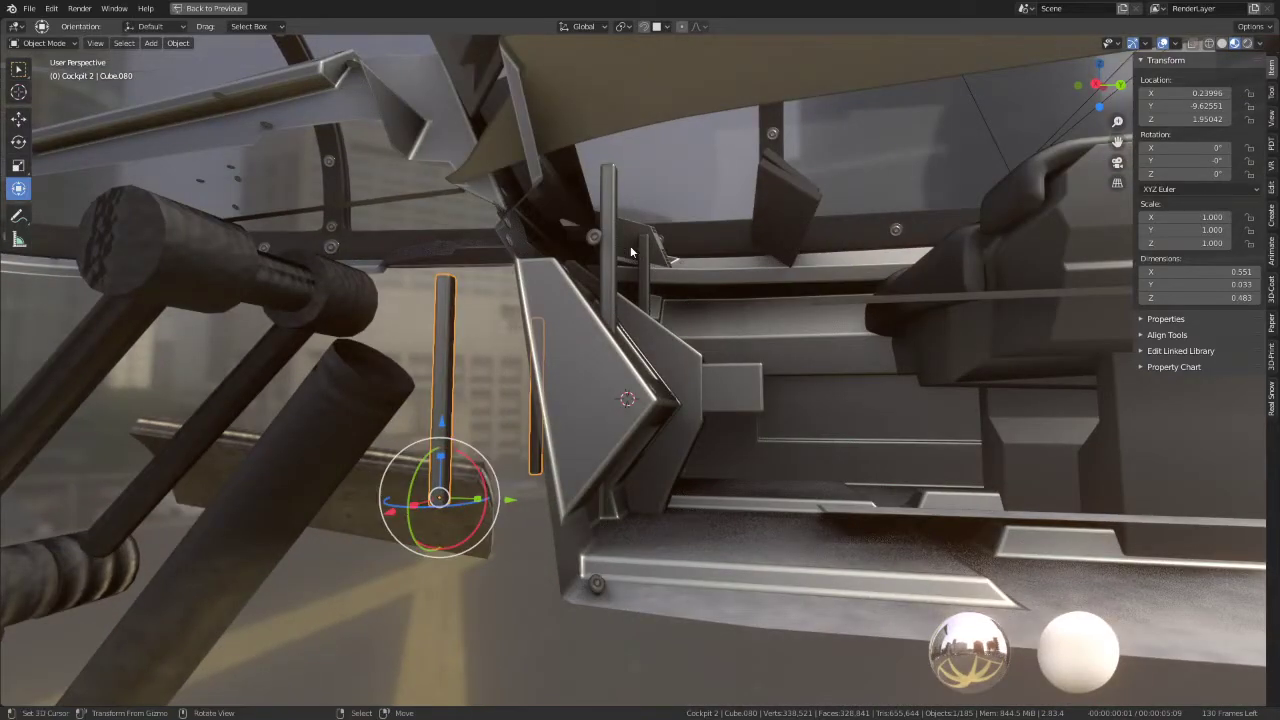
Step: Rotate Cube.079 about -49.9° on X in the right side view
{"action": "left_click", "coordinate": [610, 240]}
{"action": "key", "text": "KP_3"}
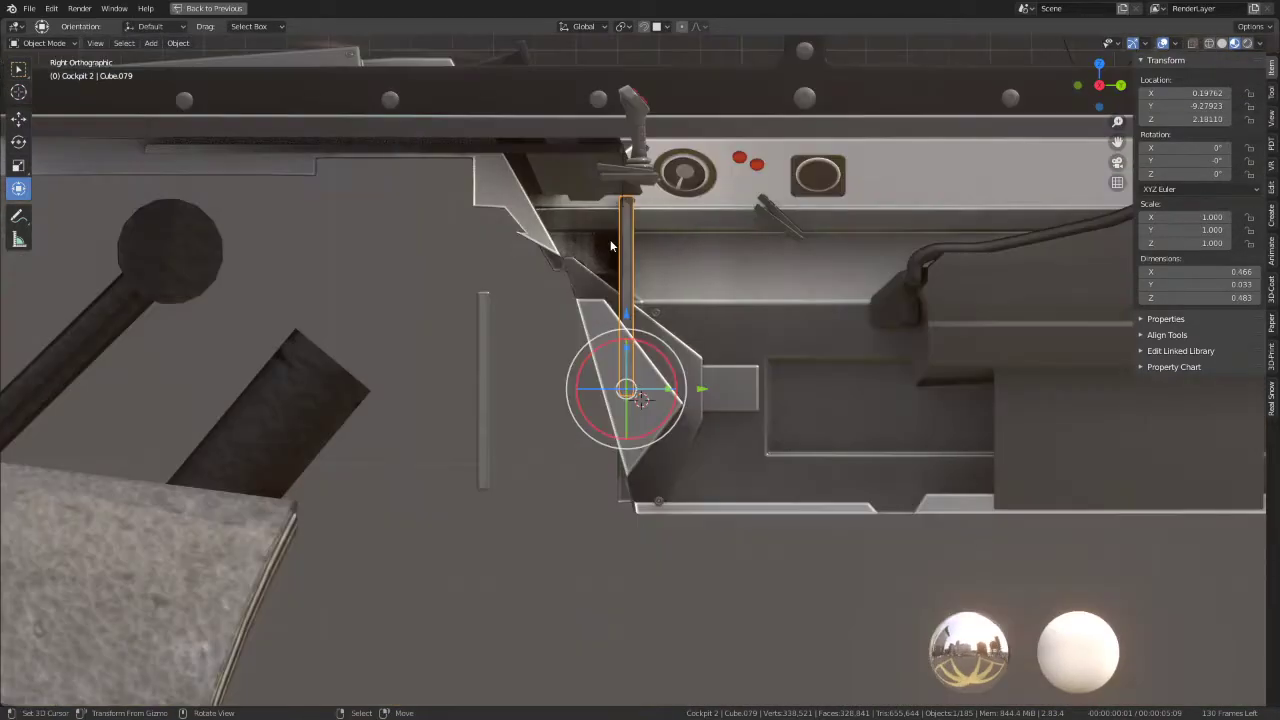
{"action": "middle_click_drag", "start_coordinate": [745, 303], "coordinate": [699, 322], "text": "shift"}
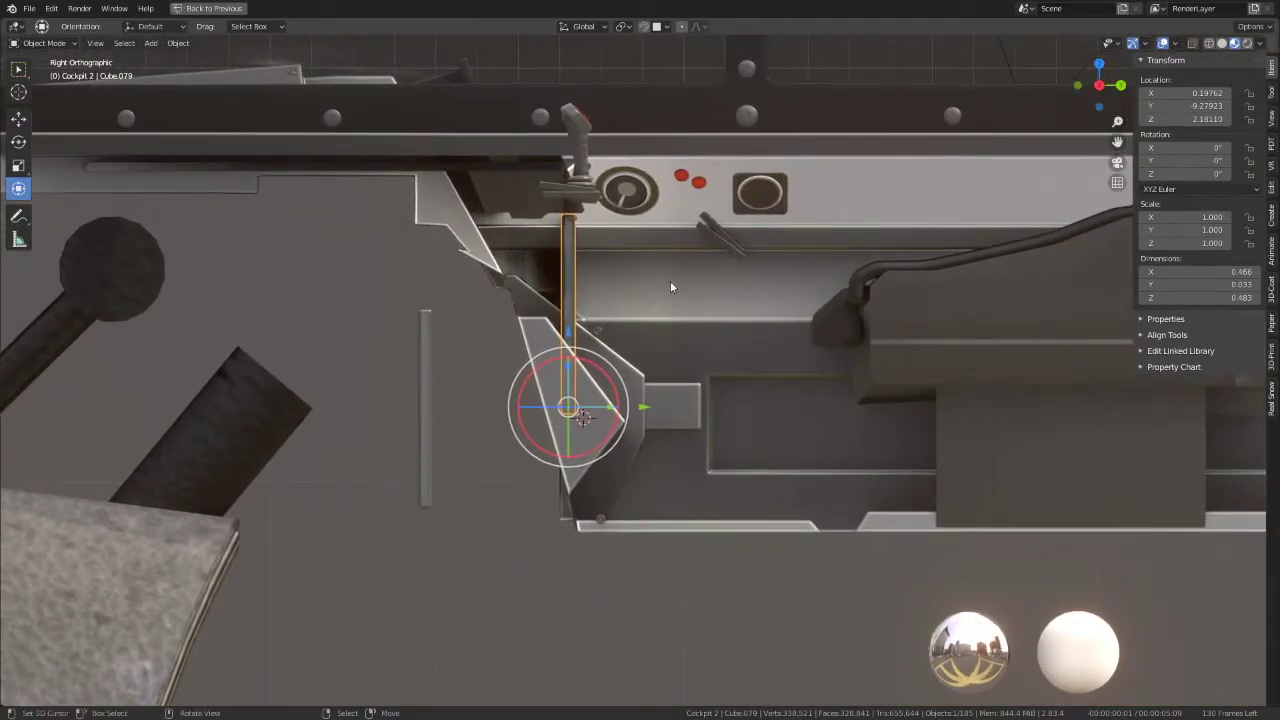
{"action": "key", "text": "r"}
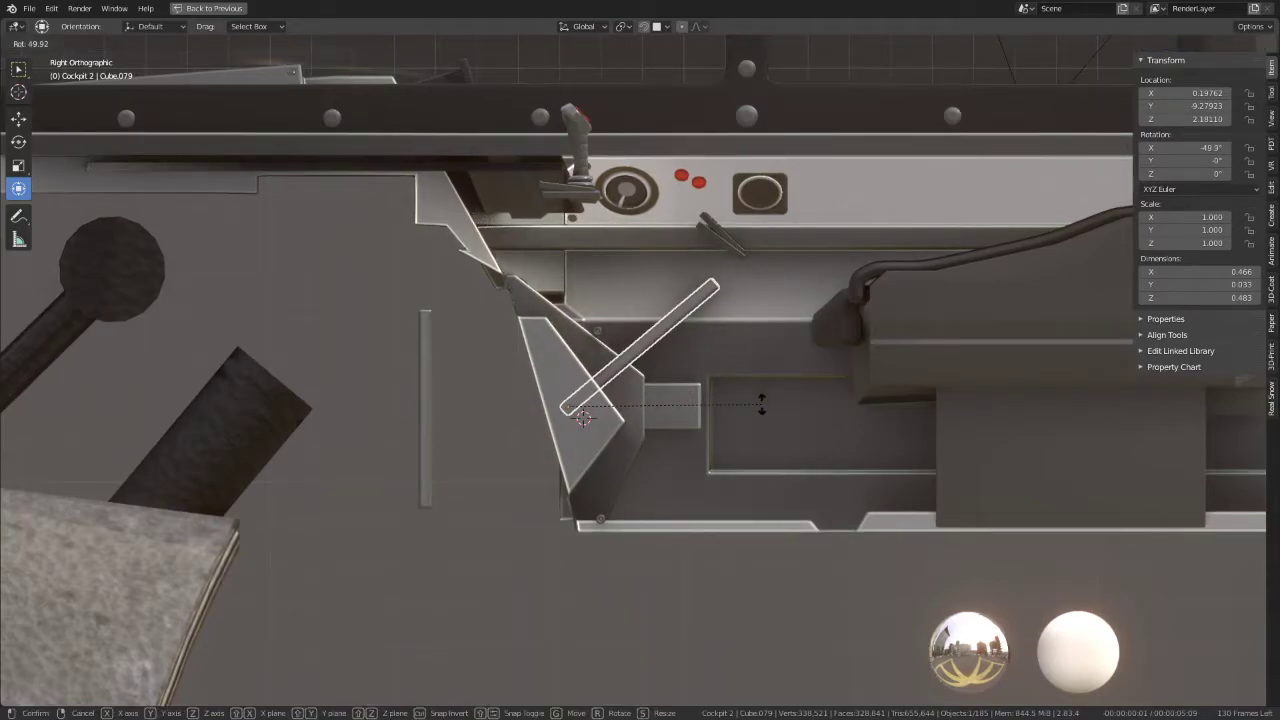
{"action": "left_click", "coordinate": [762, 403]}
{"action": "mouse_move", "coordinate": [762, 403]}
{"action": "middle_mouse_down"}
{"action": "mouse_move", "coordinate": [667, 358]}
{"action": "mouse_move", "coordinate": [715, 327]}
{"action": "mouse_move", "coordinate": [703, 307]}
{"action": "mouse_move", "coordinate": [658, 316]}
{"action": "middle_mouse_up"}
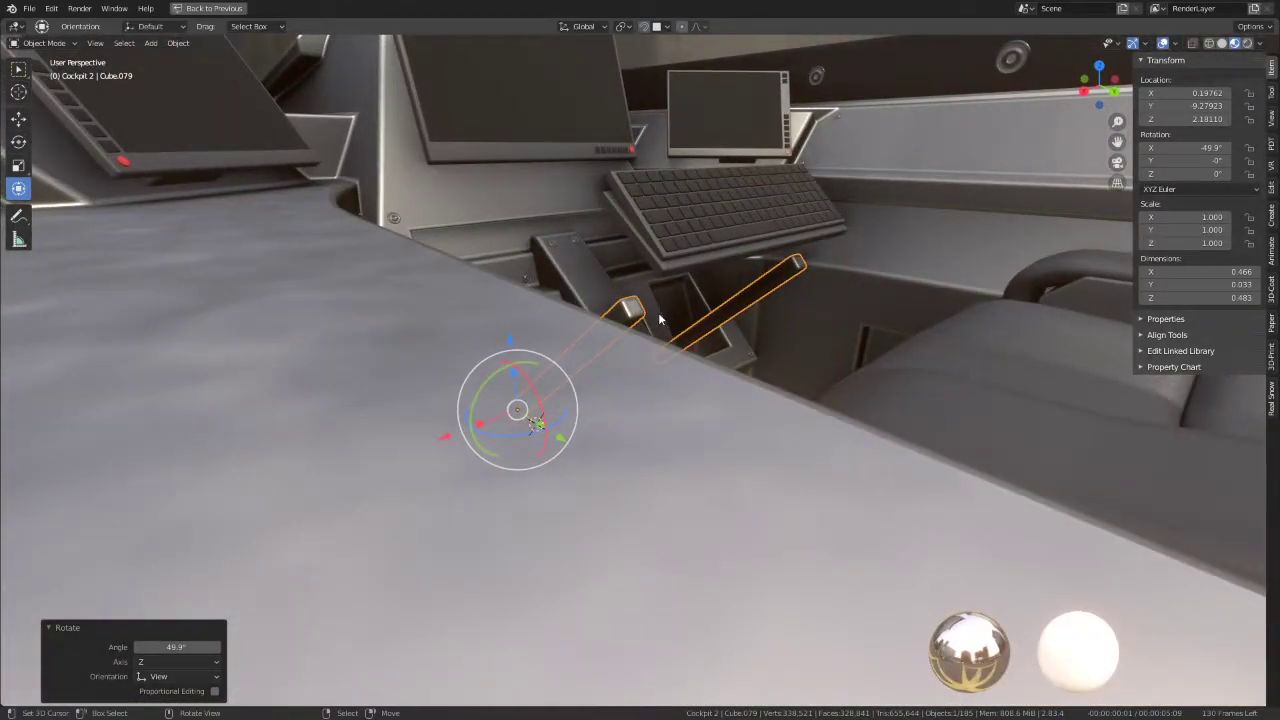
{"action": "key", "text": "KP_3"}
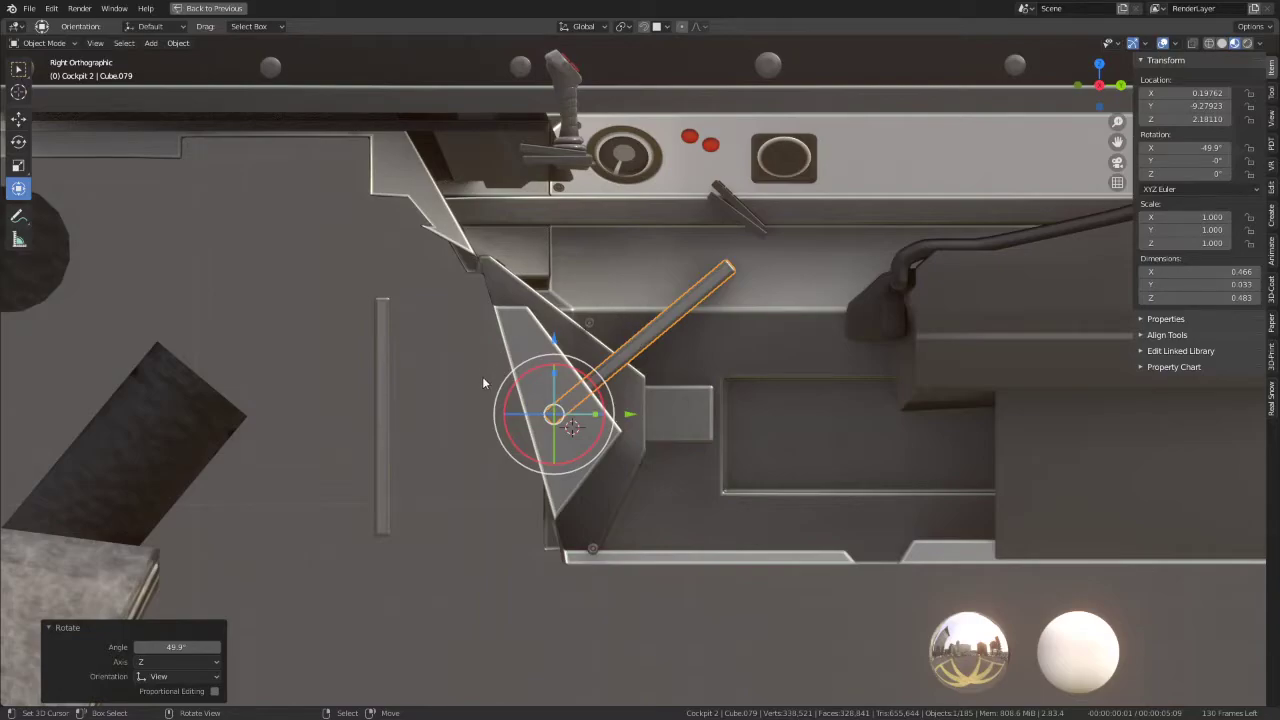
Step: Shorten the upright rod Cube.080 by lowering its top face
{"action": "left_click", "coordinate": [388, 349]}
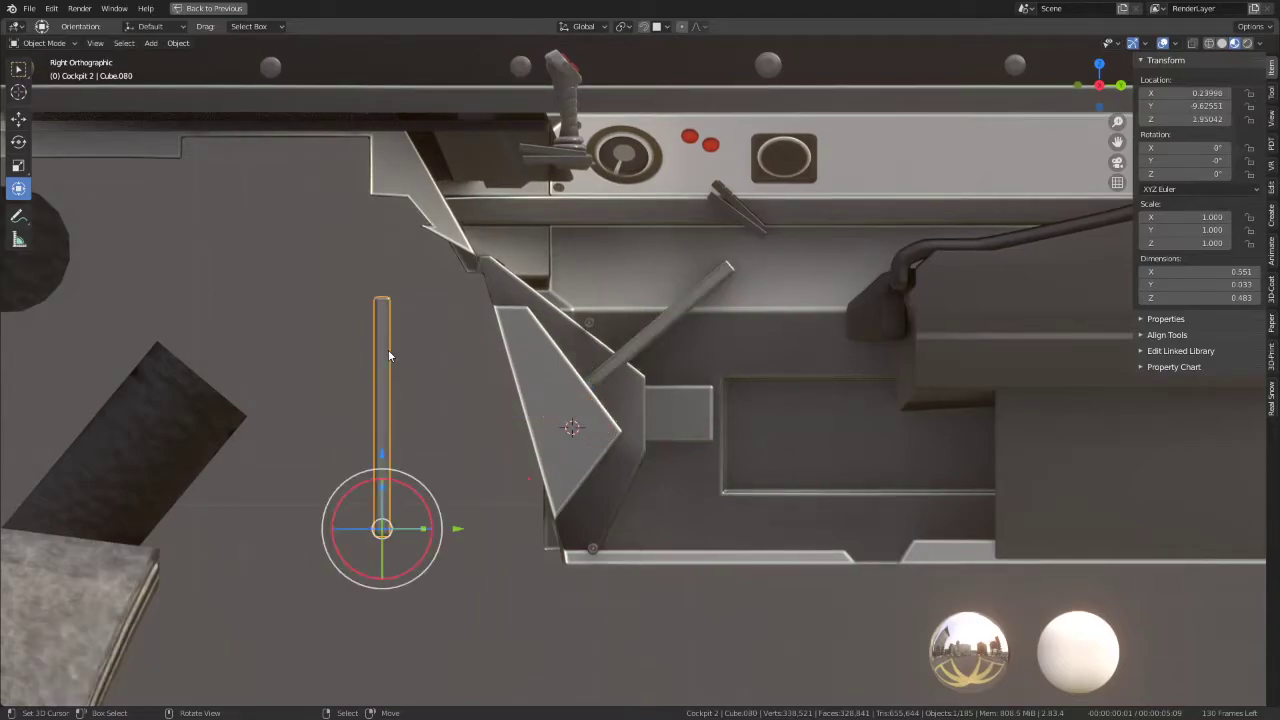
{"action": "key", "text": "Tab"}
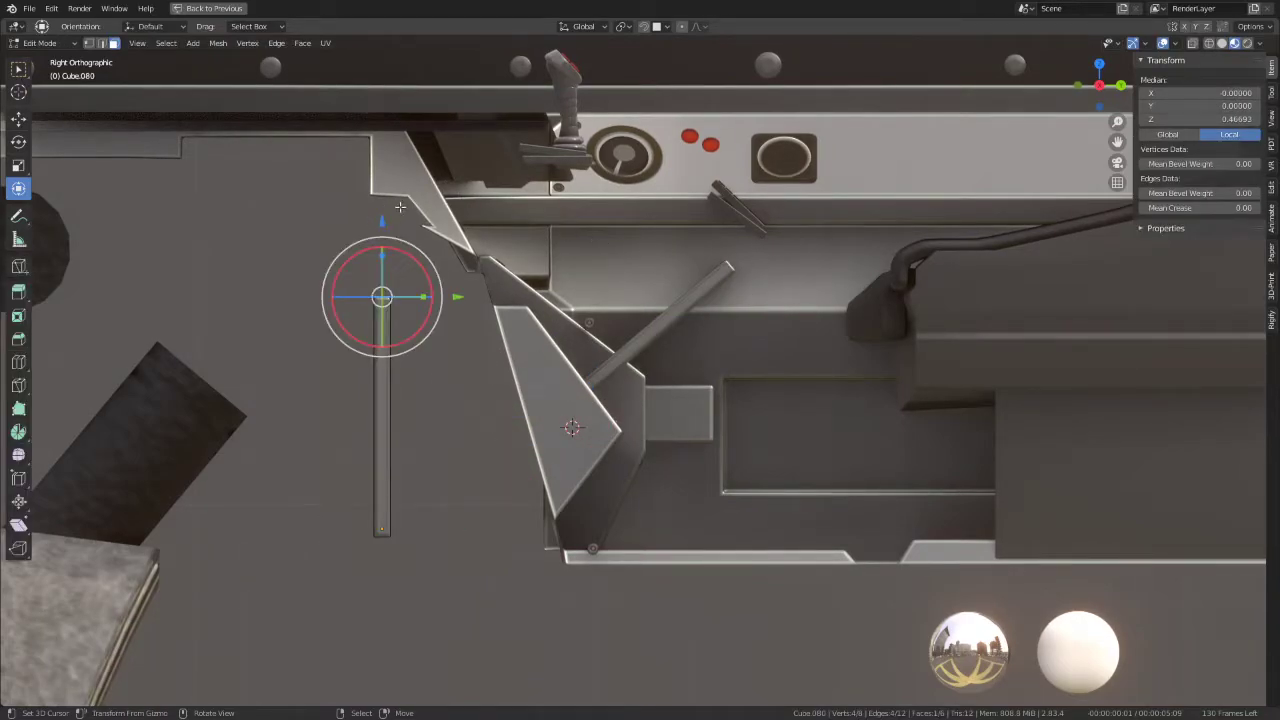
{"action": "left_click_drag", "start_coordinate": [384, 218], "coordinate": [386, 332]}
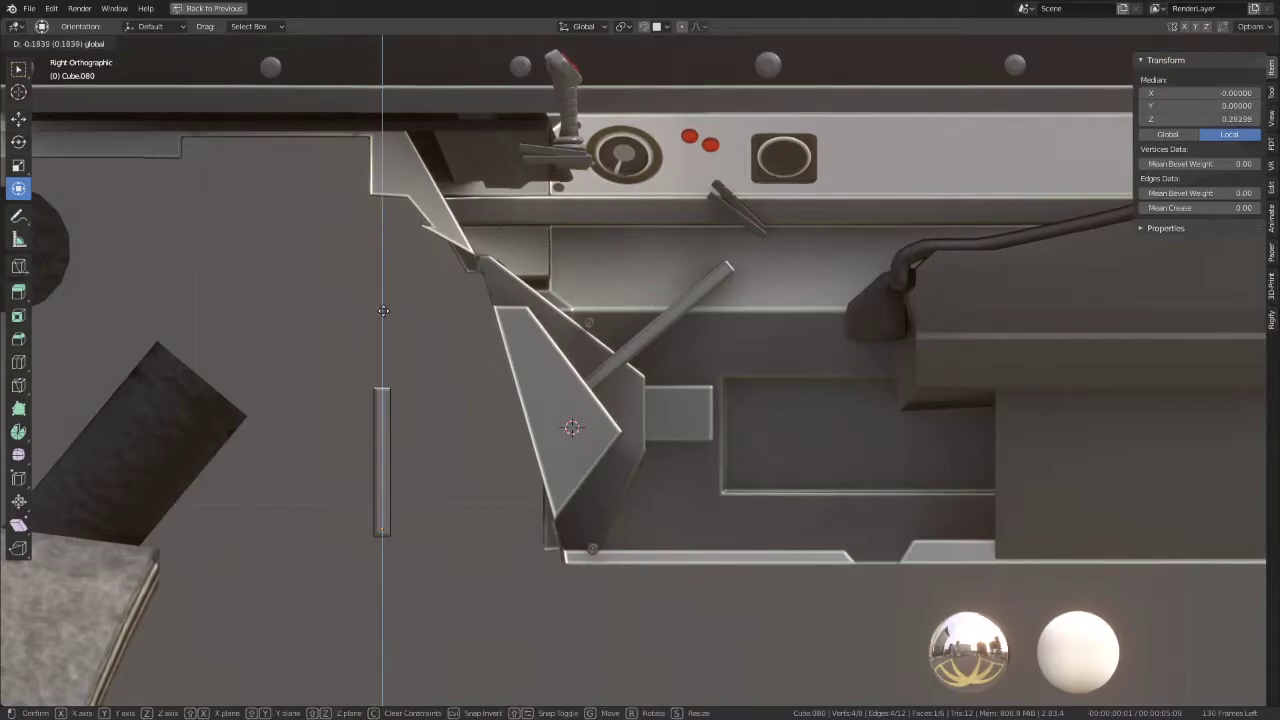
{"action": "key", "text": "Tab"}
Step: Place a linked copy of the angled lever at the lever's tip and rotate it
{"action": "left_click", "coordinate": [630, 358]}
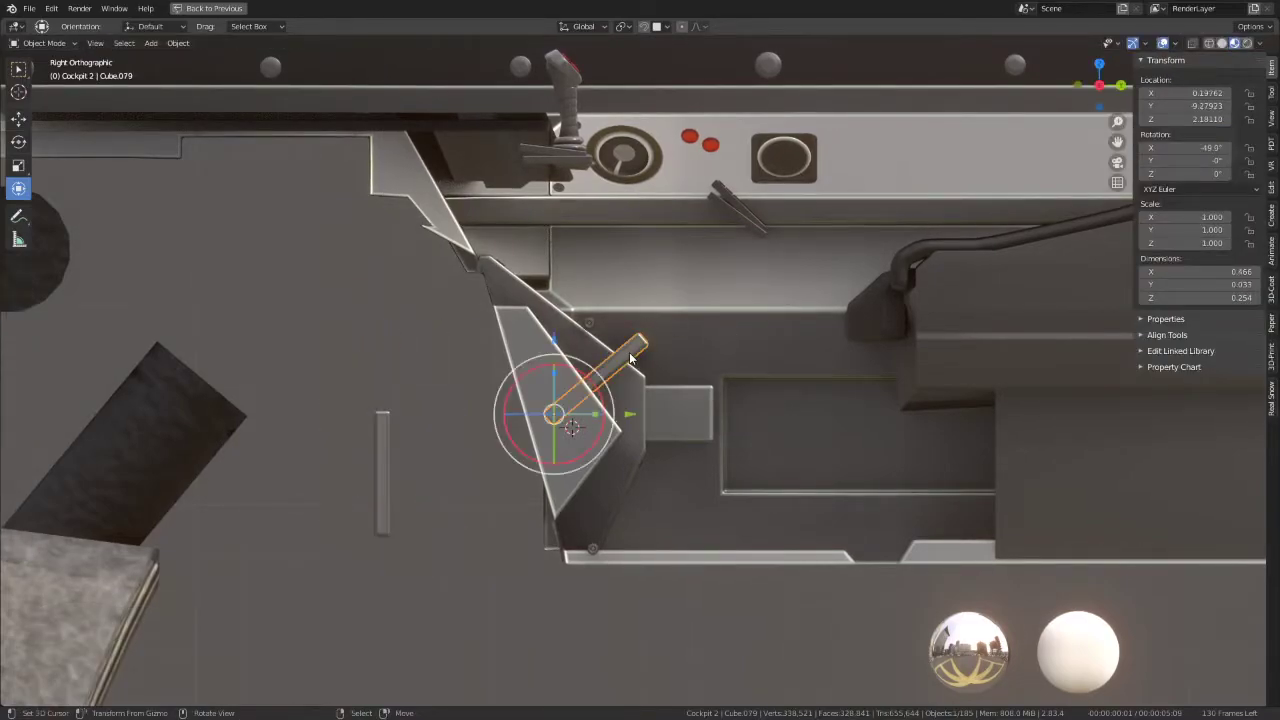
{"action": "key", "text": "alt+d"}
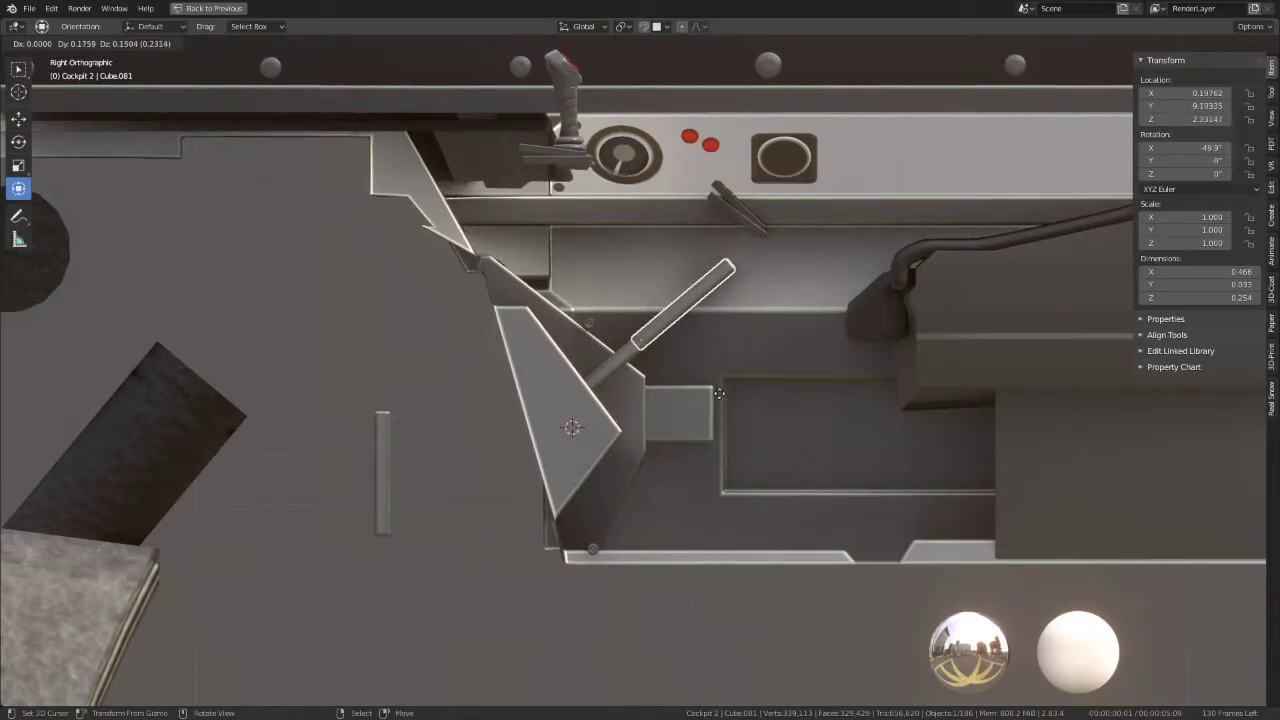
{"action": "left_click", "coordinate": [720, 398]}
{"action": "key", "text": "r"}
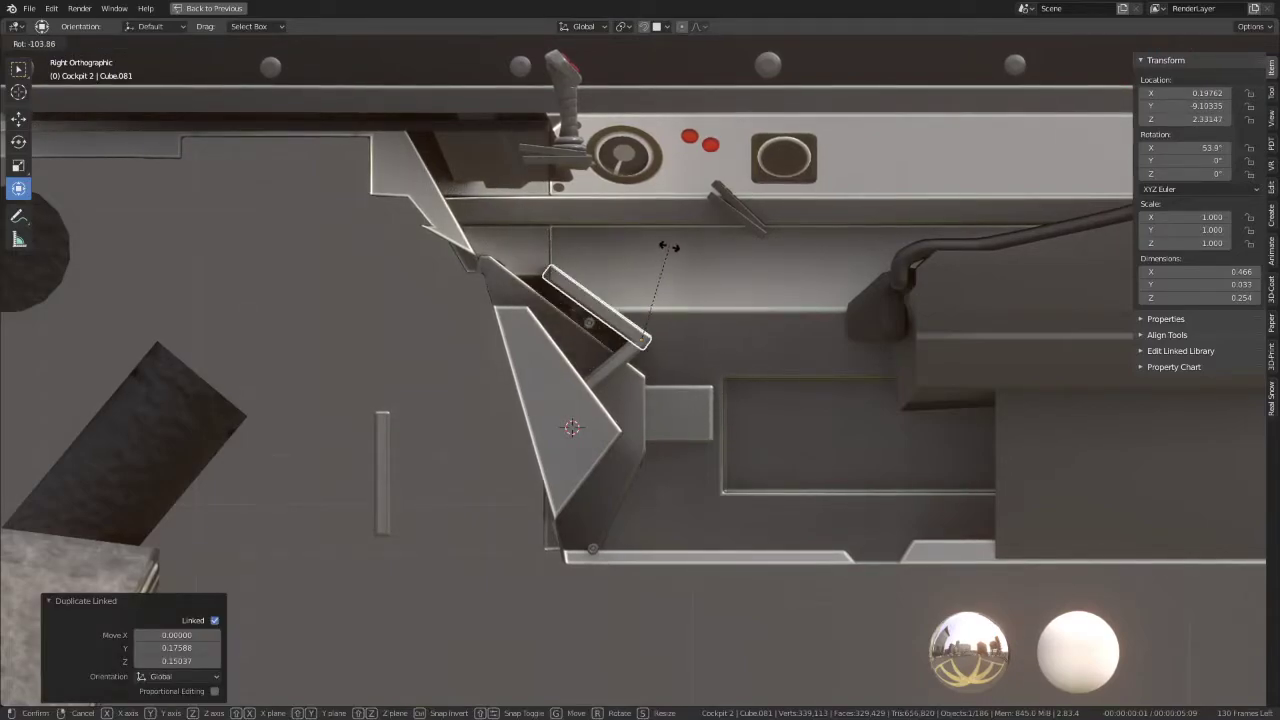
{"action": "left_click", "coordinate": [734, 266]}
{"action": "mouse_move", "coordinate": [723, 259]}
{"action": "middle_mouse_down"}
{"action": "mouse_move", "coordinate": [668, 299]}
{"action": "mouse_move", "coordinate": [671, 247]}
{"action": "middle_mouse_up"}
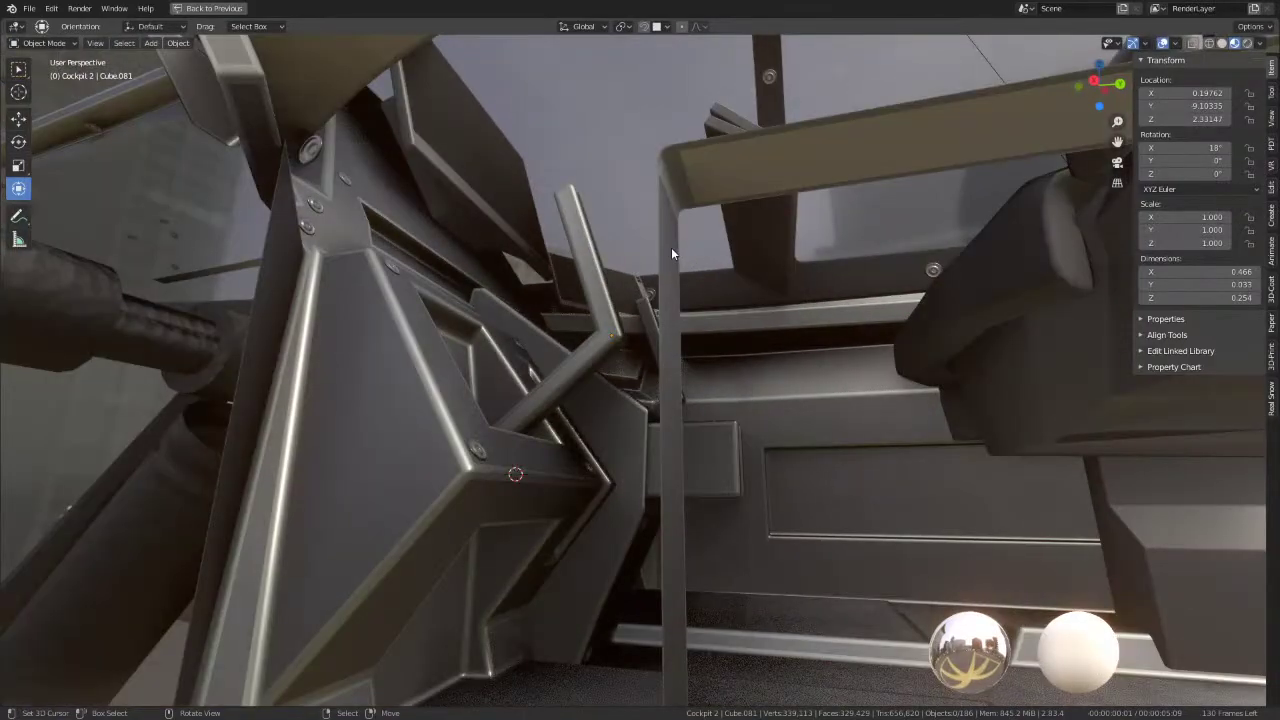
{"action": "key", "text": "KP_3"}
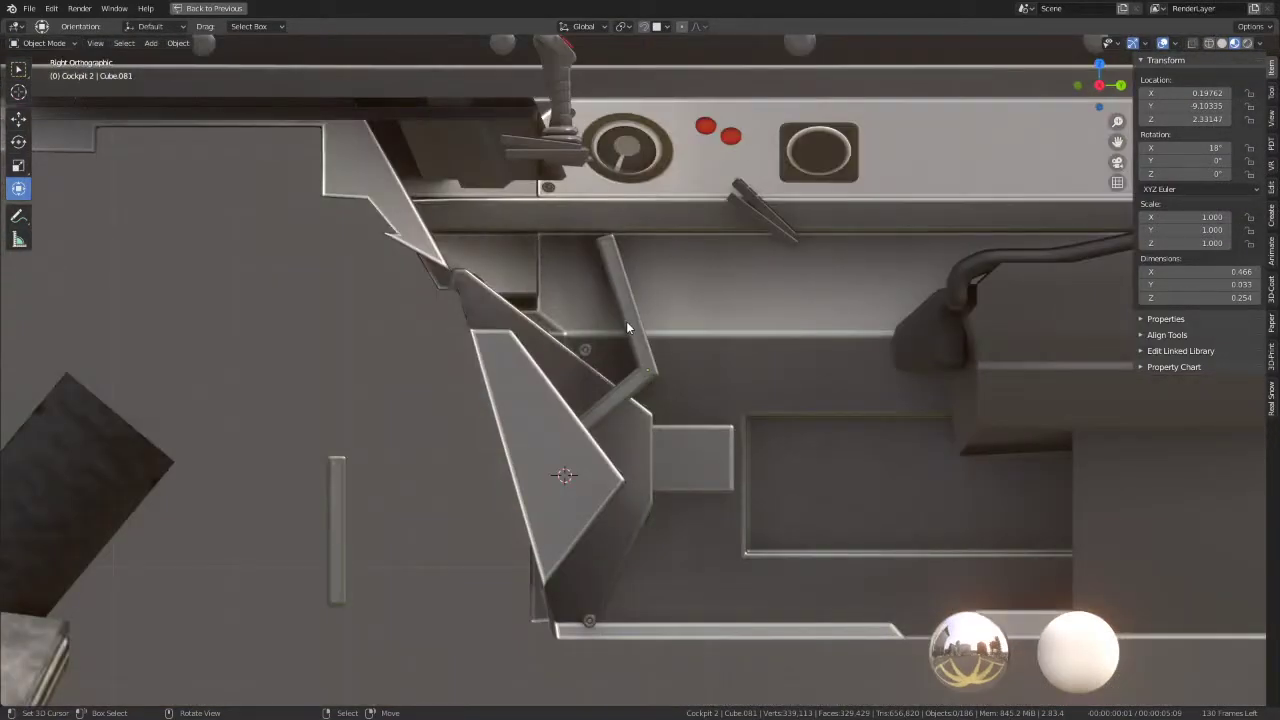
{"action": "key", "text": "r"}
{"action": "key", "text": "Escape"}
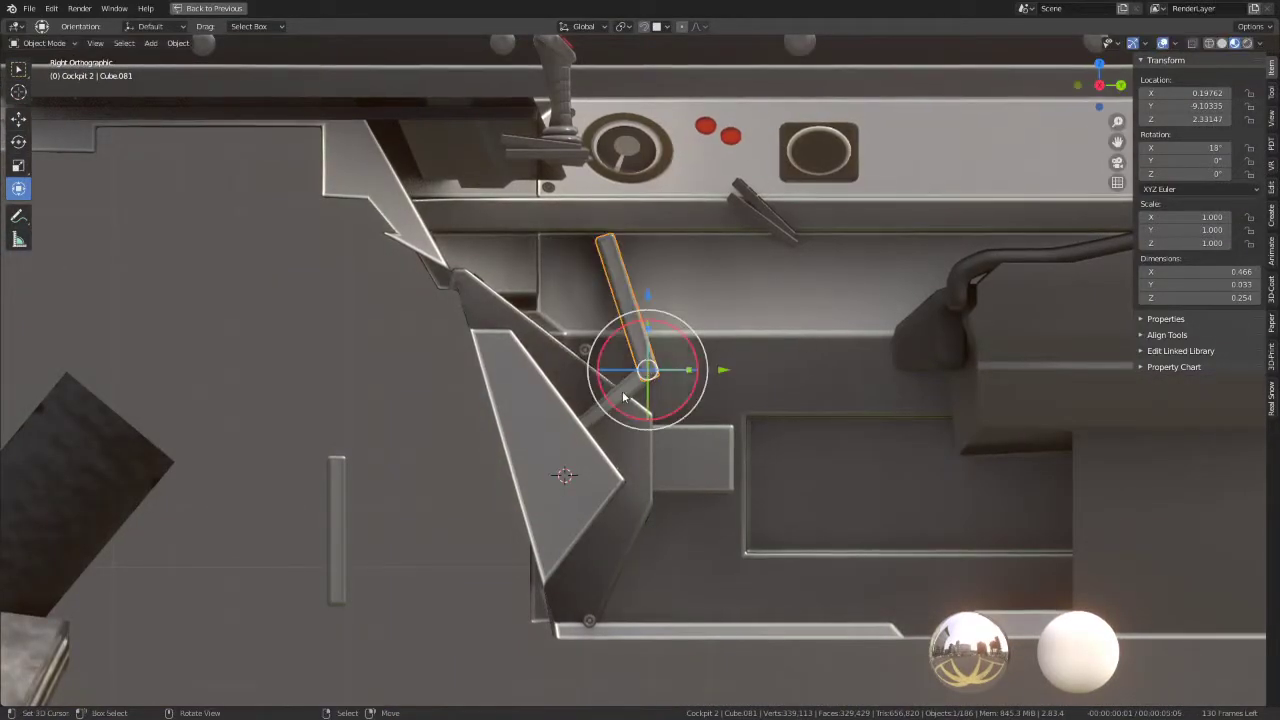
Step: Re-angle the lower lever to a diagonal
{"action": "left_click", "coordinate": [622, 391]}
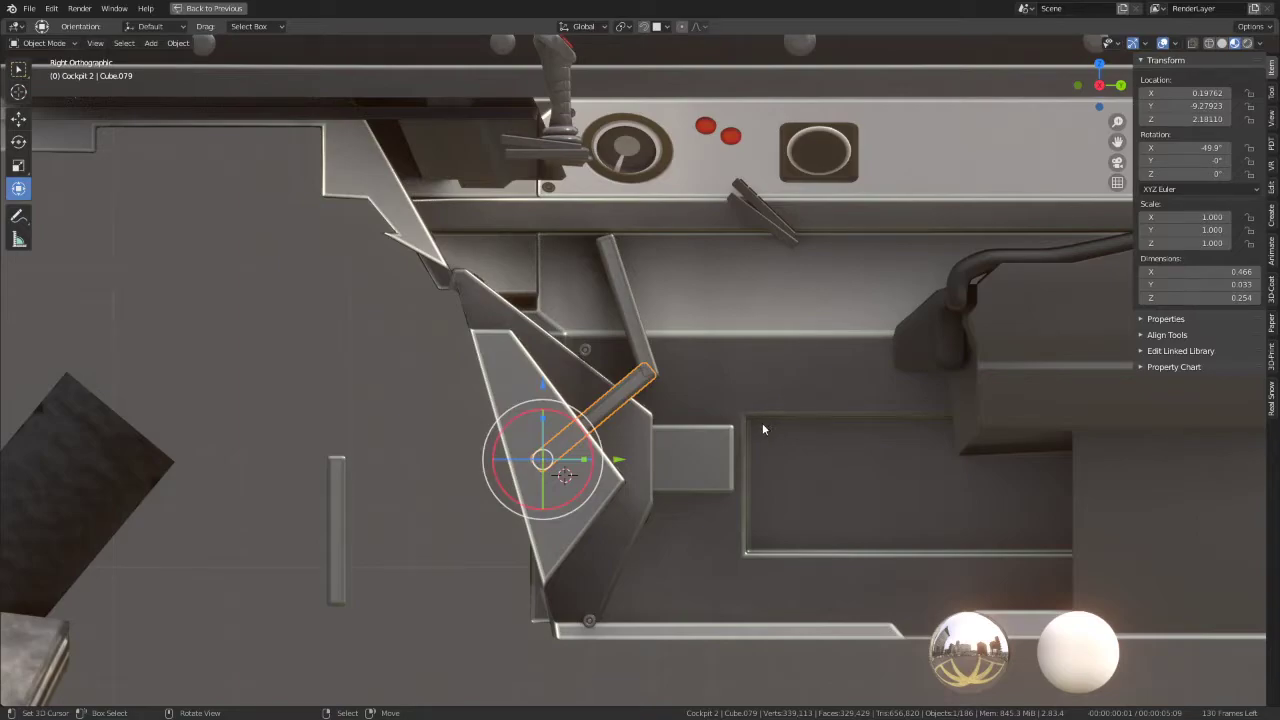
{"action": "key", "text": "r"}
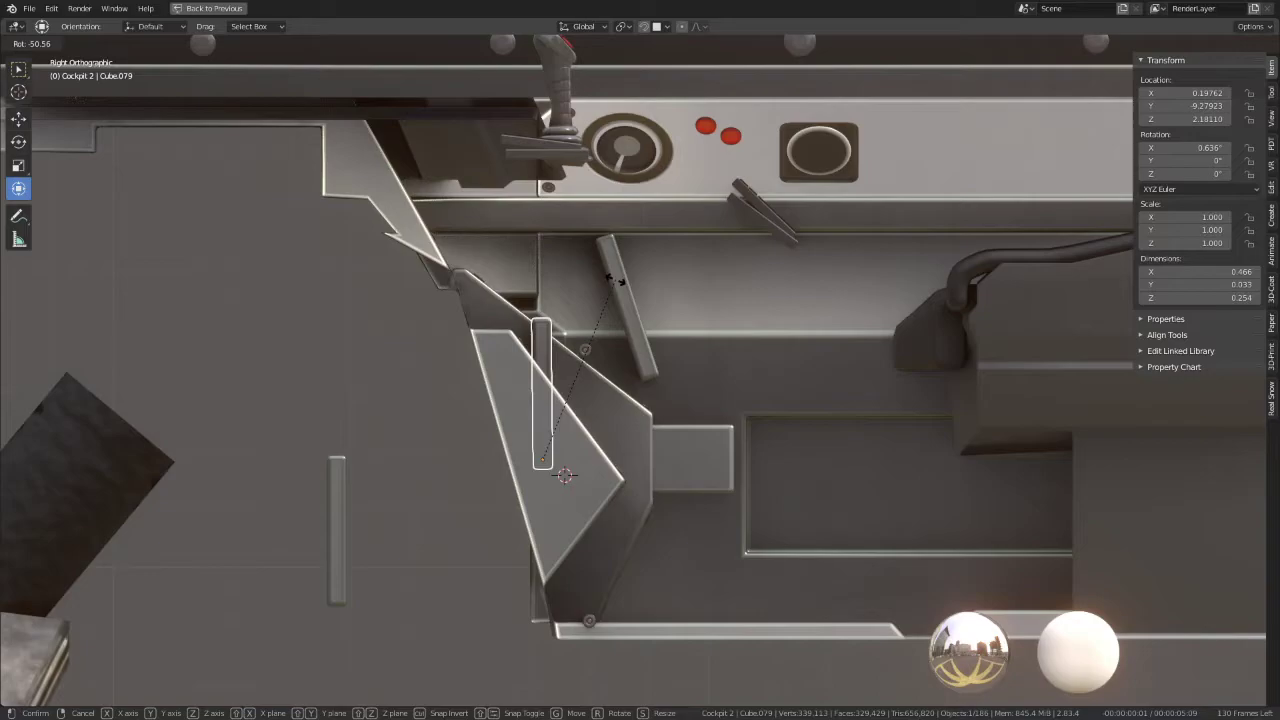
{"action": "left_click", "coordinate": [766, 356]}
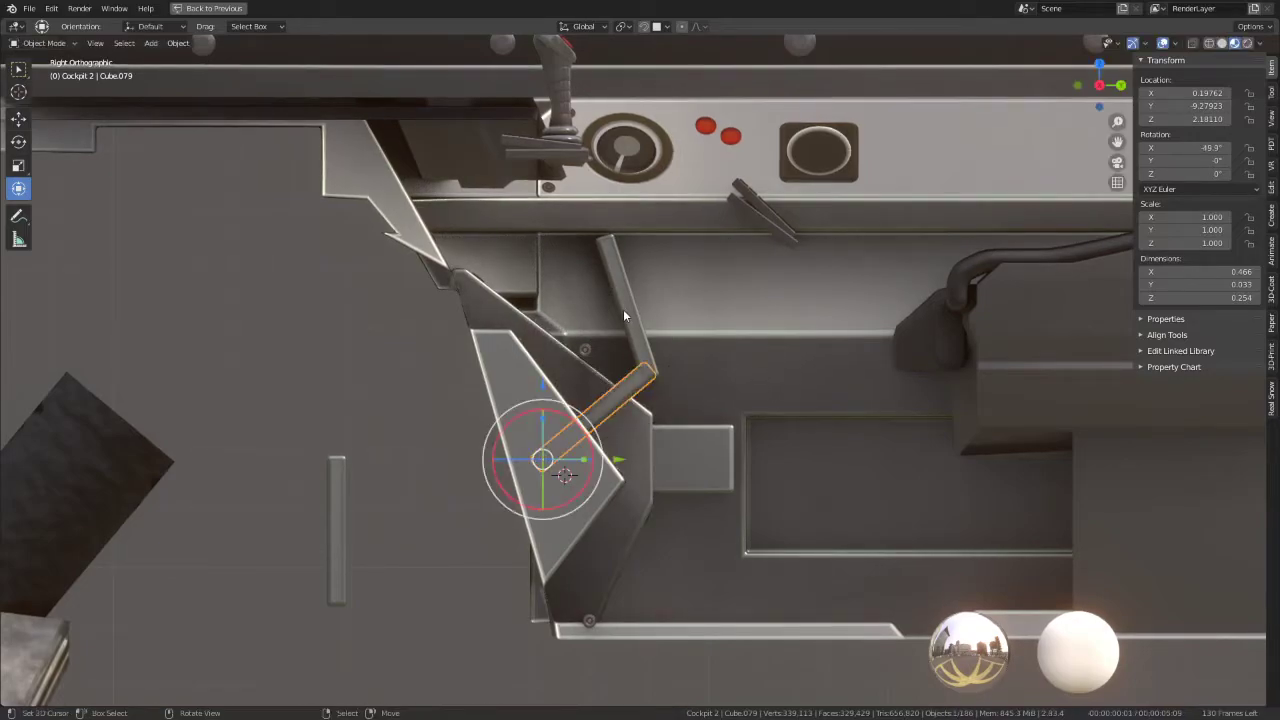
{"action": "left_click", "coordinate": [623, 309]}
{"action": "key", "text": "r"}
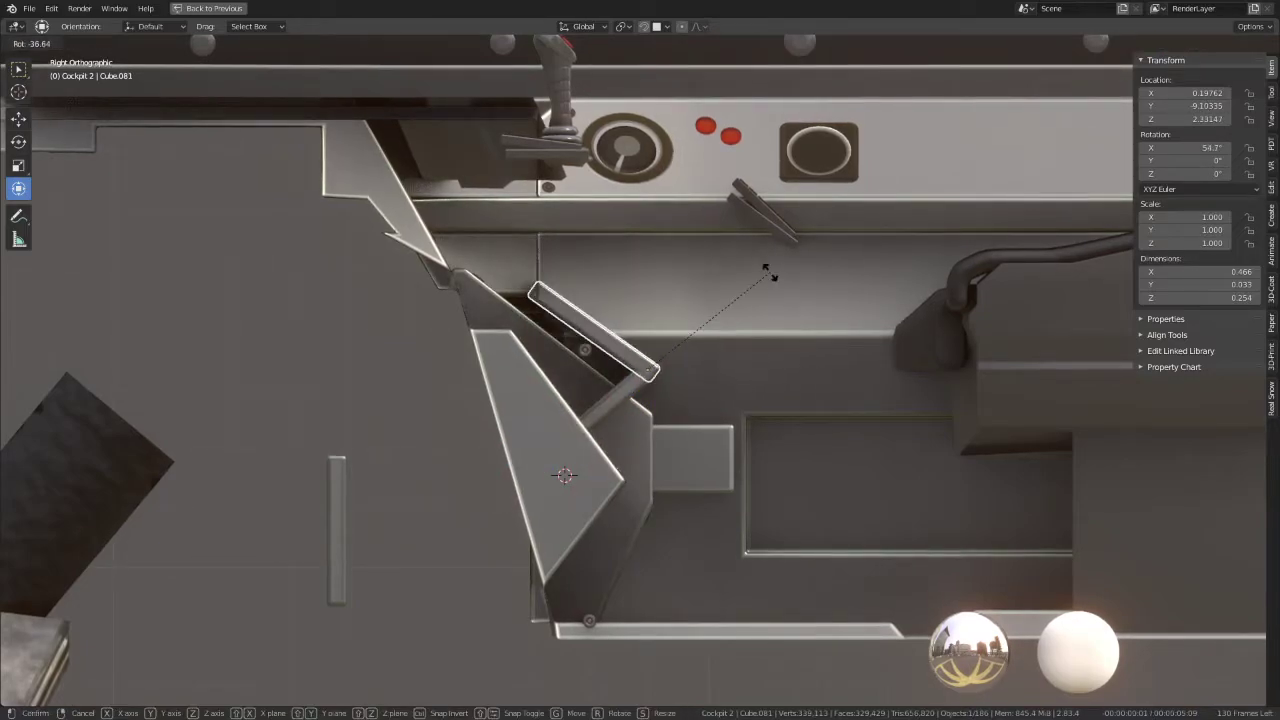
{"action": "key", "text": "Escape"}
{"action": "left_click", "coordinate": [583, 417]}
{"action": "key", "text": "r"}
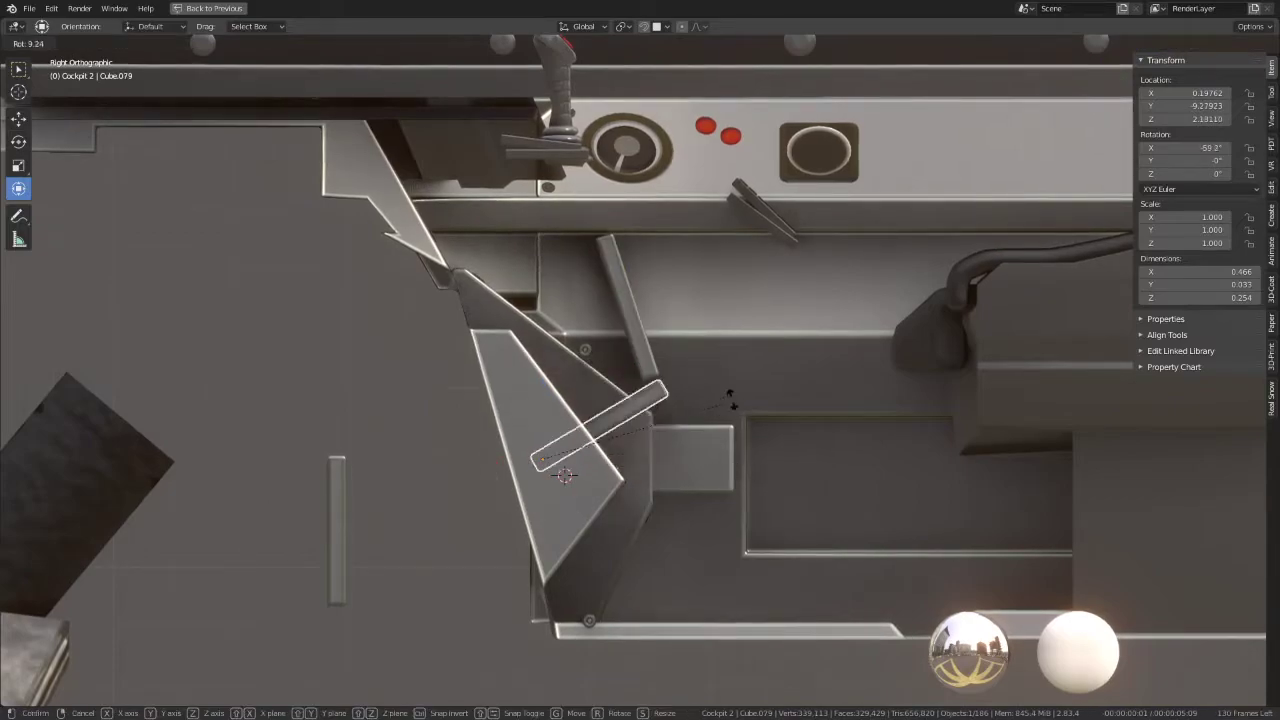
{"action": "left_click", "coordinate": [724, 427]}
Step: Reposition the small handle piece and tilt the upper lever segment to 18 degrees
{"action": "left_click", "coordinate": [777, 227]}
{"action": "key", "text": "g"}
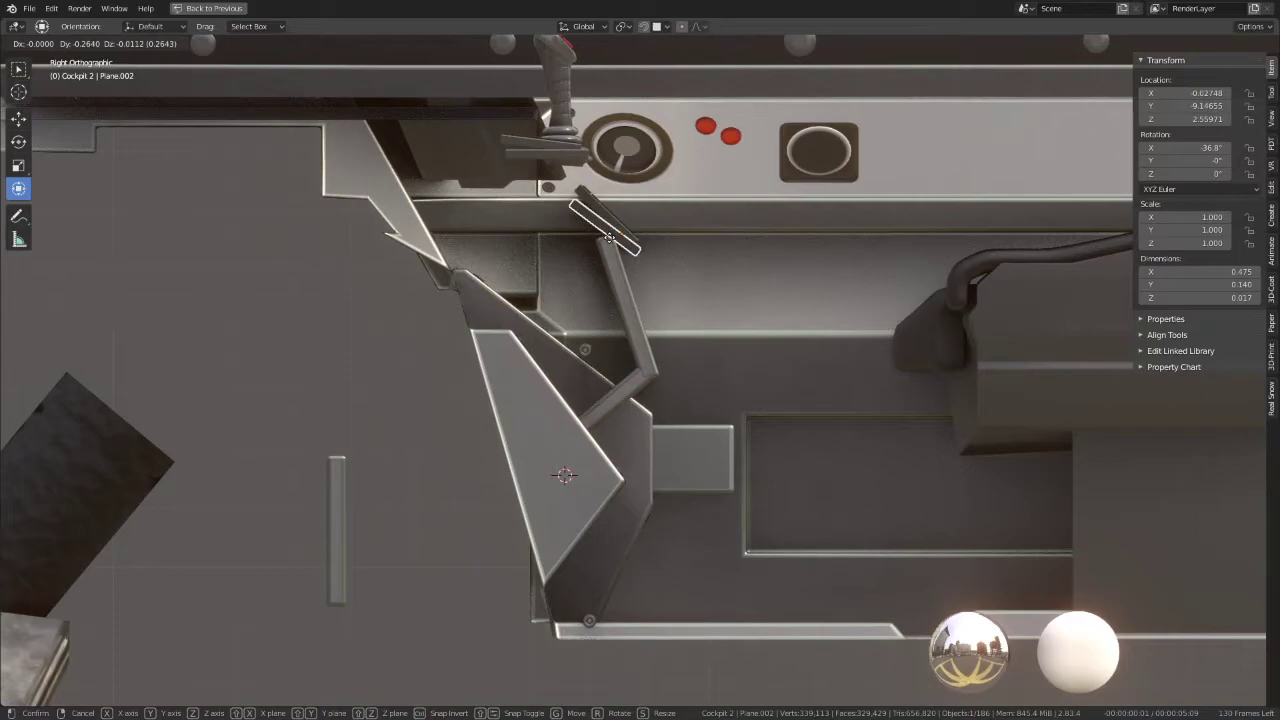
{"action": "left_click", "coordinate": [768, 220]}
{"action": "left_click", "coordinate": [632, 330]}
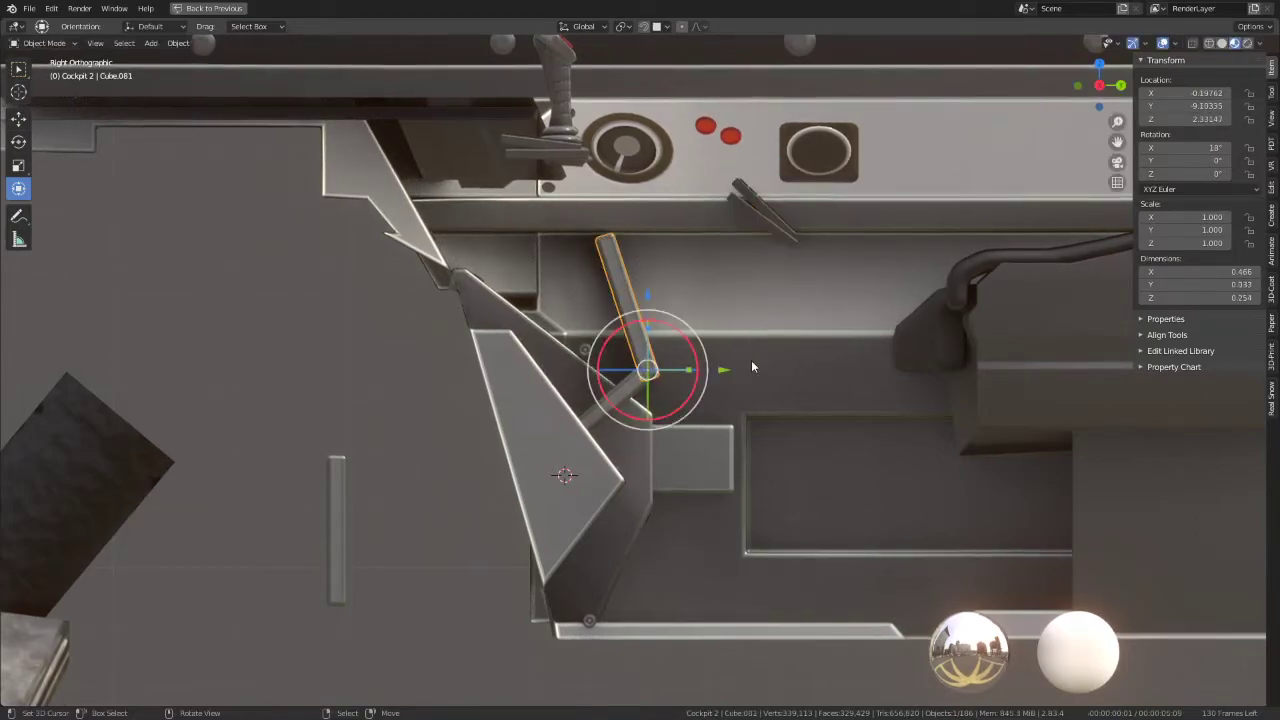
{"action": "key", "text": "r"}
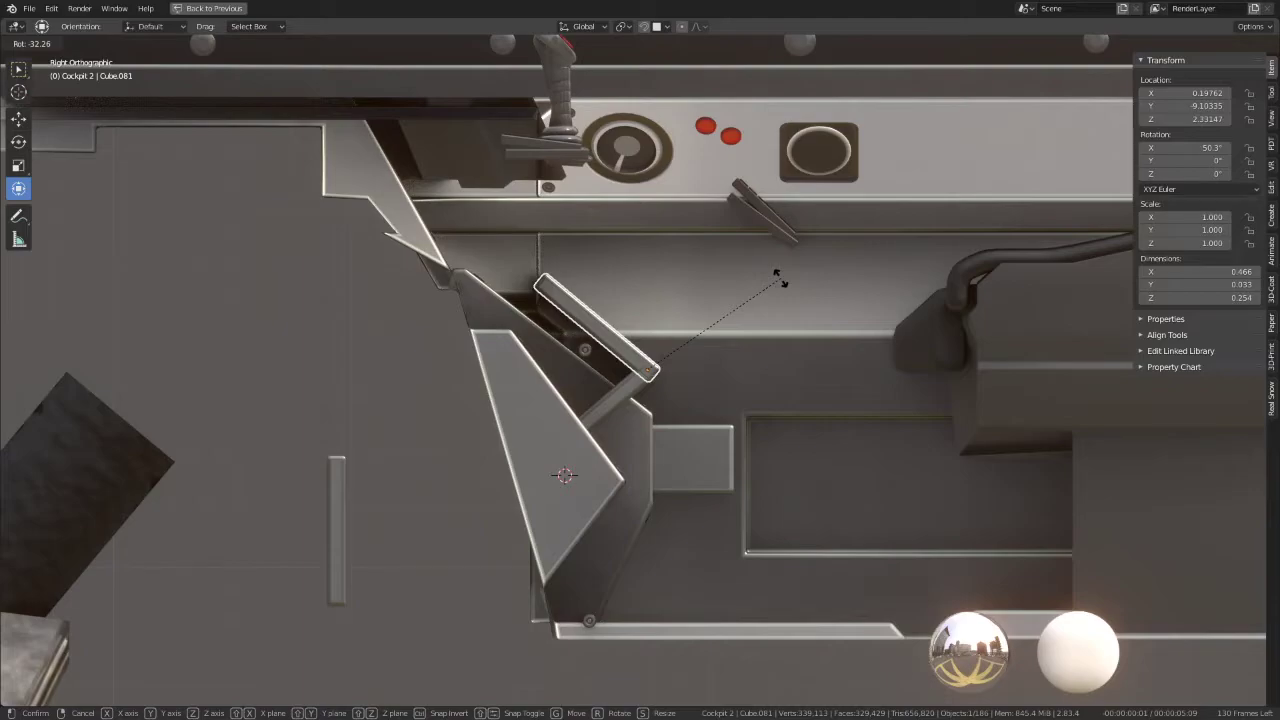
{"action": "left_click", "coordinate": [778, 322]}
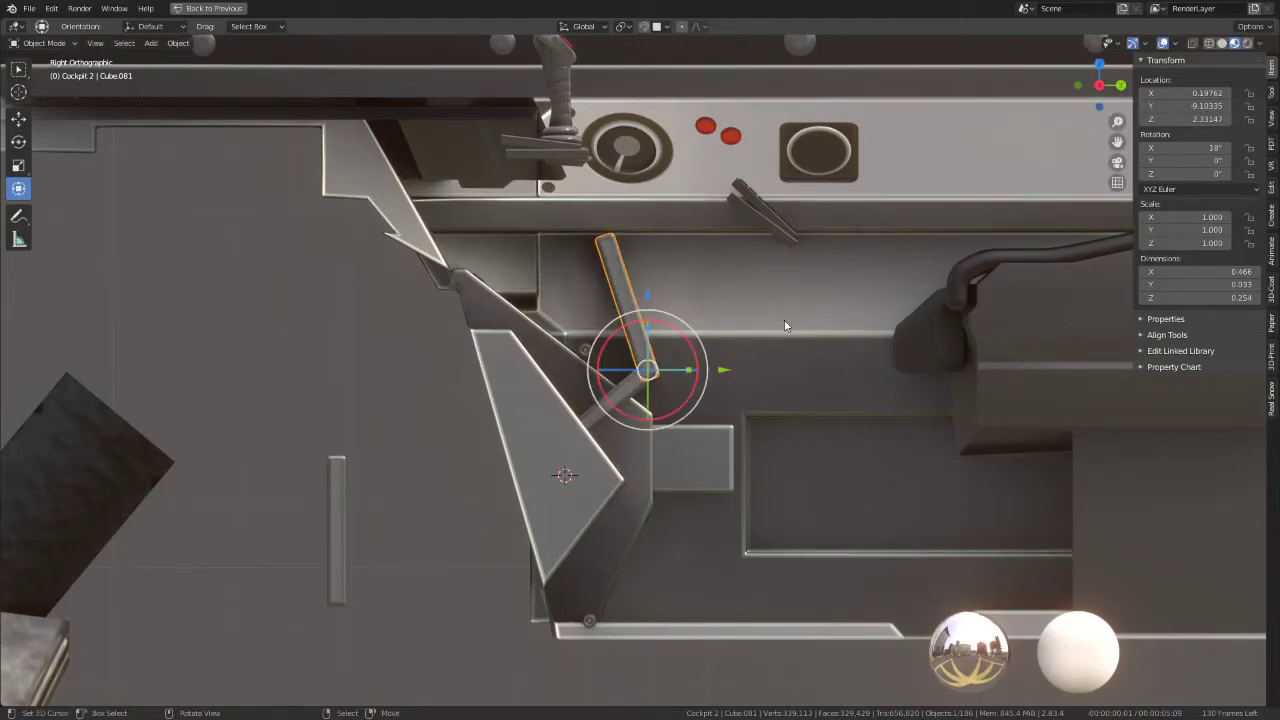
{"action": "key", "text": "r"}
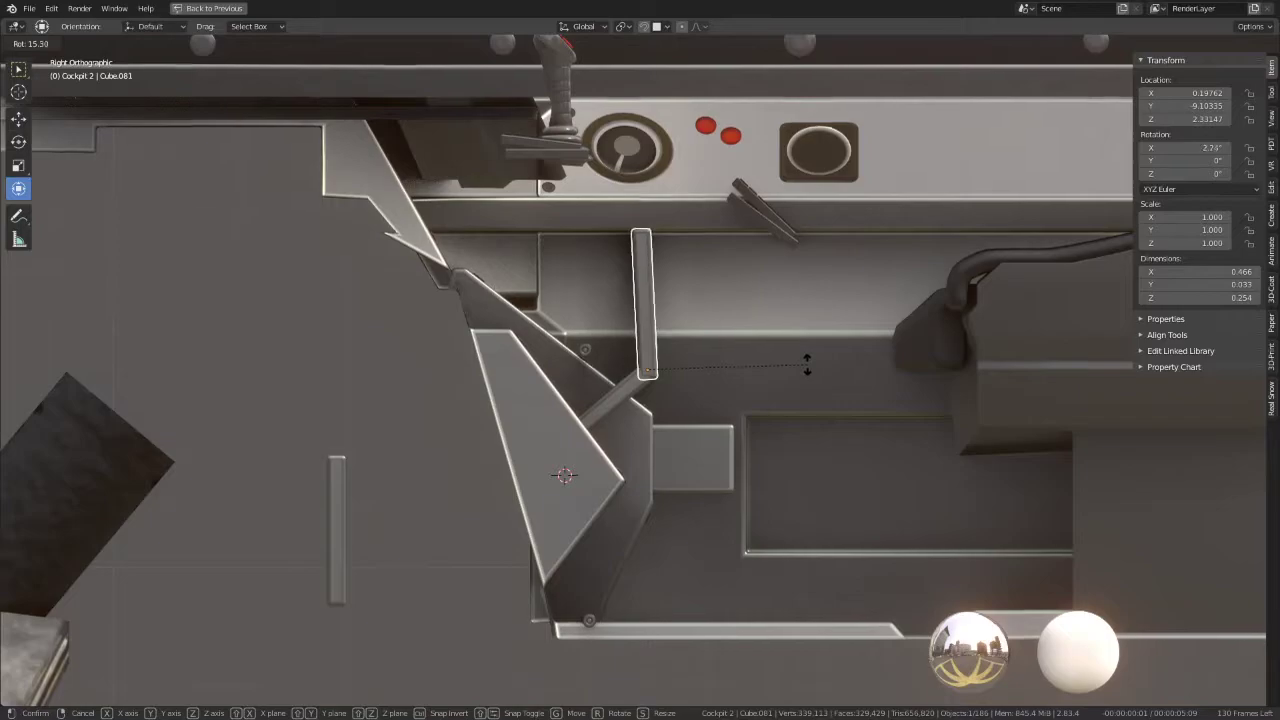
{"action": "key", "text": "Escape"}
Step: Duplicate the upper lever segment and seat the copy horizontally on top of the vertical segment
{"action": "key", "text": "shift+d"}
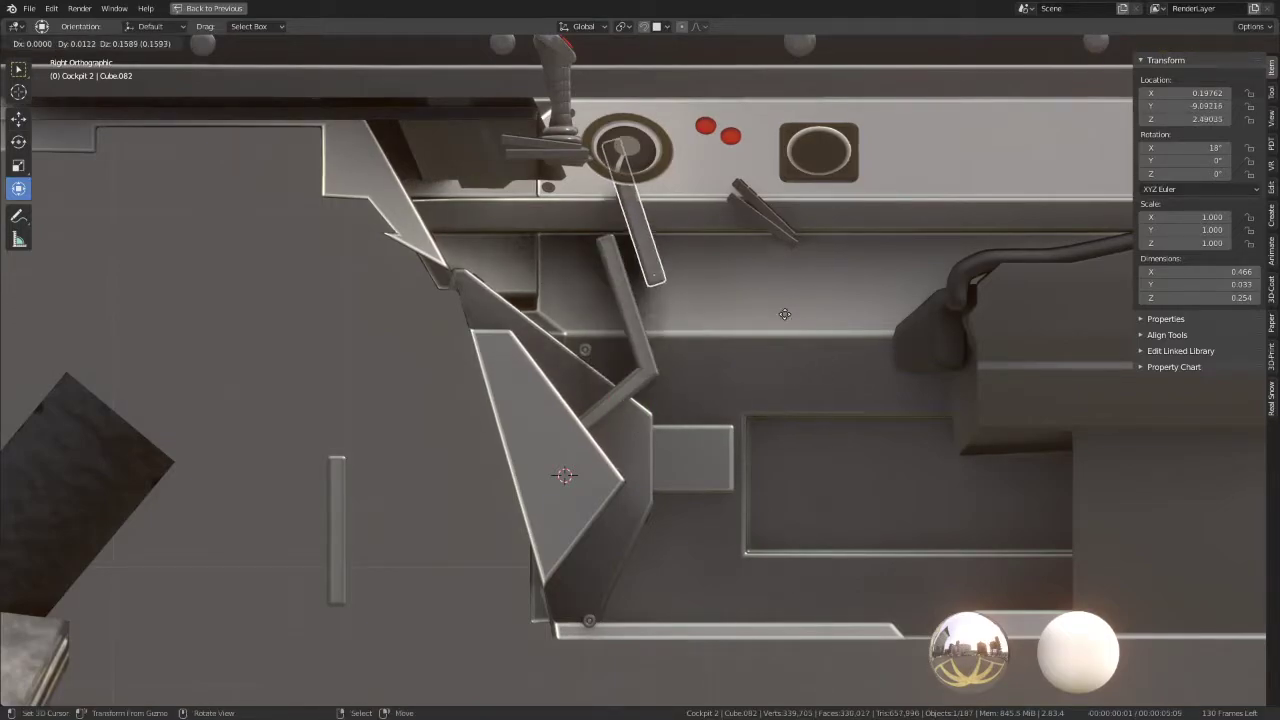
{"action": "key", "text": "Escape"}
{"action": "key", "text": "g"}
{"action": "left_click", "coordinate": [746, 284]}
{"action": "key", "text": "r"}
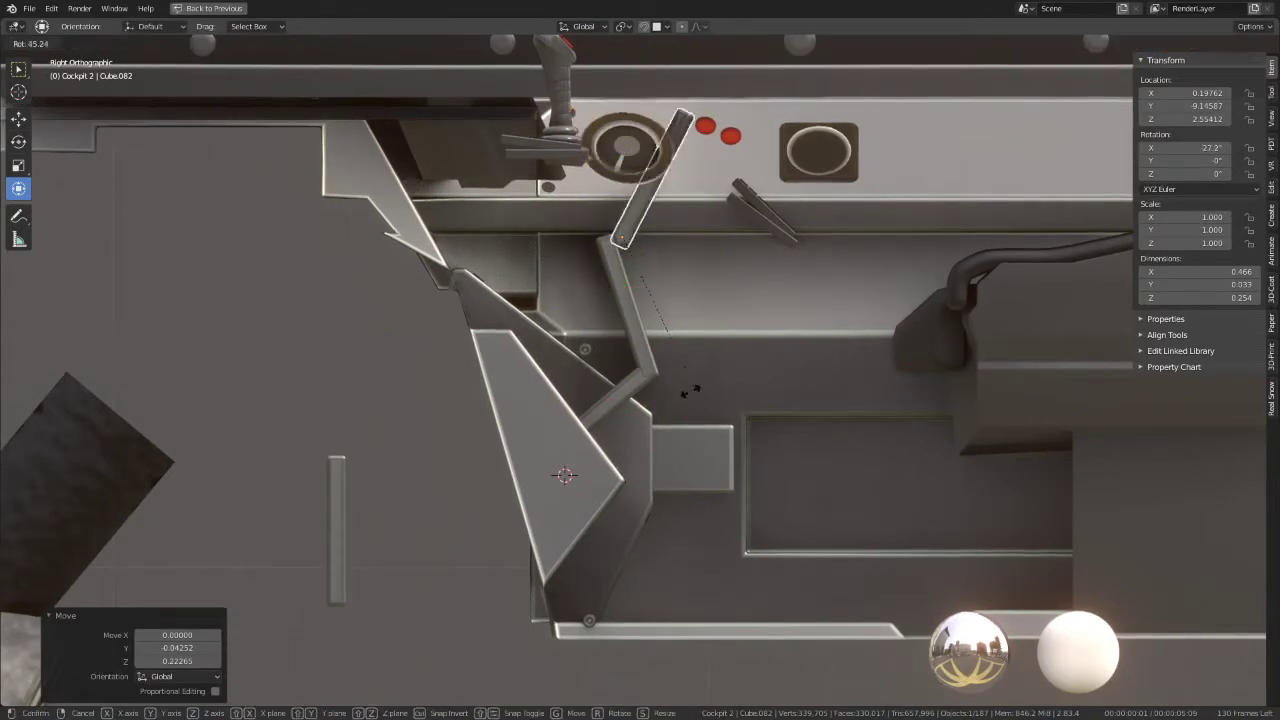
{"action": "left_click", "coordinate": [515, 368]}
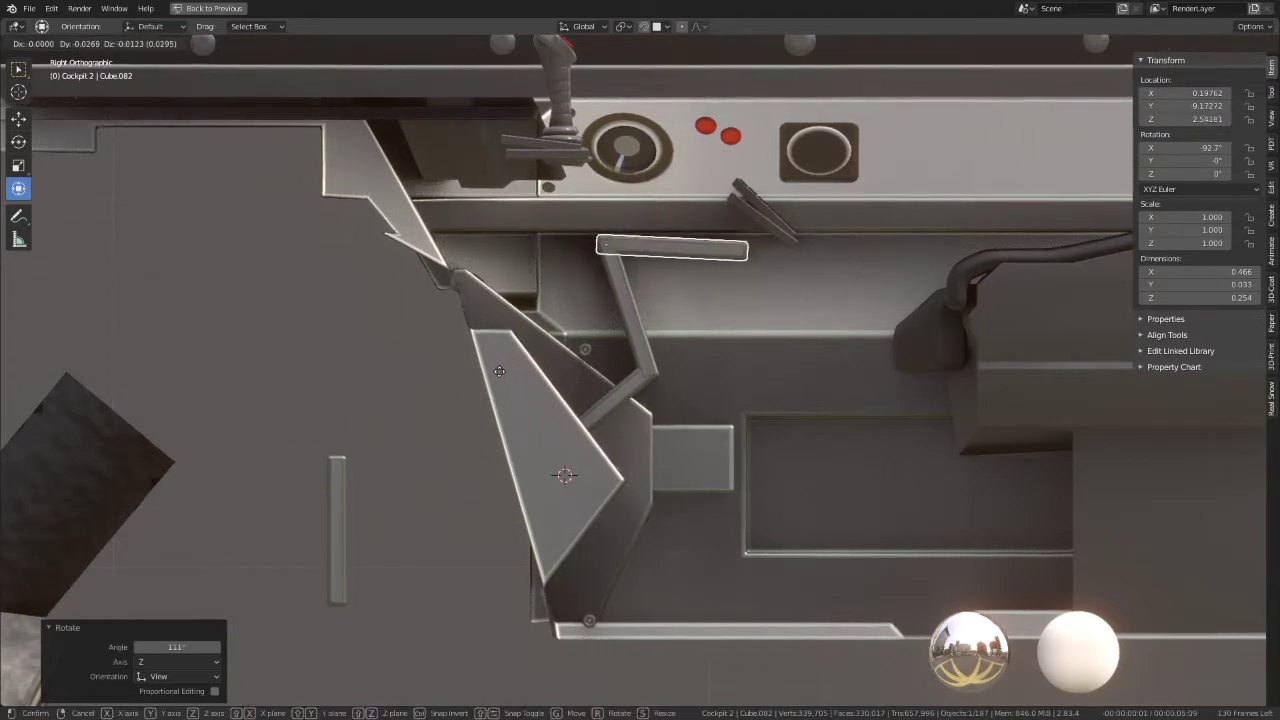
{"action": "key", "text": "g"}
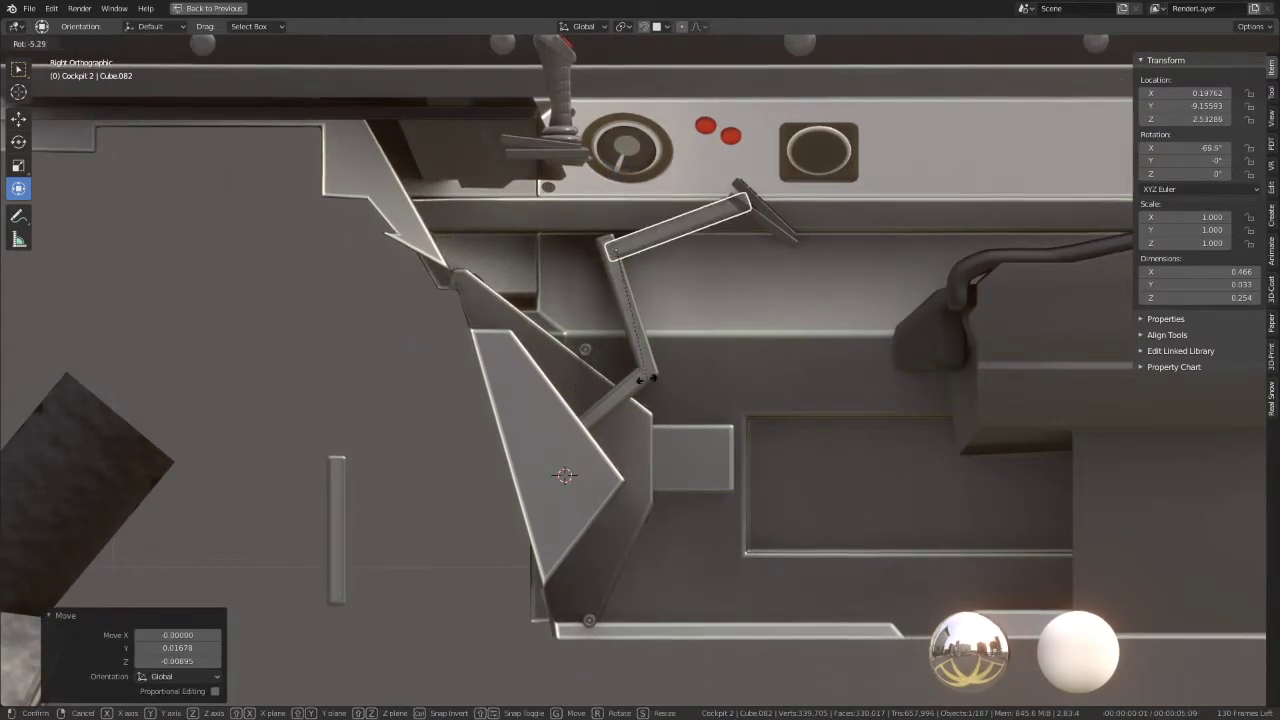
{"action": "key", "text": "r"}
{"action": "left_click", "coordinate": [578, 415]}
{"action": "key", "text": "g"}
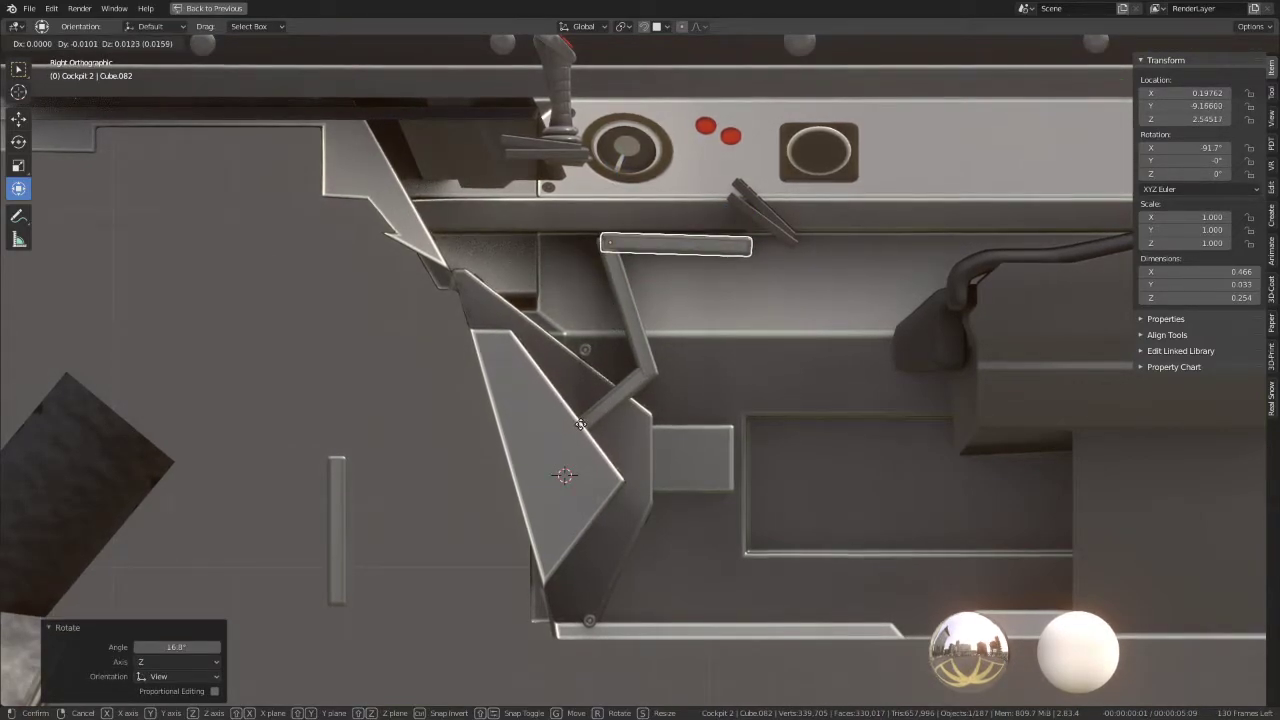
{"action": "left_click", "coordinate": [577, 427]}
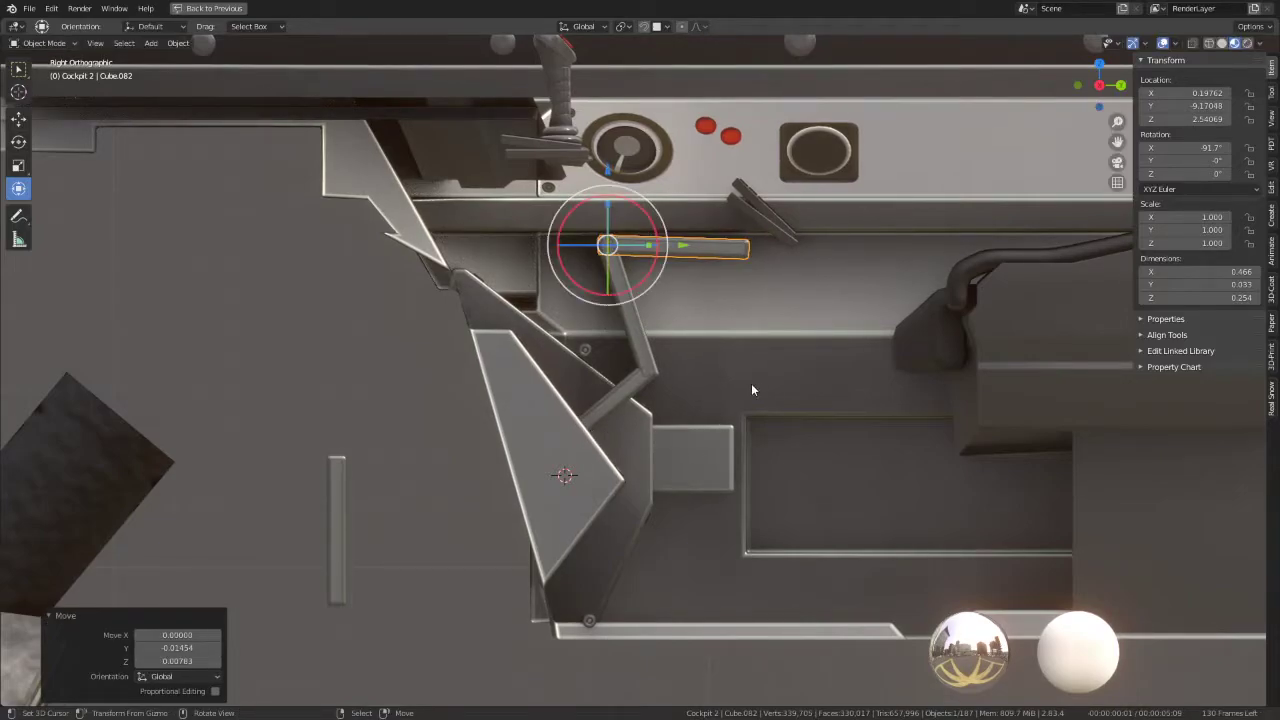
Step: Parent the horizontal bar to the vertical segment with Object (Keep Transform)
{"action": "left_click", "coordinate": [628, 392]}
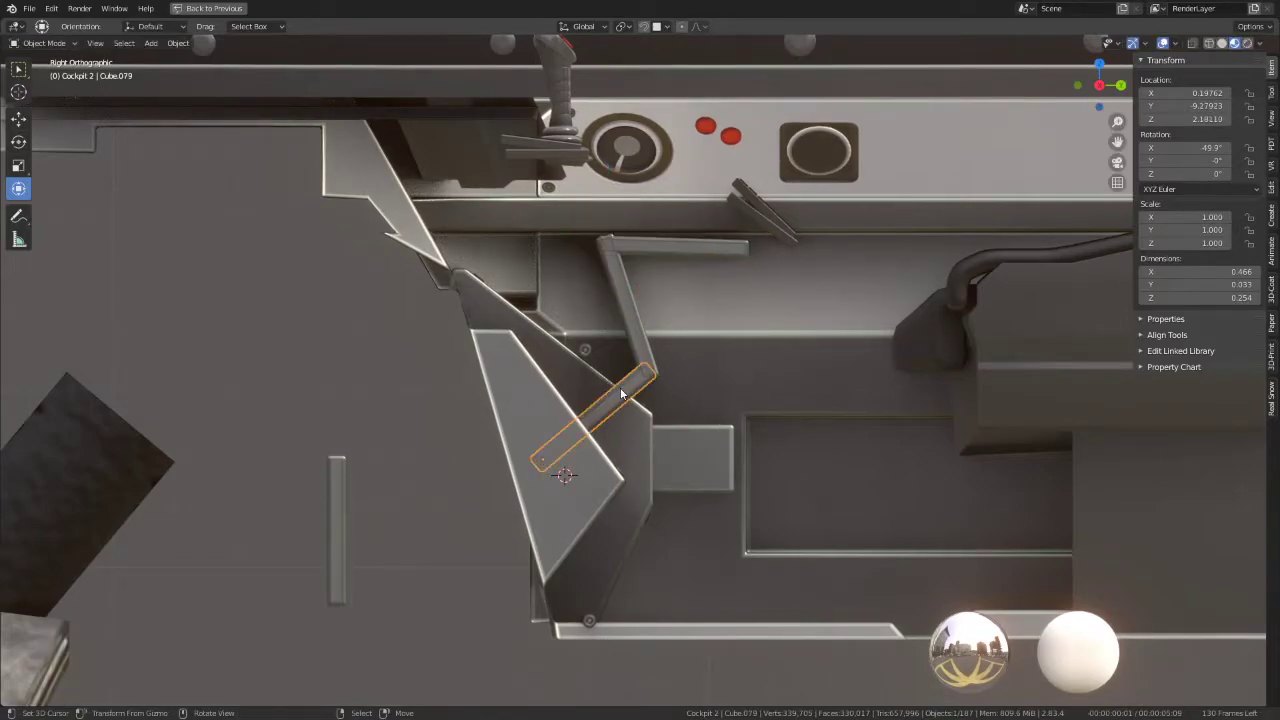
{"action": "left_click", "coordinate": [705, 241]}
{"action": "left_click", "coordinate": [627, 306], "text": "shift"}
{"action": "key", "text": "ctrl+p"}
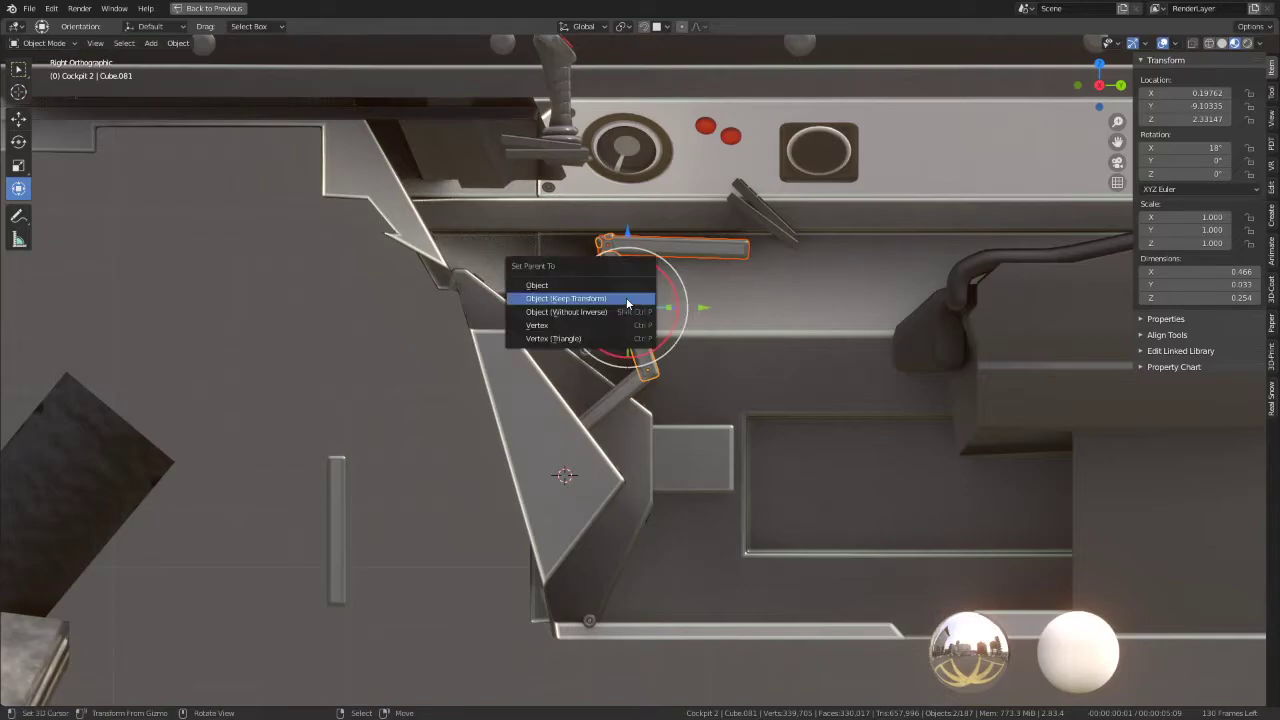
{"action": "left_click", "coordinate": [627, 299]}
{"action": "left_click", "coordinate": [632, 314]}
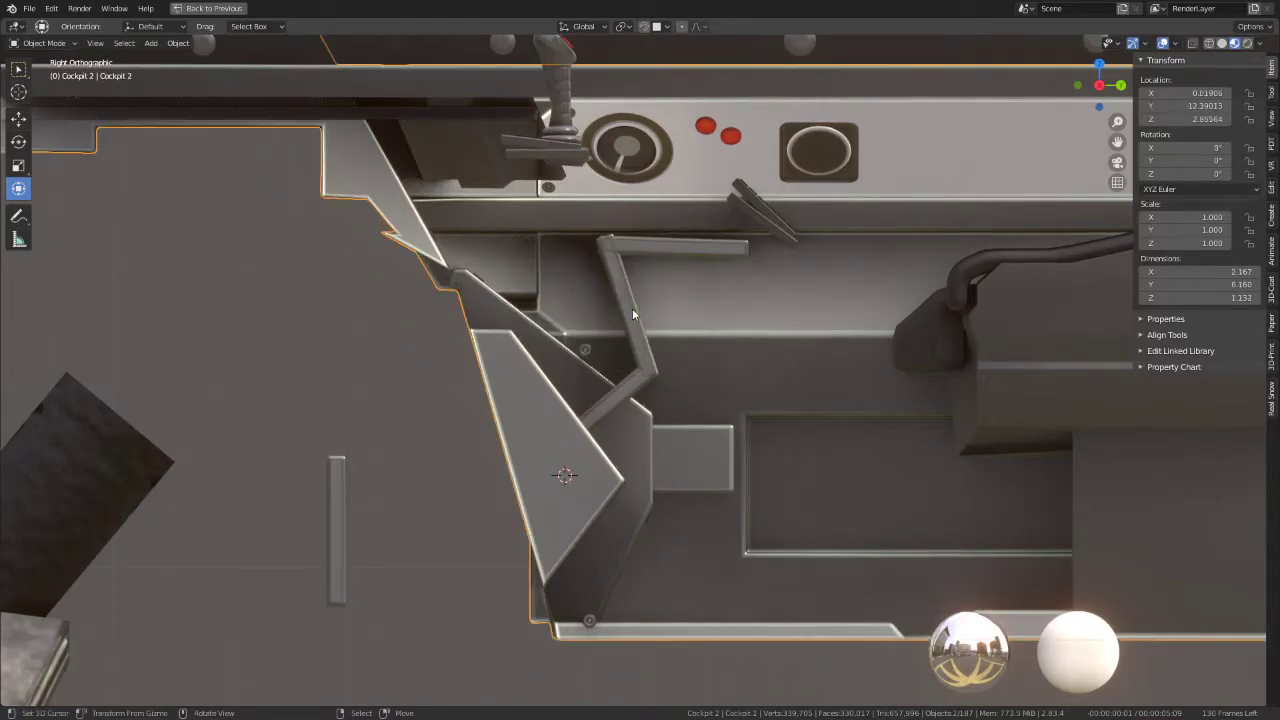
Step: Parent the vertical segment to the lower lever Cube.079, keeping its transform
{"action": "left_click", "coordinate": [651, 360]}
{"action": "left_click", "coordinate": [653, 333]}
{"action": "left_click", "coordinate": [641, 332]}
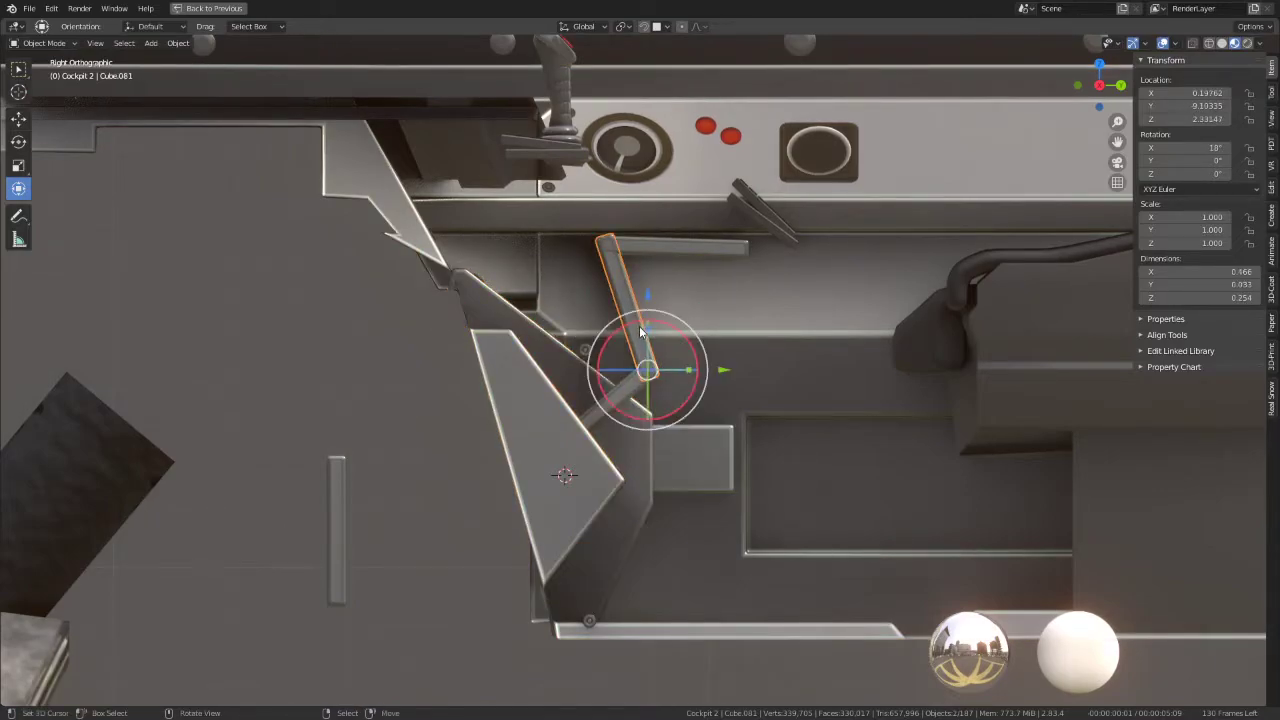
{"action": "left_click", "coordinate": [630, 397], "text": "shift"}
{"action": "key", "text": "ctrl+p"}
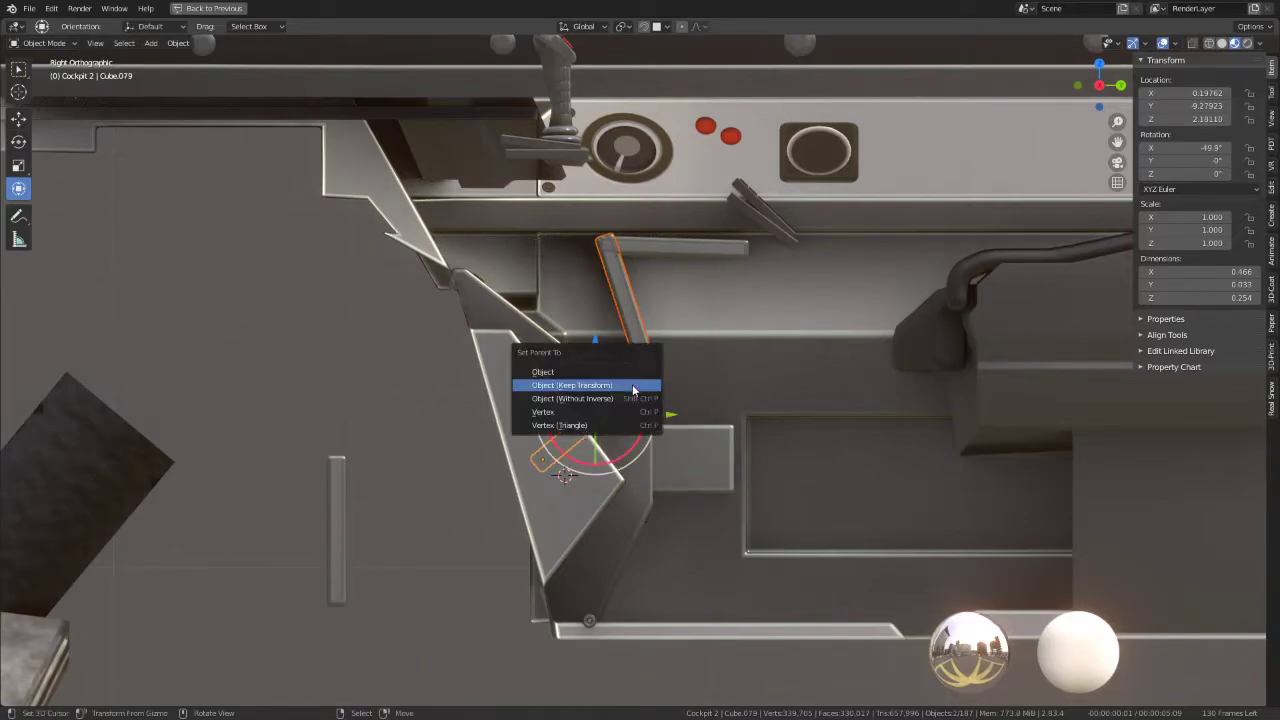
{"action": "left_click", "coordinate": [632, 384]}
{"action": "left_click", "coordinate": [700, 397]}
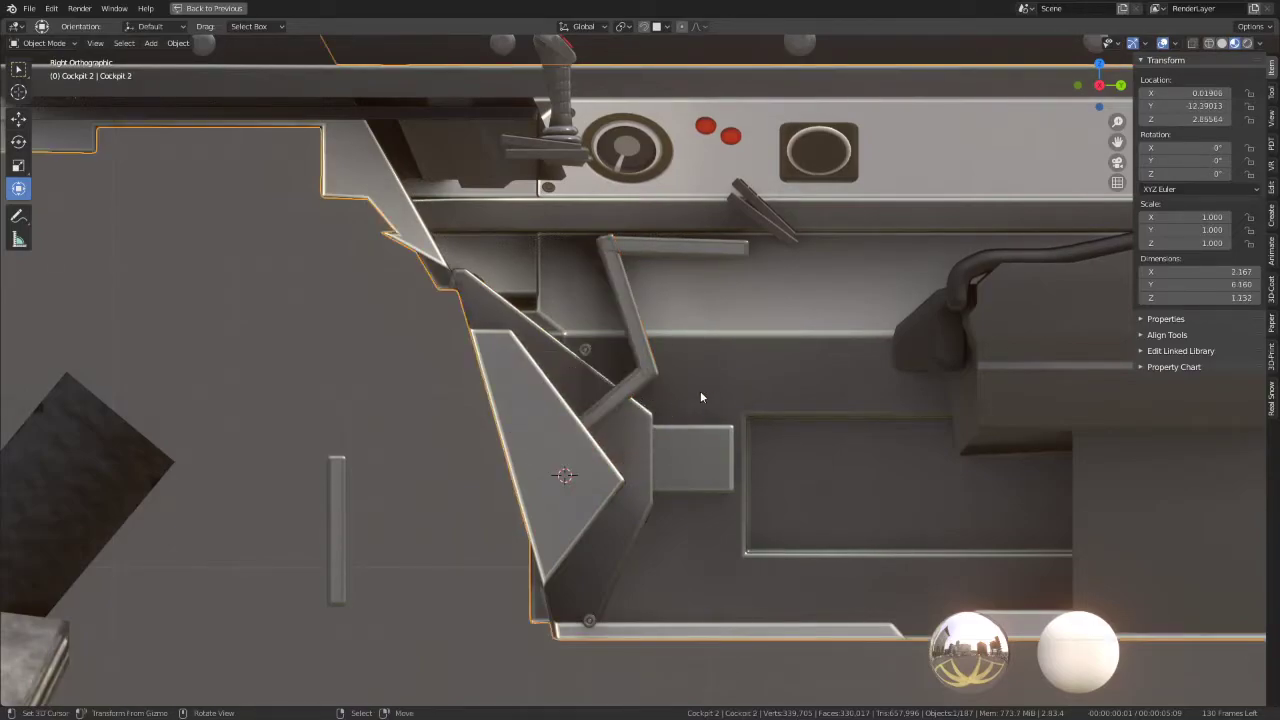
{"action": "left_click", "coordinate": [756, 414]}
Step: Rotate the base lever so the chain follows, then re-angle the middle arm segment
{"action": "key", "text": "r"}
{"action": "left_click", "coordinate": [663, 297]}
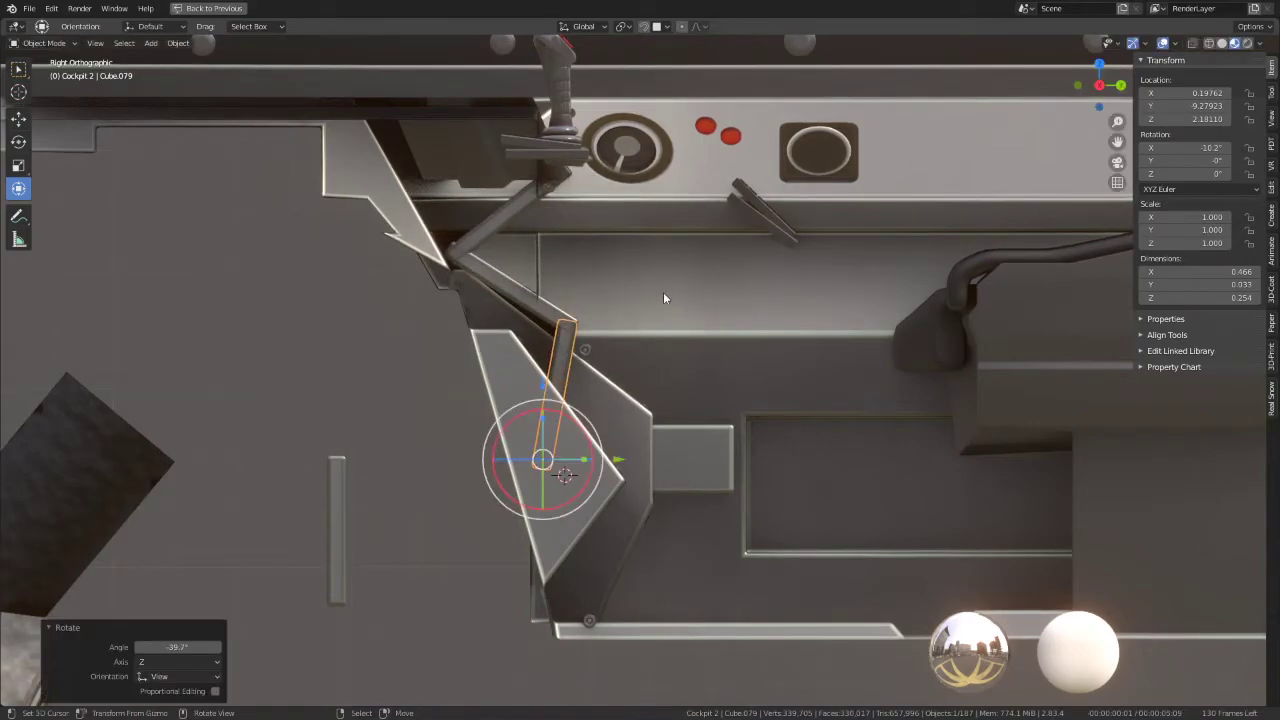
{"action": "left_click", "coordinate": [527, 300]}
{"action": "key", "text": "r"}
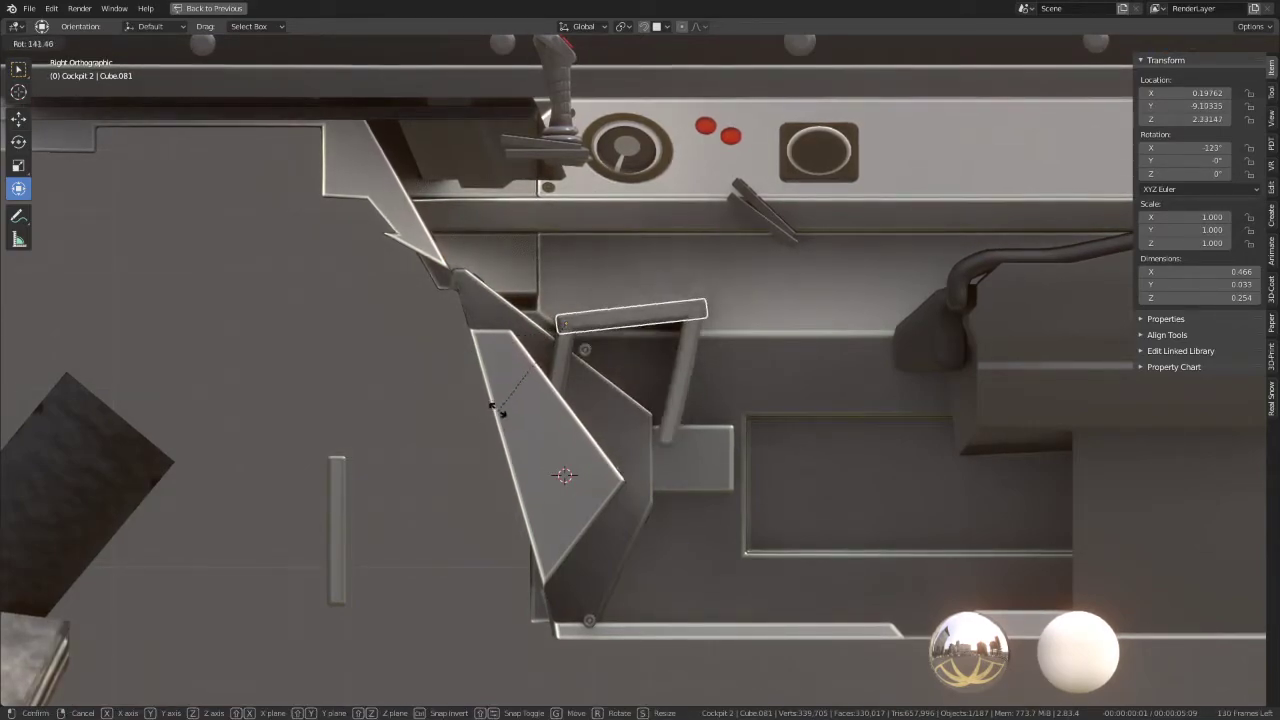
{"action": "left_click", "coordinate": [489, 398]}
Step: Duplicate the bar as a third segment and rotate it to 120° on X
{"action": "key", "text": "shift+d"}
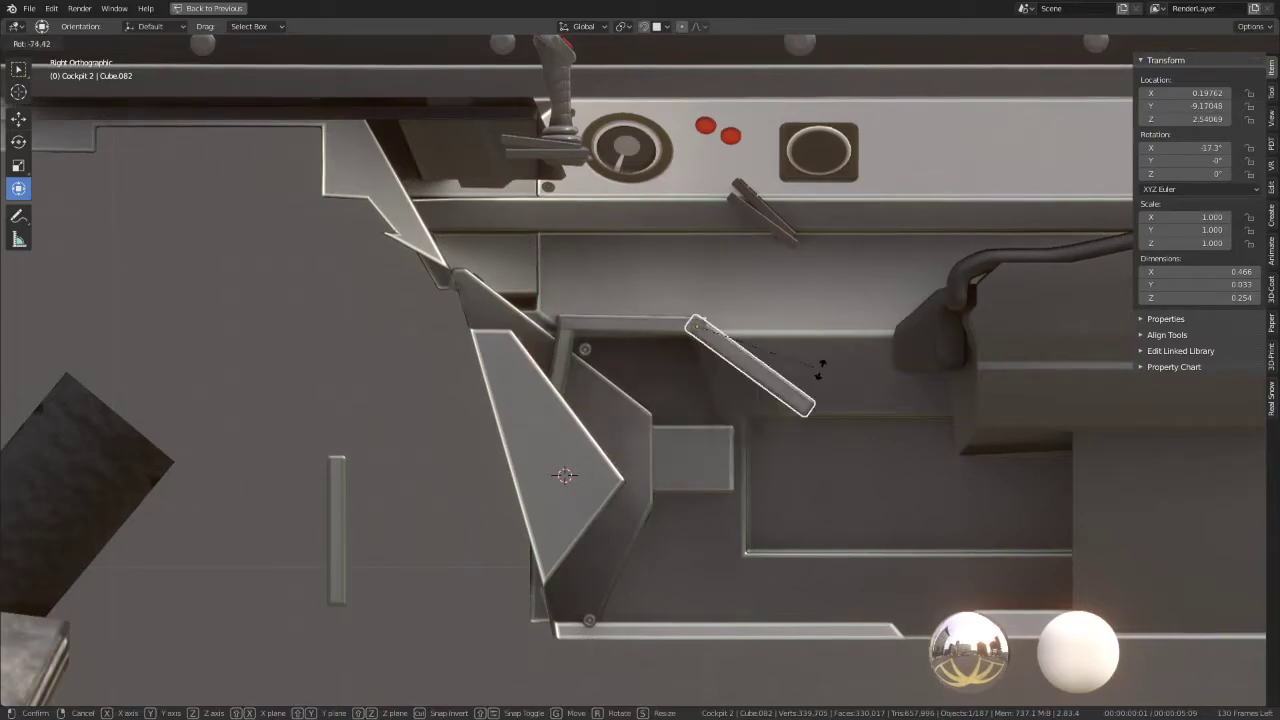
{"action": "key", "text": "r"}
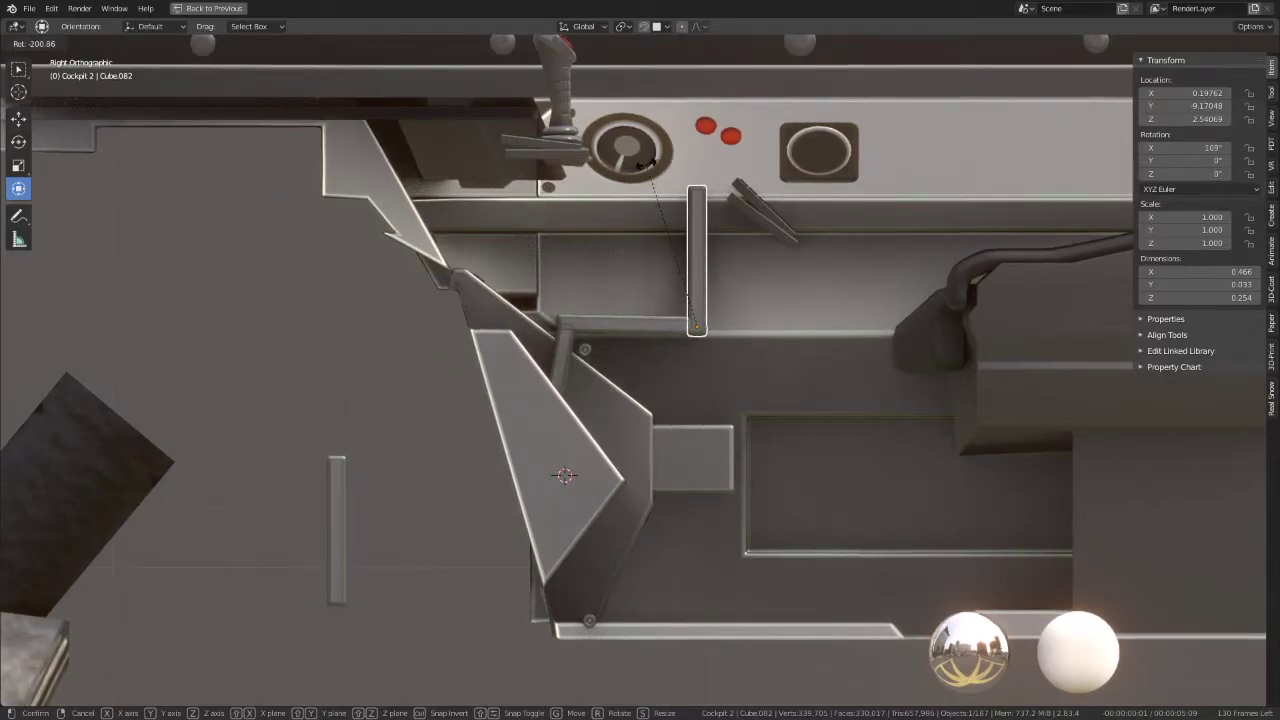
{"action": "left_click", "coordinate": [571, 366]}
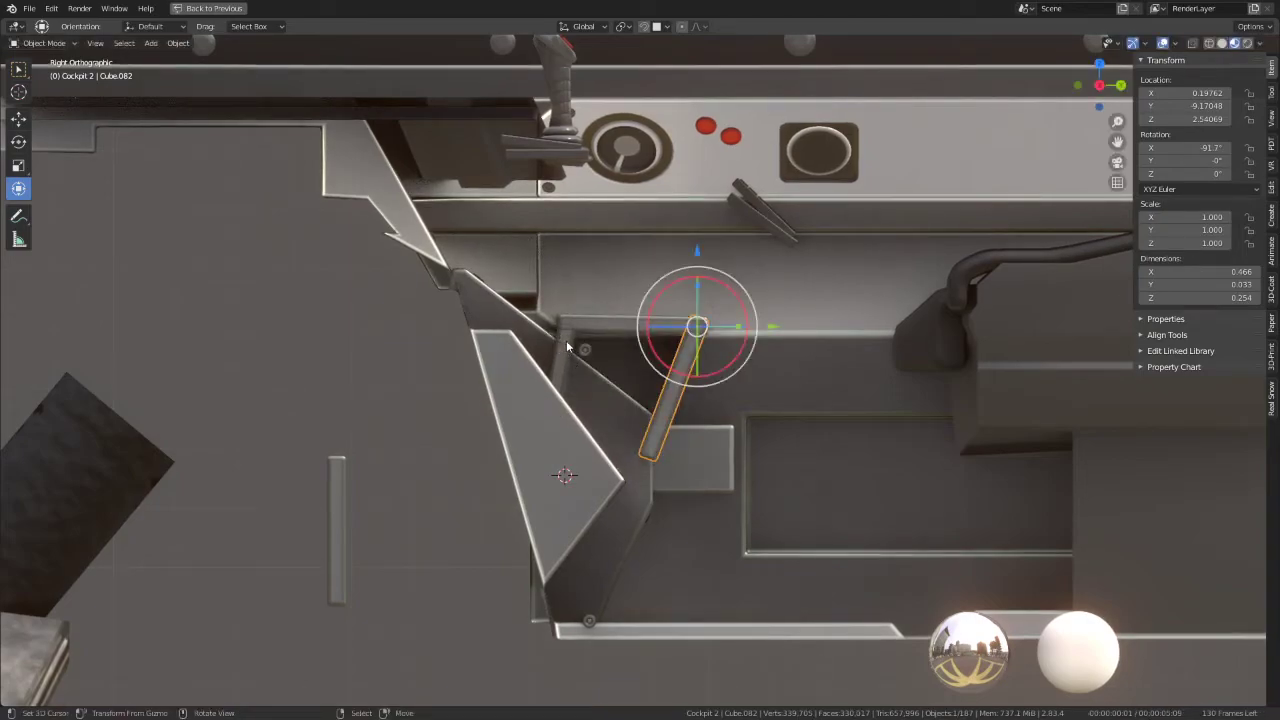
{"action": "key", "text": "r"}
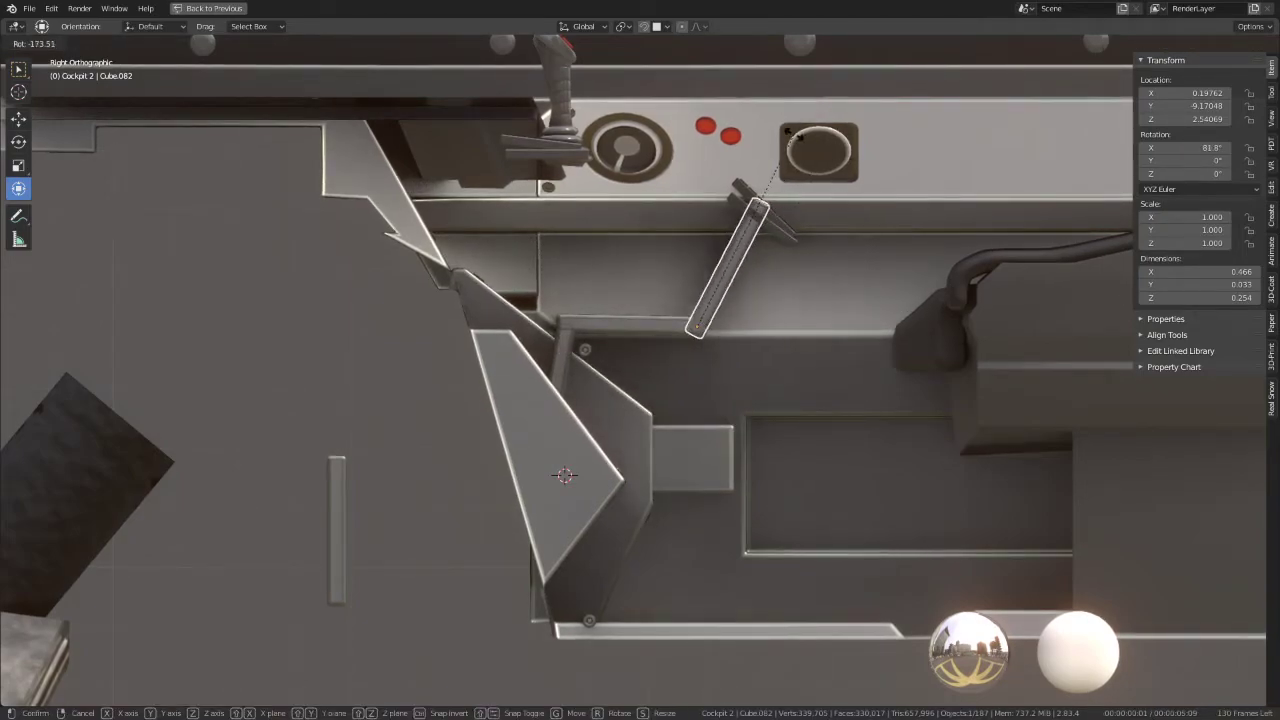
{"action": "left_click", "coordinate": [627, 218]}
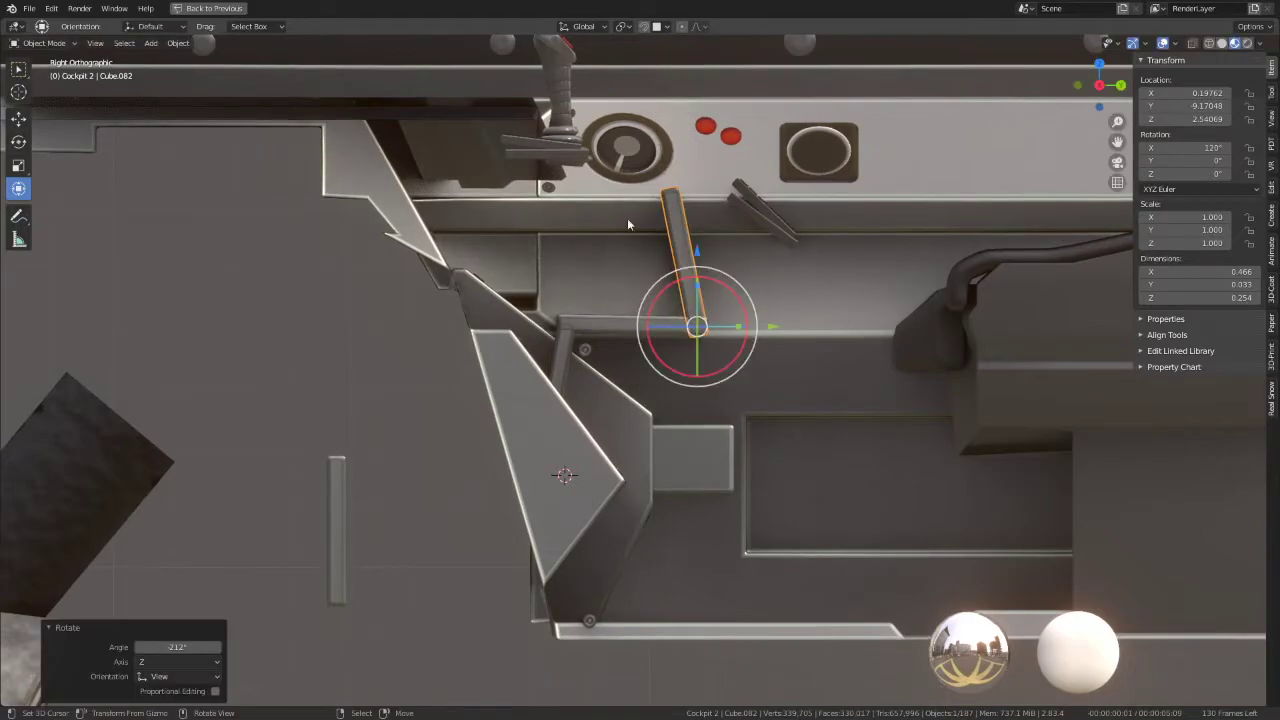
Step: Rotate the lower lever segment to a new angle
{"action": "left_click", "coordinate": [575, 400]}
{"action": "key", "text": "r"}
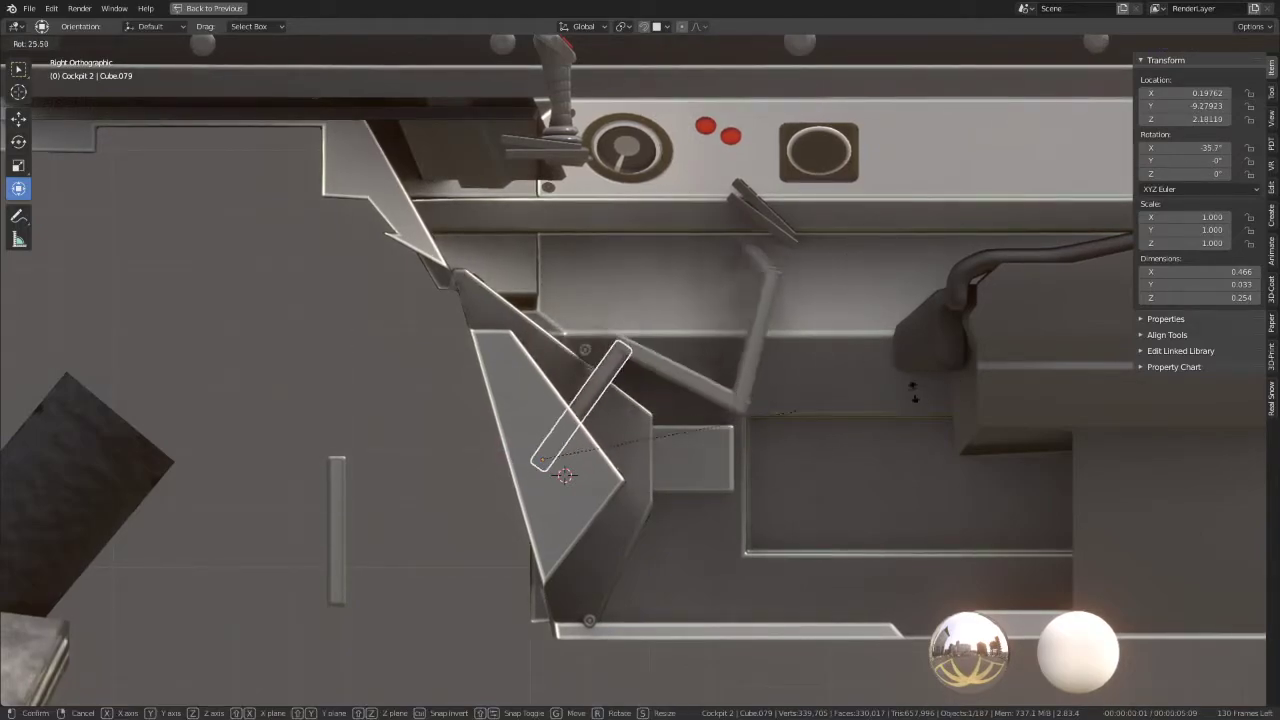
{"action": "left_click", "coordinate": [734, 287]}
Step: Slide the lower lever segment 0.076 along the Y axis
{"action": "middle_click_drag", "start_coordinate": [734, 287], "coordinate": [736, 383]}
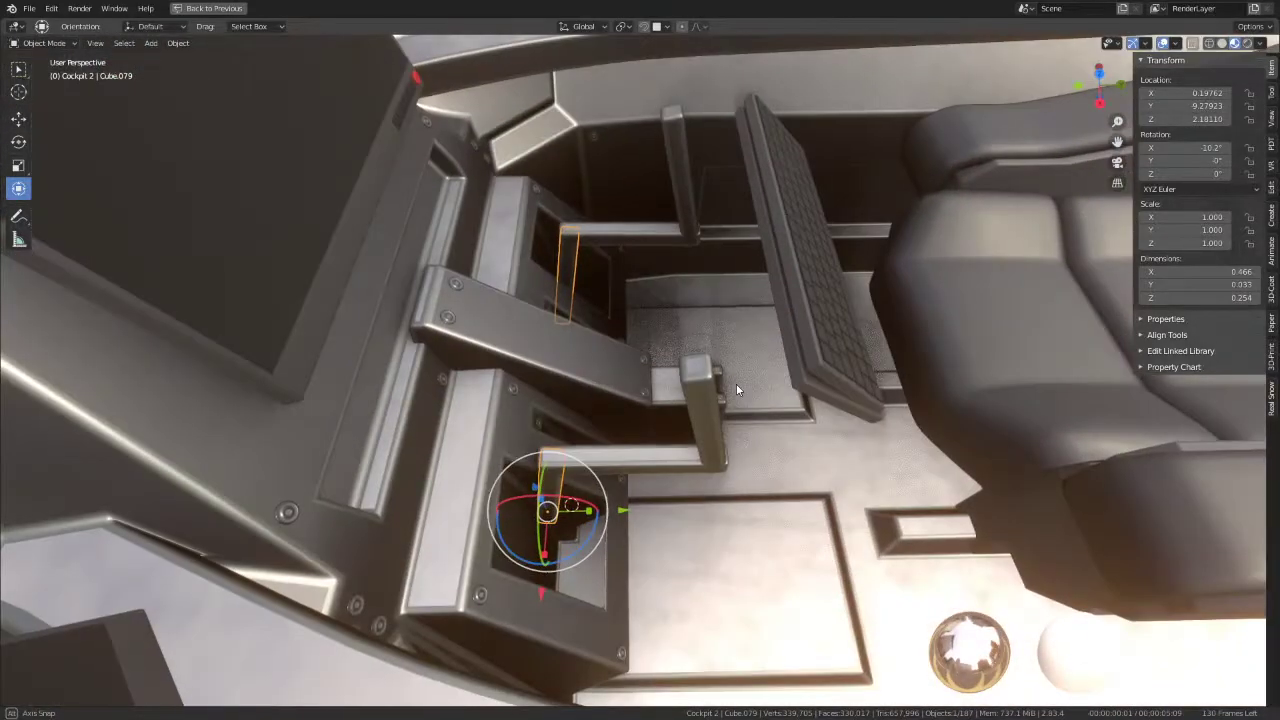
{"action": "mouse_move", "coordinate": [677, 450]}
{"action": "middle_mouse_down"}
{"action": "mouse_move", "coordinate": [616, 411]}
{"action": "mouse_move", "coordinate": [586, 355]}
{"action": "mouse_move", "coordinate": [642, 371]}
{"action": "mouse_move", "coordinate": [636, 386]}
{"action": "middle_mouse_up"}
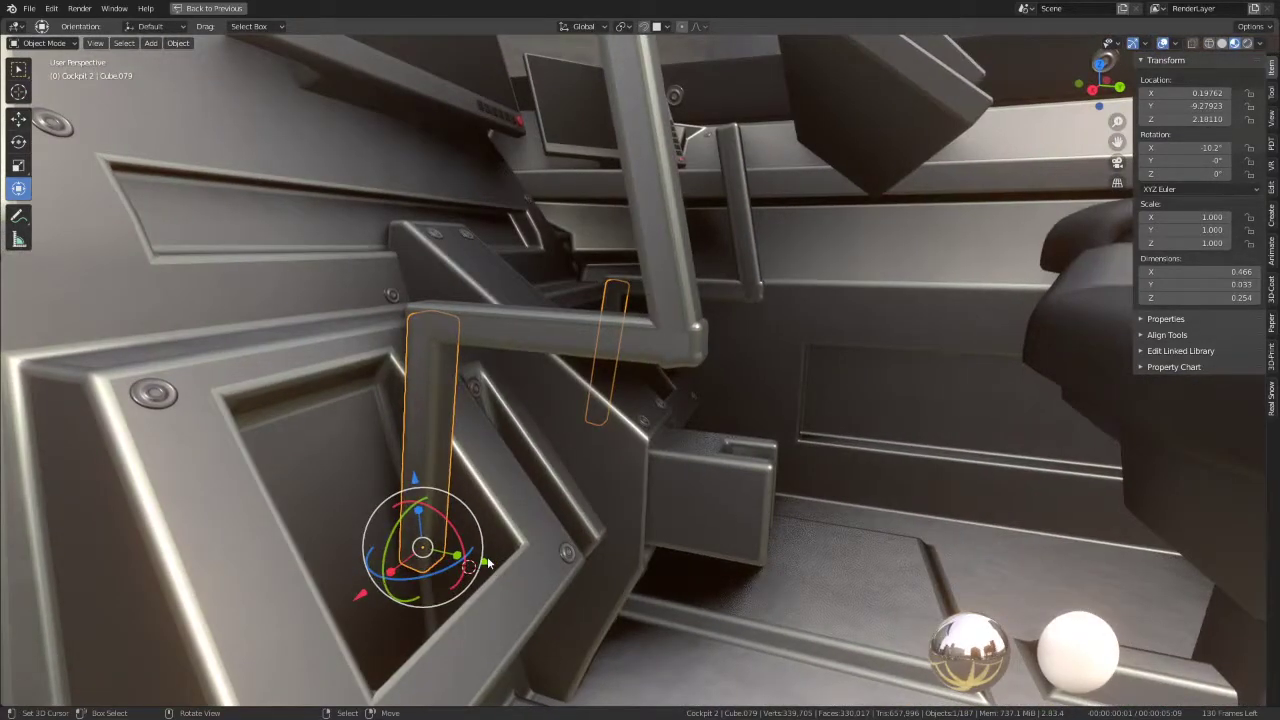
{"action": "left_click_drag", "start_coordinate": [487, 563], "coordinate": [578, 512]}
{"action": "middle_click_drag", "start_coordinate": [578, 512], "coordinate": [586, 534]}
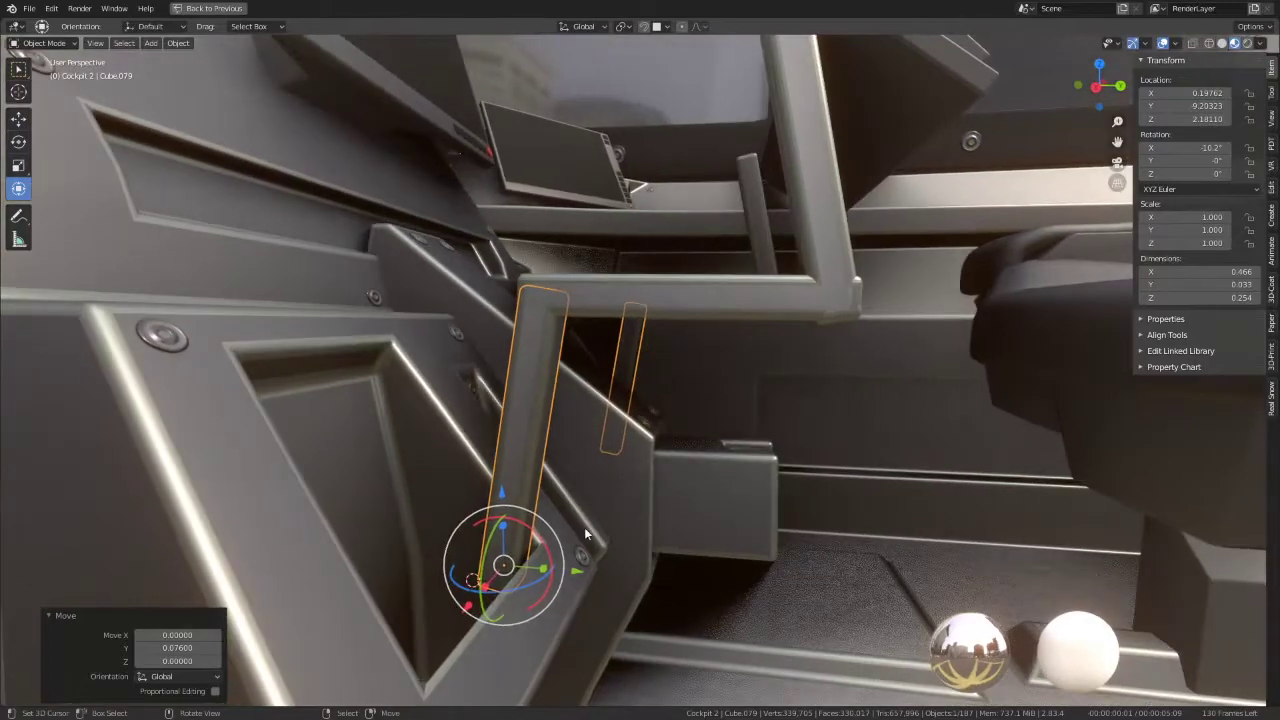
Step: Swing the lever segments around X, turning the top segment Cube.082 to 181°
{"action": "left_click_drag", "start_coordinate": [547, 549], "coordinate": [551, 408]}
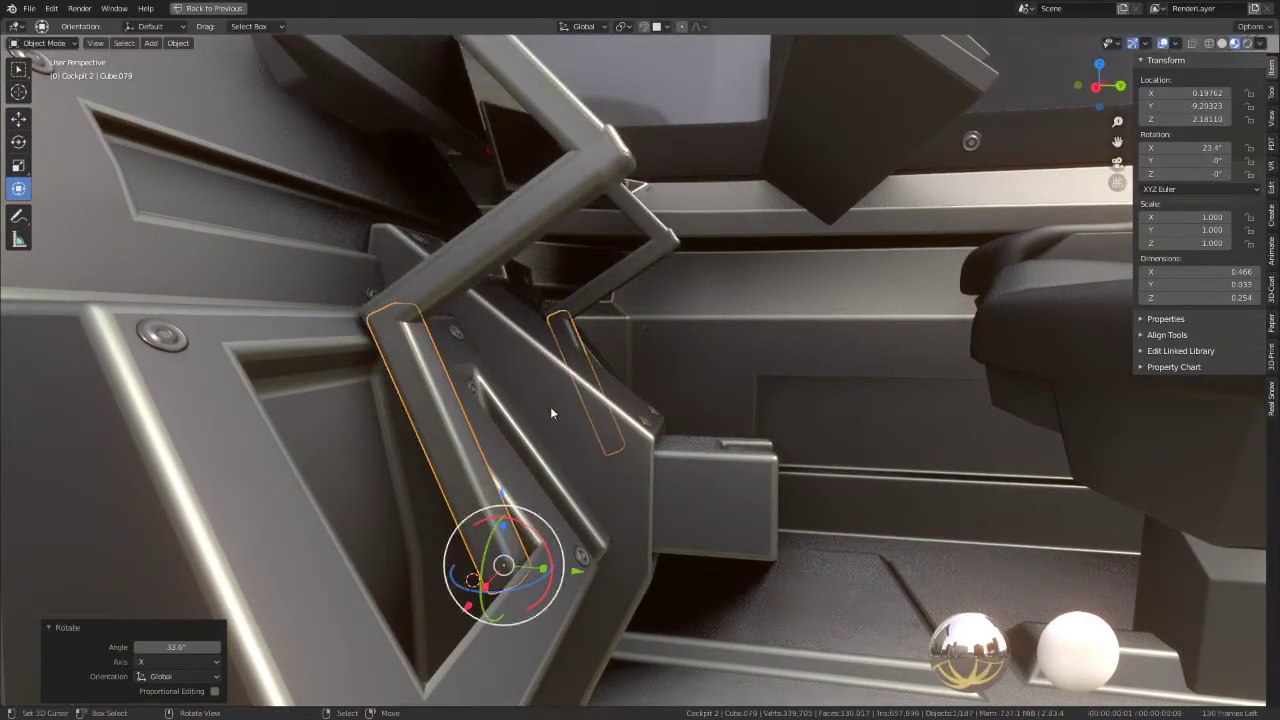
{"action": "left_click", "coordinate": [558, 231]}
{"action": "mouse_move", "coordinate": [440, 303]}
{"action": "left_mouse_down"}
{"action": "mouse_move", "coordinate": [432, 337]}
{"action": "mouse_move", "coordinate": [425, 305]}
{"action": "left_mouse_up"}
{"action": "left_click", "coordinate": [710, 257]}
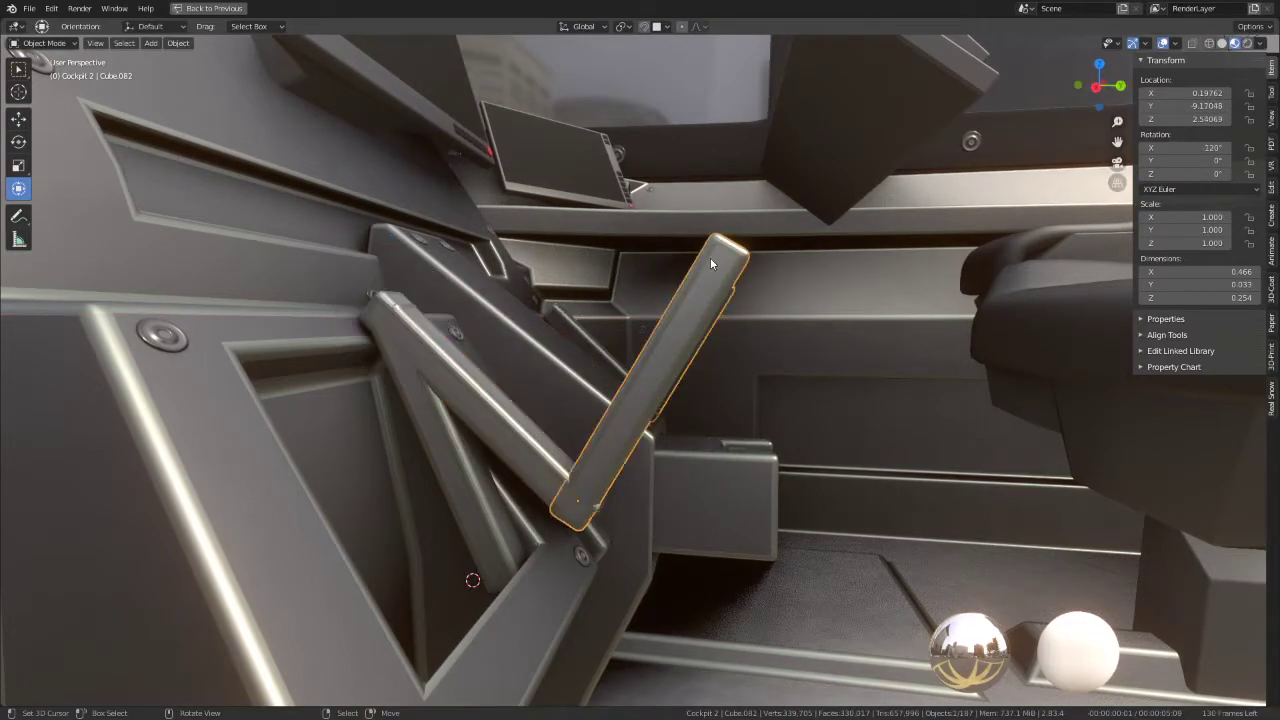
{"action": "left_click_drag", "start_coordinate": [628, 460], "coordinate": [585, 453]}
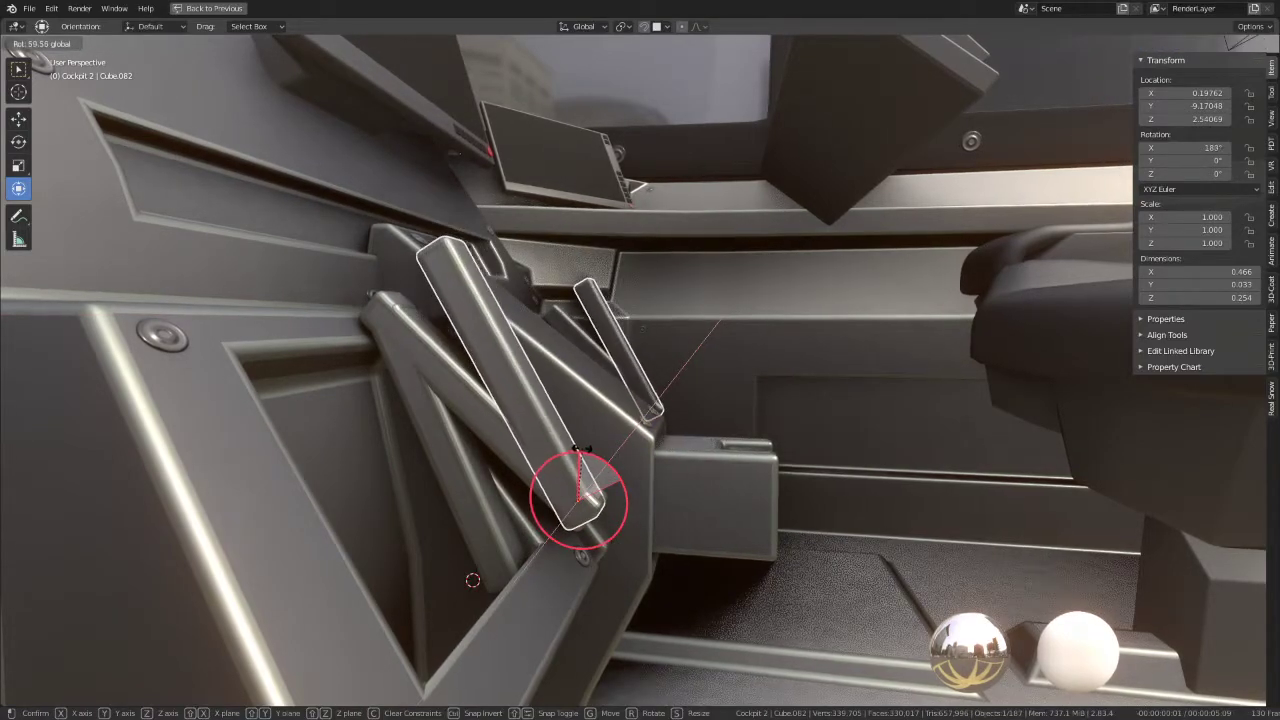
{"action": "mouse_move", "coordinate": [585, 453]}
{"action": "middle_mouse_down"}
{"action": "mouse_move", "coordinate": [595, 316]}
{"action": "mouse_move", "coordinate": [556, 327]}
{"action": "mouse_move", "coordinate": [678, 301]}
{"action": "mouse_move", "coordinate": [600, 305]}
{"action": "middle_mouse_up"}
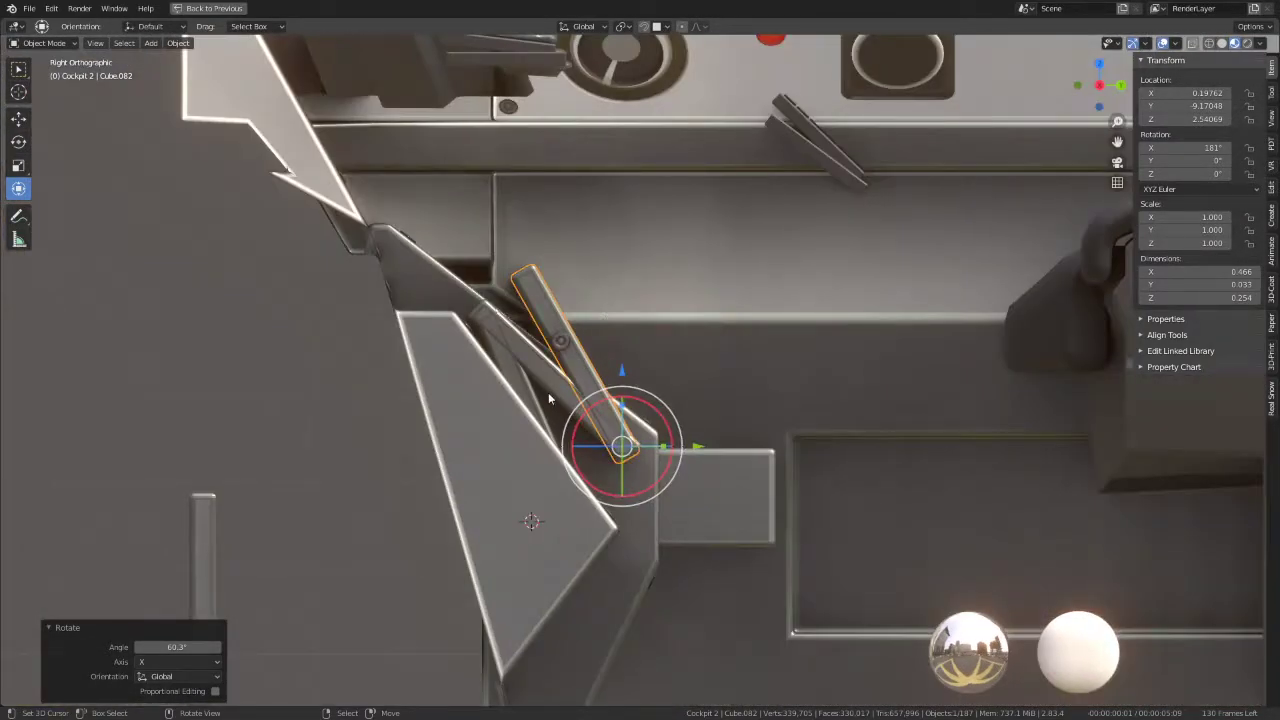
Step: Rotate the lower segment and middle bar, bringing the lower segment upright
{"action": "left_click", "coordinate": [548, 398]}
{"action": "middle_click_drag", "start_coordinate": [735, 339], "coordinate": [682, 369], "text": "shift"}
{"action": "key", "text": "r"}
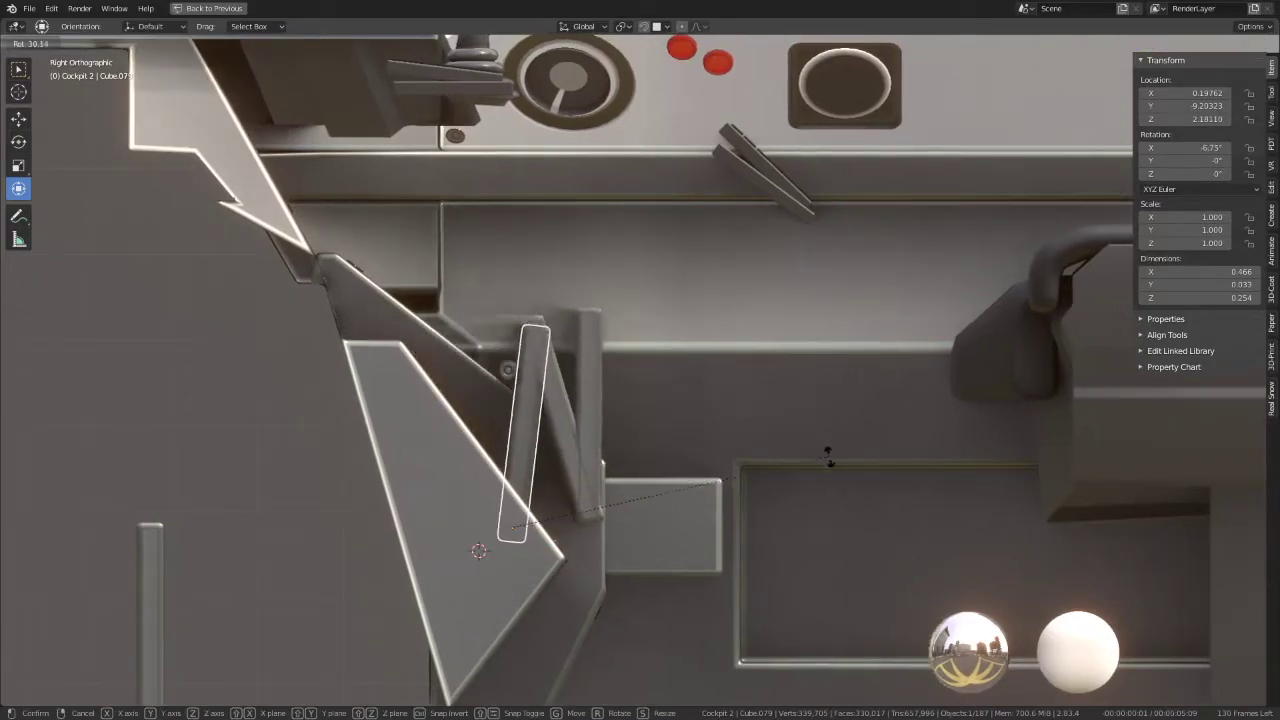
{"action": "left_click", "coordinate": [770, 521]}
{"action": "left_click", "coordinate": [615, 430]}
{"action": "key", "text": "r"}
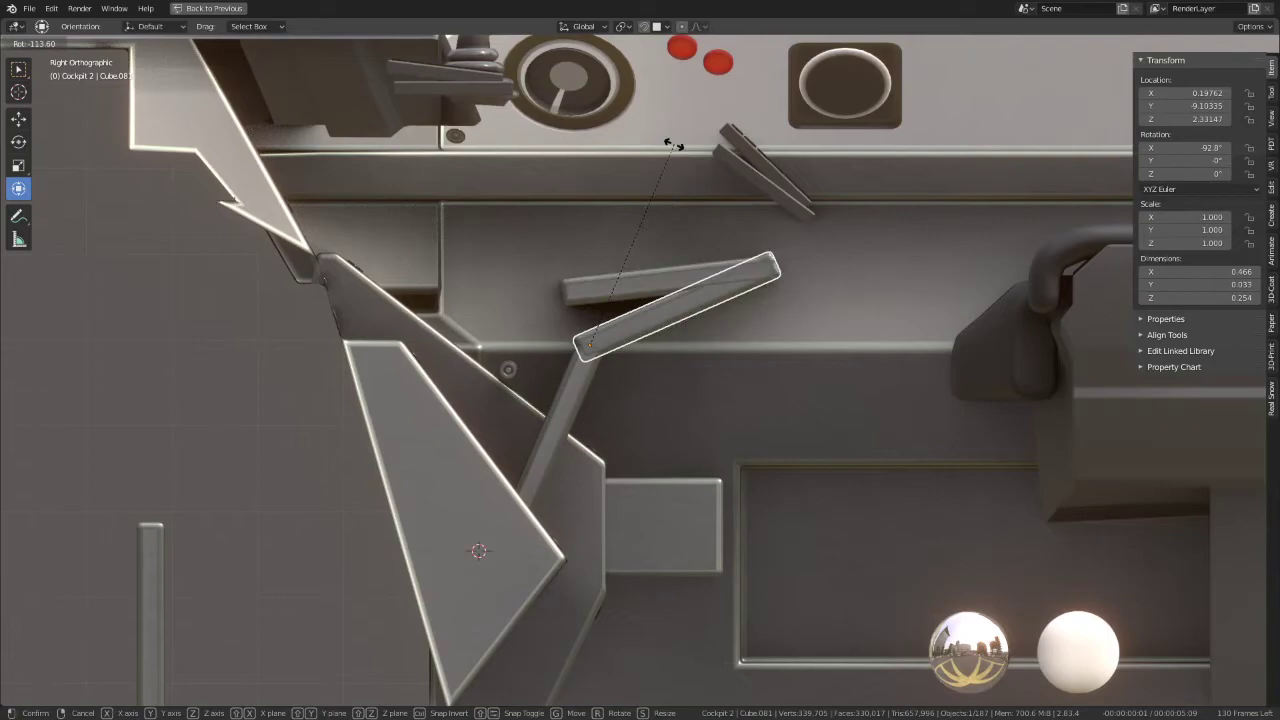
{"action": "left_click", "coordinate": [745, 255]}
{"action": "left_click", "coordinate": [560, 430]}
{"action": "key", "text": "r"}
{"action": "left_click", "coordinate": [690, 290]}
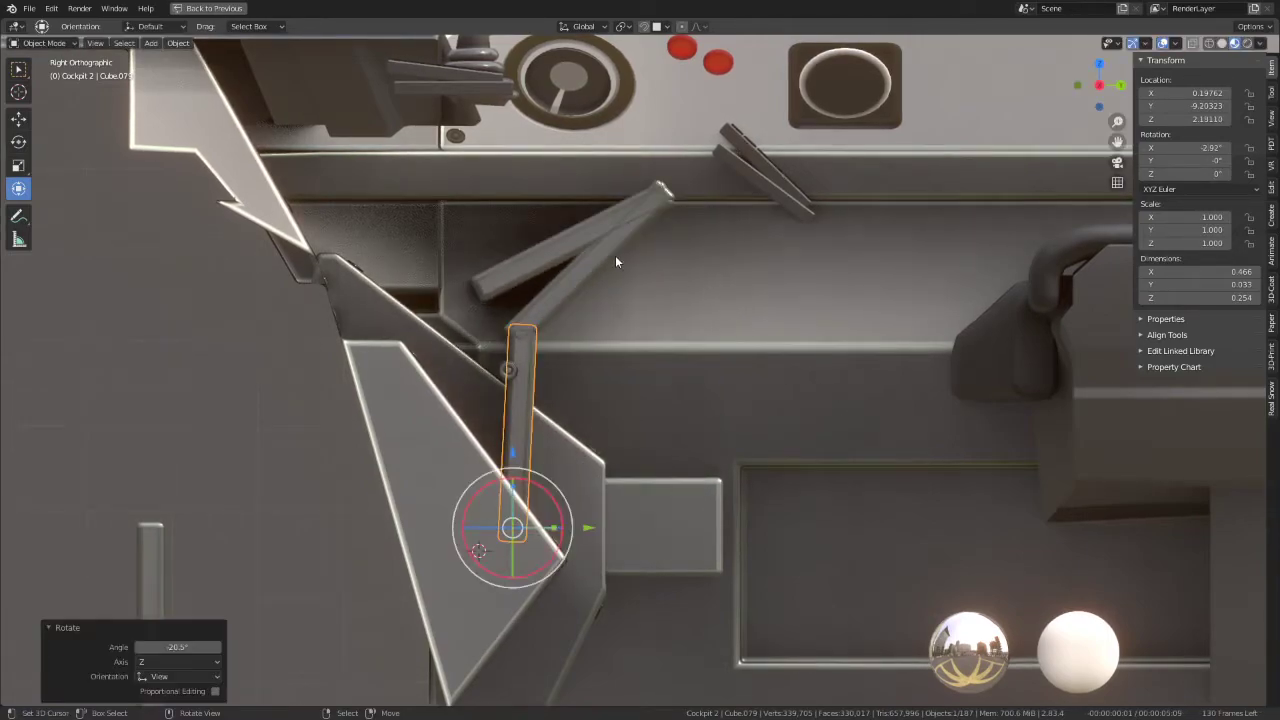
Step: Re-angle the middle bar and turn the top segment Cube.082 to 109° on X
{"action": "left_click", "coordinate": [615, 255]}
{"action": "key", "text": "r"}
{"action": "left_click", "coordinate": [697, 453]}
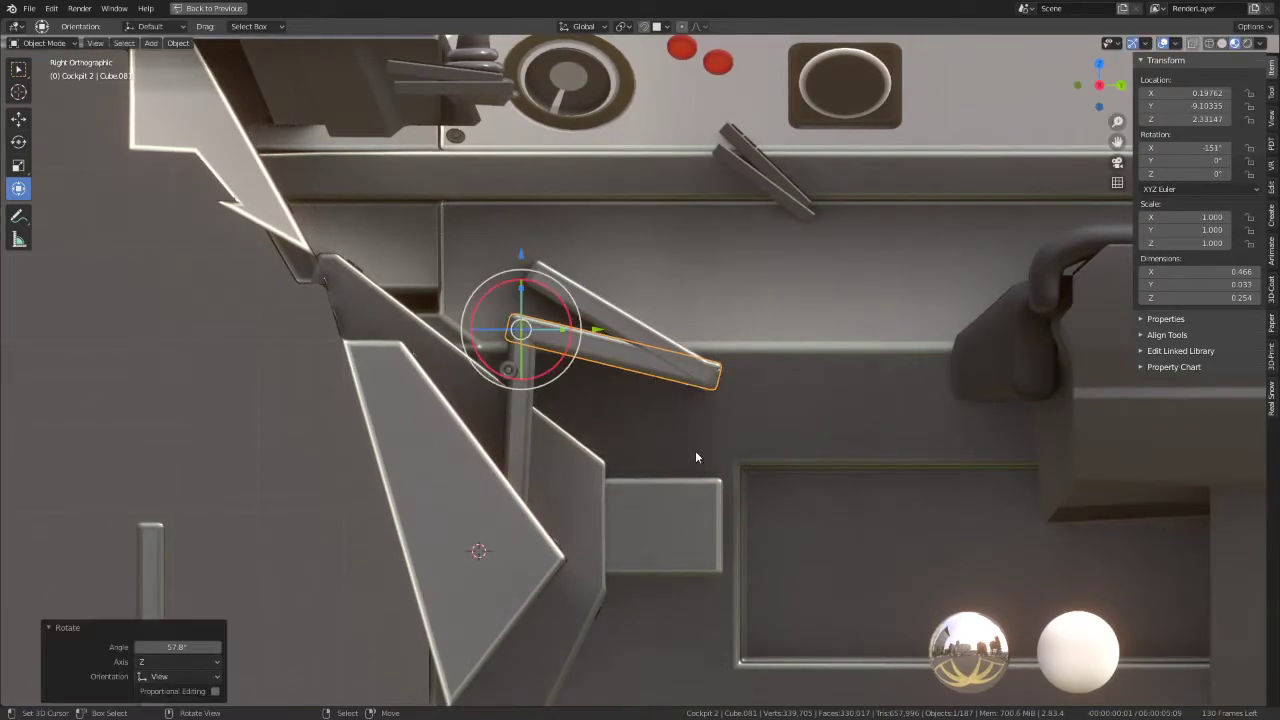
{"action": "left_click", "coordinate": [690, 372]}
{"action": "key", "text": "r"}
{"action": "left_click", "coordinate": [742, 273]}
{"action": "scroll", "coordinate": [742, 273], "scroll_direction": "down", "scroll_amount": 3}
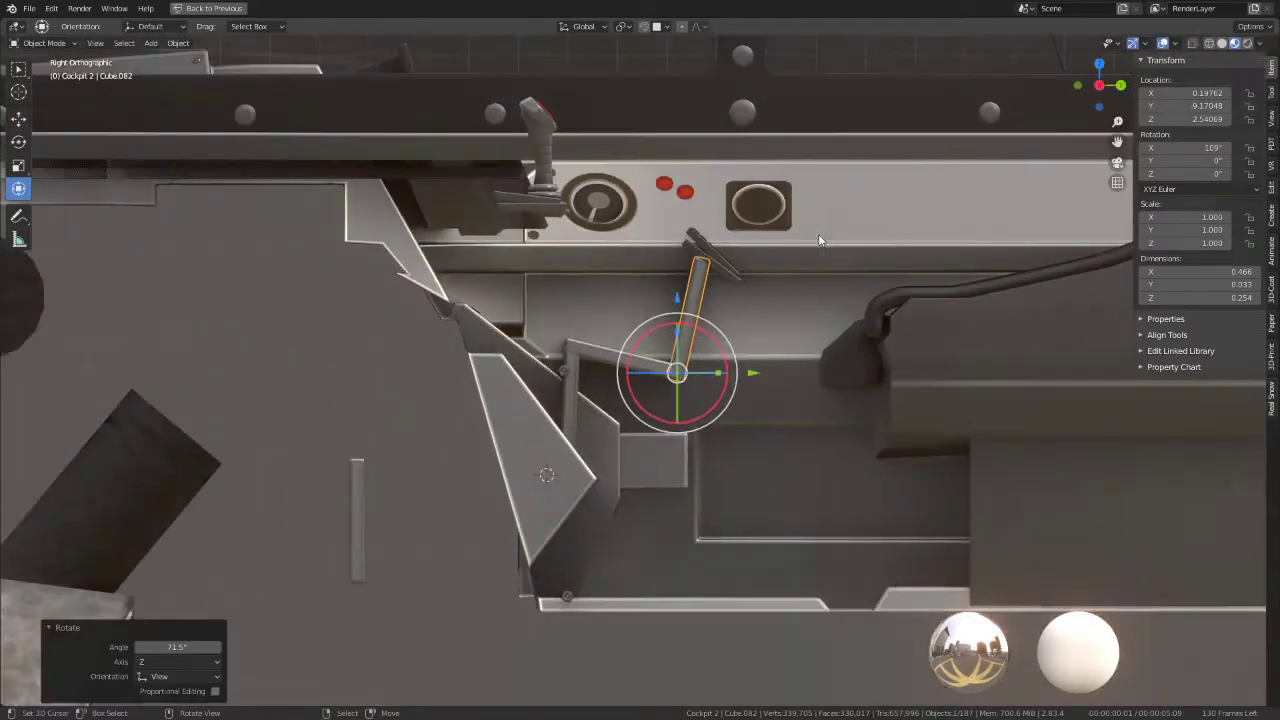
{"action": "mouse_move", "coordinate": [742, 273]}
{"action": "middle_mouse_down"}
{"action": "mouse_move", "coordinate": [657, 282]}
{"action": "mouse_move", "coordinate": [788, 258]}
{"action": "mouse_move", "coordinate": [686, 260]}
{"action": "mouse_move", "coordinate": [617, 287]}
{"action": "mouse_move", "coordinate": [840, 235]}
{"action": "mouse_move", "coordinate": [909, 237]}
{"action": "mouse_move", "coordinate": [860, 285]}
{"action": "mouse_move", "coordinate": [797, 230]}
{"action": "mouse_move", "coordinate": [812, 218]}
{"action": "middle_mouse_up"}
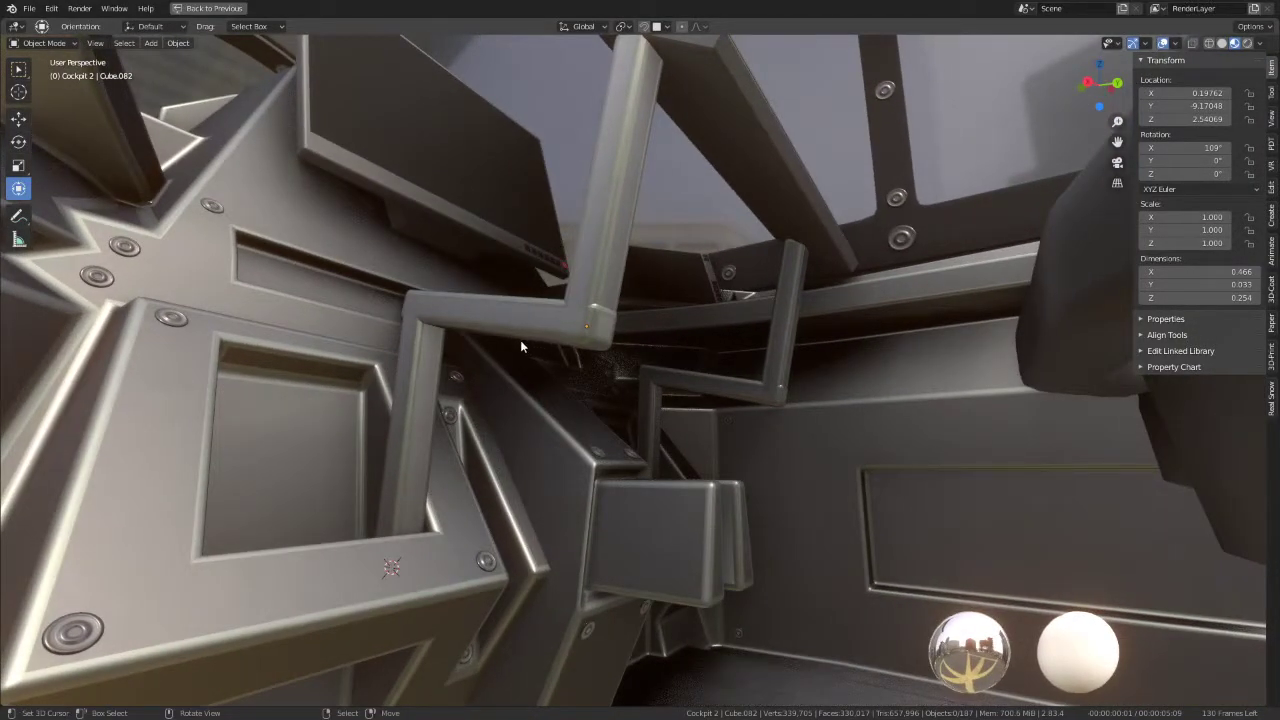
Step: Nudge the base segment Cube.079 to a new position
{"action": "mouse_move", "coordinate": [492, 311]}
{"action": "middle_mouse_down"}
{"action": "mouse_move", "coordinate": [463, 304]}
{"action": "mouse_move", "coordinate": [541, 328]}
{"action": "middle_mouse_up"}
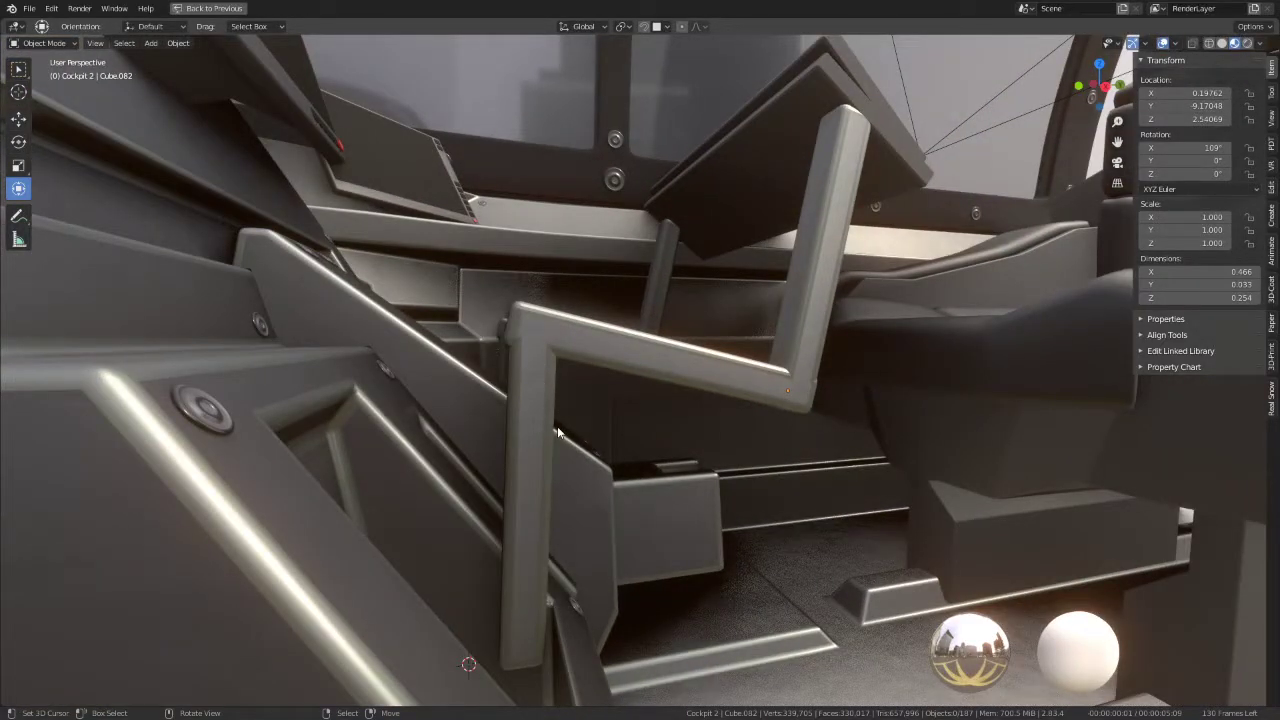
{"action": "middle_click_drag", "start_coordinate": [558, 432], "coordinate": [533, 426]}
{"action": "left_click", "coordinate": [538, 516]}
{"action": "key", "text": "g"}
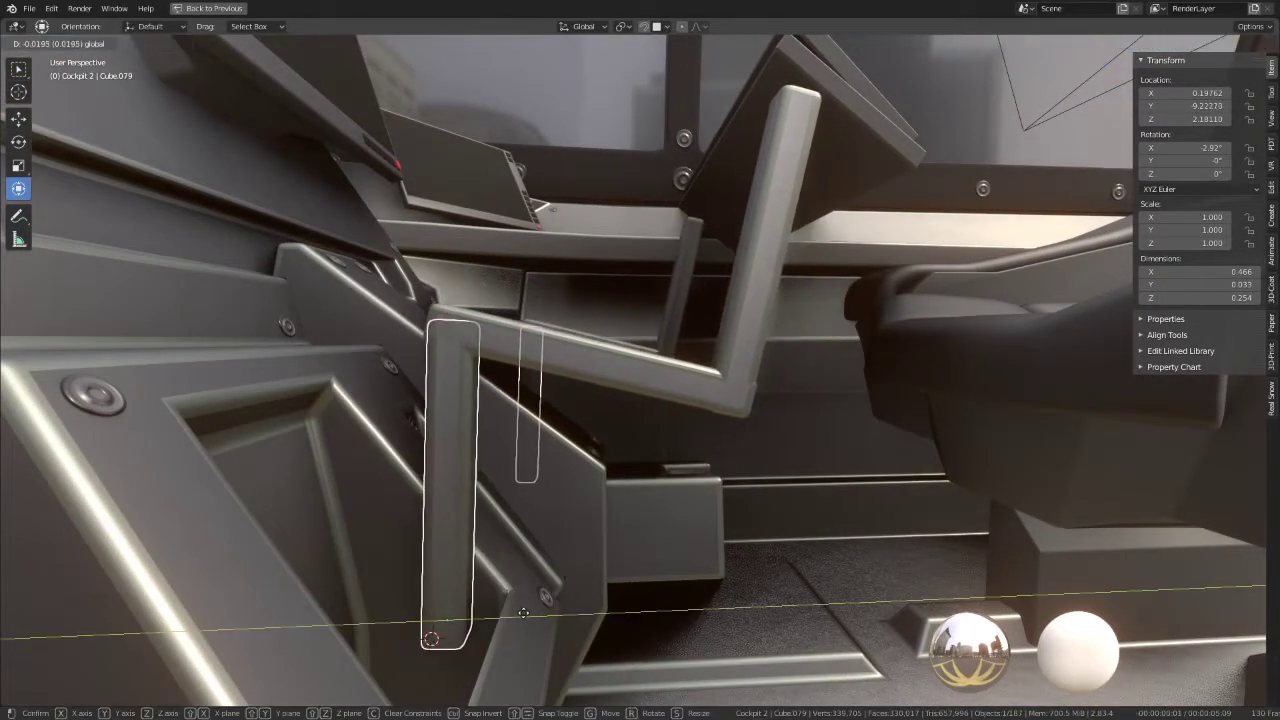
{"action": "left_click", "coordinate": [523, 612]}
Step: Rotate the top segment Cube.082 to 99° on X
{"action": "left_click", "coordinate": [590, 355]}
{"action": "mouse_move", "coordinate": [590, 355]}
{"action": "middle_mouse_down"}
{"action": "mouse_move", "coordinate": [600, 321]}
{"action": "mouse_move", "coordinate": [590, 330]}
{"action": "middle_mouse_up"}
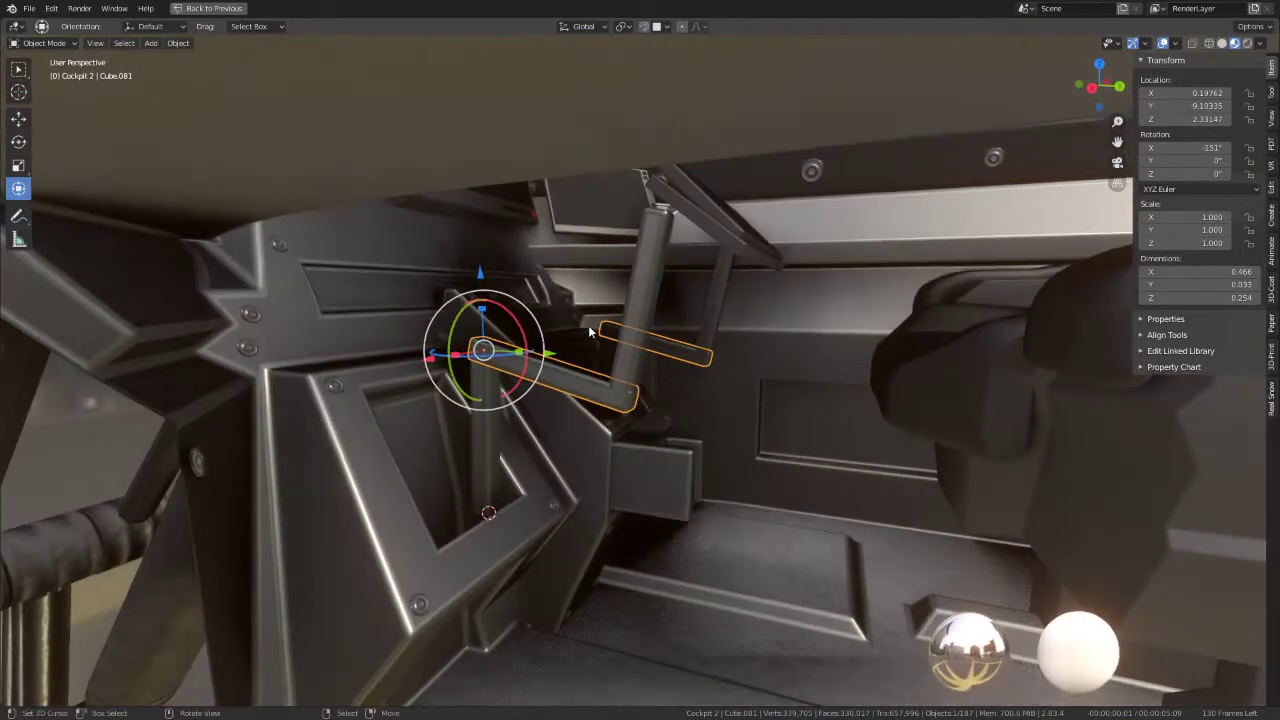
{"action": "left_click", "coordinate": [636, 273]}
{"action": "middle_click_drag", "start_coordinate": [636, 273], "coordinate": [660, 266]}
{"action": "key", "text": "r"}
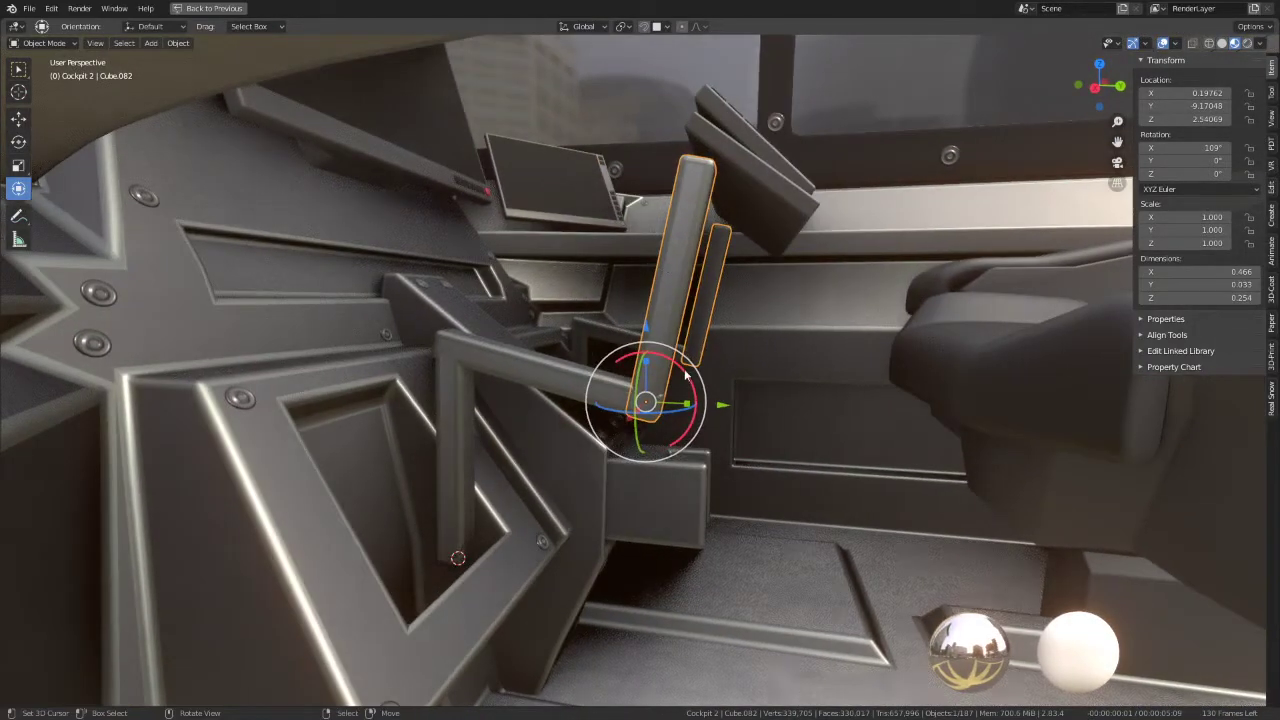
{"action": "left_click", "coordinate": [613, 373]}
Step: Rotate the middle bar Cube.081 to −151° on X, then deselect all
{"action": "left_click", "coordinate": [541, 367]}
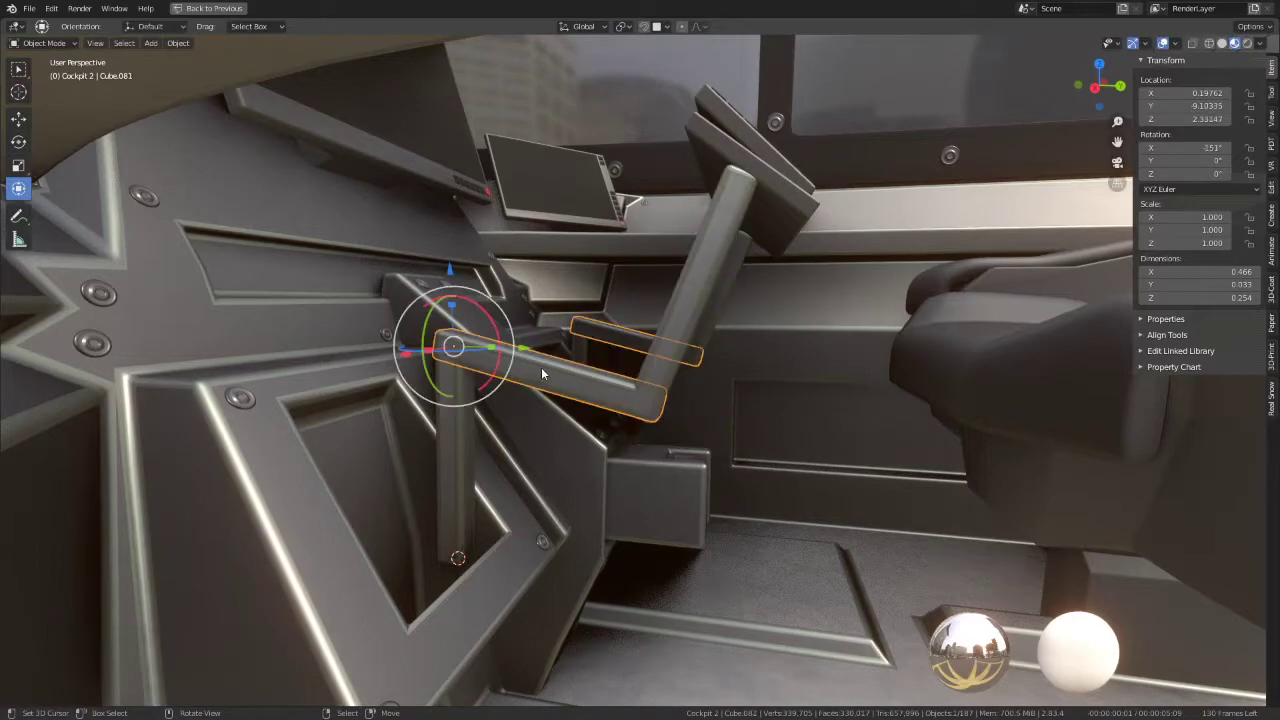
{"action": "key", "text": "r"}
{"action": "key", "text": "Escape"}
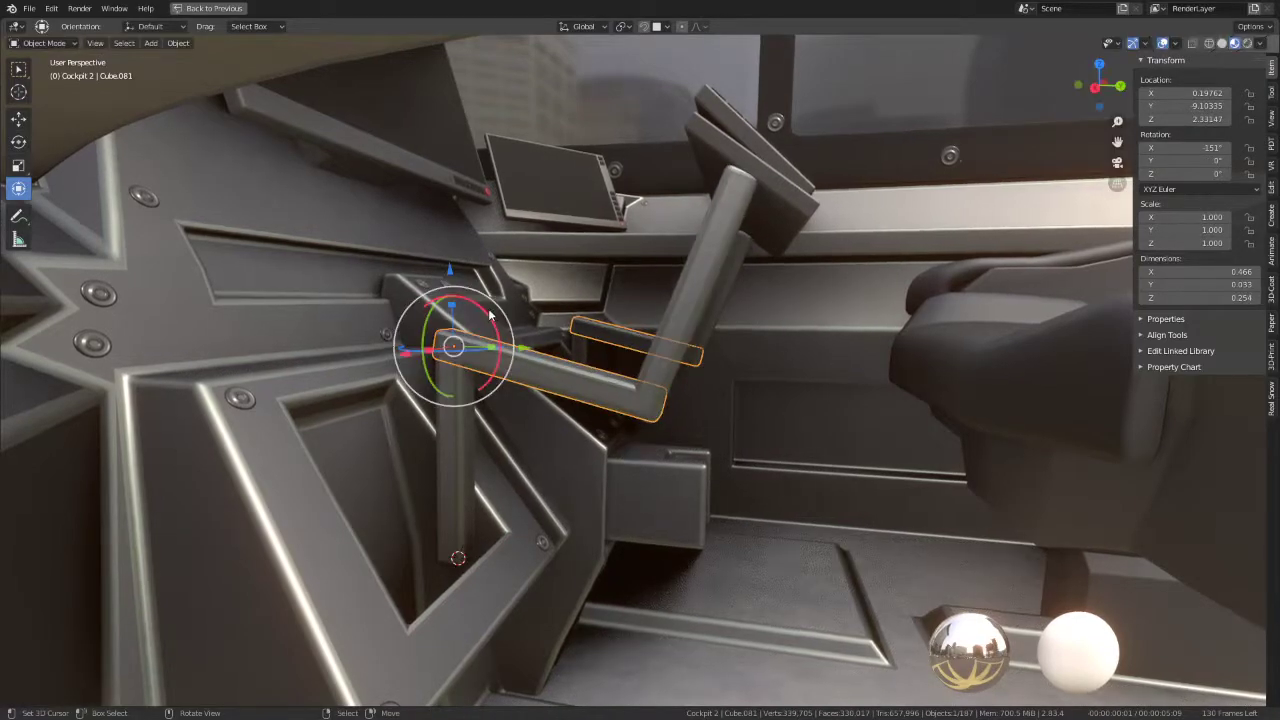
{"action": "key", "text": "r"}
{"action": "left_click", "coordinate": [482, 318]}
{"action": "mouse_move", "coordinate": [482, 318]}
{"action": "middle_mouse_down"}
{"action": "mouse_move", "coordinate": [406, 303]}
{"action": "mouse_move", "coordinate": [537, 274]}
{"action": "mouse_move", "coordinate": [783, 319]}
{"action": "mouse_move", "coordinate": [628, 303]}
{"action": "mouse_move", "coordinate": [554, 324]}
{"action": "mouse_move", "coordinate": [704, 291]}
{"action": "mouse_move", "coordinate": [428, 207]}
{"action": "mouse_move", "coordinate": [528, 206]}
{"action": "mouse_move", "coordinate": [568, 372]}
{"action": "mouse_move", "coordinate": [566, 447]}
{"action": "mouse_move", "coordinate": [524, 415]}
{"action": "mouse_move", "coordinate": [423, 389]}
{"action": "mouse_move", "coordinate": [390, 365]}
{"action": "mouse_move", "coordinate": [586, 384]}
{"action": "mouse_move", "coordinate": [603, 380]}
{"action": "mouse_move", "coordinate": [591, 303]}
{"action": "mouse_move", "coordinate": [614, 257]}
{"action": "mouse_move", "coordinate": [640, 309]}
{"action": "middle_mouse_up"}
{"action": "key", "text": "alt+a"}
{"action": "left_click", "coordinate": [616, 437]}
{"action": "middle_click_drag", "start_coordinate": [616, 437], "coordinate": [604, 402]}
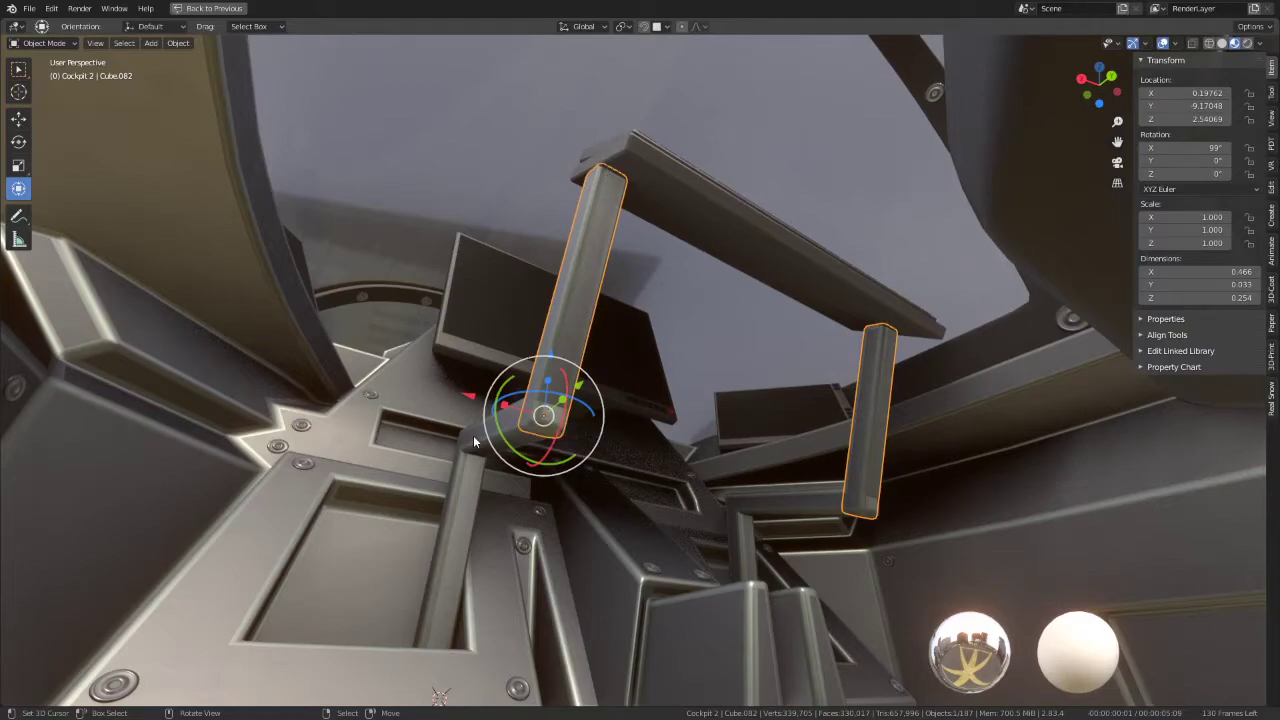
Step: In Edit Mode, select the edge ring running around the lever arm
{"action": "middle_click_drag", "start_coordinate": [454, 444], "coordinate": [441, 481]}
{"action": "key", "text": "Tab"}
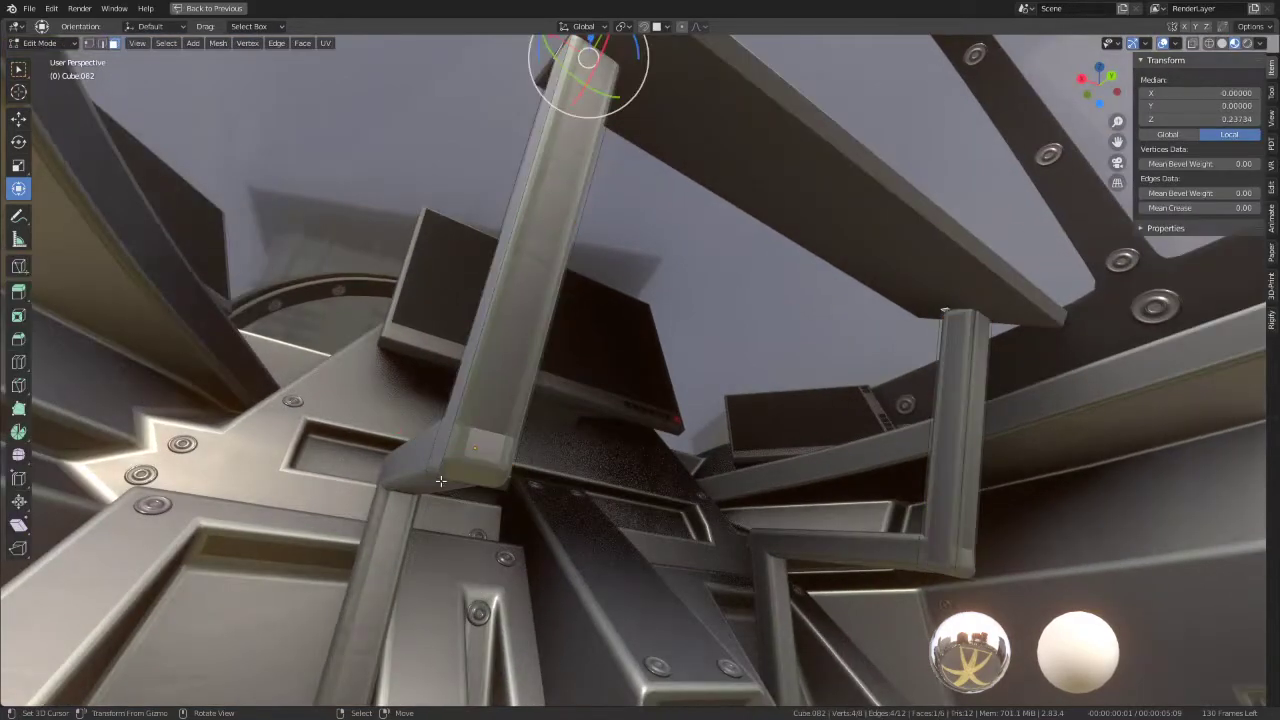
{"action": "middle_click_drag", "start_coordinate": [507, 288], "coordinate": [557, 329]}
{"action": "left_click", "coordinate": [559, 317], "text": "ctrl+alt"}
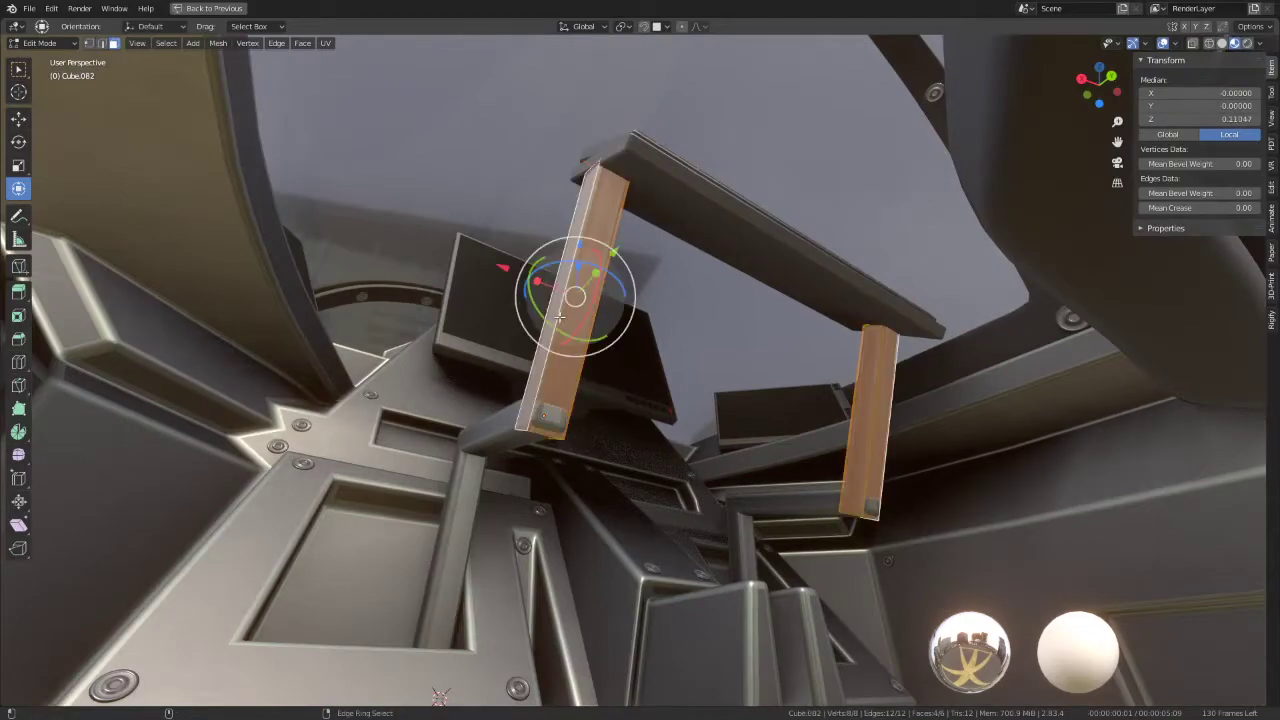
{"action": "left_click", "coordinate": [101, 43]}
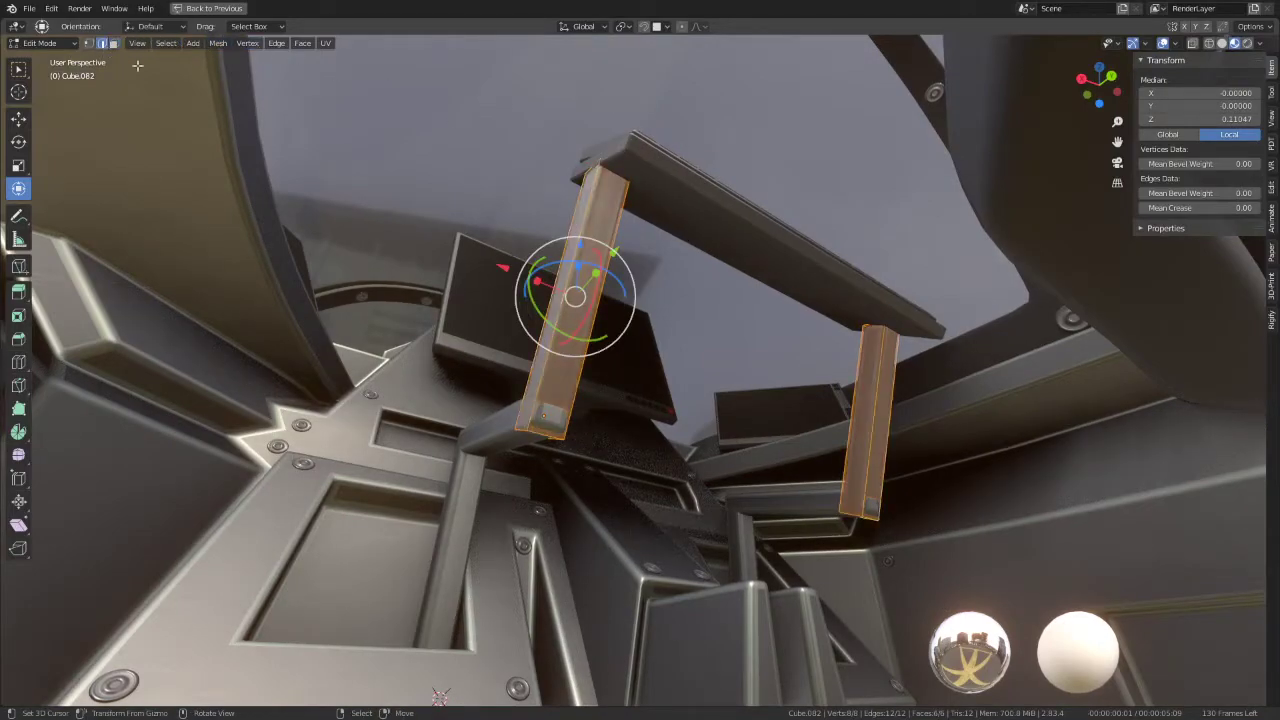
{"action": "left_click", "coordinate": [569, 341], "text": "ctrl+alt"}
Step: Subdivide the lever's edge ring through Quick Favorites, undoing an accidental smooth
{"action": "key", "text": "q"}
{"action": "left_click", "coordinate": [901, 281]}
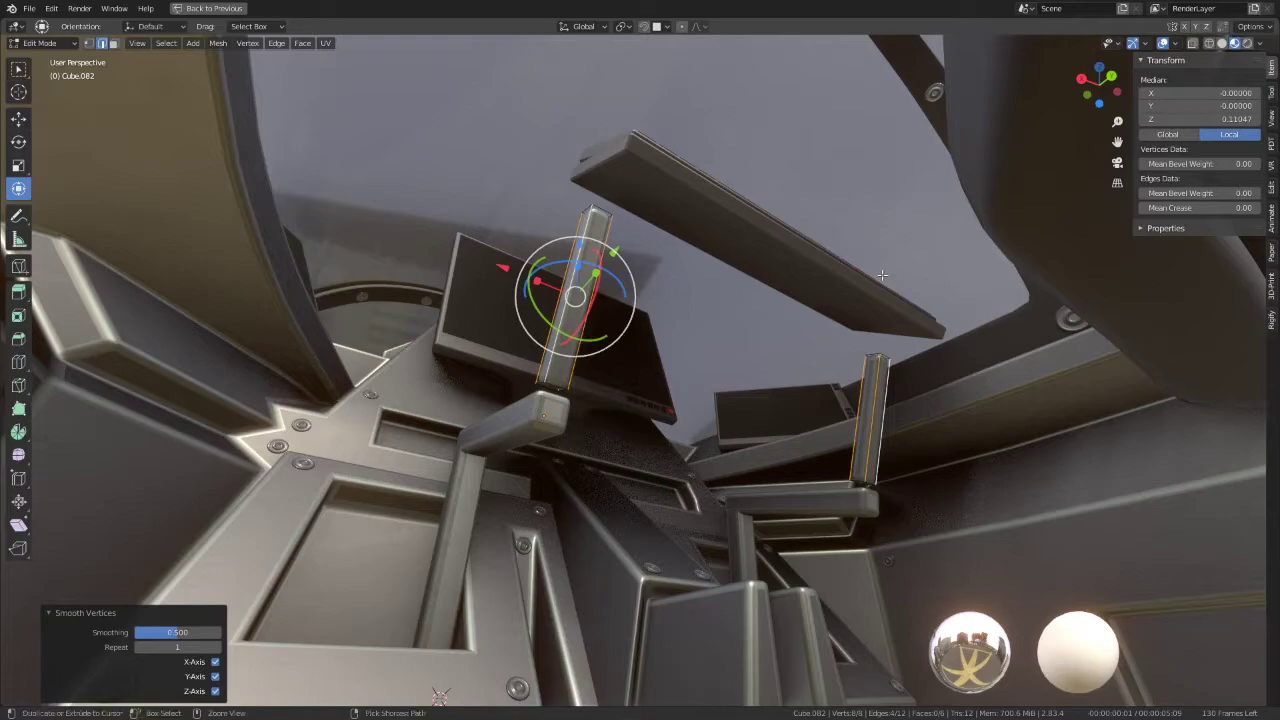
{"action": "key", "text": "ctrl+z"}
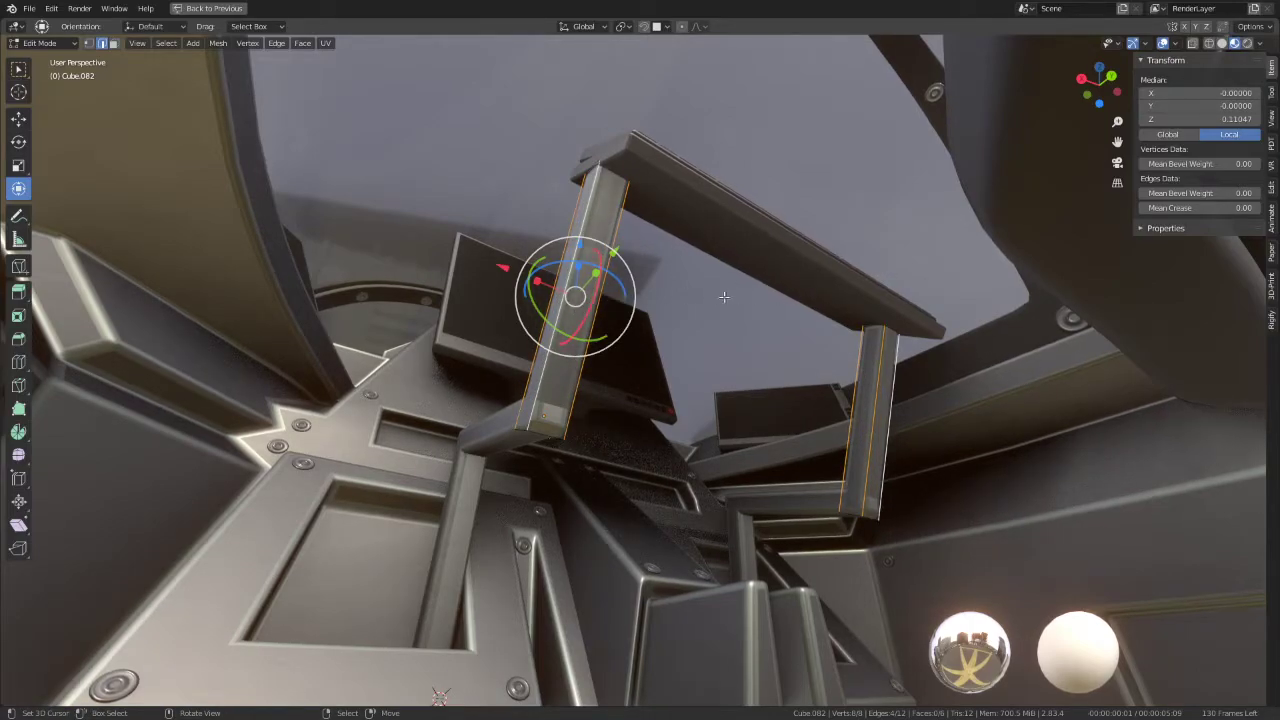
{"action": "middle_click_drag", "start_coordinate": [719, 296], "coordinate": [808, 304]}
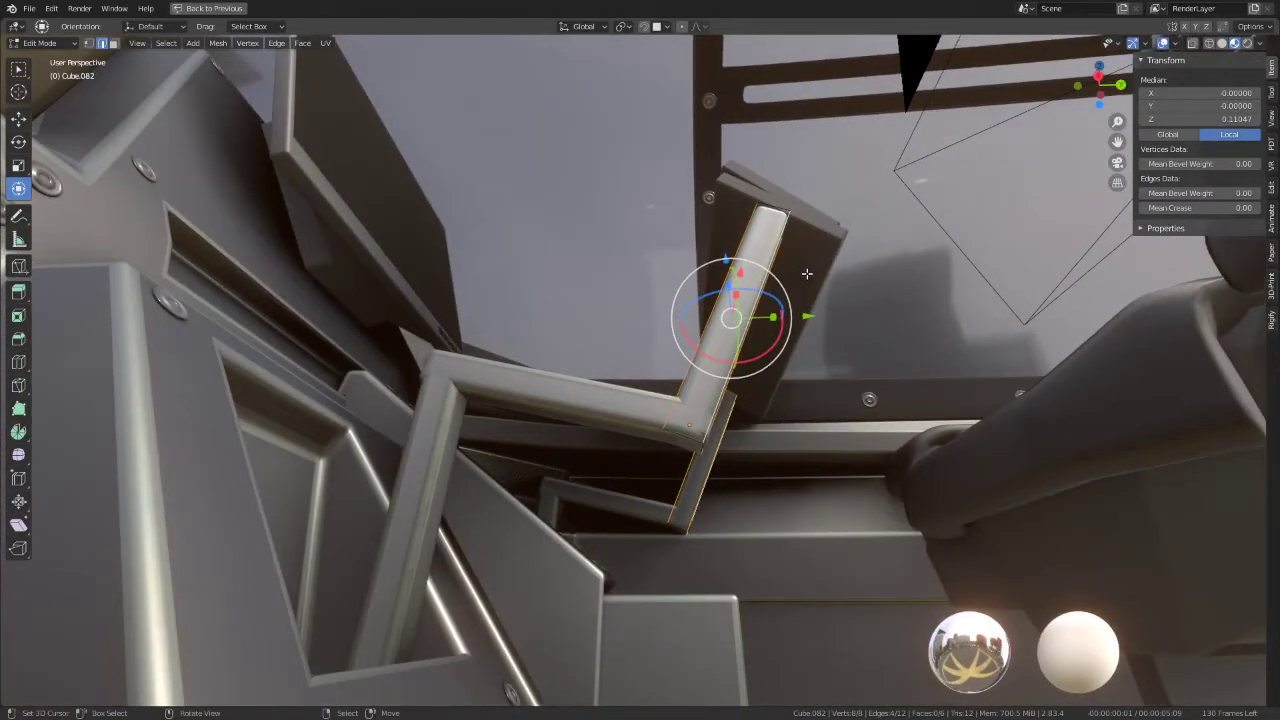
{"action": "middle_click_drag", "start_coordinate": [807, 362], "coordinate": [713, 347]}
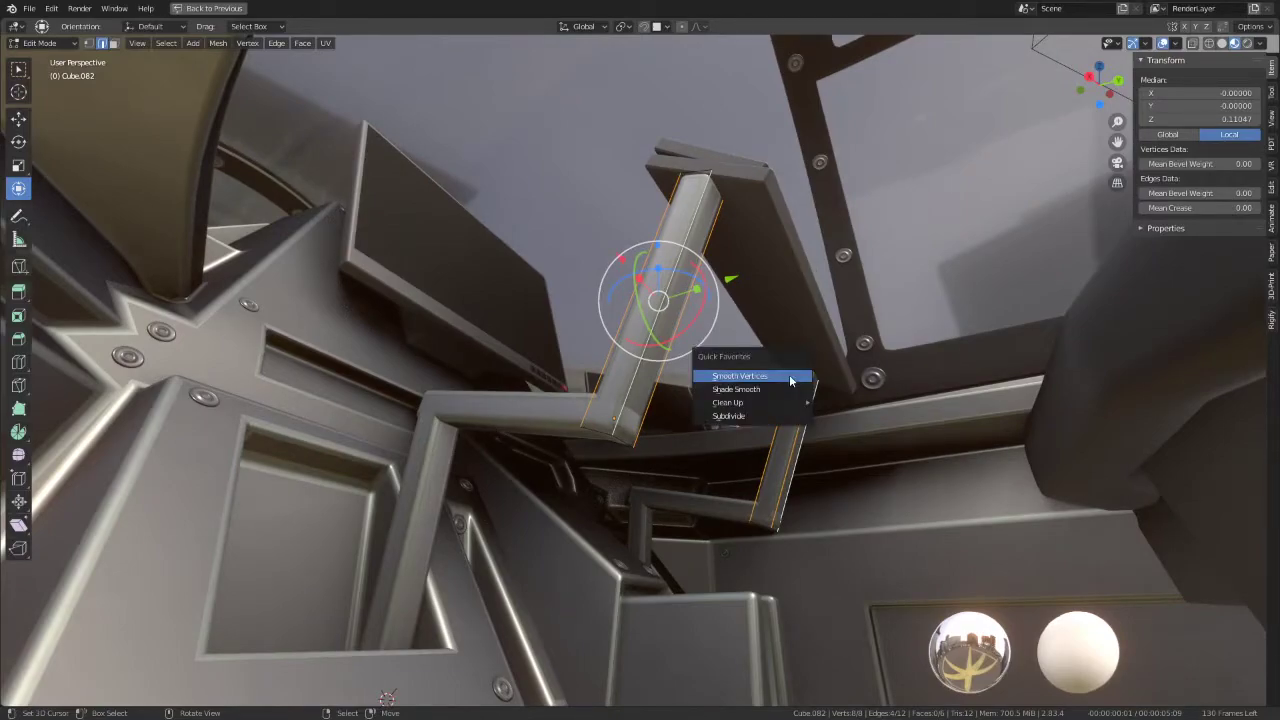
{"action": "left_click", "coordinate": [730, 415]}
Step: Edge-slide the new loop to factor 0.755 near the elbow, then select the corner face
{"action": "left_click", "coordinate": [673, 309], "text": "alt"}
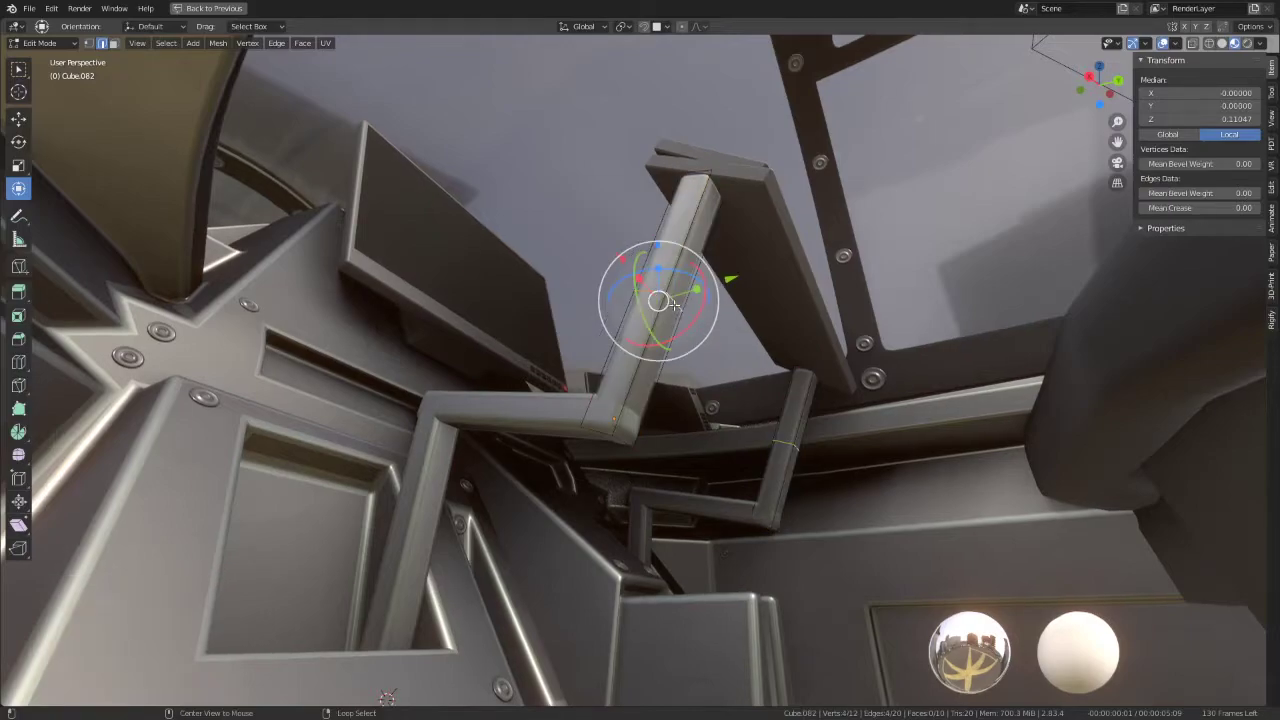
{"action": "middle_click_drag", "start_coordinate": [665, 300], "coordinate": [668, 300]}
{"action": "key", "text": "g"}
{"action": "key", "text": "g"}
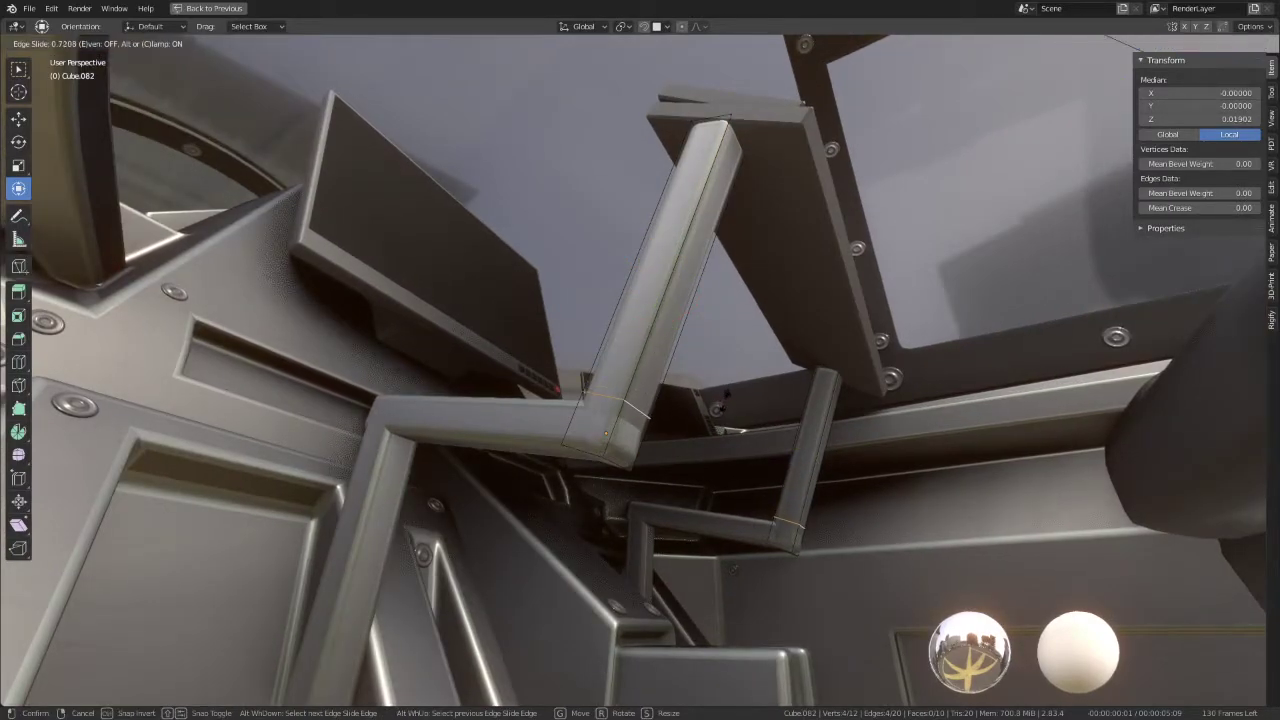
{"action": "key", "text": "Return"}
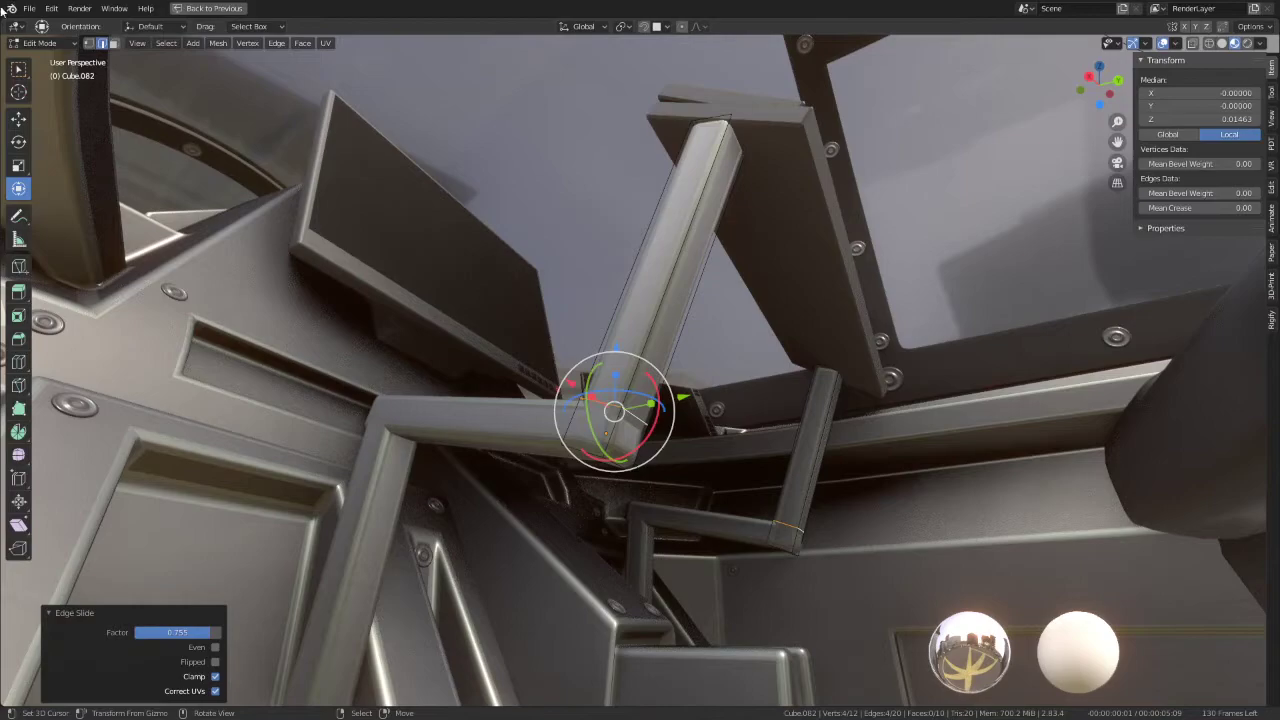
{"action": "left_click", "coordinate": [114, 44]}
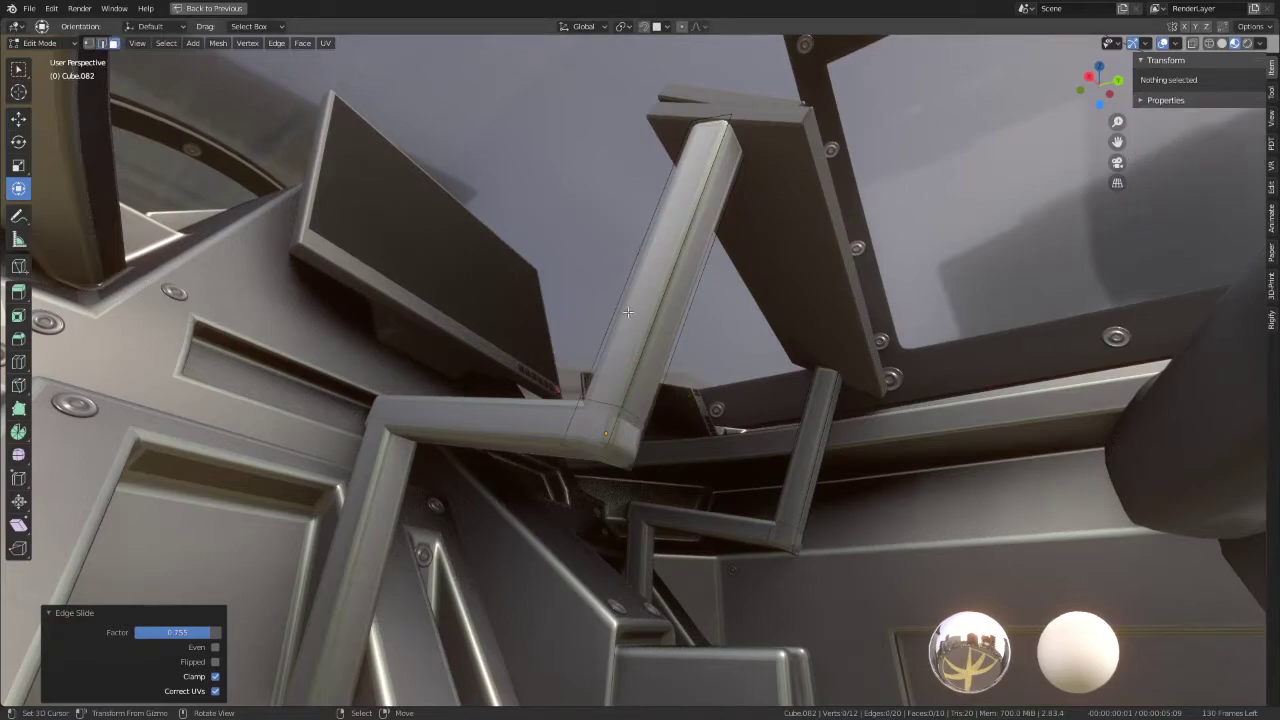
{"action": "left_click", "coordinate": [608, 430]}
{"action": "mouse_move", "coordinate": [608, 430]}
{"action": "middle_mouse_down"}
{"action": "mouse_move", "coordinate": [688, 420]}
{"action": "mouse_move", "coordinate": [725, 446]}
{"action": "middle_mouse_up"}
Step: Duplicate the corner face in place and set the pivot to Individual Origins
{"action": "key", "text": "shift+d"}
{"action": "right_click", "coordinate": [725, 446]}
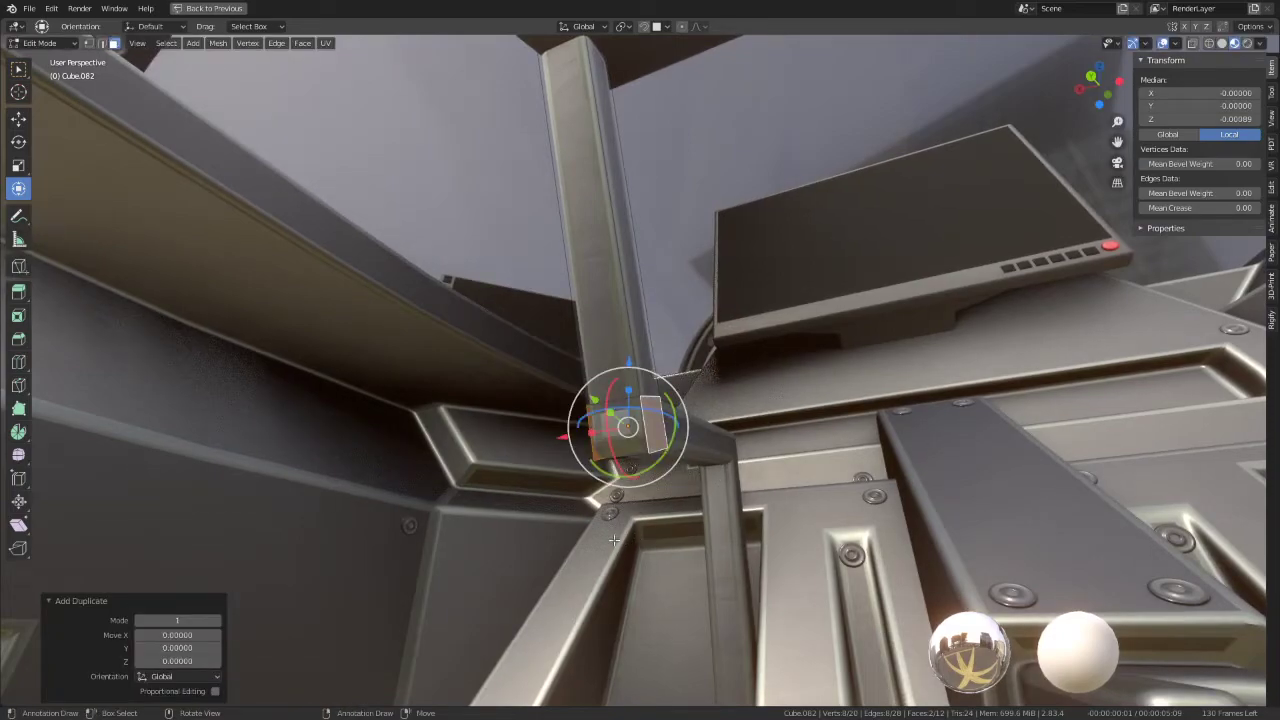
{"action": "mouse_move", "coordinate": [616, 517]}
{"action": "middle_mouse_down"}
{"action": "mouse_move", "coordinate": [697, 523]}
{"action": "mouse_move", "coordinate": [660, 530]}
{"action": "middle_mouse_up"}
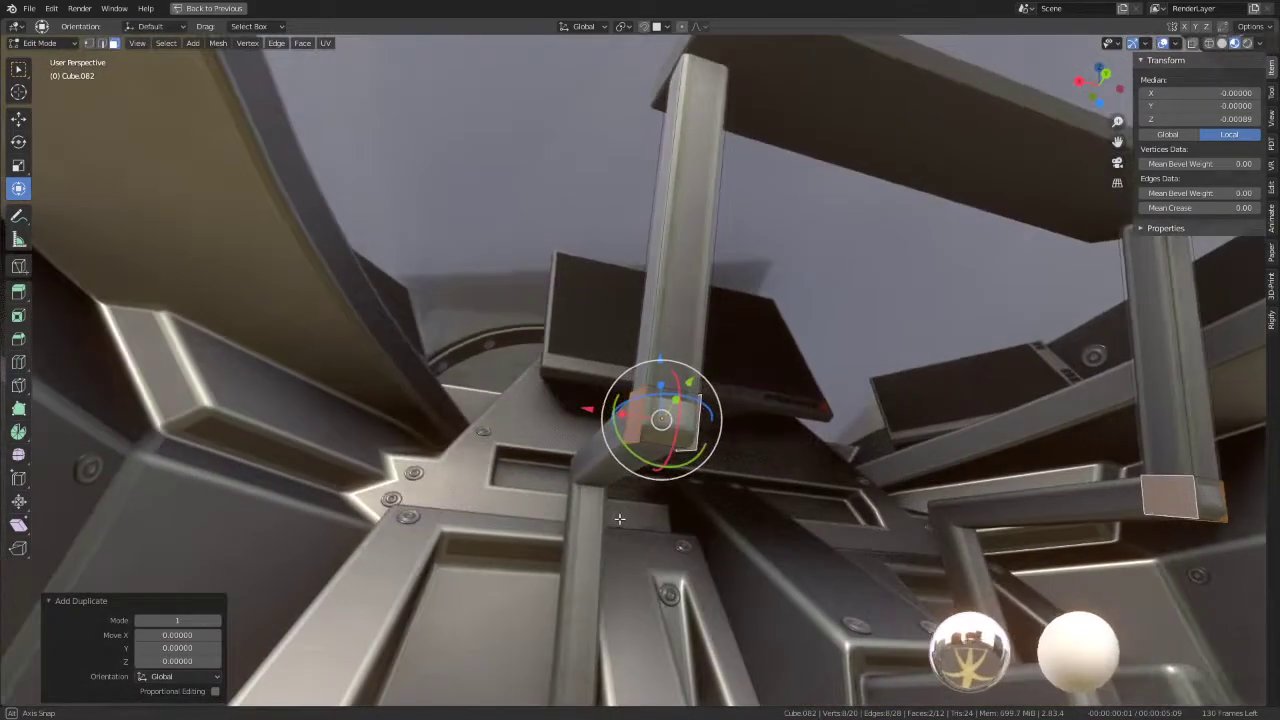
{"action": "left_click", "coordinate": [626, 27]}
{"action": "left_click", "coordinate": [660, 71]}
{"action": "mouse_move", "coordinate": [760, 540]}
{"action": "middle_mouse_down"}
{"action": "mouse_move", "coordinate": [789, 529]}
{"action": "mouse_move", "coordinate": [491, 512]}
{"action": "mouse_move", "coordinate": [645, 475]}
{"action": "mouse_move", "coordinate": [489, 418]}
{"action": "middle_mouse_up"}
Step: Extrude the duplicated face and scale it along X into a widened joint block
{"action": "key", "text": "Tab"}
{"action": "key", "text": "Tab"}
{"action": "key", "text": "e"}
{"action": "right_click", "coordinate": [531, 354]}
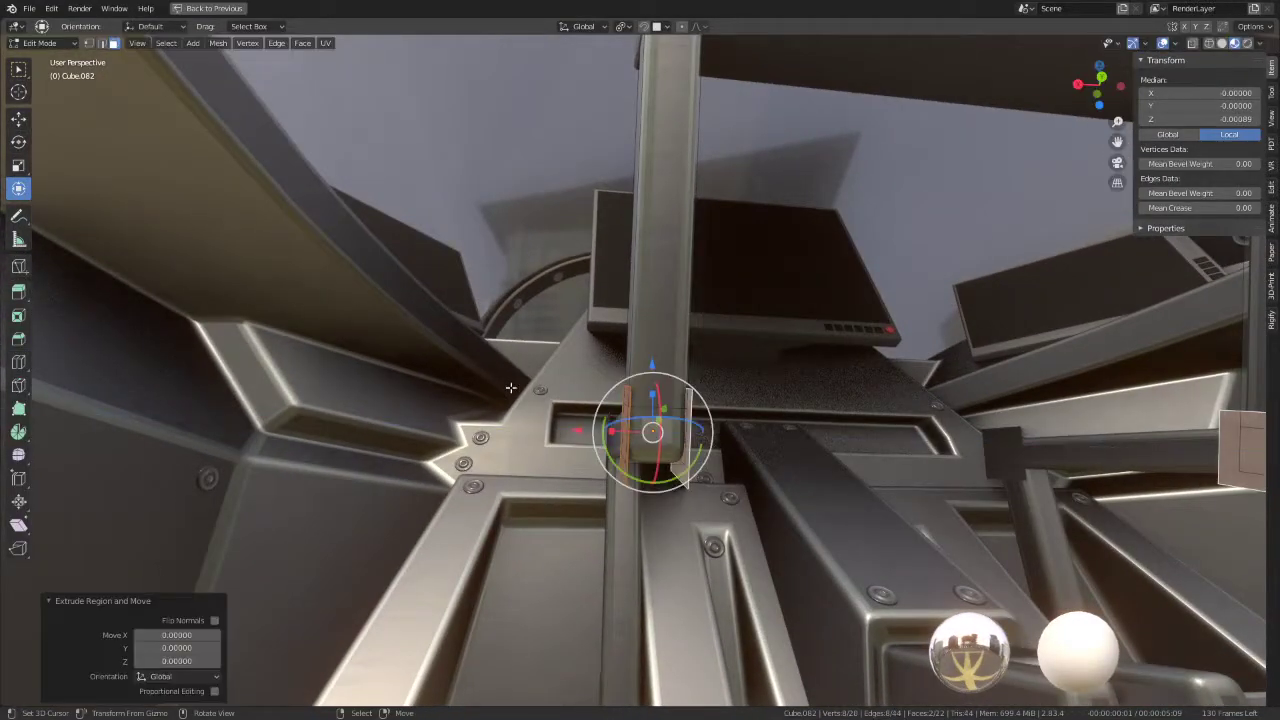
{"action": "key", "text": "s"}
{"action": "key", "text": "x"}
{"action": "right_click", "coordinate": [472, 427]}
{"action": "left_click", "coordinate": [622, 26]}
{"action": "left_click", "coordinate": [660, 90]}
{"action": "key", "text": "s"}
{"action": "key", "text": "x"}
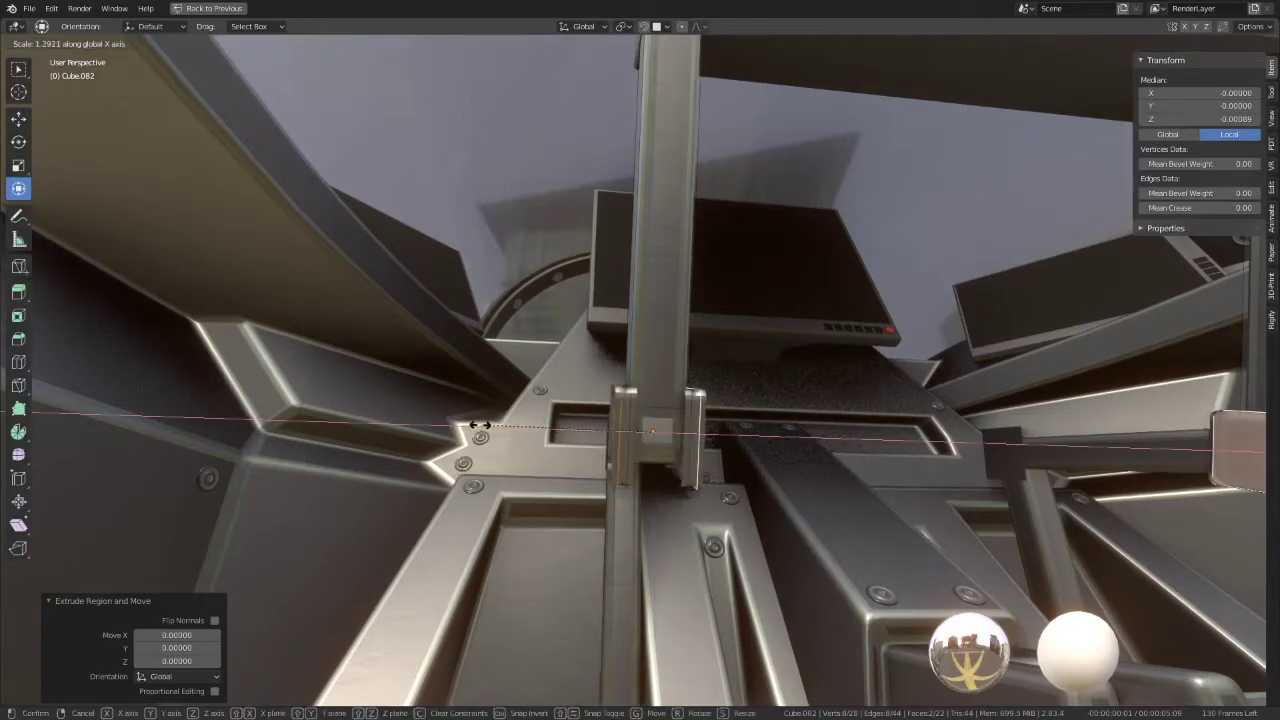
{"action": "left_click", "coordinate": [307, 411]}
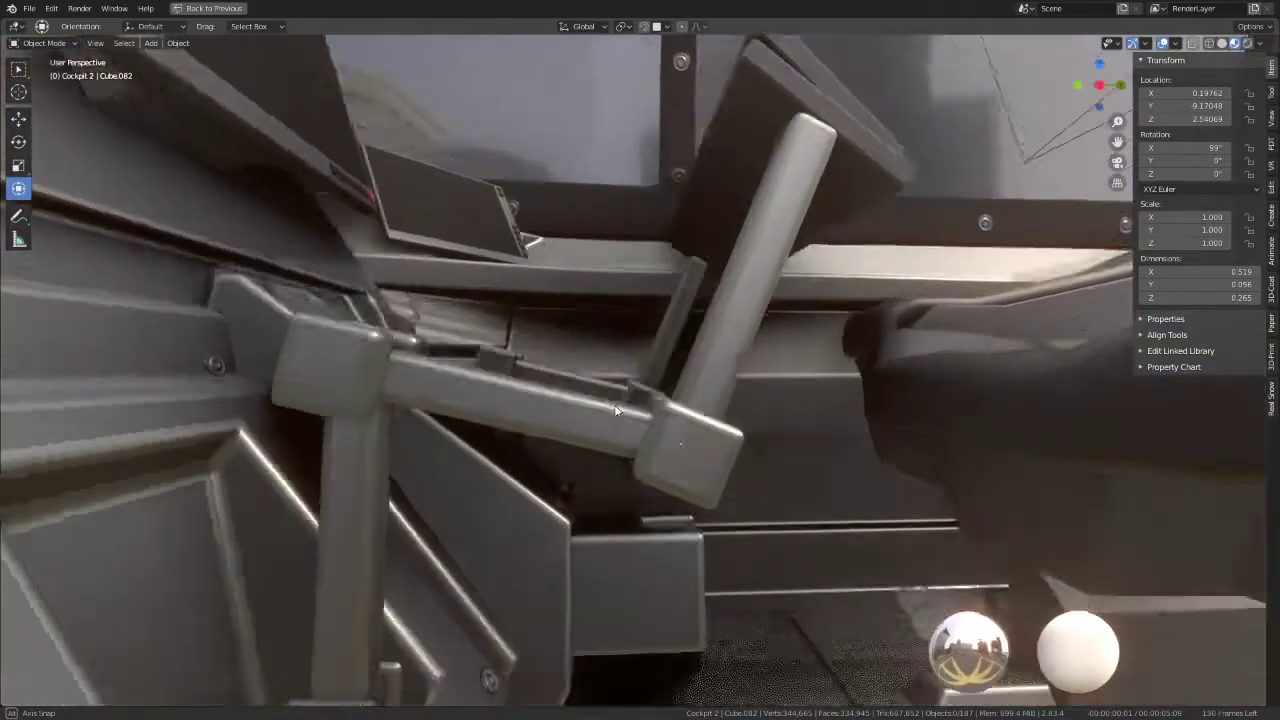
Step: Rotate the lever arm around its pivot, then select its joint in Edit Mode
{"action": "mouse_move", "coordinate": [616, 410]}
{"action": "middle_mouse_down"}
{"action": "mouse_move", "coordinate": [713, 338]}
{"action": "mouse_move", "coordinate": [650, 330]}
{"action": "middle_mouse_up"}
{"action": "left_click", "coordinate": [713, 338]}
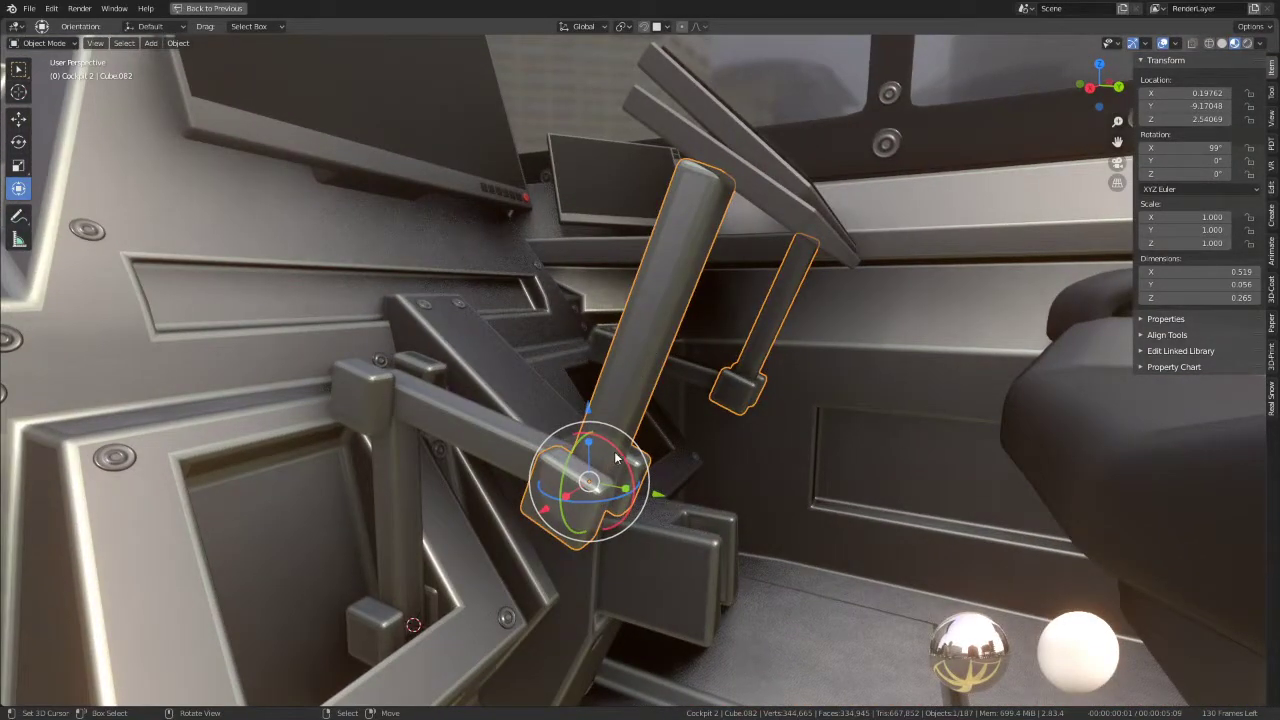
{"action": "left_click_drag", "start_coordinate": [616, 457], "coordinate": [636, 492]}
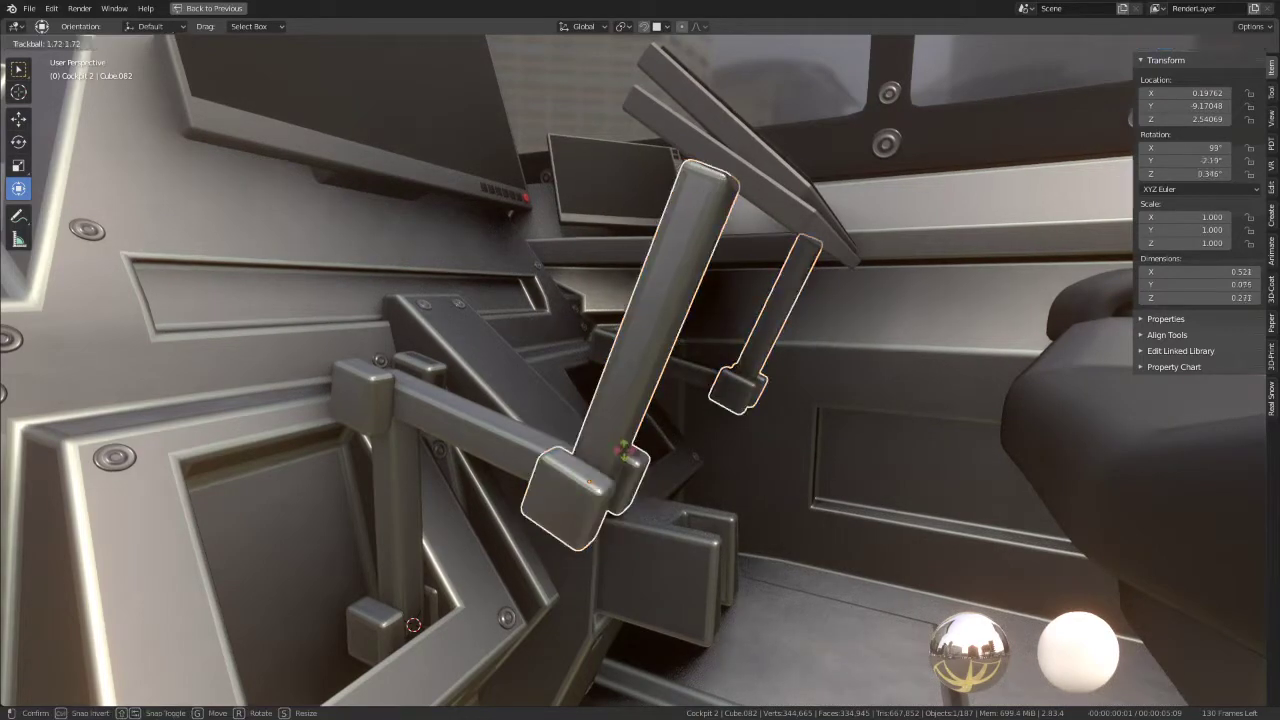
{"action": "left_click", "coordinate": [652, 344]}
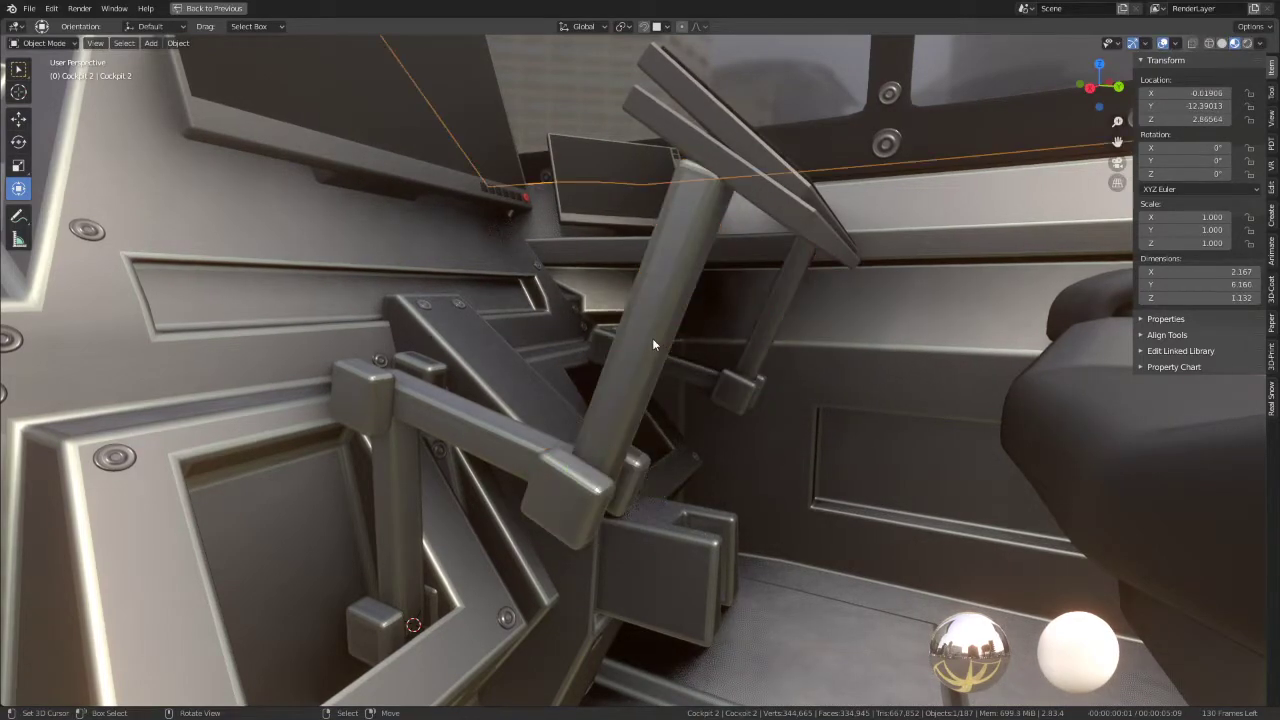
{"action": "left_click", "coordinate": [644, 401]}
{"action": "key", "text": "Tab"}
{"action": "mouse_move", "coordinate": [644, 401]}
{"action": "middle_mouse_down"}
{"action": "mouse_move", "coordinate": [573, 474]}
{"action": "mouse_move", "coordinate": [569, 424]}
{"action": "mouse_move", "coordinate": [621, 487]}
{"action": "mouse_move", "coordinate": [607, 461]}
{"action": "middle_mouse_up"}
{"action": "left_click", "coordinate": [572, 468]}
Step: Select the whole connected joint block with Ctrl+L and delete its vertices
{"action": "left_click", "coordinate": [606, 458]}
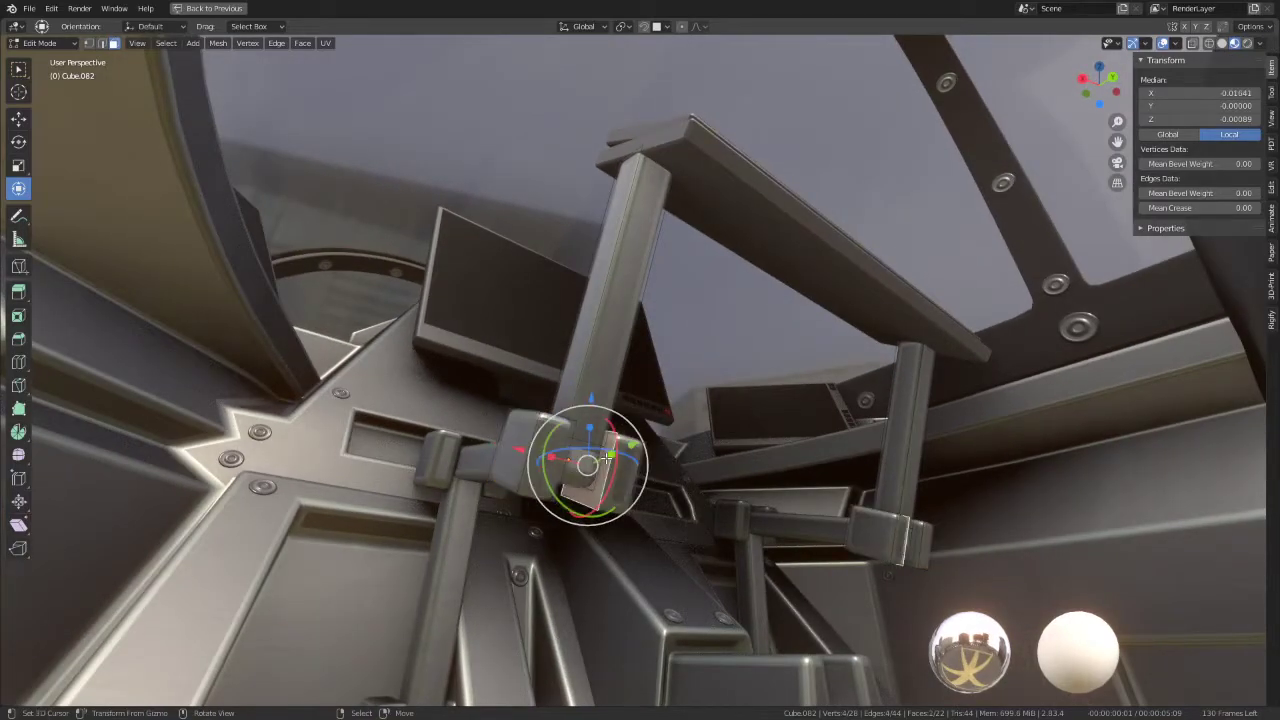
{"action": "middle_click_drag", "start_coordinate": [610, 456], "coordinate": [630, 470]}
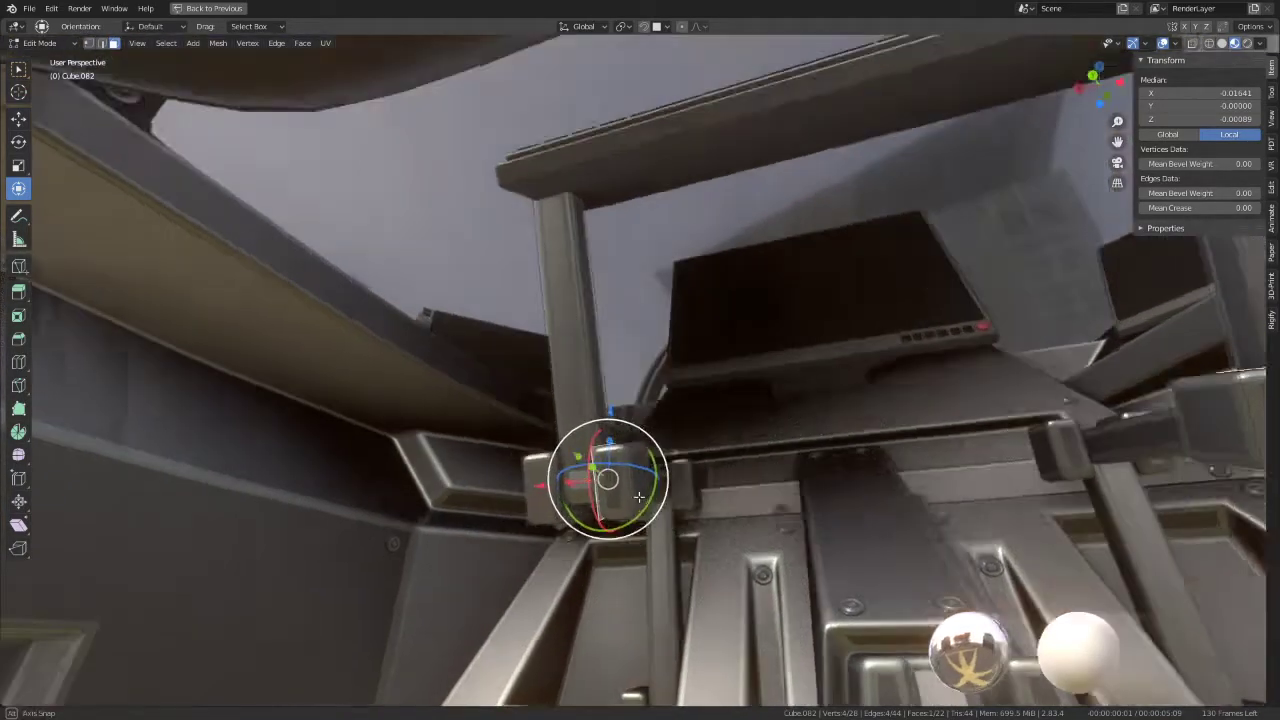
{"action": "left_click", "coordinate": [630, 470]}
{"action": "key", "text": "shift+s"}
{"action": "left_click", "coordinate": [723, 528]}
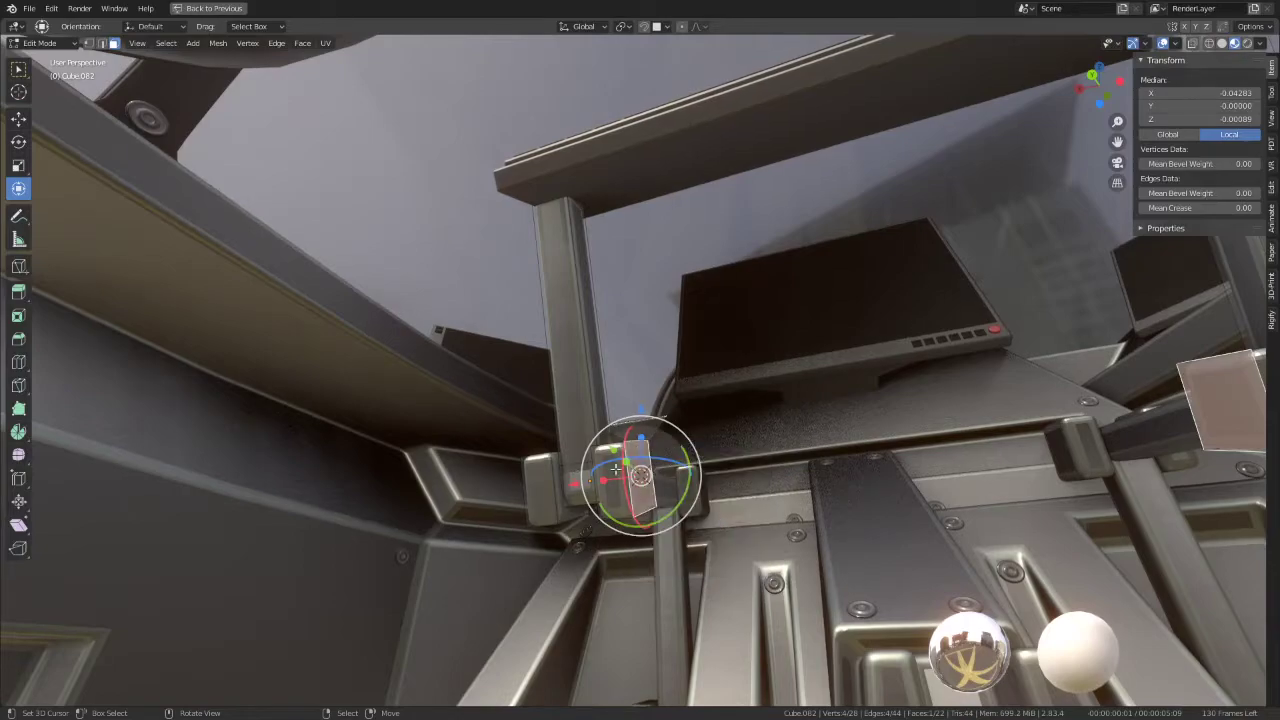
{"action": "key", "text": "ctrl+l"}
{"action": "key", "text": "x"}
{"action": "left_click", "coordinate": [724, 460]}
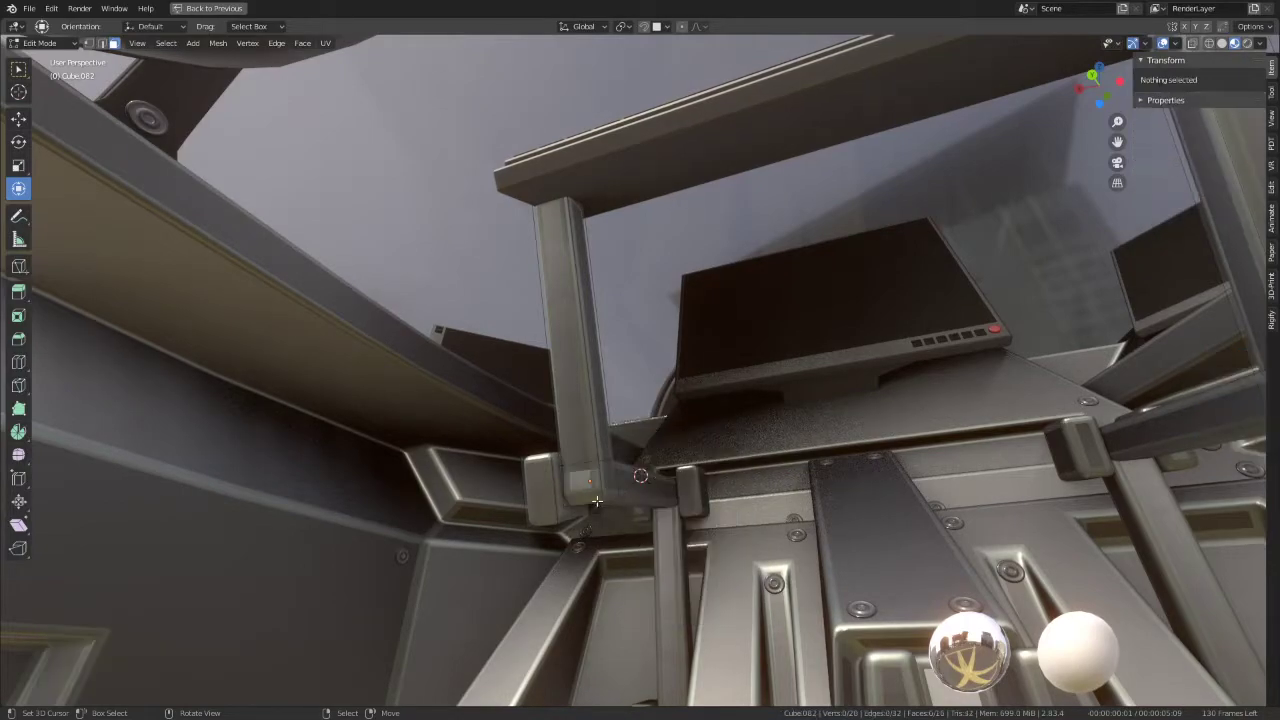
Step: Narrow the lever's end face along X using the 3D cursor as pivot
{"action": "left_click", "coordinate": [565, 488]}
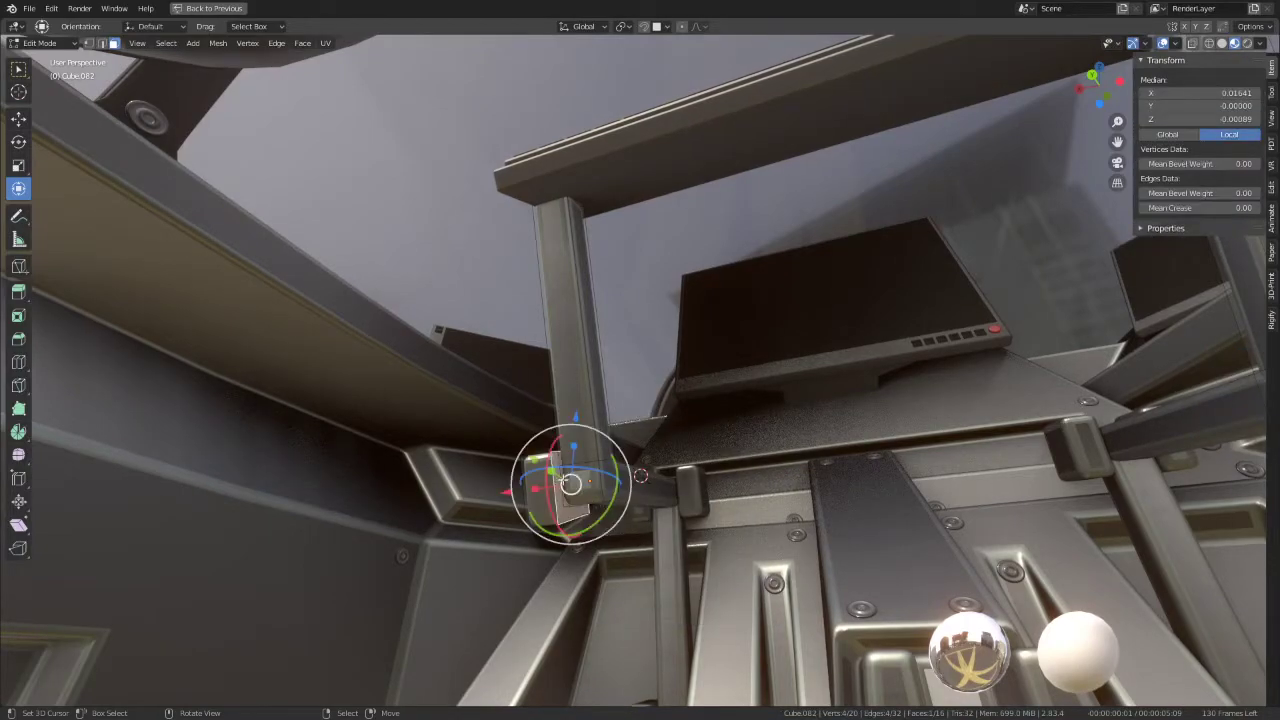
{"action": "left_click", "coordinate": [623, 26]}
{"action": "left_click", "coordinate": [640, 60]}
{"action": "key", "text": "s"}
{"action": "key", "text": "x"}
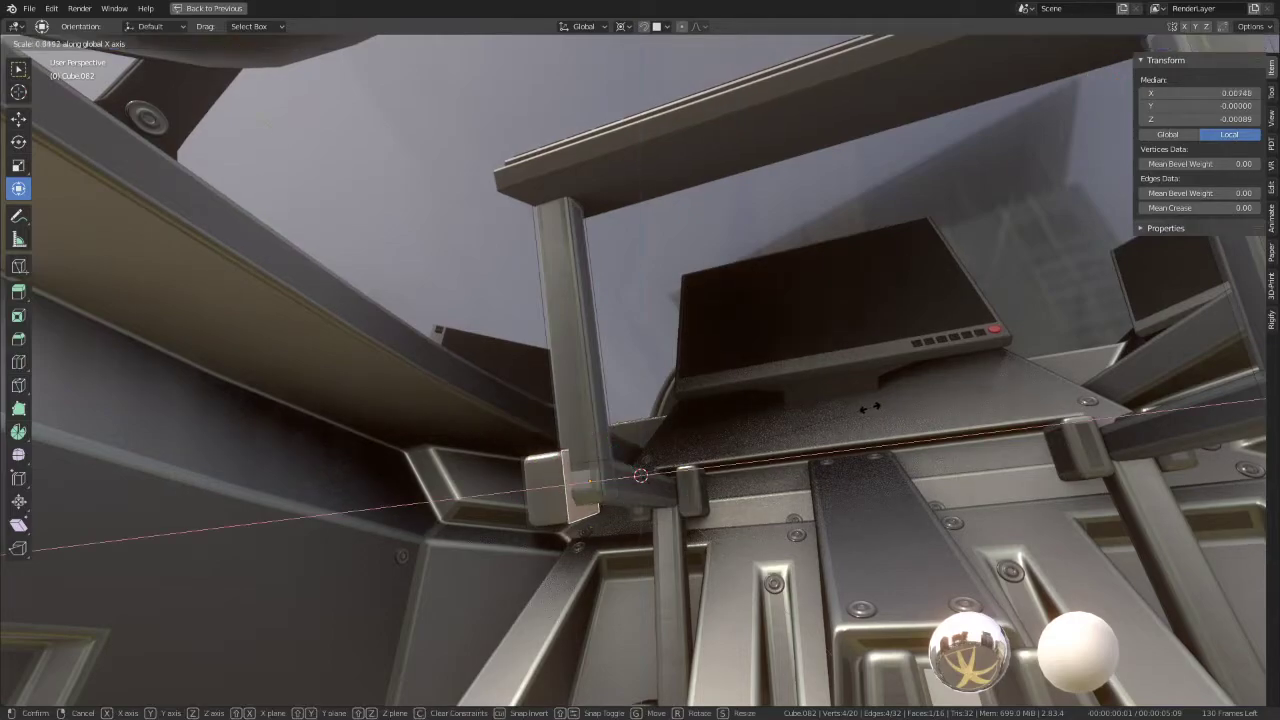
{"action": "left_click", "coordinate": [868, 407]}
{"action": "key", "text": "Tab"}
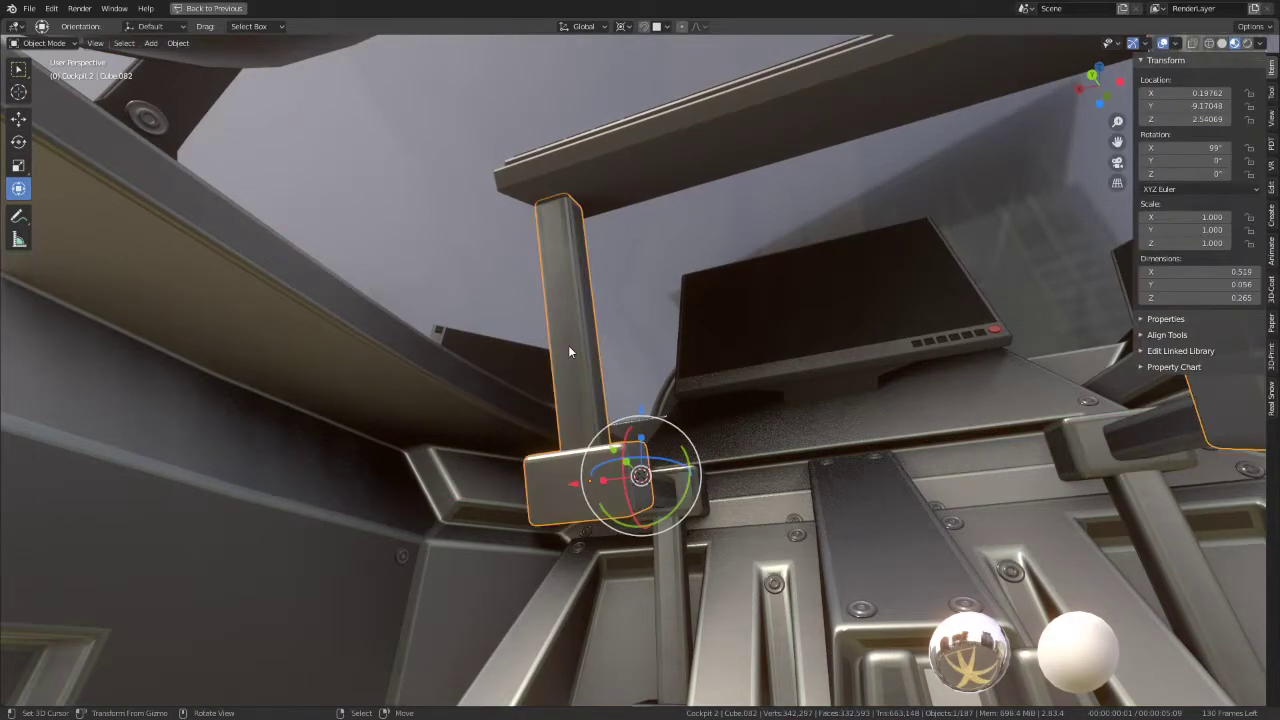
Step: Narrow the joint blocks' face ring to 0.568 along X, pivoting on the active element
{"action": "mouse_move", "coordinate": [568, 345]}
{"action": "middle_mouse_down"}
{"action": "mouse_move", "coordinate": [848, 477]}
{"action": "mouse_move", "coordinate": [816, 430]}
{"action": "middle_mouse_up"}
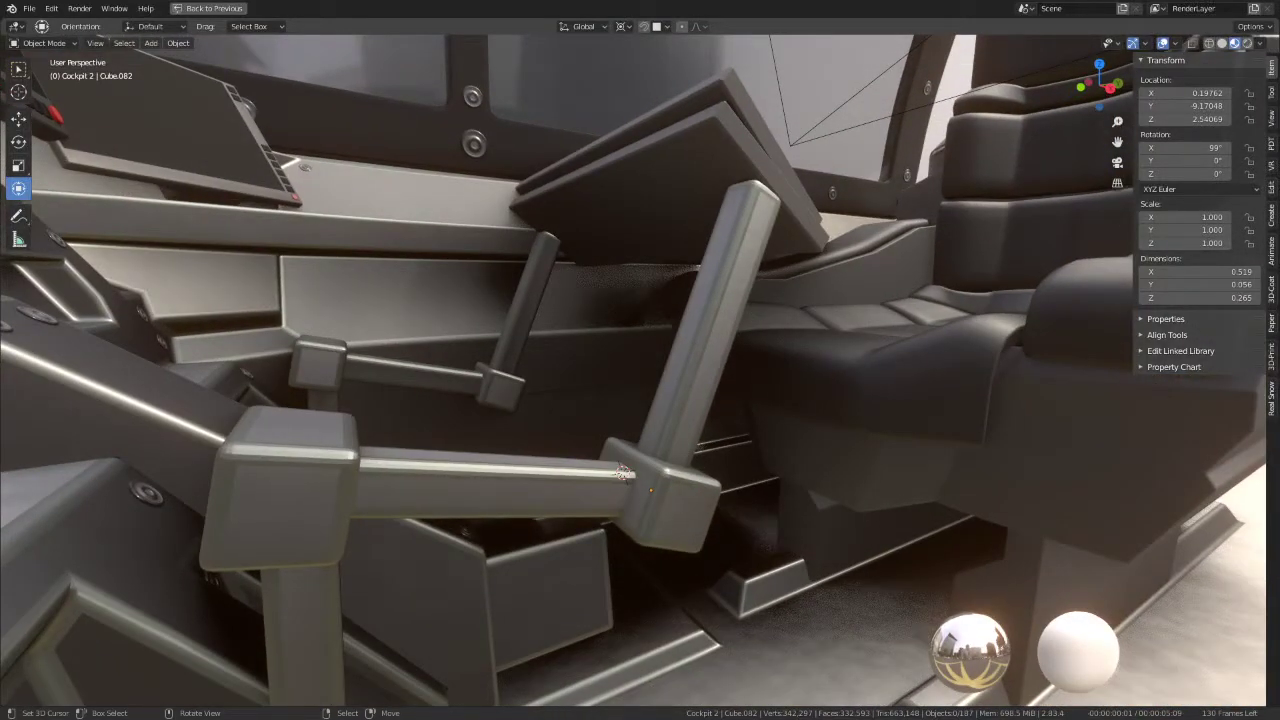
{"action": "mouse_move", "coordinate": [600, 302]}
{"action": "middle_mouse_down"}
{"action": "mouse_move", "coordinate": [494, 278]}
{"action": "mouse_move", "coordinate": [681, 505]}
{"action": "middle_mouse_up"}
{"action": "key", "text": "Tab"}
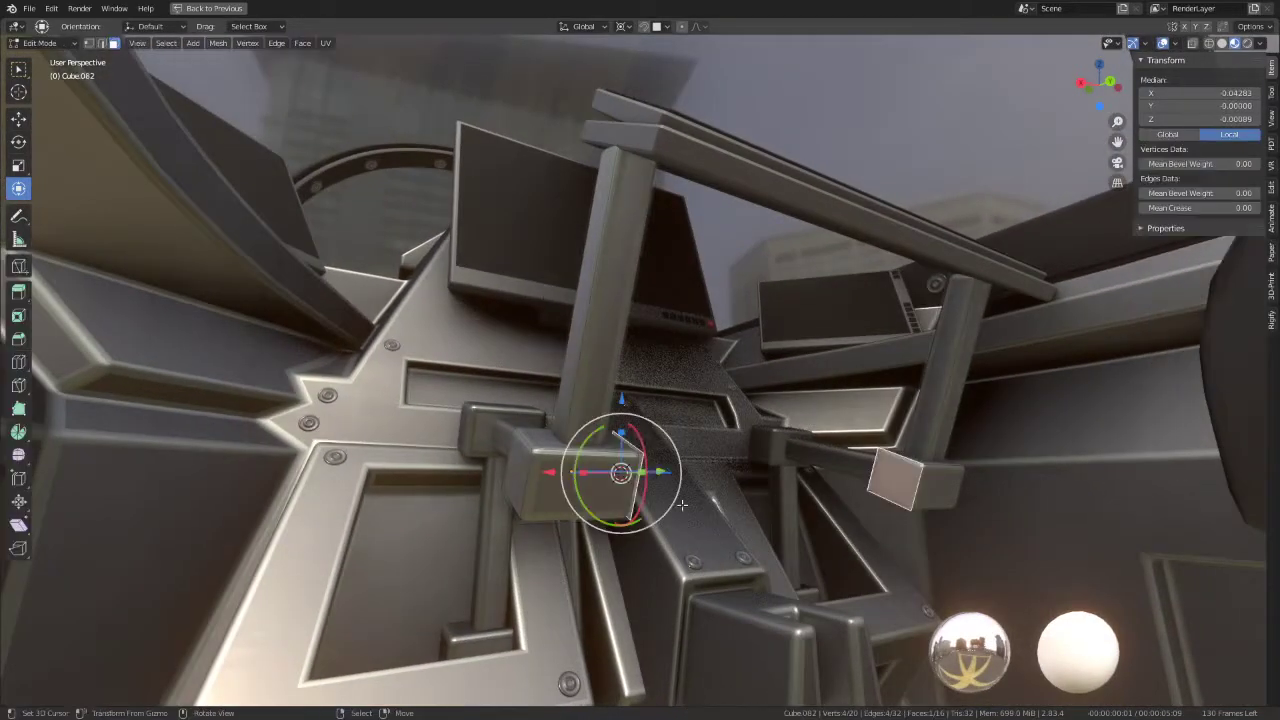
{"action": "left_click", "coordinate": [556, 463], "text": "ctrl+alt"}
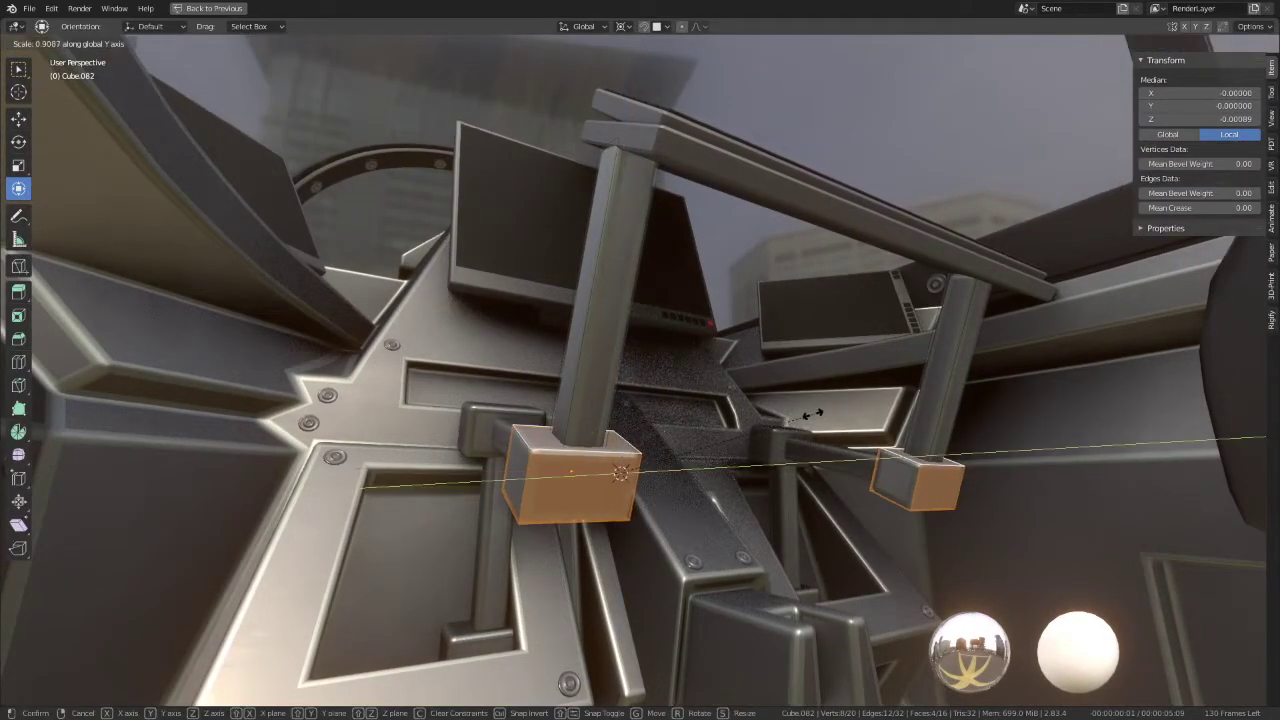
{"action": "left_click", "coordinate": [624, 27]}
{"action": "left_click", "coordinate": [665, 92]}
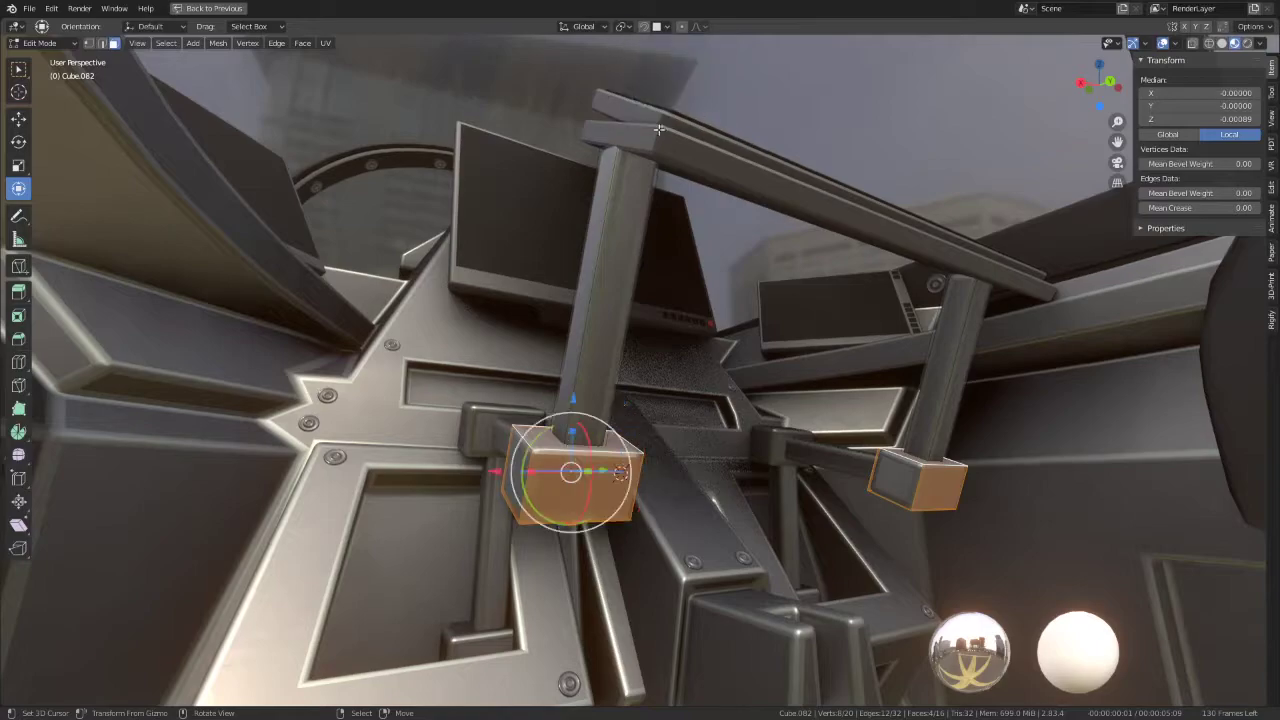
{"action": "middle_click_drag", "start_coordinate": [694, 367], "coordinate": [666, 426]}
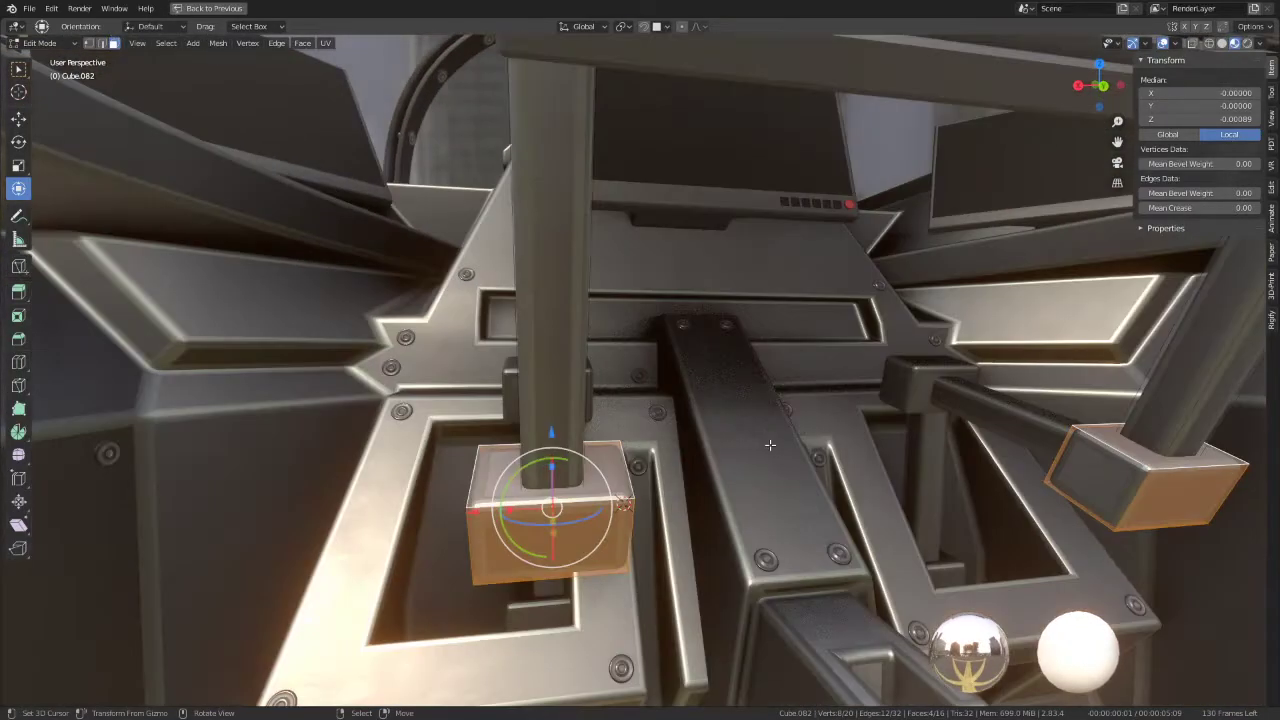
{"action": "key", "text": "s"}
{"action": "key", "text": "x"}
{"action": "left_click", "coordinate": [679, 463]}
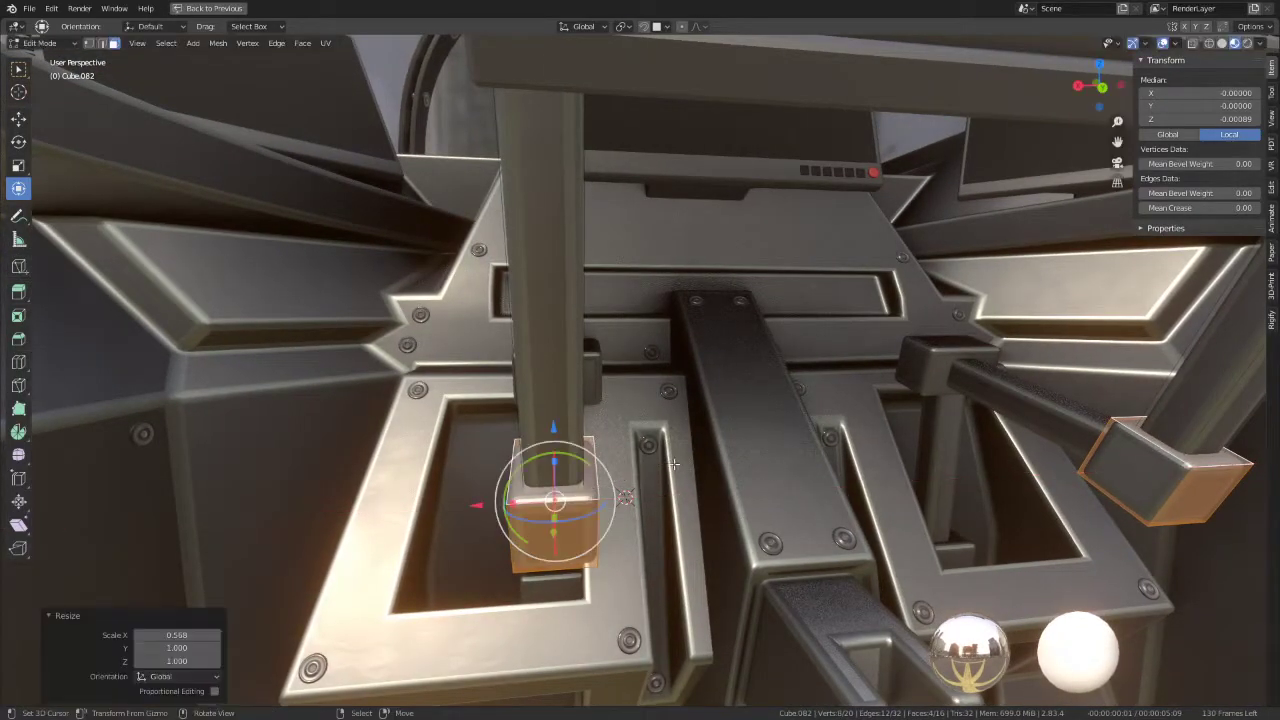
{"action": "key", "text": "Tab"}
{"action": "mouse_move", "coordinate": [521, 416]}
{"action": "middle_mouse_down"}
{"action": "mouse_move", "coordinate": [577, 394]}
{"action": "mouse_move", "coordinate": [724, 418]}
{"action": "mouse_move", "coordinate": [658, 414]}
{"action": "mouse_move", "coordinate": [650, 369]}
{"action": "middle_mouse_up"}
{"action": "left_click", "coordinate": [650, 369]}
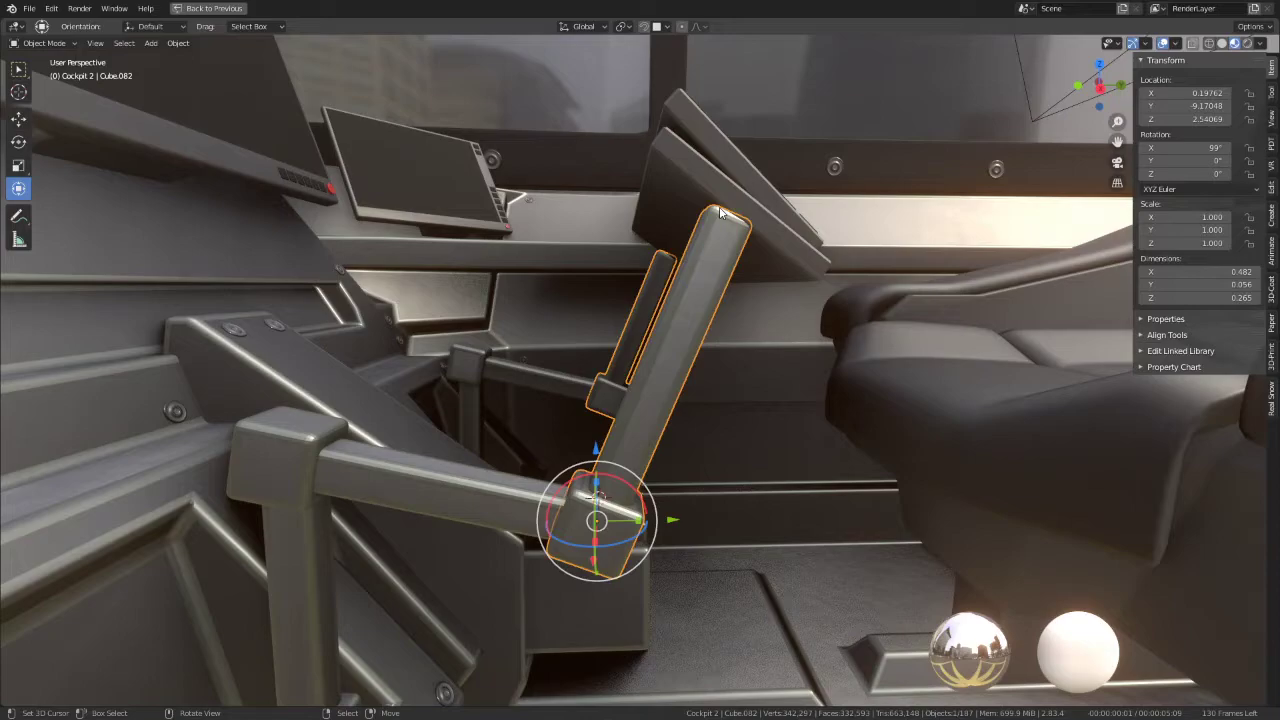
Step: Switch to editing the mesh of the neighbouring bracket arm
{"action": "key", "text": "Tab"}
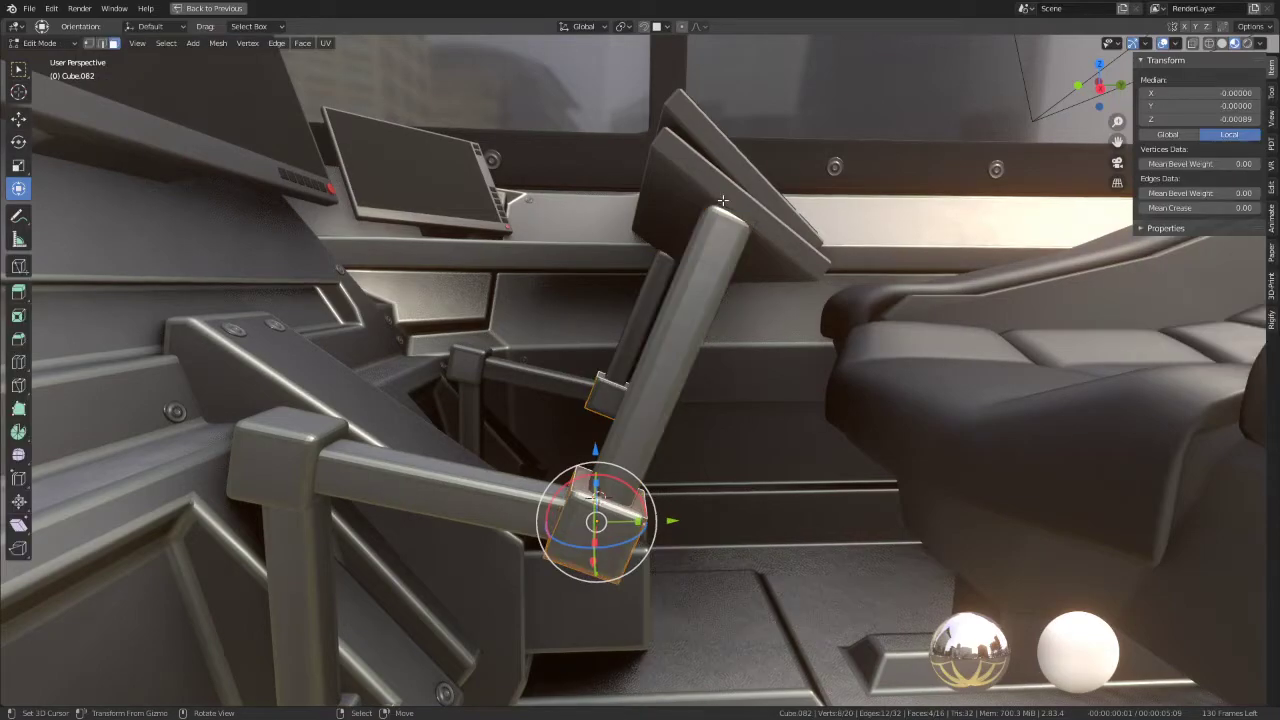
{"action": "middle_click_drag", "start_coordinate": [723, 200], "coordinate": [660, 190]}
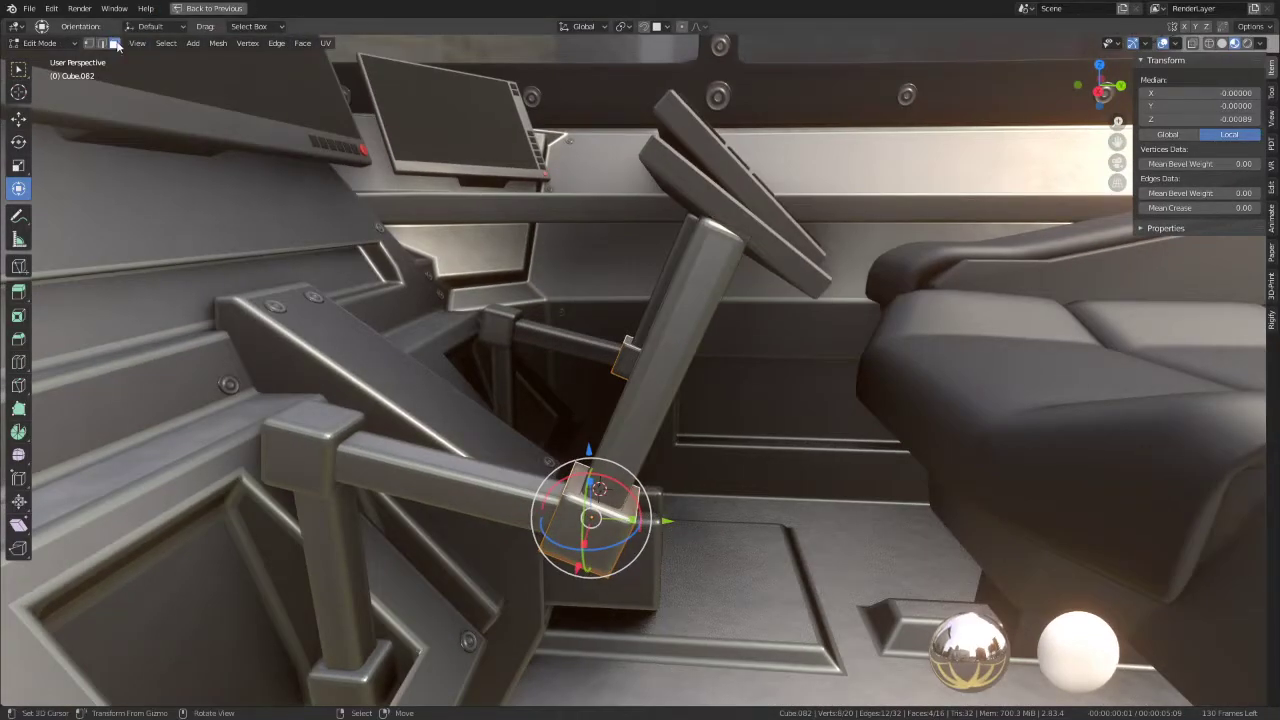
{"action": "key", "text": "Tab"}
{"action": "left_click", "coordinate": [450, 470]}
{"action": "key", "text": "Tab"}
{"action": "mouse_move", "coordinate": [450, 470]}
{"action": "middle_mouse_down"}
{"action": "mouse_move", "coordinate": [577, 515]}
{"action": "mouse_move", "coordinate": [590, 300]}
{"action": "middle_mouse_up"}
Step: With Normal orientation, push the bracket bar's end face in along its normal
{"action": "left_click", "coordinate": [586, 512]}
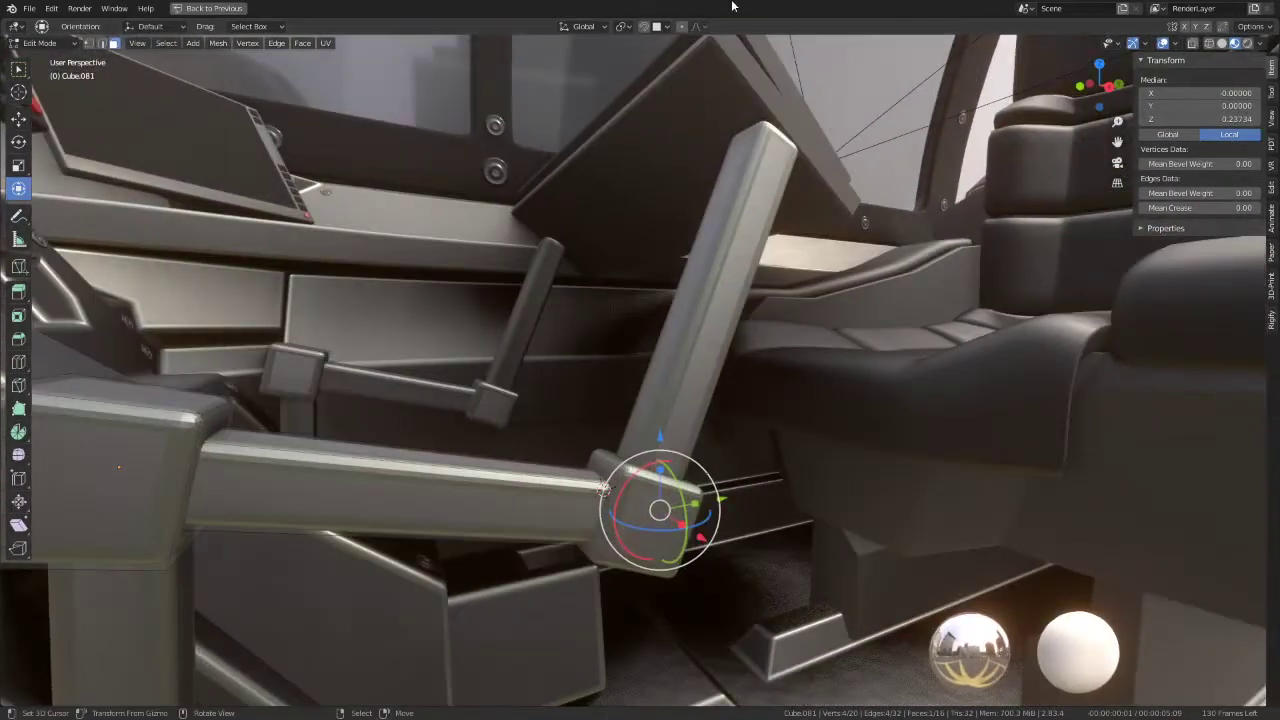
{"action": "left_click", "coordinate": [581, 27]}
{"action": "middle_click_drag", "start_coordinate": [643, 354], "coordinate": [878, 451]}
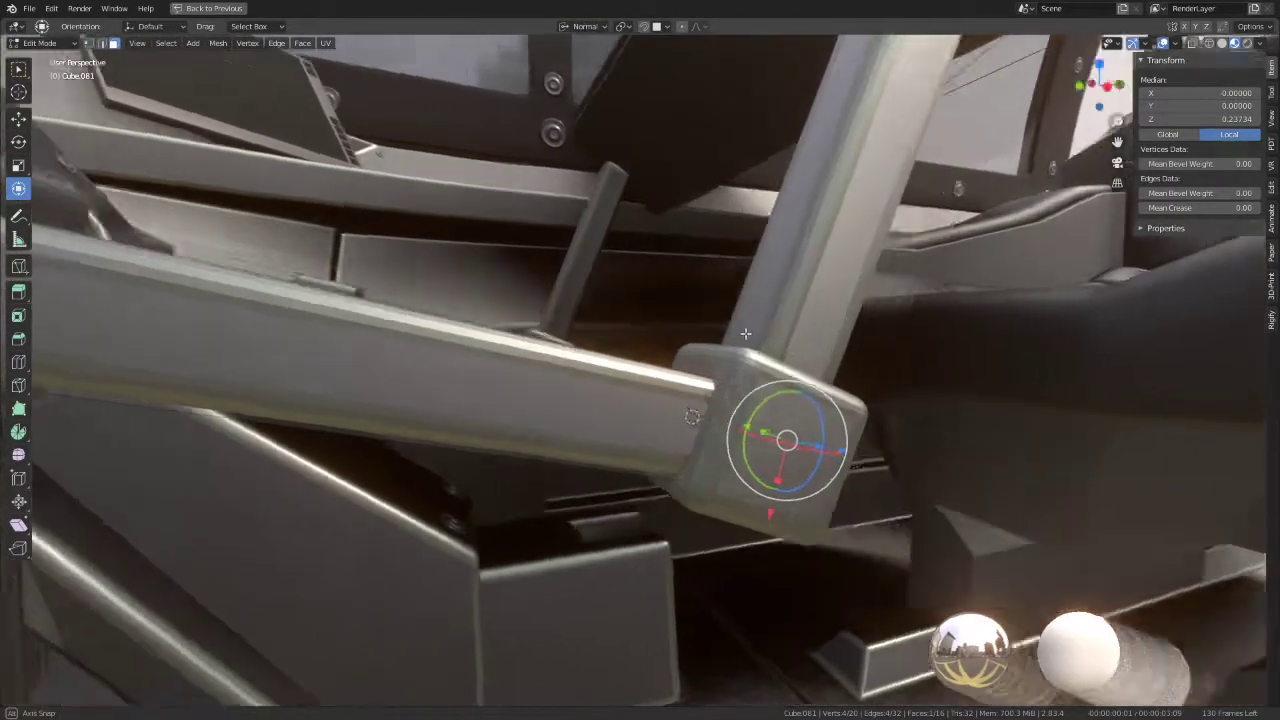
{"action": "left_click_drag", "start_coordinate": [834, 459], "coordinate": [811, 462]}
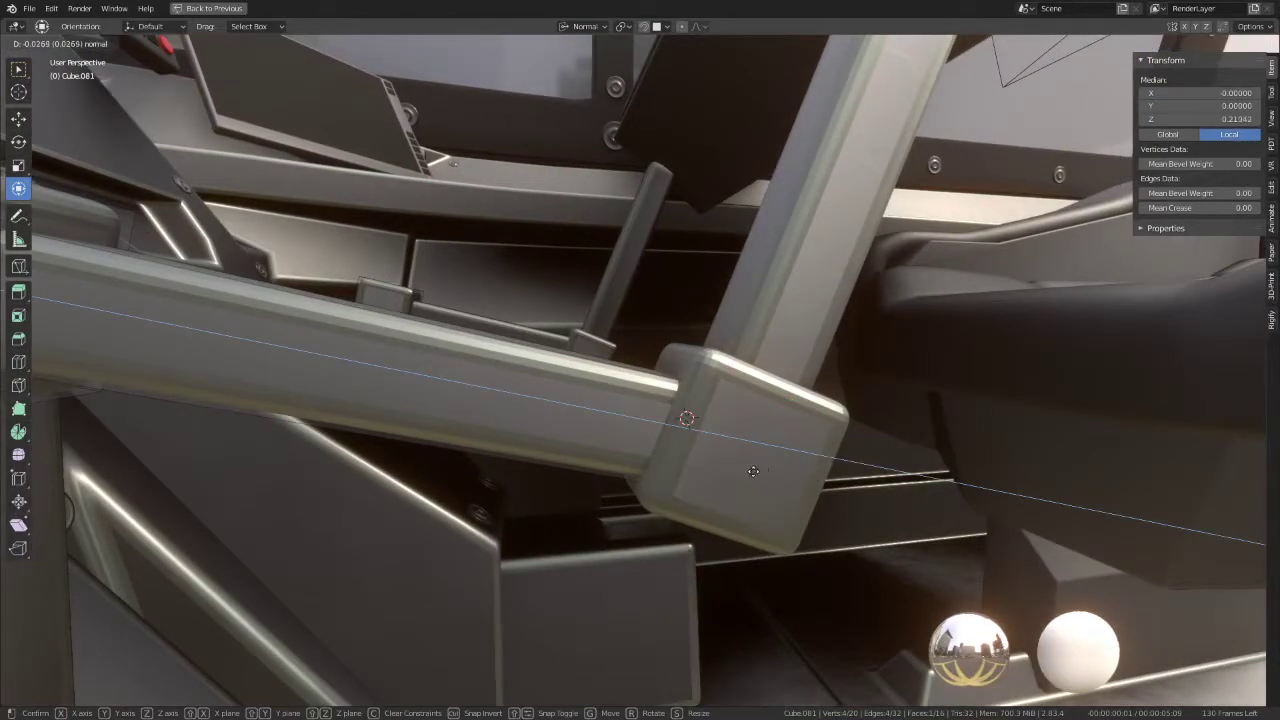
{"action": "mouse_move", "coordinate": [679, 482]}
{"action": "left_mouse_down"}
{"action": "mouse_move", "coordinate": [668, 485]}
{"action": "mouse_move", "coordinate": [722, 498]}
{"action": "left_mouse_up"}
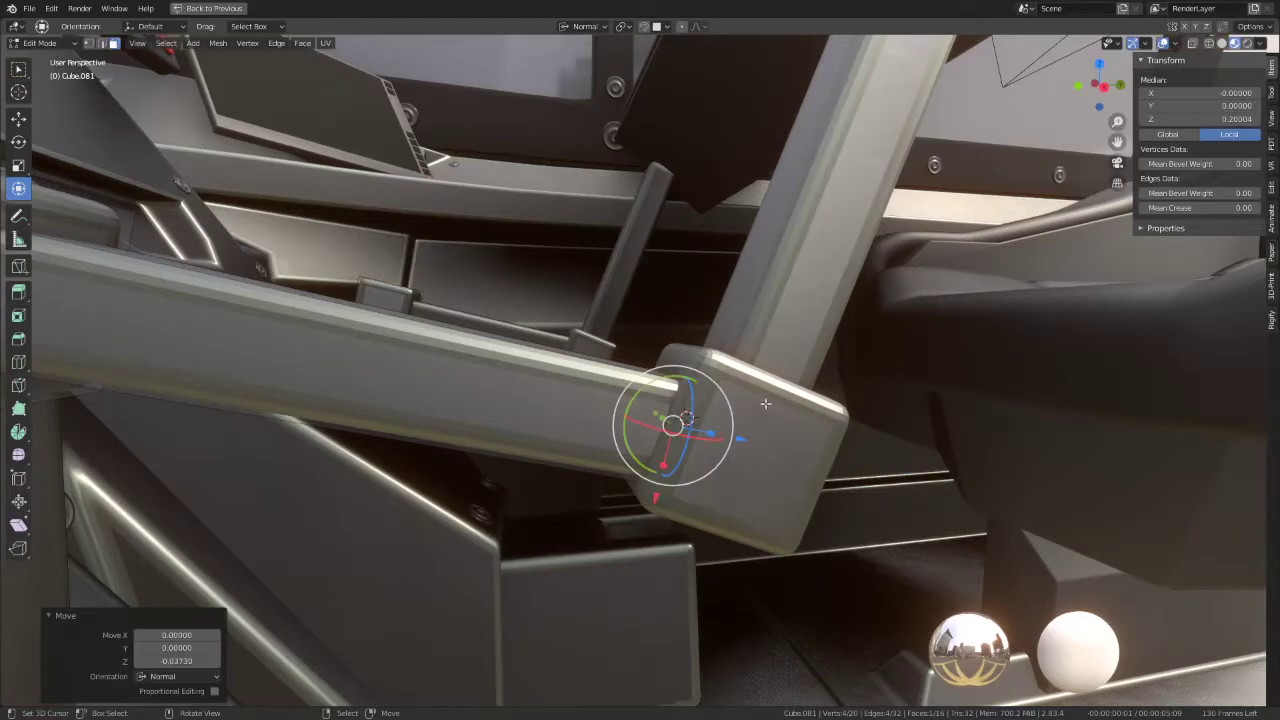
{"action": "mouse_move", "coordinate": [722, 498]}
{"action": "middle_mouse_down"}
{"action": "mouse_move", "coordinate": [629, 340]}
{"action": "mouse_move", "coordinate": [663, 337]}
{"action": "mouse_move", "coordinate": [763, 370]}
{"action": "mouse_move", "coordinate": [916, 348]}
{"action": "middle_mouse_up"}
Step: Slim the bar end's face ring along normal X, then again along global X
{"action": "left_click", "coordinate": [700, 360], "text": "alt"}
{"action": "key", "text": "s"}
{"action": "key", "text": "x"}
{"action": "key", "text": "x"}
{"action": "left_click", "coordinate": [700, 383]}
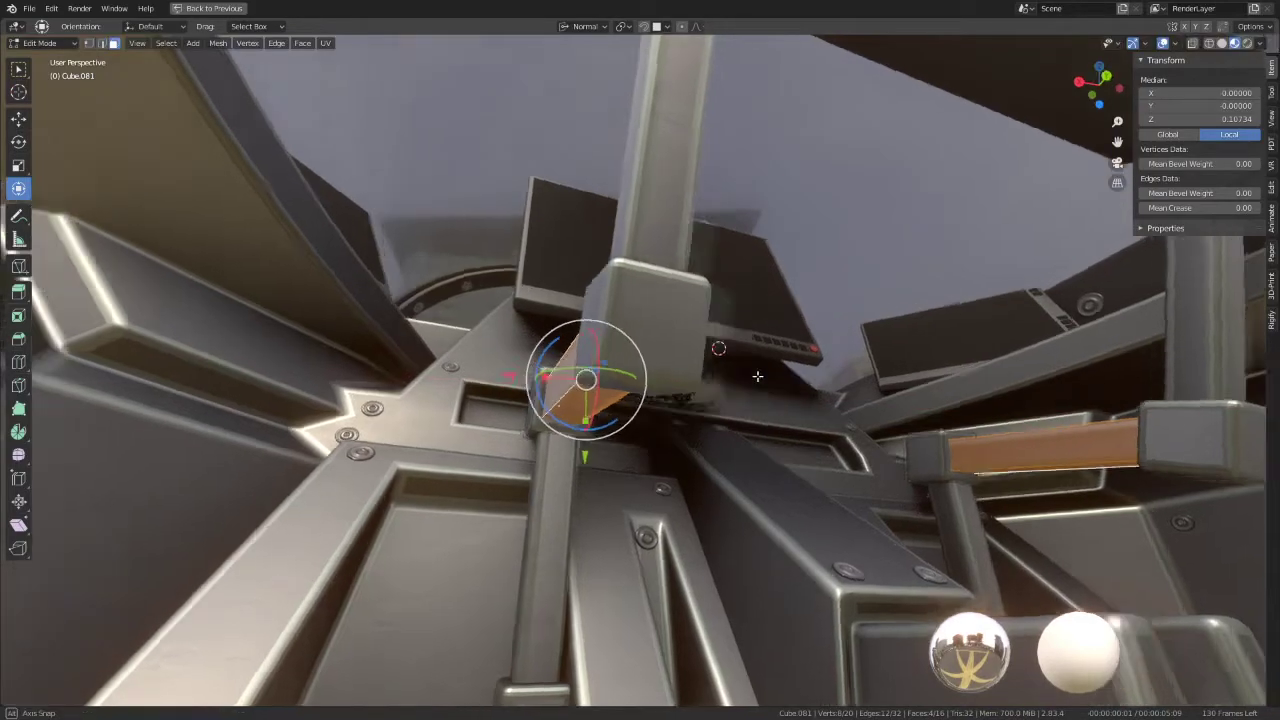
{"action": "left_click", "coordinate": [630, 26]}
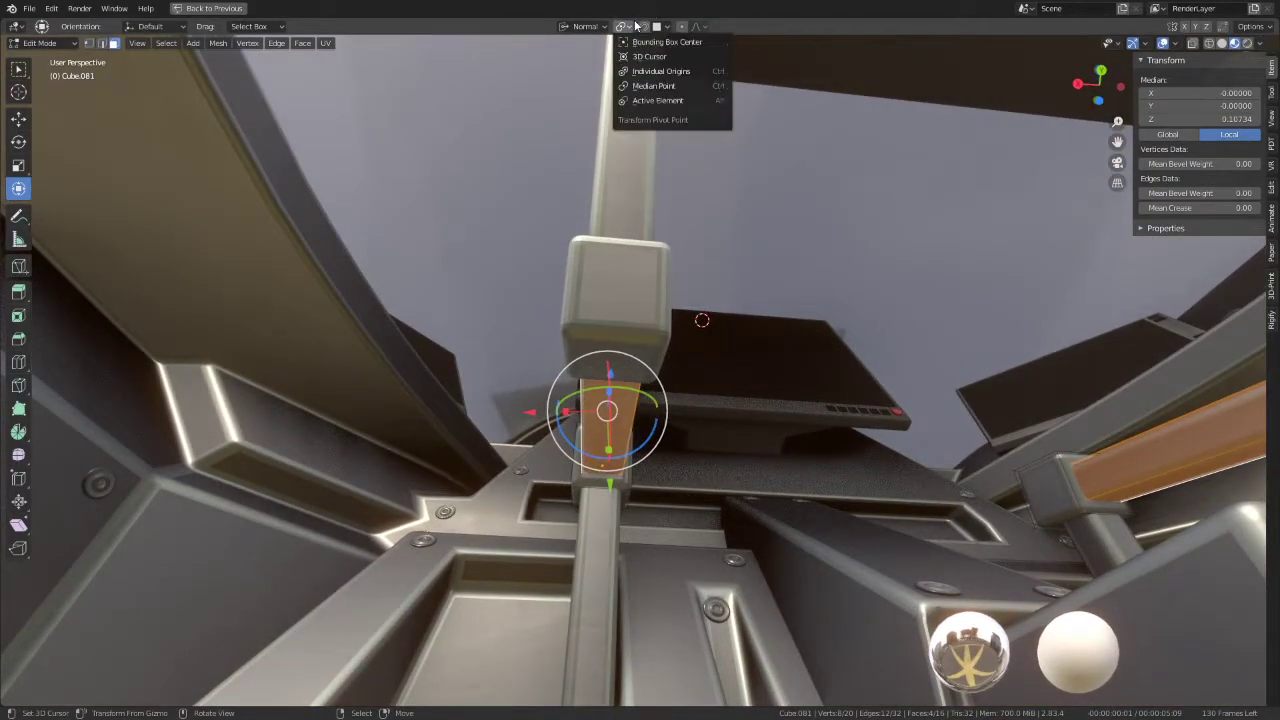
{"action": "left_click", "coordinate": [584, 27]}
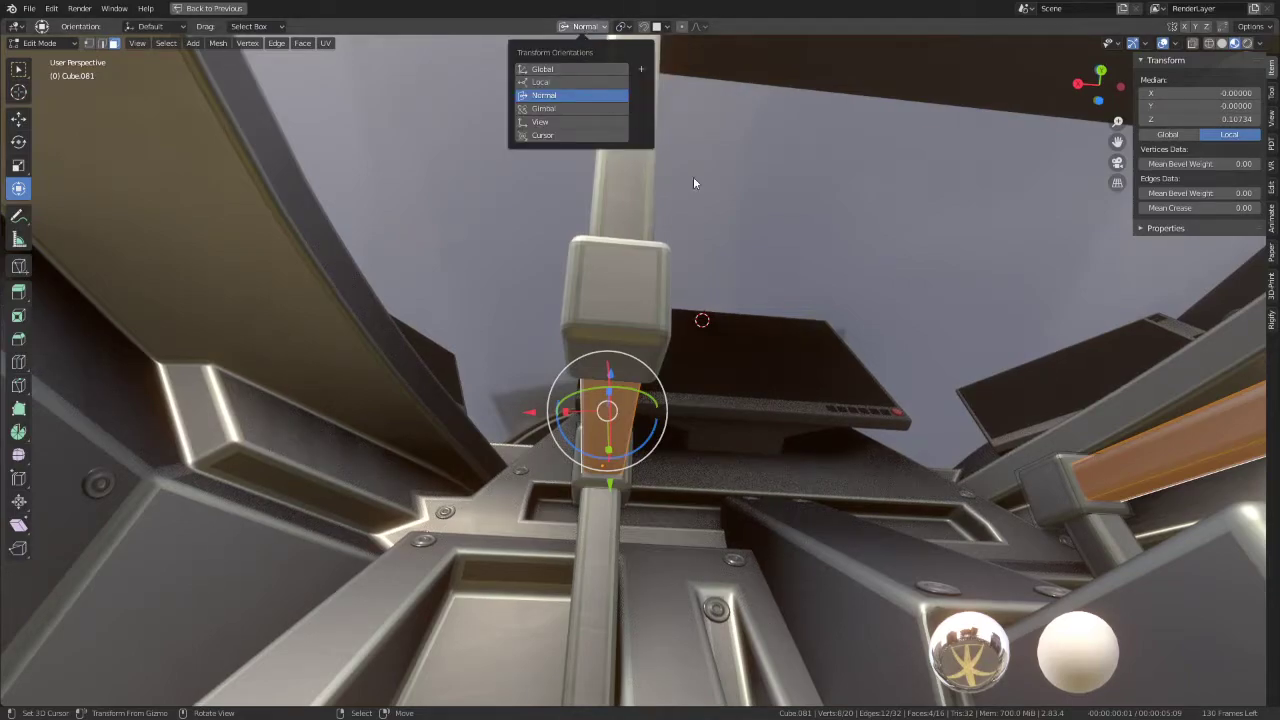
{"action": "left_click", "coordinate": [584, 27]}
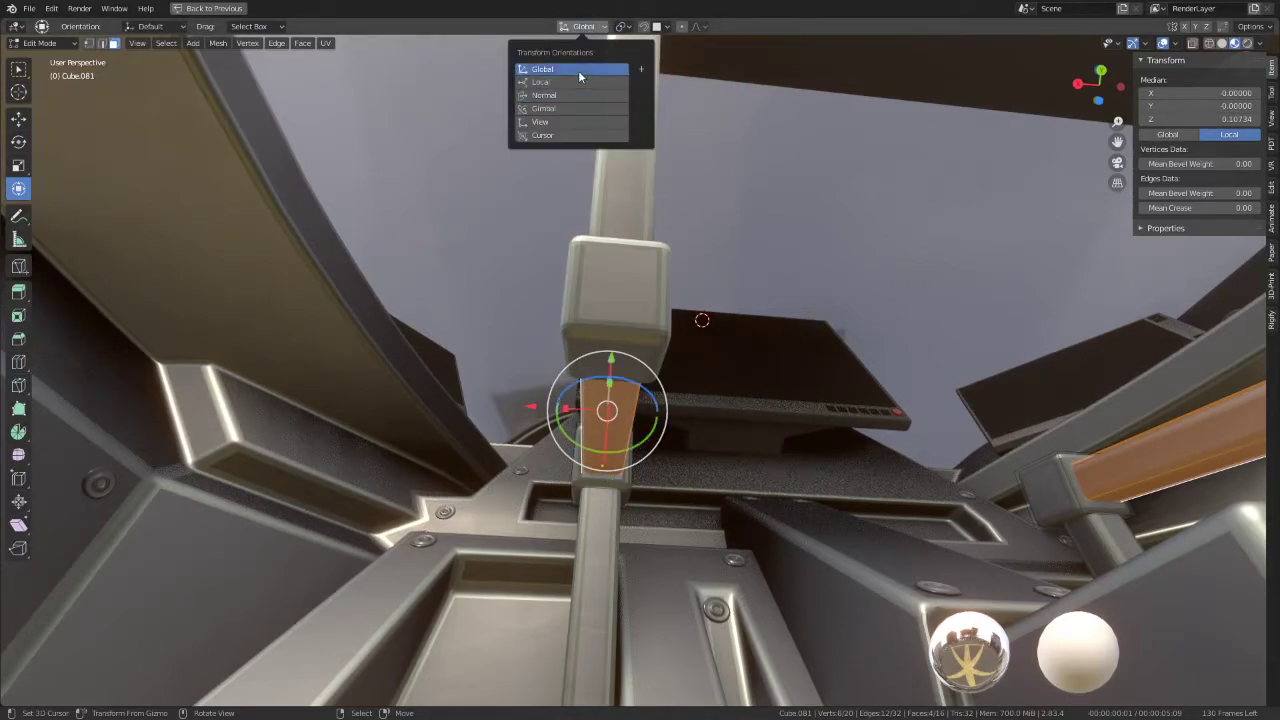
{"action": "left_click", "coordinate": [542, 69]}
{"action": "key", "text": "s"}
{"action": "key", "text": "x"}
{"action": "key", "text": "Return"}
{"action": "key", "text": "Tab"}
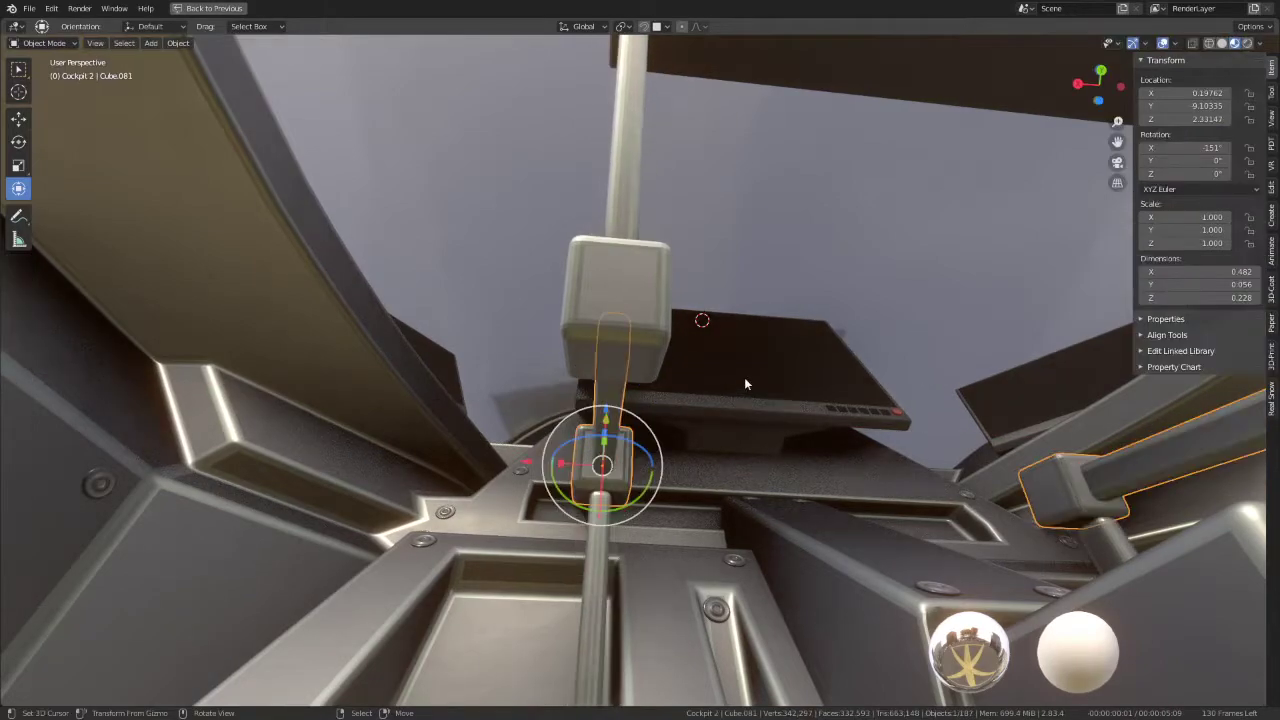
Step: Apply a small rotation to the lever part in Edit Mode
{"action": "mouse_move", "coordinate": [744, 377]}
{"action": "middle_mouse_down"}
{"action": "mouse_move", "coordinate": [598, 279]}
{"action": "mouse_move", "coordinate": [604, 368]}
{"action": "mouse_move", "coordinate": [640, 393]}
{"action": "mouse_move", "coordinate": [601, 292]}
{"action": "mouse_move", "coordinate": [640, 300]}
{"action": "mouse_move", "coordinate": [689, 236]}
{"action": "mouse_move", "coordinate": [782, 284]}
{"action": "mouse_move", "coordinate": [787, 384]}
{"action": "mouse_move", "coordinate": [802, 326]}
{"action": "mouse_move", "coordinate": [806, 368]}
{"action": "mouse_move", "coordinate": [808, 349]}
{"action": "mouse_move", "coordinate": [752, 318]}
{"action": "middle_mouse_up"}
{"action": "key", "text": "Tab"}
{"action": "key", "text": "r"}
{"action": "key", "text": "Return"}
{"action": "key", "text": "Tab"}
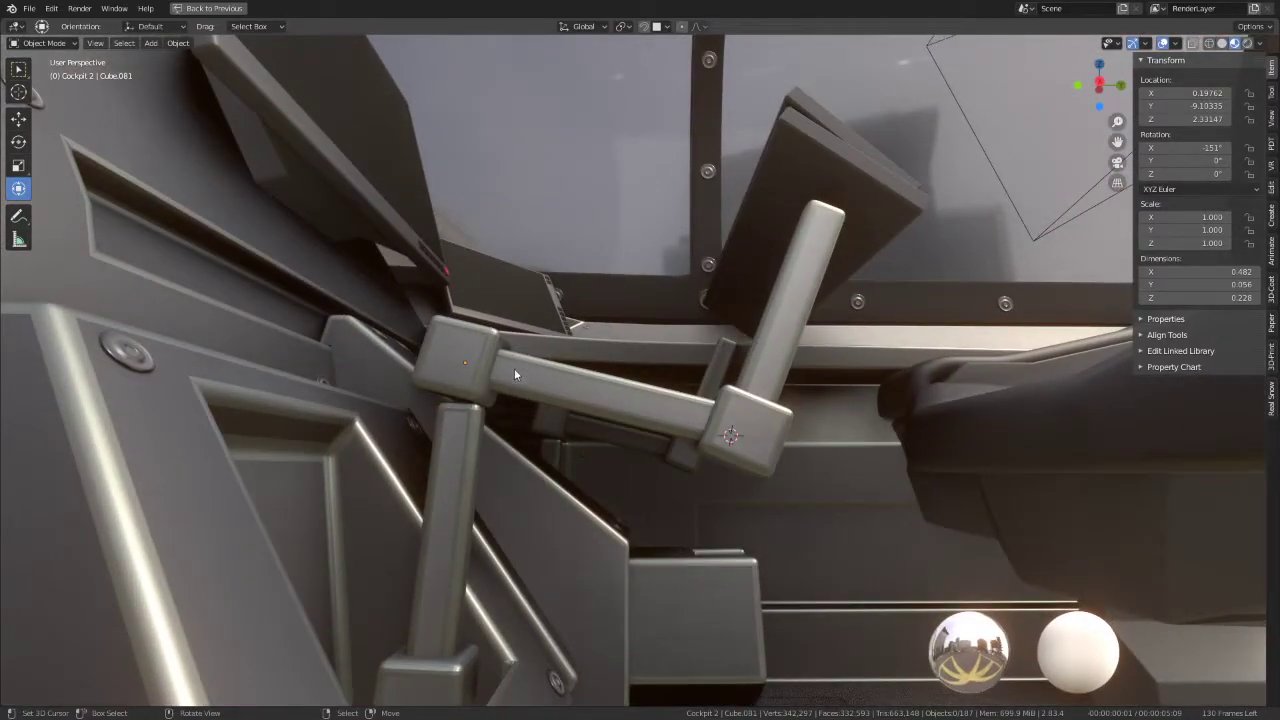
Step: Lower the horizontal lever arm 0.00727 along Z and nudge it slightly along Y
{"action": "left_click", "coordinate": [514, 364]}
{"action": "left_click_drag", "start_coordinate": [462, 292], "coordinate": [471, 294]}
{"action": "left_click_drag", "start_coordinate": [557, 376], "coordinate": [597, 368]}
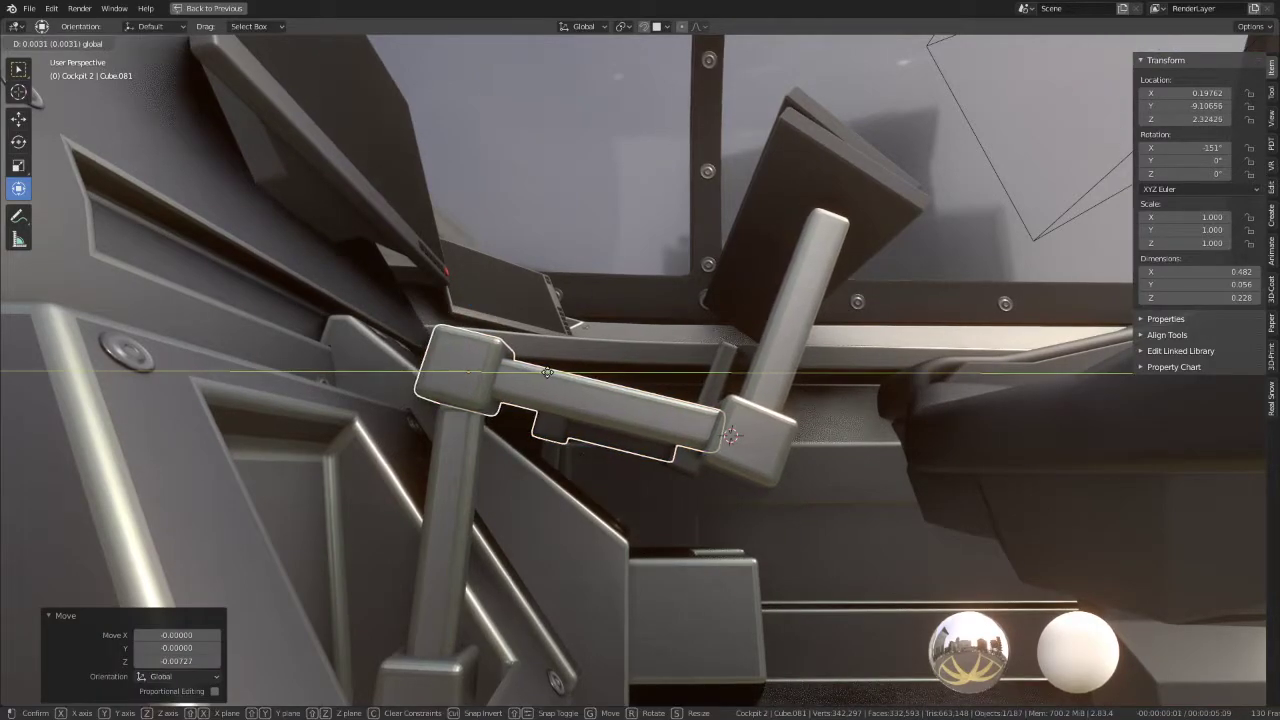
{"action": "left_click", "coordinate": [827, 256]}
{"action": "mouse_move", "coordinate": [827, 256]}
{"action": "middle_mouse_down"}
{"action": "mouse_move", "coordinate": [747, 284]}
{"action": "mouse_move", "coordinate": [689, 196]}
{"action": "middle_mouse_up"}
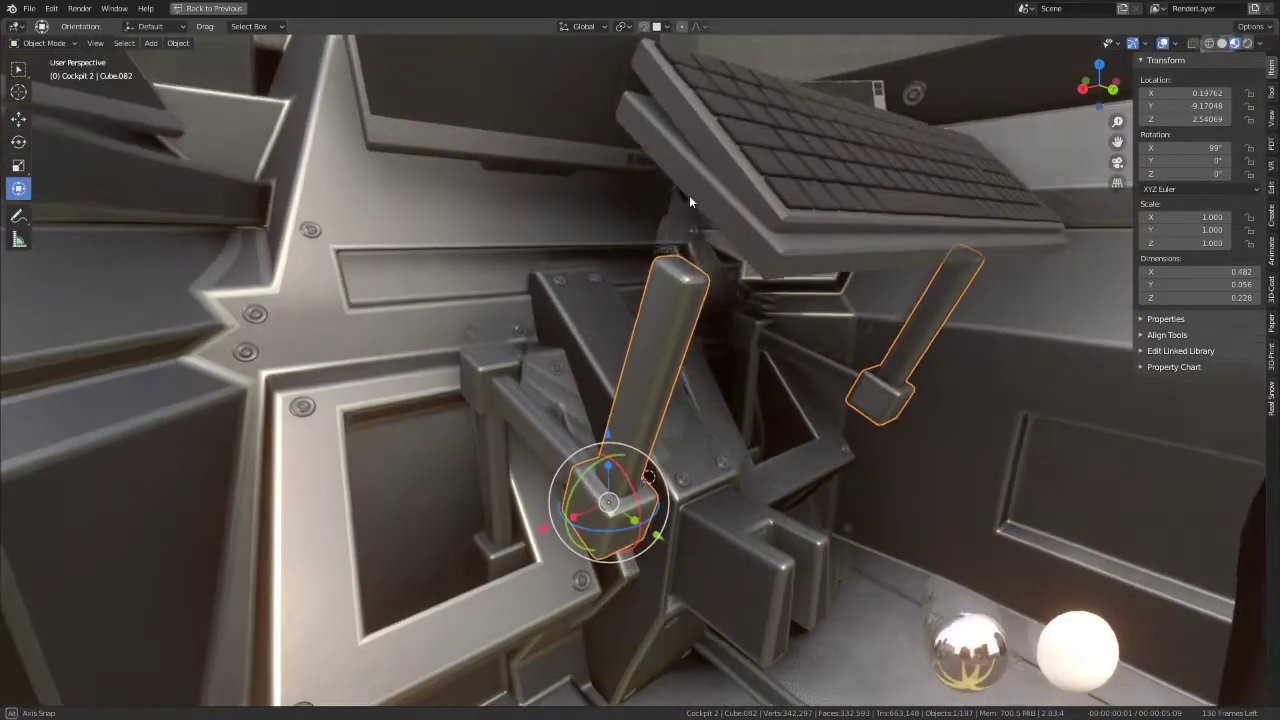
Step: Snap the cursor to the lever's top face and add a circle scaled to 0.306
{"action": "key", "text": "Tab"}
{"action": "left_click", "coordinate": [680, 266]}
{"action": "key", "text": "shift+s"}
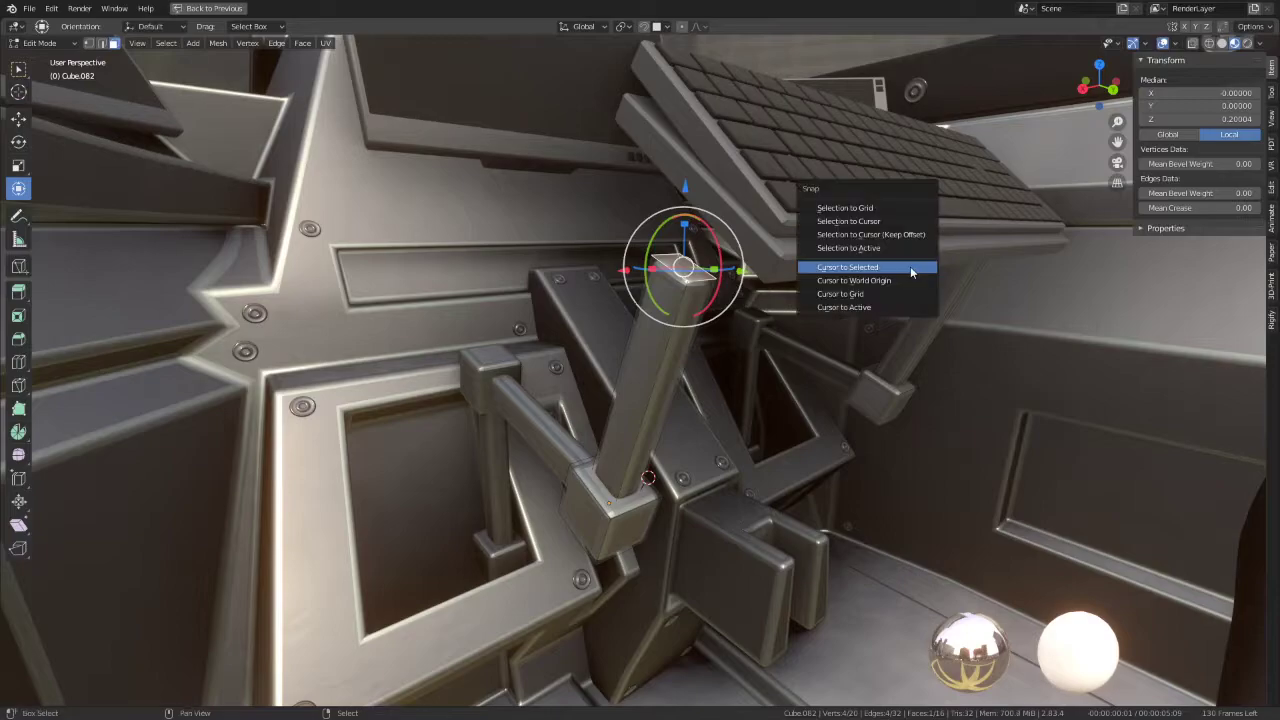
{"action": "left_click", "coordinate": [910, 266]}
{"action": "key", "text": "shift+a"}
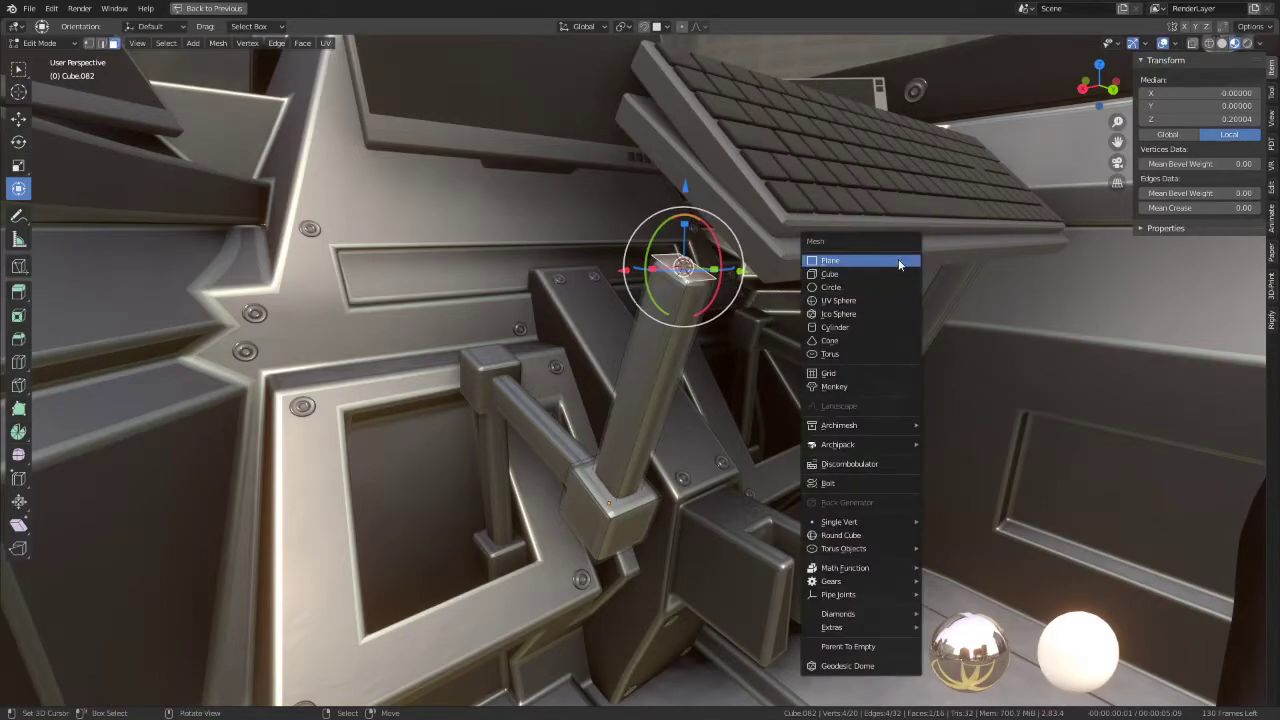
{"action": "left_click", "coordinate": [873, 287]}
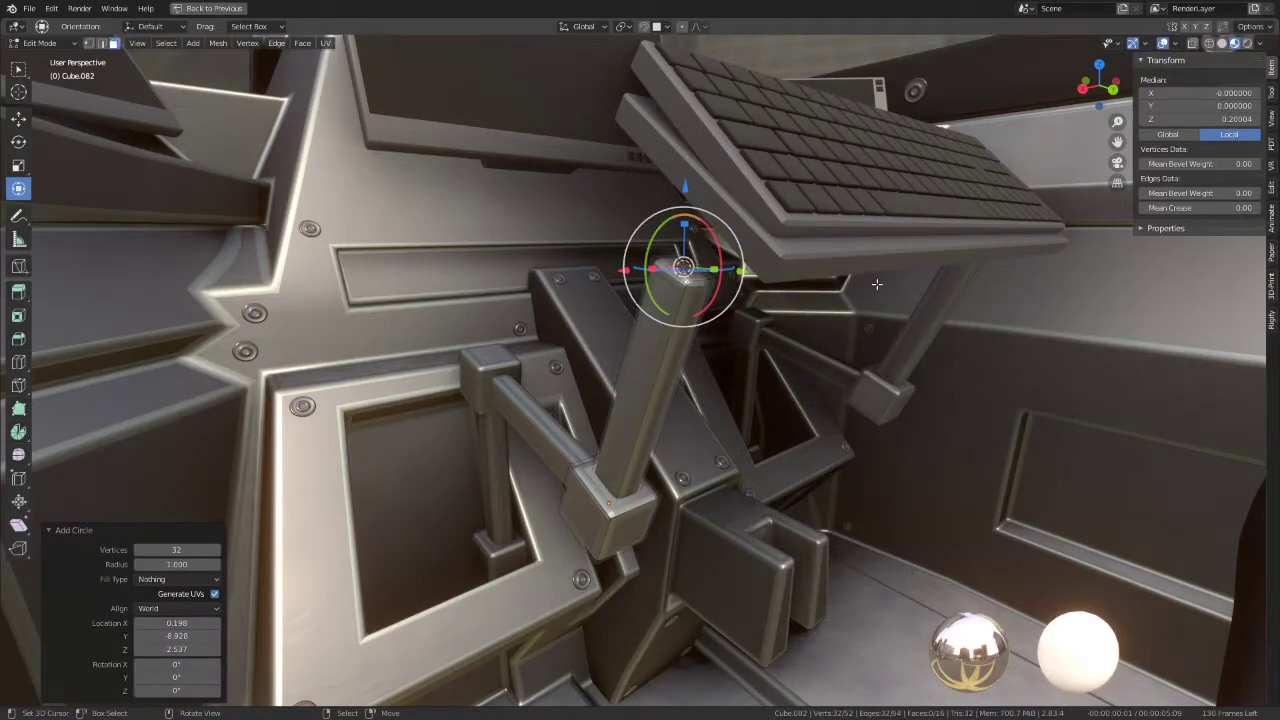
{"action": "key", "text": "s"}
{"action": "left_click", "coordinate": [860, 293]}
{"action": "key", "text": "s"}
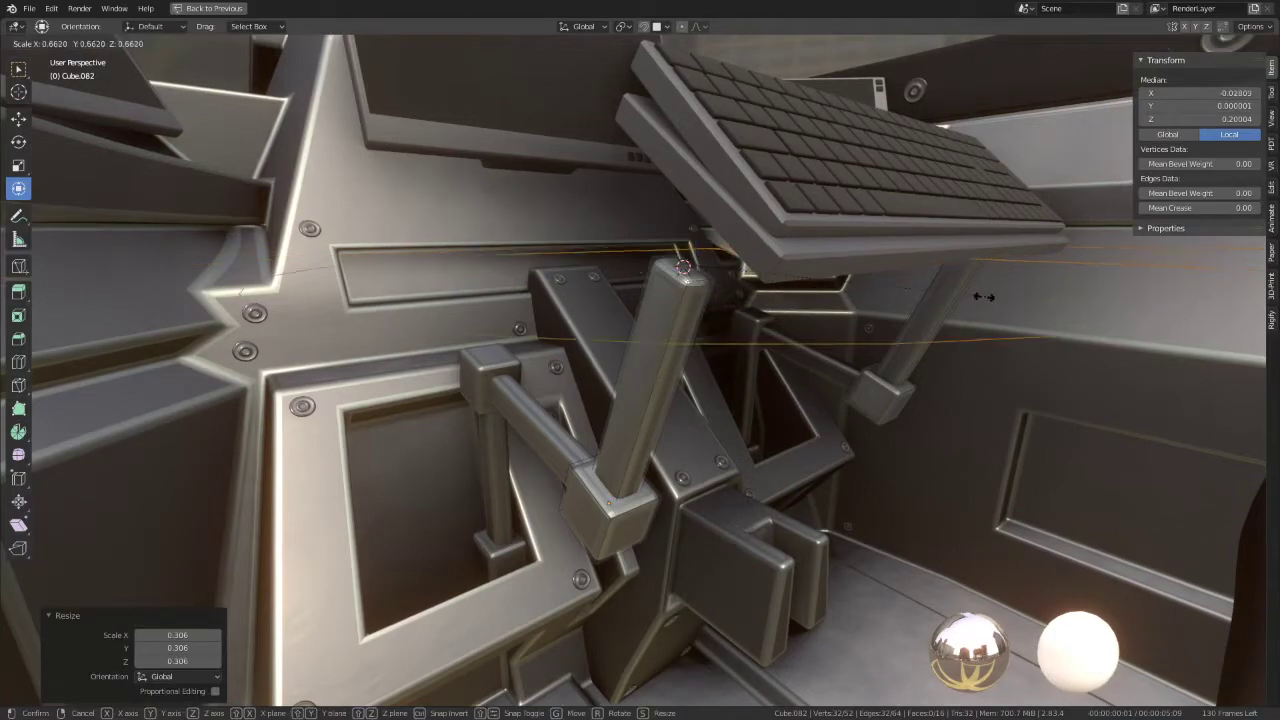
{"action": "left_click", "coordinate": [860, 293]}
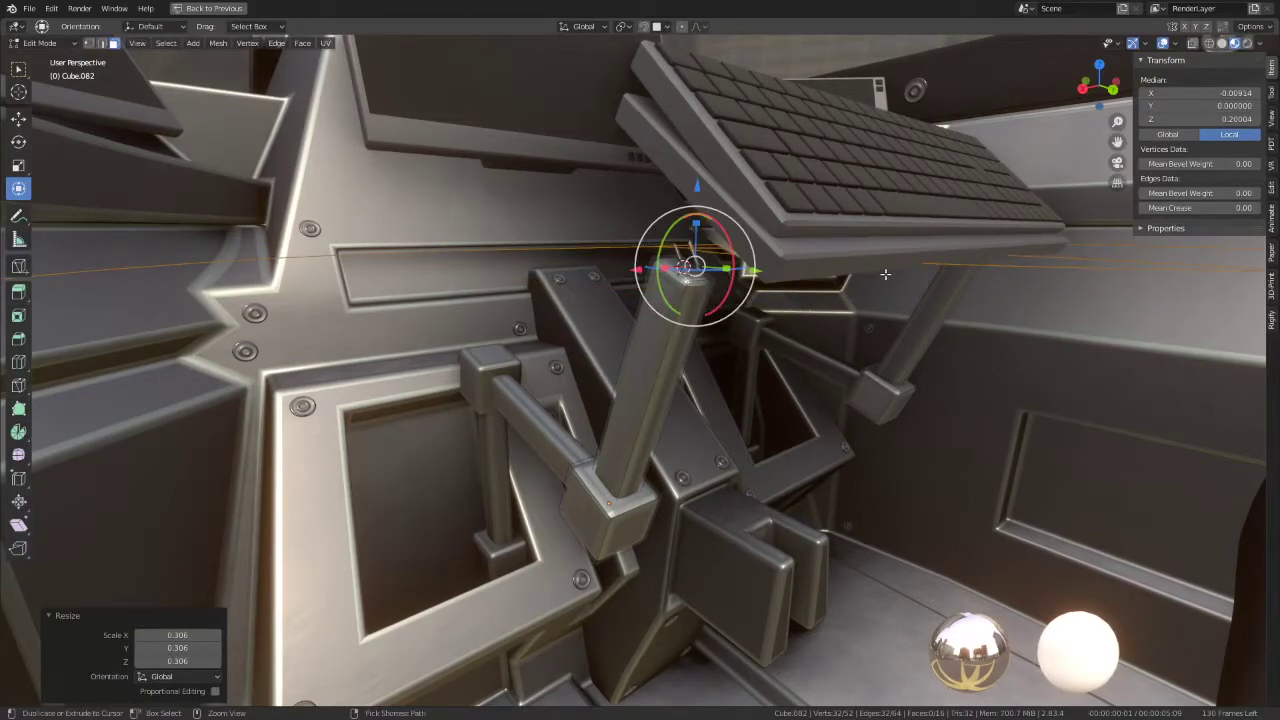
{"action": "key", "text": "ctrl+z"}
Step: Disable Clipping, Vertex Groups and Merge on the lever's Mirror modifier
{"action": "key", "text": "ctrl+space"}
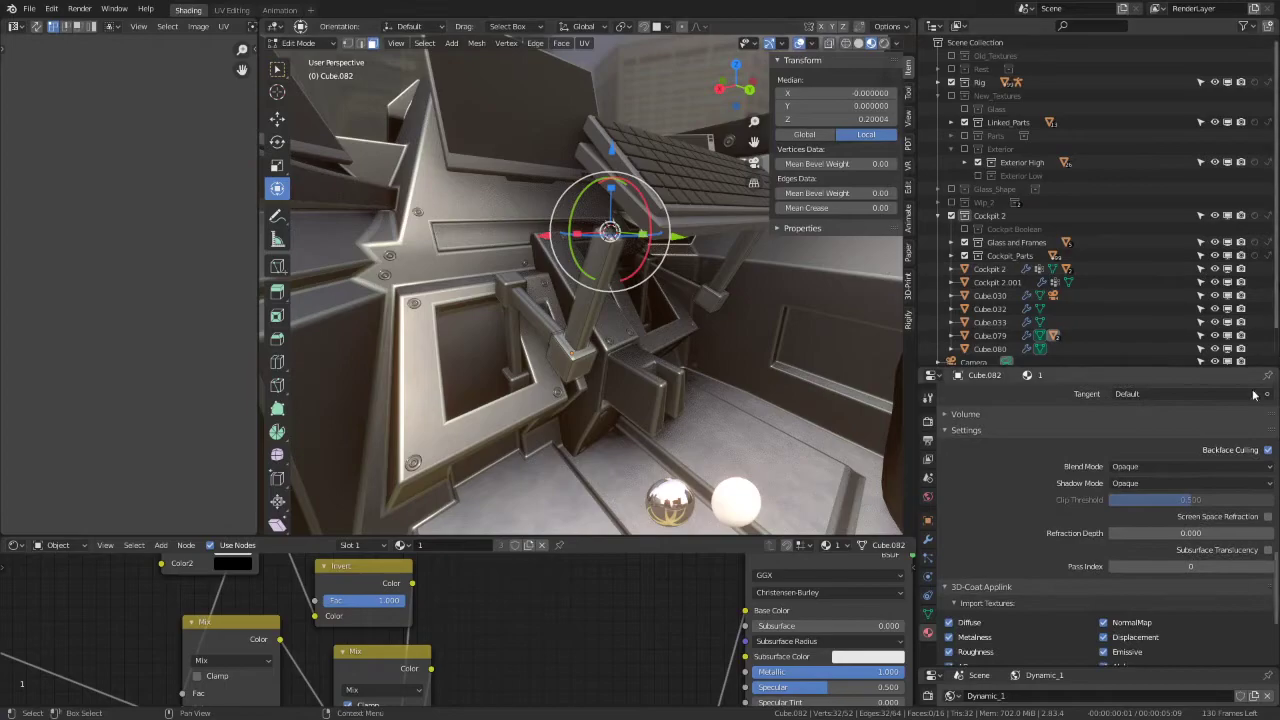
{"action": "left_click", "coordinate": [925, 541]}
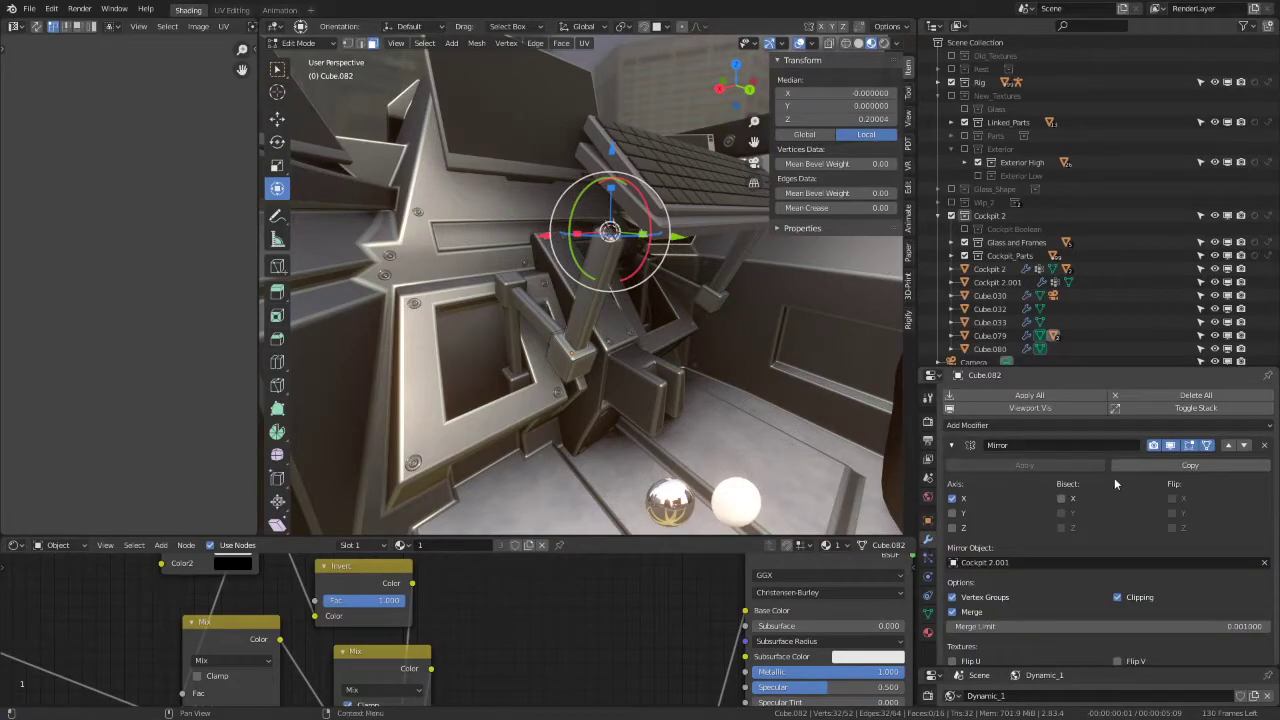
{"action": "left_click_drag", "start_coordinate": [1121, 599], "coordinate": [977, 621]}
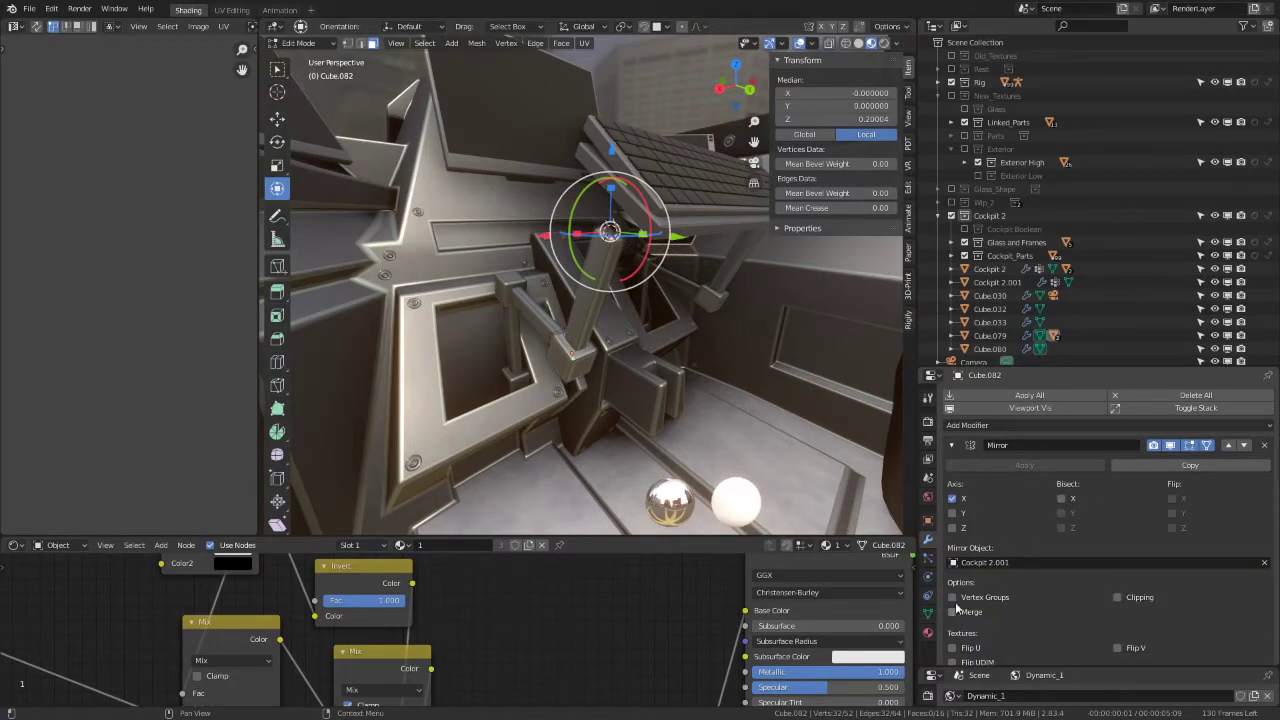
{"action": "key", "text": "ctrl+space"}
{"action": "middle_click_drag", "start_coordinate": [700, 360], "coordinate": [950, 350]}
{"action": "scroll", "coordinate": [950, 350], "scroll_direction": "up", "scroll_amount": 5}
Step: Scale the new circle down to about 0.180 and fine-tune its size
{"action": "key", "text": "s"}
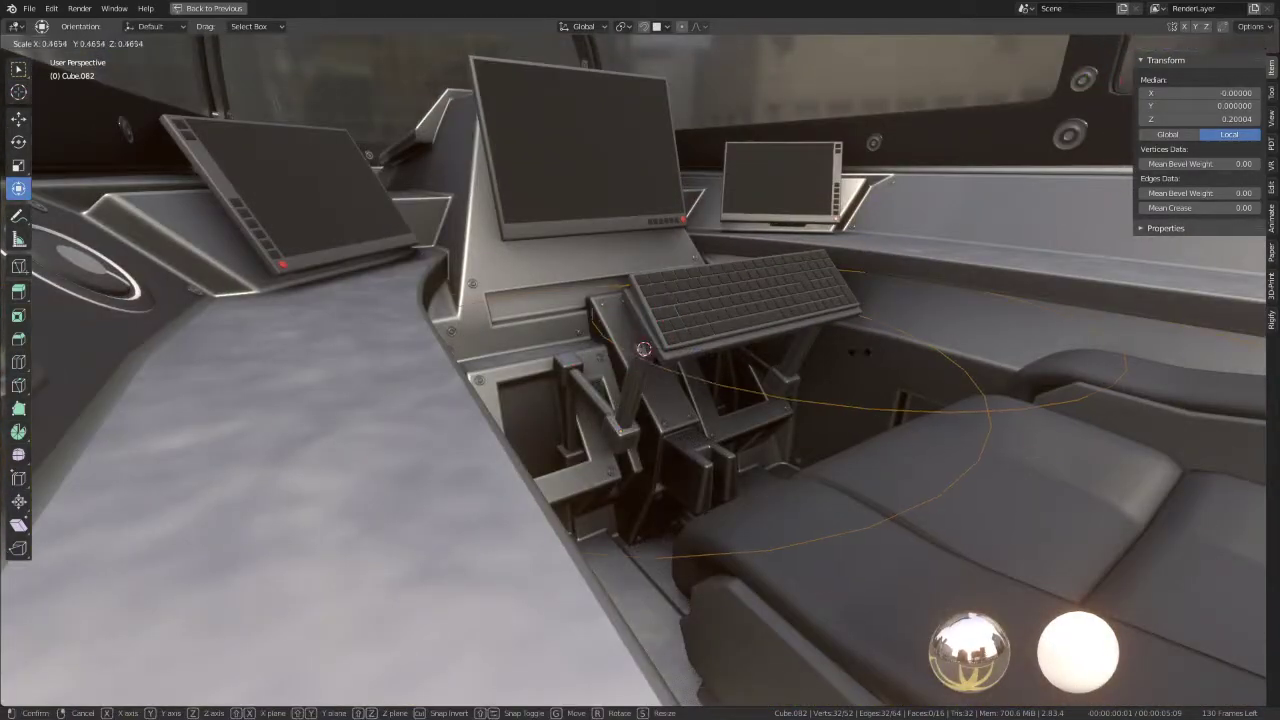
{"action": "key", "text": "Return"}
{"action": "key", "text": "KP_Decimal"}
{"action": "mouse_move", "coordinate": [800, 400]}
{"action": "middle_mouse_down"}
{"action": "mouse_move", "coordinate": [853, 426]}
{"action": "mouse_move", "coordinate": [813, 426]}
{"action": "middle_mouse_up"}
{"action": "key", "text": "s"}
{"action": "key", "text": "Return"}
{"action": "scroll", "coordinate": [830, 426], "scroll_direction": "up", "scroll_amount": 3}
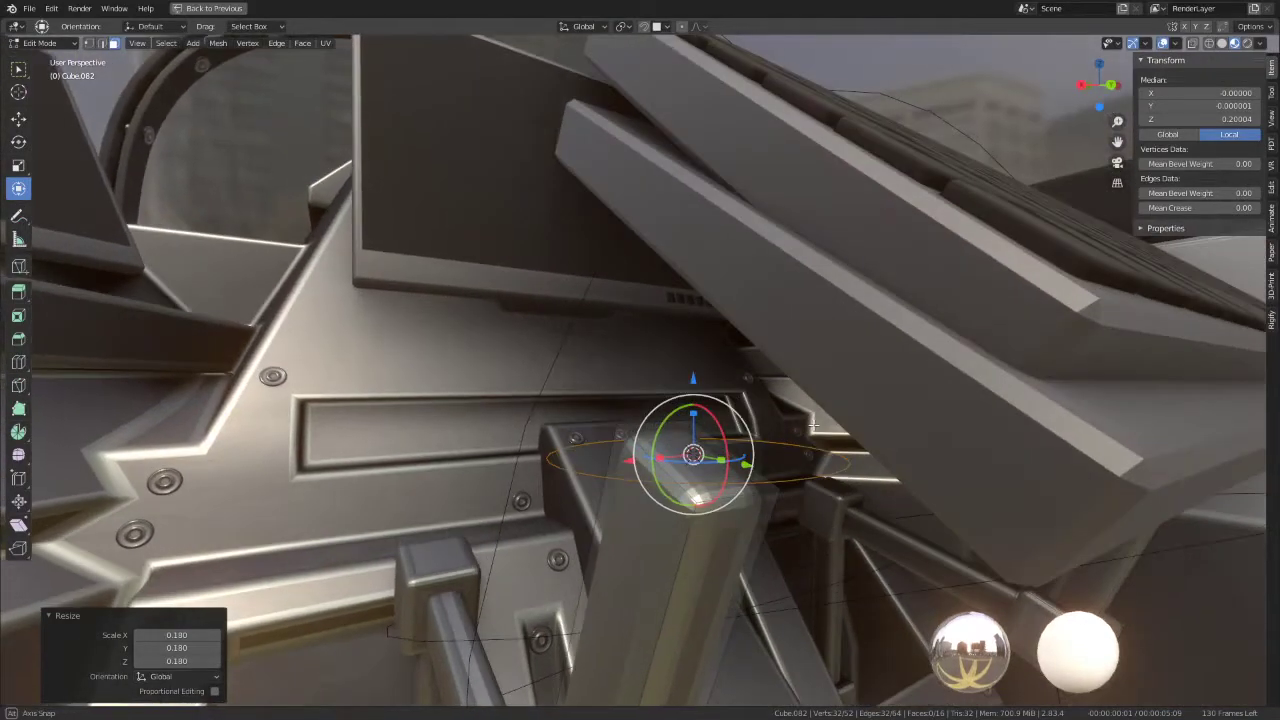
{"action": "key", "text": "s"}
{"action": "left_click", "coordinate": [768, 419]}
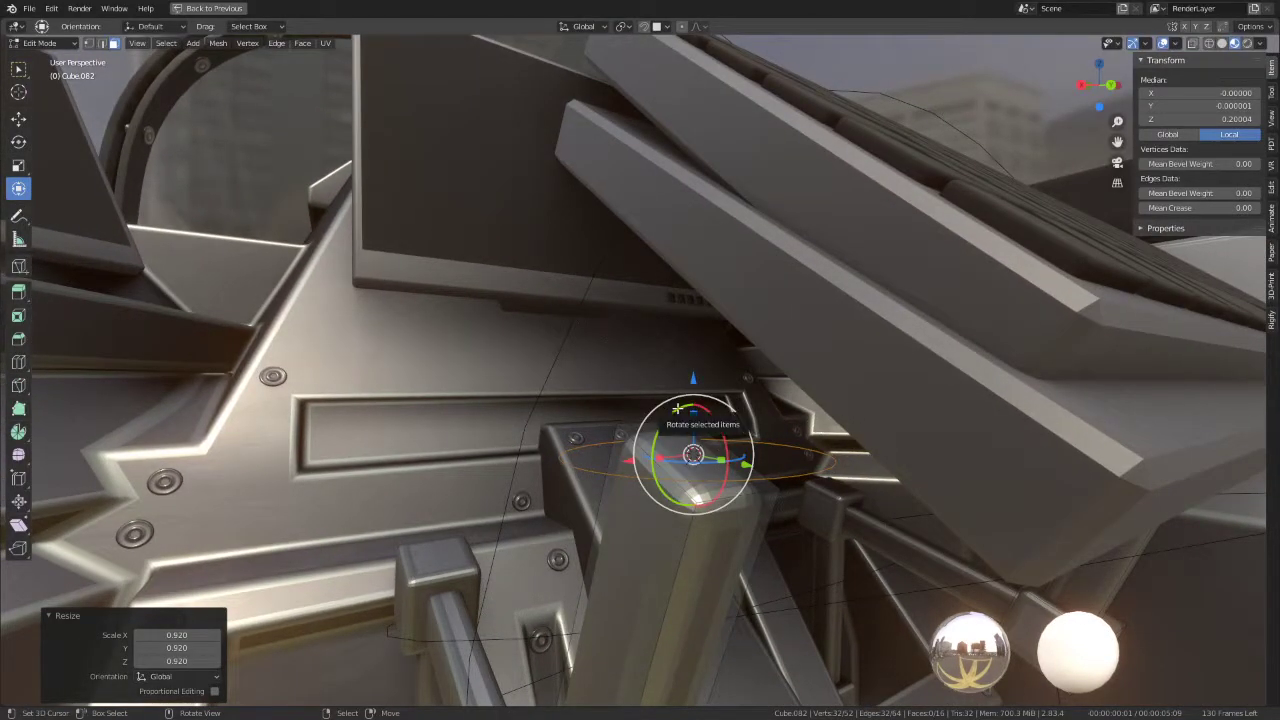
Step: Rotate the arm's top end 90° about Y and shrink it slightly to 0.904
{"action": "left_click_drag", "start_coordinate": [678, 408], "coordinate": [676, 410]}
{"action": "key", "text": "Return"}
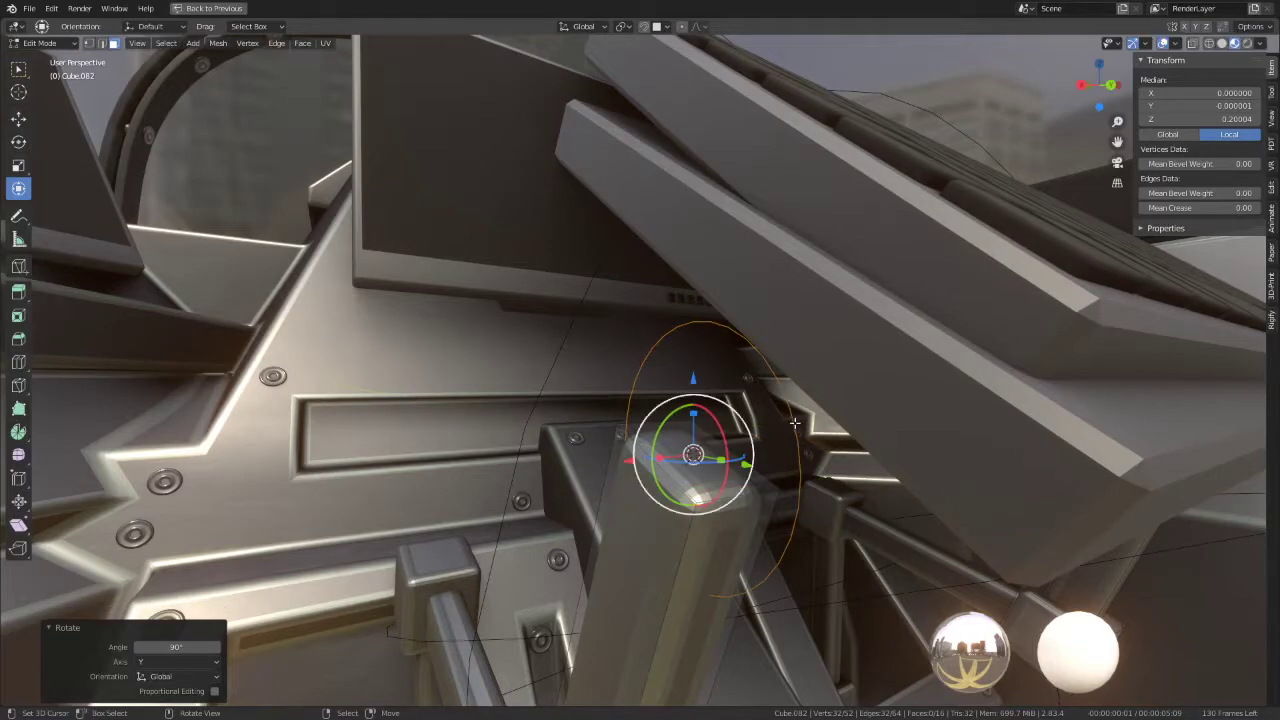
{"action": "middle_click_drag", "start_coordinate": [676, 410], "coordinate": [838, 410]}
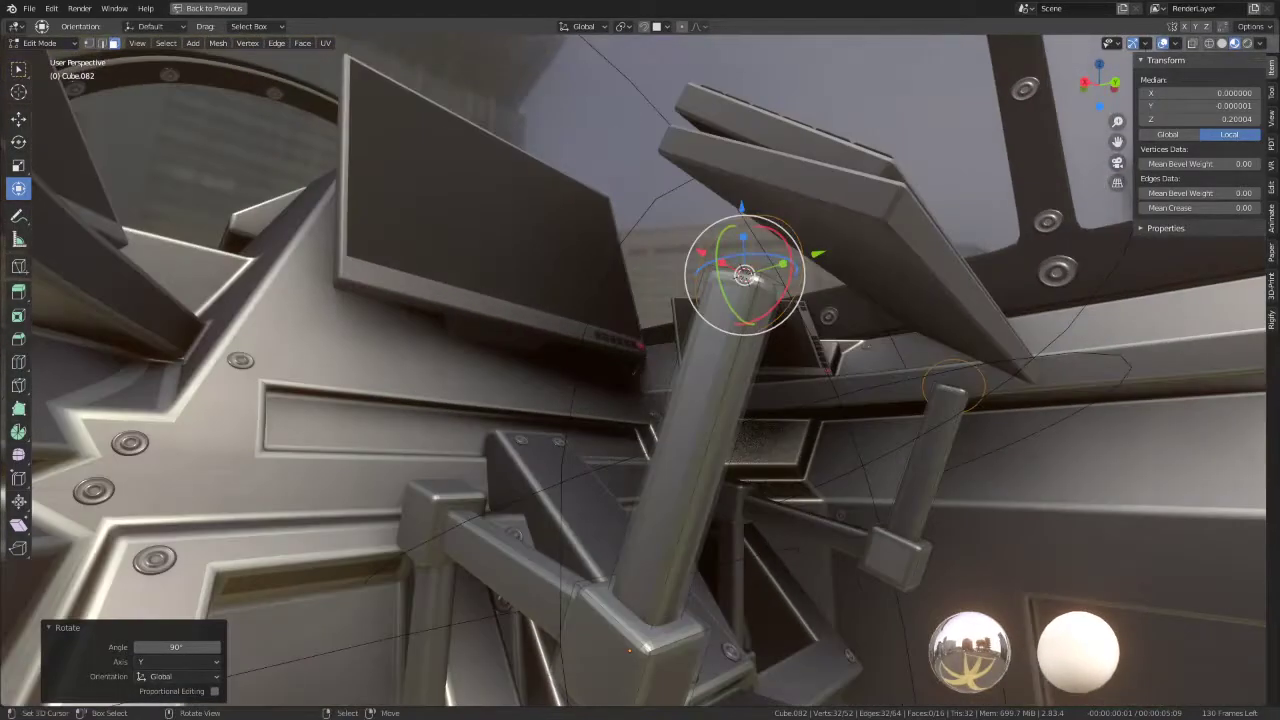
{"action": "key", "text": "s"}
{"action": "left_click", "coordinate": [943, 386]}
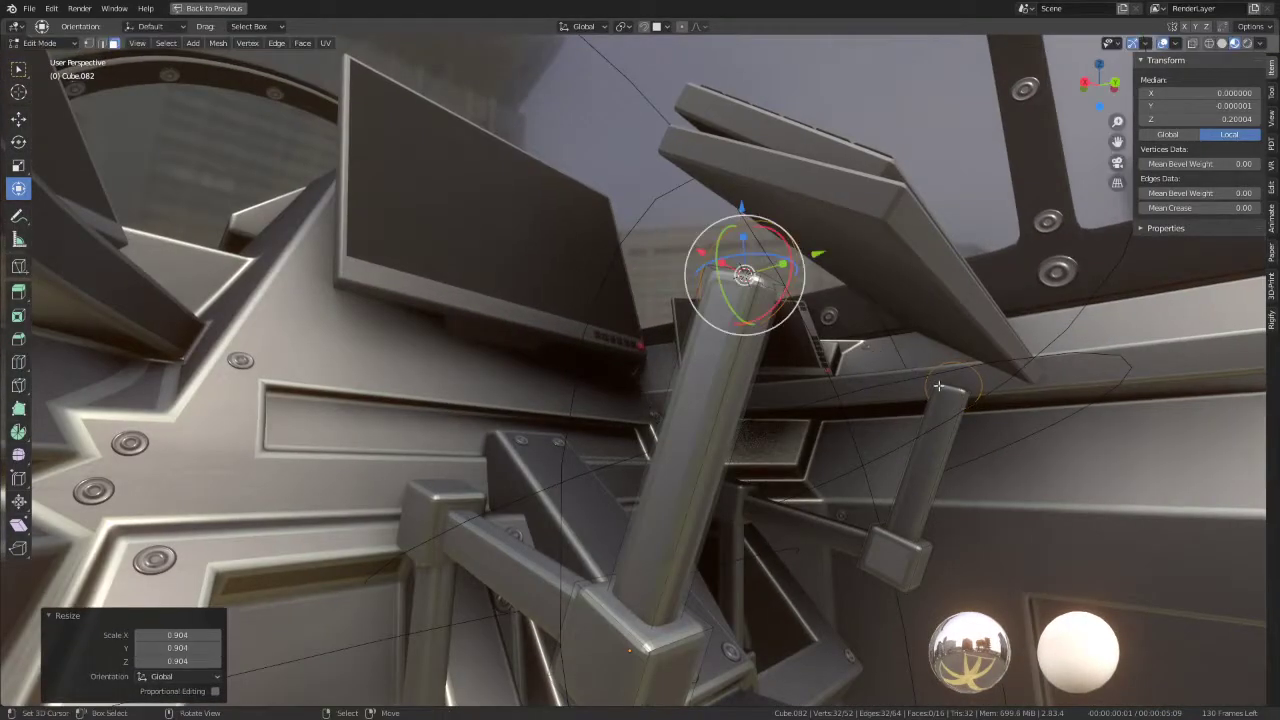
{"action": "middle_click_drag", "start_coordinate": [943, 386], "coordinate": [971, 414]}
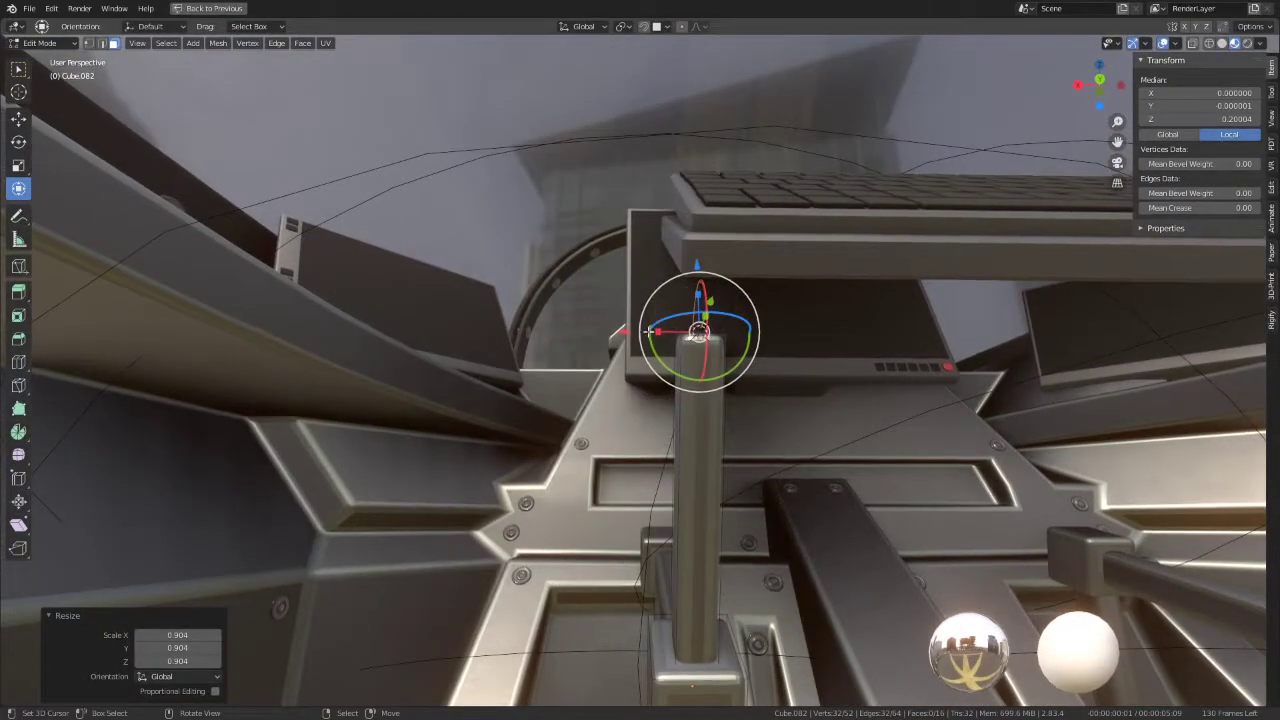
Step: Nudge the top end 0.01507 along X and extrude it in place
{"action": "left_click_drag", "start_coordinate": [621, 329], "coordinate": [620, 331]}
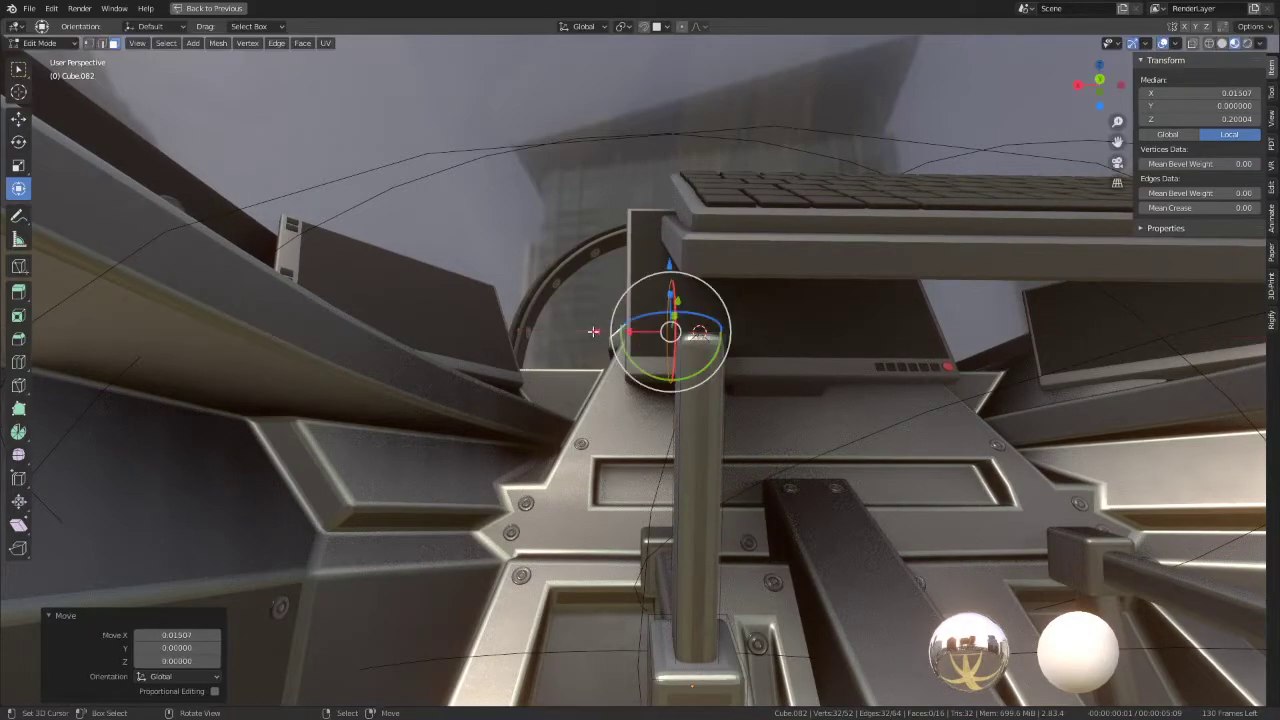
{"action": "key", "text": "e"}
{"action": "key", "text": "x"}
{"action": "key", "text": "Escape"}
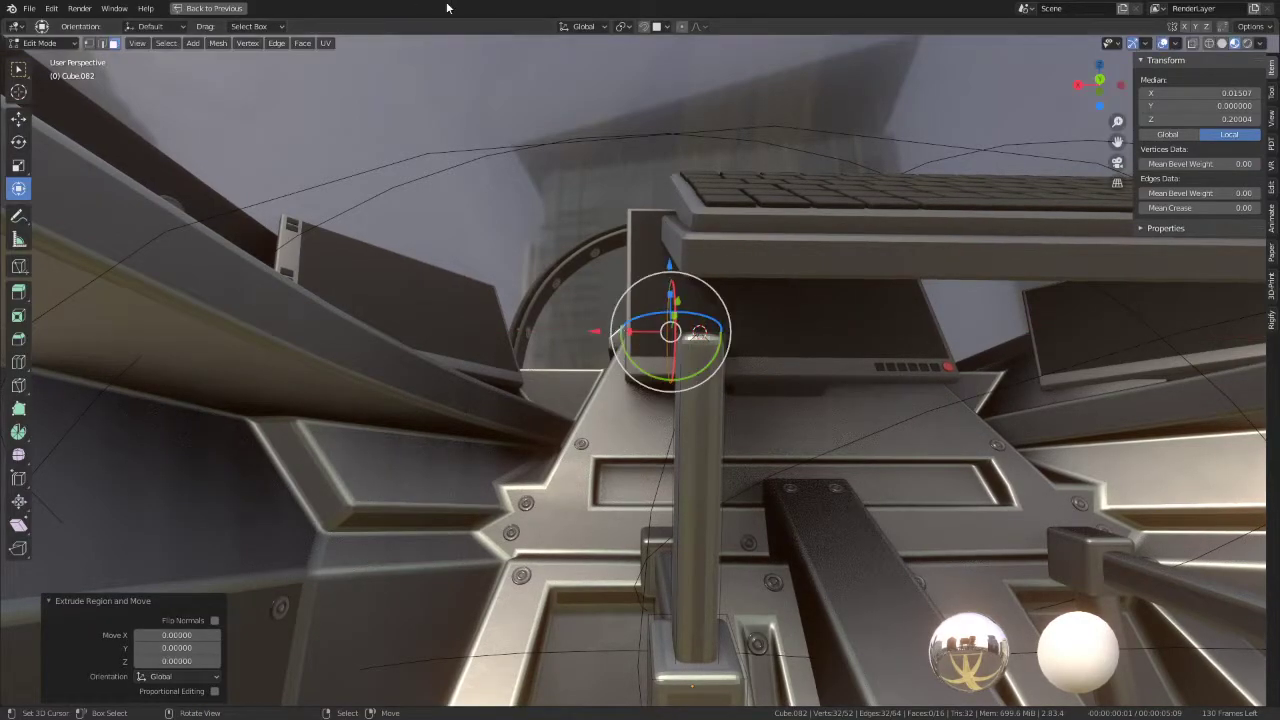
Step: In edge select, extrude the arm's top sideways along X and grow the selection to the ring
{"action": "left_click", "coordinate": [101, 44]}
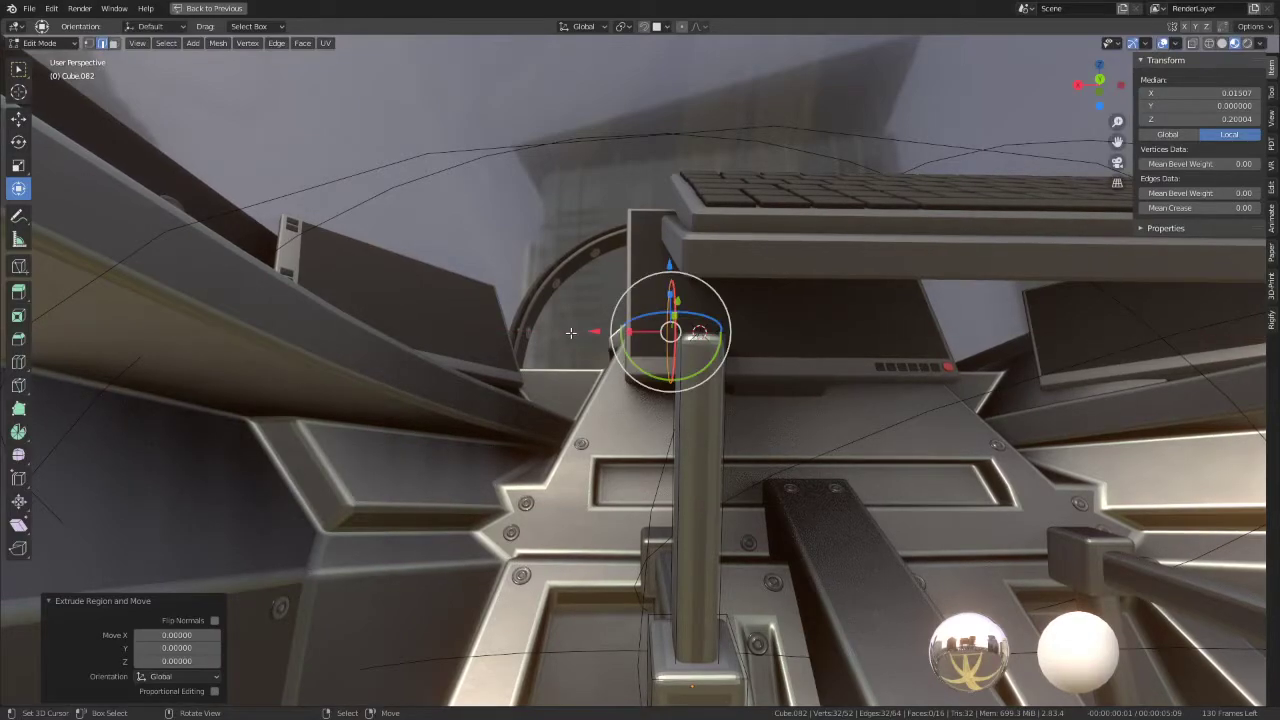
{"action": "left_click_drag", "start_coordinate": [593, 331], "coordinate": [620, 333]}
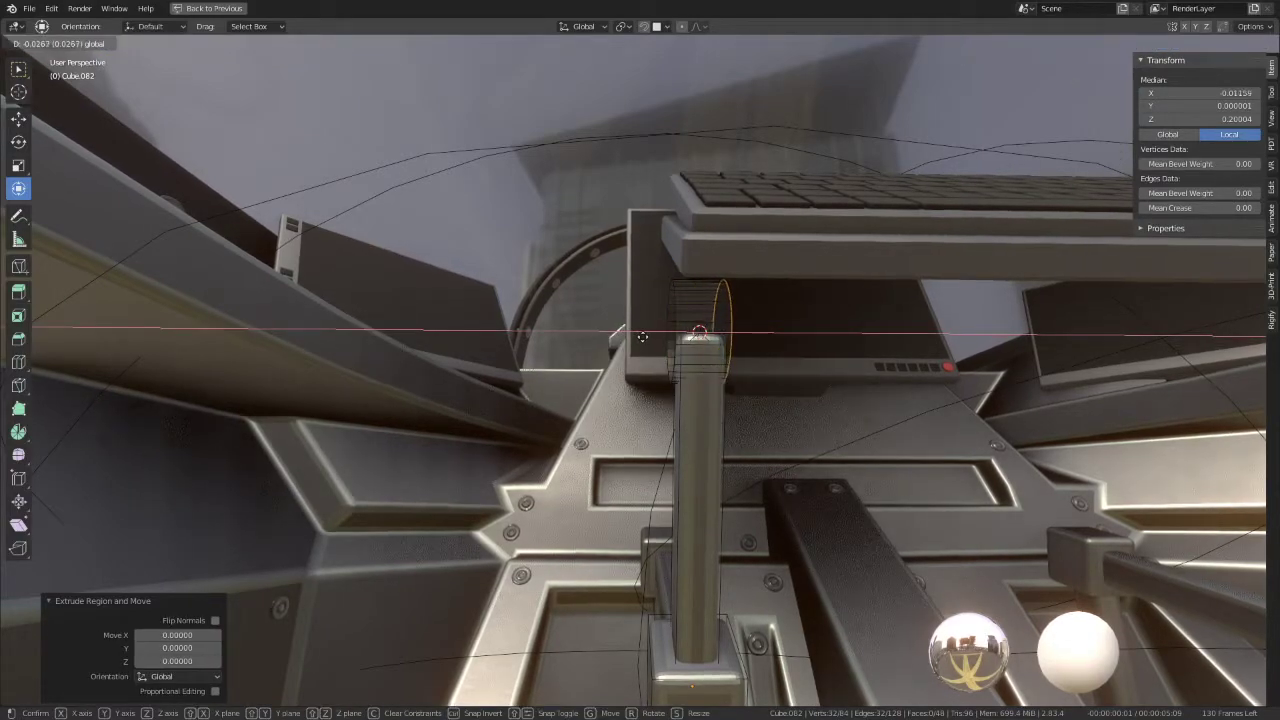
{"action": "left_click", "coordinate": [648, 337]}
{"action": "key", "text": "ctrl+KP_Add"}
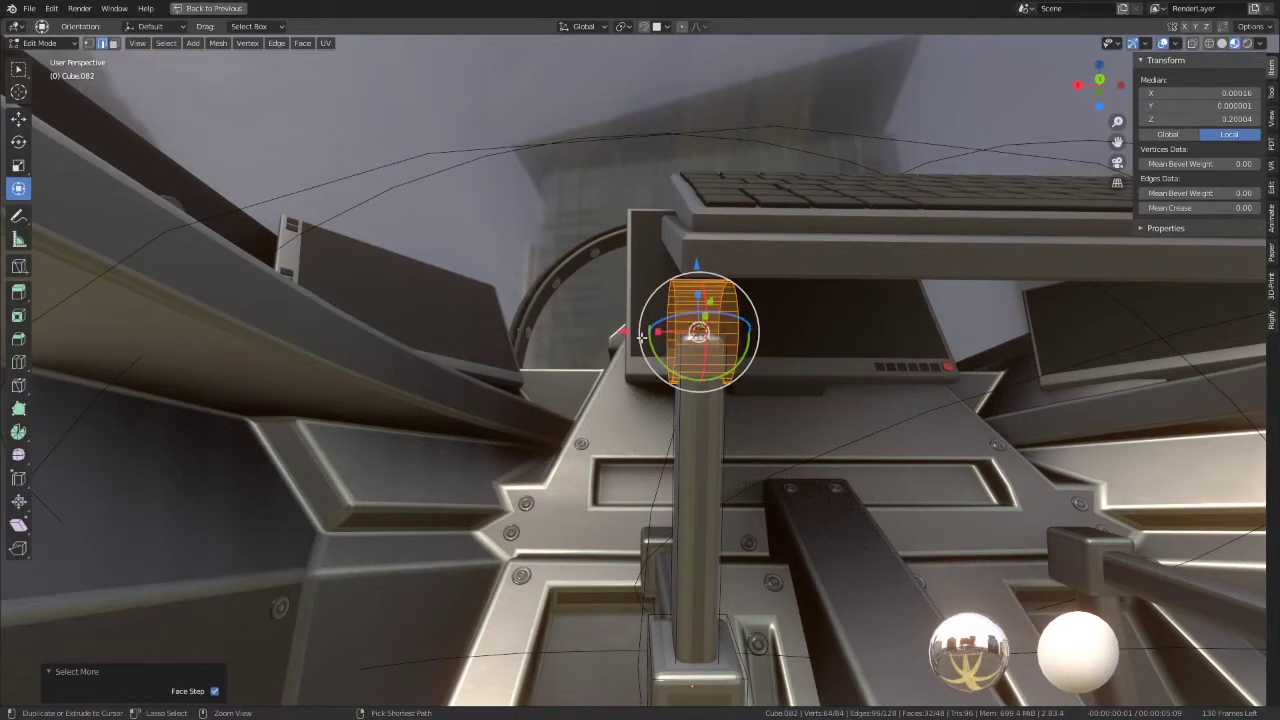
Step: Narrow the joint block's face ring along X to about 0.83, then leave Edit Mode
{"action": "key", "text": "Tab"}
{"action": "middle_click_drag", "start_coordinate": [640, 336], "coordinate": [707, 307]}
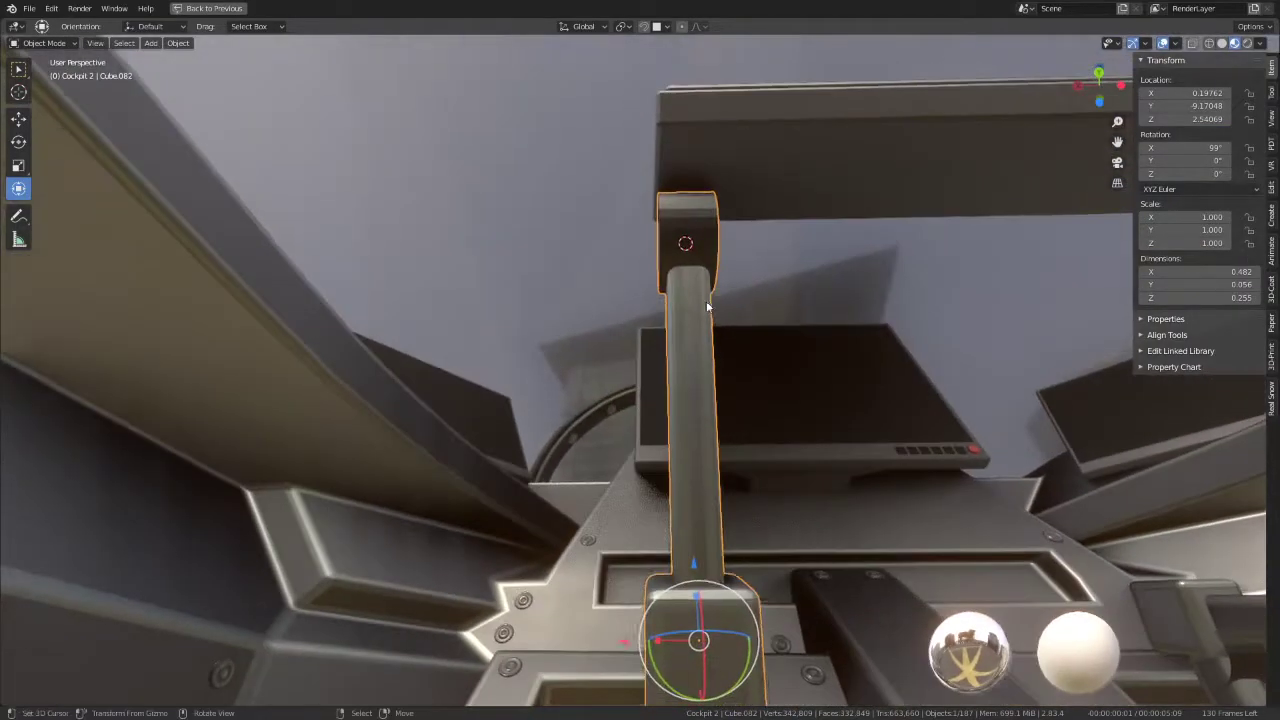
{"action": "key", "text": "Tab"}
{"action": "key", "text": "KP_Decimal"}
{"action": "key", "text": "s"}
{"action": "key", "text": "x"}
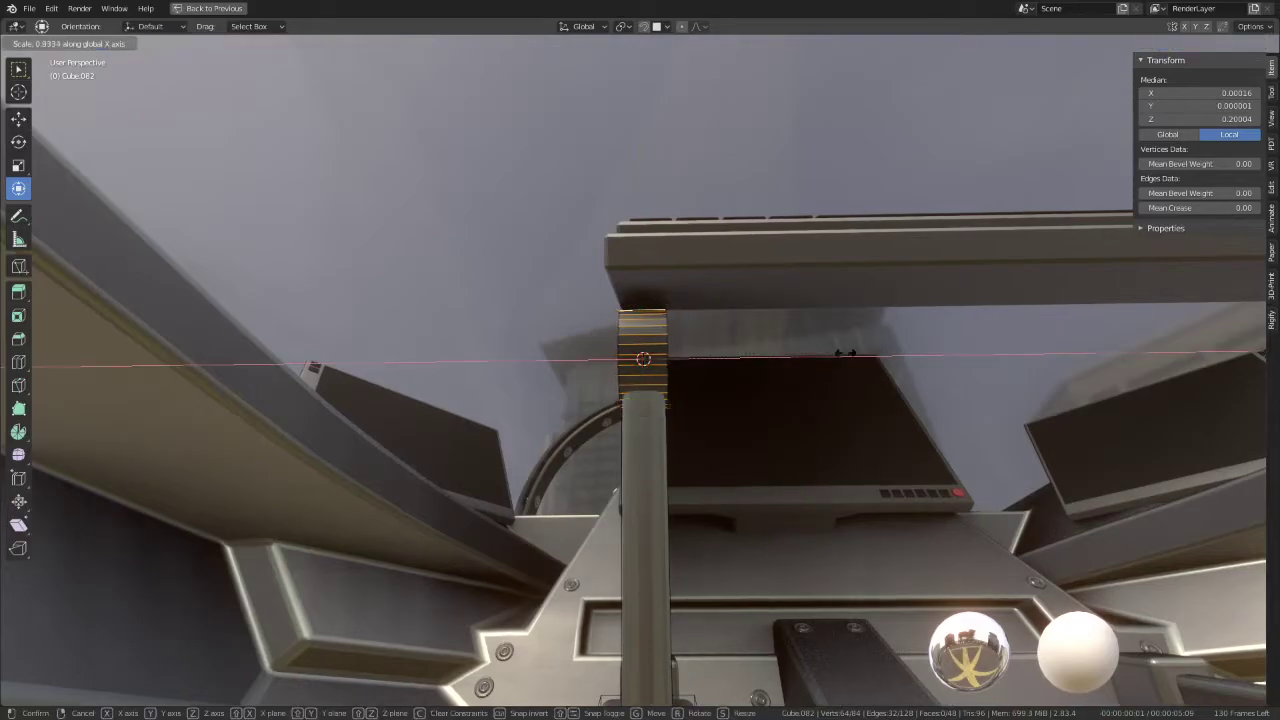
{"action": "left_click", "coordinate": [860, 354]}
{"action": "key", "text": "Tab"}
{"action": "mouse_move", "coordinate": [858, 351]}
{"action": "middle_mouse_down"}
{"action": "mouse_move", "coordinate": [728, 459]}
{"action": "mouse_move", "coordinate": [767, 505]}
{"action": "mouse_move", "coordinate": [615, 369]}
{"action": "mouse_move", "coordinate": [751, 390]}
{"action": "mouse_move", "coordinate": [828, 429]}
{"action": "mouse_move", "coordinate": [880, 400]}
{"action": "mouse_move", "coordinate": [786, 298]}
{"action": "mouse_move", "coordinate": [723, 456]}
{"action": "mouse_move", "coordinate": [650, 412]}
{"action": "mouse_move", "coordinate": [642, 258]}
{"action": "mouse_move", "coordinate": [652, 277]}
{"action": "middle_mouse_up"}
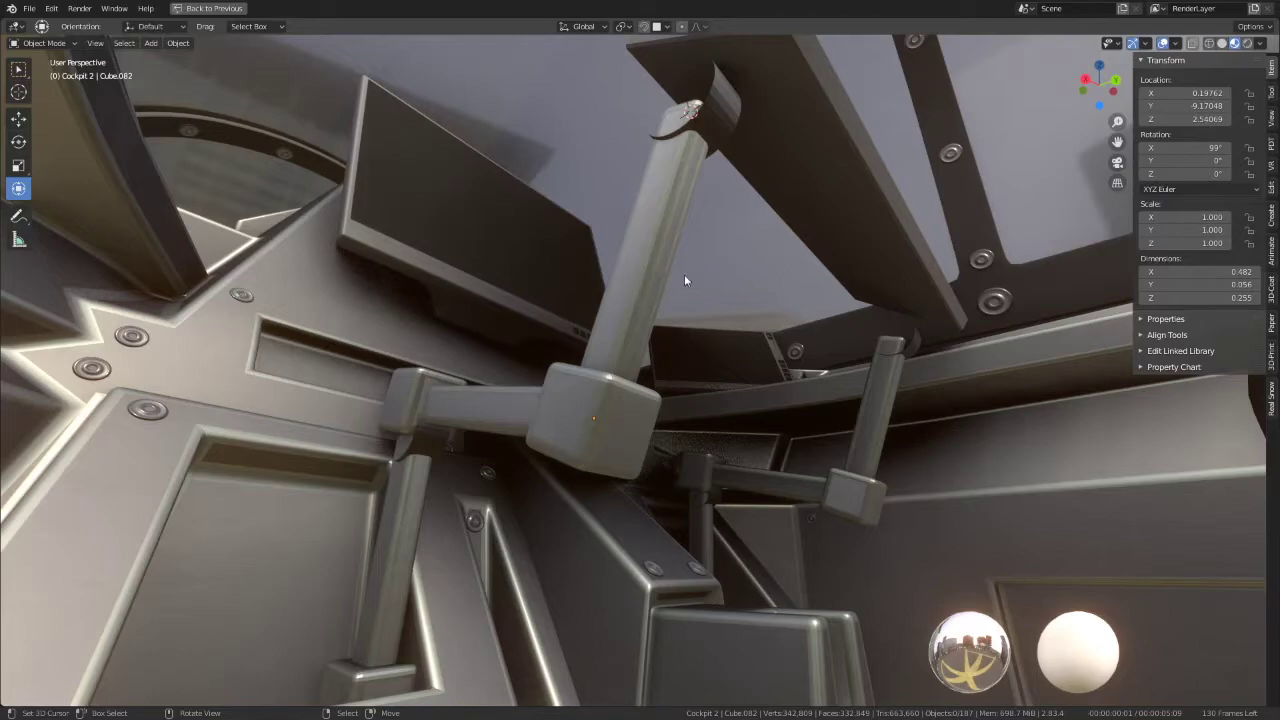
Step: Subdivide an edge loop on the lever's joint block with one cut from Quick Favourites
{"action": "left_click", "coordinate": [599, 361]}
{"action": "key", "text": "Tab"}
{"action": "middle_click_drag", "start_coordinate": [630, 408], "coordinate": [632, 337]}
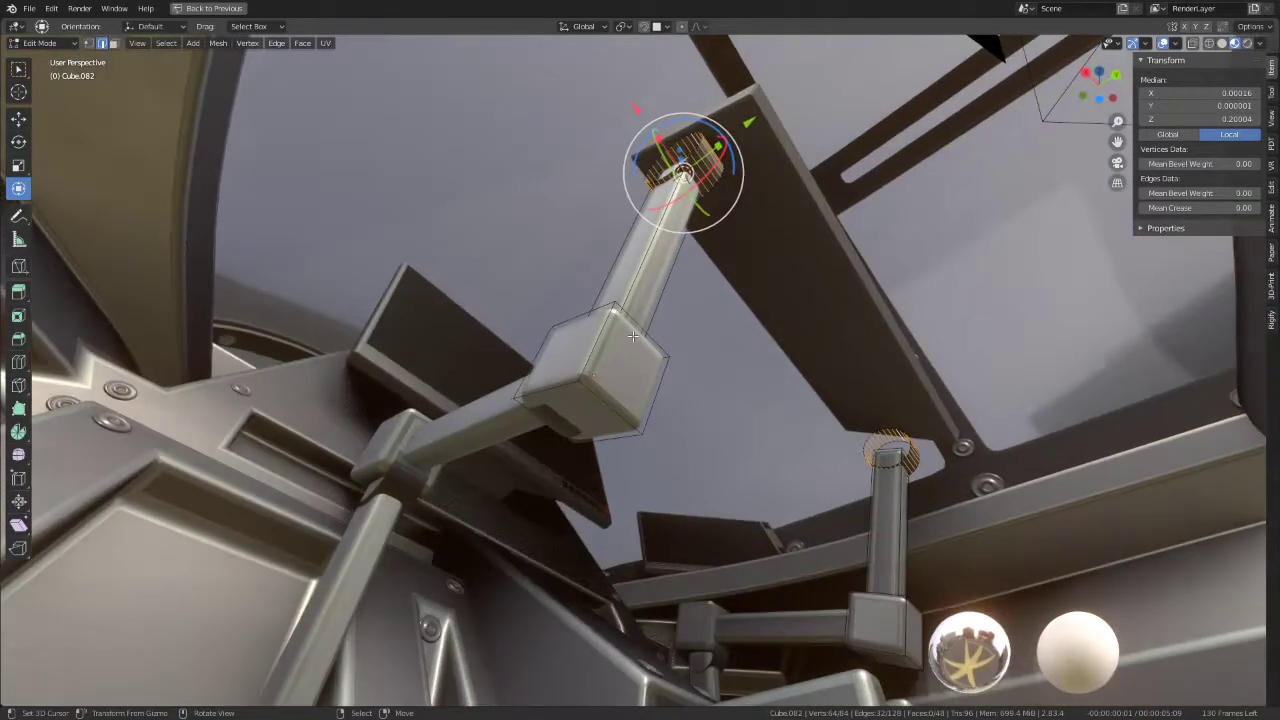
{"action": "left_click", "coordinate": [612, 396], "text": "alt"}
{"action": "key", "text": "q"}
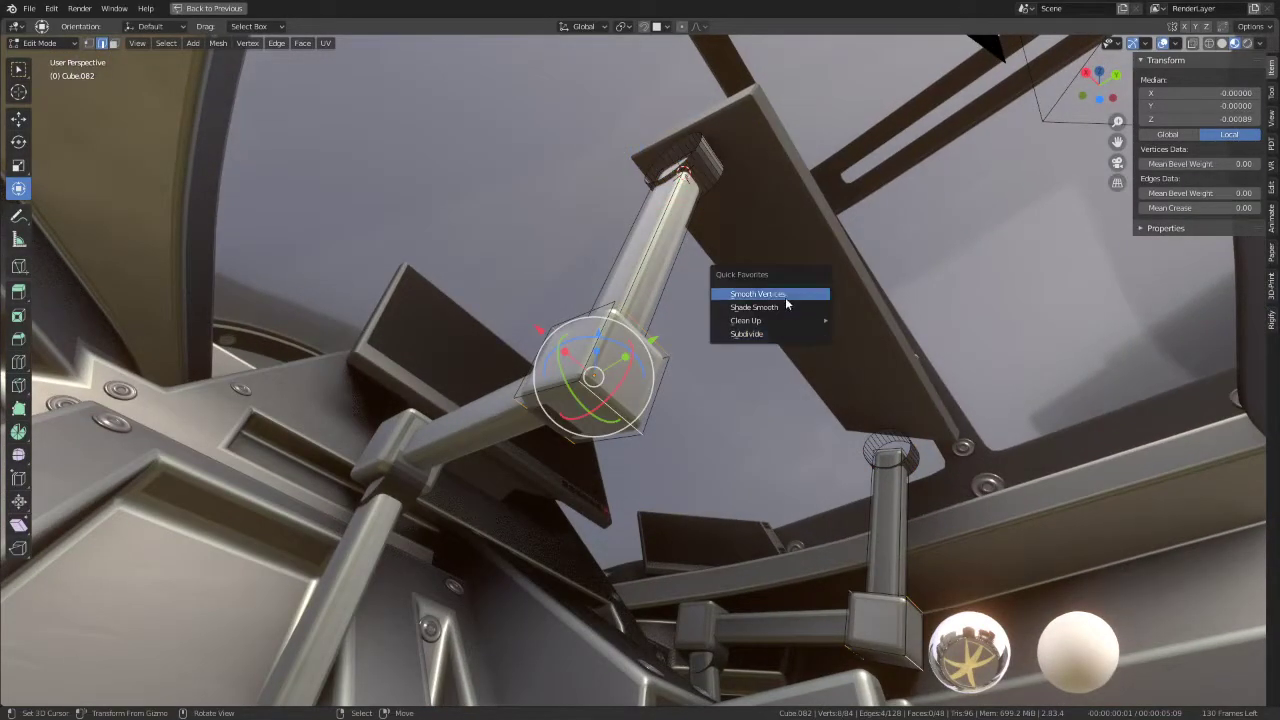
{"action": "left_click", "coordinate": [760, 333]}
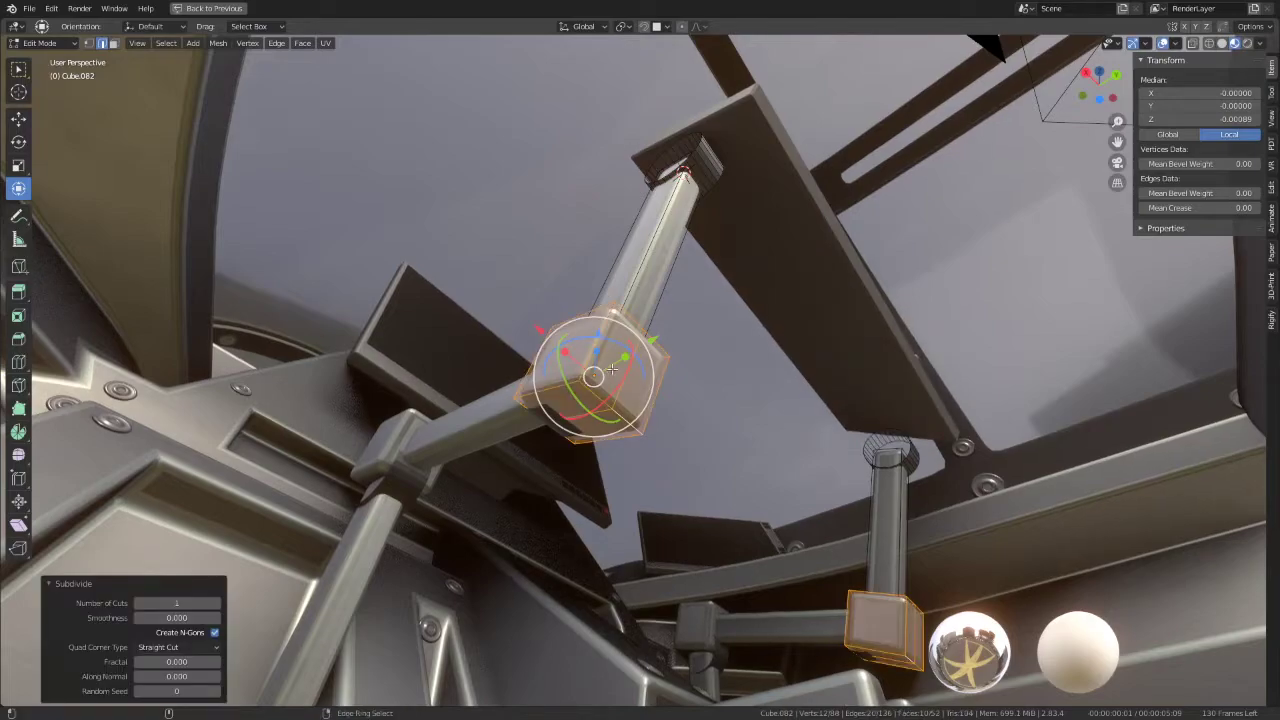
{"action": "key", "text": "q"}
{"action": "left_click", "coordinate": [791, 360]}
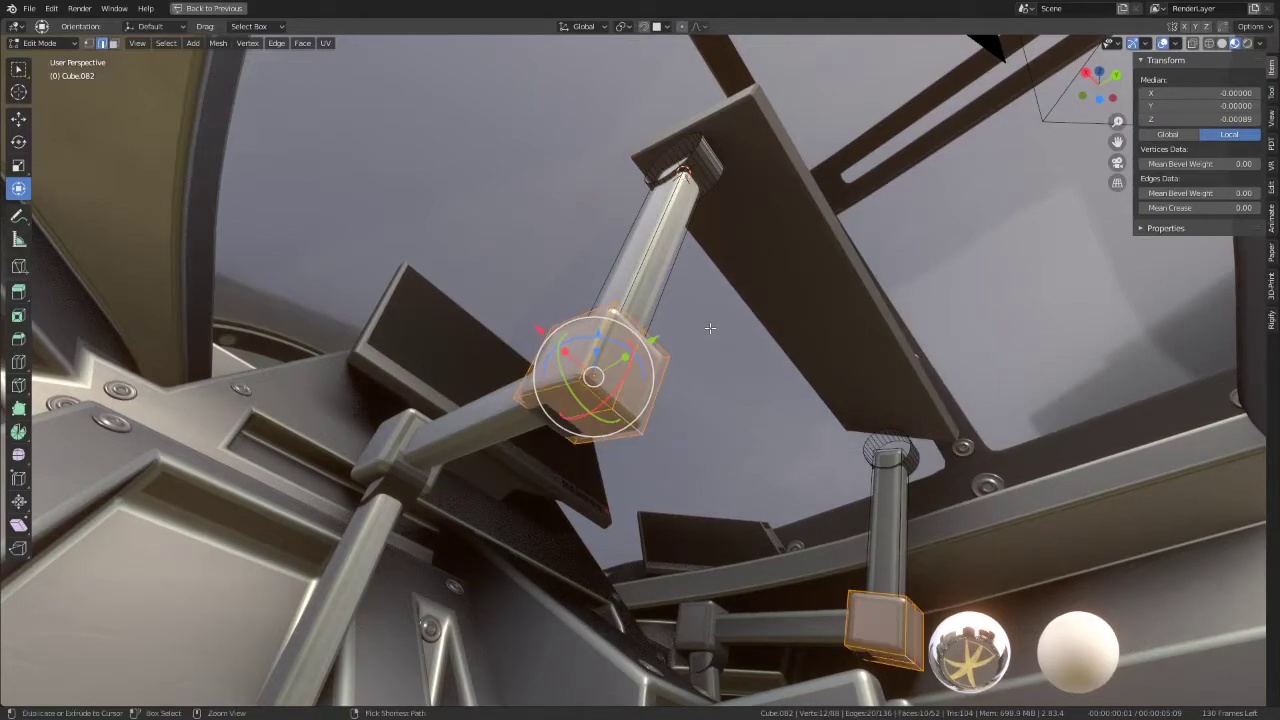
{"action": "key", "text": "ctrl+z"}
{"action": "key", "text": "q"}
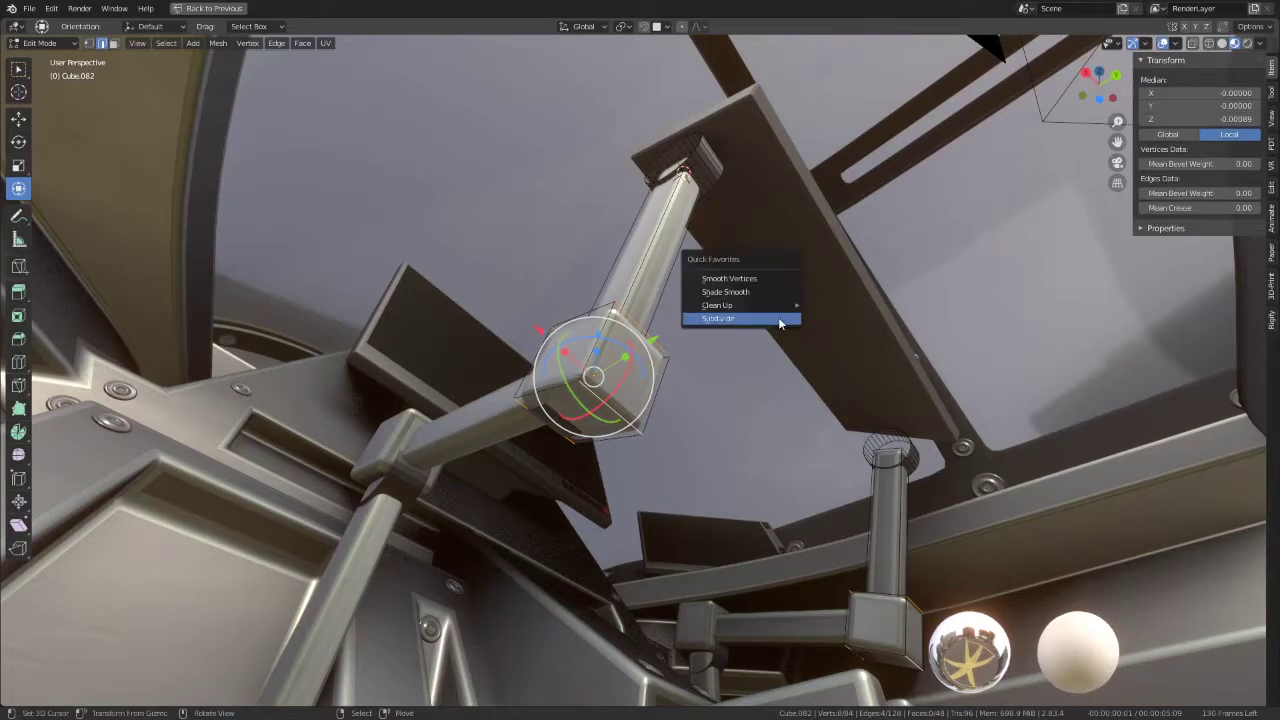
{"action": "left_click", "coordinate": [781, 321]}
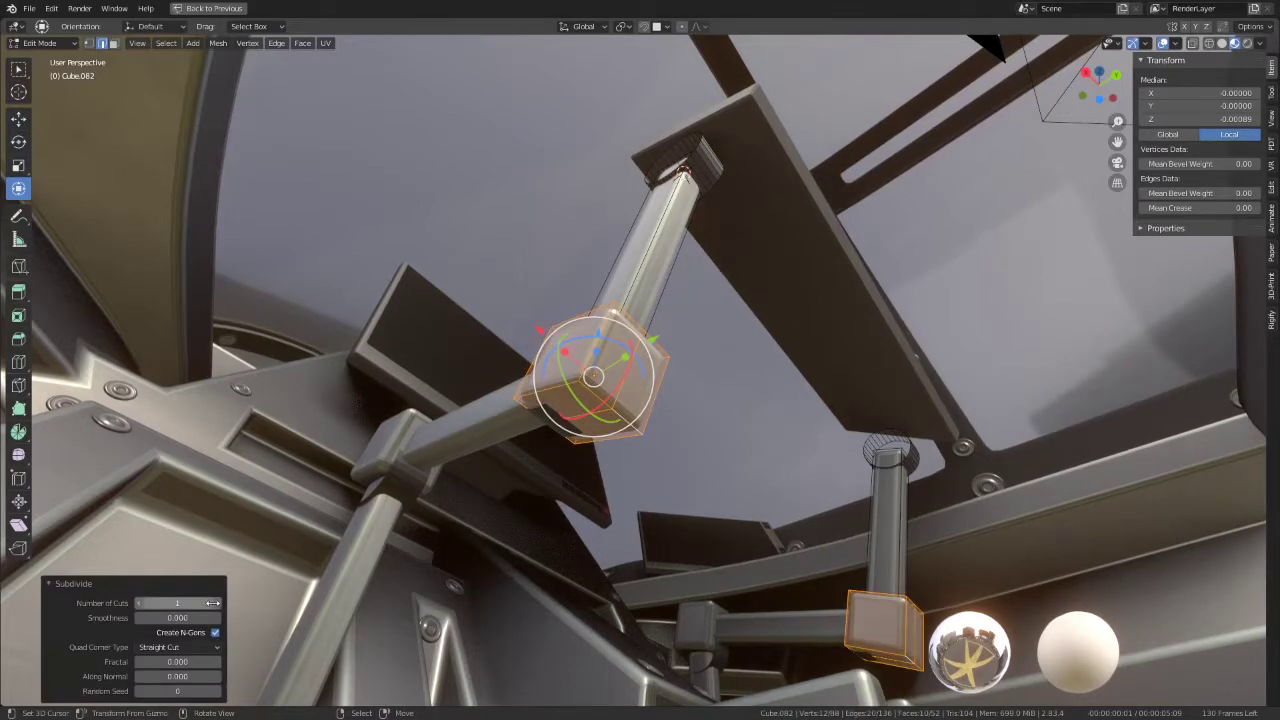
Step: Widen the new middle edge loop along X to 1.13 and run Clean Up
{"action": "mouse_move", "coordinate": [240, 589]}
{"action": "middle_mouse_down"}
{"action": "mouse_move", "coordinate": [471, 417]}
{"action": "mouse_move", "coordinate": [592, 410]}
{"action": "mouse_move", "coordinate": [660, 440]}
{"action": "mouse_move", "coordinate": [683, 474]}
{"action": "mouse_move", "coordinate": [559, 373]}
{"action": "middle_mouse_up"}
{"action": "left_click", "coordinate": [647, 410], "text": "alt"}
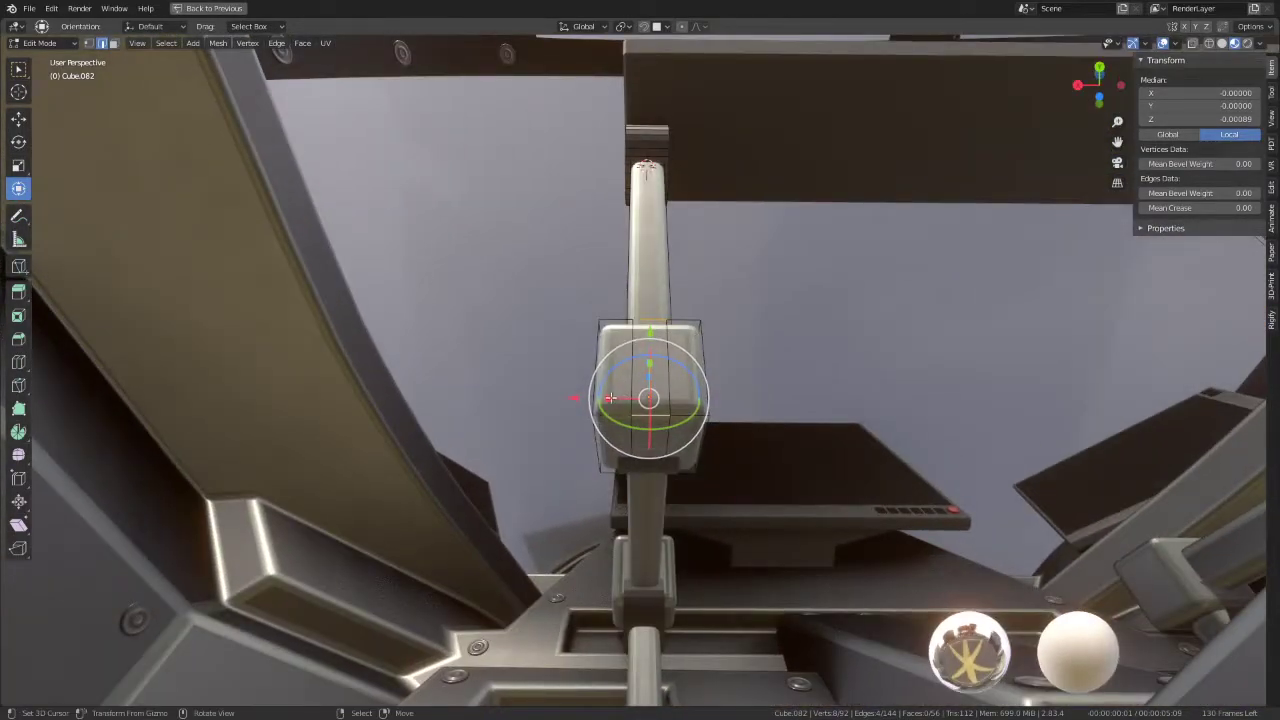
{"action": "left_click_drag", "start_coordinate": [610, 398], "coordinate": [596, 396]}
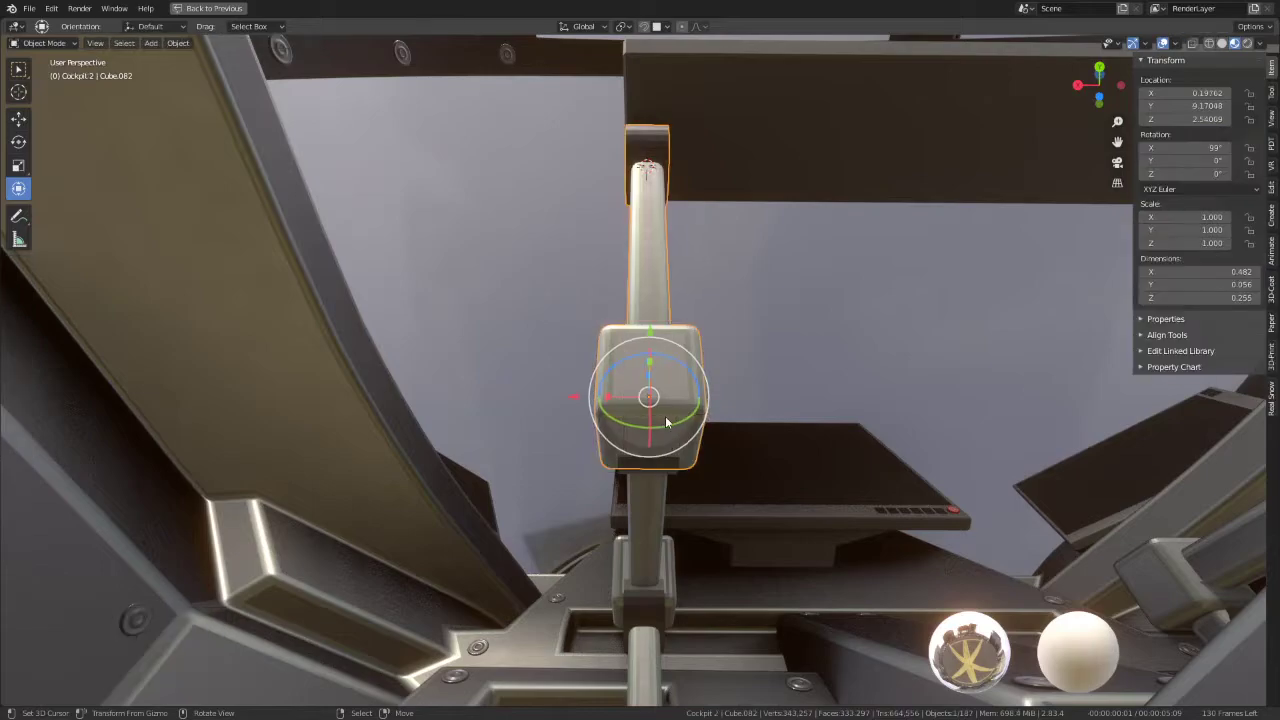
{"action": "middle_click_drag", "start_coordinate": [640, 400], "coordinate": [704, 400]}
{"action": "key", "text": "q"}
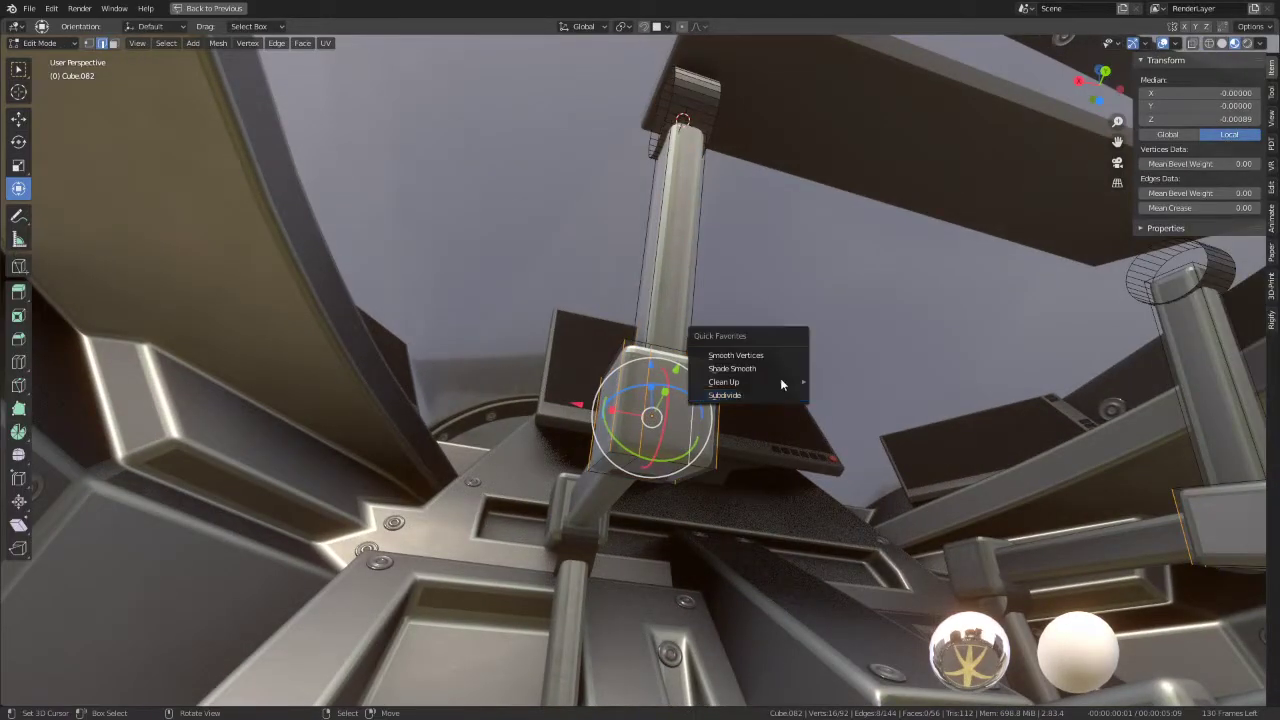
{"action": "mouse_move", "coordinate": [724, 382]}
{"action": "left_click", "coordinate": [857, 483]}
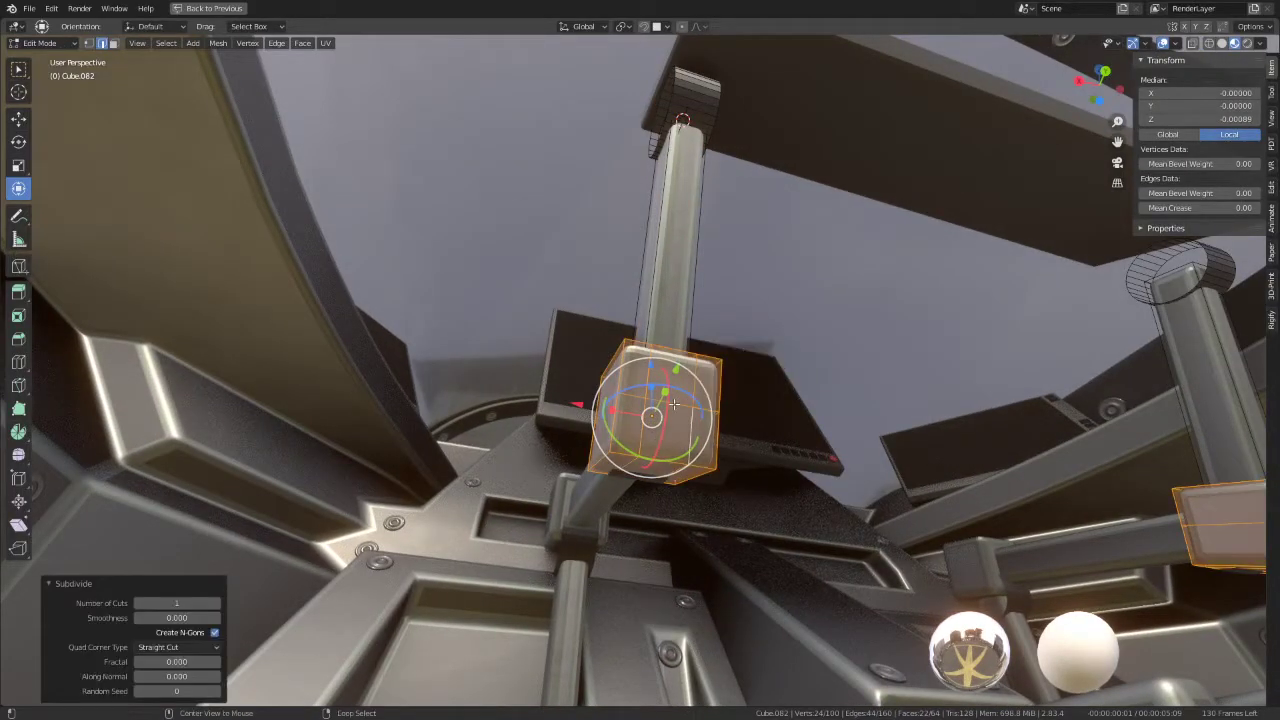
{"action": "mouse_move", "coordinate": [748, 397]}
{"action": "middle_mouse_down"}
{"action": "mouse_move", "coordinate": [675, 398]}
{"action": "mouse_move", "coordinate": [610, 348]}
{"action": "middle_mouse_up"}
{"action": "scroll", "coordinate": [675, 398], "scroll_direction": "up", "scroll_amount": 4}
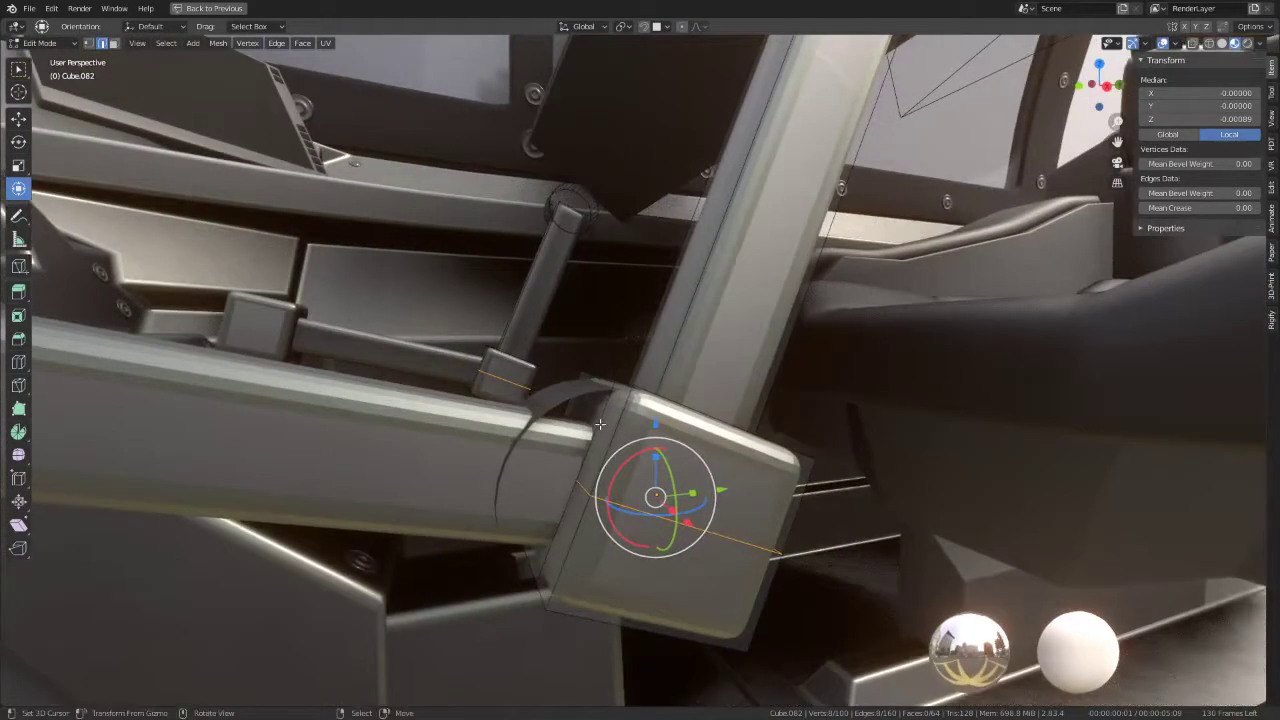
Step: Slide the joint block's middle edge loop slightly outward
{"action": "key", "text": "g"}
{"action": "key", "text": "g"}
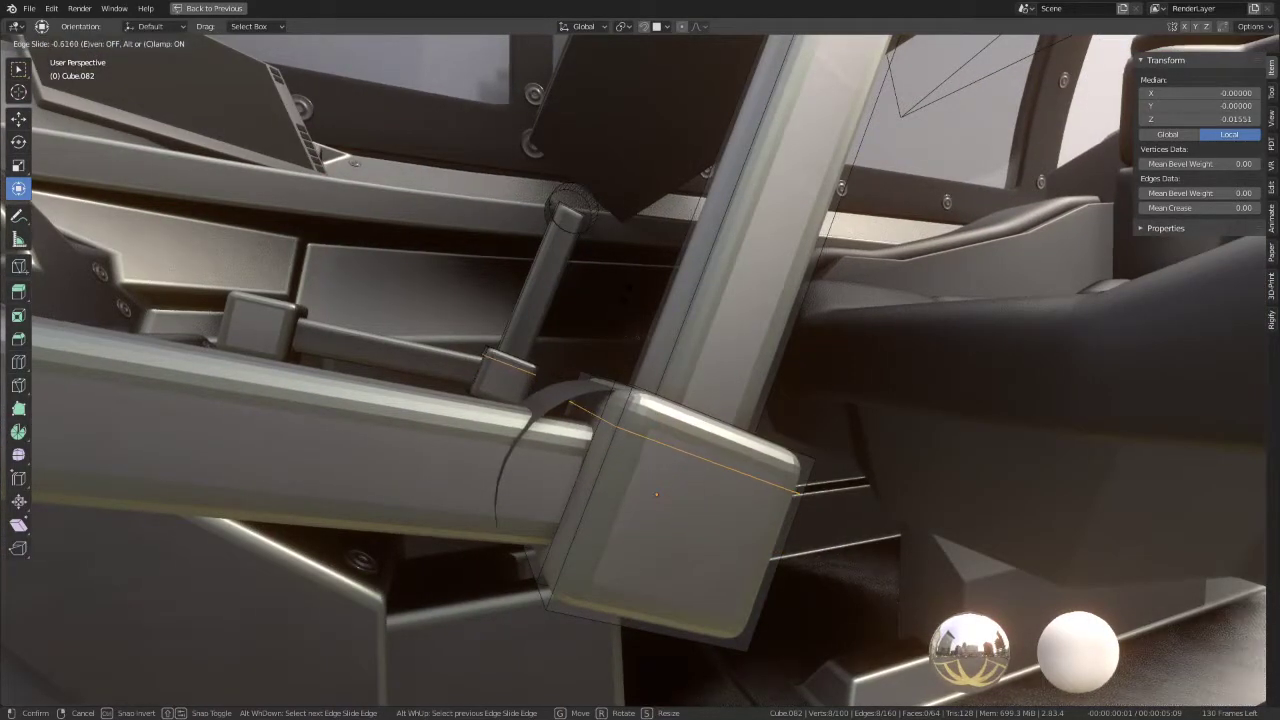
{"action": "left_click", "coordinate": [660, 480]}
{"action": "middle_click_drag", "start_coordinate": [660, 470], "coordinate": [680, 370]}
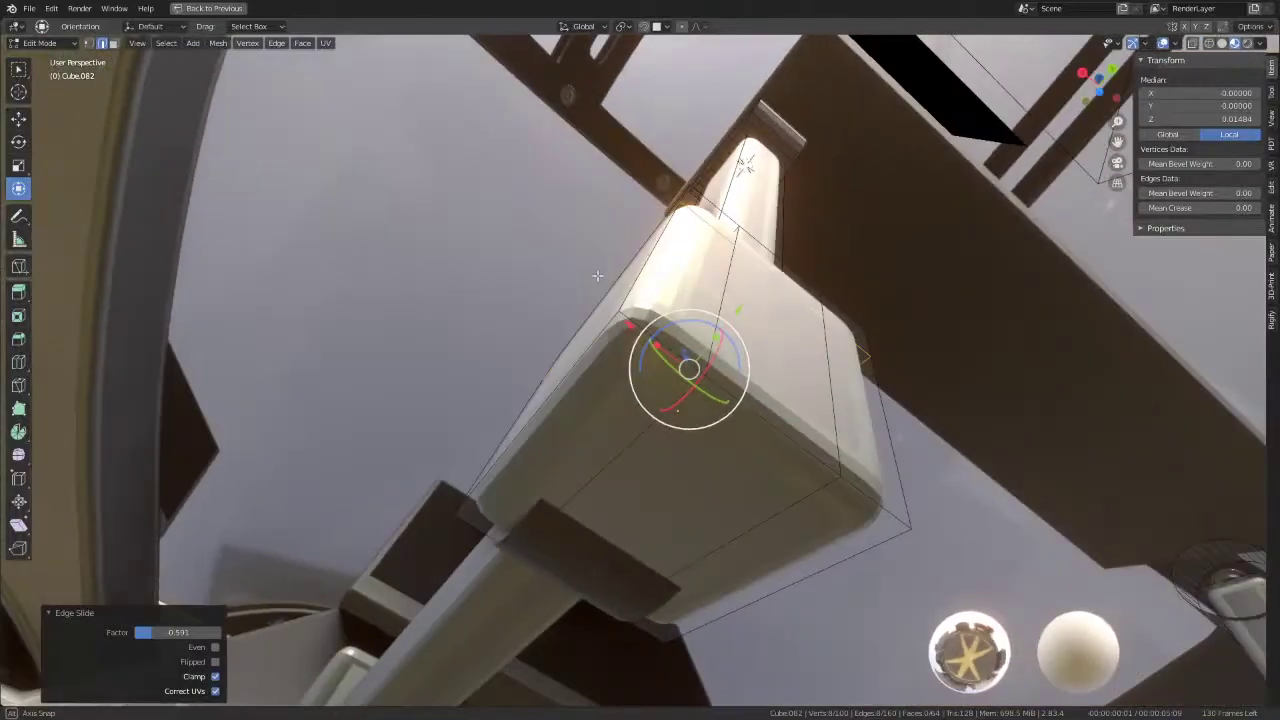
Step: Delete faces from the joint block, including its underside face
{"action": "left_click", "coordinate": [114, 44]}
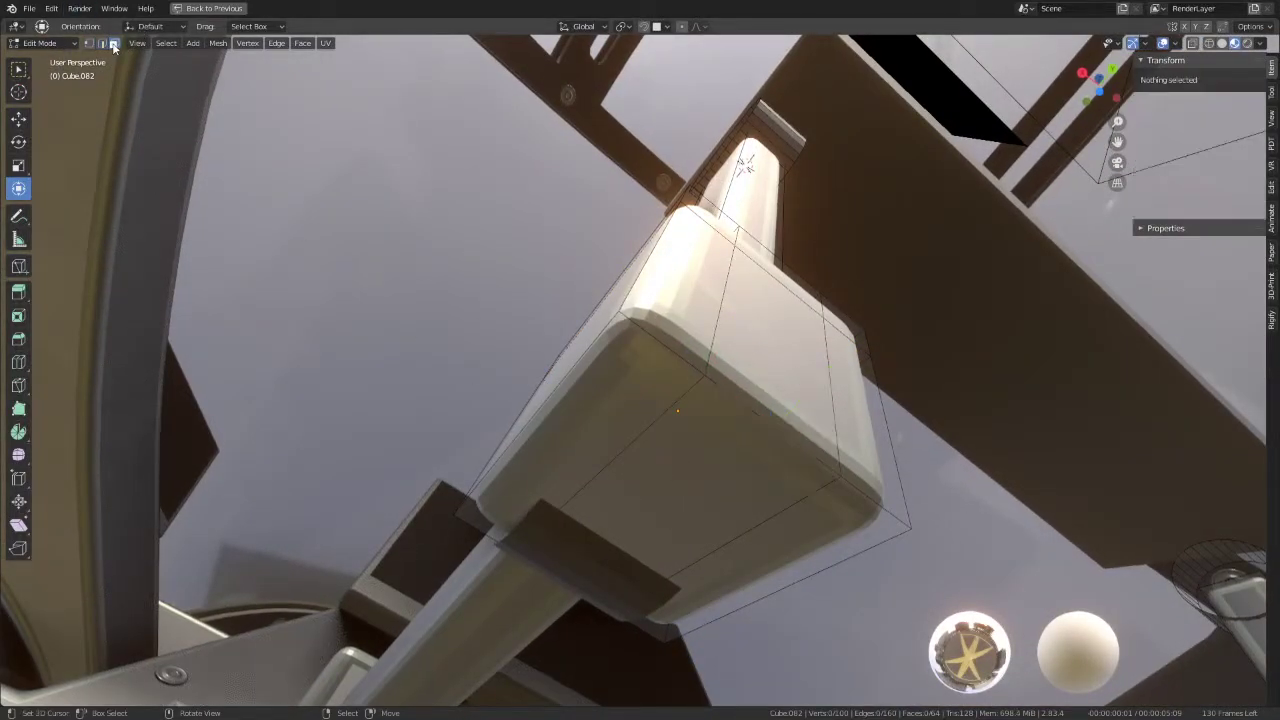
{"action": "left_click", "coordinate": [655, 496]}
{"action": "key", "text": "x"}
{"action": "left_click", "coordinate": [648, 509]}
{"action": "left_click", "coordinate": [634, 523]}
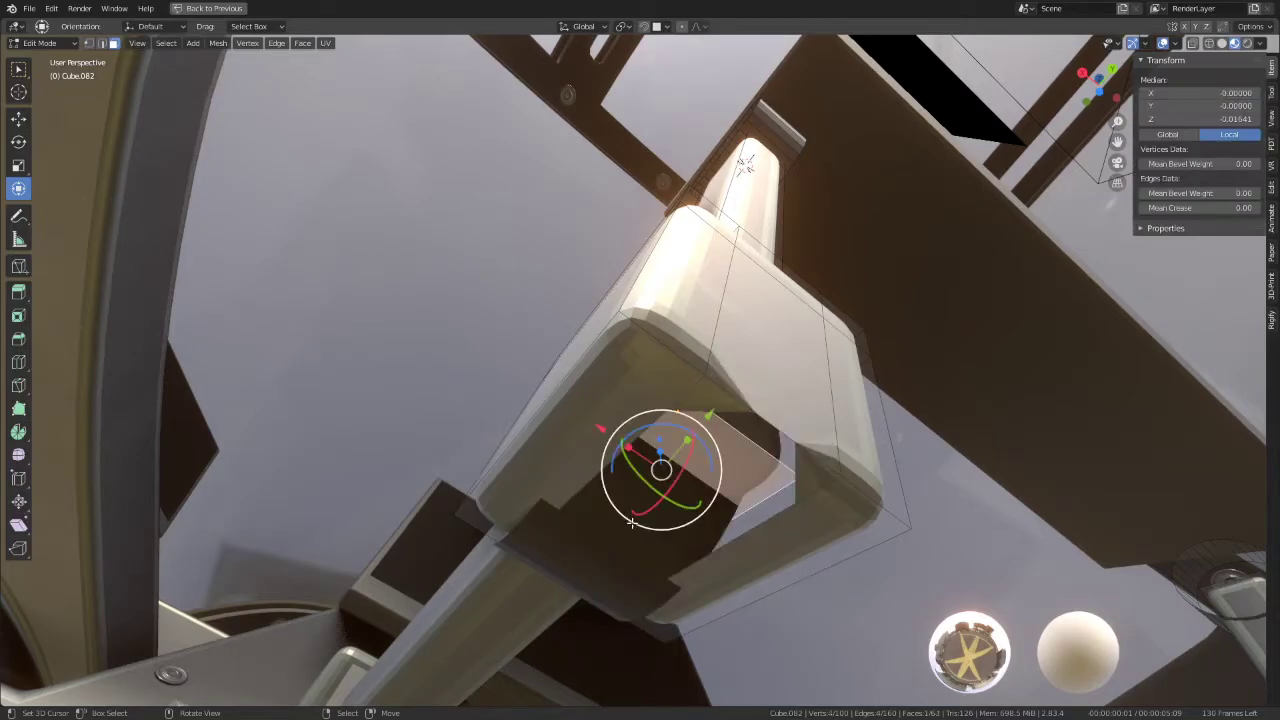
{"action": "left_click", "coordinate": [612, 528]}
{"action": "left_click", "coordinate": [608, 523]}
{"action": "mouse_move", "coordinate": [608, 523]}
{"action": "middle_mouse_down"}
{"action": "mouse_move", "coordinate": [766, 580]}
{"action": "mouse_move", "coordinate": [723, 453]}
{"action": "mouse_move", "coordinate": [616, 387]}
{"action": "middle_mouse_up"}
{"action": "key", "text": "alt+a"}
{"action": "left_click", "coordinate": [616, 387]}
{"action": "key", "text": "x"}
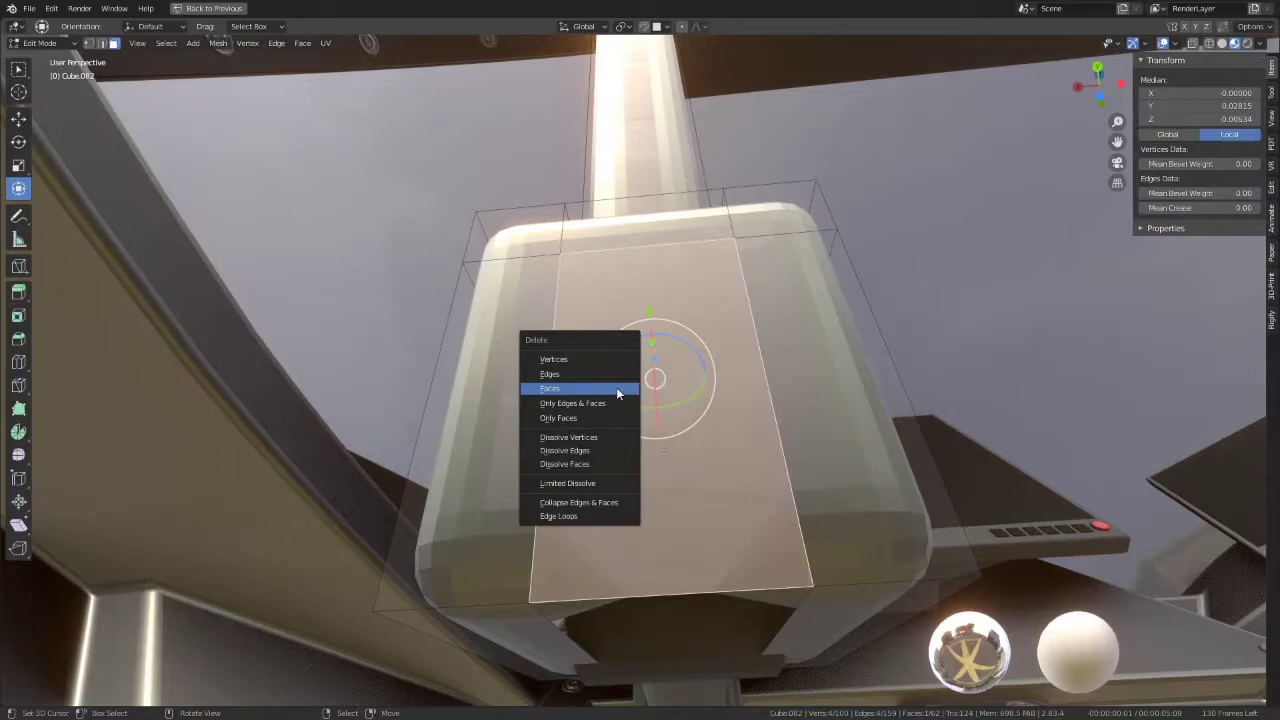
{"action": "left_click", "coordinate": [616, 387]}
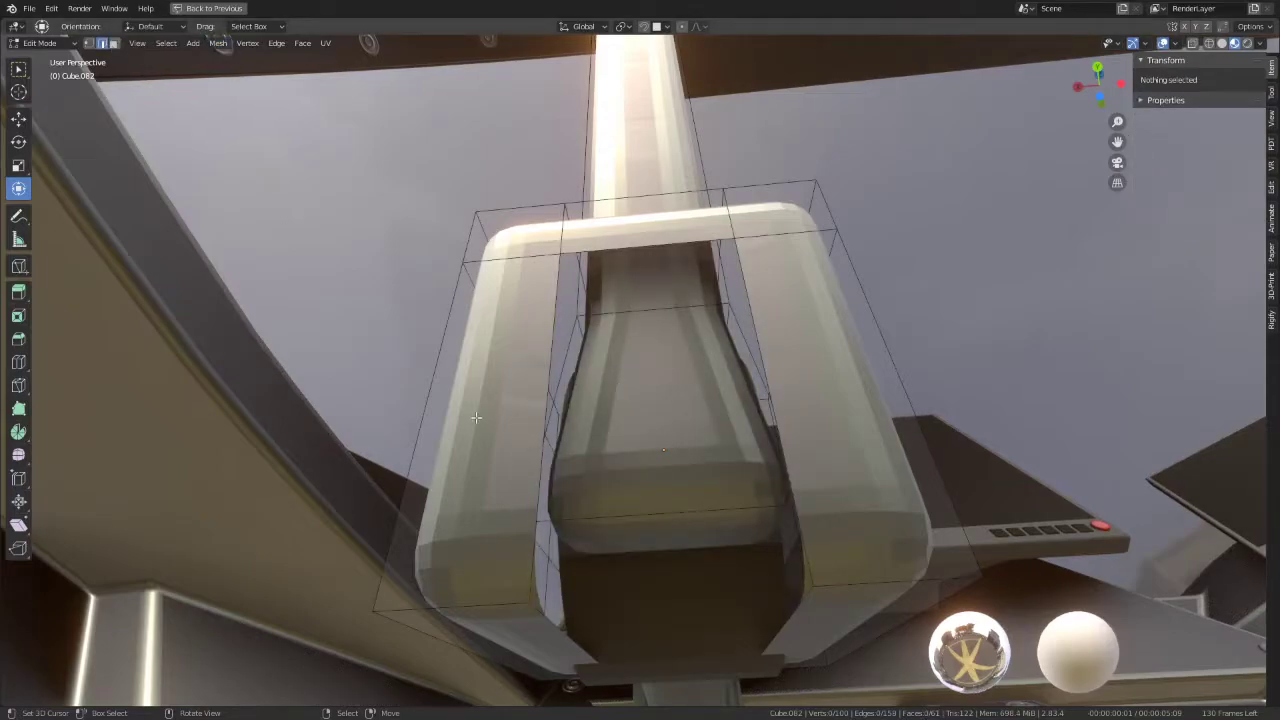
Step: Select edge loops on the opened block, return to Object Mode, and select the horizontal arm
{"action": "left_click", "coordinate": [537, 508], "text": "alt"}
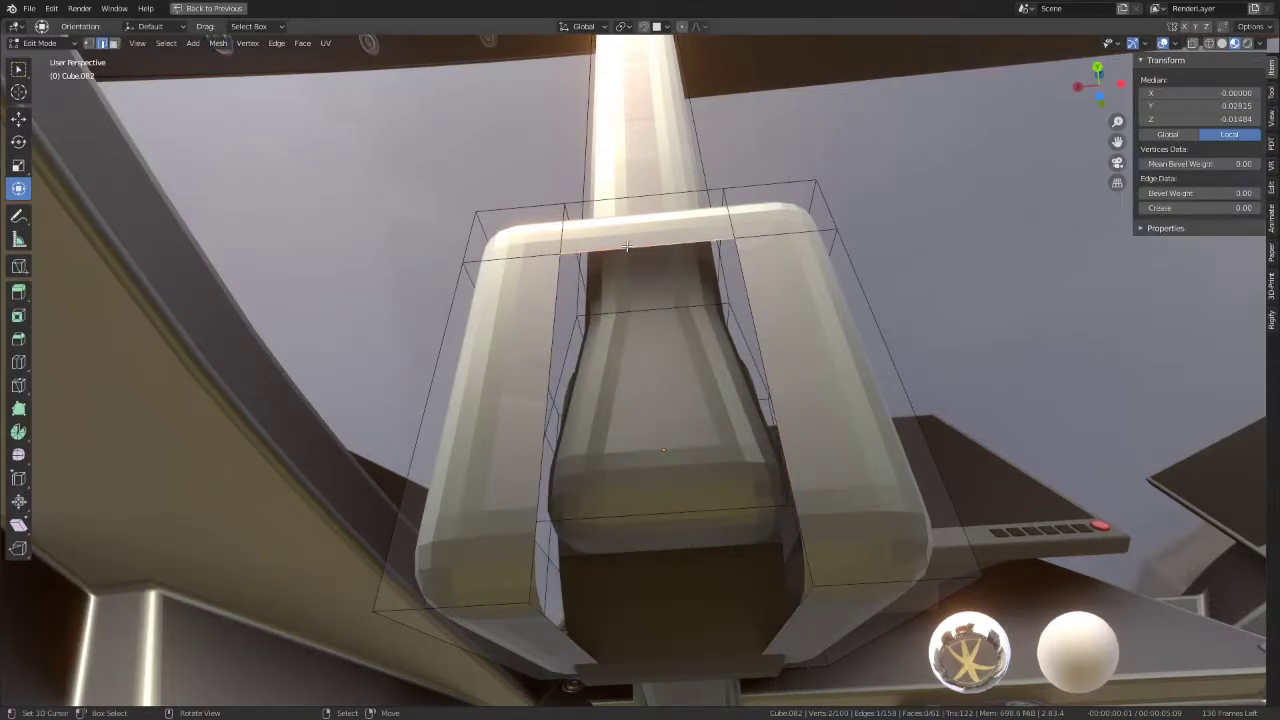
{"action": "mouse_move", "coordinate": [537, 508]}
{"action": "middle_mouse_down"}
{"action": "mouse_move", "coordinate": [434, 336]}
{"action": "mouse_move", "coordinate": [528, 412]}
{"action": "middle_mouse_up"}
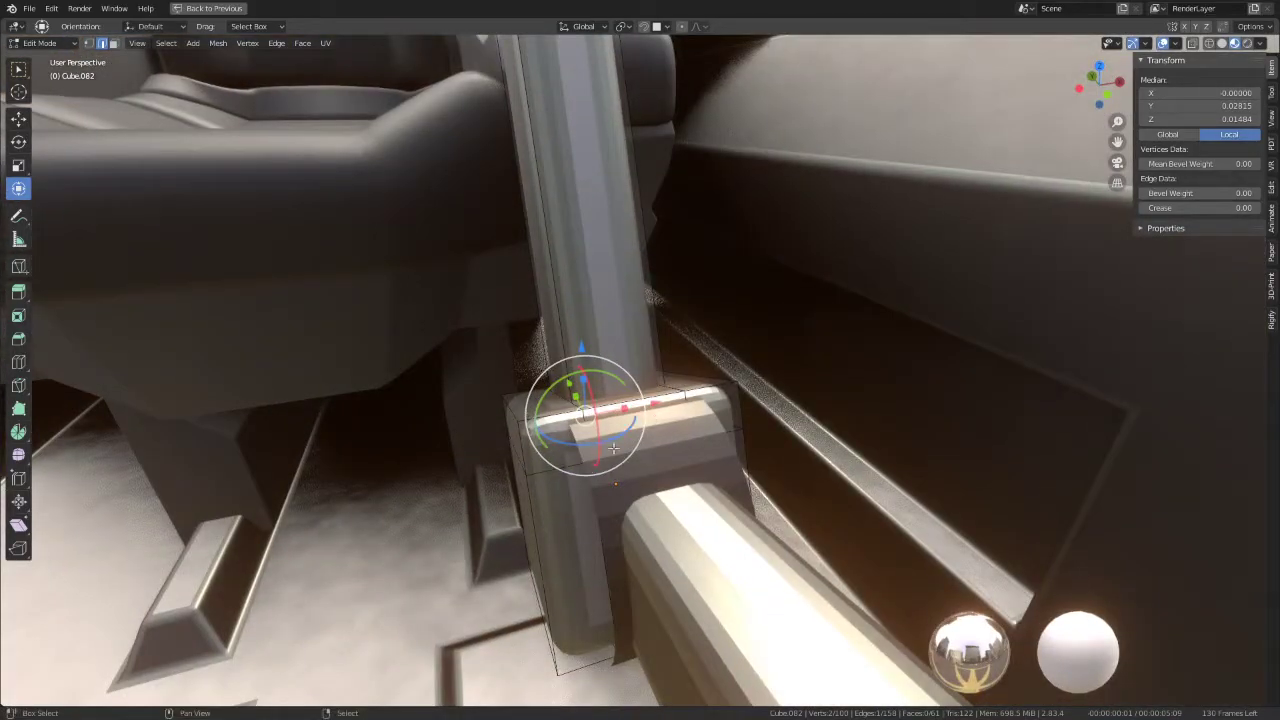
{"action": "middle_click_drag", "start_coordinate": [613, 447], "coordinate": [637, 420]}
{"action": "left_click", "coordinate": [637, 420], "text": "alt+shift"}
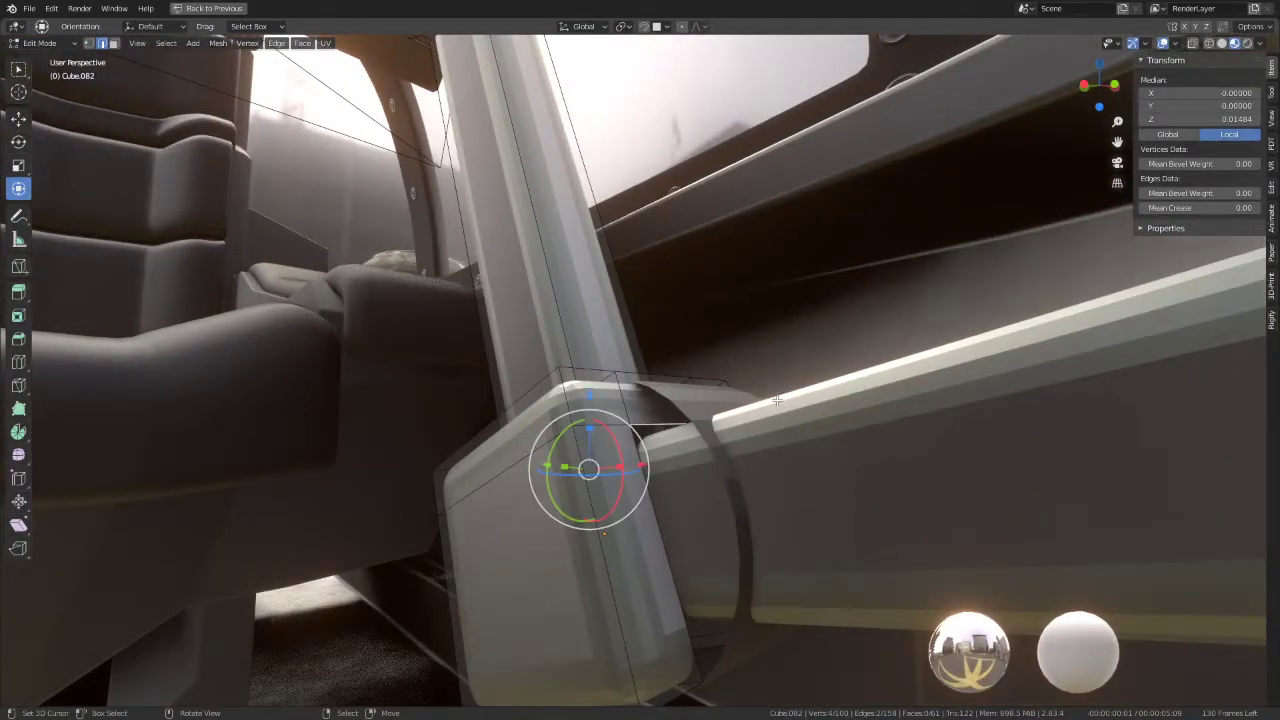
{"action": "middle_click_drag", "start_coordinate": [770, 399], "coordinate": [556, 513]}
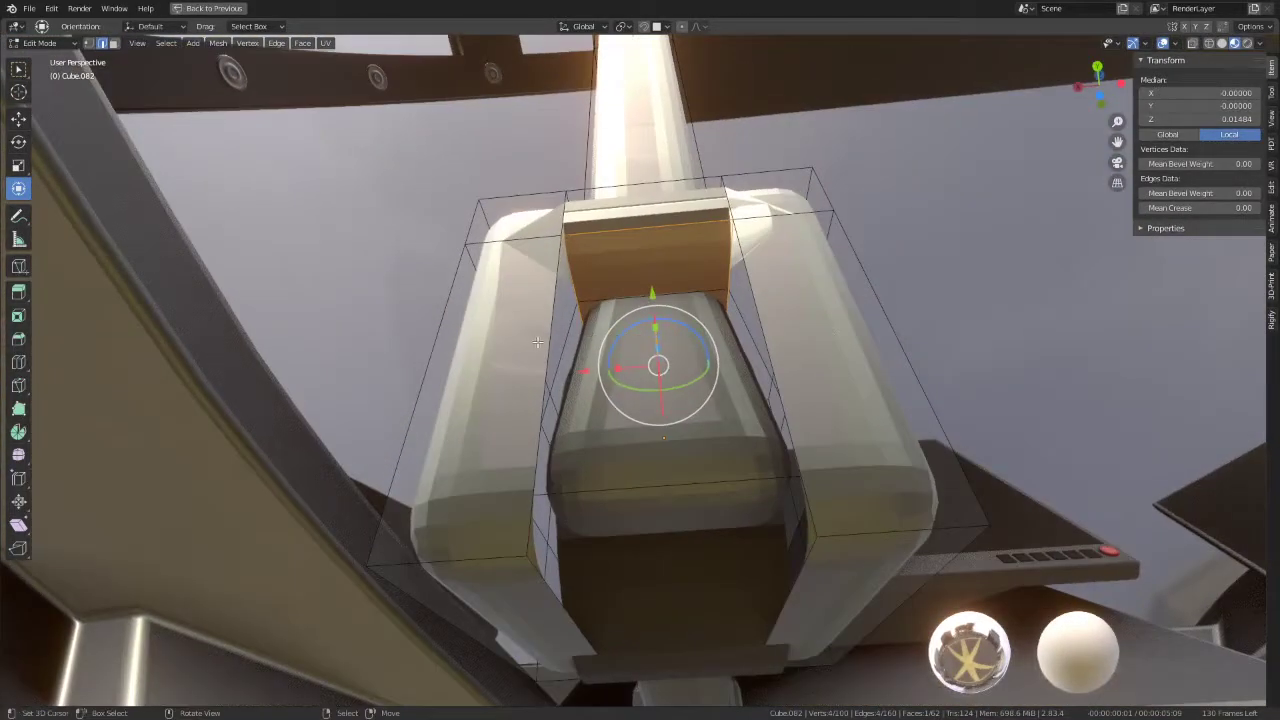
{"action": "left_click", "coordinate": [556, 513]}
{"action": "left_click", "coordinate": [522, 505], "text": "alt"}
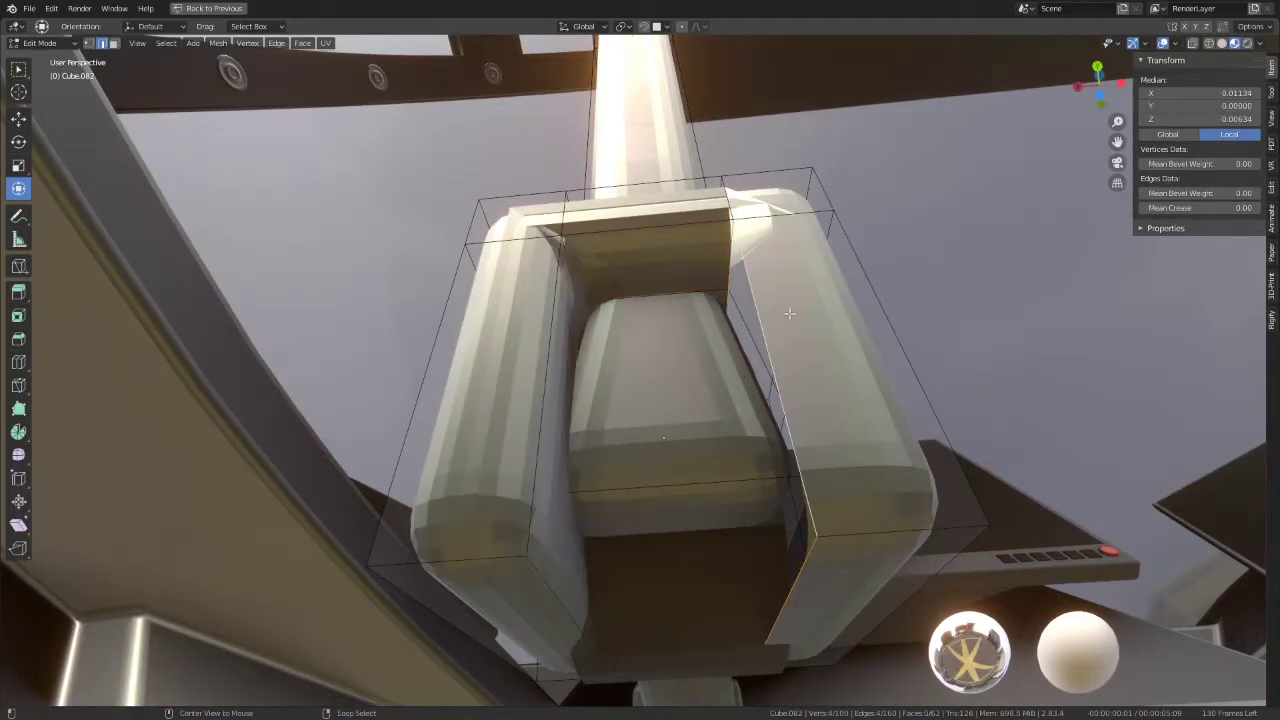
{"action": "mouse_move", "coordinate": [522, 505]}
{"action": "middle_mouse_down"}
{"action": "mouse_move", "coordinate": [683, 370]}
{"action": "mouse_move", "coordinate": [745, 350]}
{"action": "mouse_move", "coordinate": [427, 390]}
{"action": "mouse_move", "coordinate": [582, 366]}
{"action": "mouse_move", "coordinate": [613, 385]}
{"action": "mouse_move", "coordinate": [690, 368]}
{"action": "middle_mouse_up"}
{"action": "key", "text": "Tab"}
{"action": "left_click", "coordinate": [582, 373]}
Step: Switch to Right Ortho wireframe view and select the diagonal arm without moving it
{"action": "key", "text": "KP_3"}
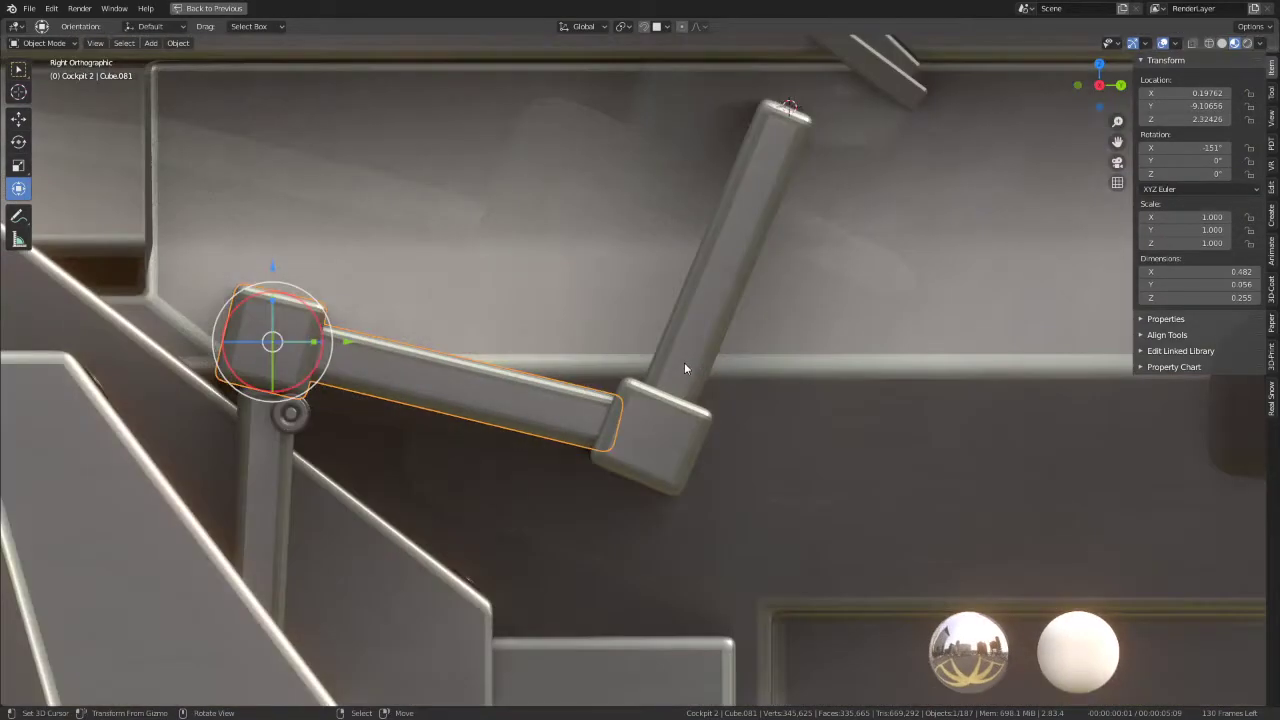
{"action": "left_click", "coordinate": [1209, 44]}
{"action": "left_click", "coordinate": [712, 436]}
{"action": "key", "text": "g"}
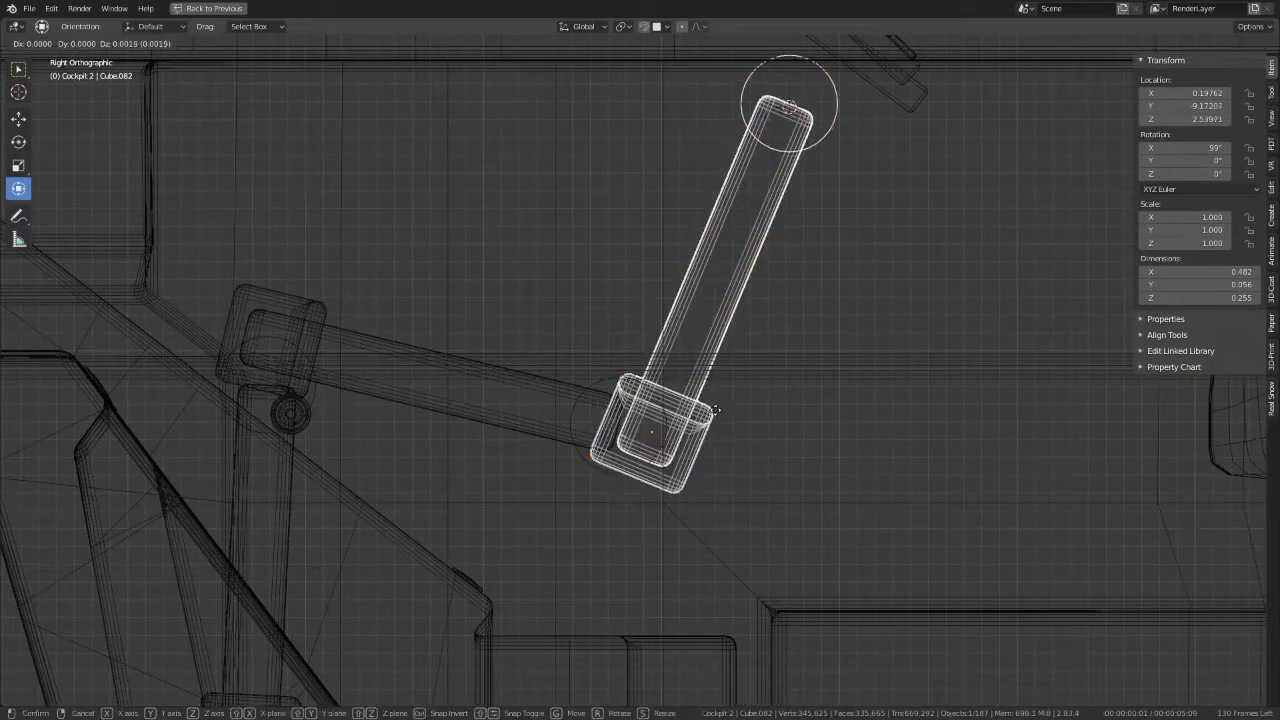
{"action": "right_click", "coordinate": [690, 396]}
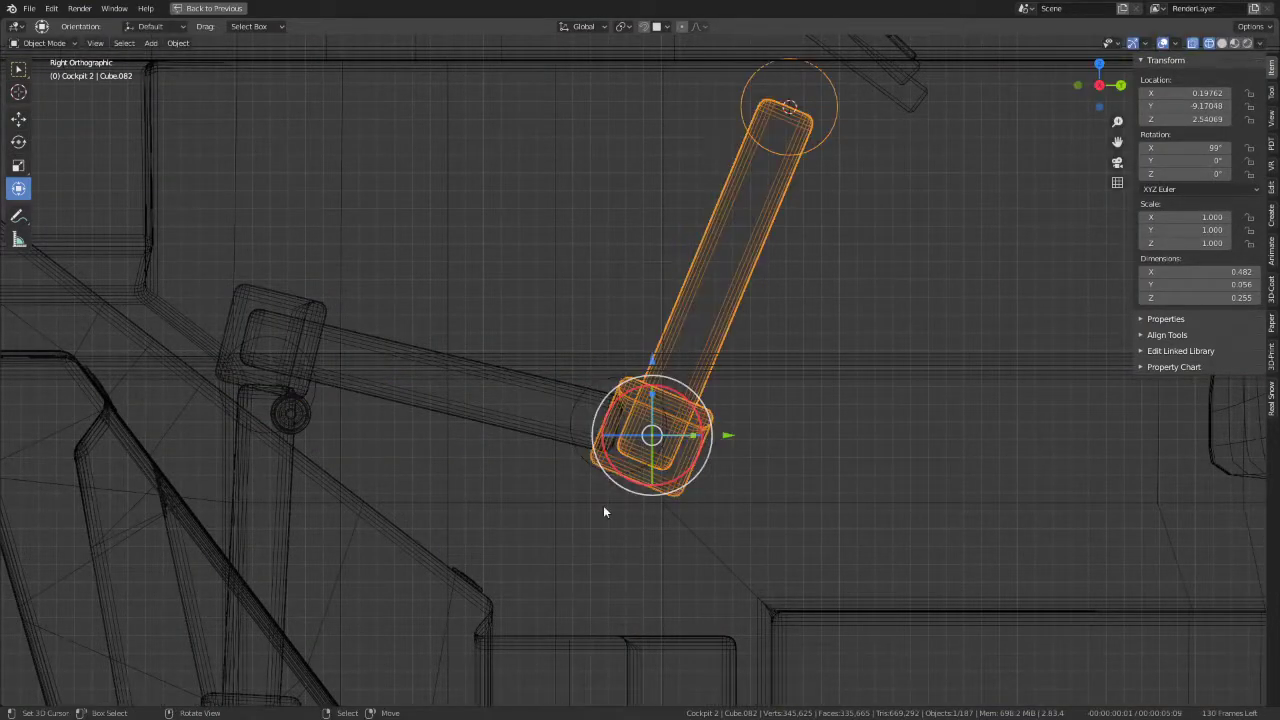
Step: Place the 3D cursor at the centre of the horizontal arm's end ring
{"action": "left_click", "coordinate": [578, 456]}
{"action": "key", "text": "Tab"}
{"action": "left_click", "coordinate": [614, 380], "text": "ctrl+alt"}
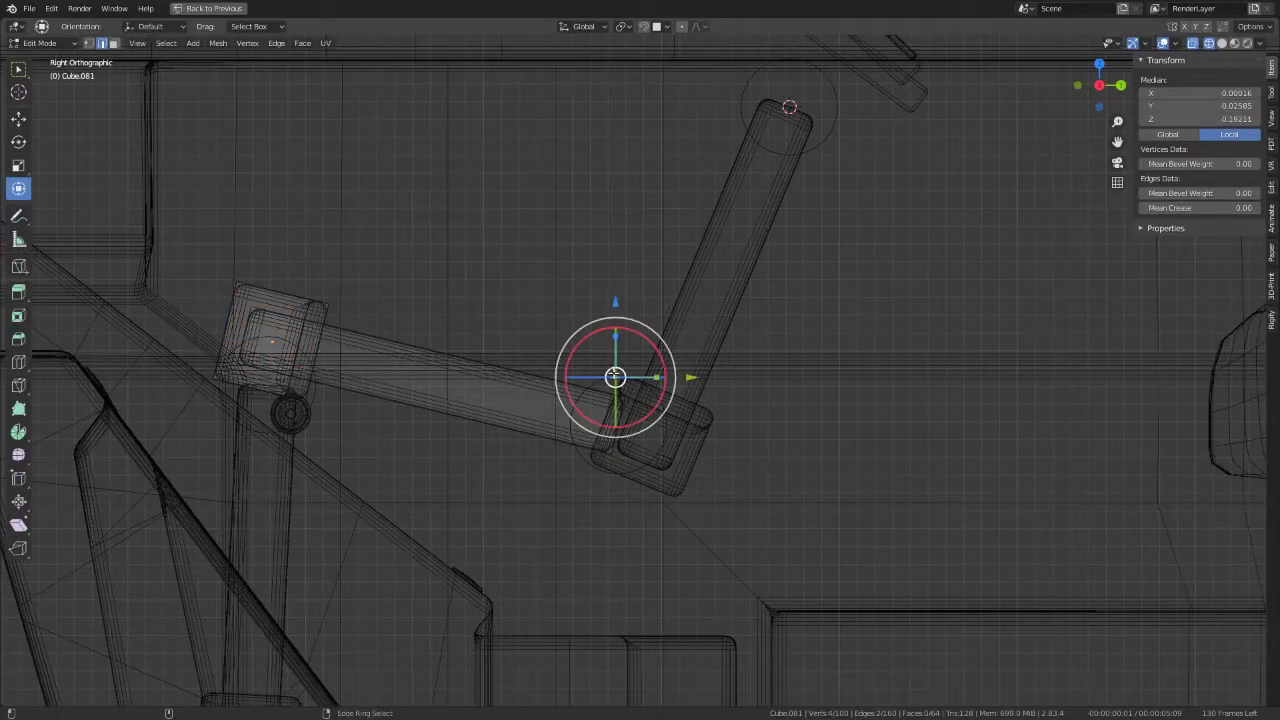
{"action": "left_click", "coordinate": [650, 445], "text": "ctrl+alt+shift"}
{"action": "middle_click_drag", "start_coordinate": [712, 375], "coordinate": [829, 371]}
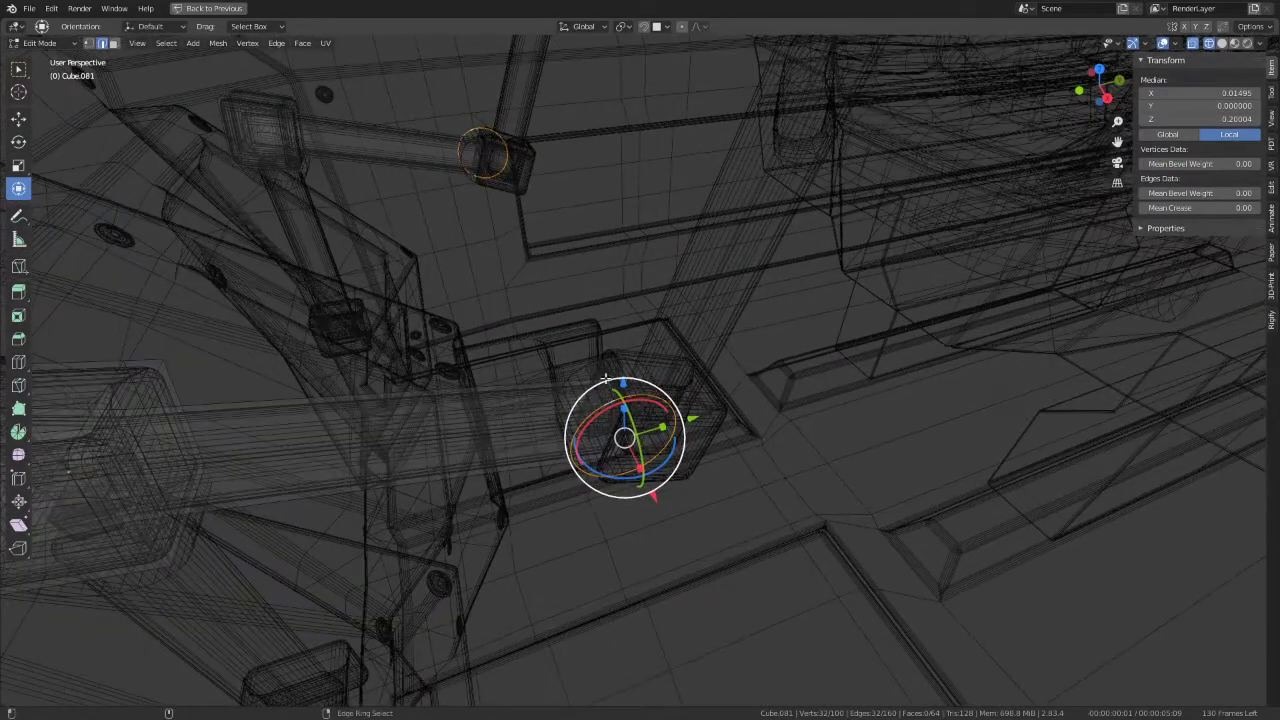
{"action": "left_click", "coordinate": [619, 371], "text": "ctrl+alt"}
{"action": "key", "text": "shift+s"}
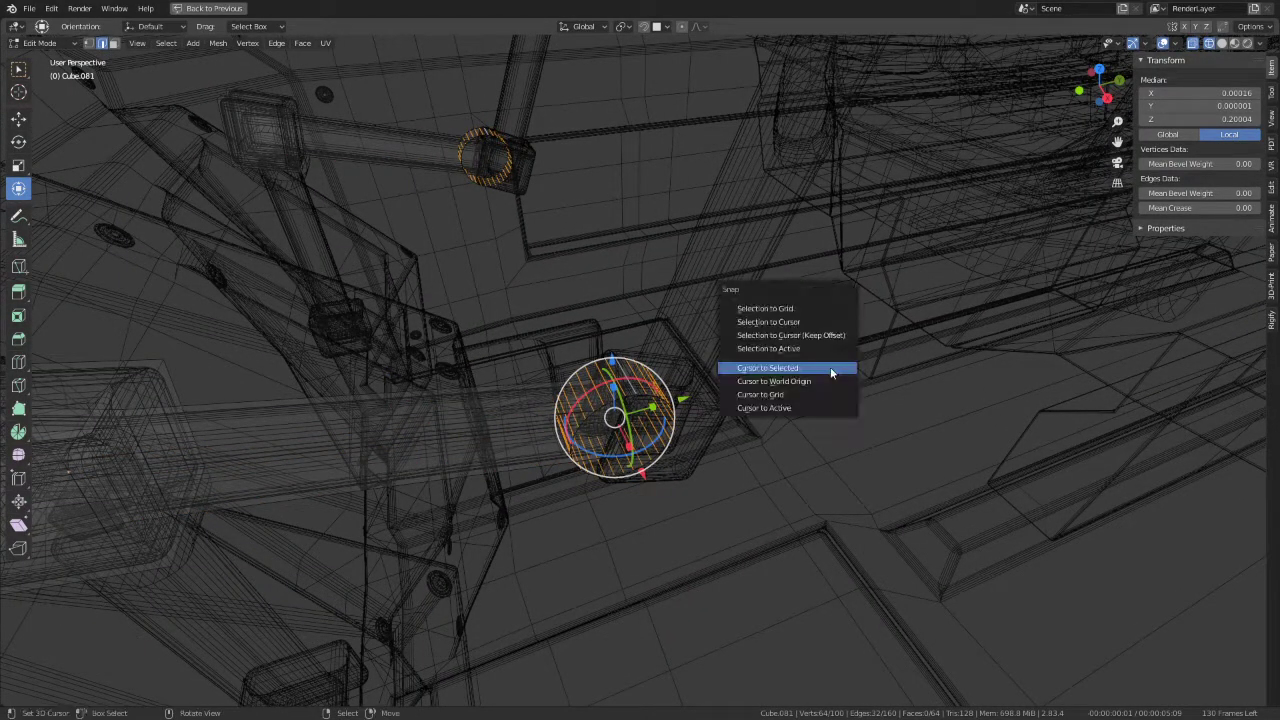
{"action": "left_click", "coordinate": [830, 367]}
Step: Snap the diagonal arm to the 3D cursor, moving it to Z 2.52168
{"action": "key", "text": "Tab"}
{"action": "left_click", "coordinate": [714, 347]}
{"action": "key", "text": "shift+s"}
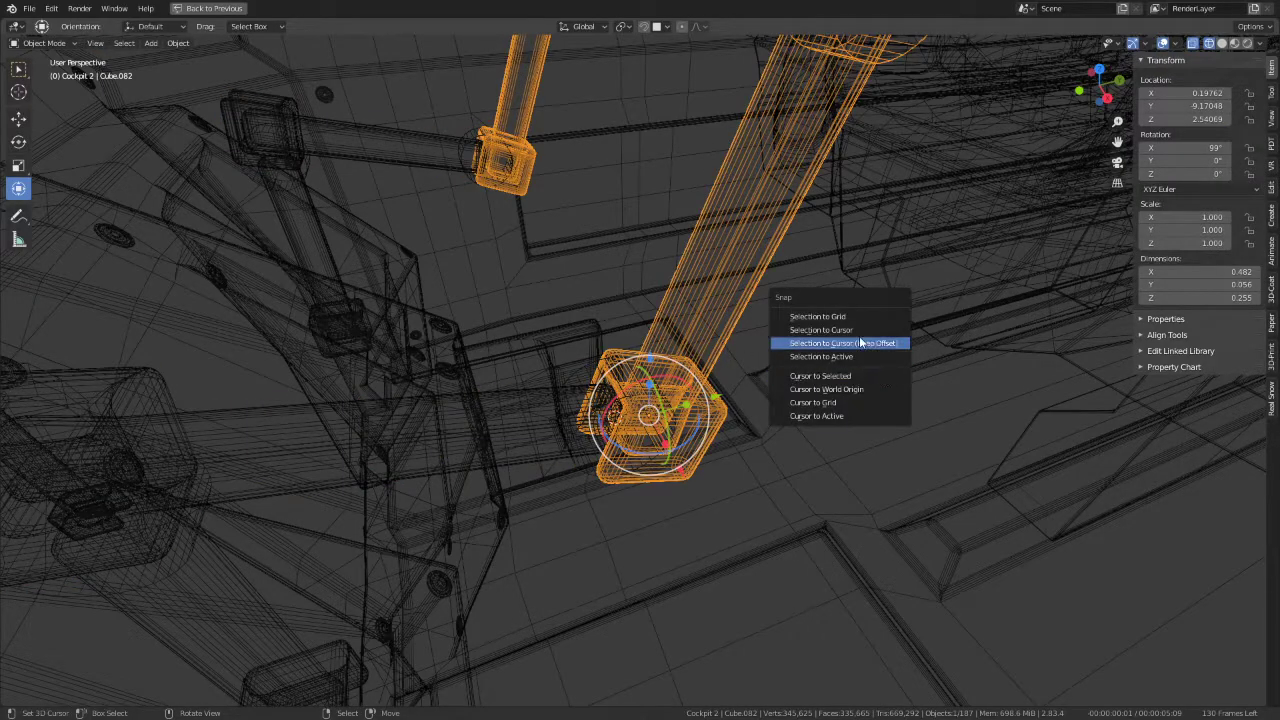
{"action": "left_click", "coordinate": [858, 330]}
{"action": "mouse_move", "coordinate": [858, 331]}
{"action": "middle_mouse_down"}
{"action": "mouse_move", "coordinate": [773, 309]}
{"action": "mouse_move", "coordinate": [686, 371]}
{"action": "mouse_move", "coordinate": [700, 362]}
{"action": "mouse_move", "coordinate": [606, 375]}
{"action": "mouse_move", "coordinate": [573, 360]}
{"action": "mouse_move", "coordinate": [626, 368]}
{"action": "middle_mouse_up"}
Step: Place the 3D cursor at the upright post's pivot ring
{"action": "left_click", "coordinate": [586, 432]}
{"action": "left_click", "coordinate": [586, 432]}
{"action": "key", "text": "Tab"}
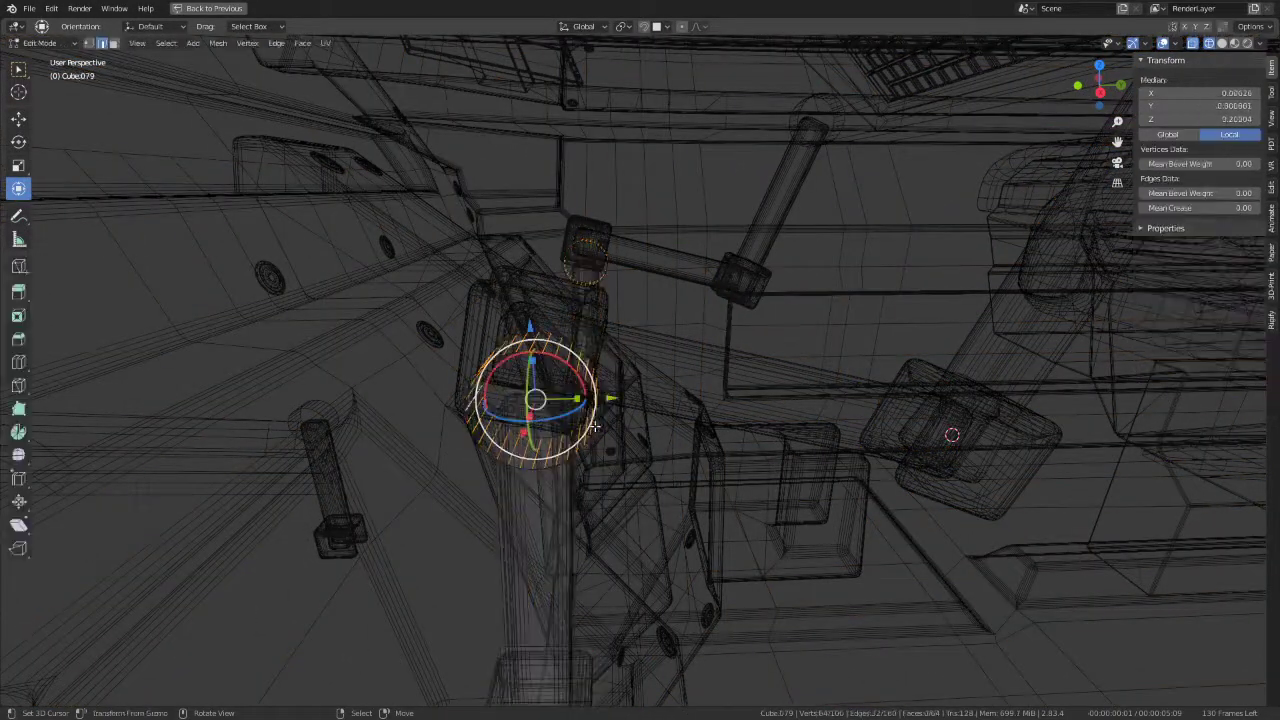
{"action": "key", "text": "w"}
{"action": "left_click", "coordinate": [767, 506]}
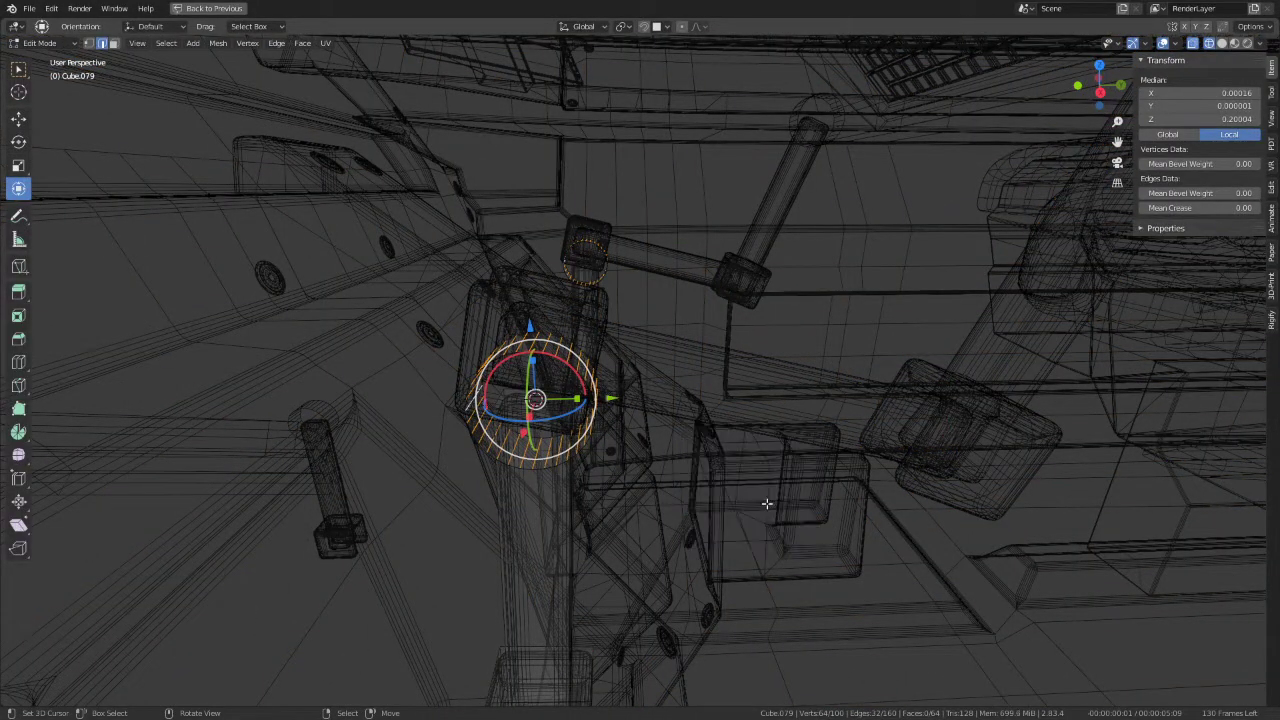
{"action": "key", "text": "Tab"}
Step: Snap the horizontal lever arm onto the 3D cursor at the post's joint
{"action": "left_click", "coordinate": [731, 357]}
{"action": "key", "text": "shift+s"}
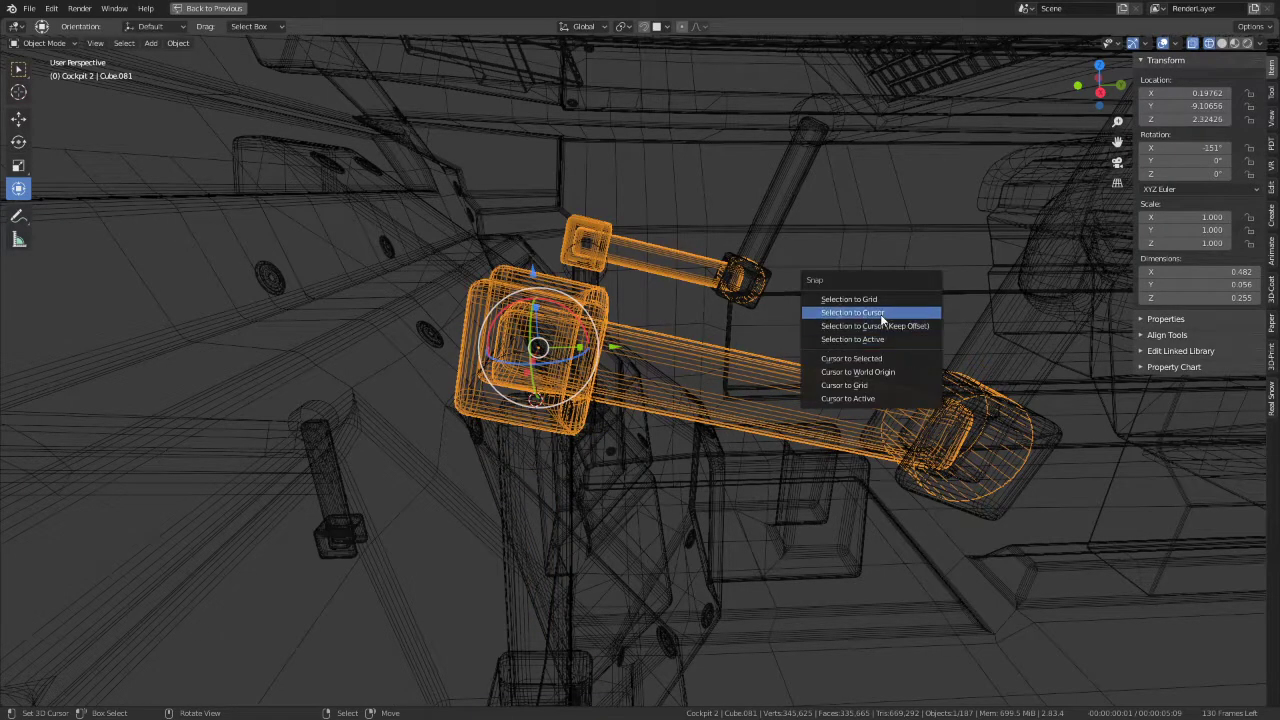
{"action": "left_click", "coordinate": [882, 319]}
{"action": "middle_click_drag", "start_coordinate": [872, 324], "coordinate": [625, 380]}
{"action": "key", "text": "KP_3"}
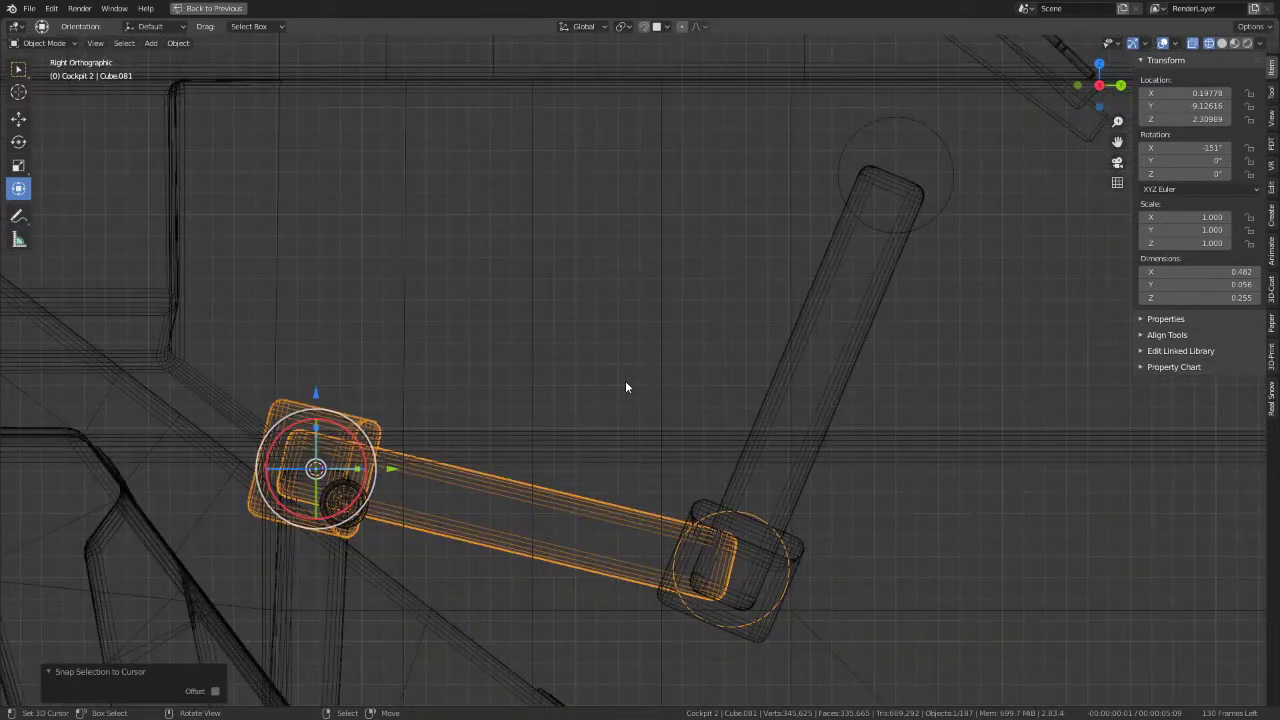
Step: Rotate the horizontal and diagonal arms to new angles, then return to Material Preview shading
{"action": "key", "text": "r"}
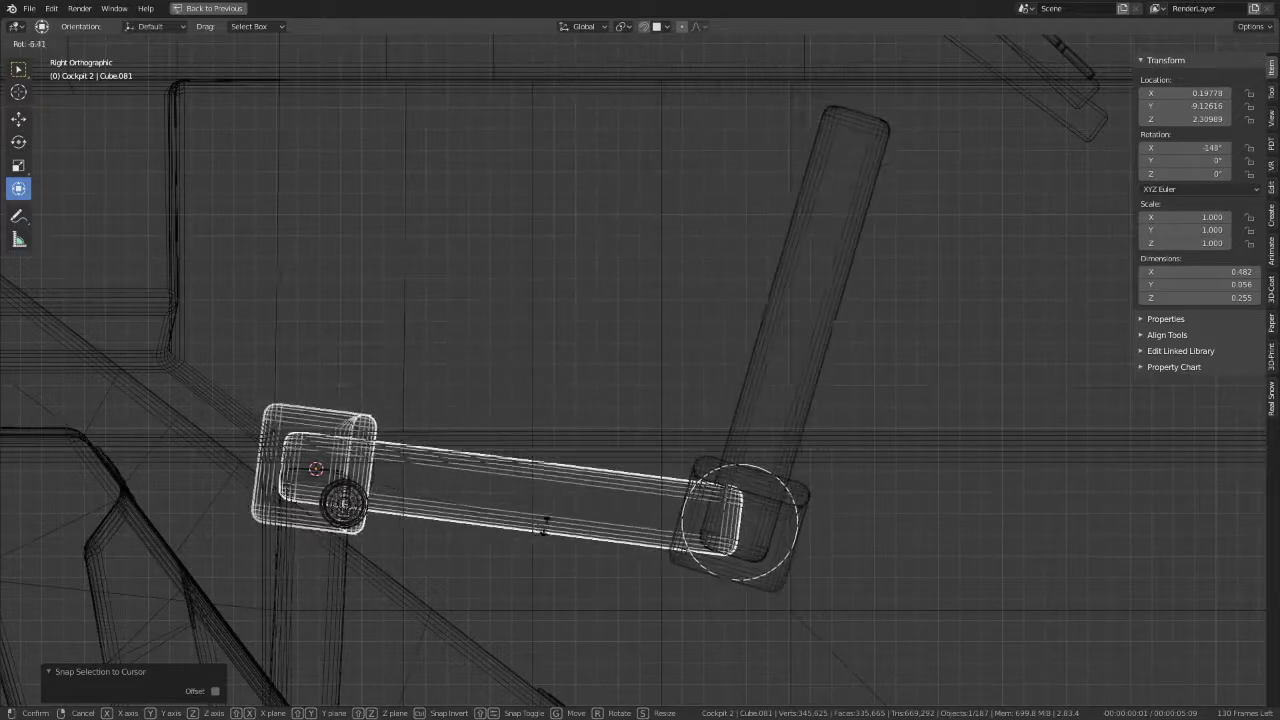
{"action": "left_click", "coordinate": [548, 419]}
{"action": "left_click", "coordinate": [802, 580]}
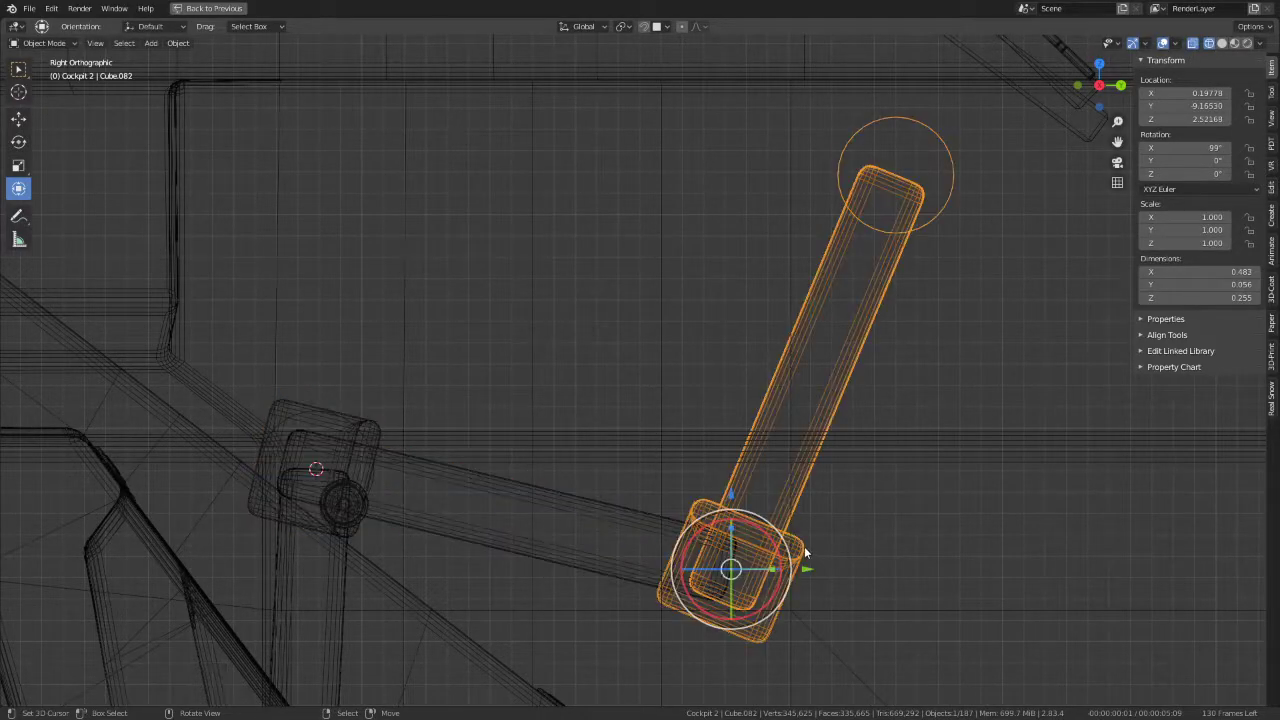
{"action": "key", "text": "r"}
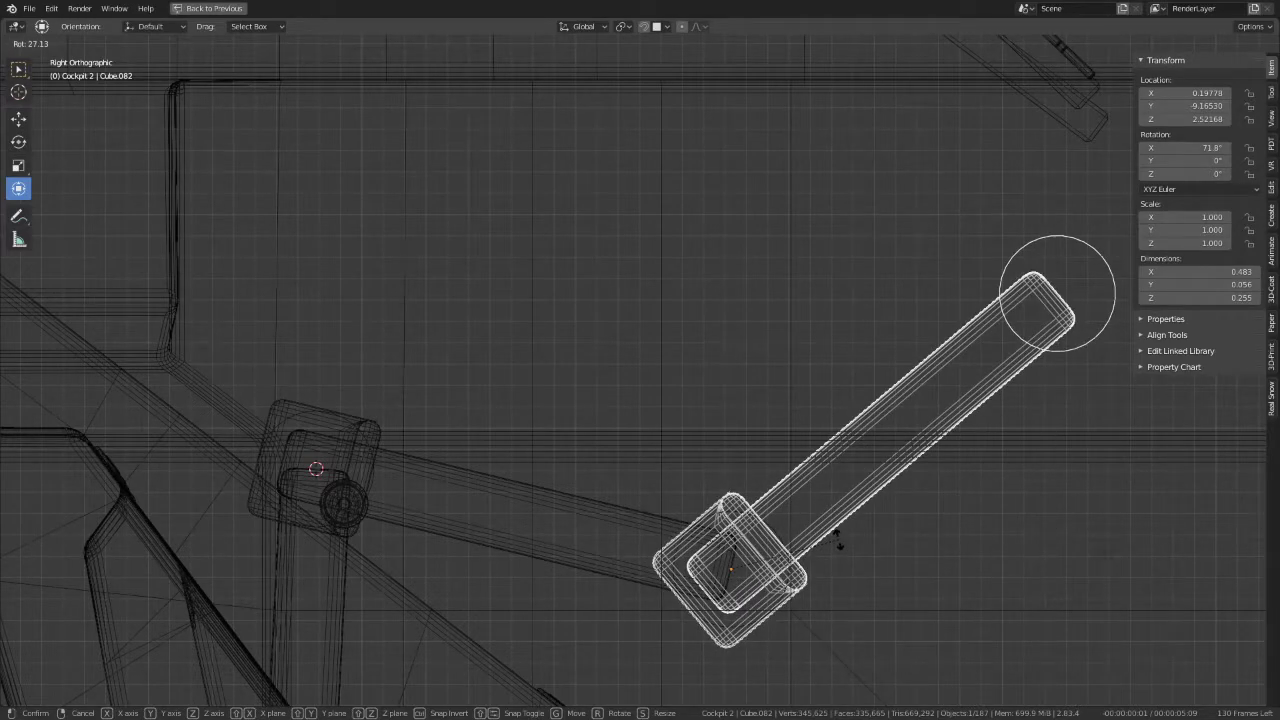
{"action": "left_click", "coordinate": [1000, 380]}
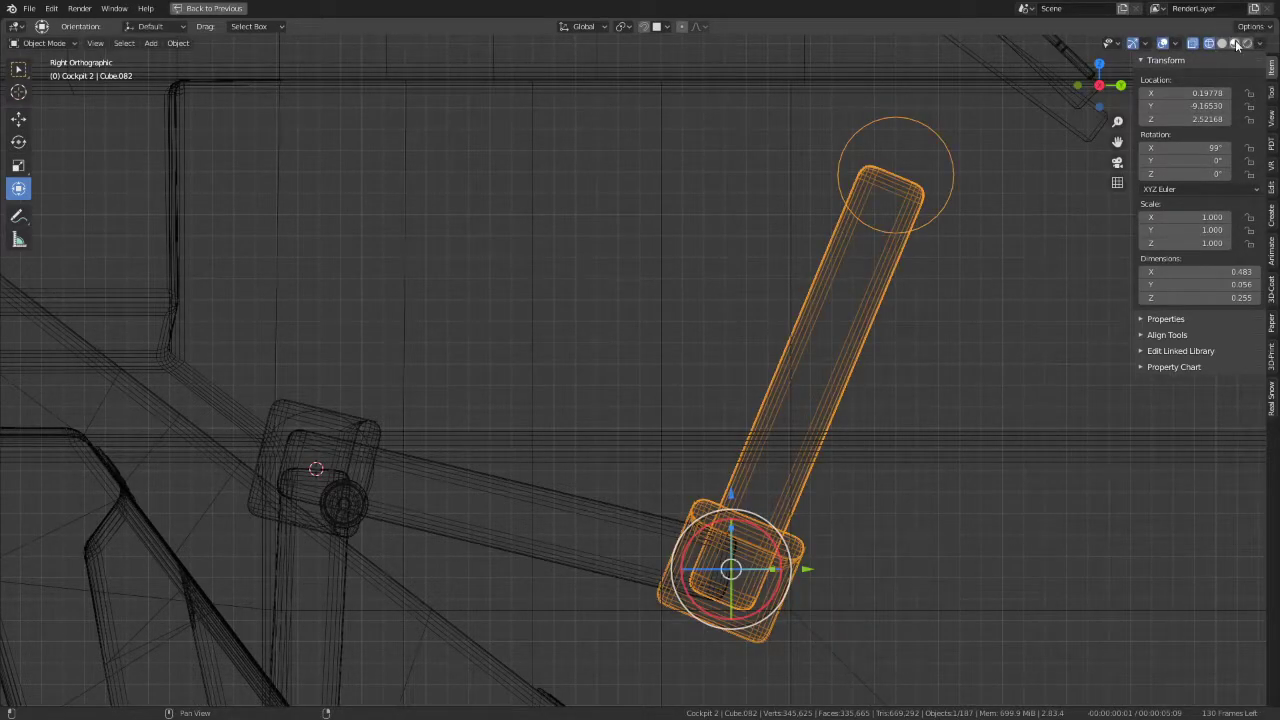
{"action": "left_click", "coordinate": [1236, 44]}
{"action": "mouse_move", "coordinate": [682, 456]}
{"action": "middle_mouse_down", "text": "shift"}
{"action": "mouse_move", "coordinate": [644, 269]}
{"action": "mouse_move", "coordinate": [594, 293]}
{"action": "mouse_move", "coordinate": [616, 349]}
{"action": "mouse_move", "coordinate": [650, 268]}
{"action": "middle_mouse_up", "text": "shift"}
{"action": "middle_click_drag", "start_coordinate": [715, 275], "coordinate": [663, 284]}
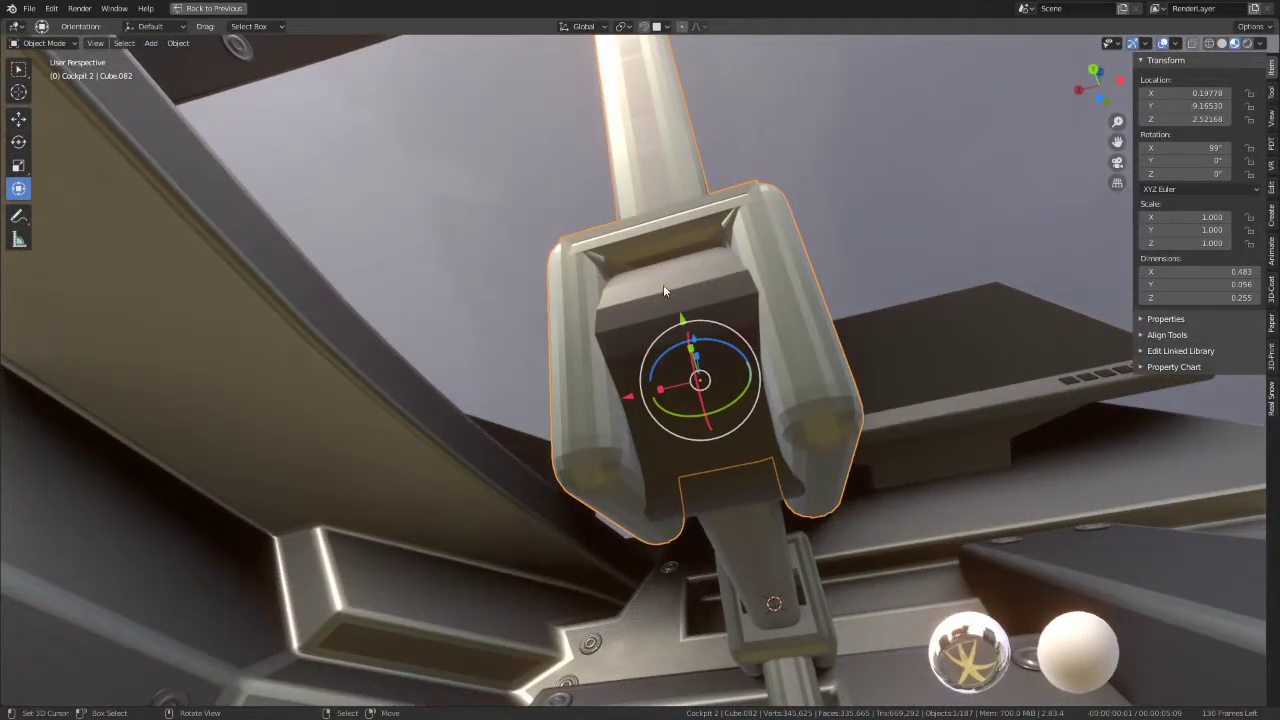
Step: Scale the bracket's pivot drum loops along X to 0.752
{"action": "left_click", "coordinate": [688, 287]}
{"action": "key", "text": "Tab"}
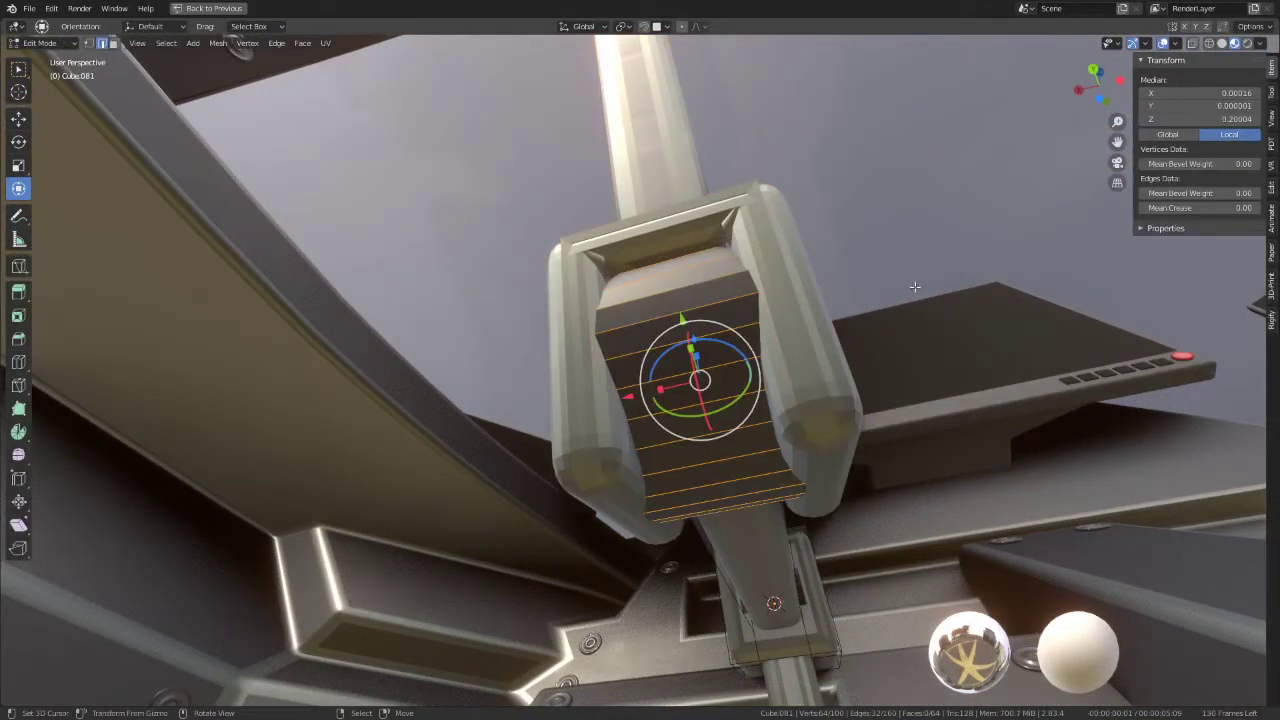
{"action": "key", "text": "s"}
{"action": "key", "text": "x"}
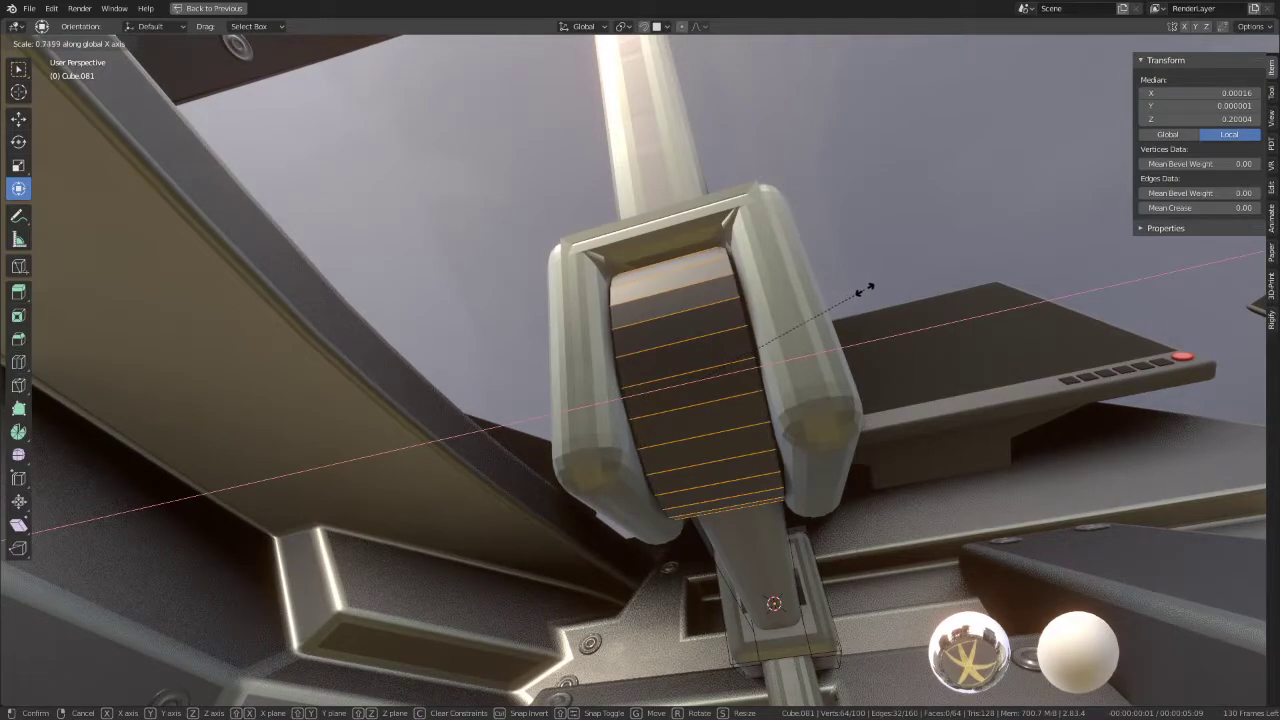
{"action": "left_click", "coordinate": [862, 290]}
{"action": "mouse_move", "coordinate": [722, 292]}
{"action": "middle_mouse_down"}
{"action": "mouse_move", "coordinate": [736, 338]}
{"action": "mouse_move", "coordinate": [718, 324]}
{"action": "middle_mouse_up"}
Step: Fill the drum's open end loop with a face, then return to Object Mode and deselect all
{"action": "left_click", "coordinate": [716, 322], "text": "alt"}
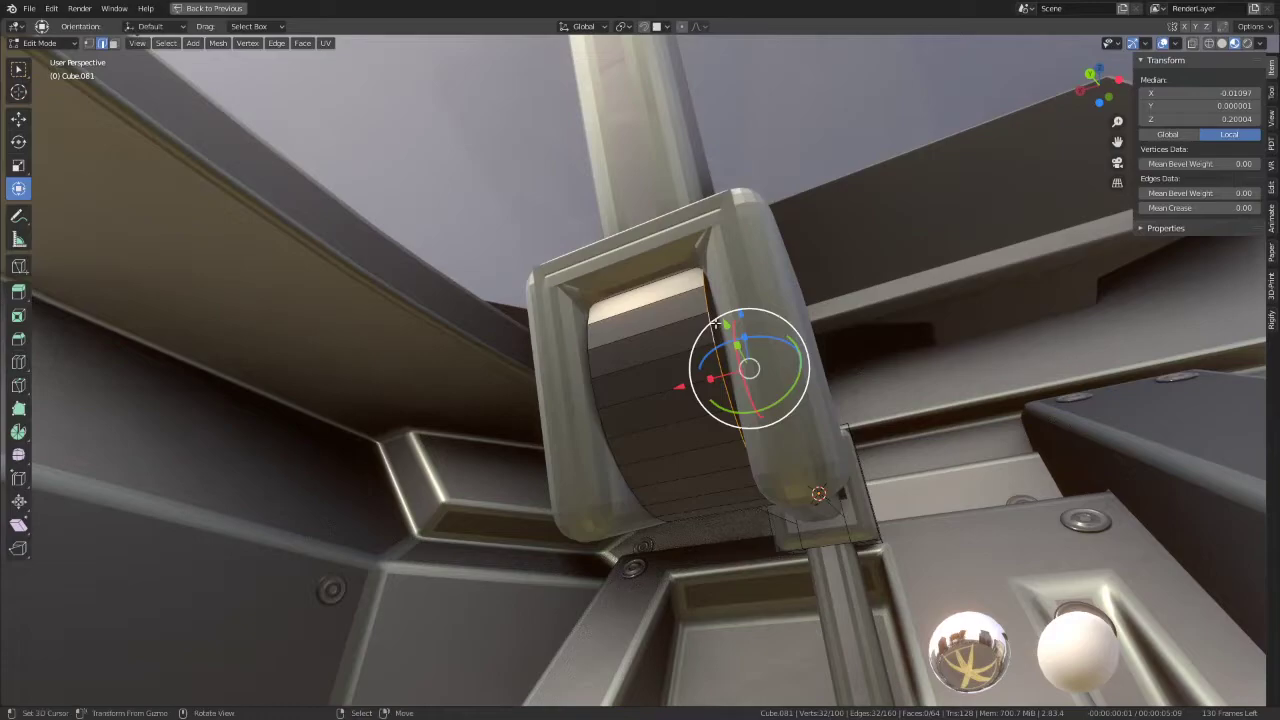
{"action": "key", "text": "f"}
{"action": "key", "text": "Tab"}
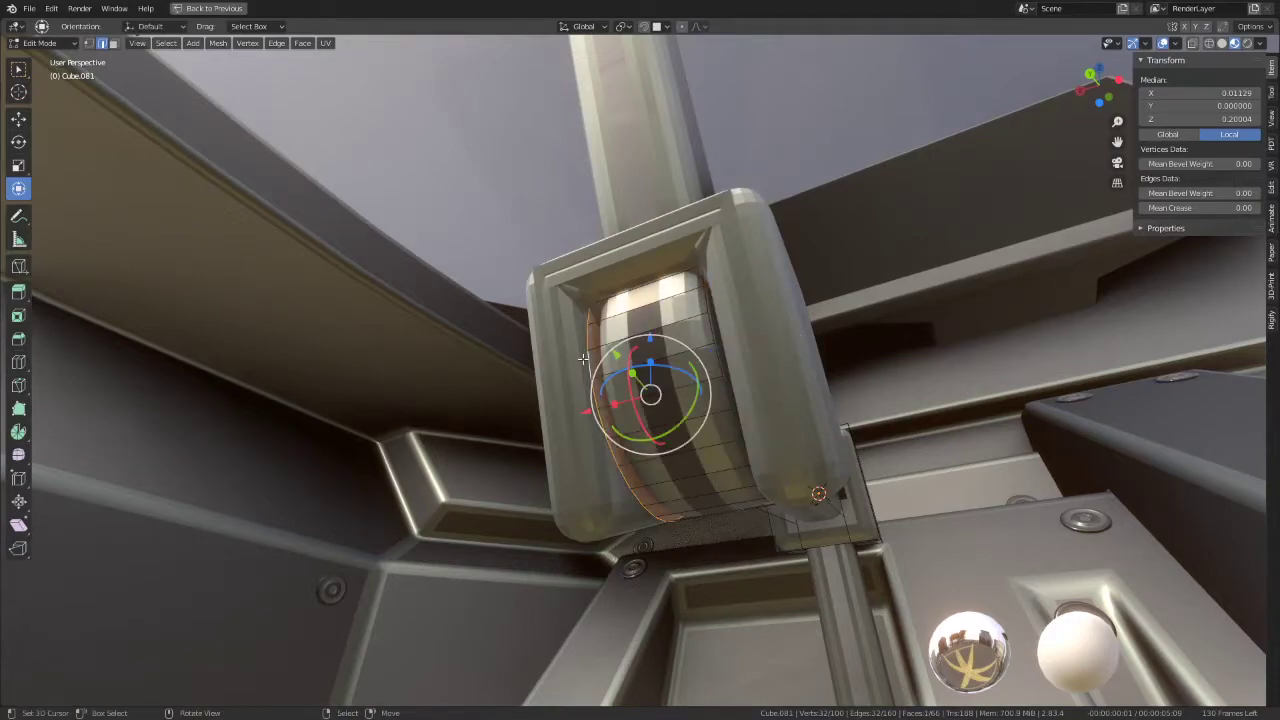
{"action": "mouse_move", "coordinate": [592, 338]}
{"action": "middle_mouse_down"}
{"action": "mouse_move", "coordinate": [741, 393]}
{"action": "mouse_move", "coordinate": [762, 379]}
{"action": "mouse_move", "coordinate": [702, 355]}
{"action": "mouse_move", "coordinate": [586, 409]}
{"action": "mouse_move", "coordinate": [426, 440]}
{"action": "mouse_move", "coordinate": [334, 386]}
{"action": "mouse_move", "coordinate": [579, 446]}
{"action": "mouse_move", "coordinate": [660, 445]}
{"action": "middle_mouse_up"}
{"action": "key", "text": "alt+a"}
Step: Rotate the diagonal arm about X so it folds down toward the horizontal arm's bracket
{"action": "left_click", "coordinate": [579, 446]}
{"action": "key", "text": "r"}
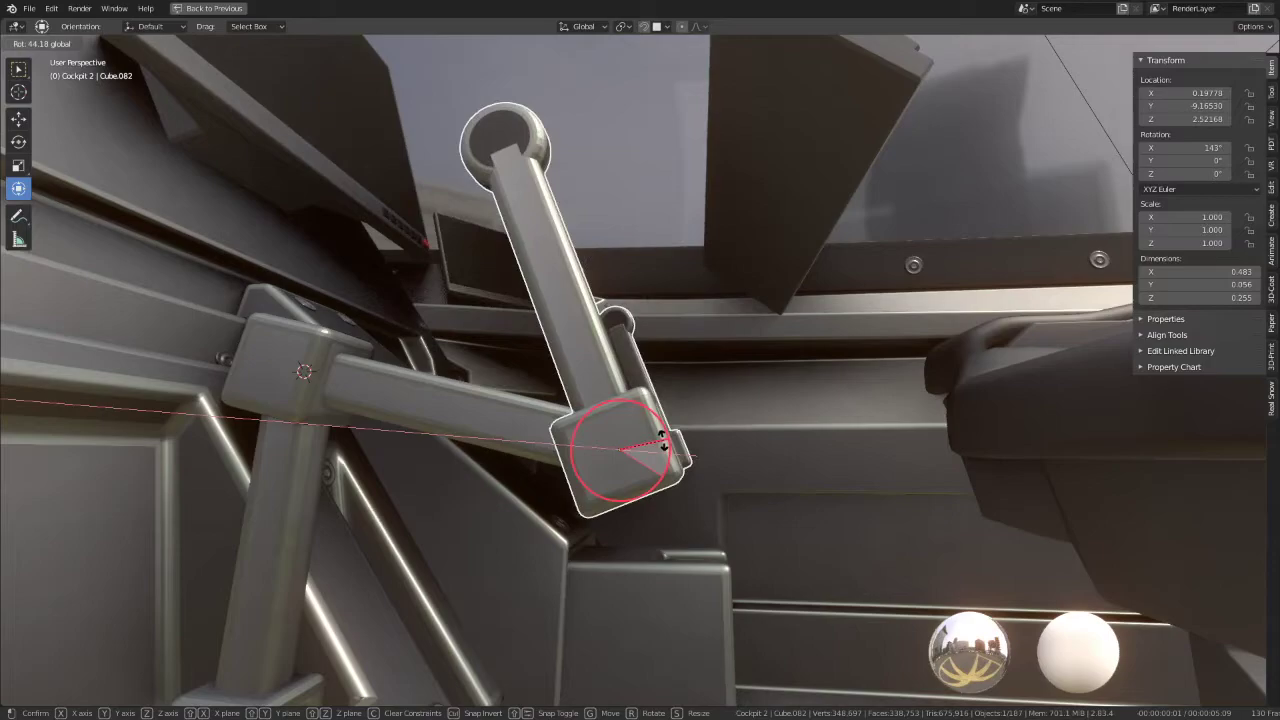
{"action": "left_click", "coordinate": [684, 465]}
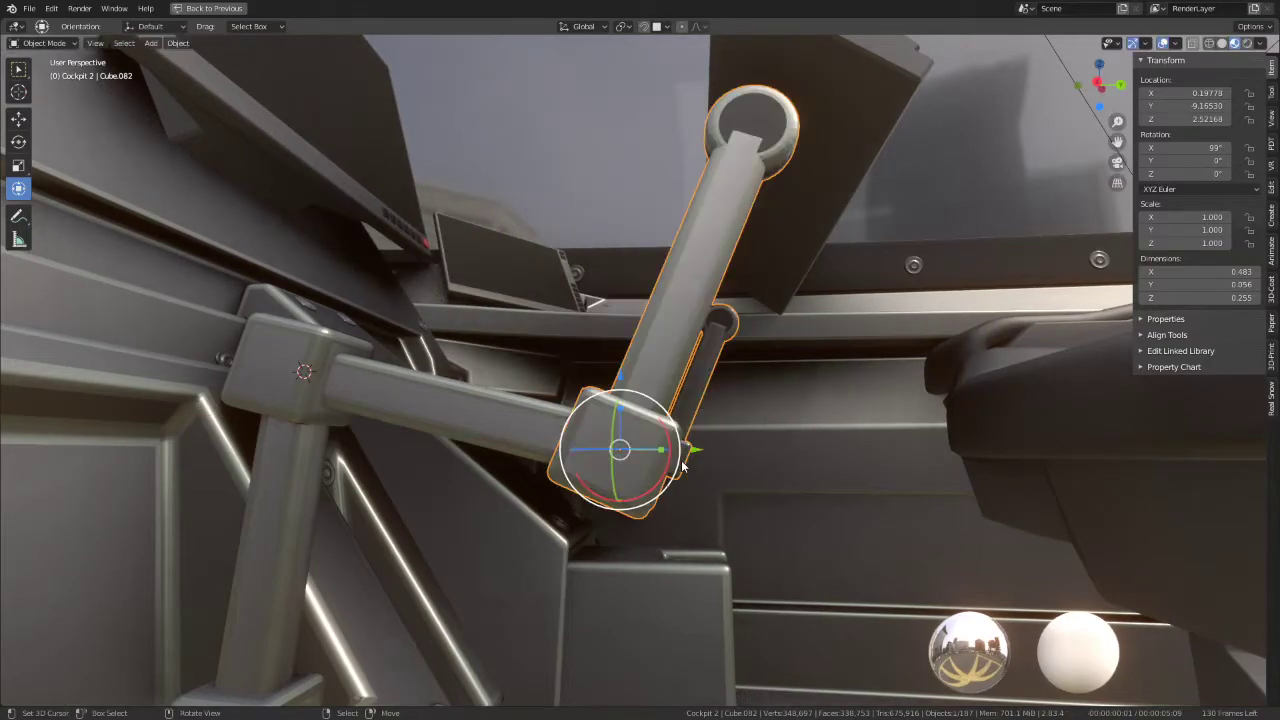
{"action": "middle_click_drag", "start_coordinate": [614, 467], "coordinate": [672, 480]}
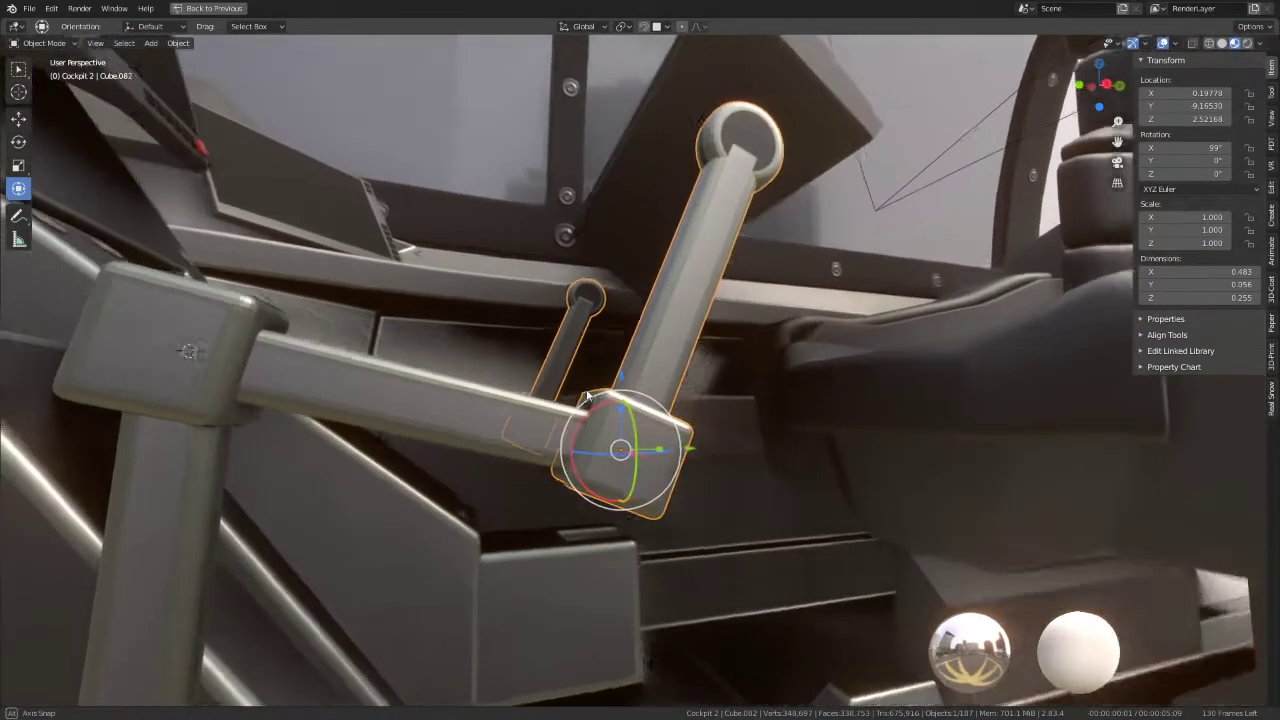
{"action": "left_click_drag", "start_coordinate": [579, 487], "coordinate": [640, 498]}
Step: Subdivide the selected edges of the horizontal lever arm in Edit Mode
{"action": "left_click", "coordinate": [434, 427]}
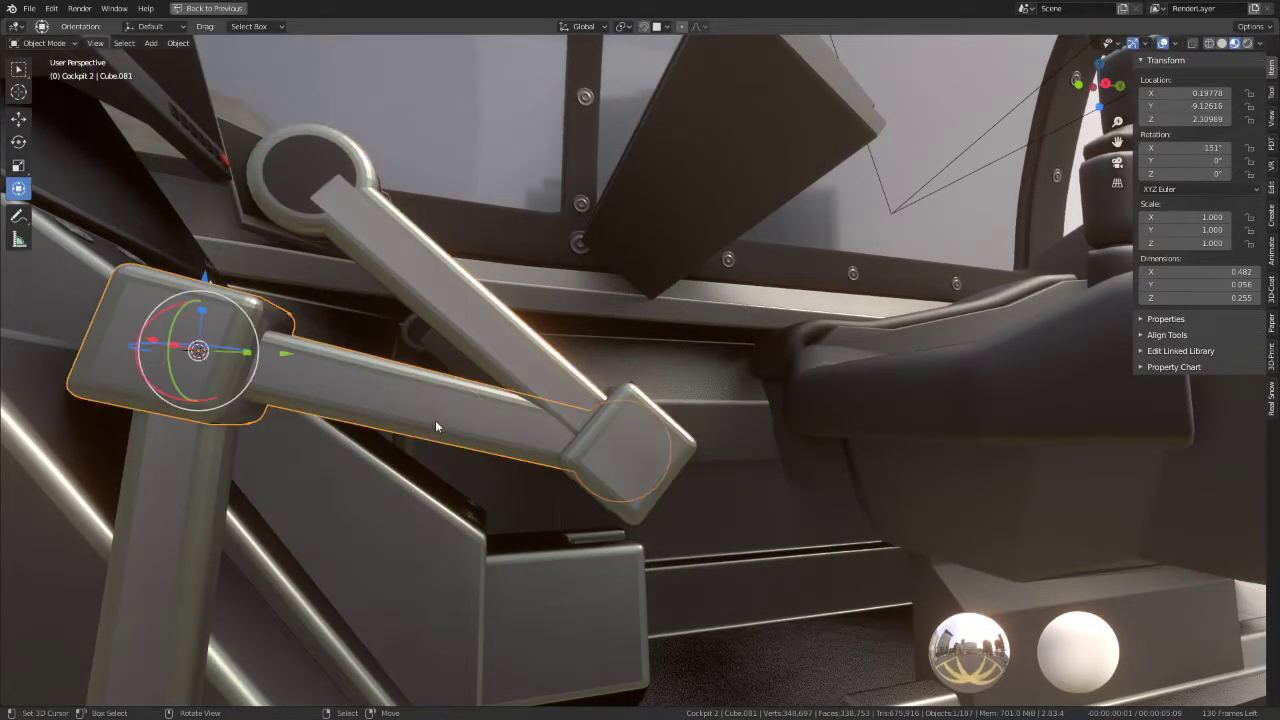
{"action": "key", "text": "Tab"}
{"action": "left_click", "coordinate": [478, 389], "text": "ctrl+alt"}
{"action": "key", "text": "q"}
{"action": "key", "text": "Escape"}
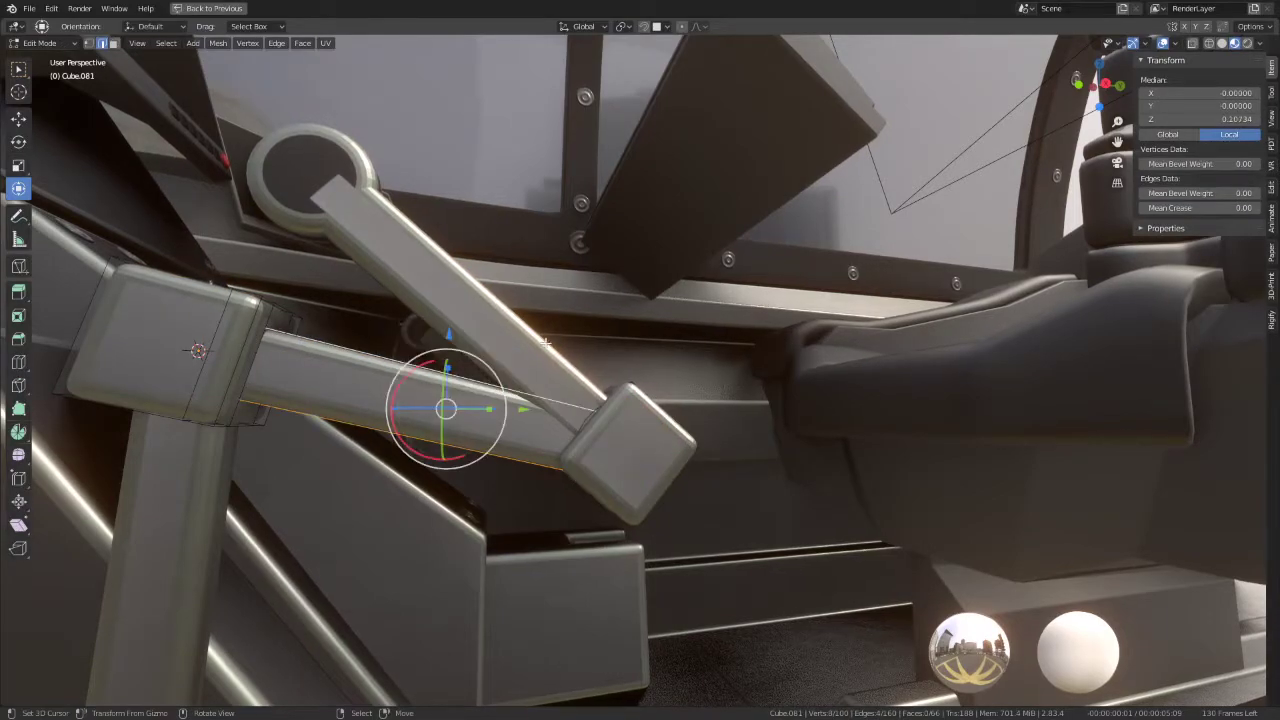
{"action": "key", "text": "q"}
{"action": "mouse_move", "coordinate": [495, 337]}
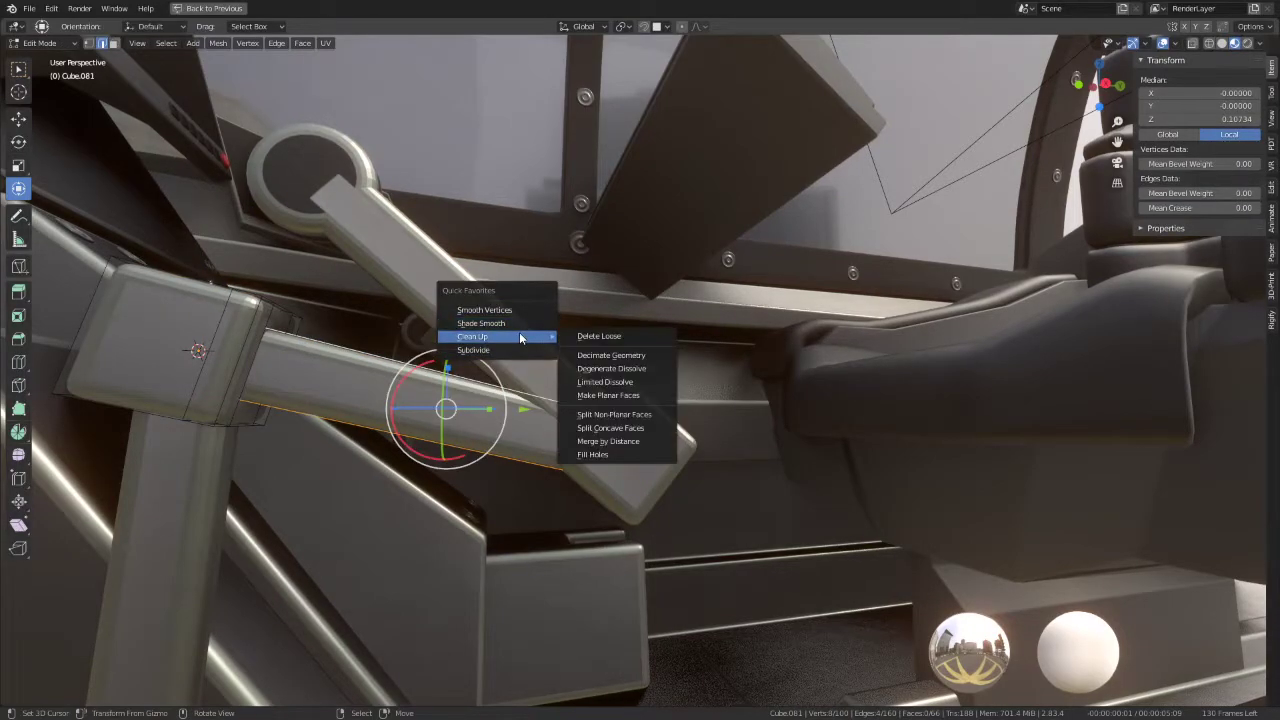
{"action": "left_click", "coordinate": [496, 356]}
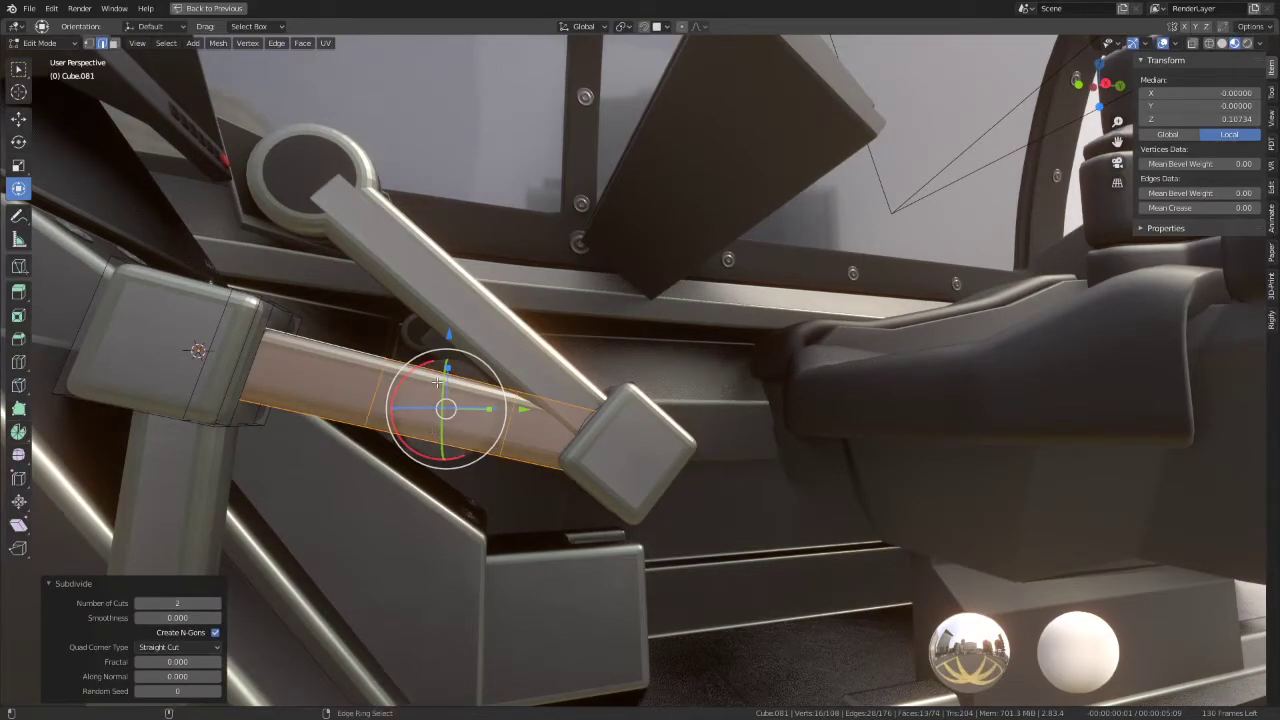
Step: Edge-slide two edge loops along the bar to new positions
{"action": "left_click", "coordinate": [438, 381], "text": "alt"}
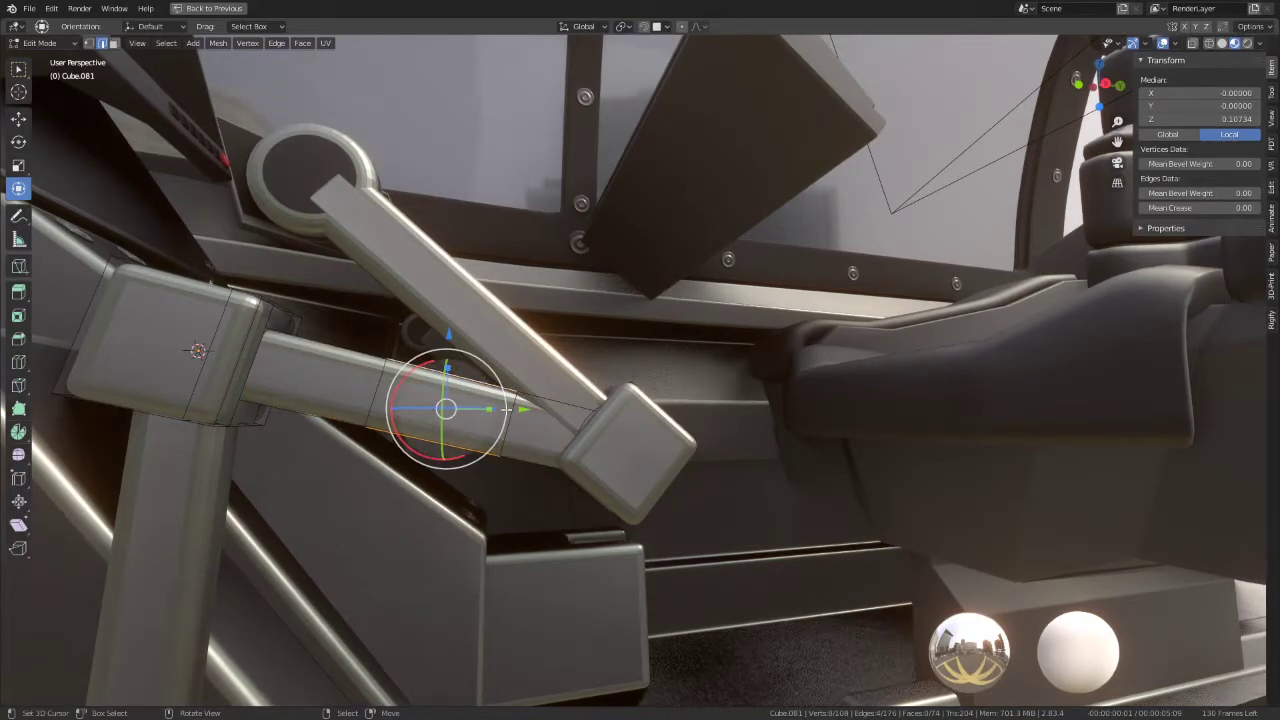
{"action": "middle_click_drag", "start_coordinate": [518, 416], "coordinate": [492, 410]}
{"action": "left_click_drag", "start_coordinate": [492, 410], "coordinate": [553, 410]}
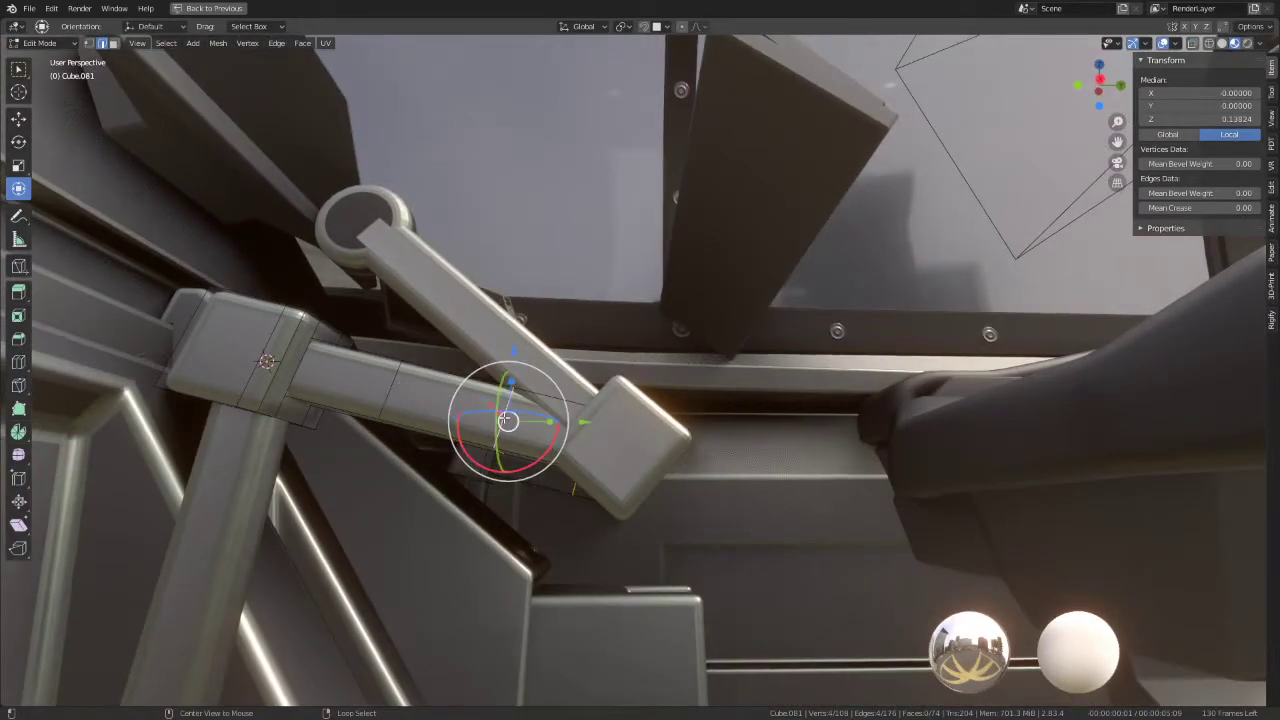
{"action": "middle_click_drag", "start_coordinate": [553, 410], "coordinate": [614, 414]}
{"action": "key", "text": "g"}
{"action": "key", "text": "g"}
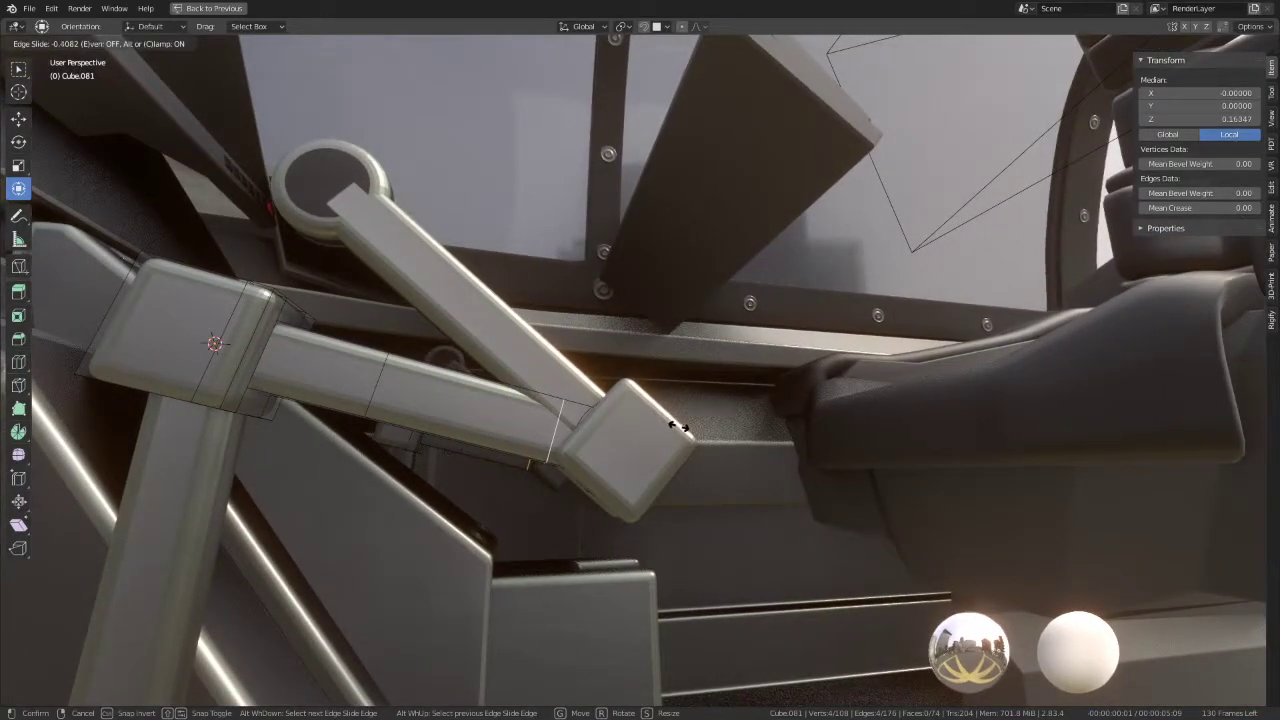
{"action": "left_click", "coordinate": [678, 427]}
{"action": "key", "text": "g"}
{"action": "key", "text": "g"}
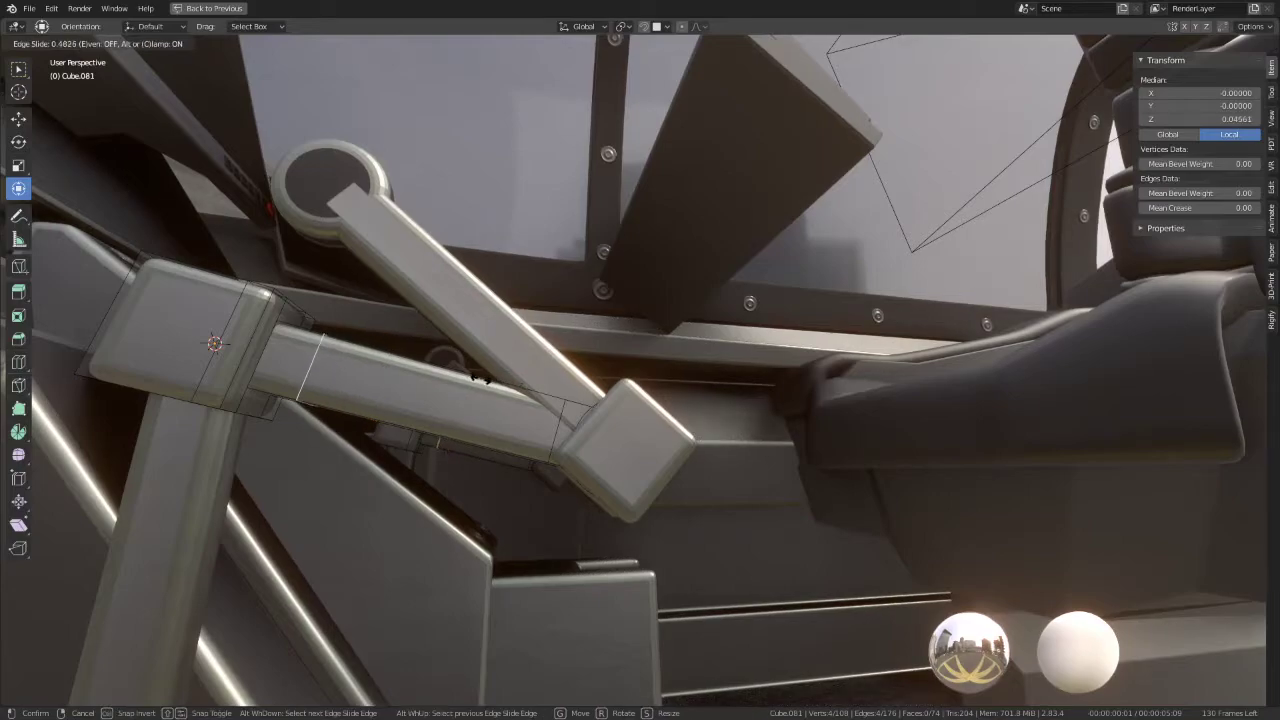
{"action": "left_click", "coordinate": [478, 377]}
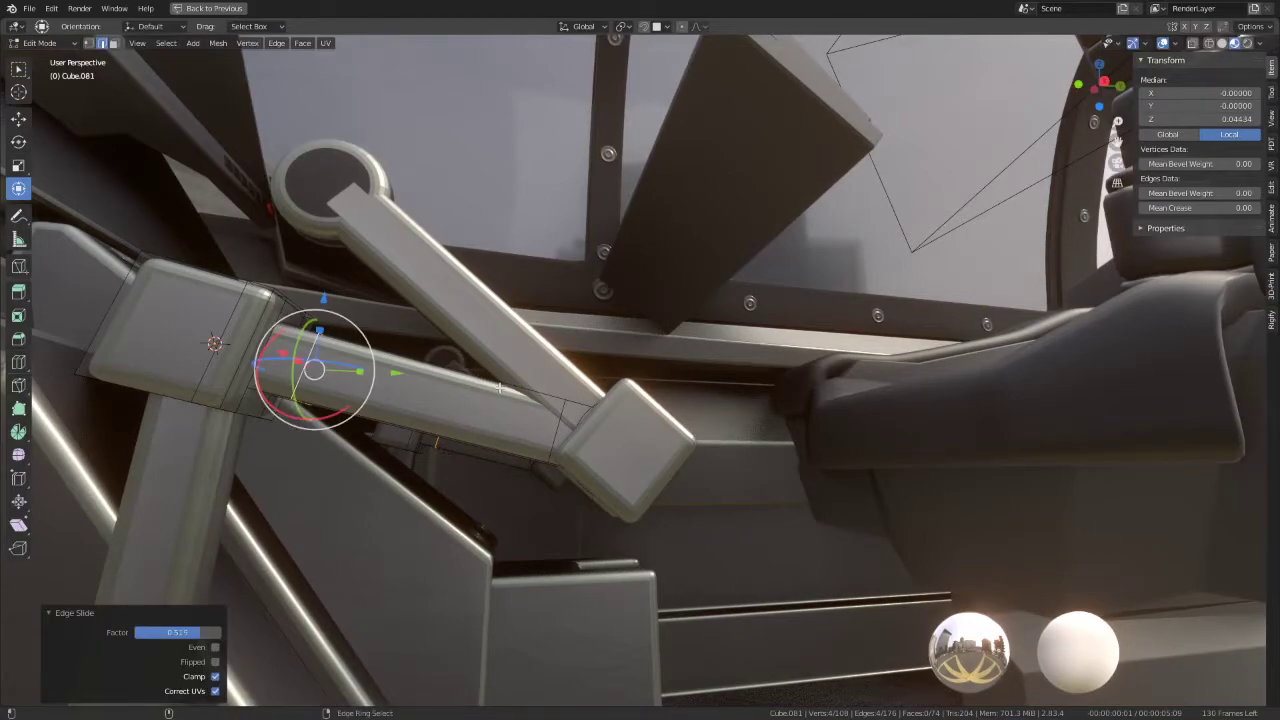
Step: With Normal orientation, push the bar's side edges down about 0.046 into a kink
{"action": "left_click", "coordinate": [499, 387], "text": "ctrl+alt"}
{"action": "left_click", "coordinate": [625, 27]}
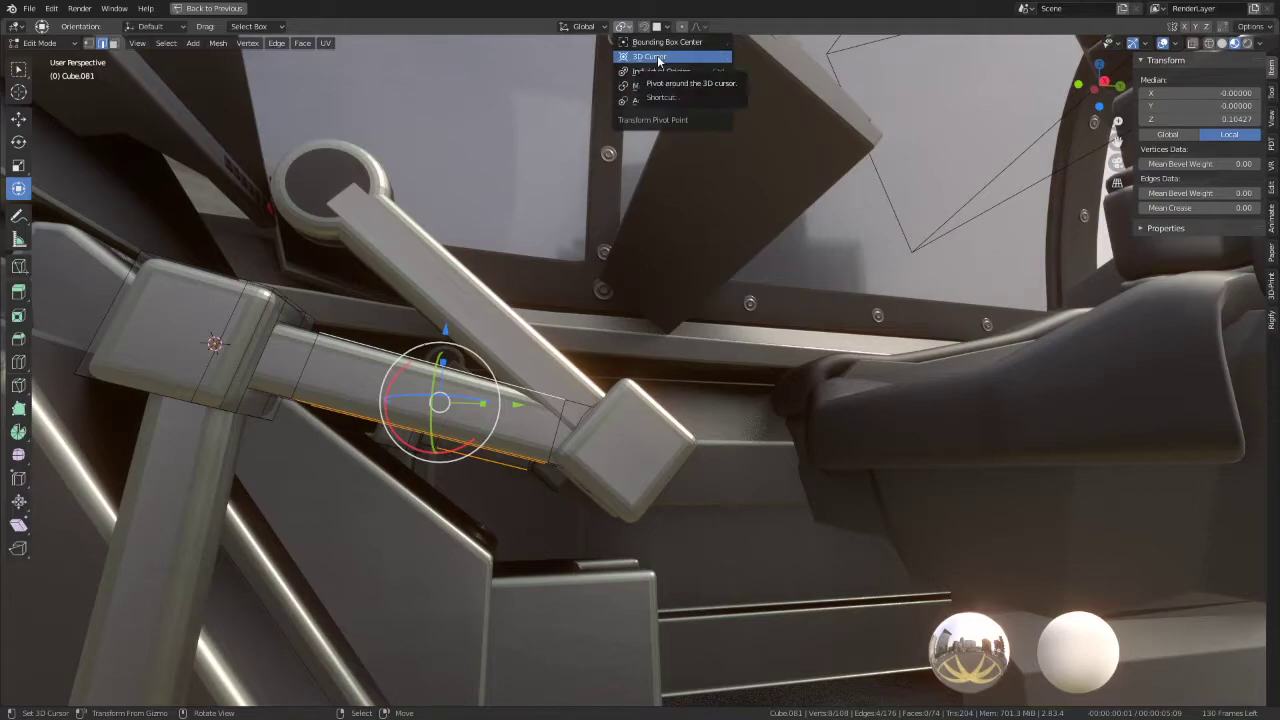
{"action": "left_click", "coordinate": [591, 27]}
{"action": "left_click", "coordinate": [563, 94]}
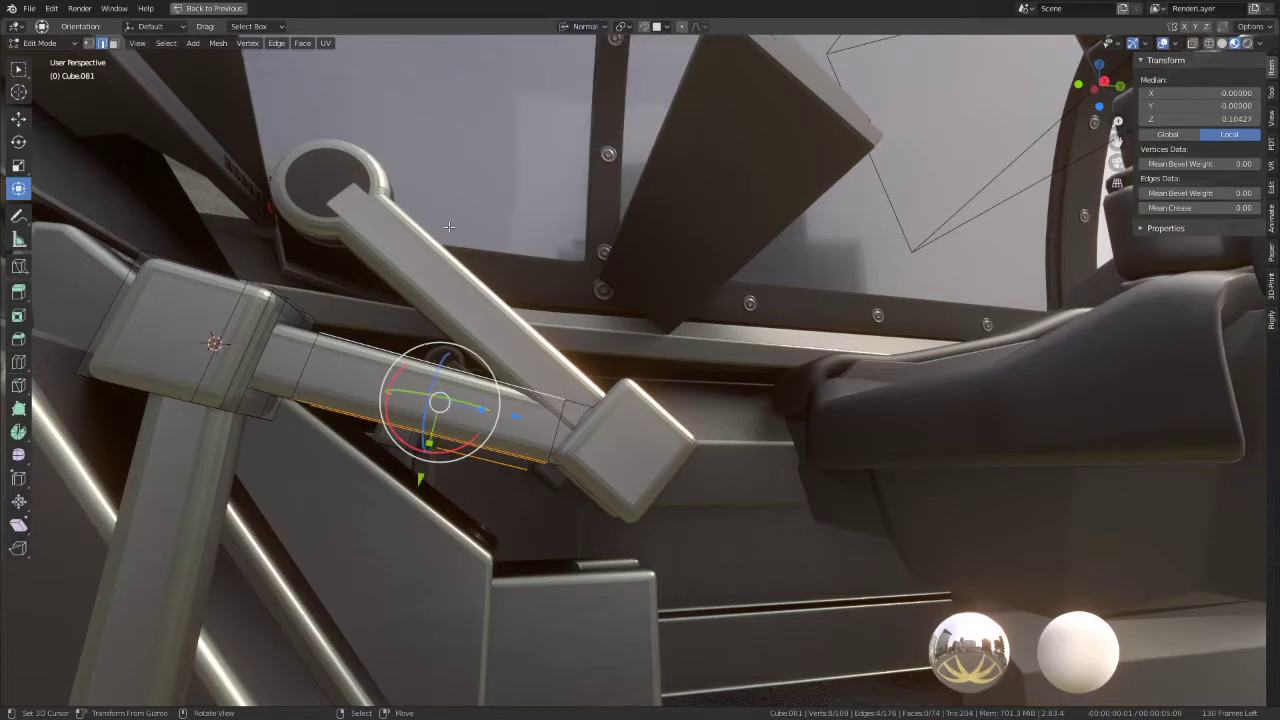
{"action": "middle_click_drag", "start_coordinate": [450, 227], "coordinate": [462, 250]}
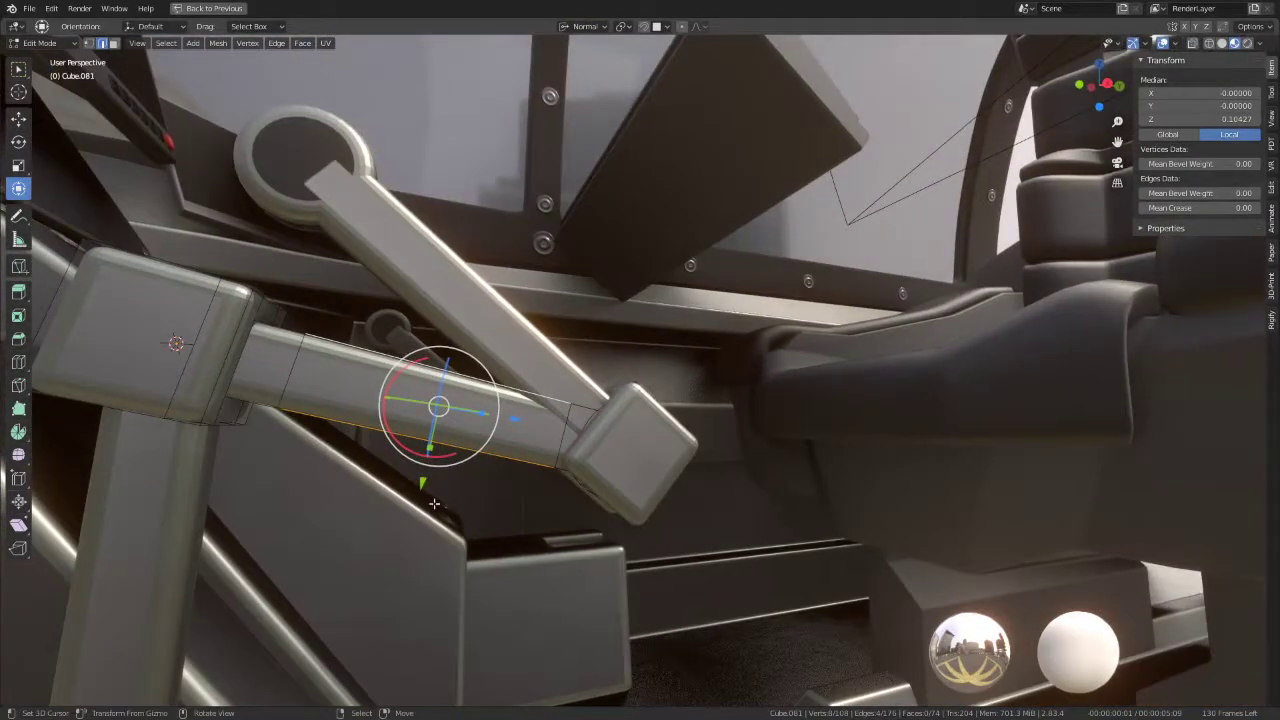
{"action": "left_click_drag", "start_coordinate": [424, 486], "coordinate": [430, 580]}
Step: Rotate the lower lever arm Cube.079 by 180°
{"action": "key", "text": "Tab"}
{"action": "mouse_move", "coordinate": [514, 333]}
{"action": "middle_mouse_down"}
{"action": "mouse_move", "coordinate": [526, 298]}
{"action": "mouse_move", "coordinate": [476, 312]}
{"action": "mouse_move", "coordinate": [496, 304]}
{"action": "mouse_move", "coordinate": [530, 236]}
{"action": "middle_mouse_up"}
{"action": "left_click", "coordinate": [378, 526]}
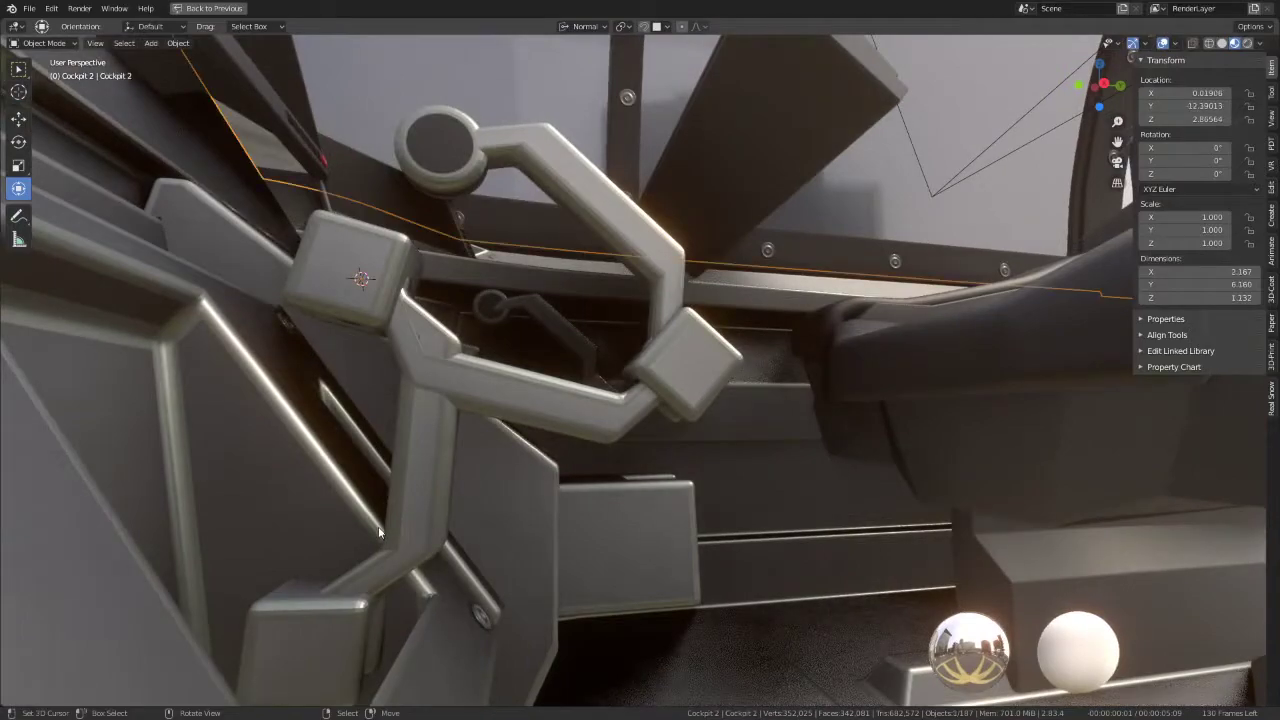
{"action": "left_click", "coordinate": [414, 511]}
{"action": "middle_click_drag", "start_coordinate": [414, 517], "coordinate": [428, 588]}
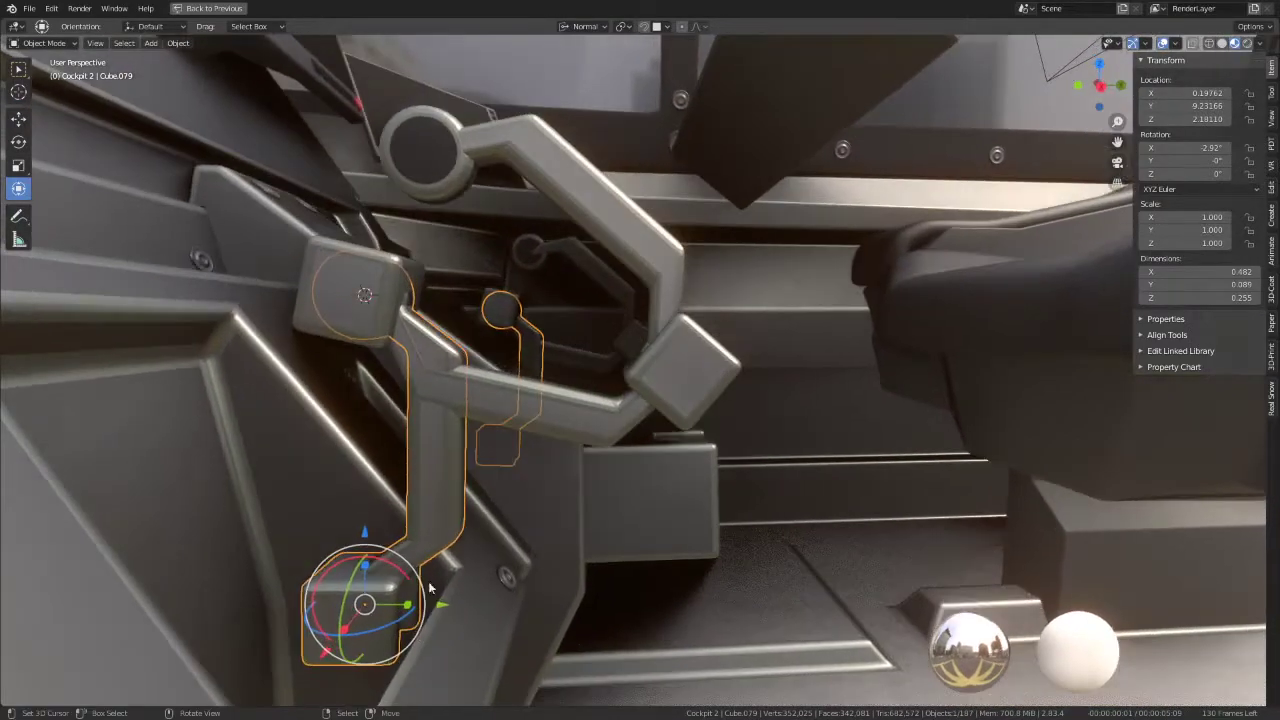
{"action": "mouse_move", "coordinate": [343, 627]}
{"action": "left_mouse_down"}
{"action": "mouse_move", "coordinate": [323, 627]}
{"action": "mouse_move", "coordinate": [330, 635]}
{"action": "left_mouse_up"}
{"action": "type", "text": "180"}
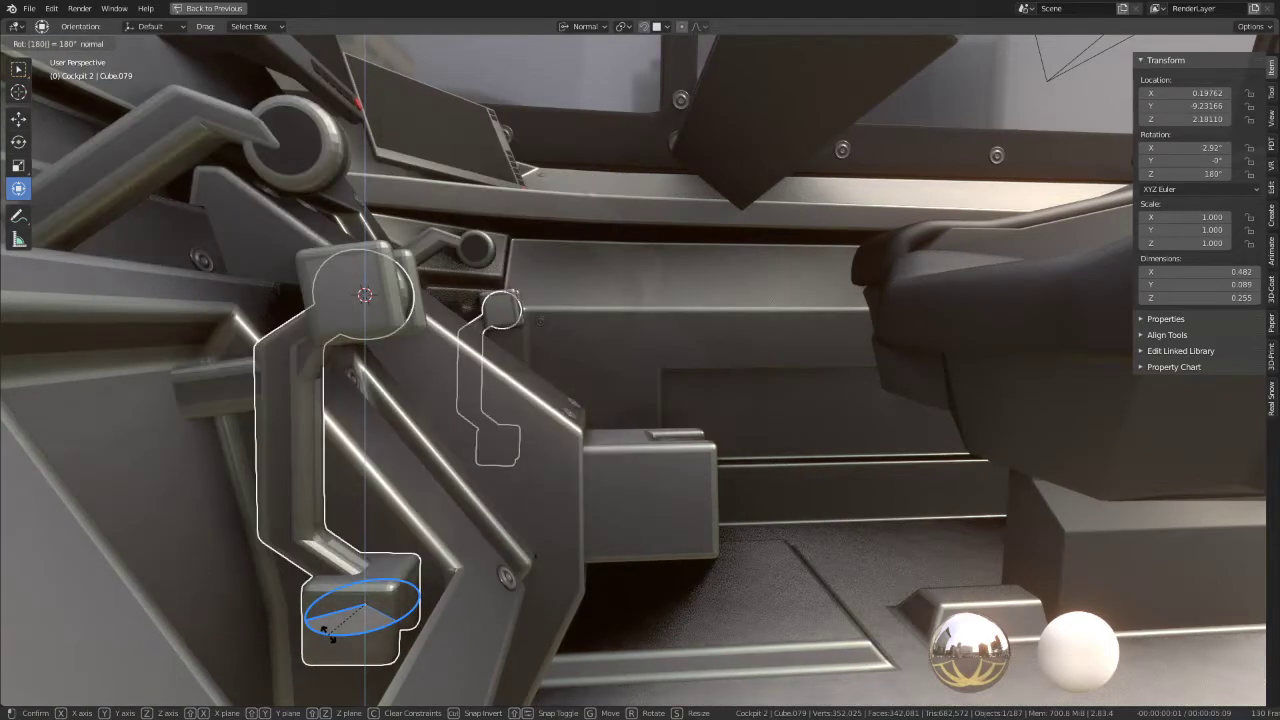
{"action": "key", "text": "Return"}
Step: Rotate the horizontal arm Cube.081 by 180° on its Y ring
{"action": "left_click", "coordinate": [224, 377]}
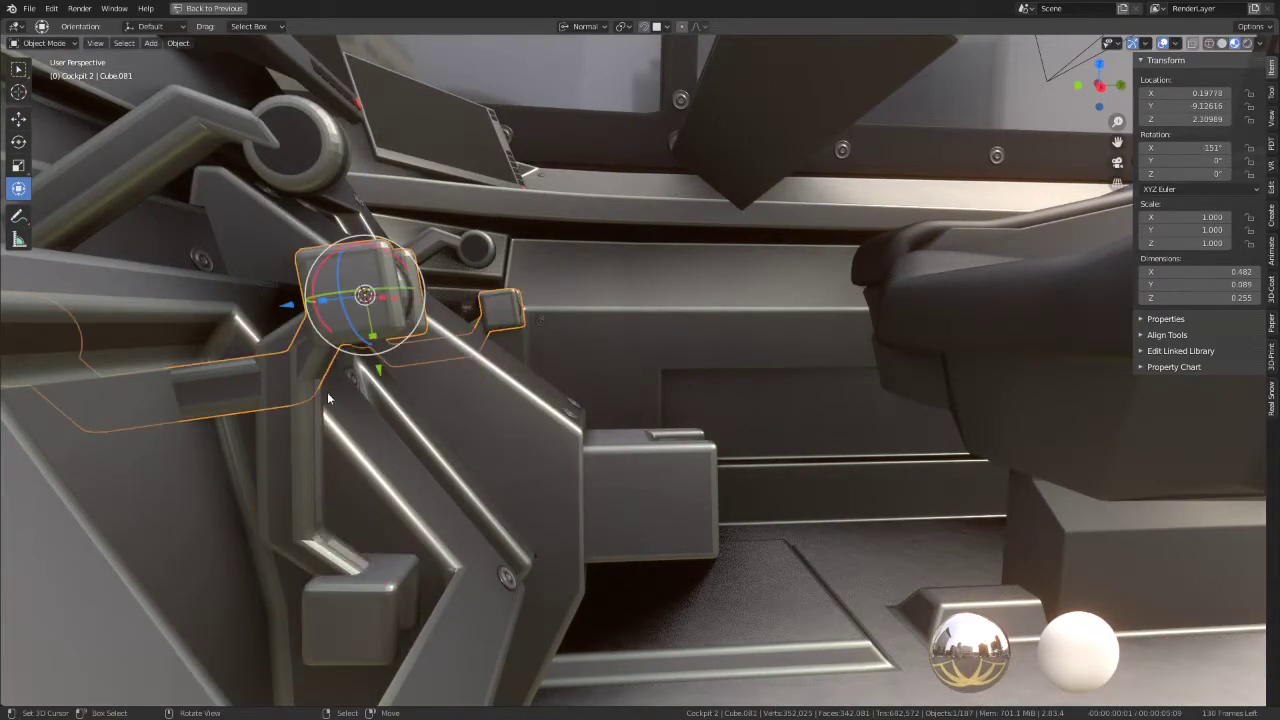
{"action": "mouse_move", "coordinate": [412, 306]}
{"action": "left_mouse_down"}
{"action": "mouse_move", "coordinate": [410, 292]}
{"action": "mouse_move", "coordinate": [543, 286]}
{"action": "left_mouse_up"}
{"action": "type", "text": "180"}
{"action": "mouse_move", "coordinate": [543, 286]}
{"action": "middle_mouse_down"}
{"action": "mouse_move", "coordinate": [580, 388]}
{"action": "mouse_move", "coordinate": [618, 322]}
{"action": "middle_mouse_up"}
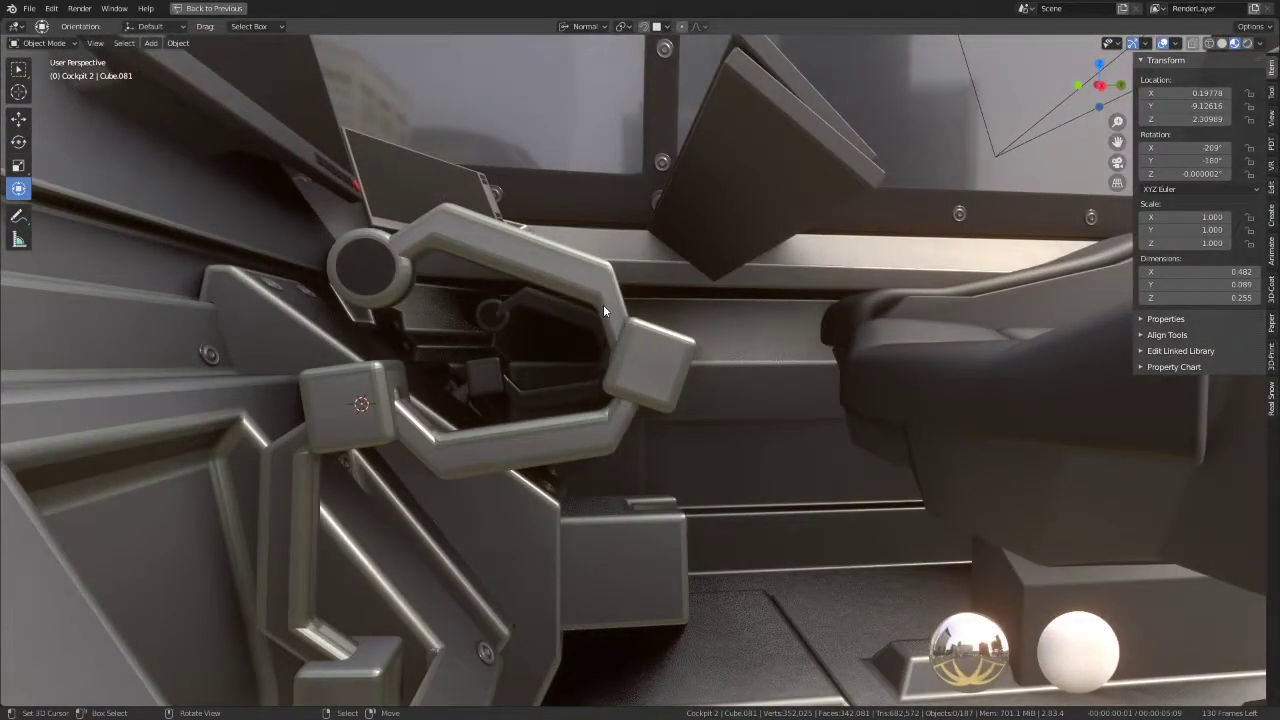
Step: In right-side view, rotate upper arm Cube.082 to about 76° on X
{"action": "left_click", "coordinate": [603, 311]}
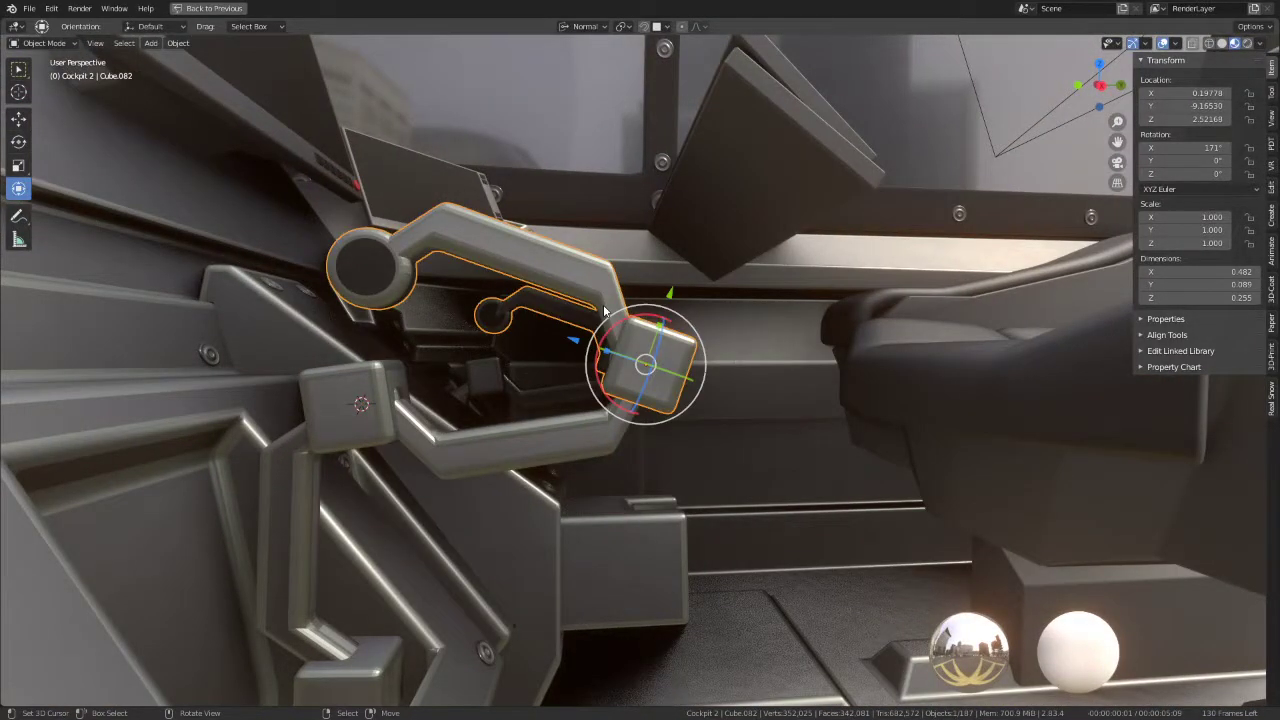
{"action": "key", "text": "KP_3"}
{"action": "key", "text": "r"}
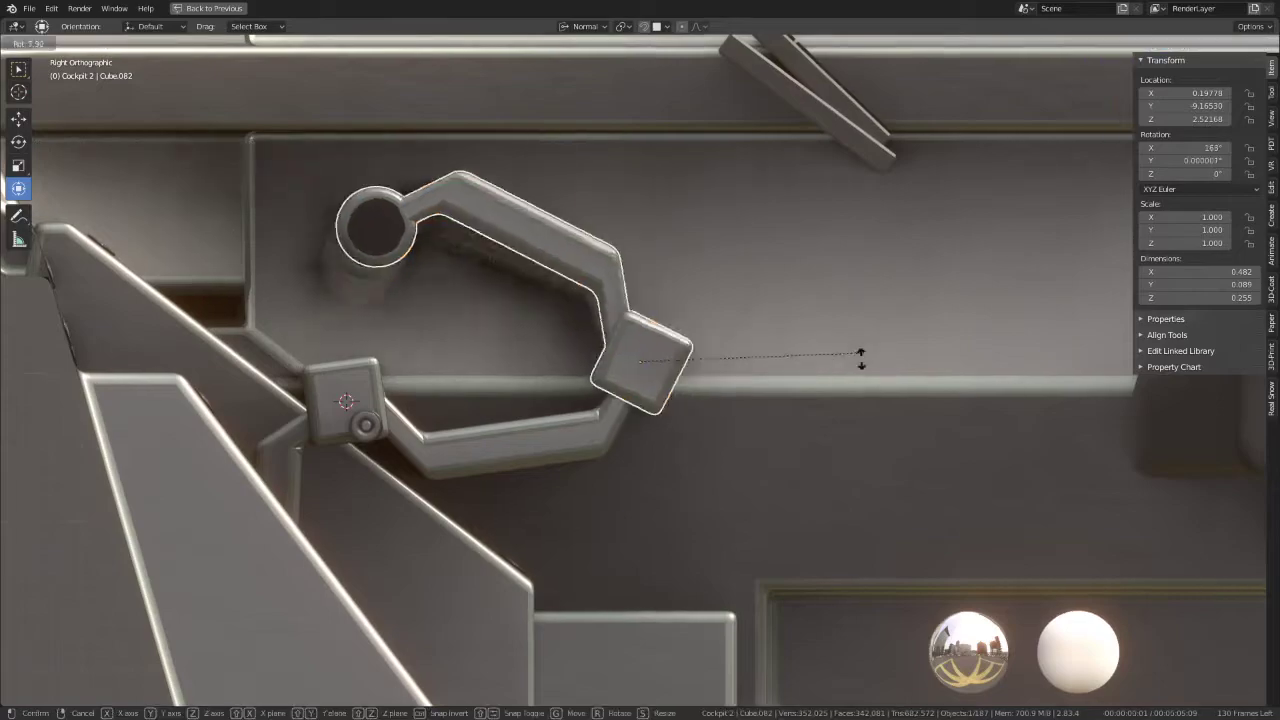
{"action": "left_click", "coordinate": [678, 441]}
{"action": "middle_click_drag", "start_coordinate": [678, 445], "coordinate": [809, 425]}
{"action": "key", "text": "r"}
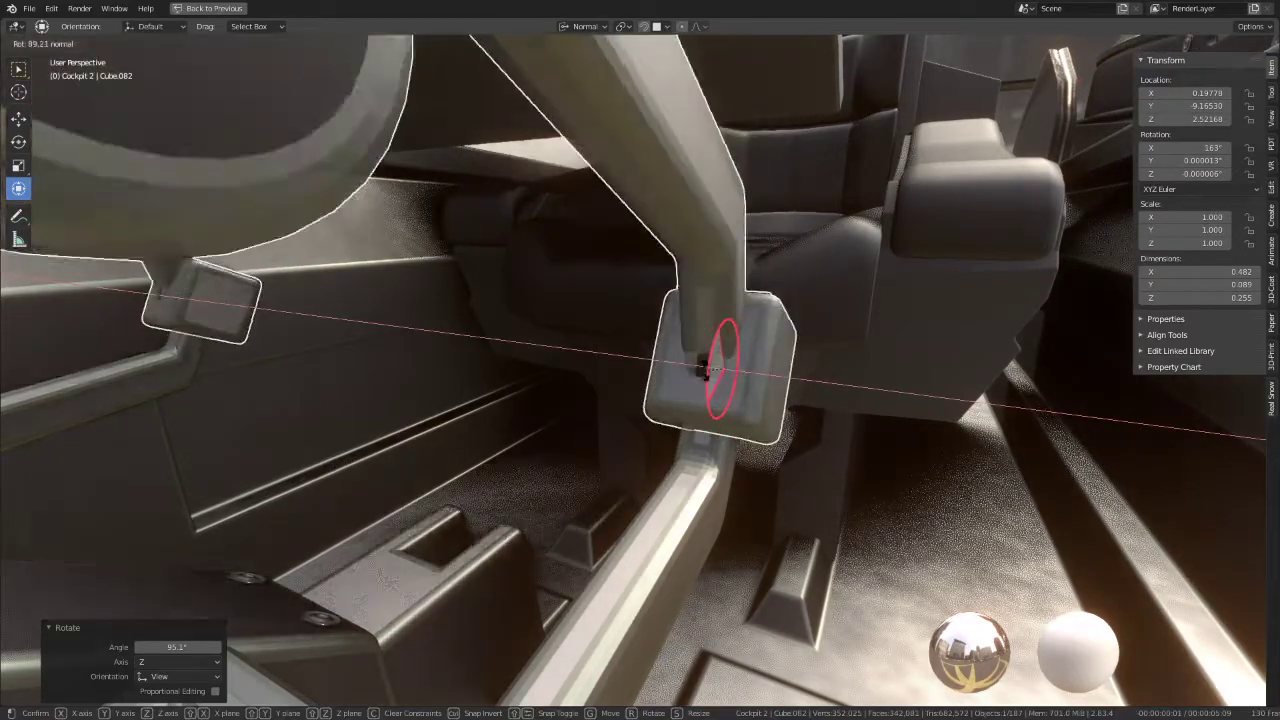
{"action": "key", "text": "Escape"}
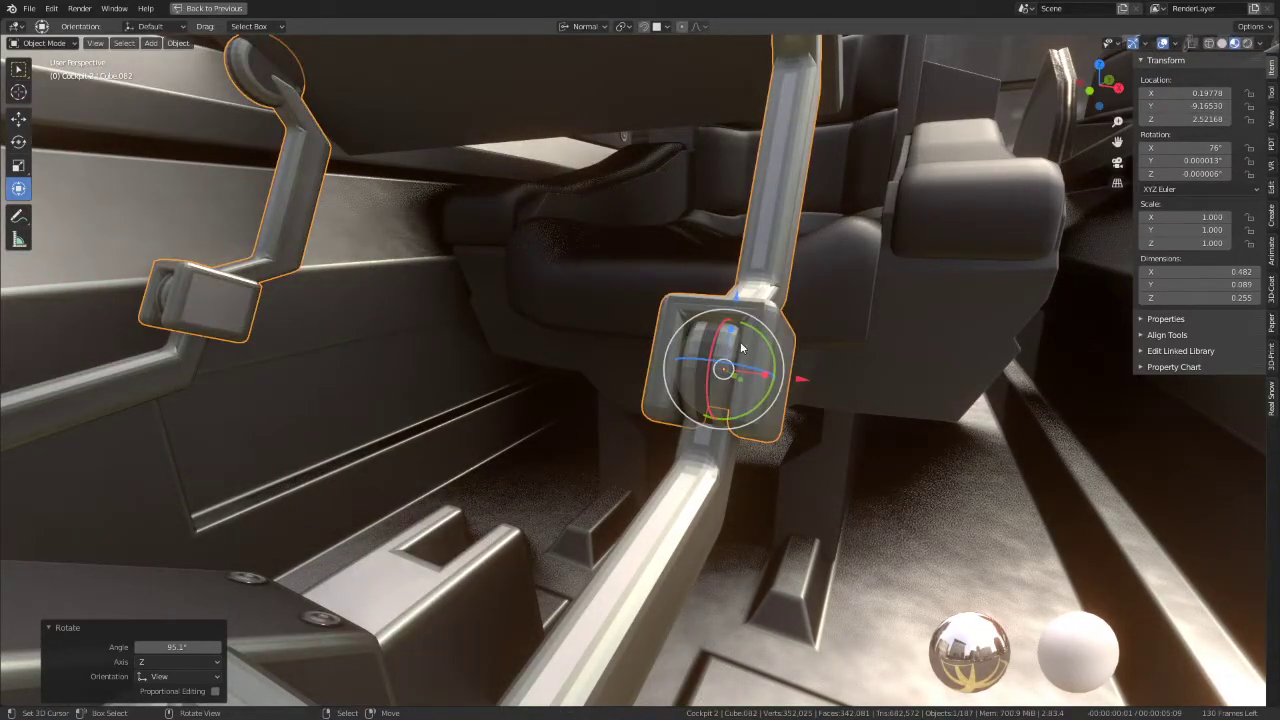
{"action": "mouse_move", "coordinate": [741, 347]}
{"action": "middle_mouse_down"}
{"action": "mouse_move", "coordinate": [718, 334]}
{"action": "mouse_move", "coordinate": [678, 350]}
{"action": "middle_mouse_up"}
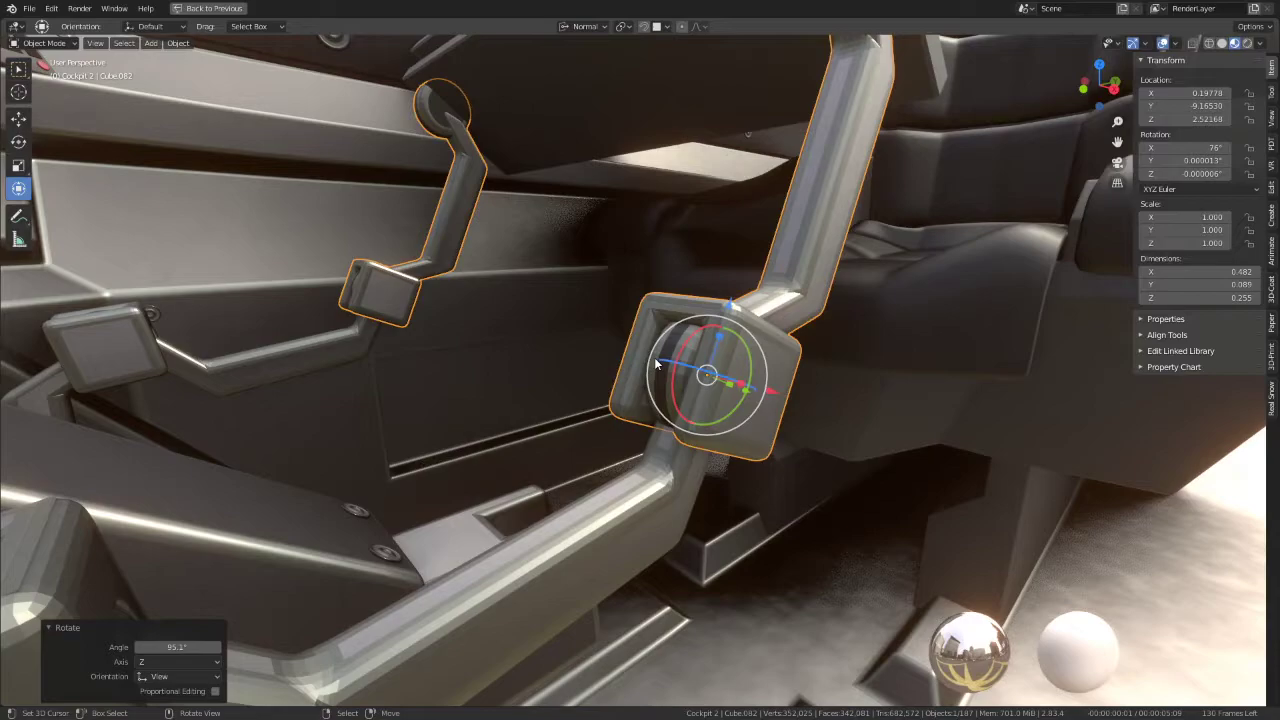
{"action": "key", "text": "KP_3"}
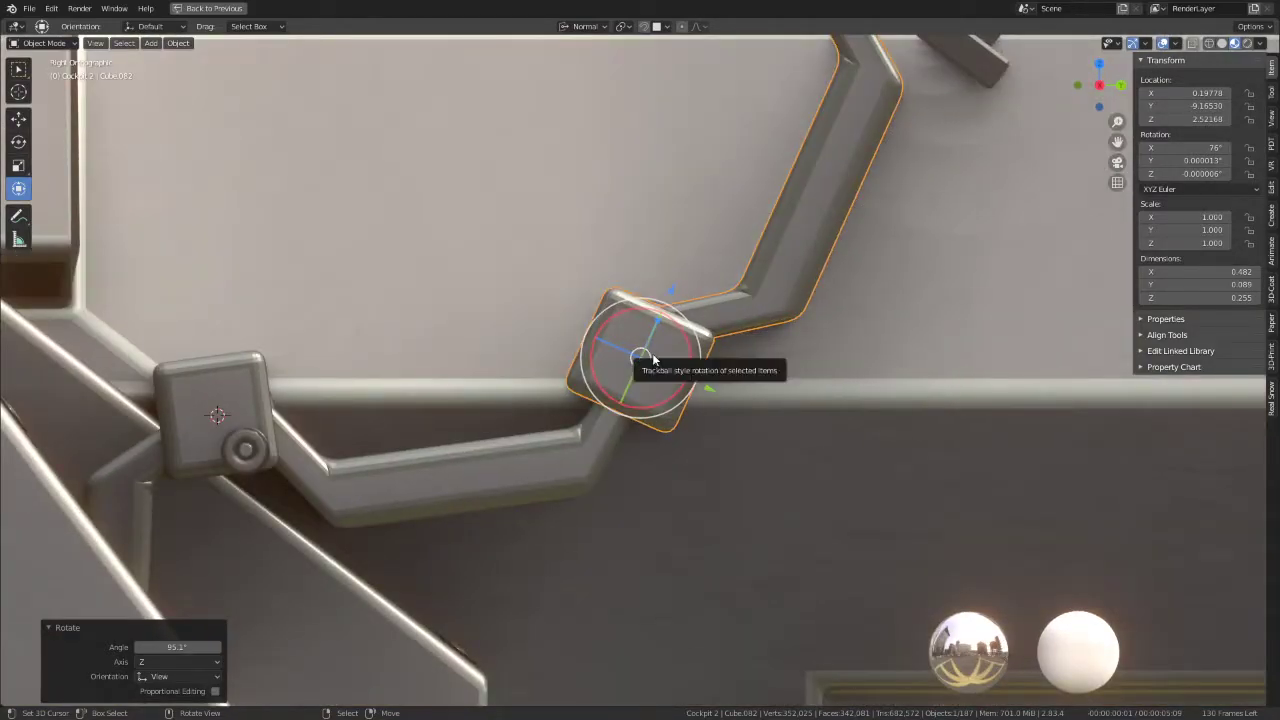
Step: Switch the viewport to wireframe to see inside the joint
{"action": "scroll", "coordinate": [652, 358], "scroll_direction": "down", "scroll_amount": 1}
{"action": "scroll", "coordinate": [652, 358], "scroll_direction": "down", "scroll_amount": 2}
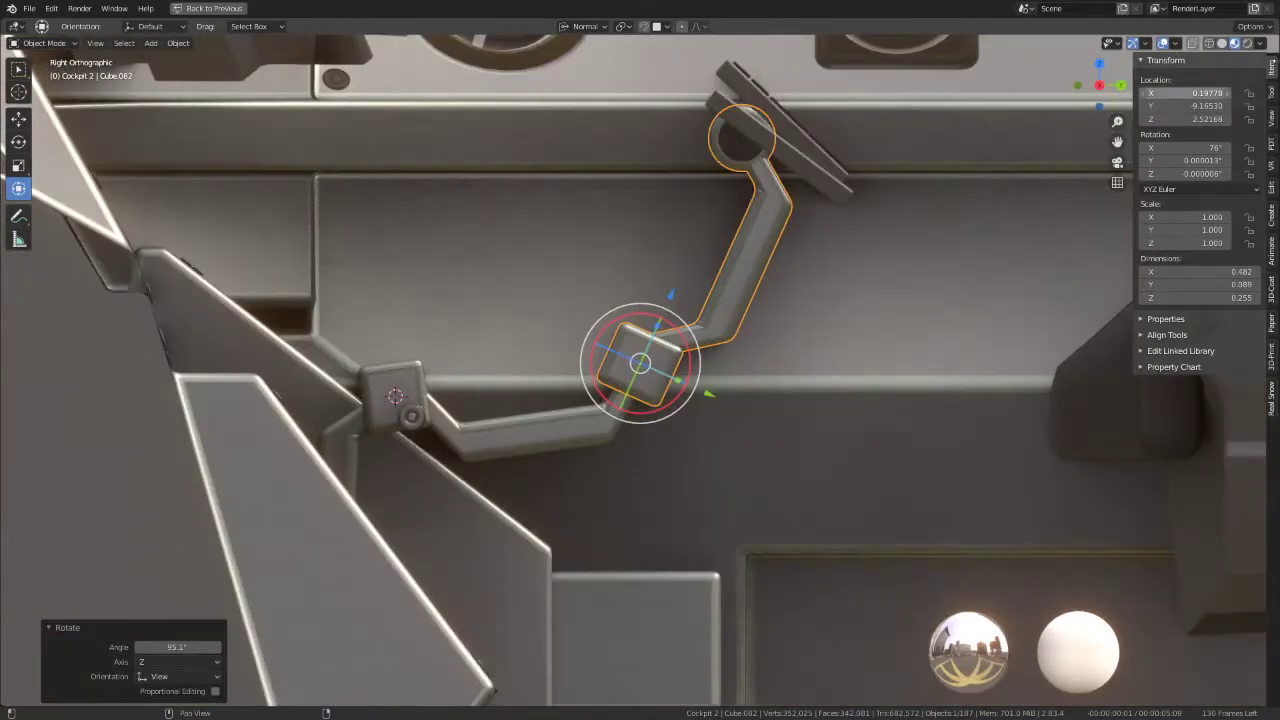
{"action": "left_click", "coordinate": [1208, 43]}
{"action": "scroll", "coordinate": [696, 397], "scroll_direction": "up", "scroll_amount": 3}
{"action": "scroll", "coordinate": [696, 397], "scroll_direction": "up", "scroll_amount": 3}
Step: Select the whole pivot ball in Cube.081's mesh and scale it to 0.645
{"action": "left_click", "coordinate": [702, 402]}
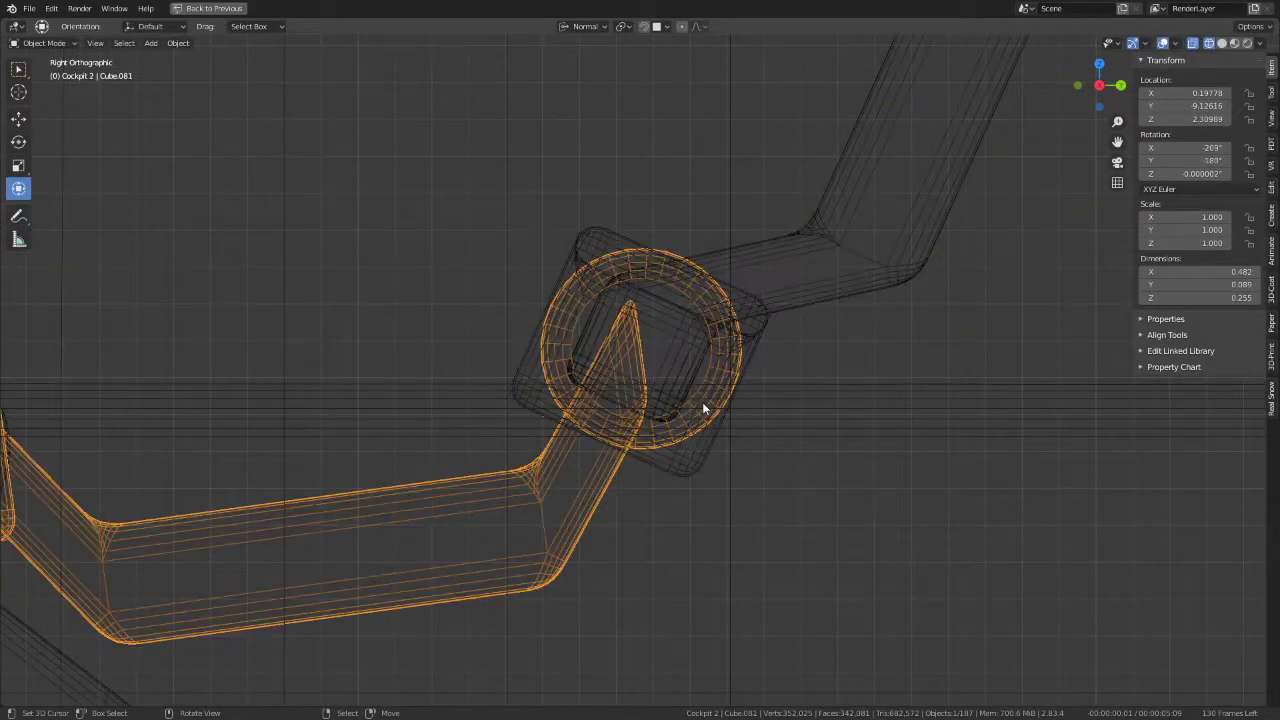
{"action": "key", "text": "Tab"}
{"action": "left_click", "coordinate": [722, 392]}
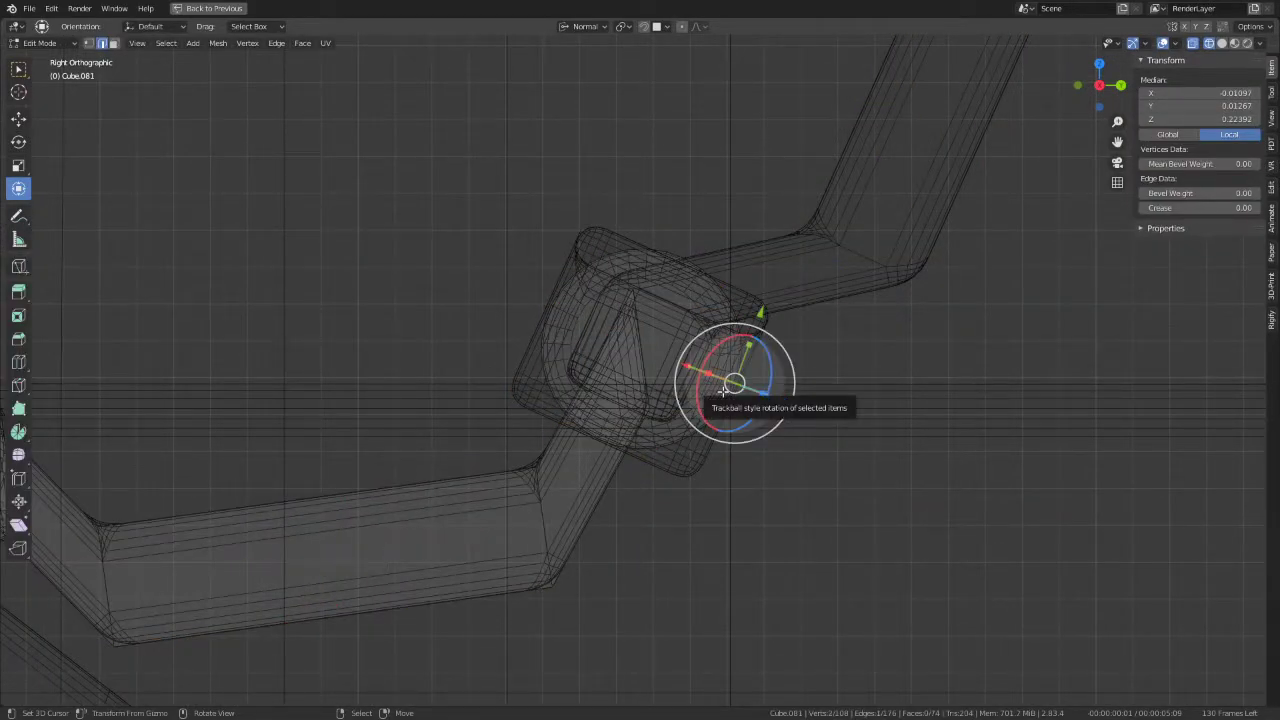
{"action": "key", "text": "ctrl+l"}
{"action": "scroll", "coordinate": [843, 339], "scroll_direction": "up", "scroll_amount": 3}
{"action": "key", "text": "s"}
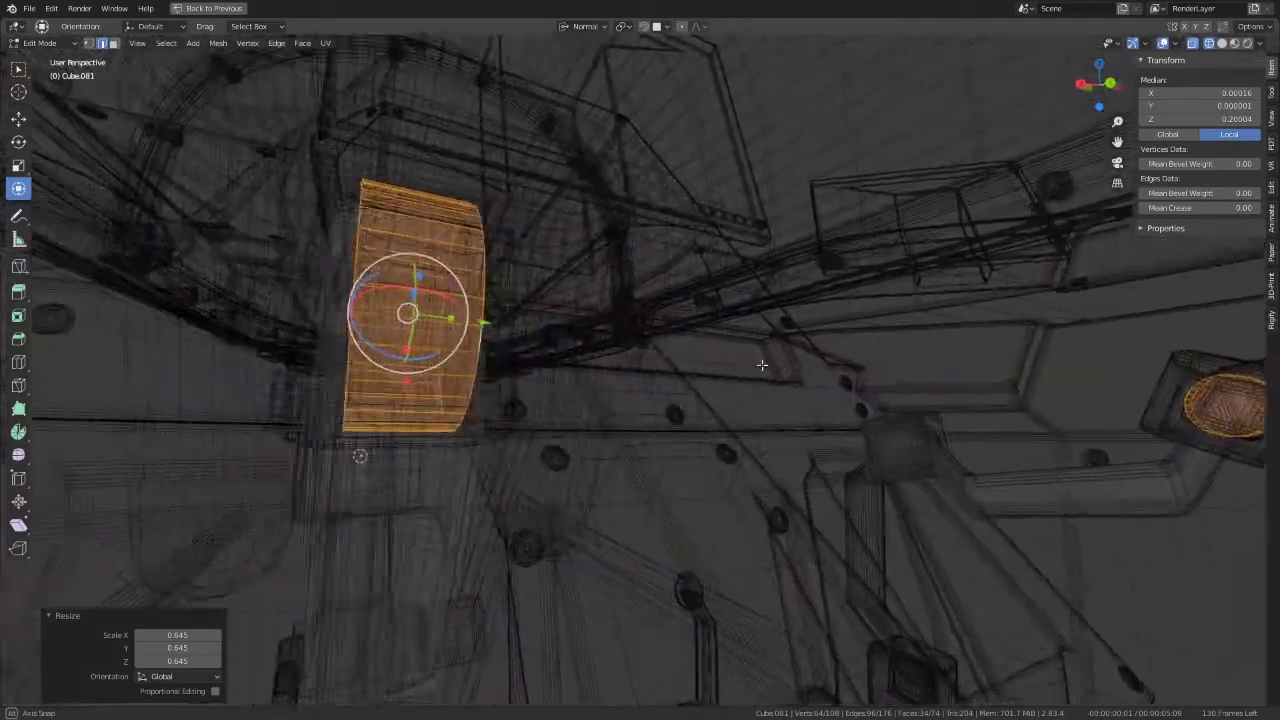
{"action": "mouse_move", "coordinate": [762, 365]}
{"action": "middle_mouse_down"}
{"action": "mouse_move", "coordinate": [743, 360]}
{"action": "mouse_move", "coordinate": [760, 368]}
{"action": "middle_mouse_up"}
Step: Return to Material Preview and stretch the pivot band along Y
{"action": "left_click", "coordinate": [1235, 44]}
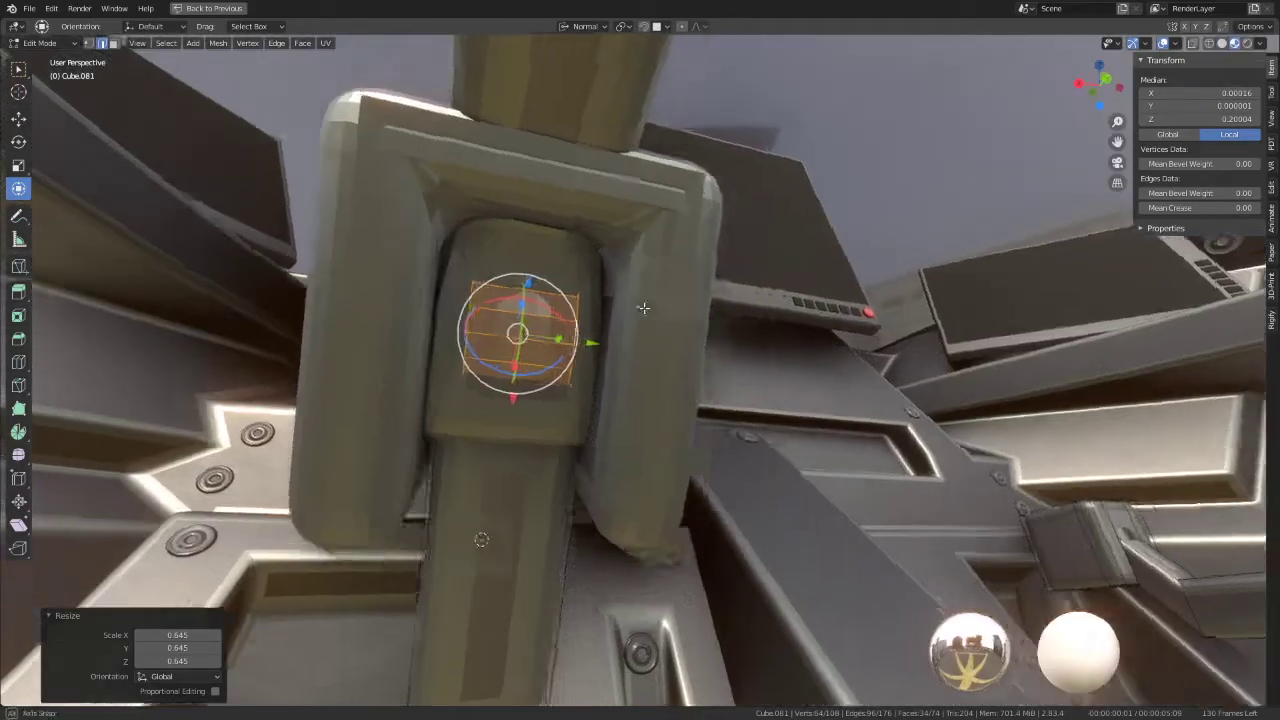
{"action": "key", "text": "s"}
{"action": "key", "text": "y"}
{"action": "key", "text": "y"}
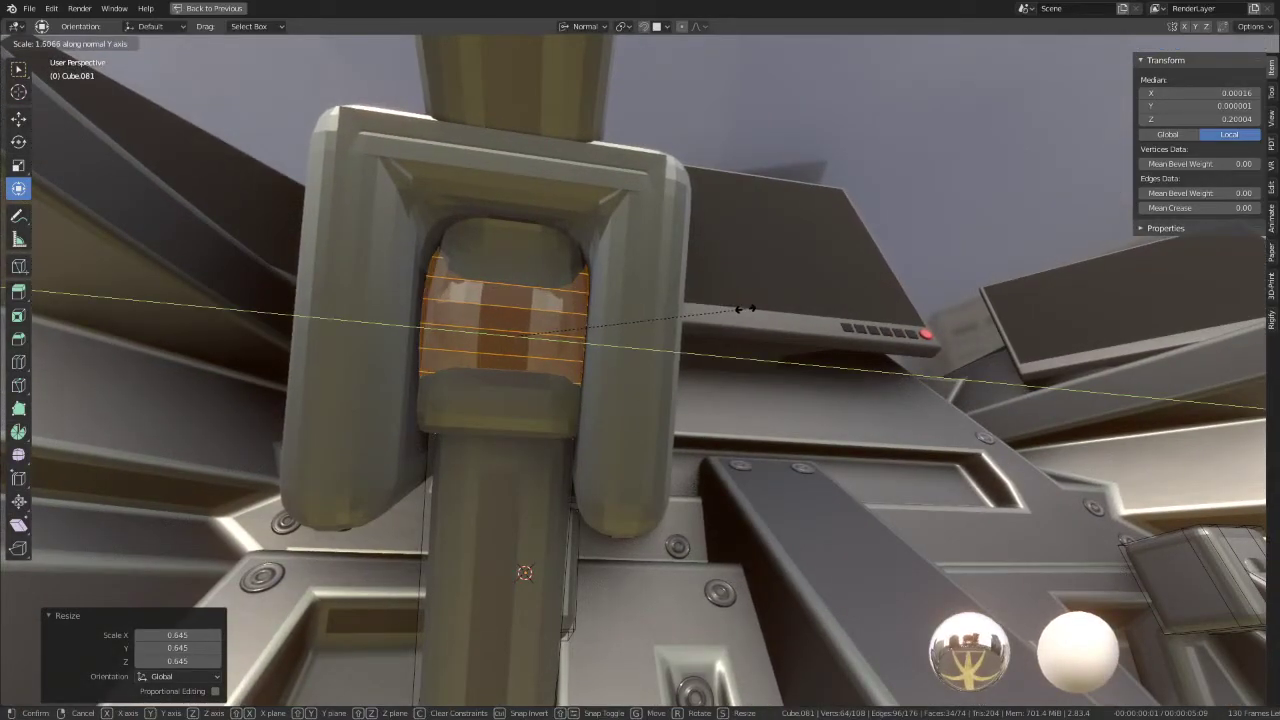
{"action": "left_click", "coordinate": [745, 309]}
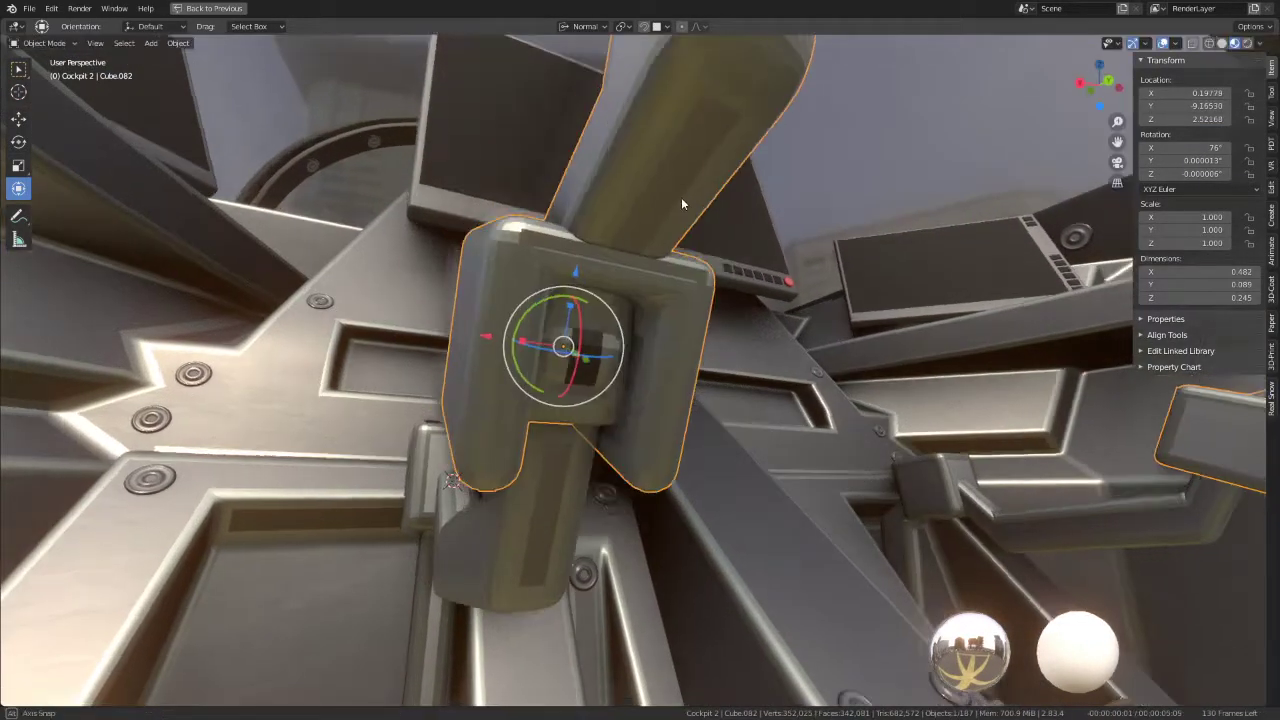
Step: In face select mode, delete the inner faces of the upper arm's joint block
{"action": "middle_click_drag", "start_coordinate": [681, 197], "coordinate": [818, 216]}
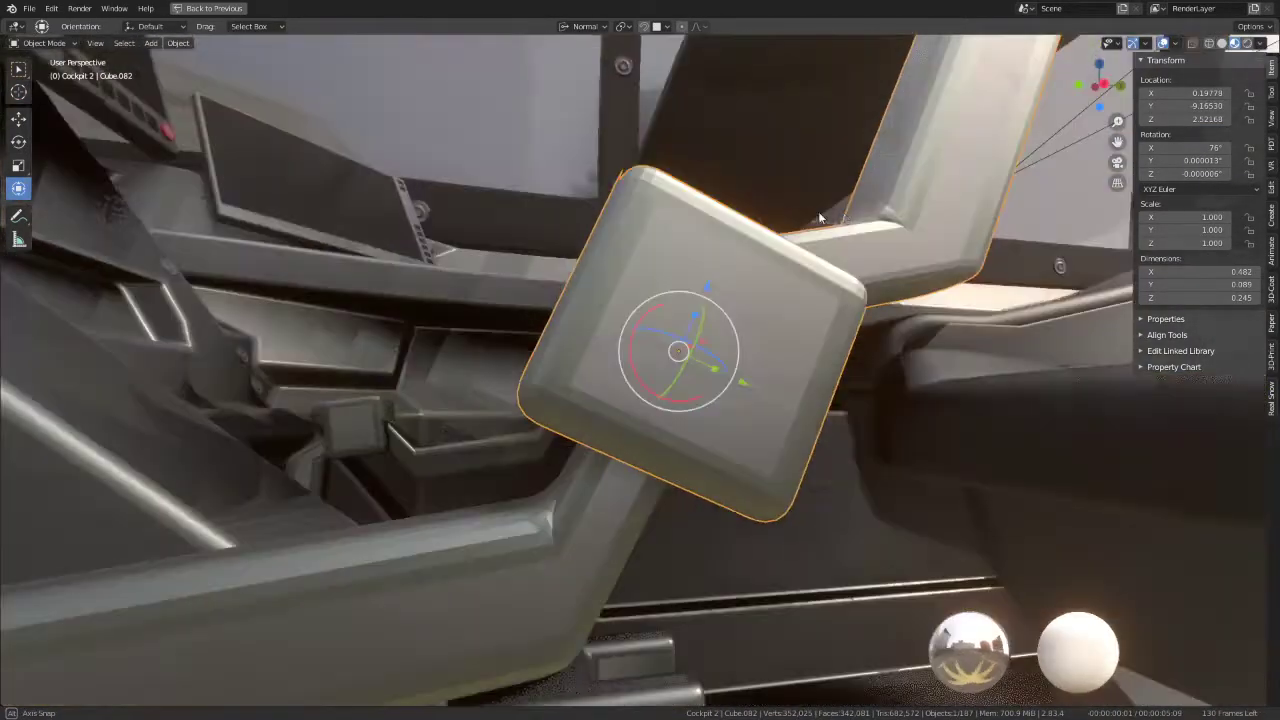
{"action": "middle_click_drag", "start_coordinate": [992, 186], "coordinate": [872, 115]}
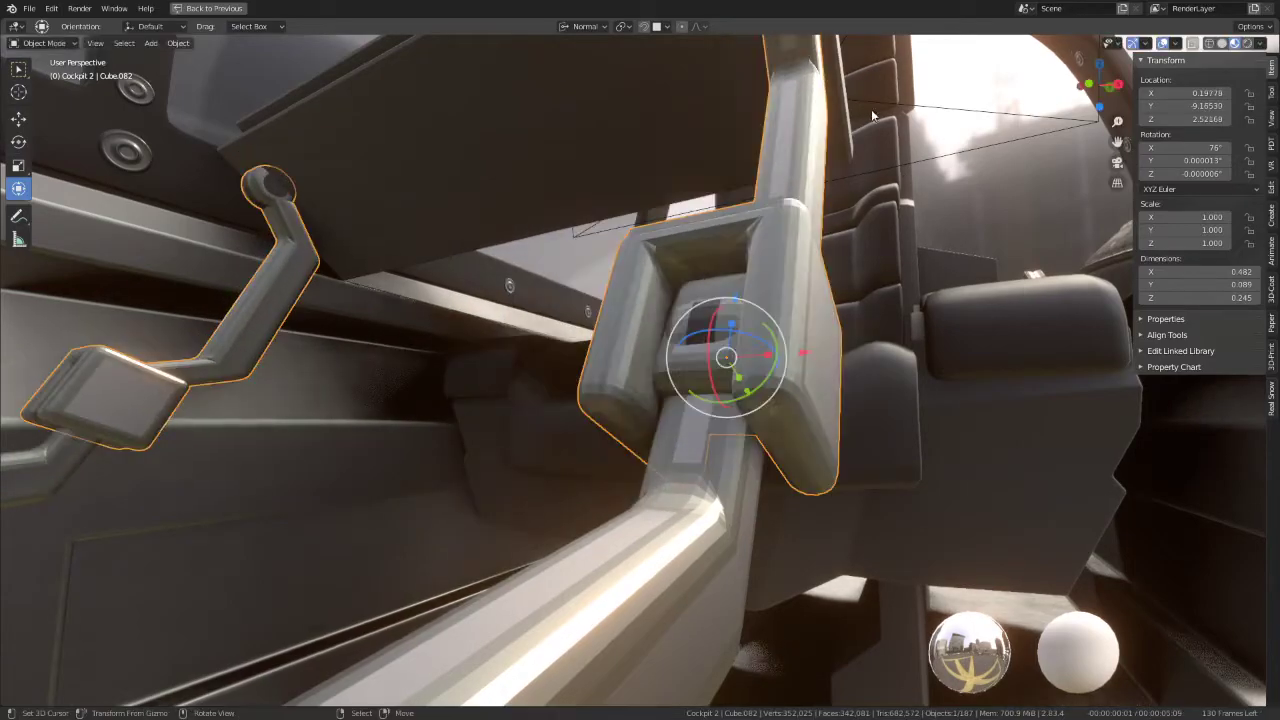
{"action": "key", "text": "Tab"}
{"action": "key", "text": "l"}
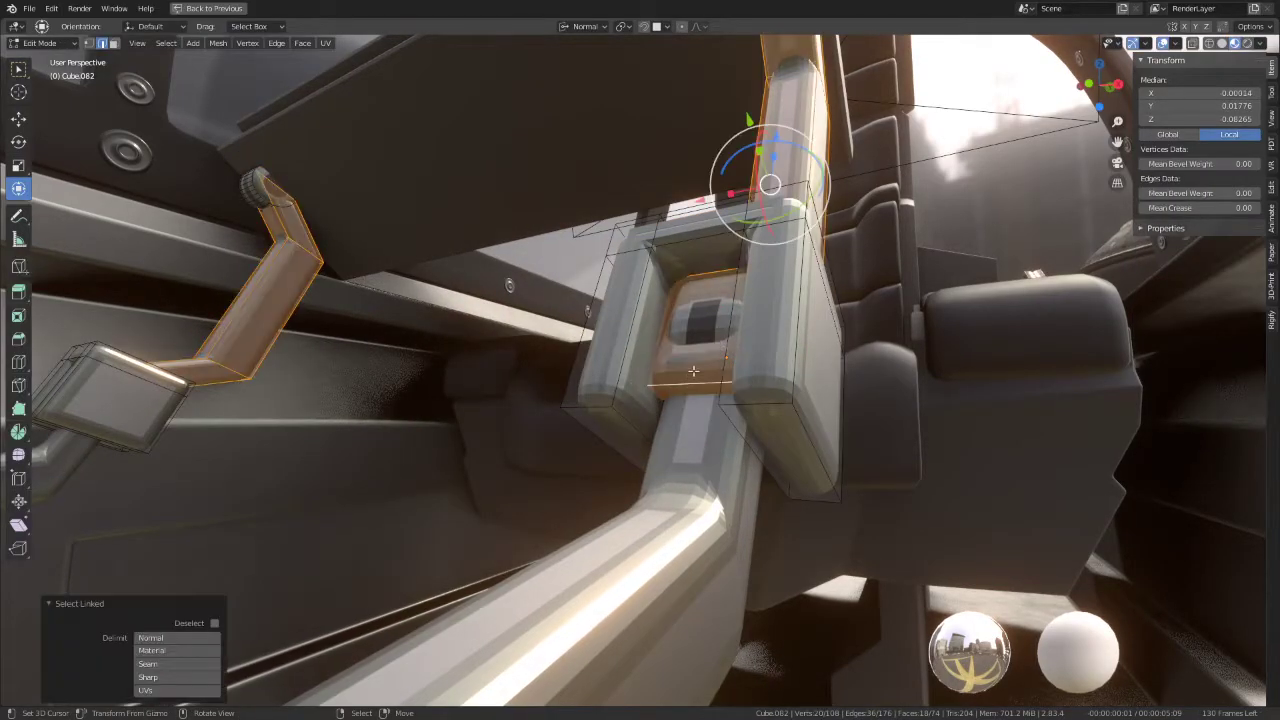
{"action": "mouse_move", "coordinate": [692, 383]}
{"action": "middle_mouse_down"}
{"action": "mouse_move", "coordinate": [665, 392]}
{"action": "mouse_move", "coordinate": [634, 270]}
{"action": "middle_mouse_up"}
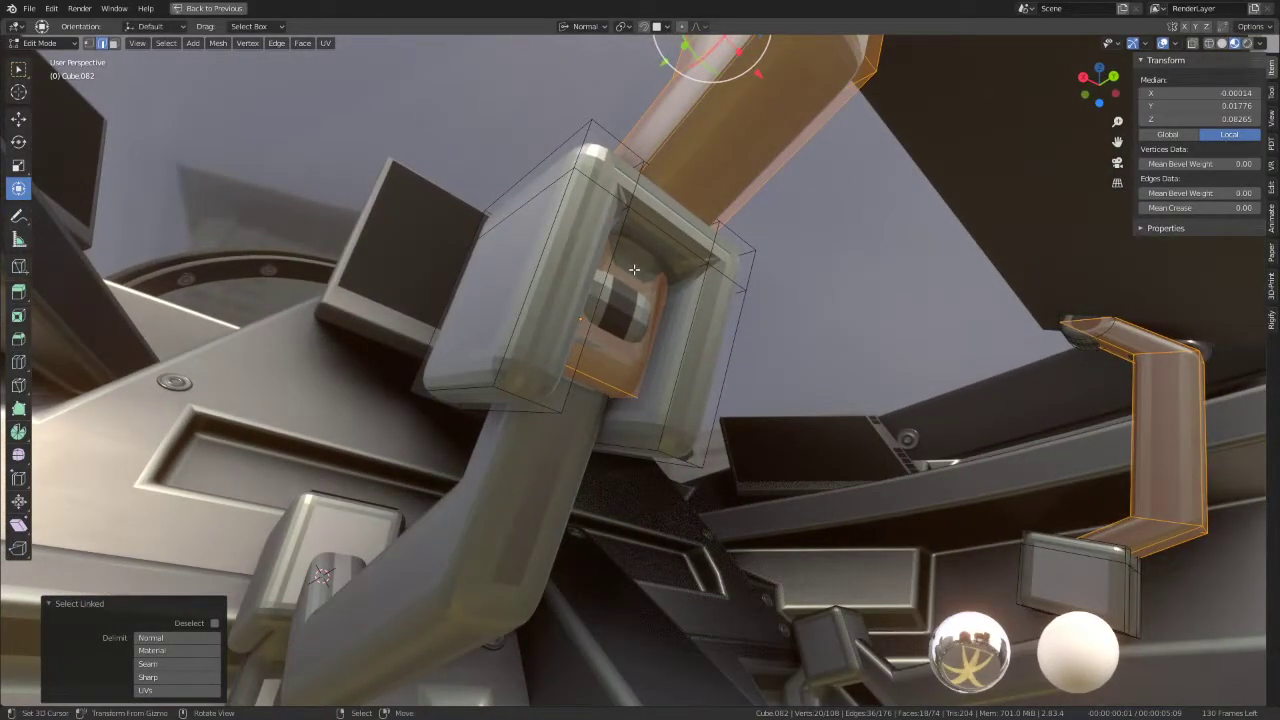
{"action": "left_click", "coordinate": [628, 390]}
{"action": "left_click", "coordinate": [113, 44]}
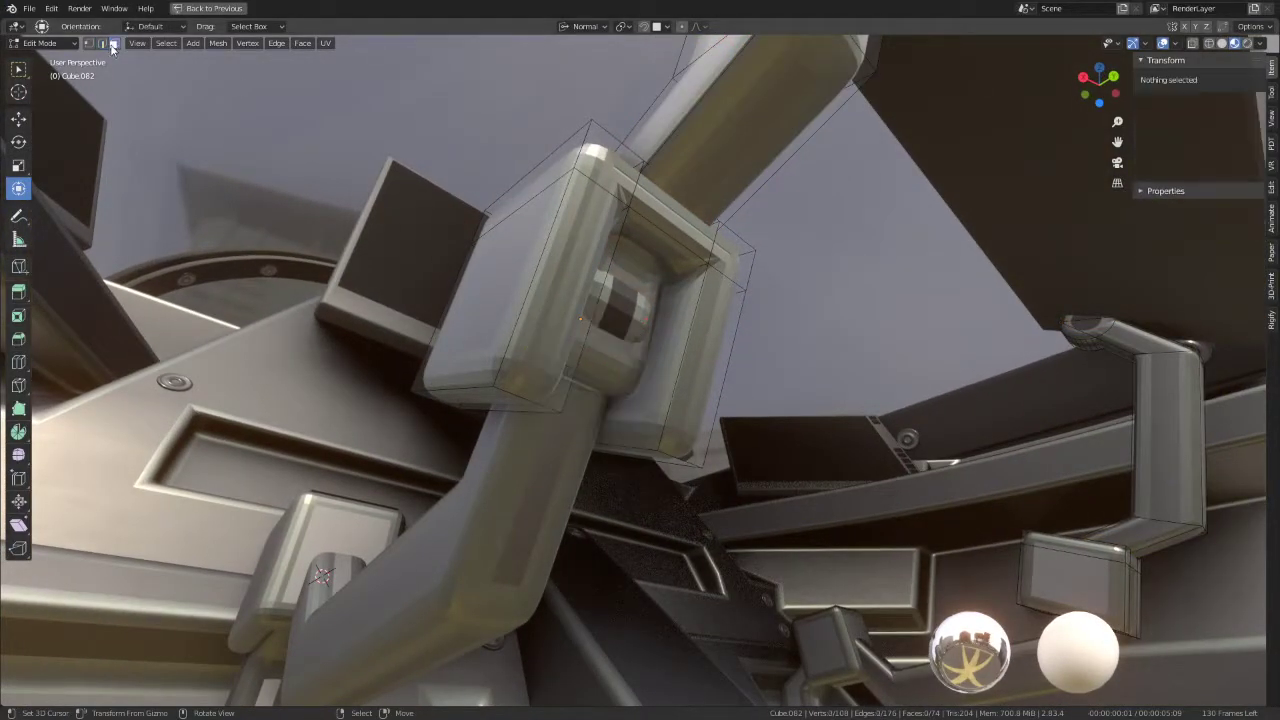
{"action": "left_click", "coordinate": [690, 453]}
{"action": "left_click", "coordinate": [560, 390]}
{"action": "key", "text": "x"}
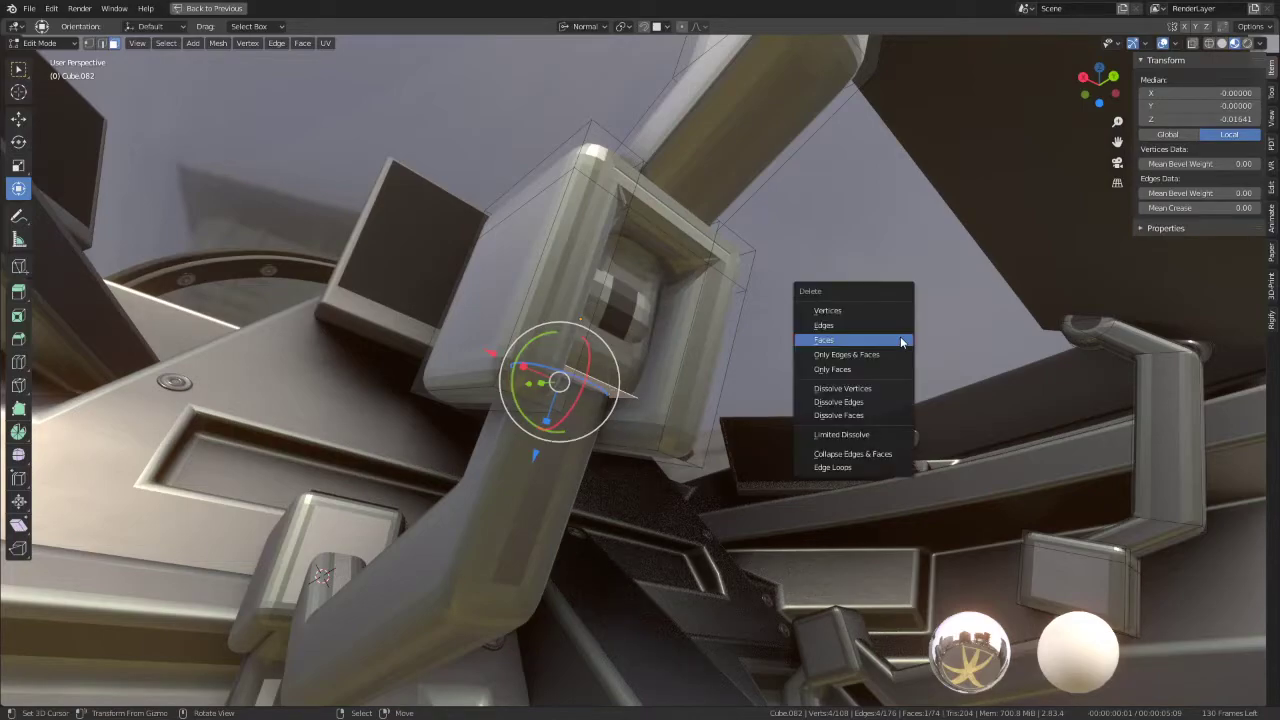
{"action": "left_click", "coordinate": [882, 340]}
Step: Delete one more inner face of the joint block
{"action": "key", "text": "a"}
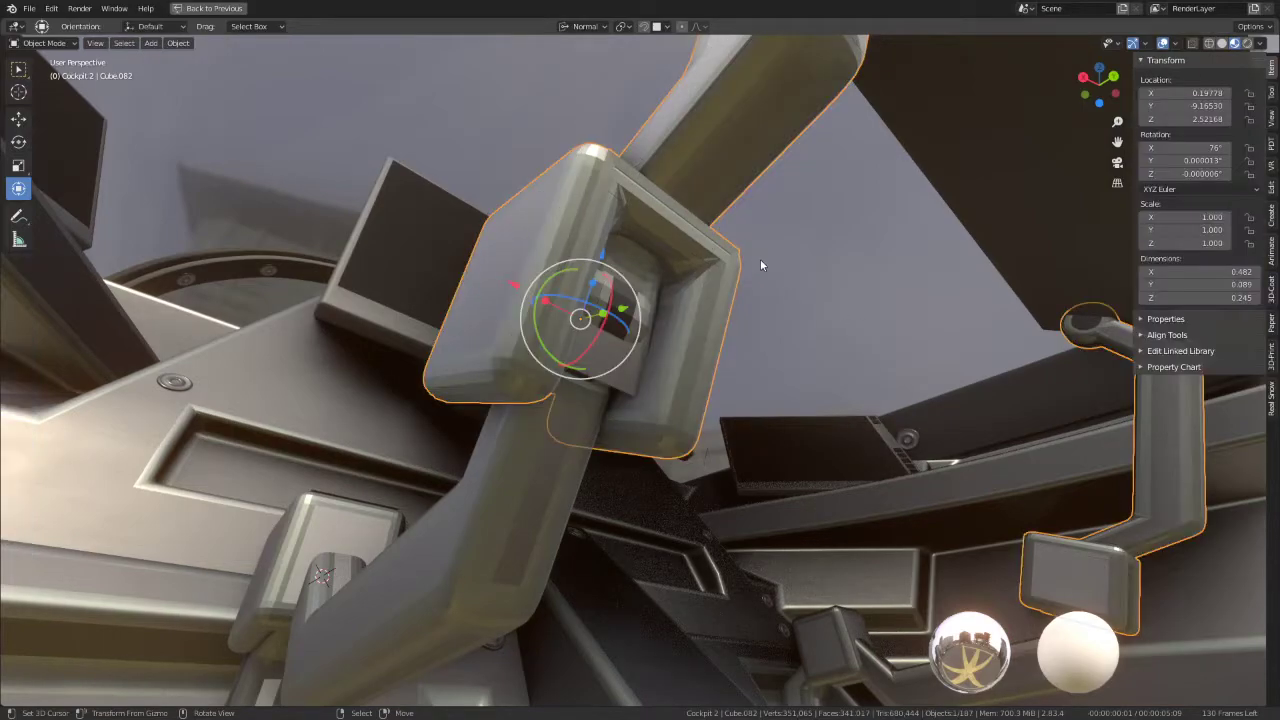
{"action": "mouse_move", "coordinate": [760, 259]}
{"action": "middle_mouse_down"}
{"action": "mouse_move", "coordinate": [709, 260]}
{"action": "mouse_move", "coordinate": [706, 249]}
{"action": "middle_mouse_up"}
{"action": "key", "text": "alt+a"}
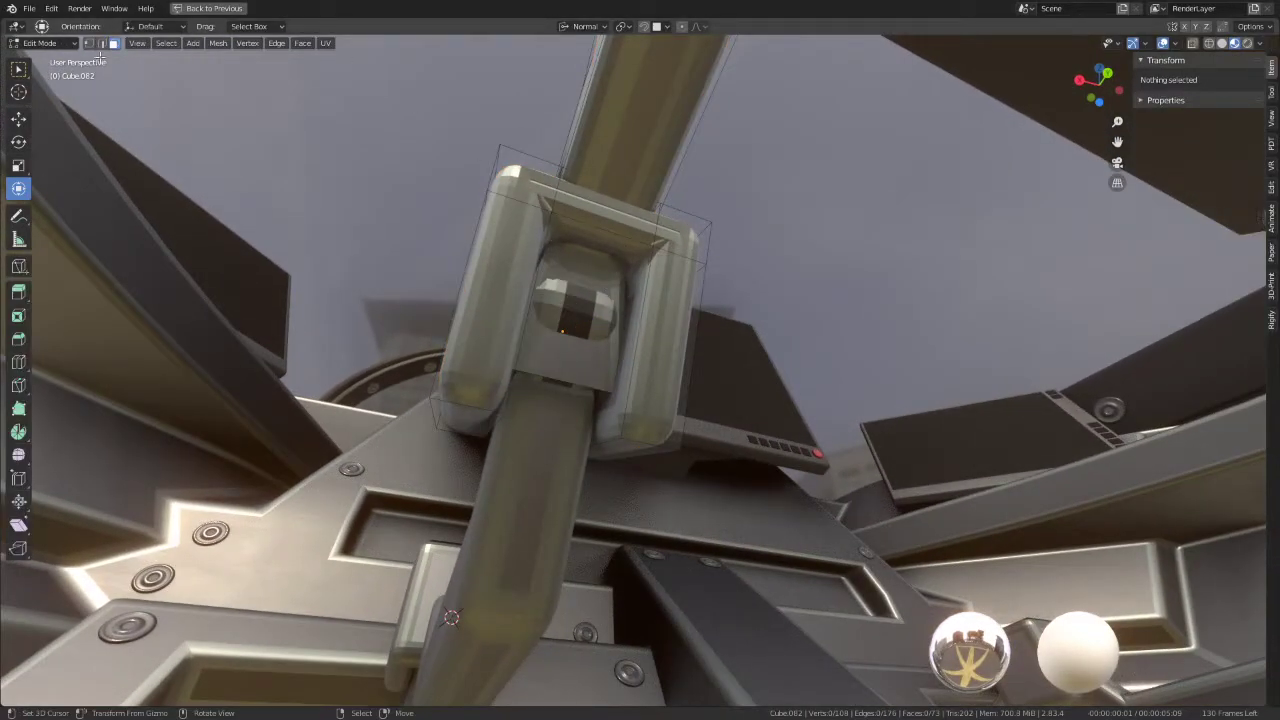
{"action": "left_click", "coordinate": [574, 384]}
{"action": "key", "text": "x"}
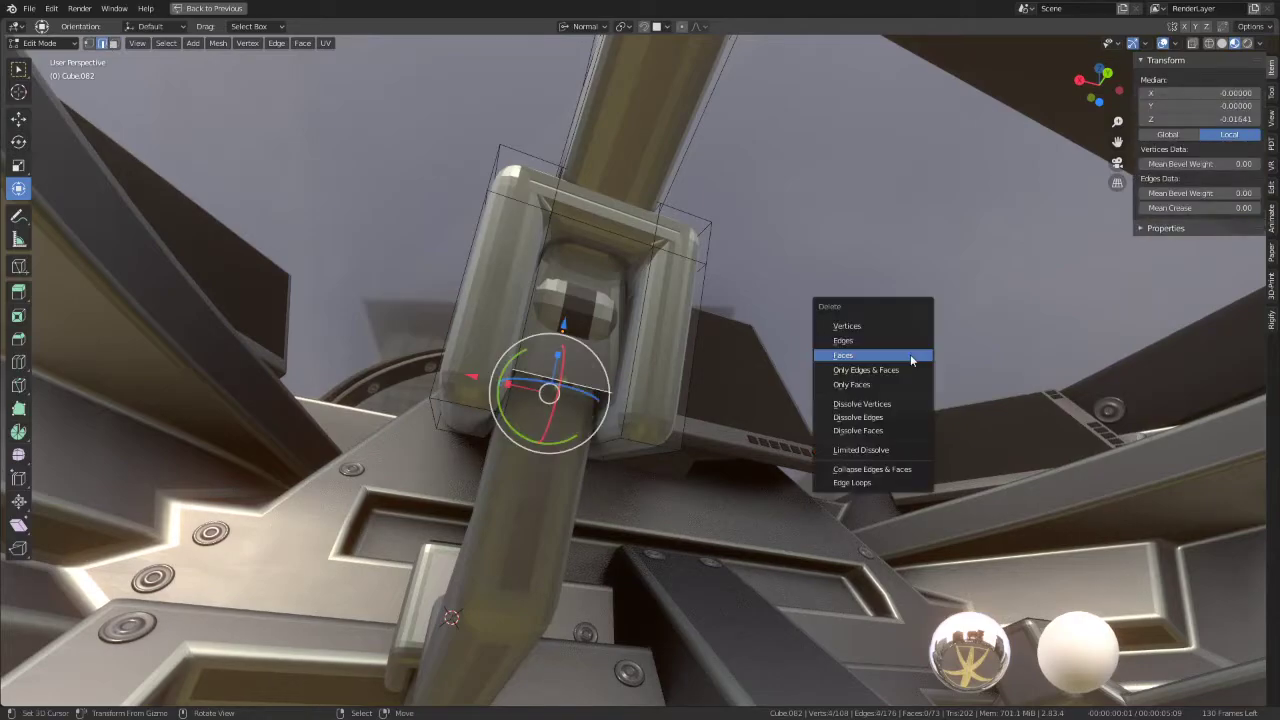
{"action": "left_click", "coordinate": [895, 338]}
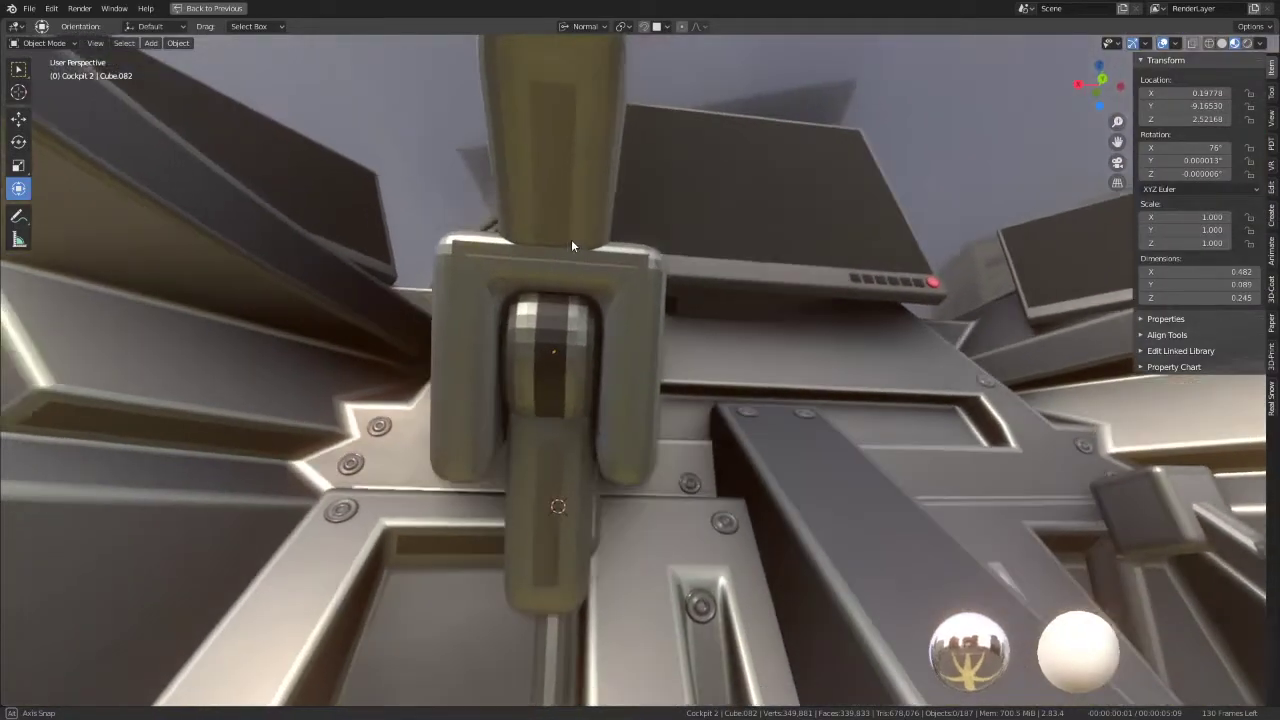
Step: Clear the rotation of the upper arm and both lower arm pieces with Alt+R
{"action": "mouse_move", "coordinate": [571, 239]}
{"action": "middle_mouse_down"}
{"action": "mouse_move", "coordinate": [848, 274]}
{"action": "mouse_move", "coordinate": [810, 284]}
{"action": "mouse_move", "coordinate": [723, 271]}
{"action": "mouse_move", "coordinate": [768, 247]}
{"action": "mouse_move", "coordinate": [733, 352]}
{"action": "mouse_move", "coordinate": [736, 342]}
{"action": "mouse_move", "coordinate": [658, 368]}
{"action": "mouse_move", "coordinate": [752, 421]}
{"action": "middle_mouse_up"}
{"action": "left_click", "coordinate": [755, 352]}
{"action": "left_click", "coordinate": [852, 374]}
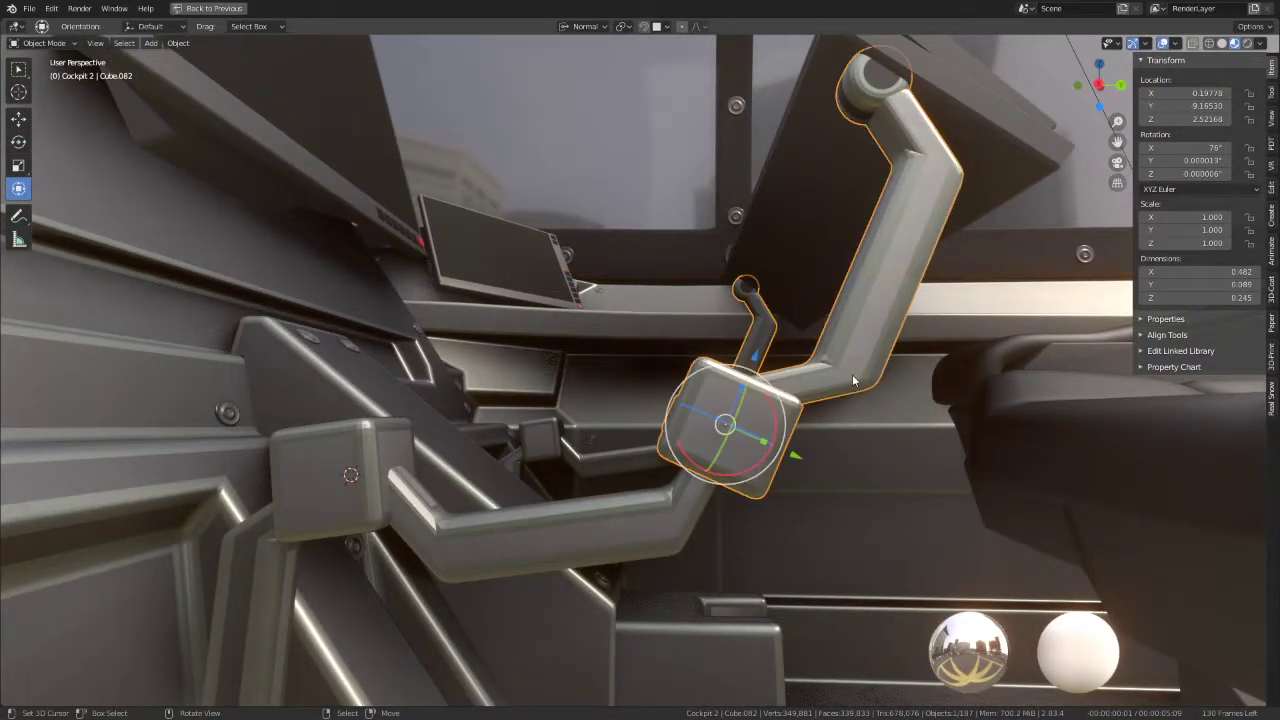
{"action": "key", "text": "alt+r"}
{"action": "mouse_move", "coordinate": [910, 371]}
{"action": "middle_mouse_down"}
{"action": "mouse_move", "coordinate": [938, 389]}
{"action": "mouse_move", "coordinate": [539, 510]}
{"action": "mouse_move", "coordinate": [431, 500]}
{"action": "mouse_move", "coordinate": [404, 413]}
{"action": "mouse_move", "coordinate": [610, 437]}
{"action": "middle_mouse_up"}
{"action": "left_click", "coordinate": [539, 510]}
{"action": "key", "text": "alt+r"}
{"action": "left_click", "coordinate": [383, 510]}
{"action": "key", "text": "alt+r"}
Step: Isolate the arm pieces in Local View from Right Ortho, then select the middle piece
{"action": "left_click", "coordinate": [545, 310]}
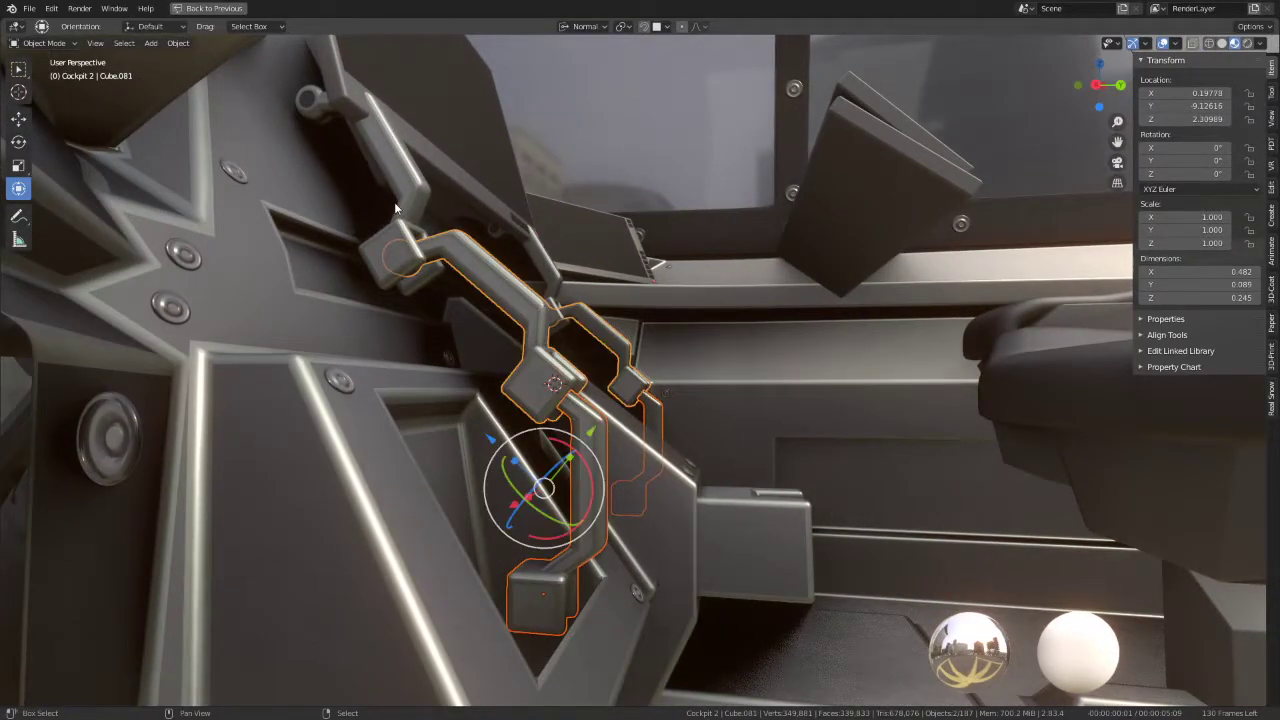
{"action": "left_click", "coordinate": [395, 207], "text": "shift"}
{"action": "key", "text": "KP_Divide"}
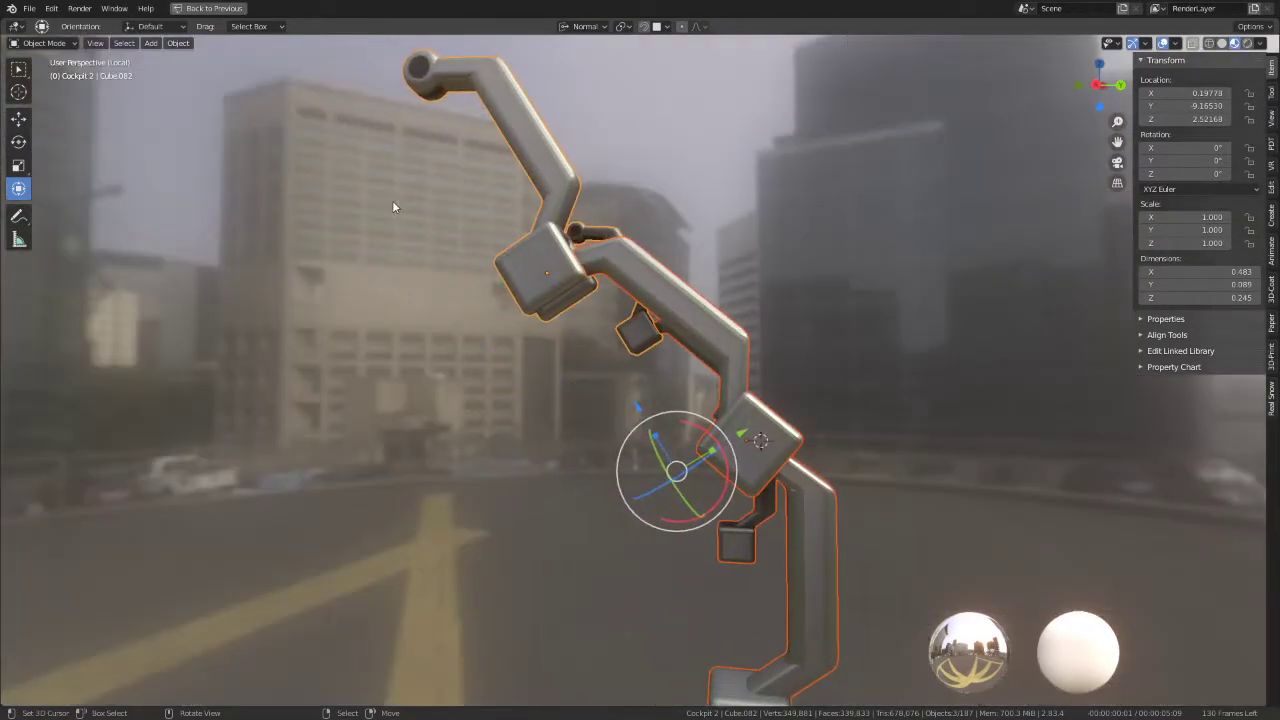
{"action": "key", "text": "KP_3"}
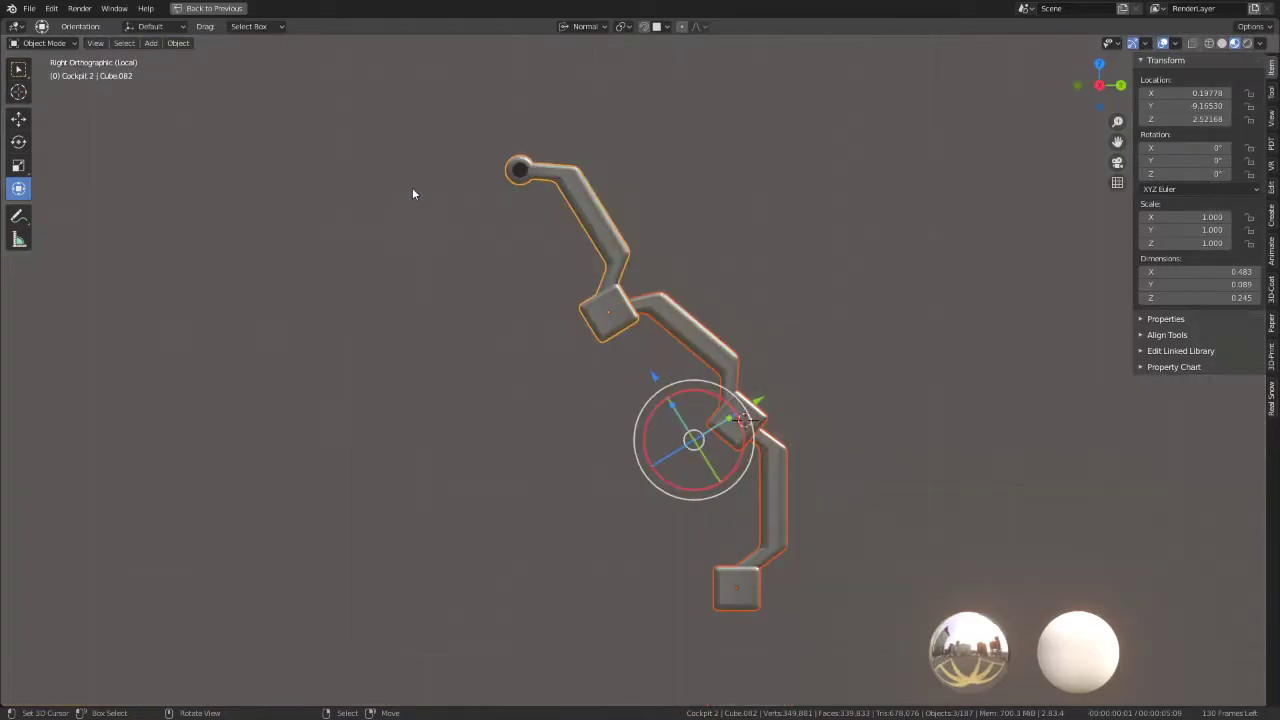
{"action": "left_click", "coordinate": [678, 330]}
Step: Linked-duplicate the middle arm as Cube.083 to the left, then clear its rotation and parent
{"action": "key", "text": "alt+d"}
{"action": "left_click", "coordinate": [534, 456]}
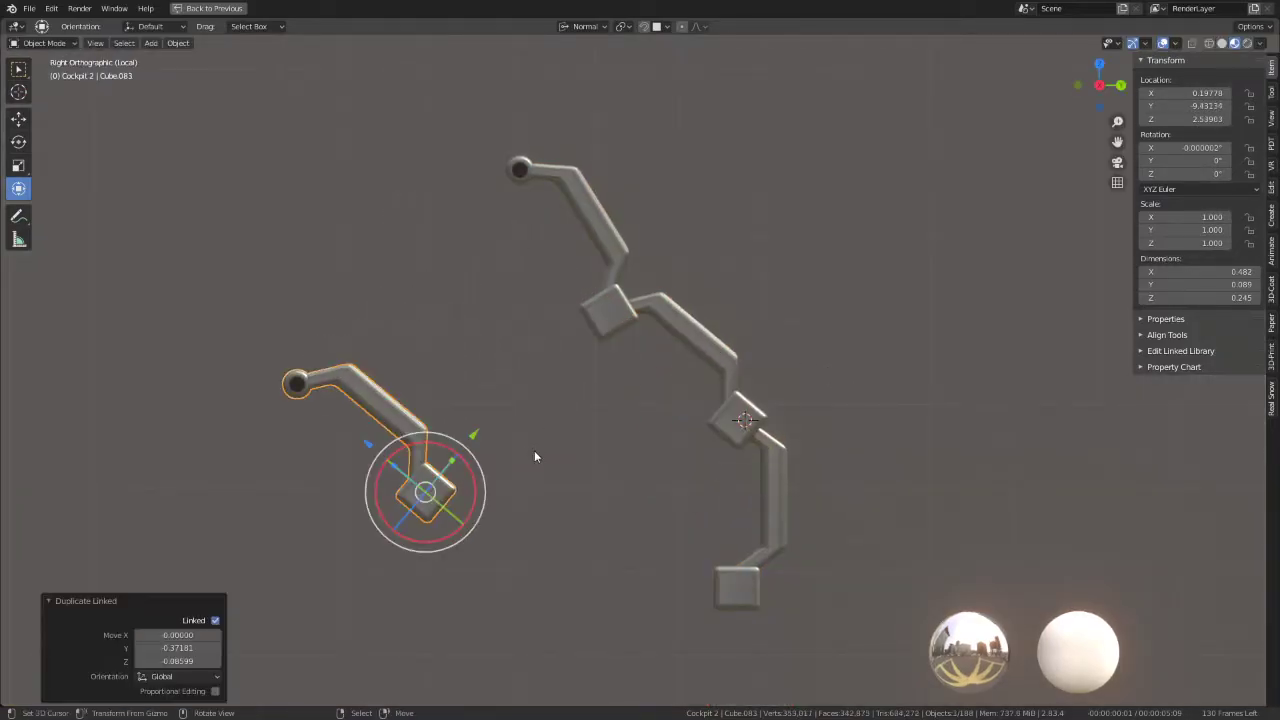
{"action": "key", "text": "alt+r"}
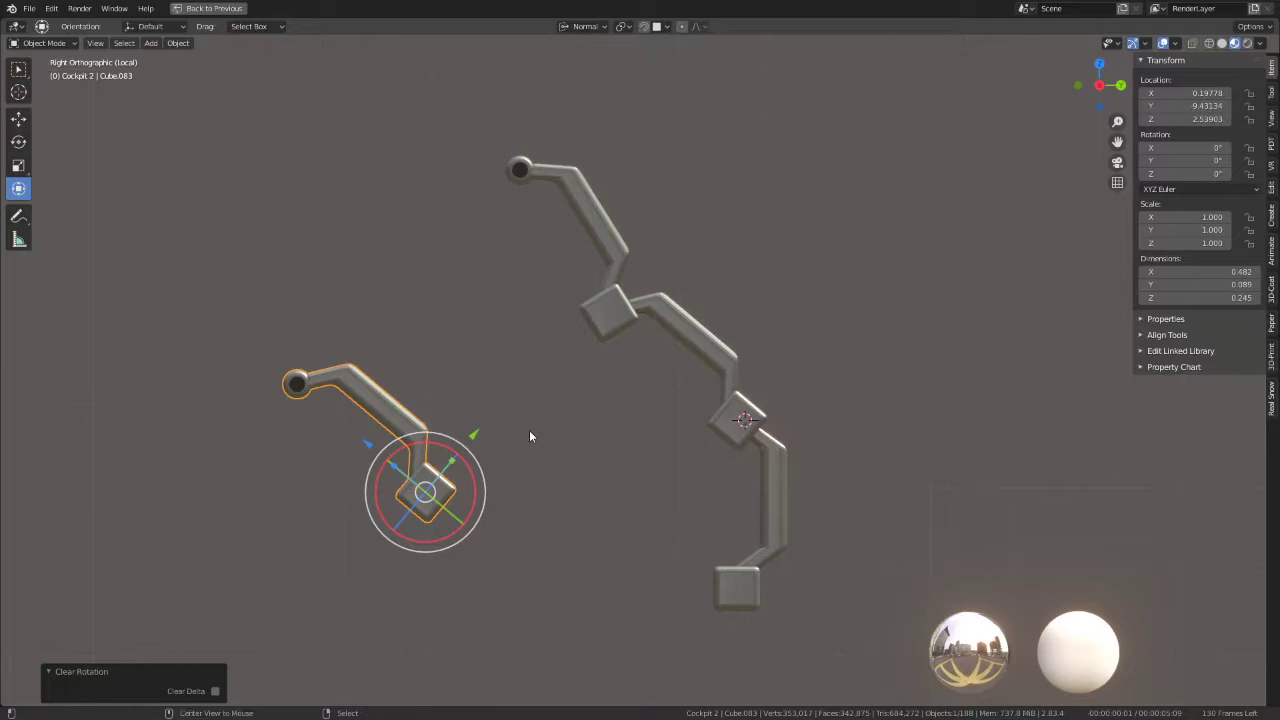
{"action": "key", "text": "alt+p"}
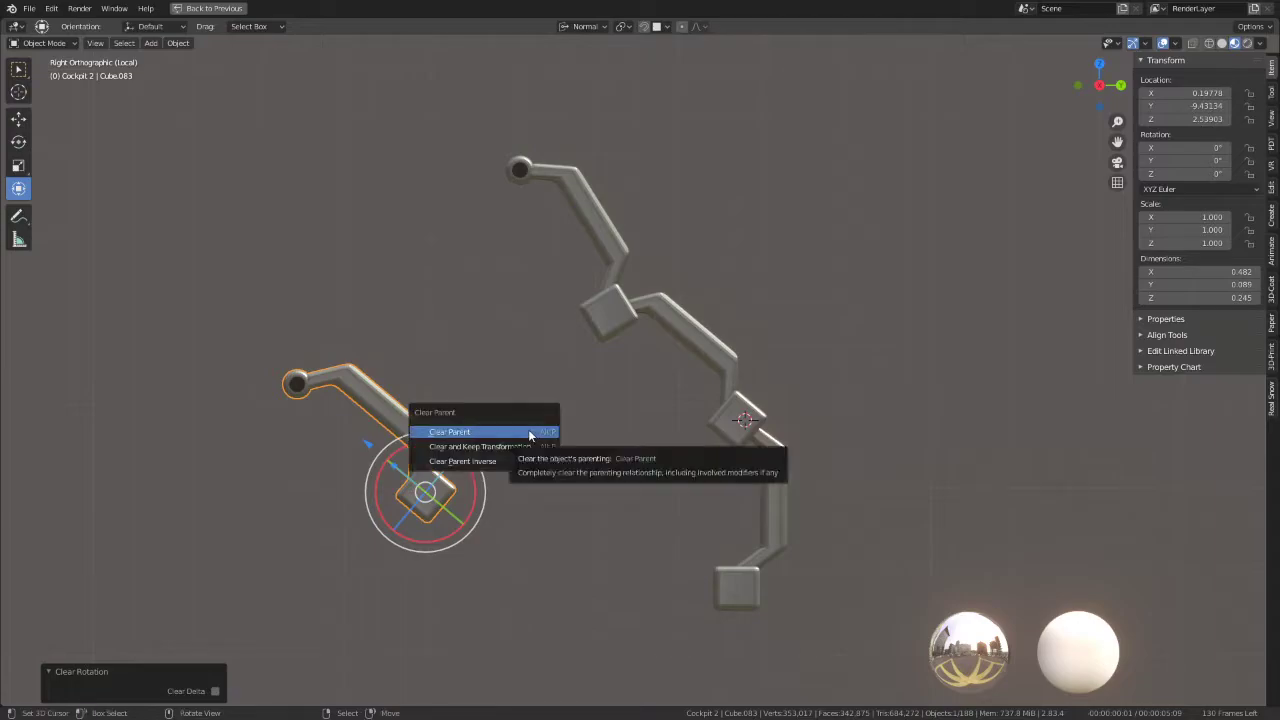
{"action": "left_click", "coordinate": [524, 446]}
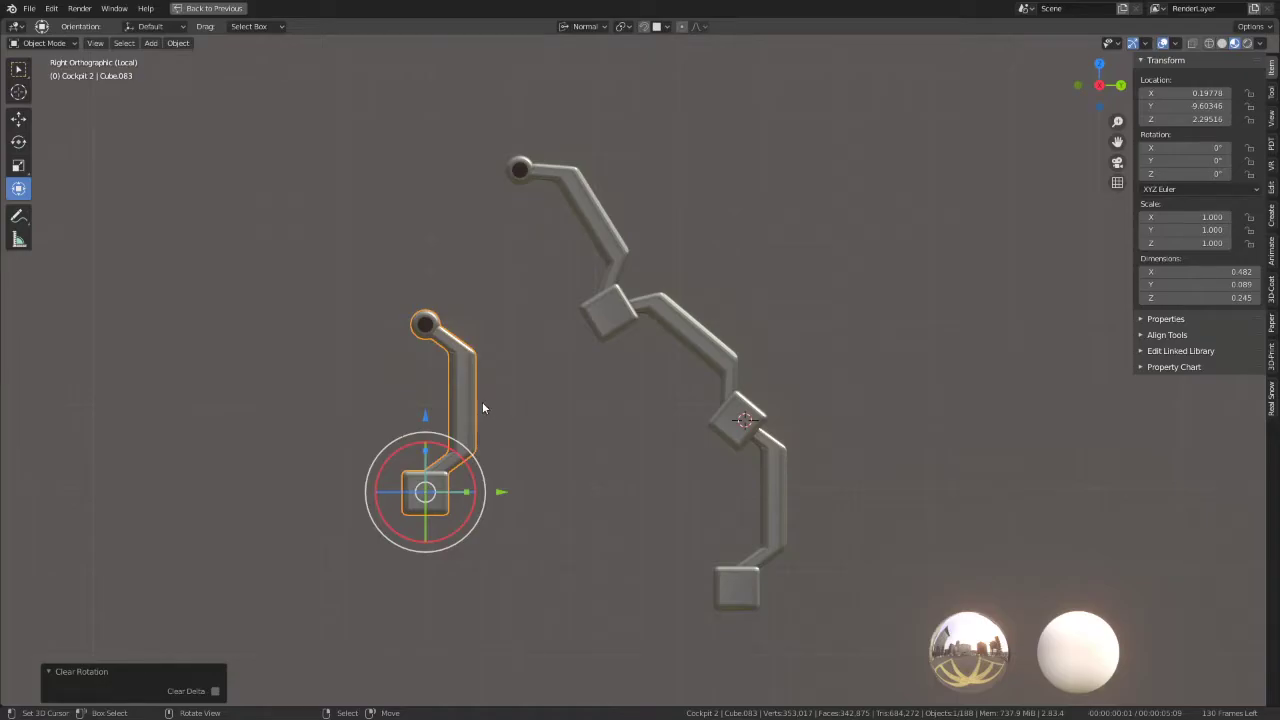
{"action": "mouse_move", "coordinate": [669, 194]}
{"action": "middle_mouse_down"}
{"action": "mouse_move", "coordinate": [597, 336]}
{"action": "mouse_move", "coordinate": [557, 370]}
{"action": "middle_mouse_up"}
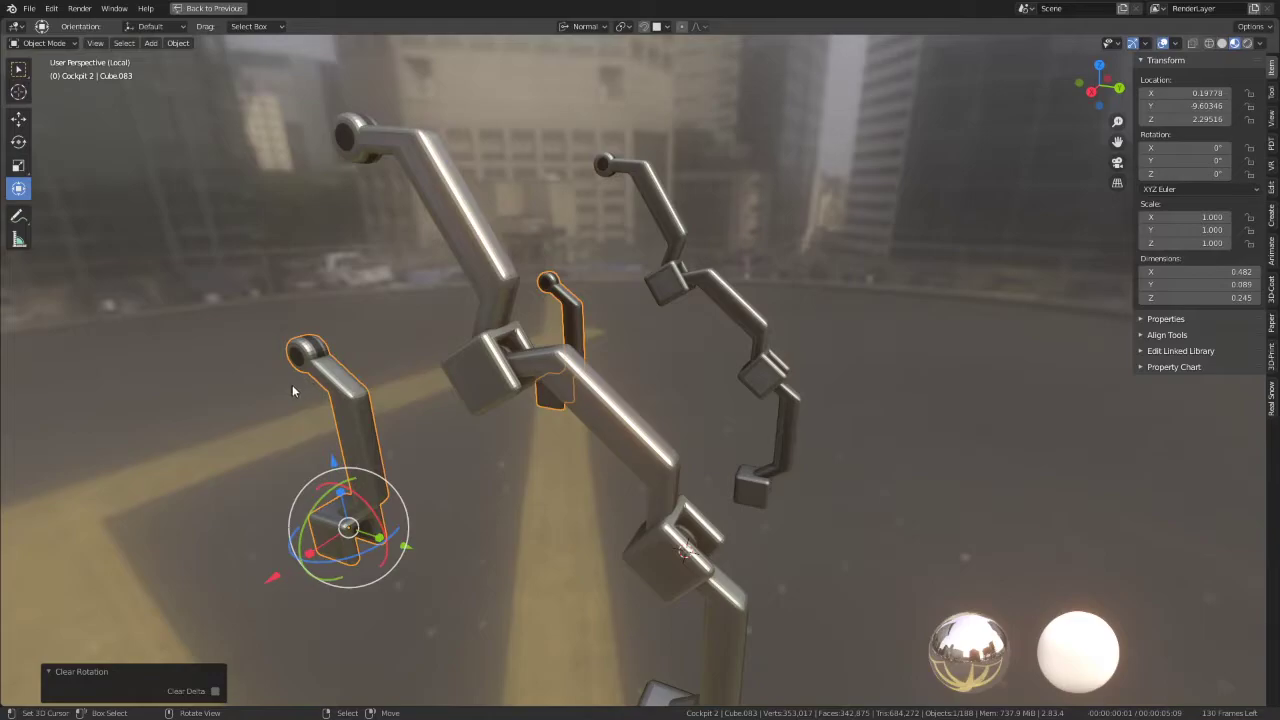
{"action": "left_click", "coordinate": [325, 383]}
Step: With Global orientation, raise the small lever's top face slightly along Z
{"action": "key", "text": "Tab"}
{"action": "left_click", "coordinate": [340, 370]}
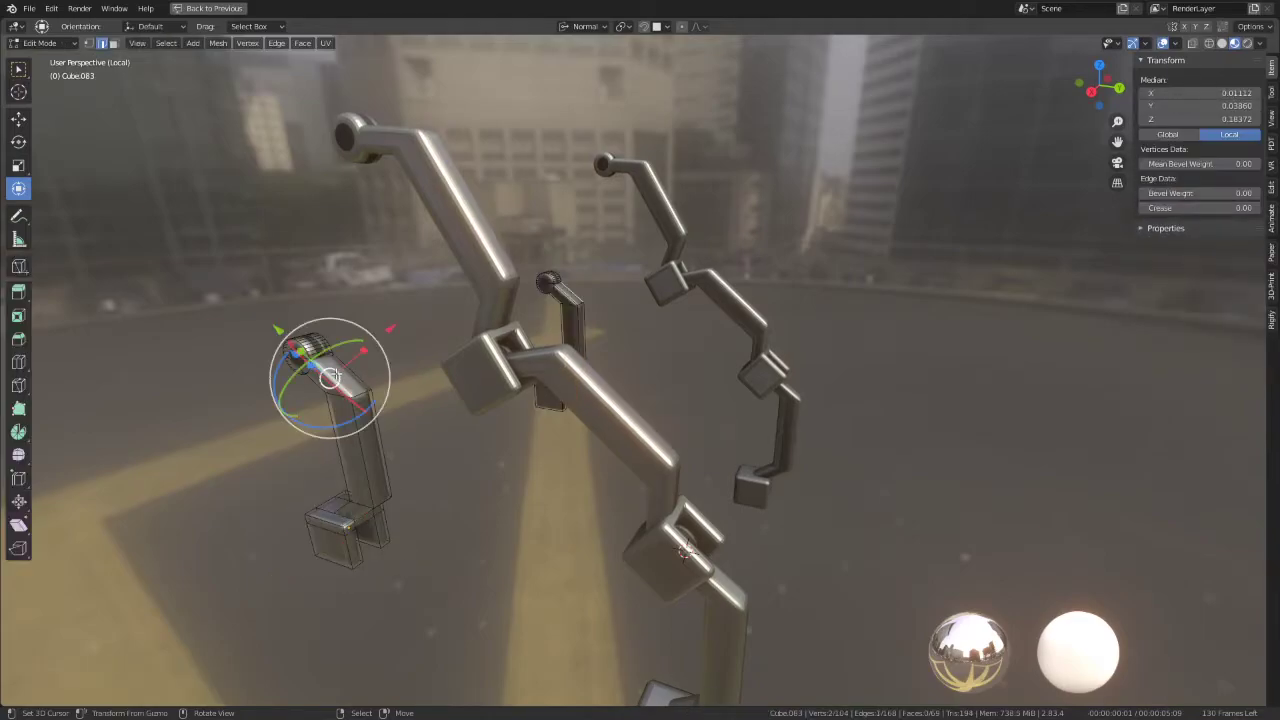
{"action": "left_click", "coordinate": [113, 43]}
{"action": "left_click", "coordinate": [386, 383]}
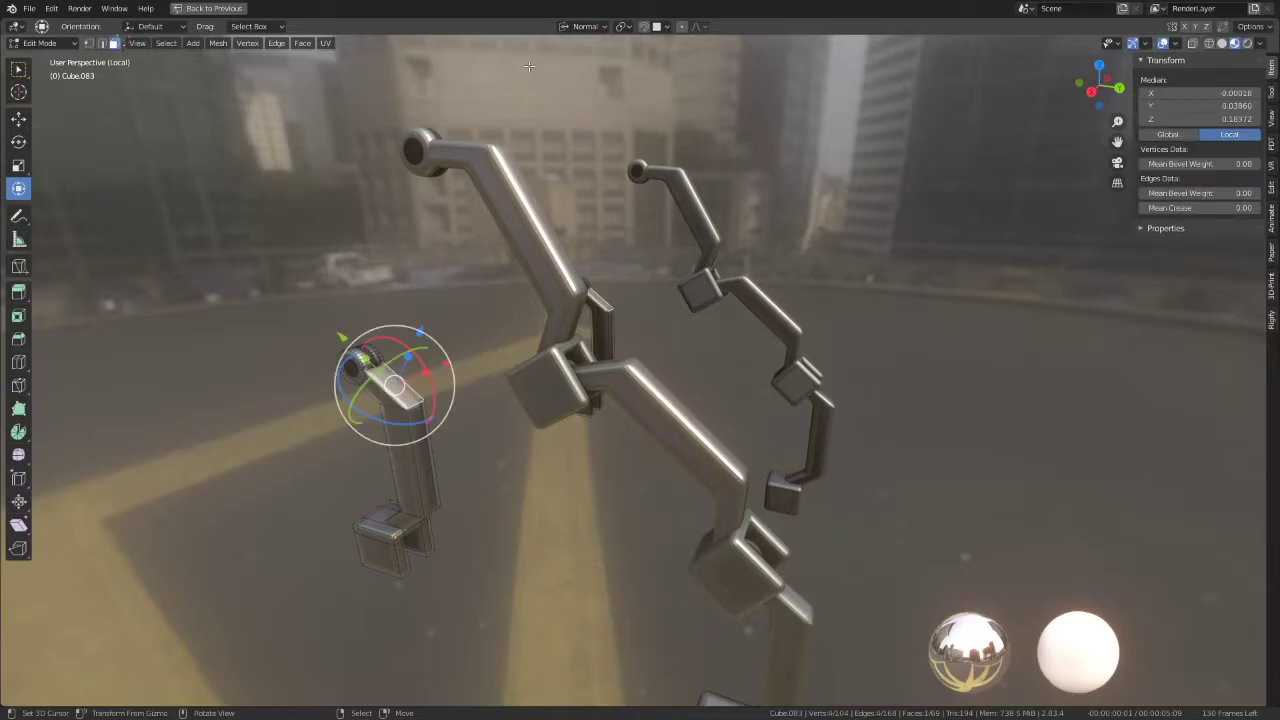
{"action": "left_click", "coordinate": [598, 31]}
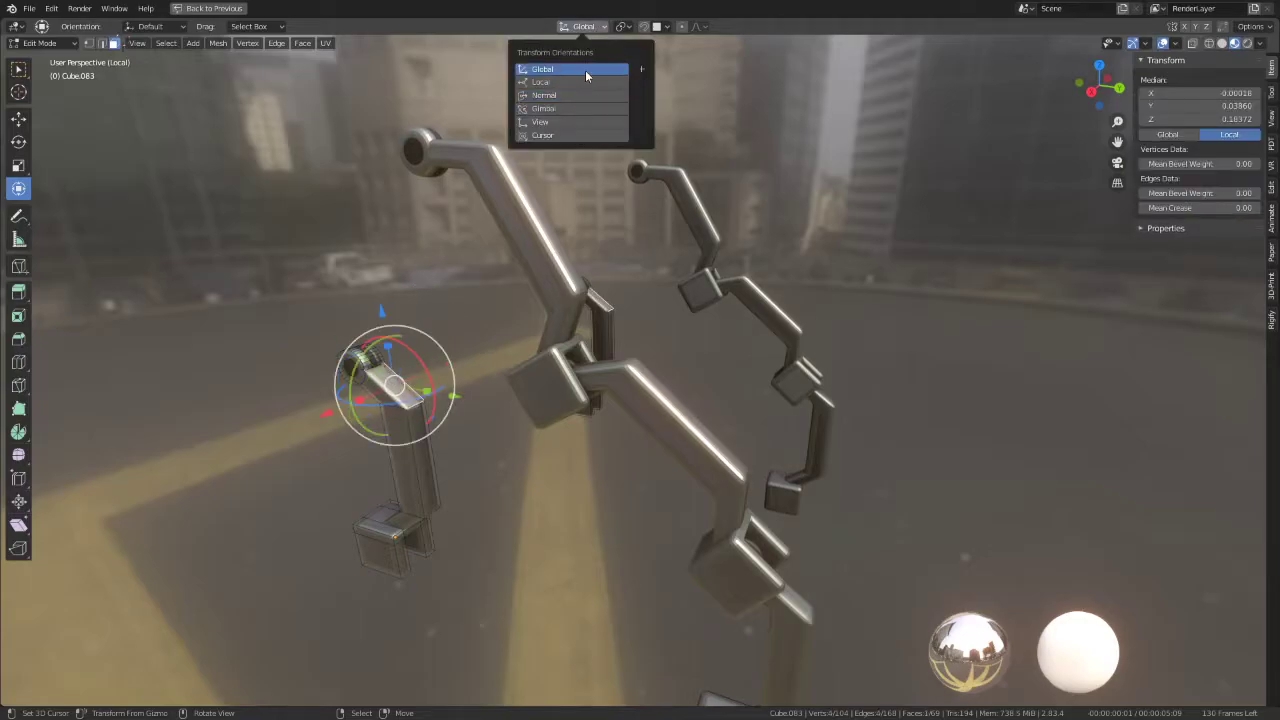
{"action": "left_click", "coordinate": [585, 68]}
{"action": "middle_click_drag", "start_coordinate": [280, 296], "coordinate": [360, 315]}
{"action": "scroll", "coordinate": [381, 323], "scroll_direction": "up", "scroll_amount": 3}
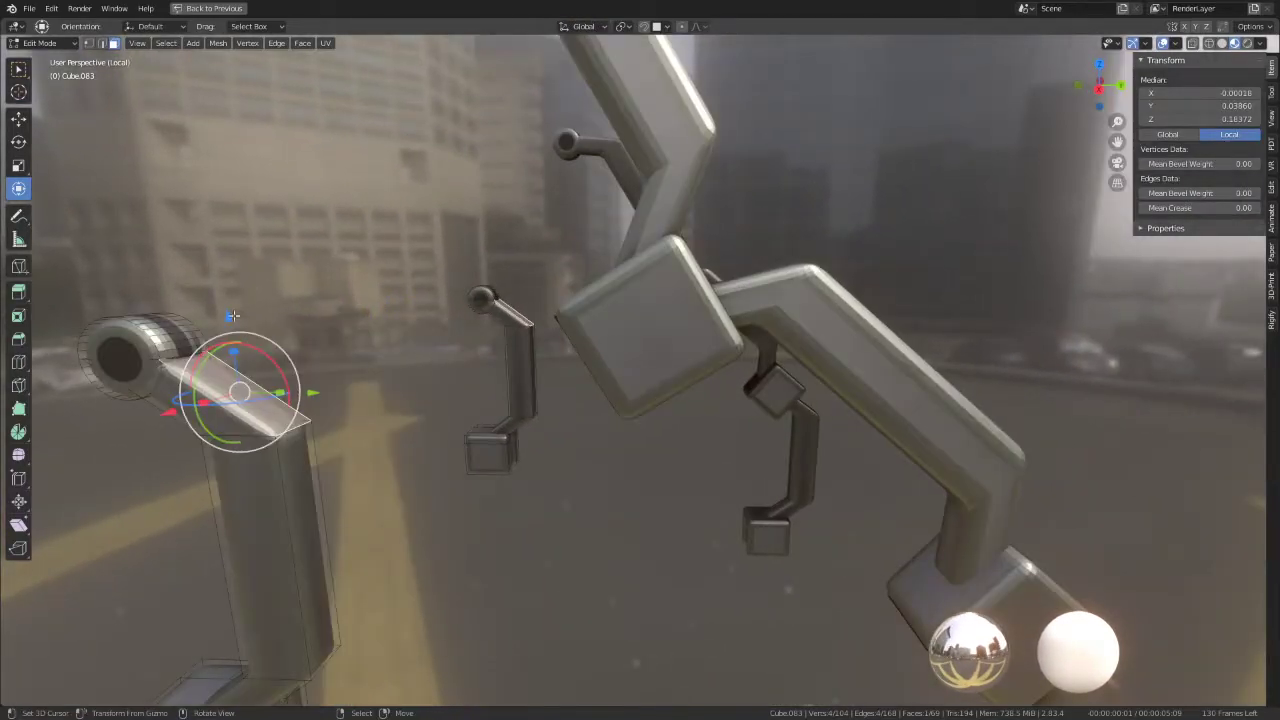
{"action": "left_click_drag", "start_coordinate": [232, 316], "coordinate": [214, 277]}
{"action": "middle_click_drag", "start_coordinate": [214, 277], "coordinate": [257, 266]}
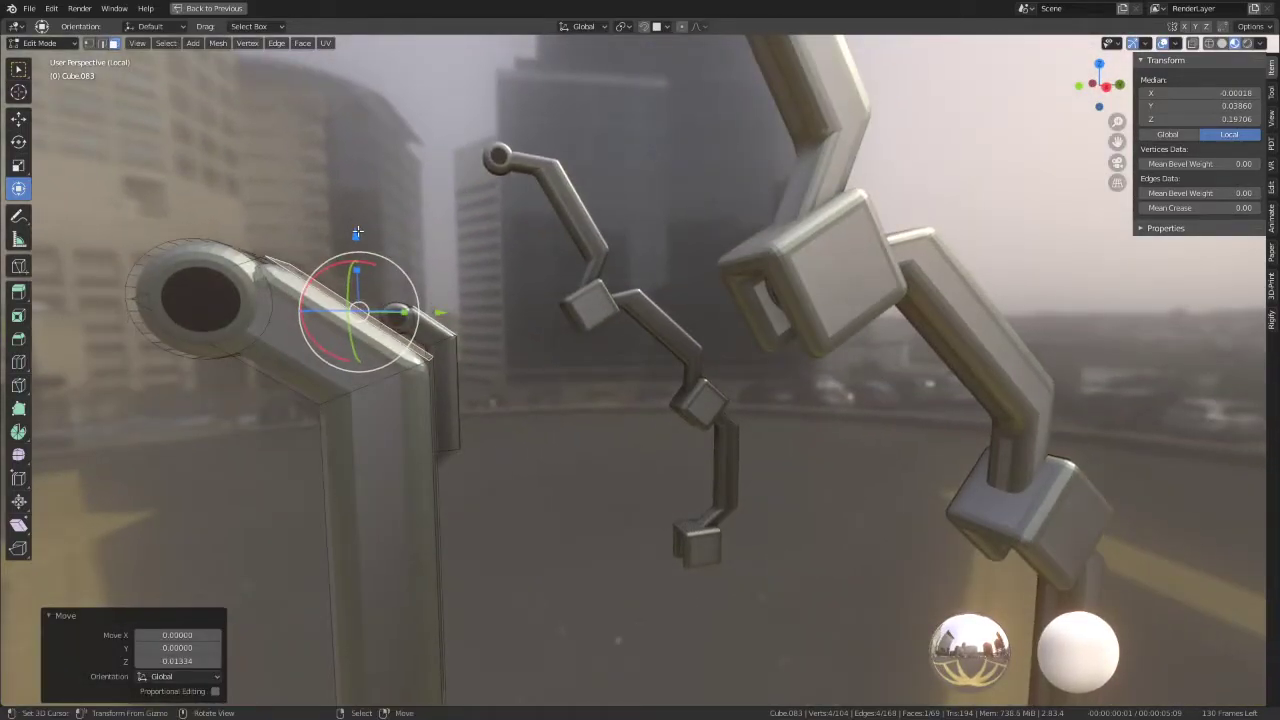
{"action": "left_click_drag", "start_coordinate": [357, 232], "coordinate": [357, 222]}
{"action": "mouse_move", "coordinate": [357, 222]}
{"action": "middle_mouse_down"}
{"action": "mouse_move", "coordinate": [482, 253]}
{"action": "mouse_move", "coordinate": [605, 357]}
{"action": "mouse_move", "coordinate": [530, 326]}
{"action": "middle_mouse_up"}
Step: Slide an edge of the lever's joint block along Y
{"action": "key", "text": "Tab"}
{"action": "key", "text": "Tab"}
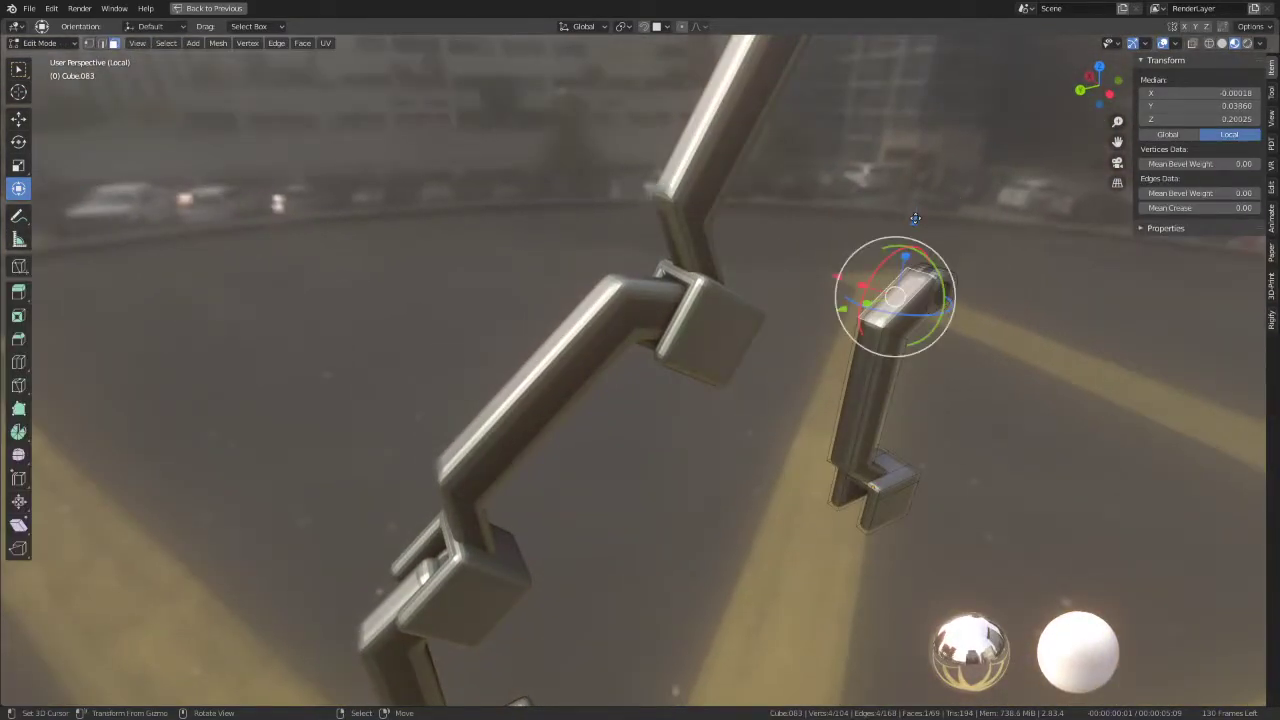
{"action": "key", "text": "Tab"}
{"action": "mouse_move", "coordinate": [527, 412]}
{"action": "middle_mouse_down"}
{"action": "mouse_move", "coordinate": [572, 388]}
{"action": "mouse_move", "coordinate": [521, 383]}
{"action": "mouse_move", "coordinate": [617, 417]}
{"action": "mouse_move", "coordinate": [502, 415]}
{"action": "mouse_move", "coordinate": [777, 494]}
{"action": "mouse_move", "coordinate": [694, 489]}
{"action": "mouse_move", "coordinate": [486, 317]}
{"action": "mouse_move", "coordinate": [465, 392]}
{"action": "mouse_move", "coordinate": [580, 413]}
{"action": "middle_mouse_up"}
{"action": "key", "text": "KP_Divide"}
{"action": "key", "text": "Tab"}
{"action": "middle_click_drag", "start_coordinate": [657, 406], "coordinate": [647, 397]}
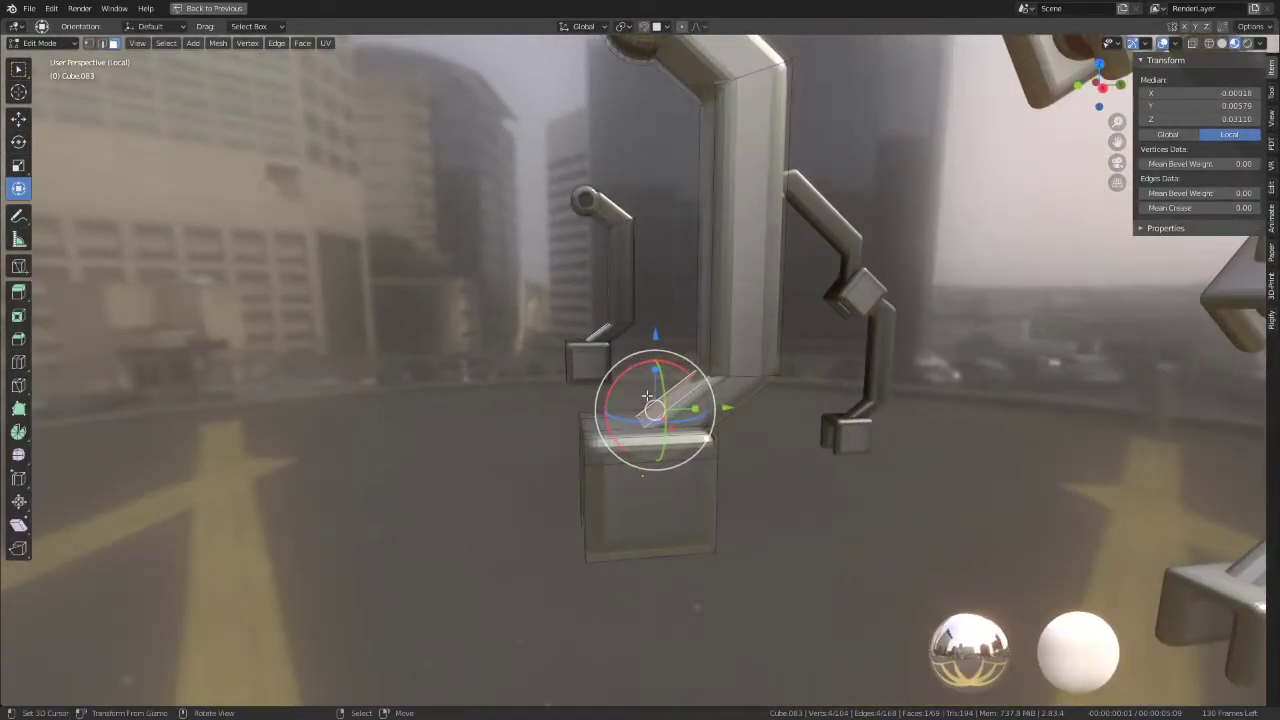
{"action": "left_click_drag", "start_coordinate": [728, 406], "coordinate": [709, 405]}
{"action": "middle_click_drag", "start_coordinate": [687, 362], "coordinate": [247, 219]}
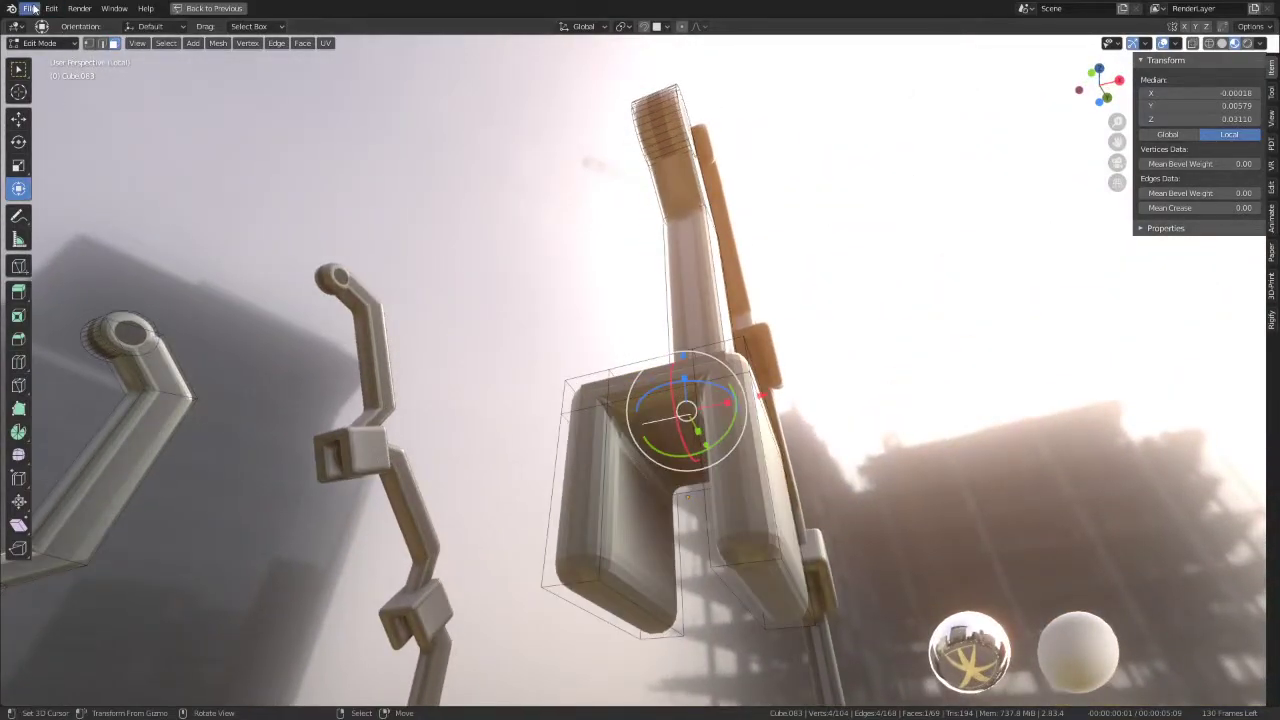
Step: Shift the selected joint geometry of the small arm along Y
{"action": "middle_click_drag", "start_coordinate": [400, 200], "coordinate": [431, 262]}
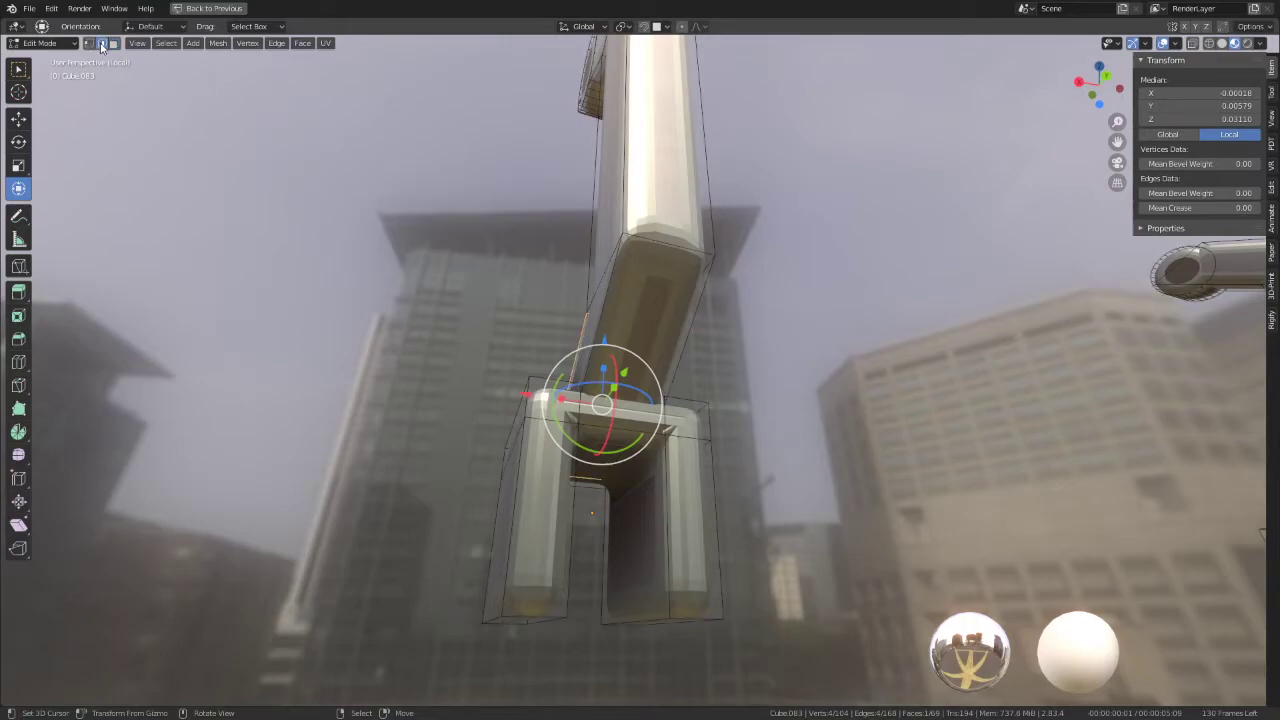
{"action": "middle_click_drag", "start_coordinate": [620, 443], "coordinate": [630, 337]}
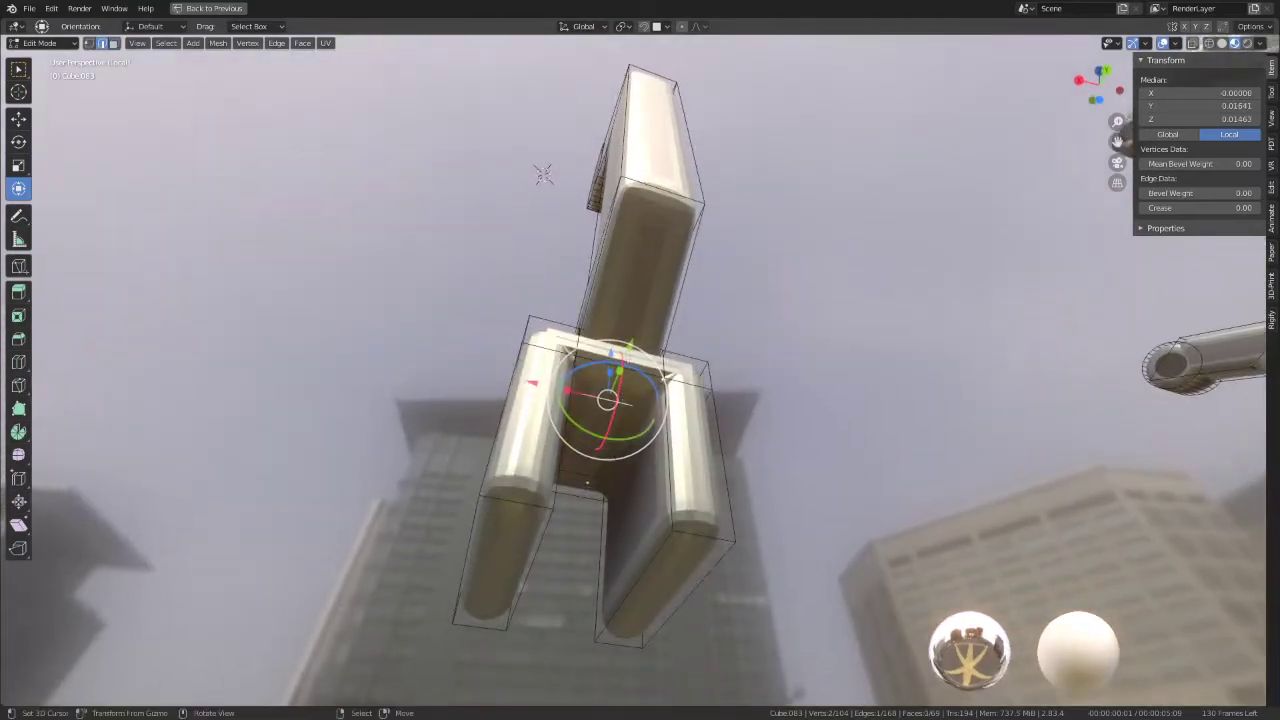
{"action": "left_click_drag", "start_coordinate": [630, 337], "coordinate": [630, 337]}
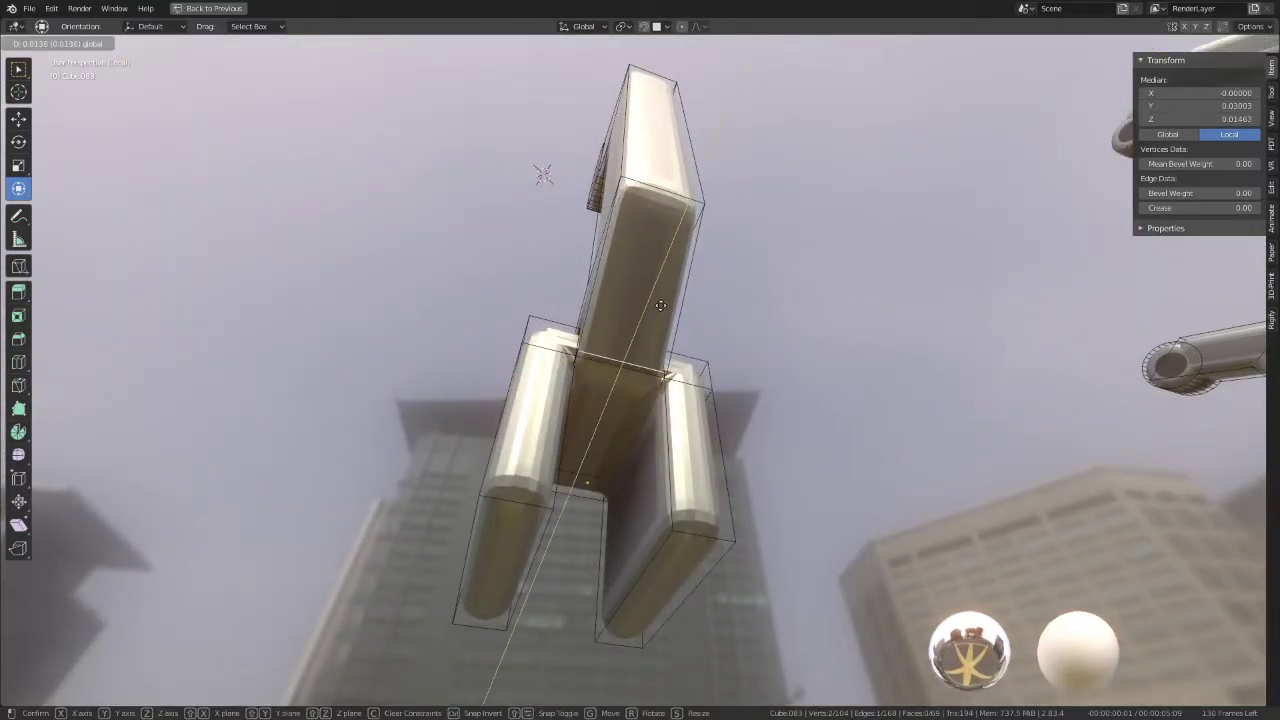
{"action": "left_click", "coordinate": [657, 305]}
{"action": "mouse_move", "coordinate": [657, 305]}
{"action": "middle_mouse_down"}
{"action": "mouse_move", "coordinate": [897, 310]}
{"action": "mouse_move", "coordinate": [761, 322]}
{"action": "mouse_move", "coordinate": [419, 485]}
{"action": "mouse_move", "coordinate": [448, 480]}
{"action": "middle_mouse_up"}
{"action": "scroll", "coordinate": [761, 322], "scroll_direction": "up", "scroll_amount": 3}
Step: Select the elbow edges, raise them along Z, then shift them along Y
{"action": "left_click", "coordinate": [419, 485]}
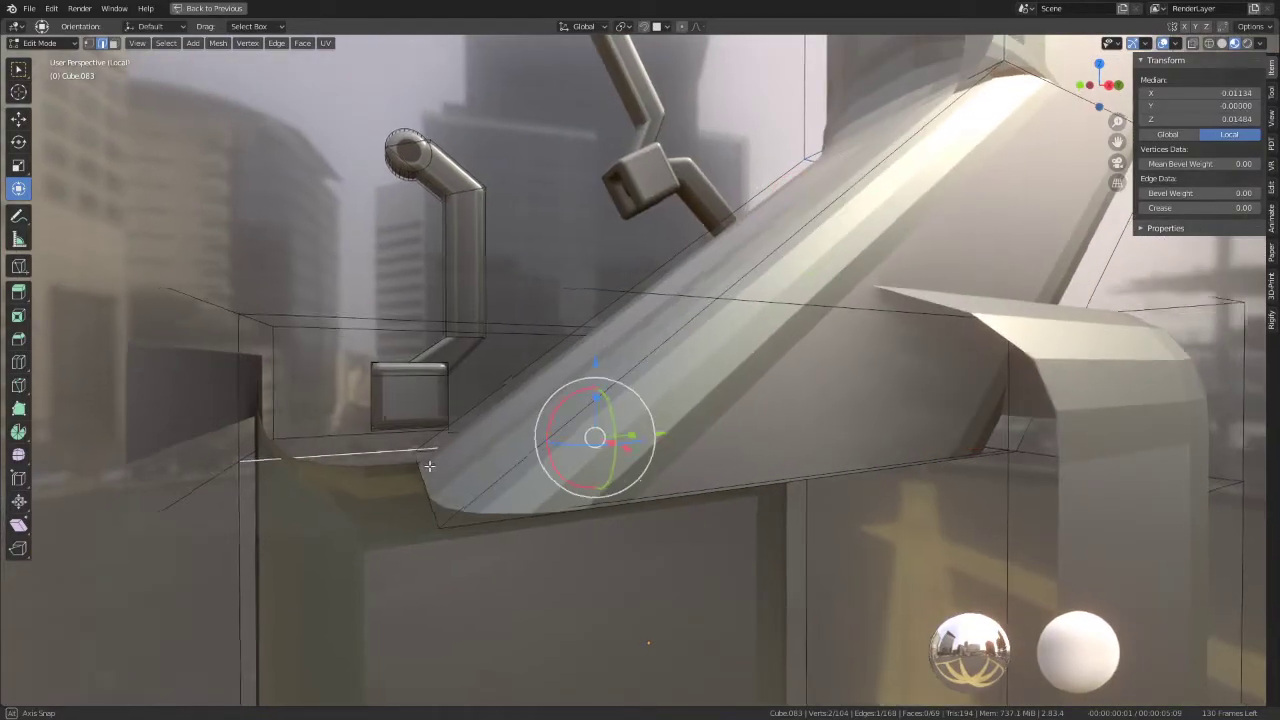
{"action": "left_click", "coordinate": [448, 480]}
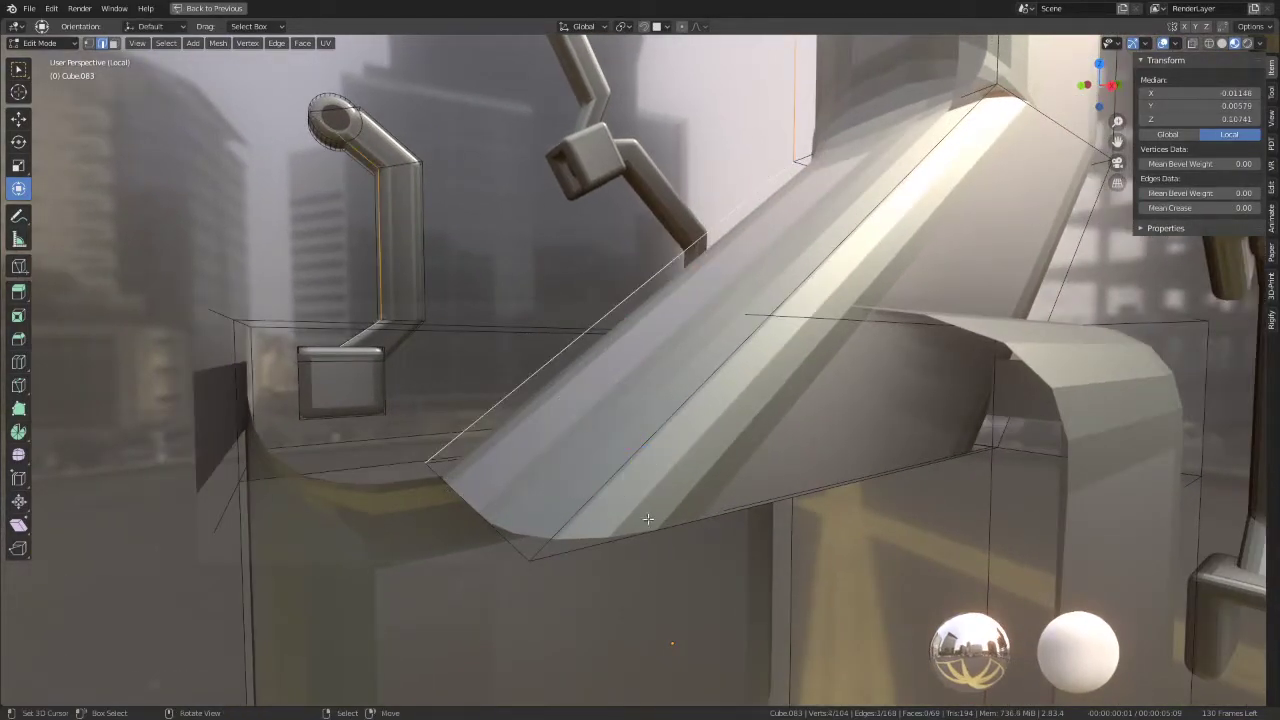
{"action": "middle_click_drag", "start_coordinate": [942, 430], "coordinate": [967, 433]}
{"action": "middle_click_drag", "start_coordinate": [1107, 433], "coordinate": [856, 458]}
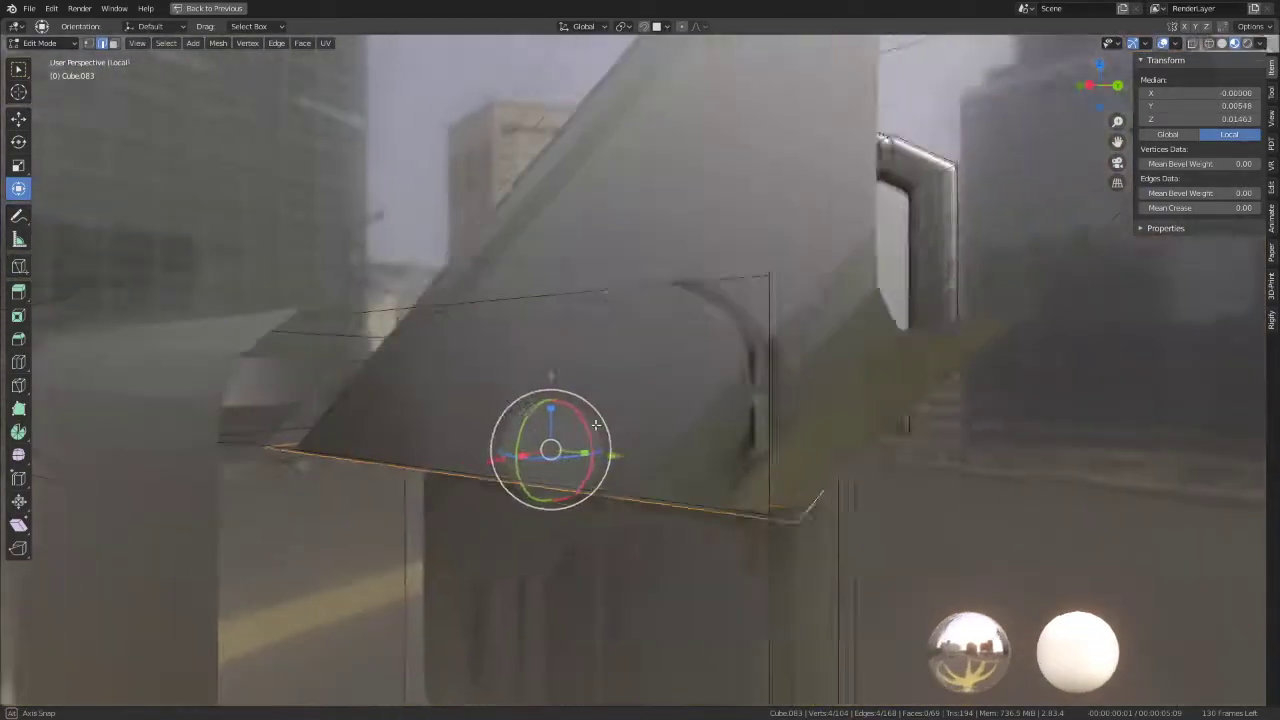
{"action": "middle_click_drag", "start_coordinate": [720, 478], "coordinate": [695, 393]}
{"action": "key", "text": "g"}
{"action": "key", "text": "z"}
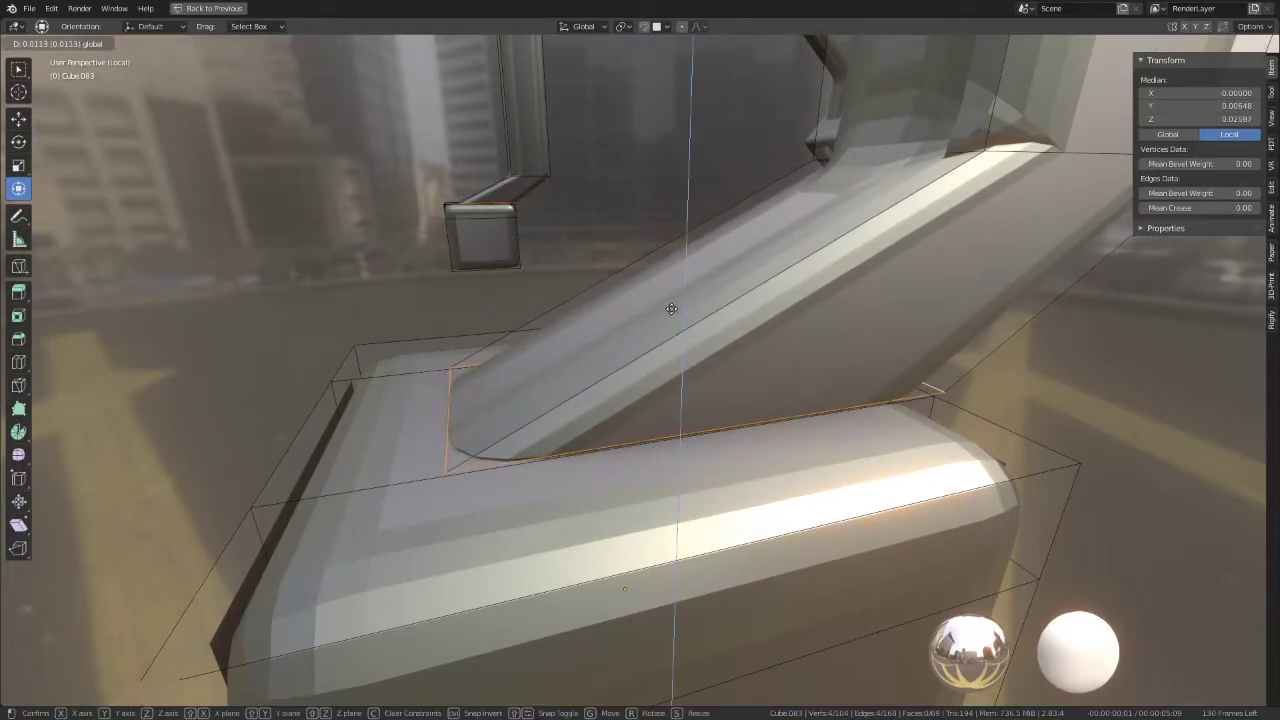
{"action": "left_click", "coordinate": [673, 311]}
{"action": "key", "text": "g"}
{"action": "key", "text": "y"}
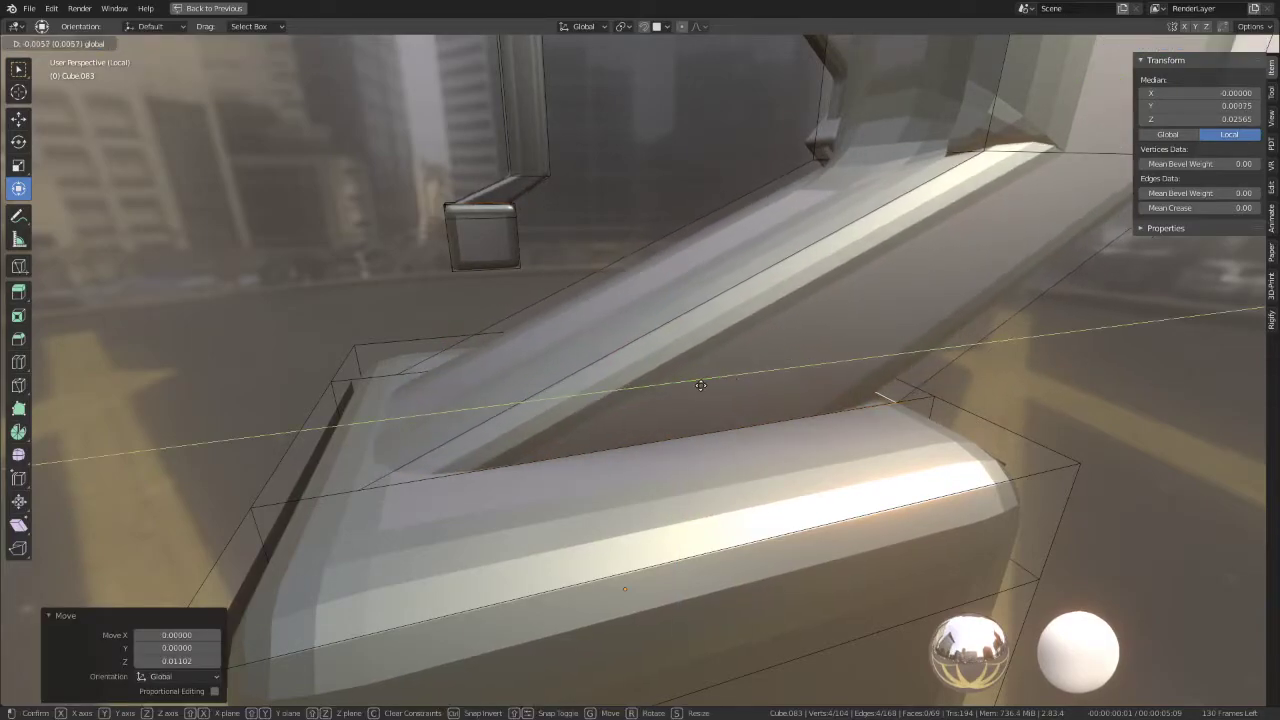
{"action": "left_click", "coordinate": [695, 386]}
Step: Lower a single edge of the arm along Z
{"action": "scroll", "coordinate": [695, 386], "scroll_direction": "down", "scroll_amount": 5}
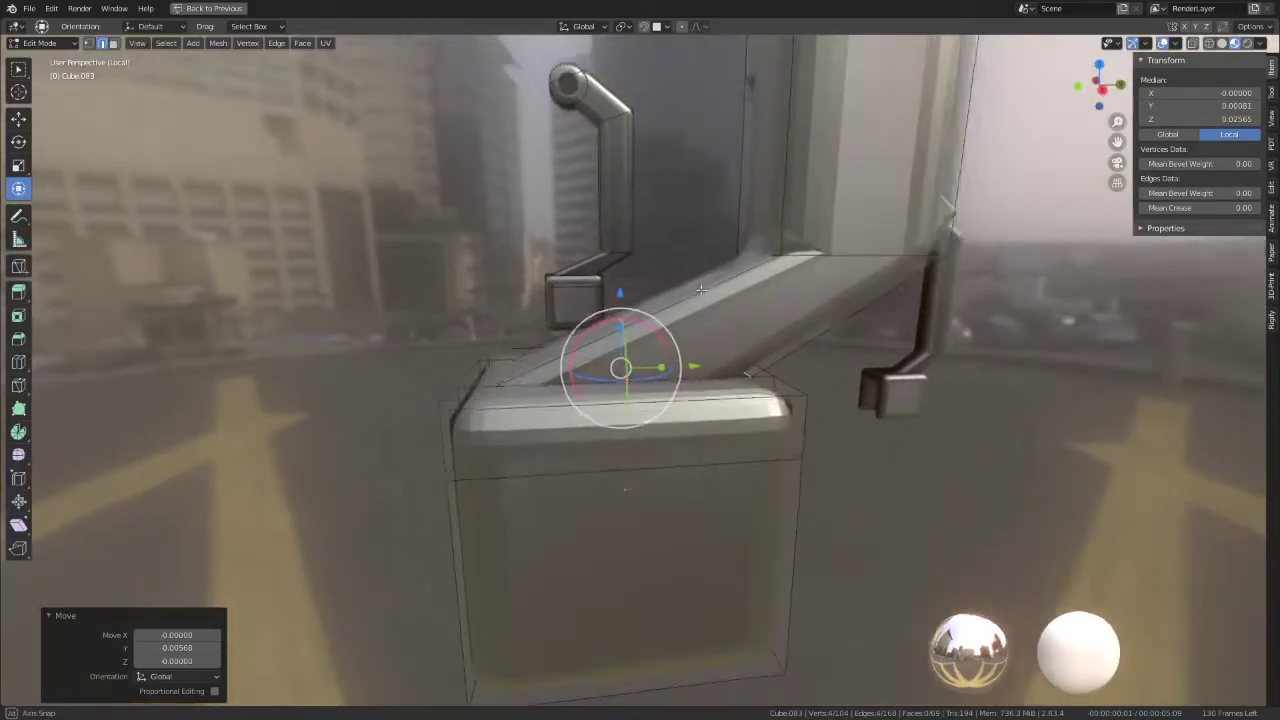
{"action": "mouse_move", "coordinate": [695, 386]}
{"action": "middle_mouse_down"}
{"action": "mouse_move", "coordinate": [719, 185]}
{"action": "mouse_move", "coordinate": [727, 346]}
{"action": "middle_mouse_up"}
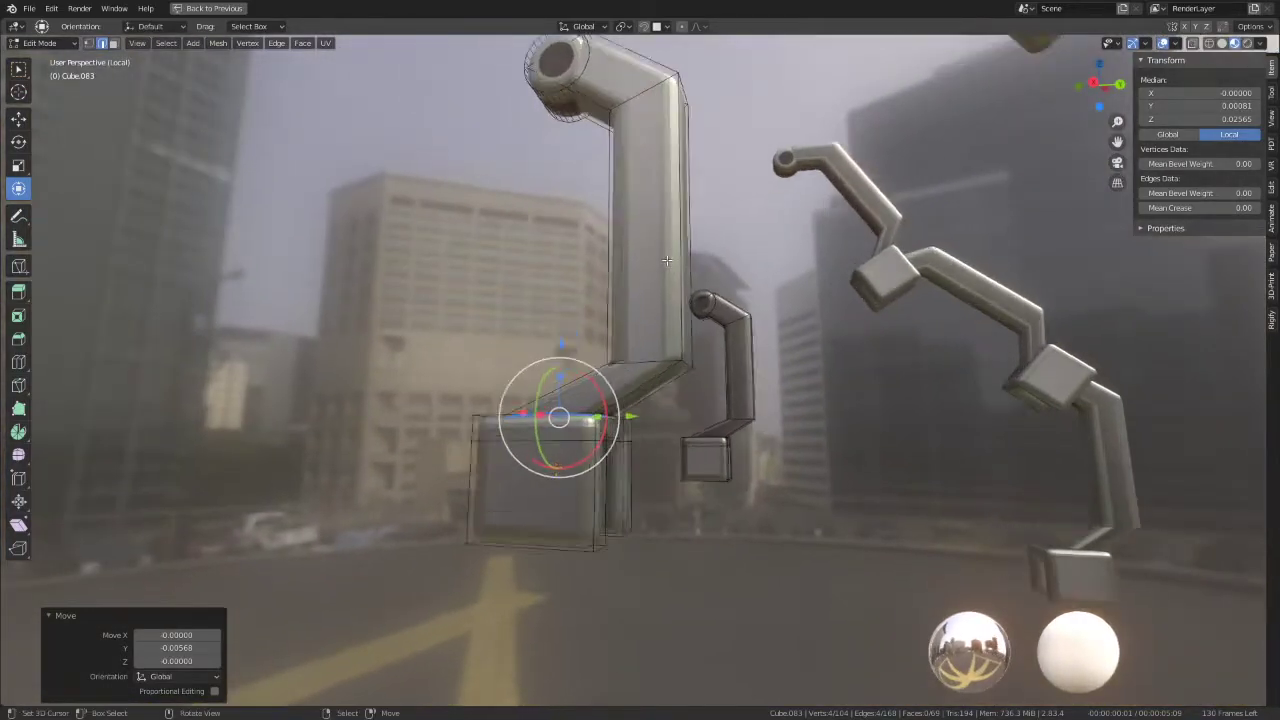
{"action": "scroll", "coordinate": [727, 346], "scroll_direction": "up", "scroll_amount": 4}
{"action": "left_click", "coordinate": [727, 346]}
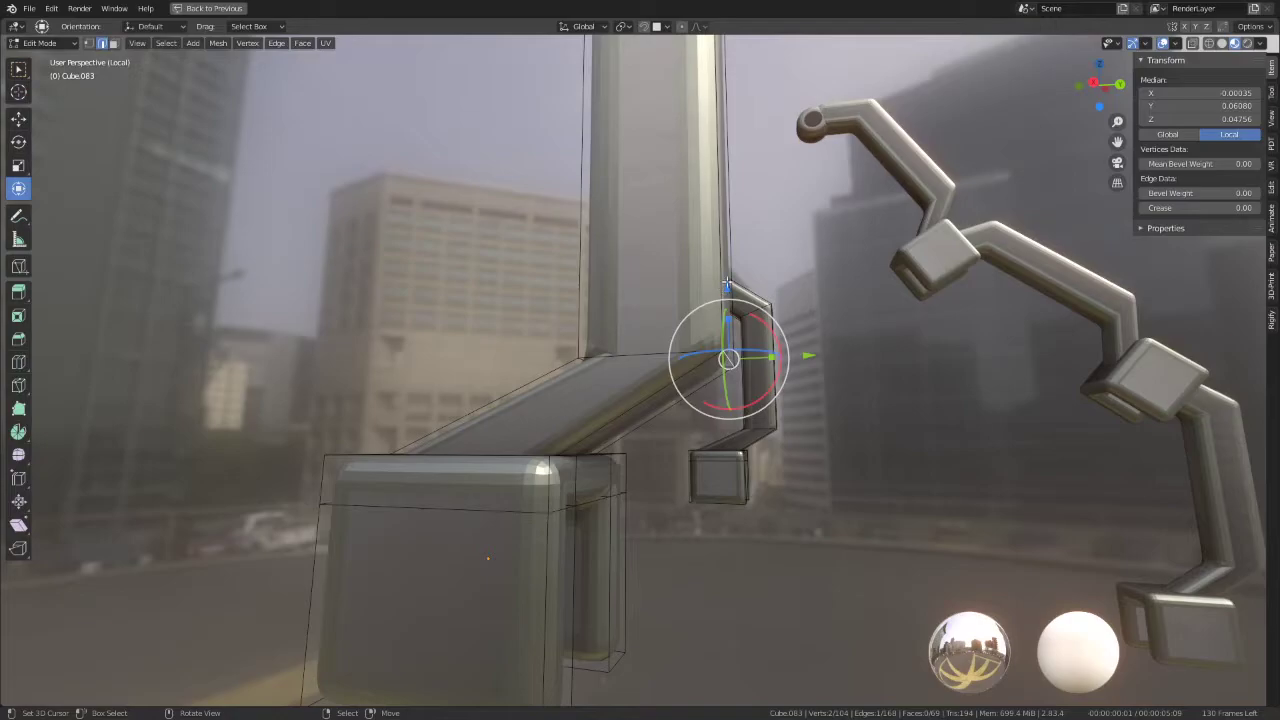
{"action": "key", "text": "g"}
{"action": "key", "text": "z"}
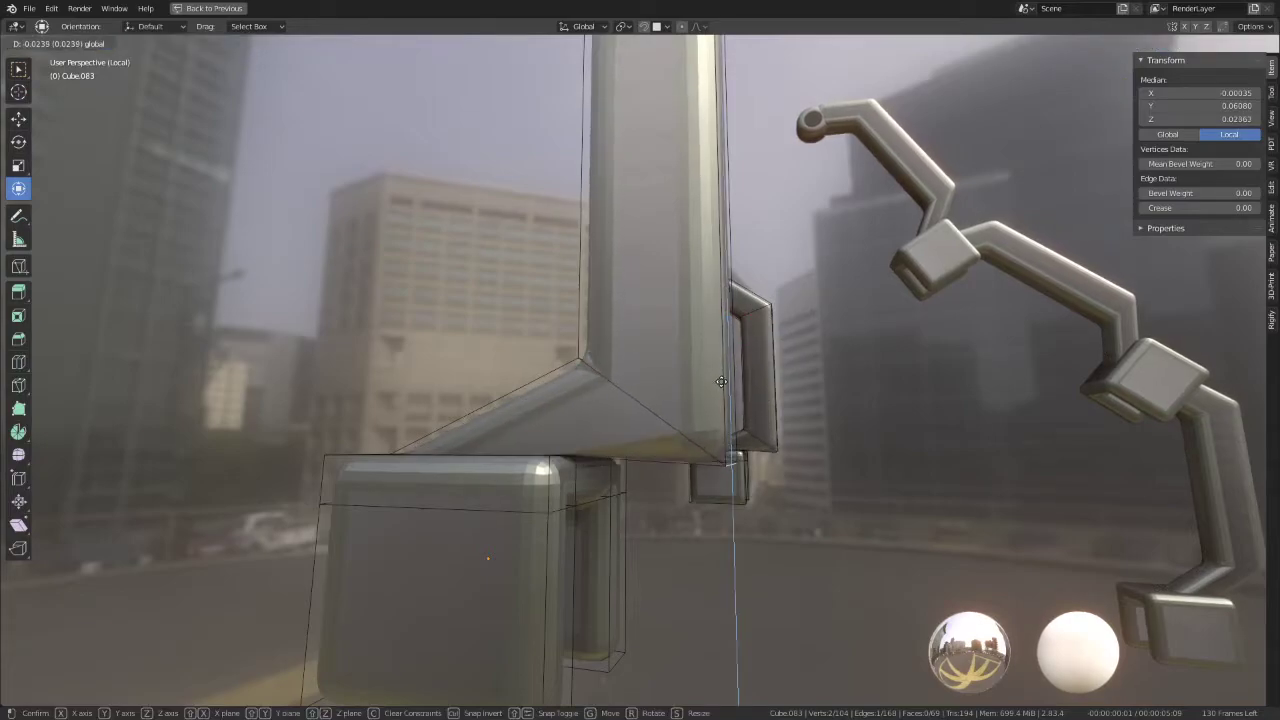
{"action": "left_click", "coordinate": [721, 376]}
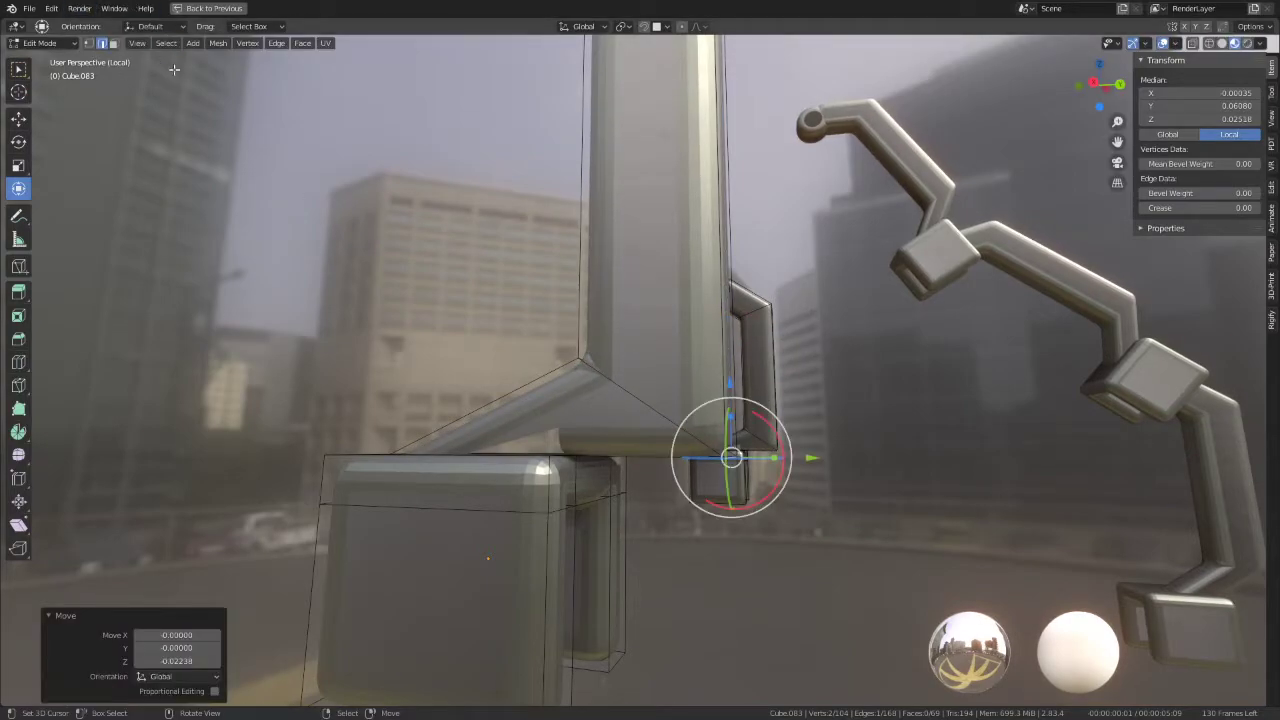
Step: Flatten the joint's end face with S Z 0 and lower it along Z
{"action": "key", "text": "alt+a"}
{"action": "mouse_move", "coordinate": [857, 517]}
{"action": "middle_mouse_down"}
{"action": "mouse_move", "coordinate": [694, 450]}
{"action": "mouse_move", "coordinate": [651, 449]}
{"action": "middle_mouse_up"}
{"action": "left_click", "coordinate": [651, 449]}
{"action": "key", "text": "s"}
{"action": "key", "text": "z"}
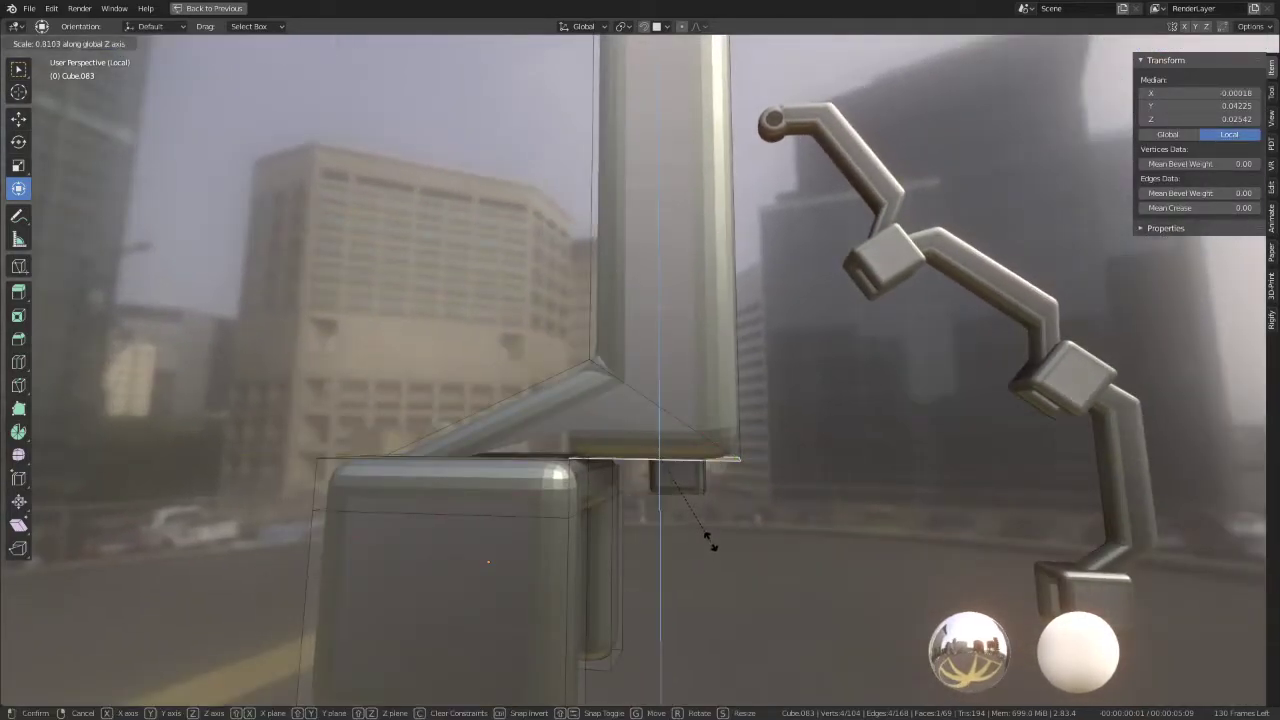
{"action": "key", "text": "0"}
{"action": "key", "text": "Return"}
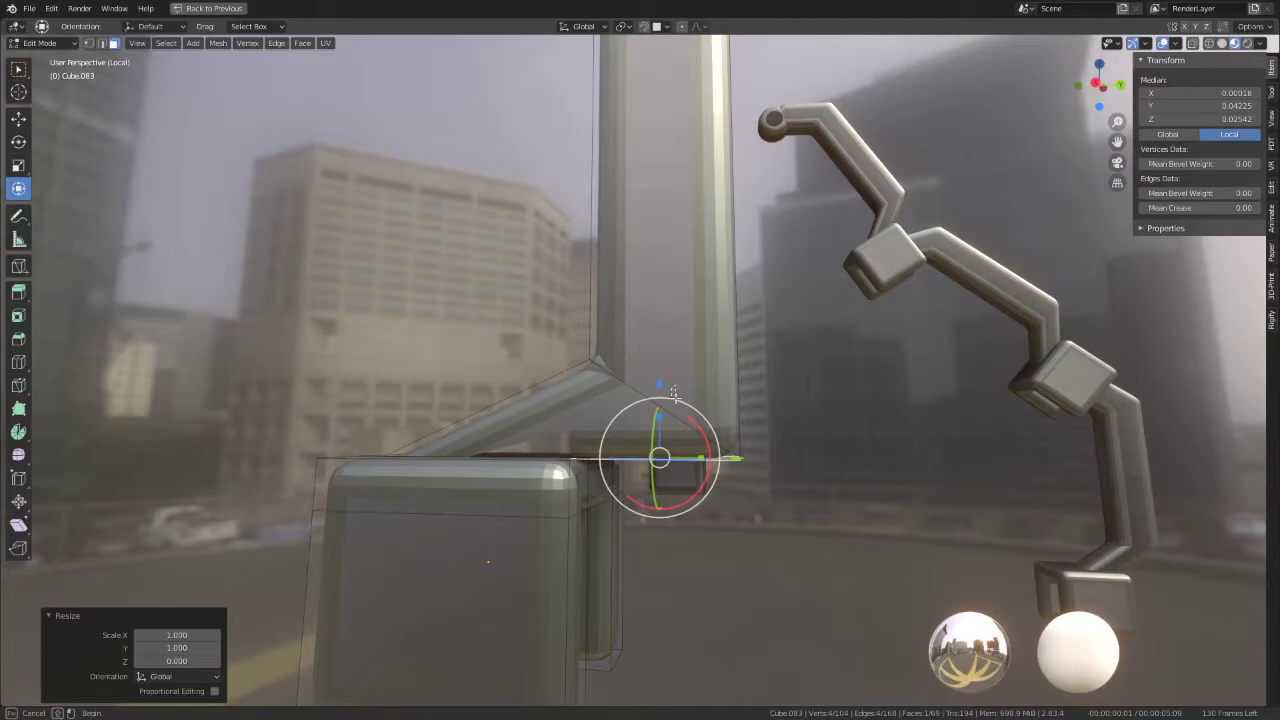
{"action": "key", "text": "g"}
{"action": "key", "text": "z"}
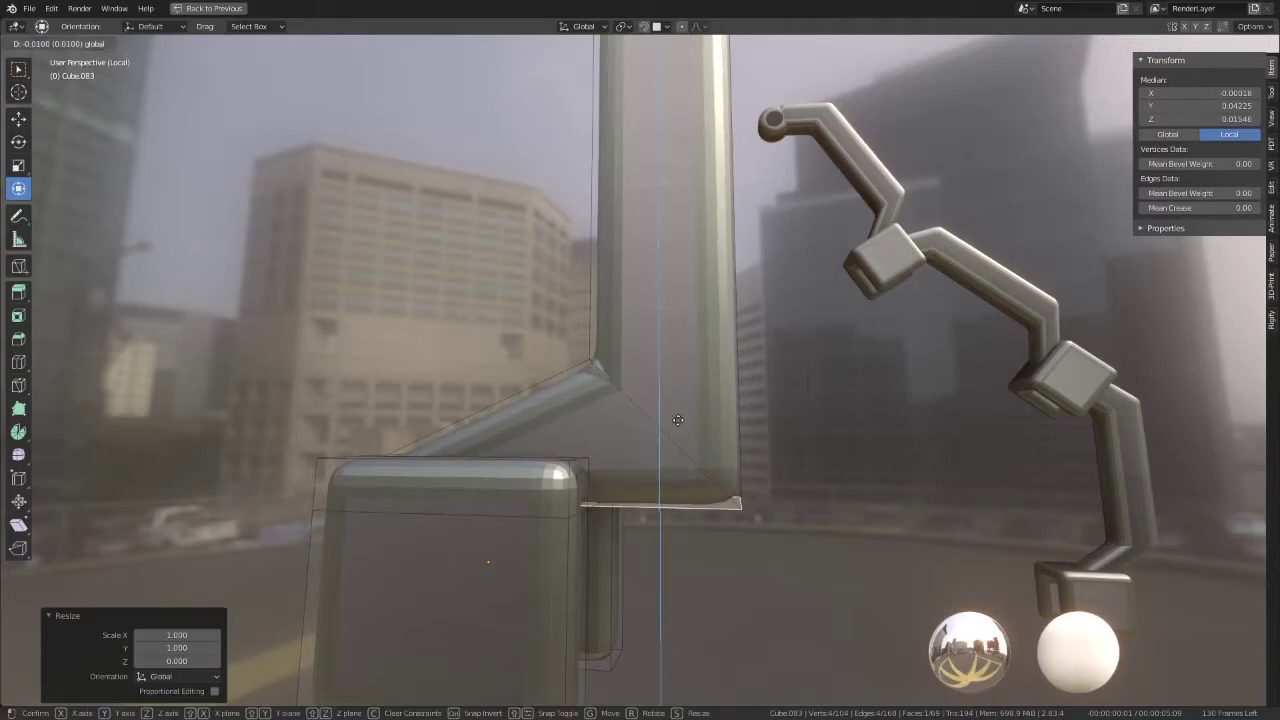
{"action": "left_click", "coordinate": [678, 416]}
{"action": "mouse_move", "coordinate": [678, 416]}
{"action": "middle_mouse_down"}
{"action": "mouse_move", "coordinate": [710, 424]}
{"action": "mouse_move", "coordinate": [567, 418]}
{"action": "mouse_move", "coordinate": [796, 349]}
{"action": "mouse_move", "coordinate": [607, 427]}
{"action": "middle_mouse_up"}
{"action": "key", "text": "Tab"}
{"action": "key", "text": "Tab"}
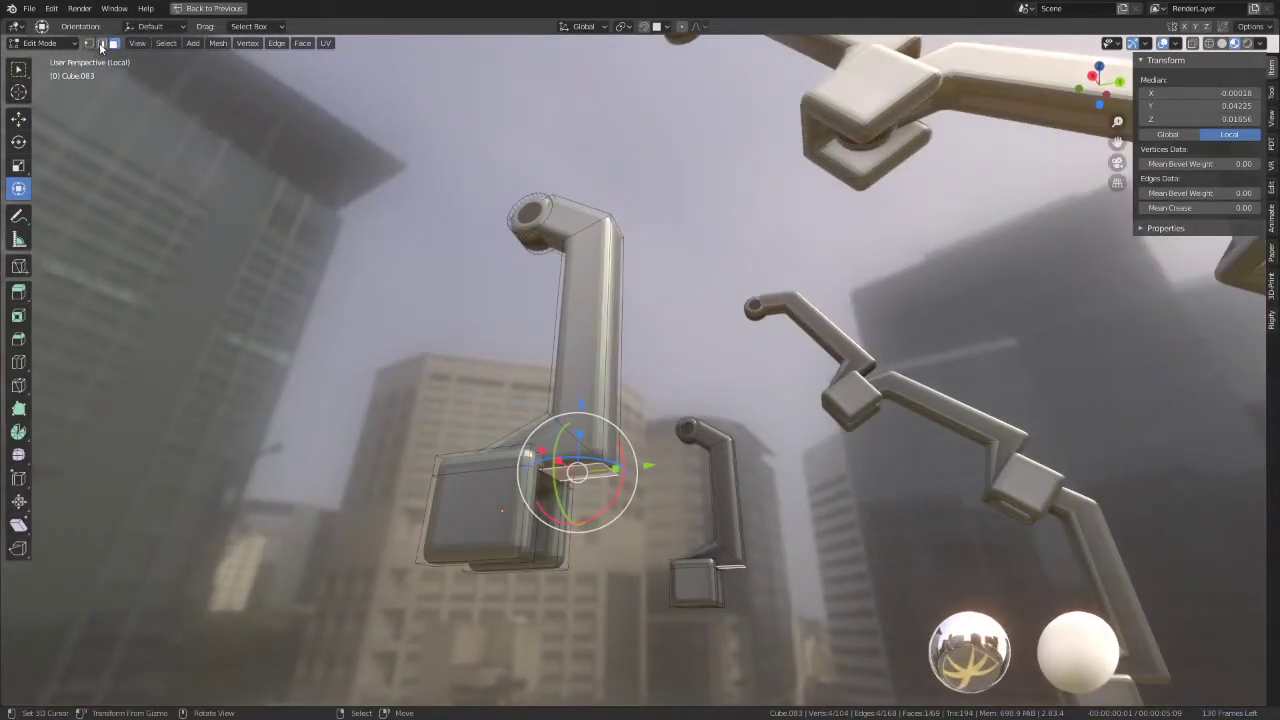
Step: Raise the selected geometry 0.02913 along global Z and finish mesh editing
{"action": "middle_click_drag", "start_coordinate": [610, 452], "coordinate": [620, 470]}
{"action": "key", "text": "g"}
{"action": "key", "text": "z"}
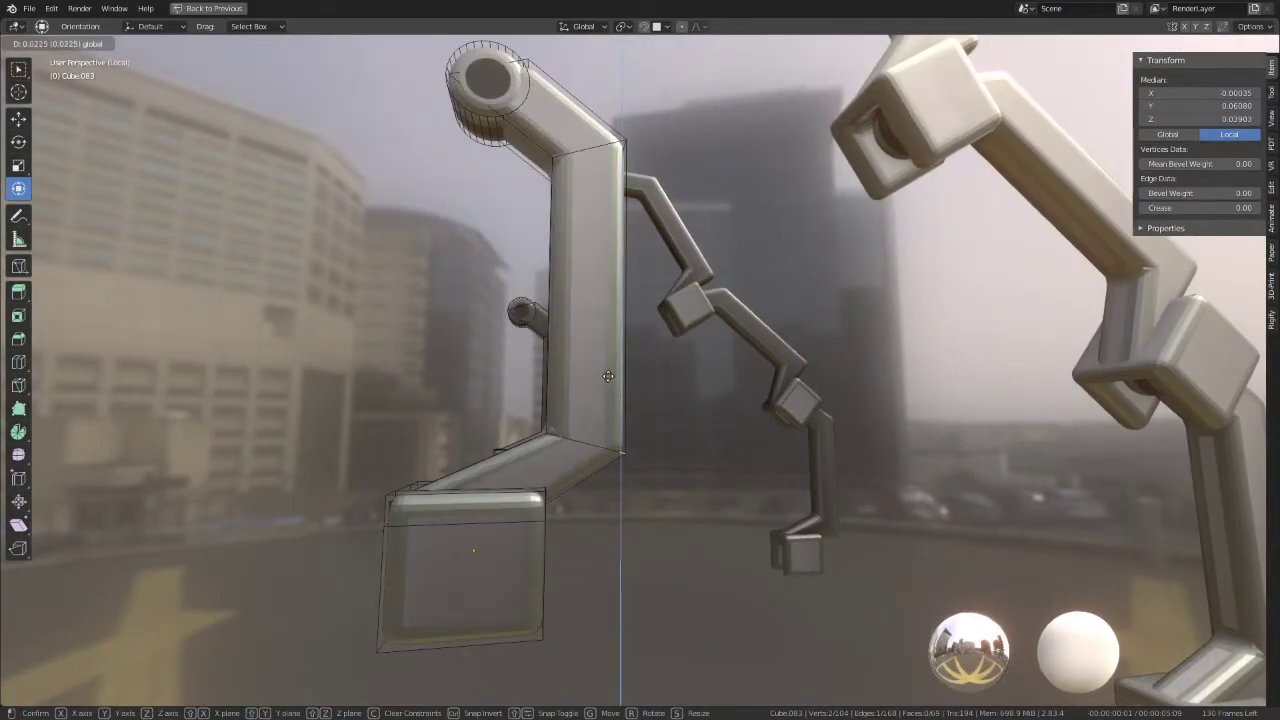
{"action": "left_click", "coordinate": [607, 381]}
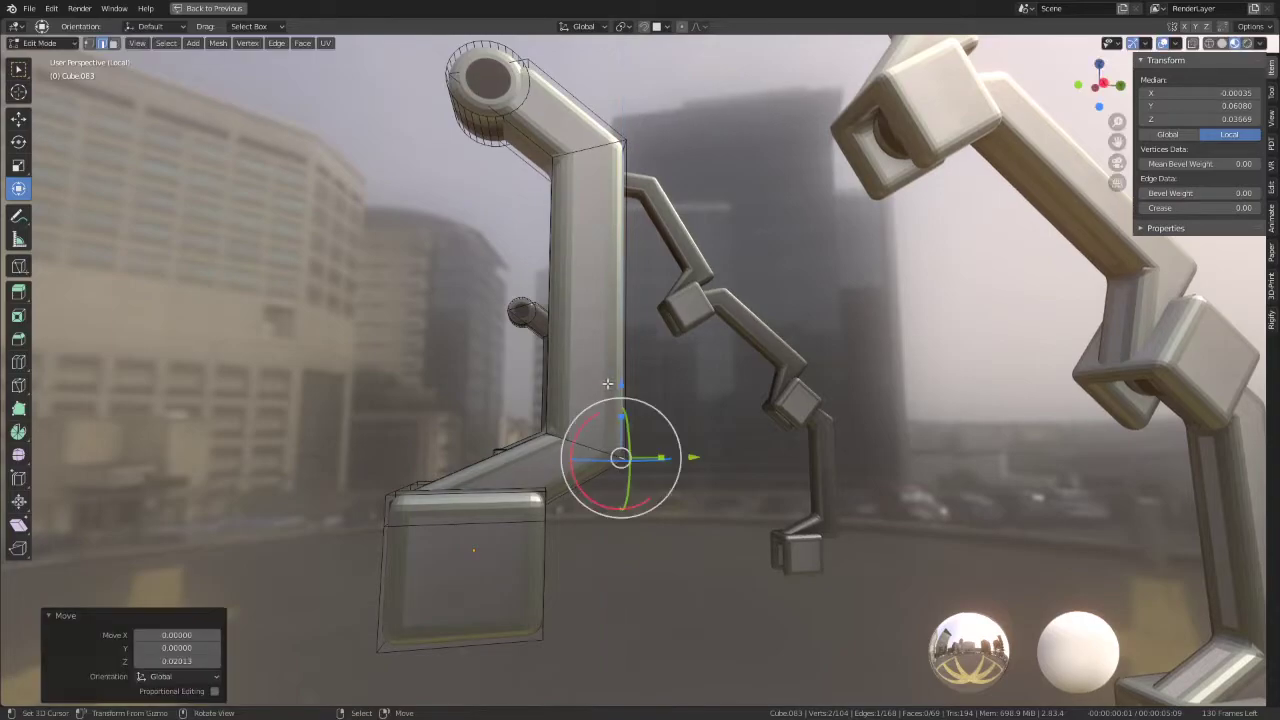
{"action": "middle_click_drag", "start_coordinate": [607, 381], "coordinate": [594, 382]}
{"action": "mouse_move", "coordinate": [555, 508]}
{"action": "middle_mouse_down"}
{"action": "mouse_move", "coordinate": [477, 280]}
{"action": "mouse_move", "coordinate": [600, 320]}
{"action": "mouse_move", "coordinate": [851, 336]}
{"action": "mouse_move", "coordinate": [838, 322]}
{"action": "mouse_move", "coordinate": [620, 370]}
{"action": "mouse_move", "coordinate": [498, 368]}
{"action": "mouse_move", "coordinate": [878, 355]}
{"action": "mouse_move", "coordinate": [511, 330]}
{"action": "middle_mouse_up"}
{"action": "key", "text": "Tab"}
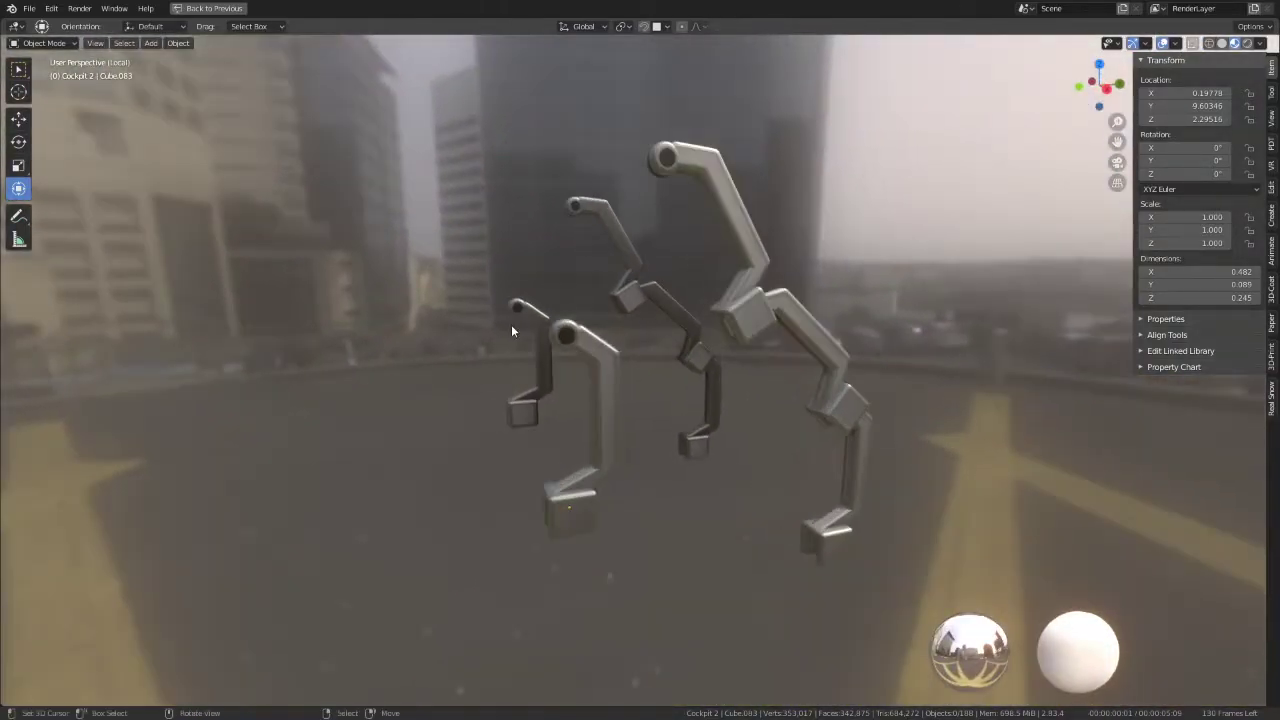
Step: Apply Shade Smooth to the small arm Cube.083 from Quick Favorites
{"action": "key", "text": "Tab"}
{"action": "scroll", "coordinate": [600, 338], "scroll_direction": "up", "scroll_amount": 2}
{"action": "key", "text": "q"}
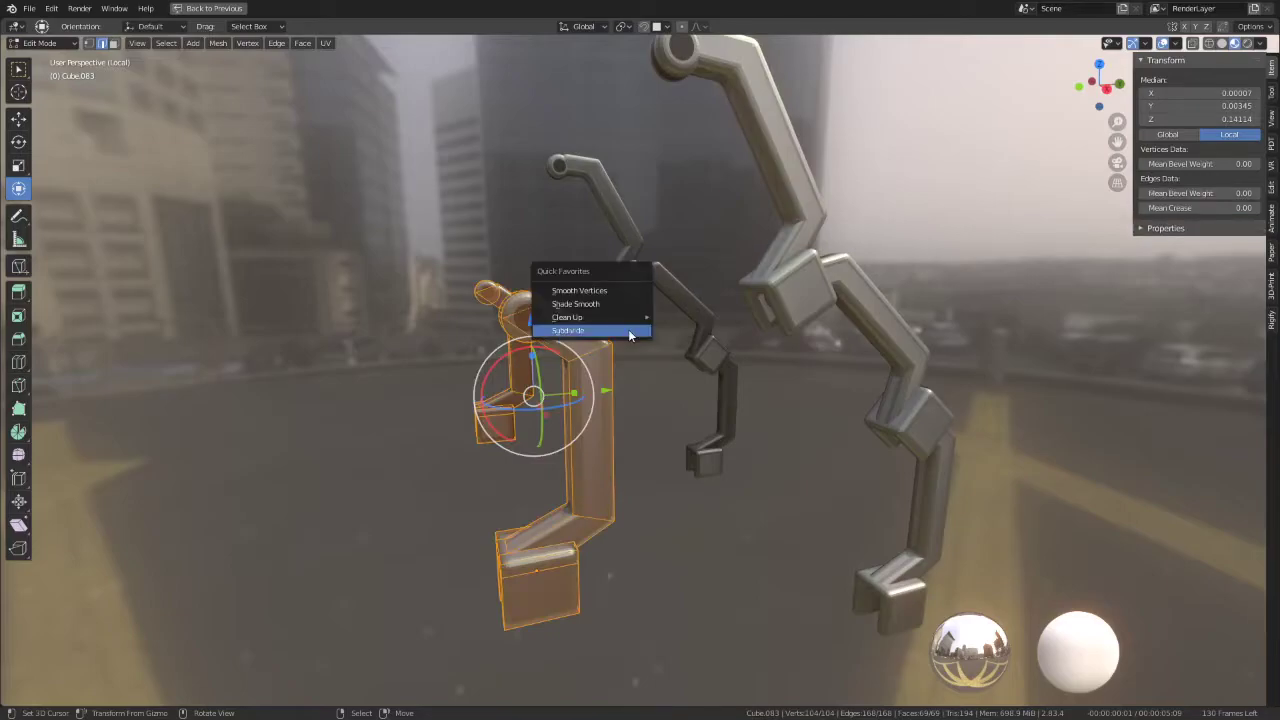
{"action": "left_click", "coordinate": [582, 304]}
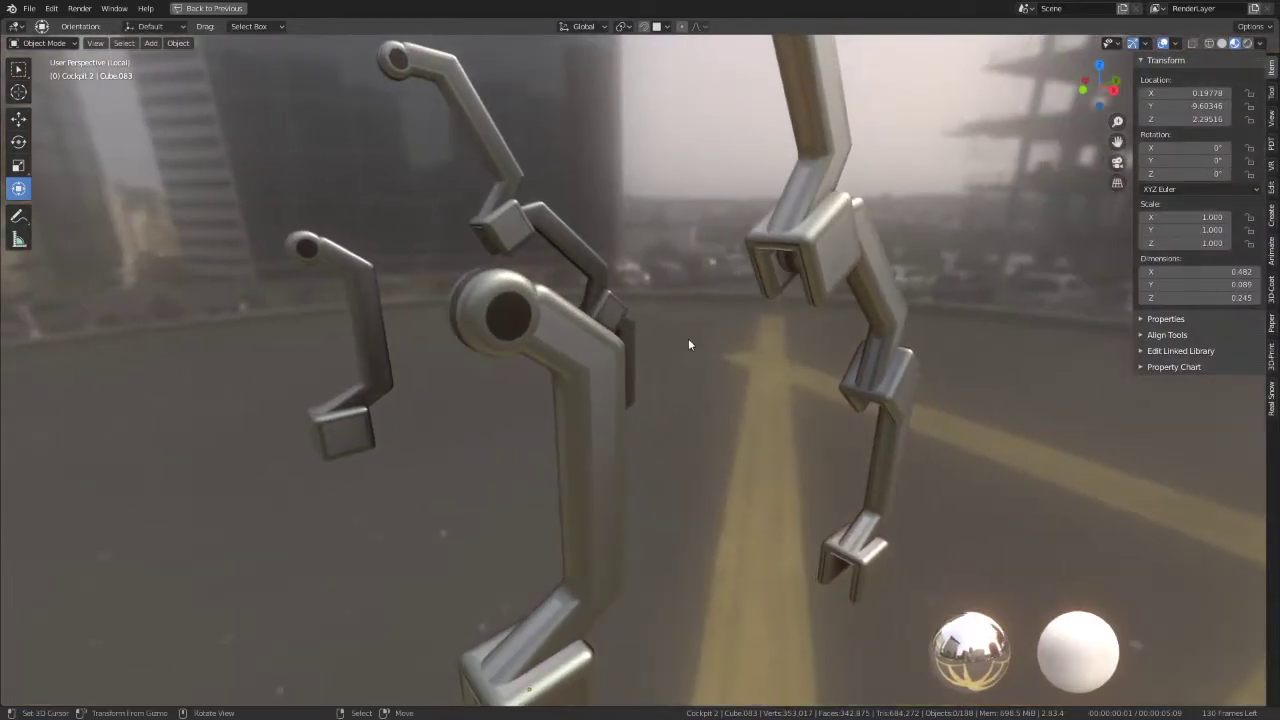
Step: Reselect the central lower arm piece, cancel a trial rotation, and exit Local view
{"action": "left_click", "coordinate": [533, 300]}
{"action": "mouse_move", "coordinate": [533, 300]}
{"action": "middle_mouse_down"}
{"action": "mouse_move", "coordinate": [803, 481]}
{"action": "mouse_move", "coordinate": [753, 459]}
{"action": "middle_mouse_up"}
{"action": "left_click", "coordinate": [772, 471]}
{"action": "key", "text": "ctrl+z"}
{"action": "left_click", "coordinate": [752, 458]}
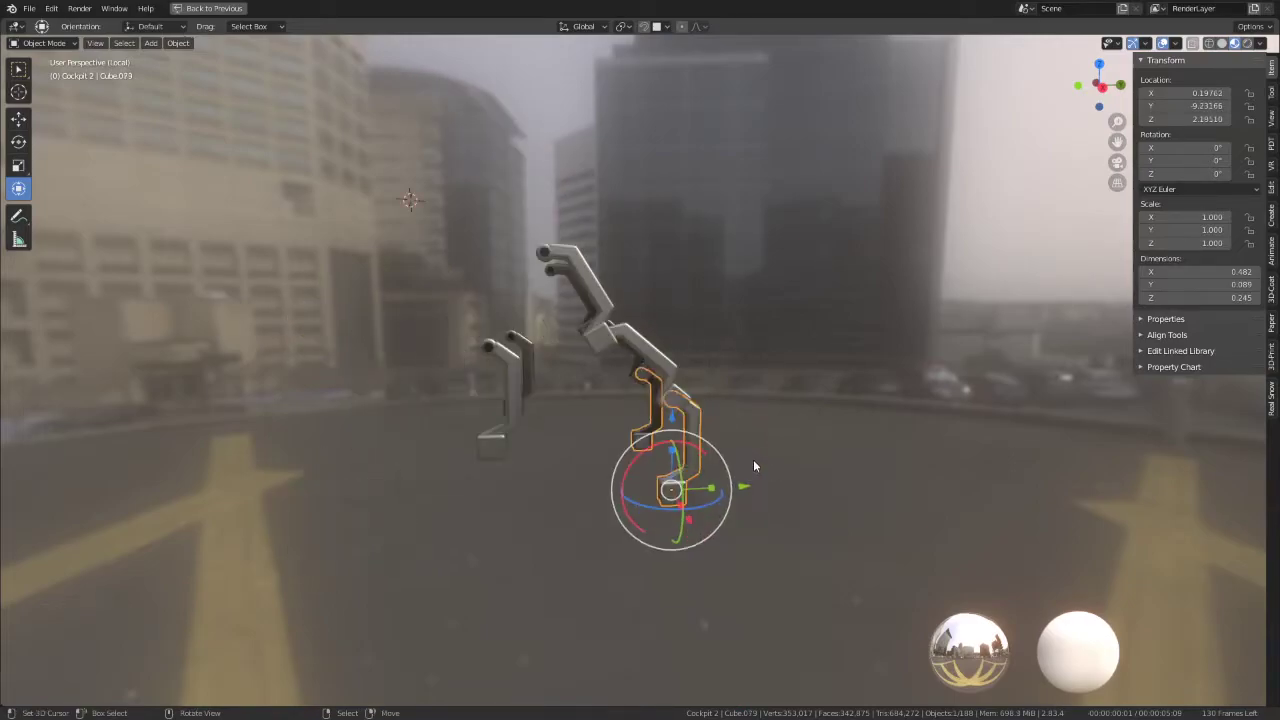
{"action": "key", "text": "r"}
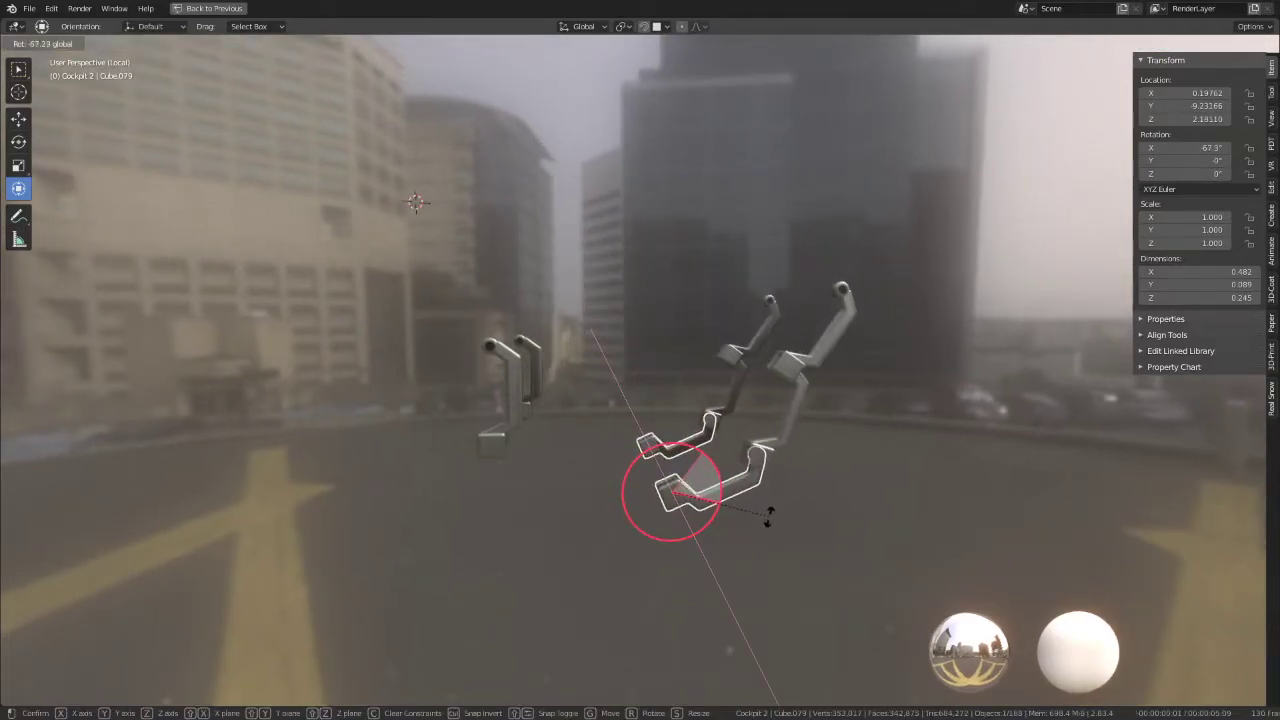
{"action": "key", "text": "Escape"}
{"action": "key", "text": "KP_Divide"}
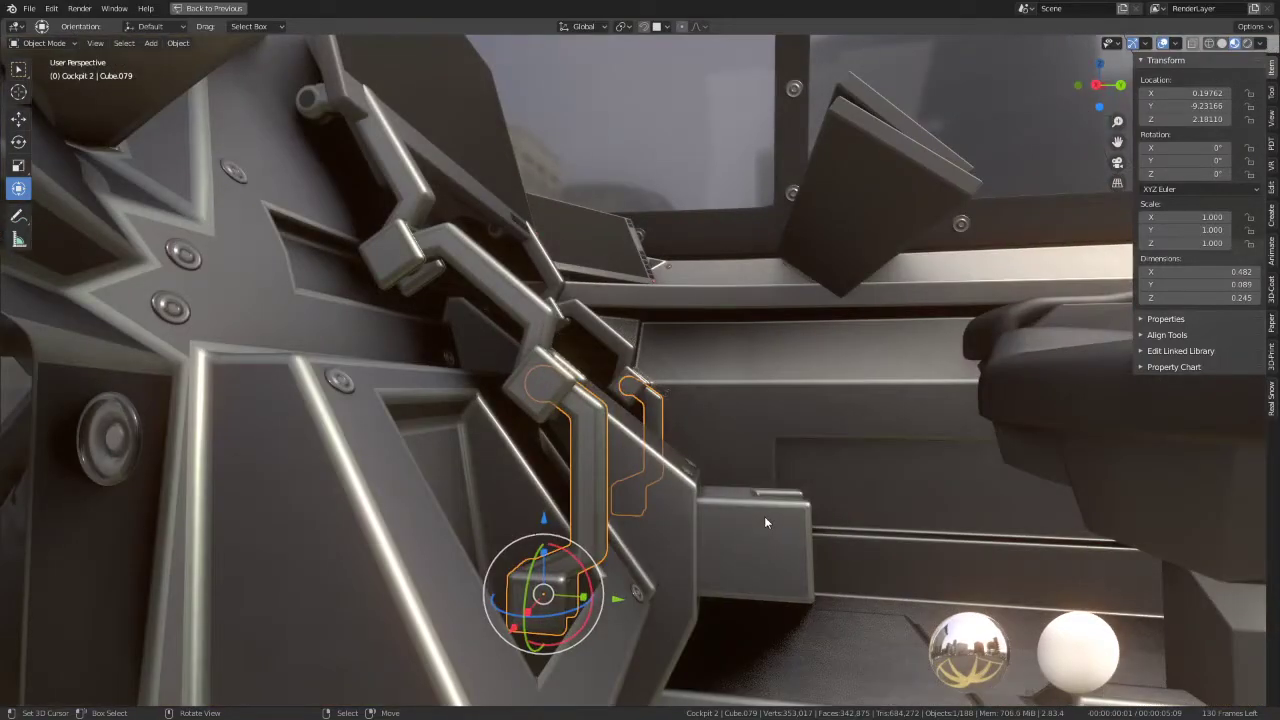
Step: In Right Orthographic view, rotate the lower, middle and top arm pieces into a bent pose
{"action": "key", "text": "KP_3"}
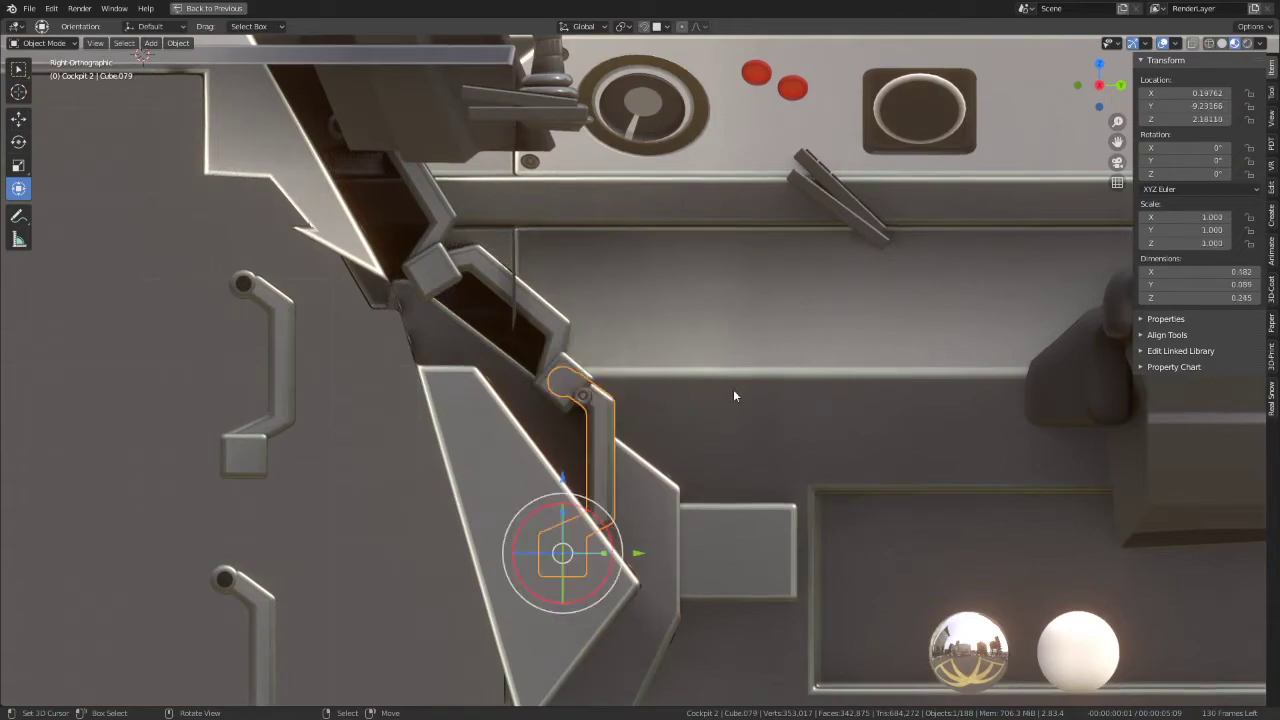
{"action": "key", "text": "r"}
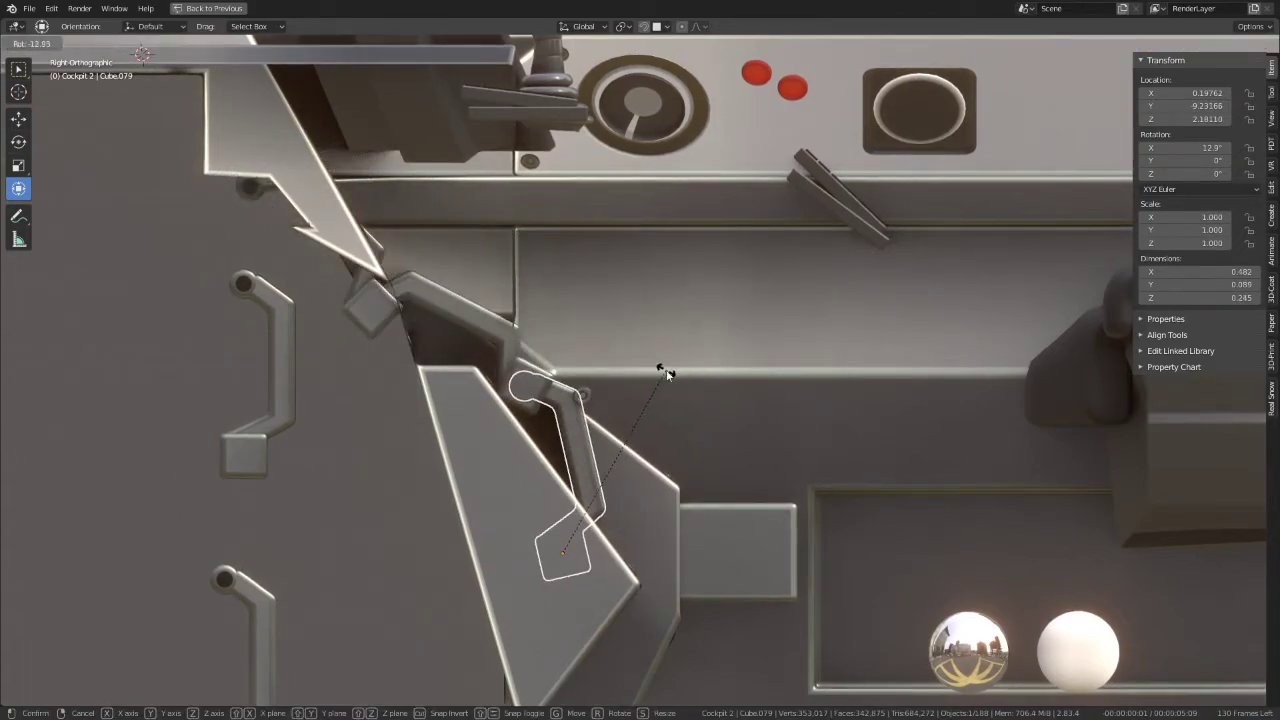
{"action": "left_click", "coordinate": [667, 373]}
{"action": "left_click", "coordinate": [511, 326]}
{"action": "key", "text": "r"}
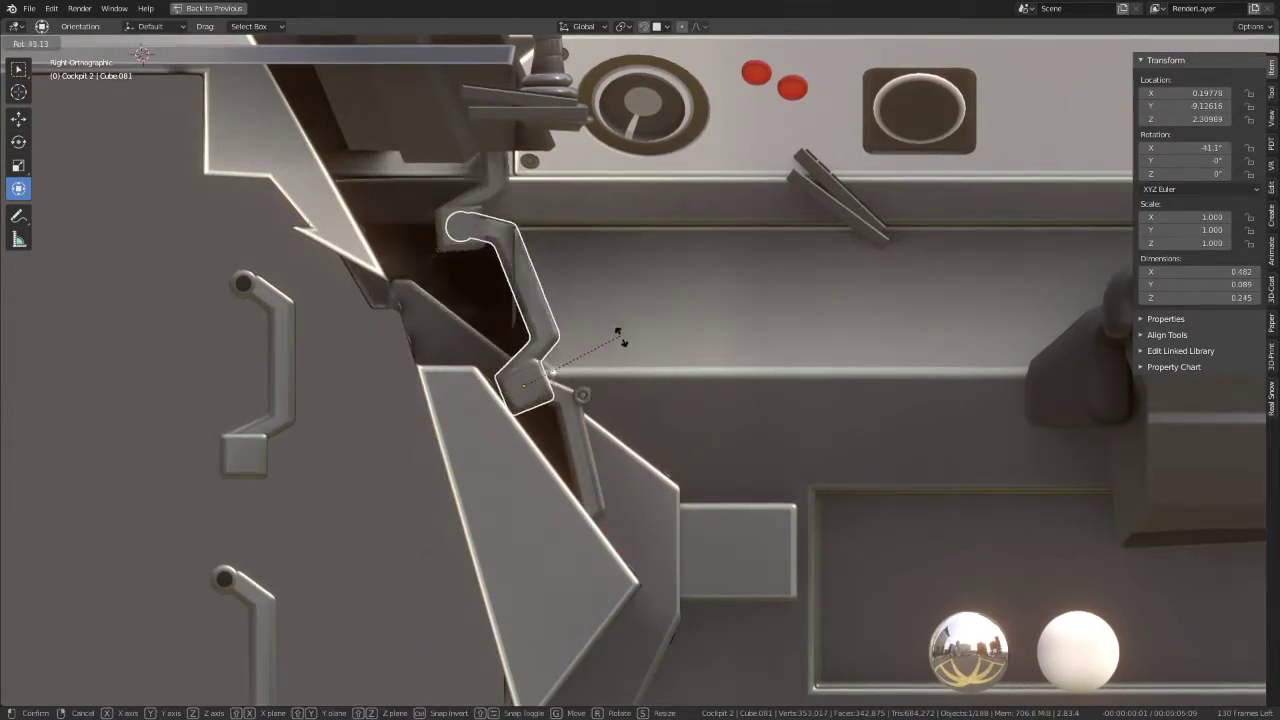
{"action": "left_click", "coordinate": [668, 257]}
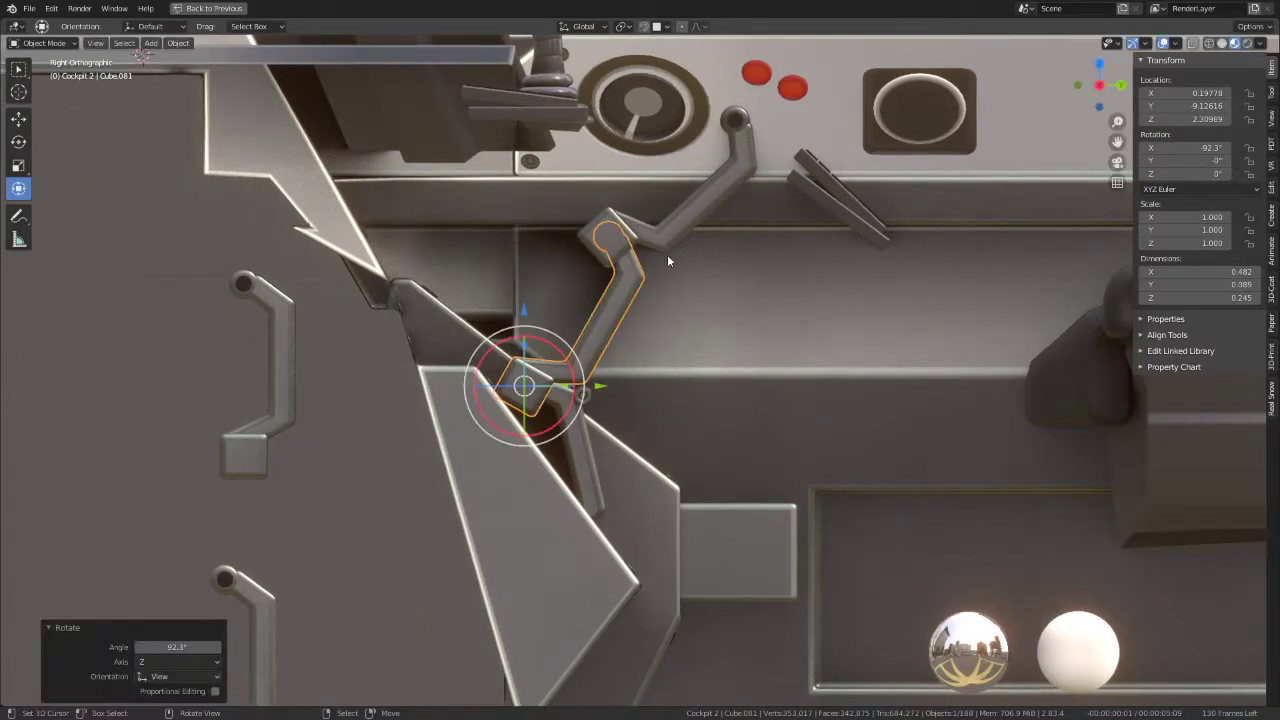
{"action": "left_click", "coordinate": [650, 232]}
{"action": "key", "text": "r"}
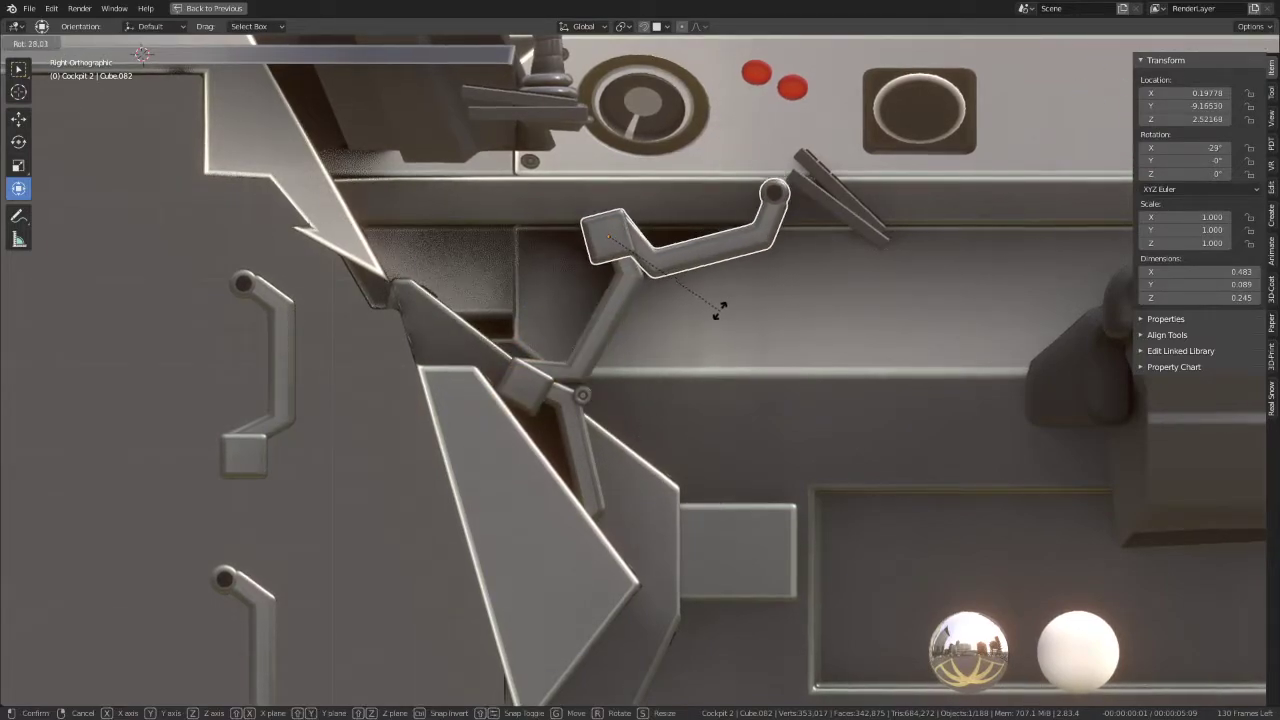
{"action": "left_click", "coordinate": [716, 318]}
Step: Tilt the lower lever piece Cube.081 6.04° about X to 98.3°, then select the upper arm
{"action": "mouse_move", "coordinate": [716, 318]}
{"action": "middle_mouse_down"}
{"action": "mouse_move", "coordinate": [662, 304]}
{"action": "mouse_move", "coordinate": [644, 331]}
{"action": "mouse_move", "coordinate": [671, 337]}
{"action": "middle_mouse_up"}
{"action": "left_click", "coordinate": [586, 310]}
{"action": "key", "text": "KP_Decimal"}
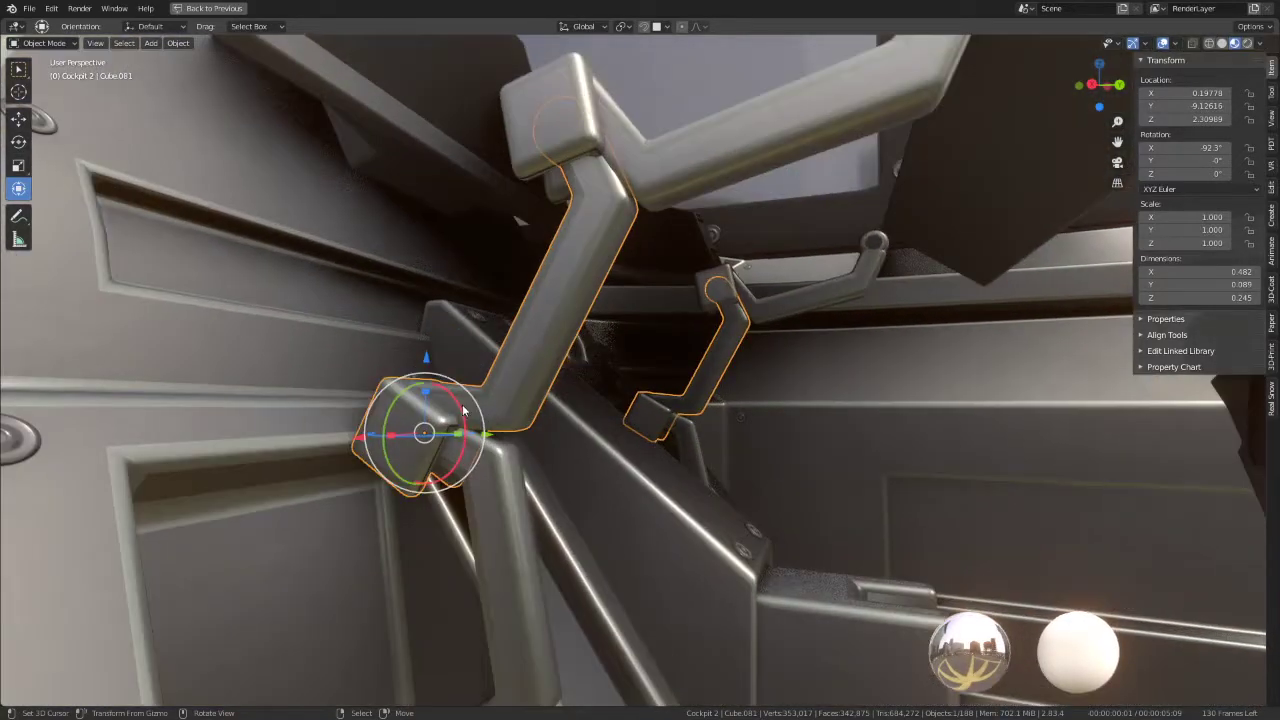
{"action": "key", "text": "r"}
{"action": "left_click", "coordinate": [460, 412]}
{"action": "mouse_move", "coordinate": [460, 412]}
{"action": "middle_mouse_down"}
{"action": "mouse_move", "coordinate": [615, 370]}
{"action": "mouse_move", "coordinate": [564, 462]}
{"action": "mouse_move", "coordinate": [493, 505]}
{"action": "mouse_move", "coordinate": [394, 504]}
{"action": "mouse_move", "coordinate": [618, 391]}
{"action": "mouse_move", "coordinate": [589, 369]}
{"action": "mouse_move", "coordinate": [607, 422]}
{"action": "mouse_move", "coordinate": [618, 342]}
{"action": "middle_mouse_up"}
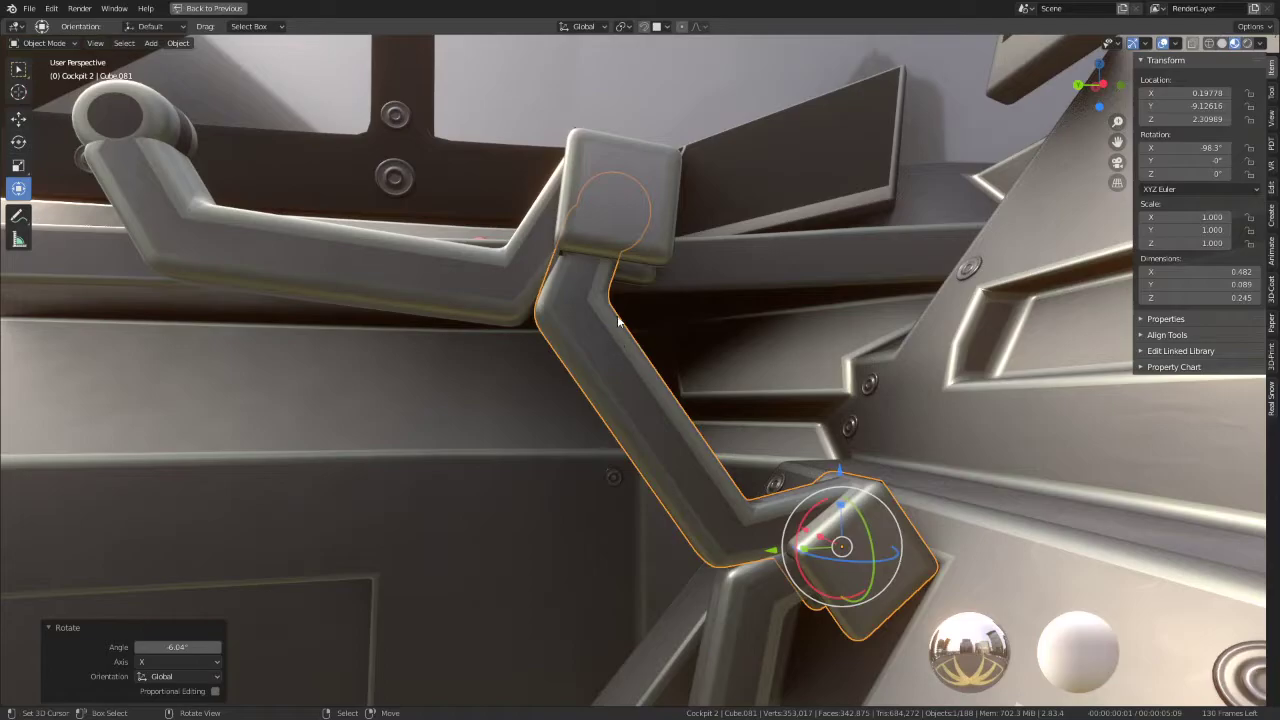
{"action": "left_click", "coordinate": [644, 189]}
{"action": "mouse_move", "coordinate": [644, 189]}
{"action": "middle_mouse_down"}
{"action": "mouse_move", "coordinate": [482, 331]}
{"action": "mouse_move", "coordinate": [530, 292]}
{"action": "mouse_move", "coordinate": [622, 302]}
{"action": "mouse_move", "coordinate": [578, 385]}
{"action": "middle_mouse_up"}
Step: Edge-slide a loop along the upper arm Cube.082
{"action": "key", "text": "Tab"}
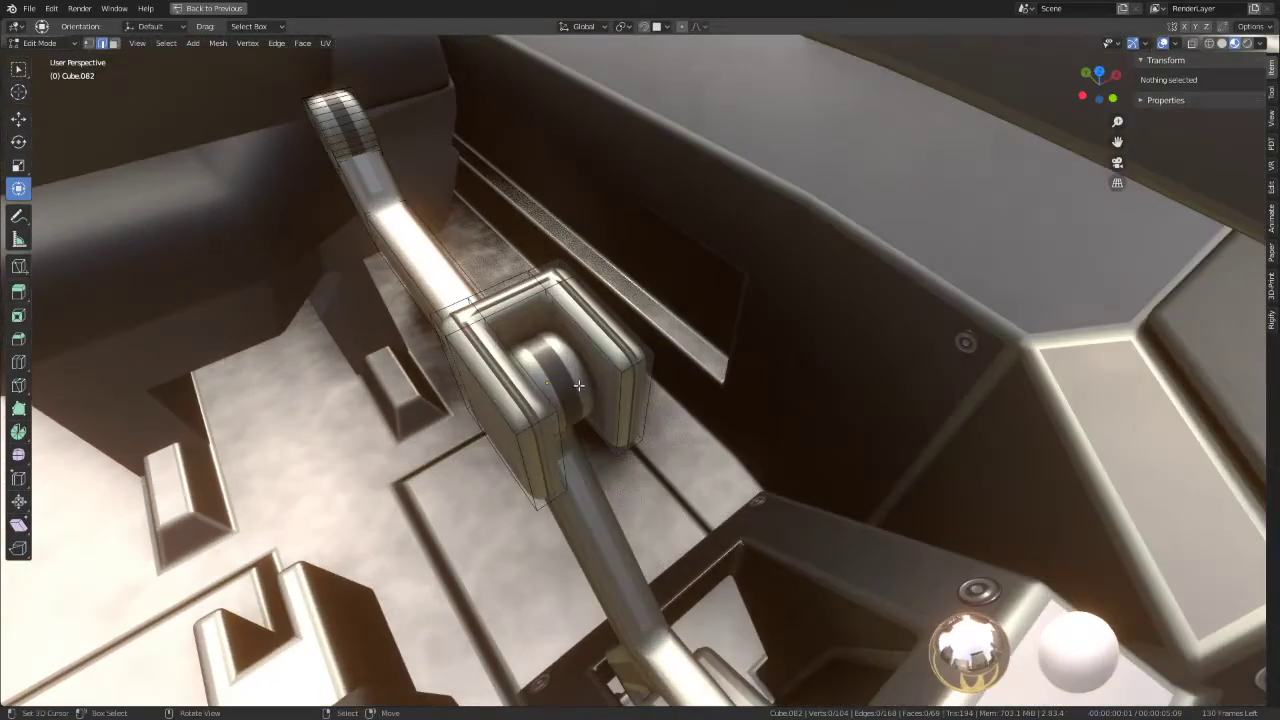
{"action": "left_click", "coordinate": [514, 297]}
{"action": "mouse_move", "coordinate": [514, 297]}
{"action": "middle_mouse_down"}
{"action": "mouse_move", "coordinate": [578, 286]}
{"action": "mouse_move", "coordinate": [630, 318]}
{"action": "middle_mouse_up"}
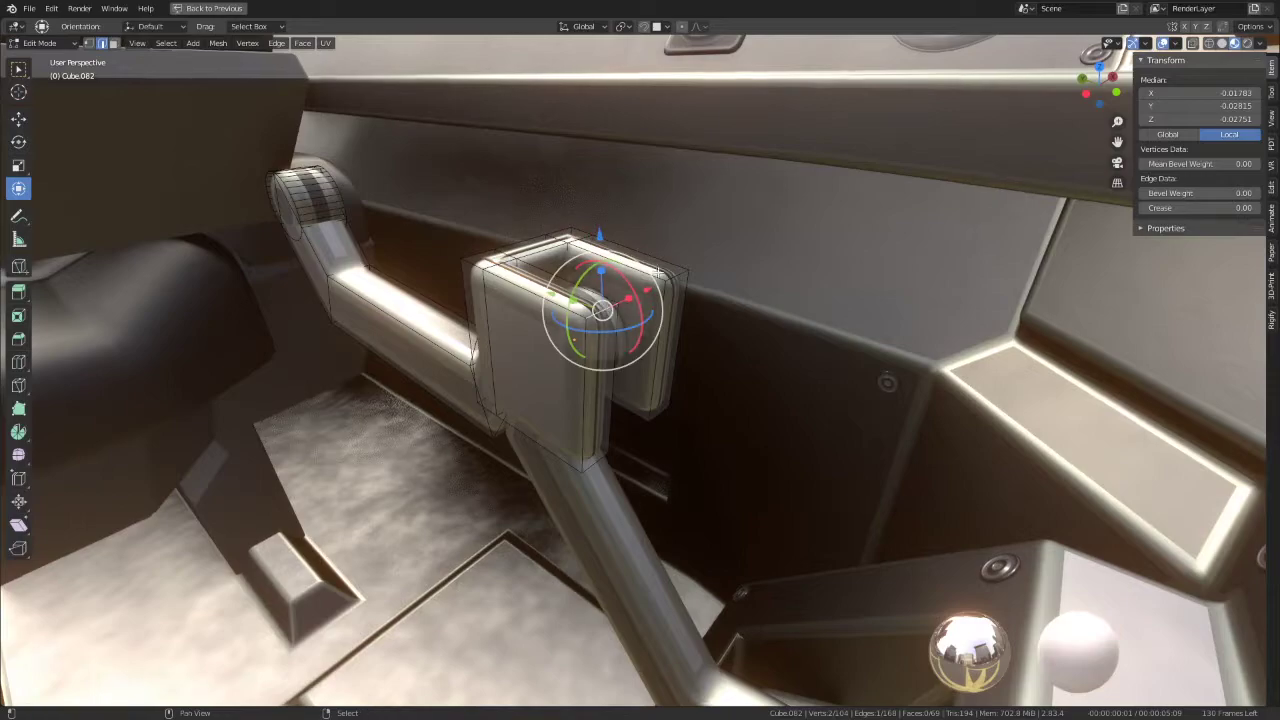
{"action": "key", "text": "g"}
{"action": "key", "text": "g"}
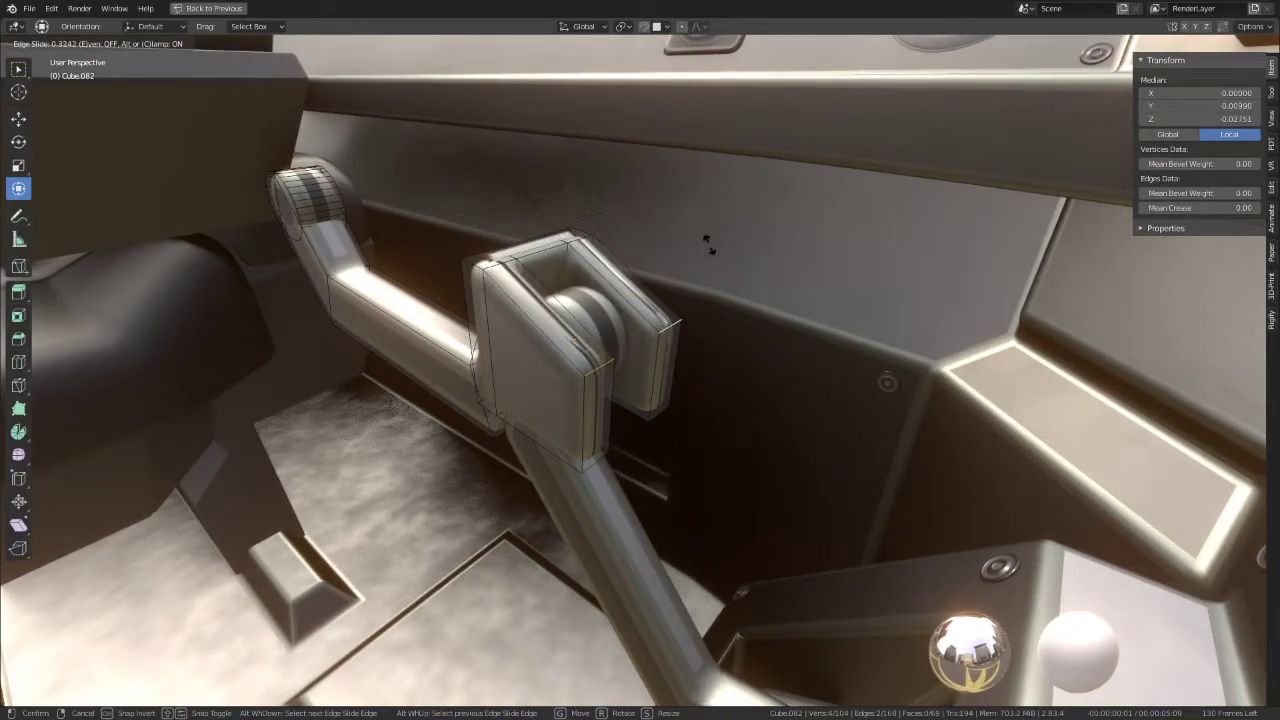
{"action": "left_click", "coordinate": [707, 244]}
{"action": "key", "text": "Tab"}
{"action": "mouse_move", "coordinate": [707, 244]}
{"action": "middle_mouse_down"}
{"action": "mouse_move", "coordinate": [643, 258]}
{"action": "mouse_move", "coordinate": [700, 349]}
{"action": "mouse_move", "coordinate": [685, 313]}
{"action": "middle_mouse_up"}
Step: Edge-slide two more loops on the lever joint to tighten its rounded corners
{"action": "key", "text": "Tab"}
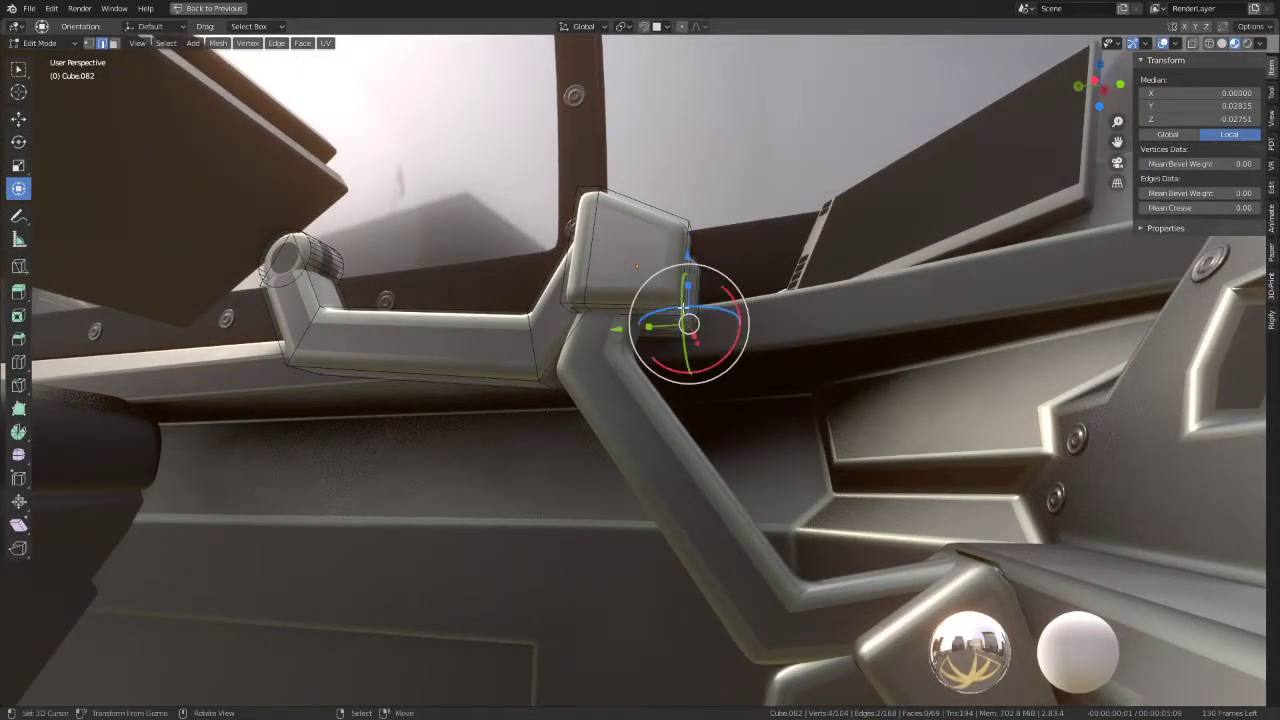
{"action": "middle_click_drag", "start_coordinate": [686, 323], "coordinate": [700, 290]}
{"action": "key", "text": "g"}
{"action": "key", "text": "g"}
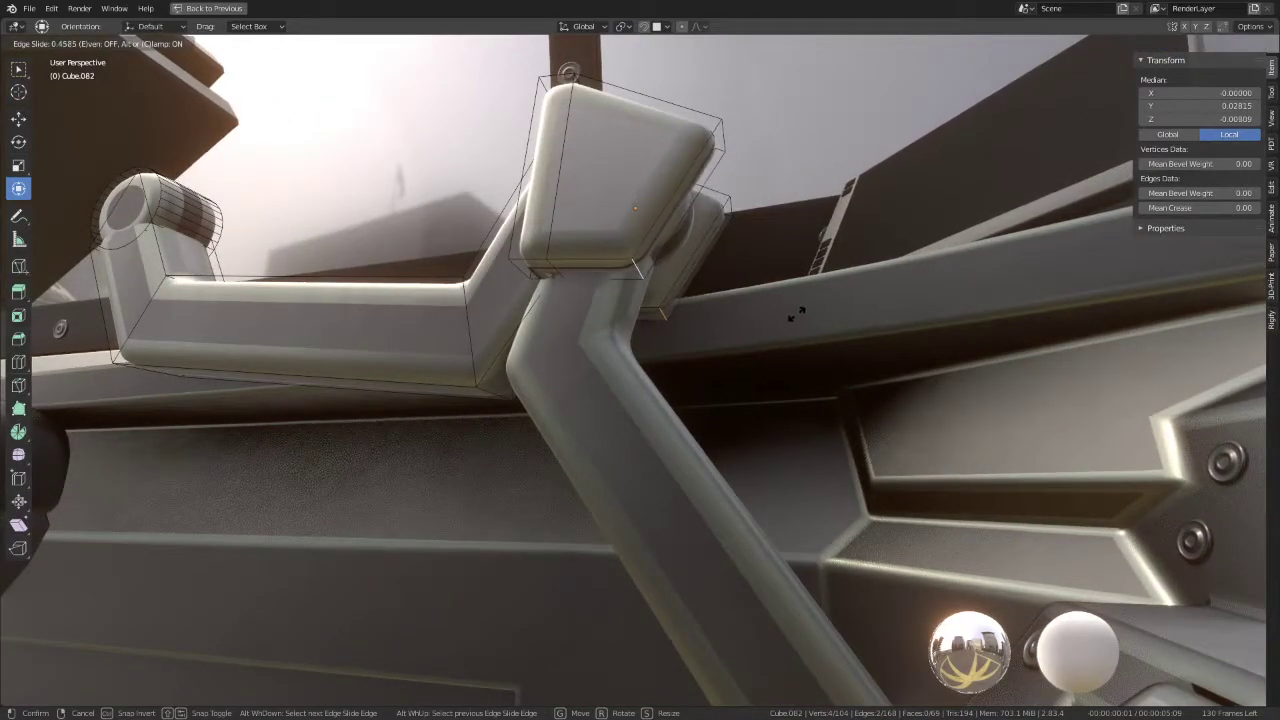
{"action": "left_click", "coordinate": [808, 315]}
{"action": "scroll", "coordinate": [808, 315], "scroll_direction": "down", "scroll_amount": 3}
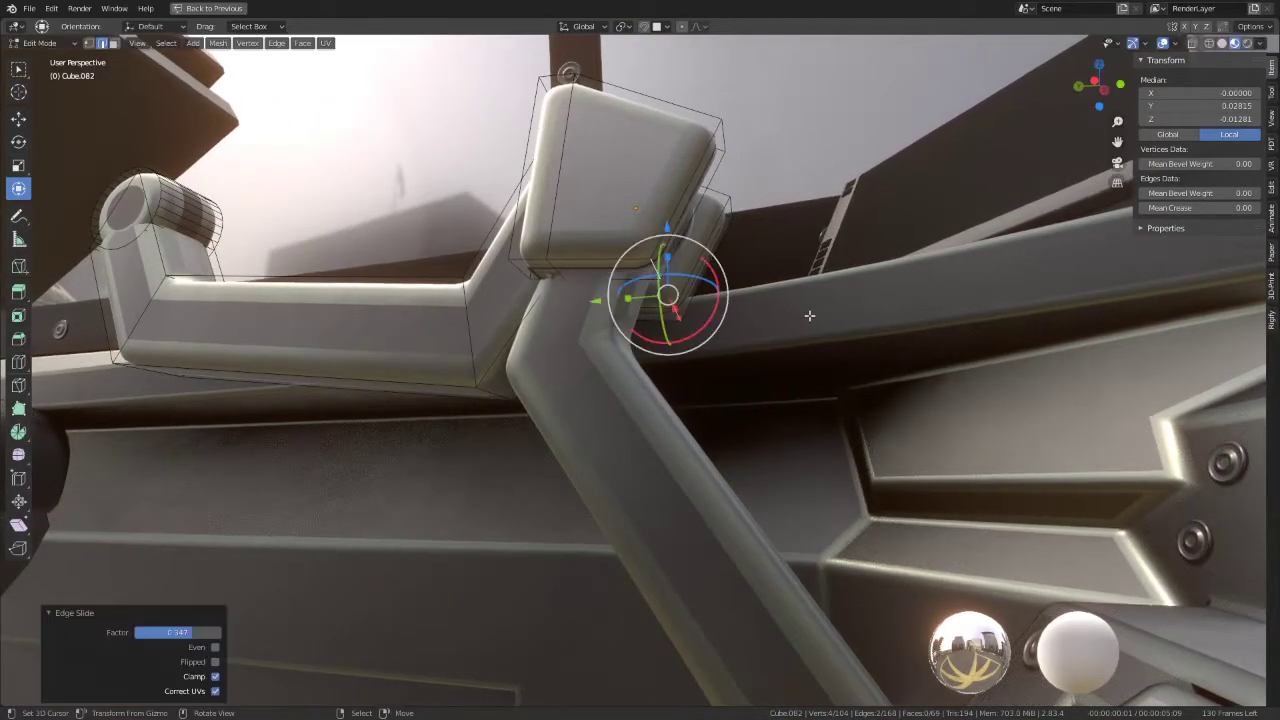
{"action": "key", "text": "Tab"}
{"action": "mouse_move", "coordinate": [808, 315]}
{"action": "middle_mouse_down"}
{"action": "mouse_move", "coordinate": [788, 229]}
{"action": "mouse_move", "coordinate": [621, 324]}
{"action": "mouse_move", "coordinate": [528, 335]}
{"action": "mouse_move", "coordinate": [572, 310]}
{"action": "mouse_move", "coordinate": [529, 284]}
{"action": "mouse_move", "coordinate": [581, 286]}
{"action": "mouse_move", "coordinate": [561, 376]}
{"action": "mouse_move", "coordinate": [631, 371]}
{"action": "mouse_move", "coordinate": [615, 297]}
{"action": "middle_mouse_up"}
{"action": "left_click", "coordinate": [631, 371]}
{"action": "key", "text": "Tab"}
{"action": "key", "text": "g"}
{"action": "key", "text": "g"}
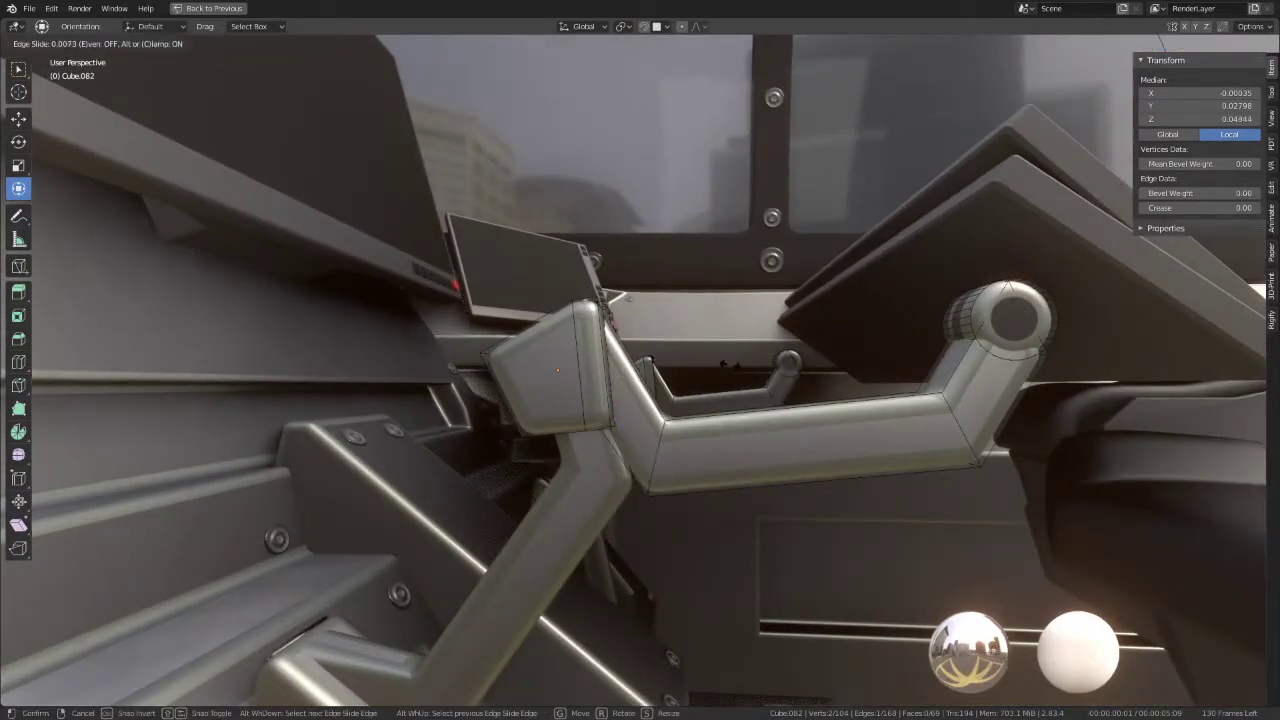
{"action": "left_click", "coordinate": [628, 297]}
{"action": "key", "text": "Tab"}
Step: Select all geometry of the lever and lower lever Cube.081 to recalculate normals
{"action": "middle_click_drag", "start_coordinate": [714, 348], "coordinate": [637, 288]}
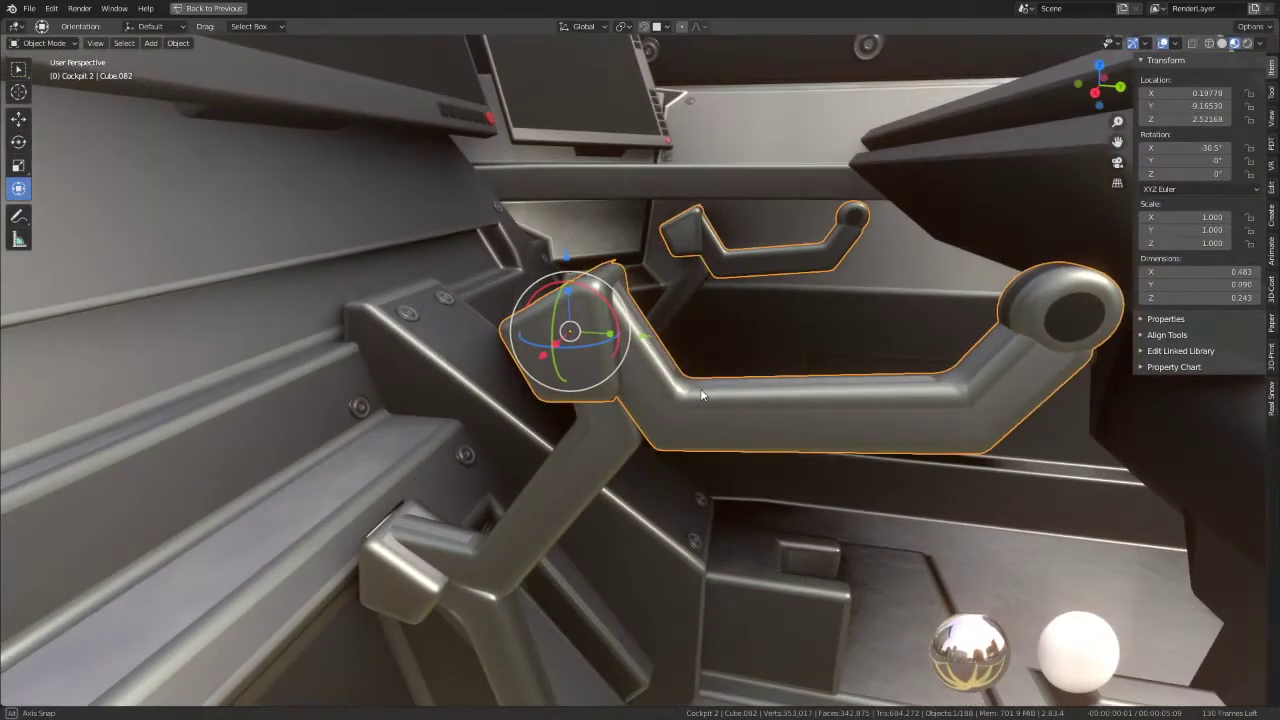
{"action": "key", "text": "Tab"}
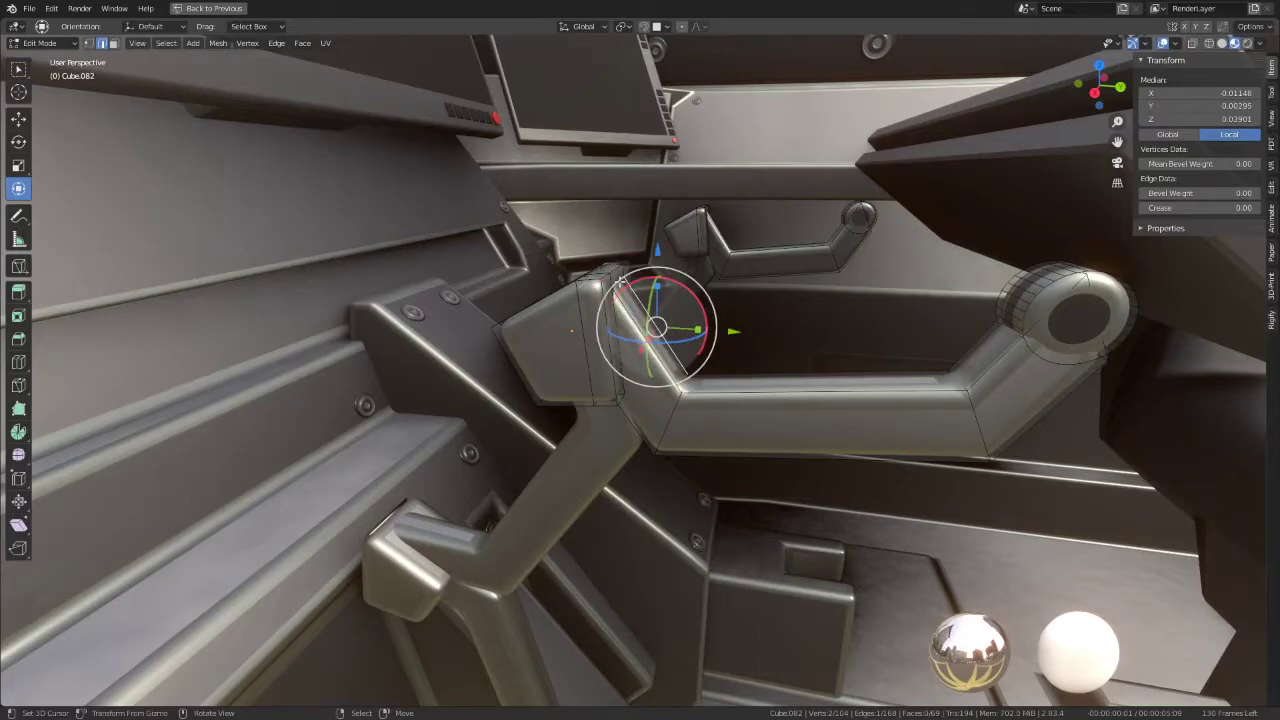
{"action": "mouse_move", "coordinate": [617, 279]}
{"action": "middle_mouse_down"}
{"action": "mouse_move", "coordinate": [826, 344]}
{"action": "mouse_move", "coordinate": [713, 332]}
{"action": "mouse_move", "coordinate": [762, 345]}
{"action": "mouse_move", "coordinate": [751, 343]}
{"action": "middle_mouse_up"}
{"action": "key", "text": "a"}
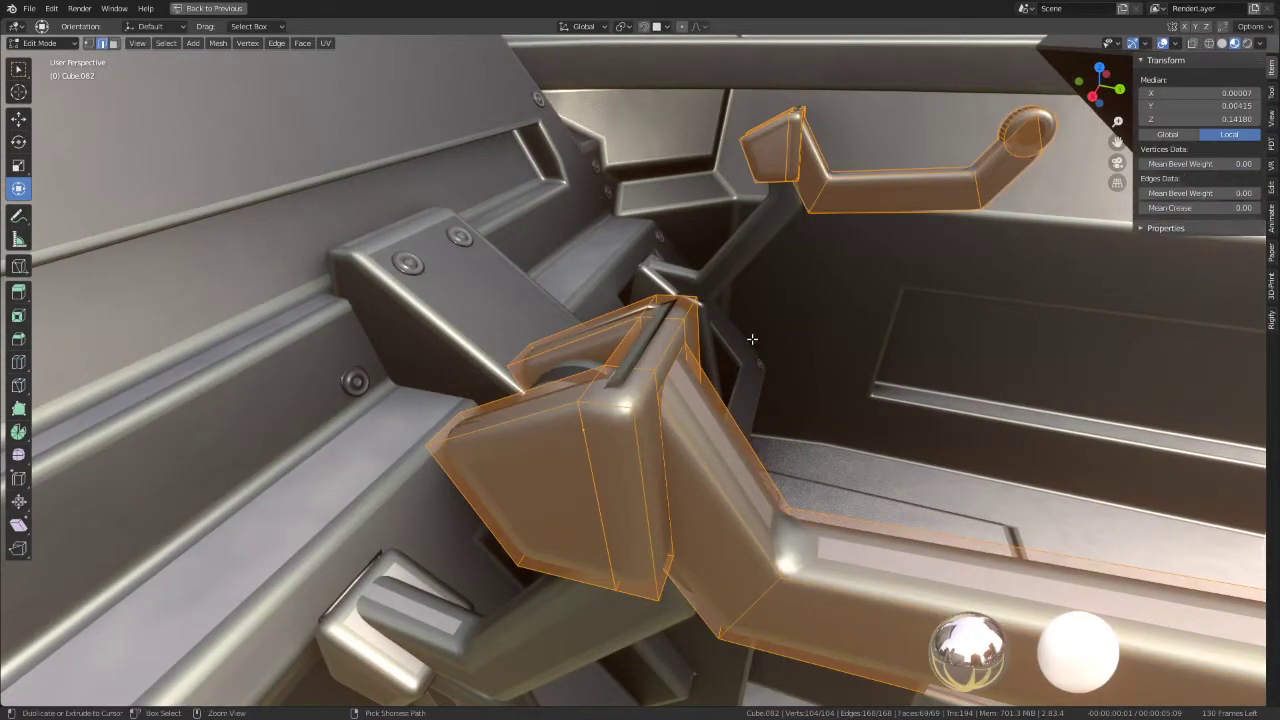
{"action": "key", "text": "Tab"}
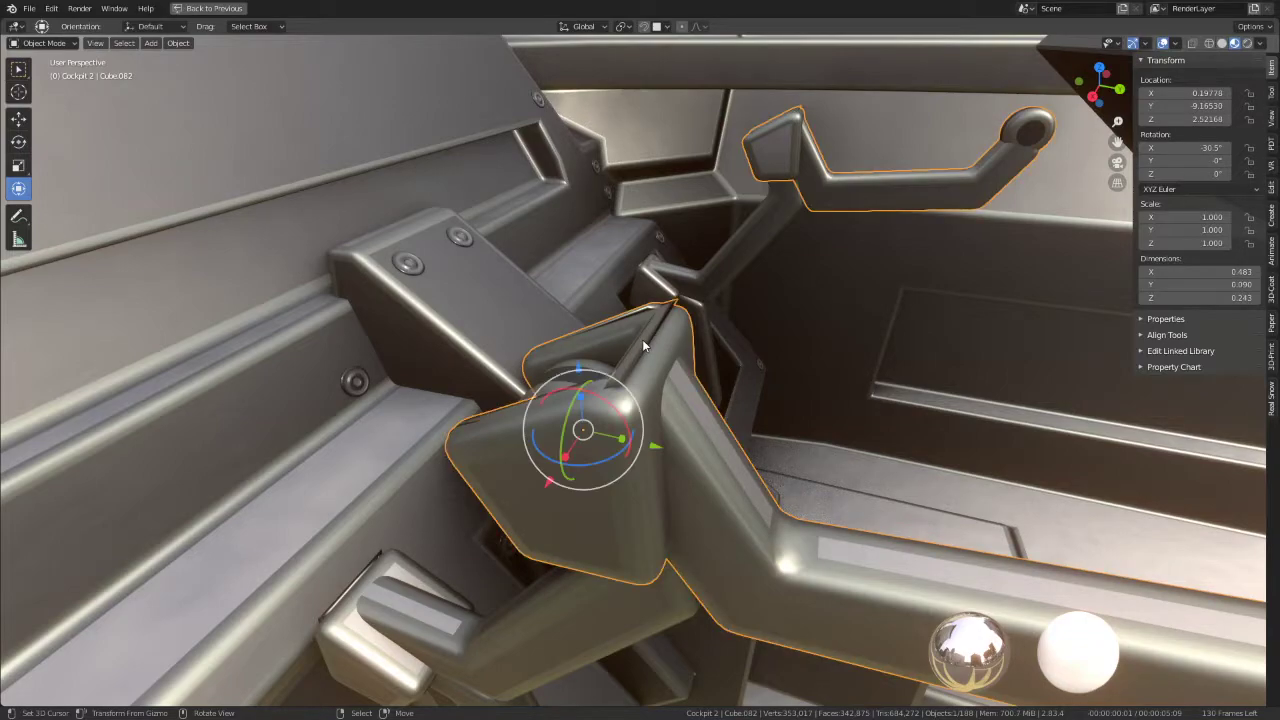
{"action": "left_click", "coordinate": [538, 593]}
{"action": "key", "text": "Tab"}
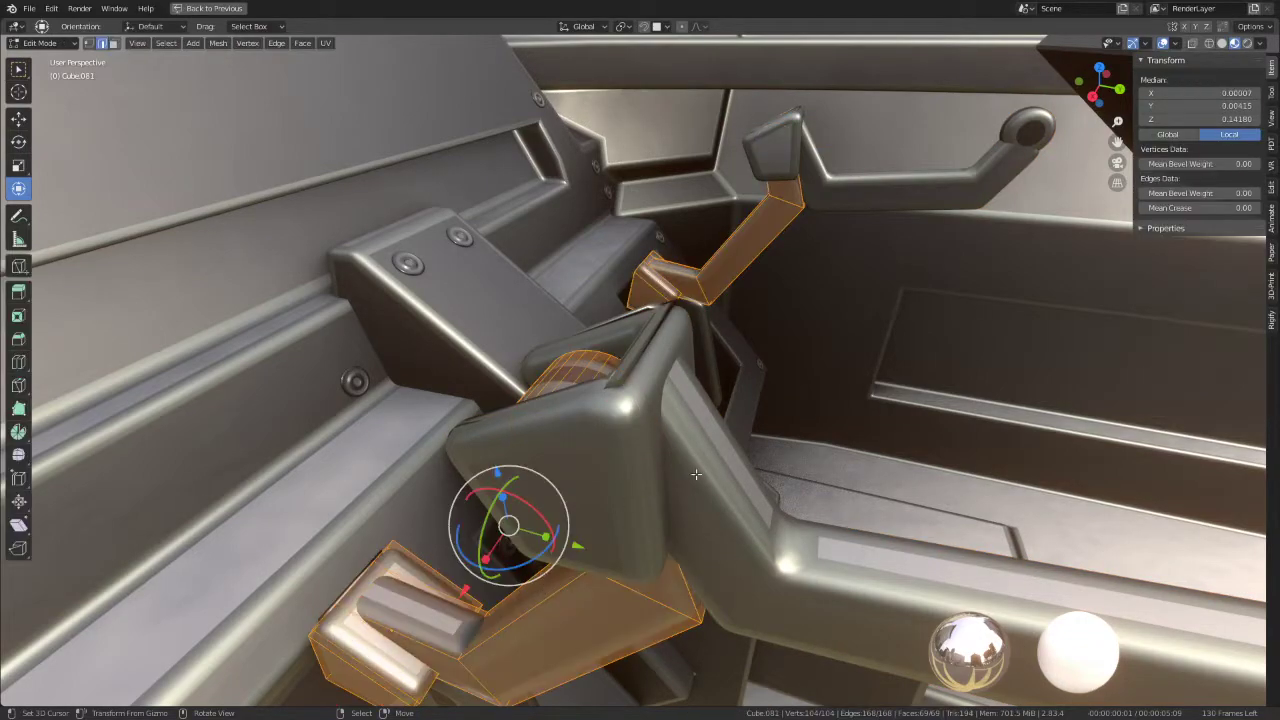
{"action": "key", "text": "alt+a"}
{"action": "key", "text": "a"}
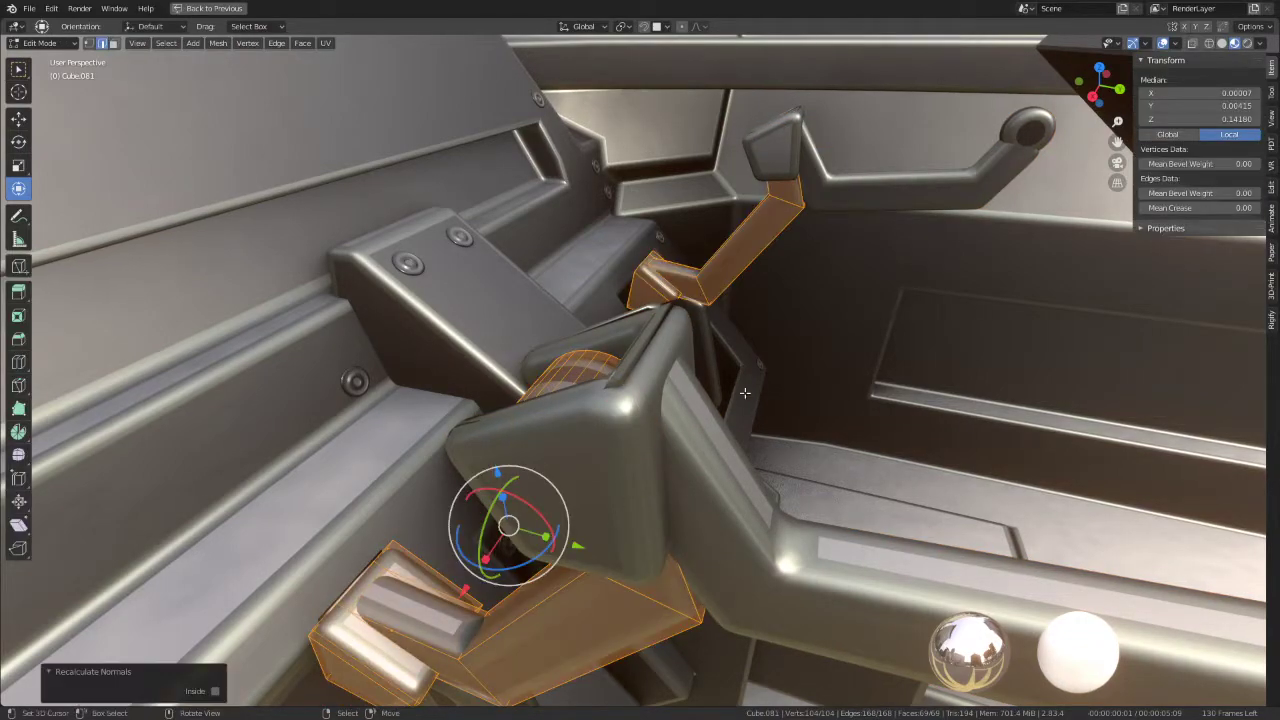
{"action": "key", "text": "Tab"}
Step: In Cube.082, select the linked joint block faces, hide them, then reveal them again
{"action": "left_click", "coordinate": [658, 380]}
{"action": "middle_click_drag", "start_coordinate": [658, 380], "coordinate": [937, 382]}
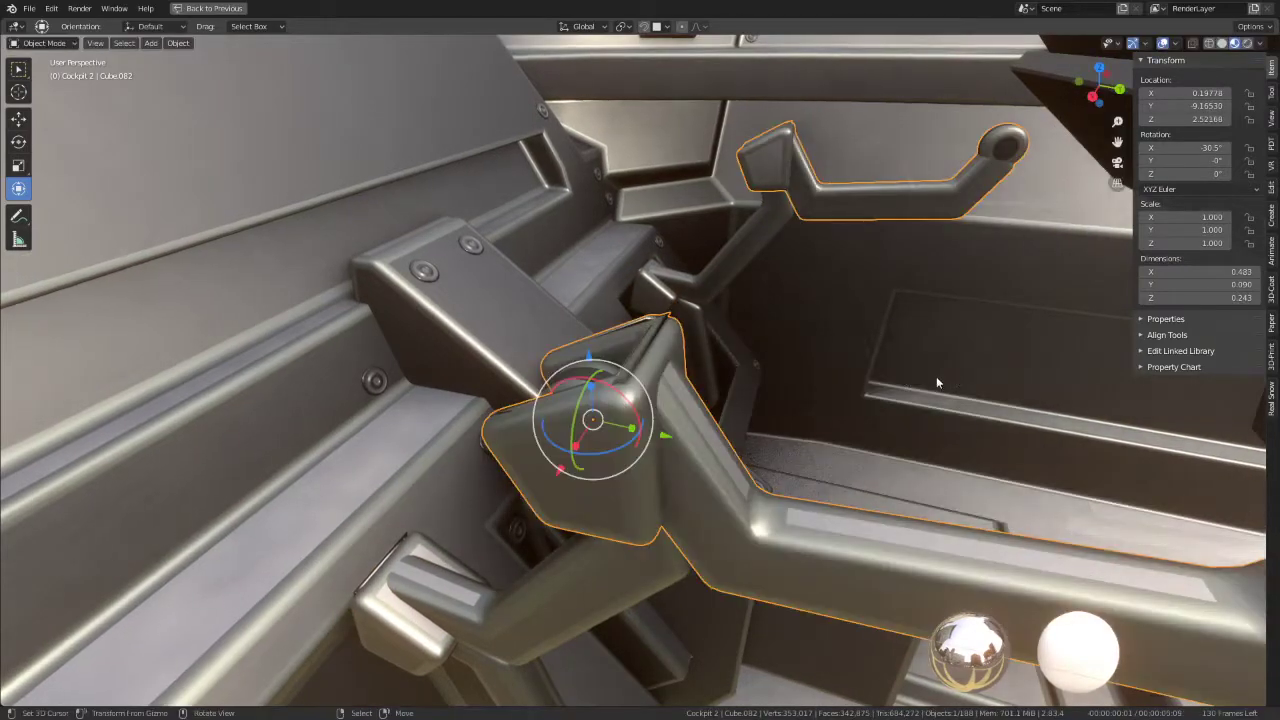
{"action": "key", "text": "Tab"}
{"action": "left_click", "coordinate": [628, 342]}
{"action": "middle_click_drag", "start_coordinate": [628, 330], "coordinate": [358, 163]}
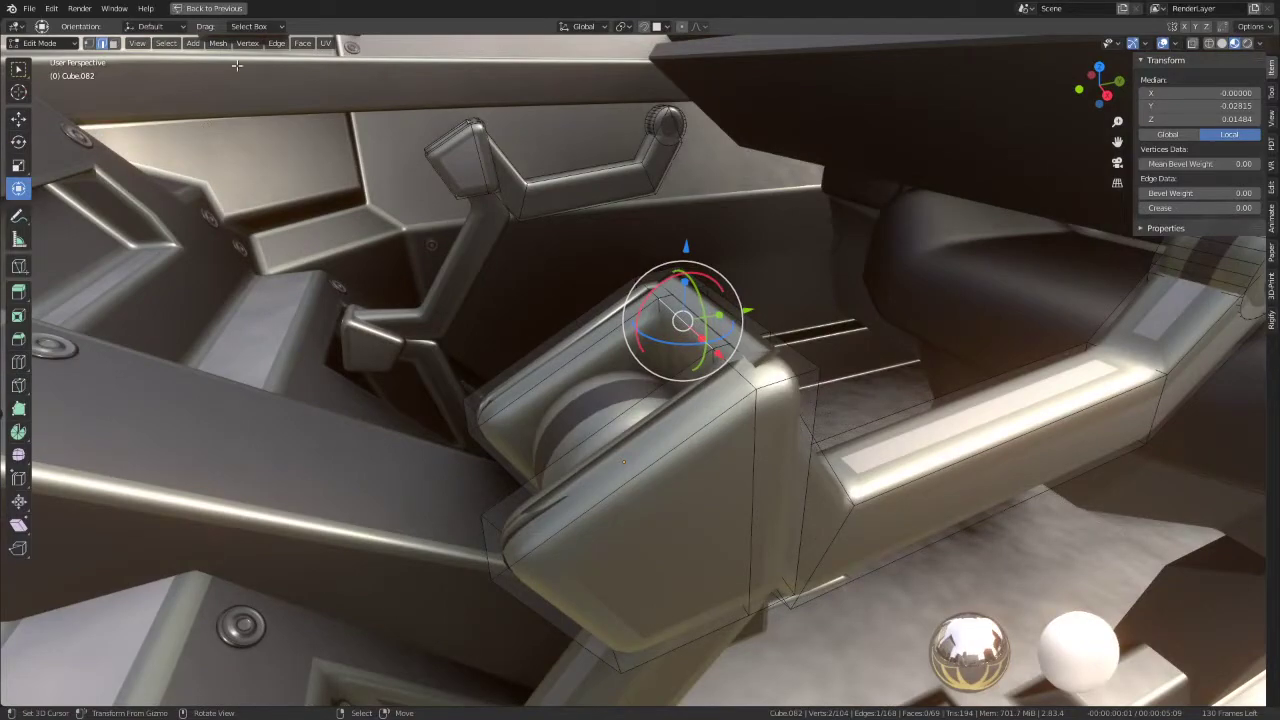
{"action": "left_click", "coordinate": [115, 43]}
{"action": "left_click", "coordinate": [773, 344]}
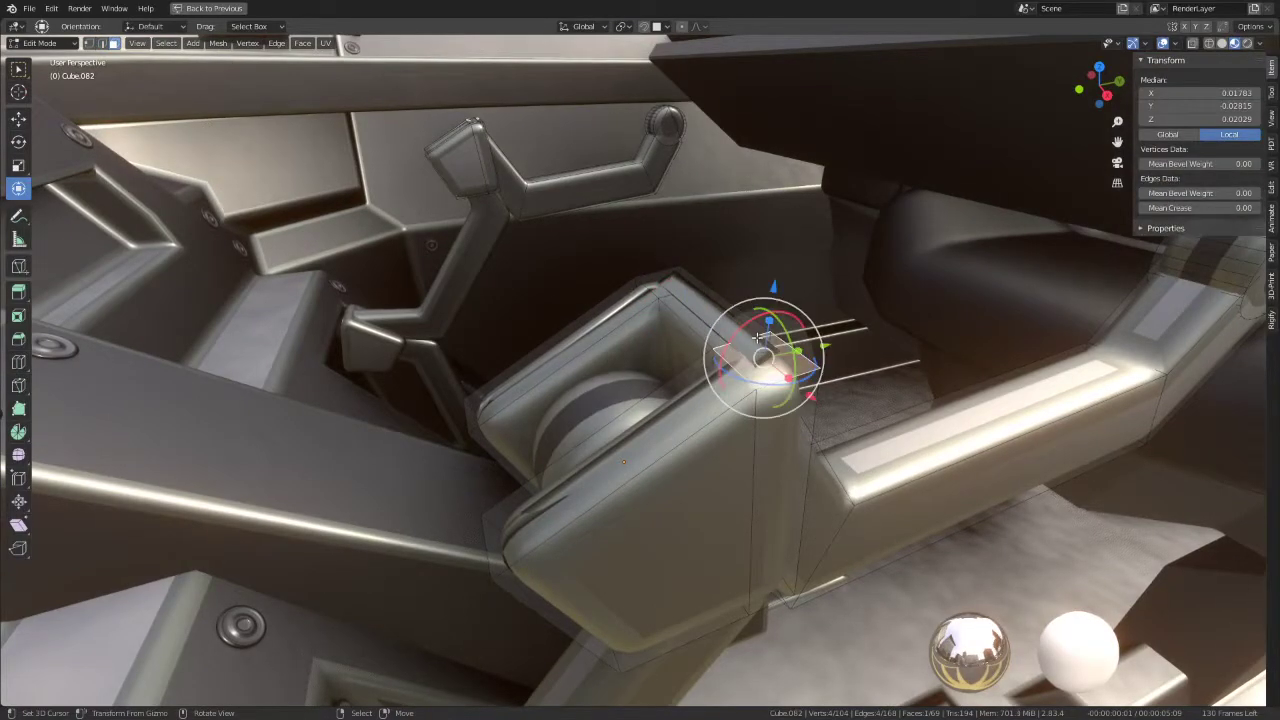
{"action": "key", "text": "ctrl+l"}
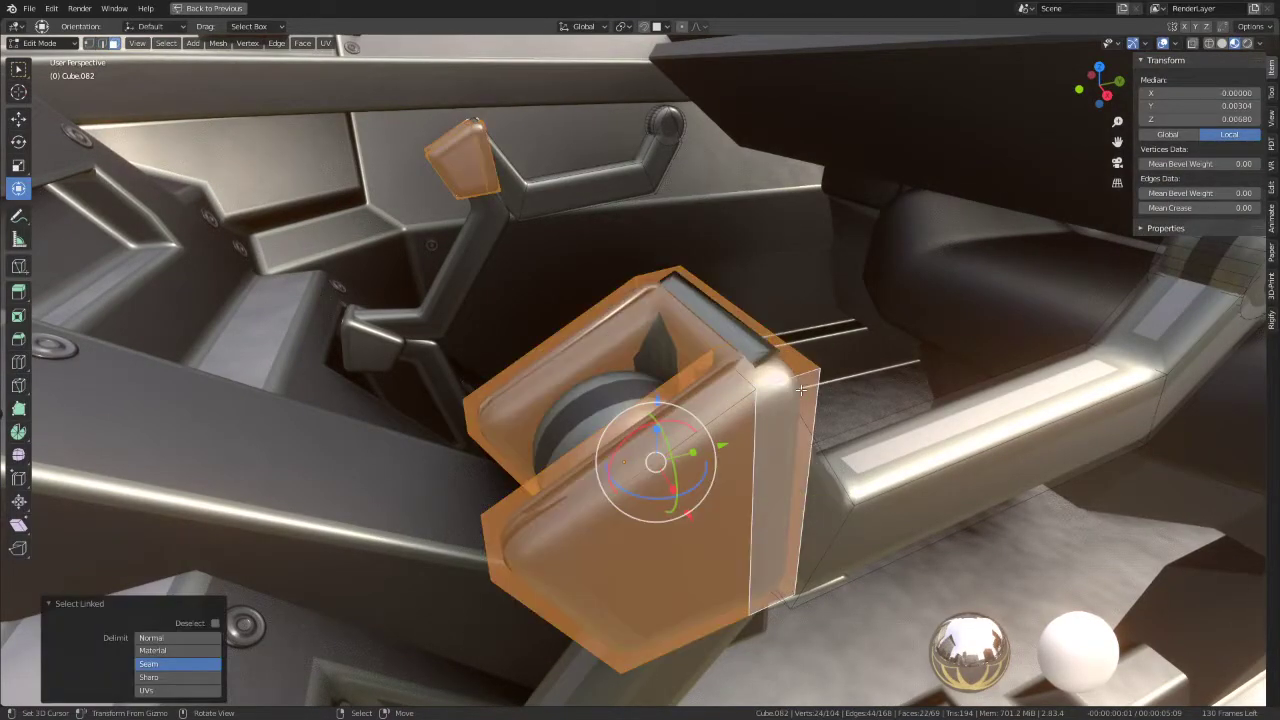
{"action": "key", "text": "h"}
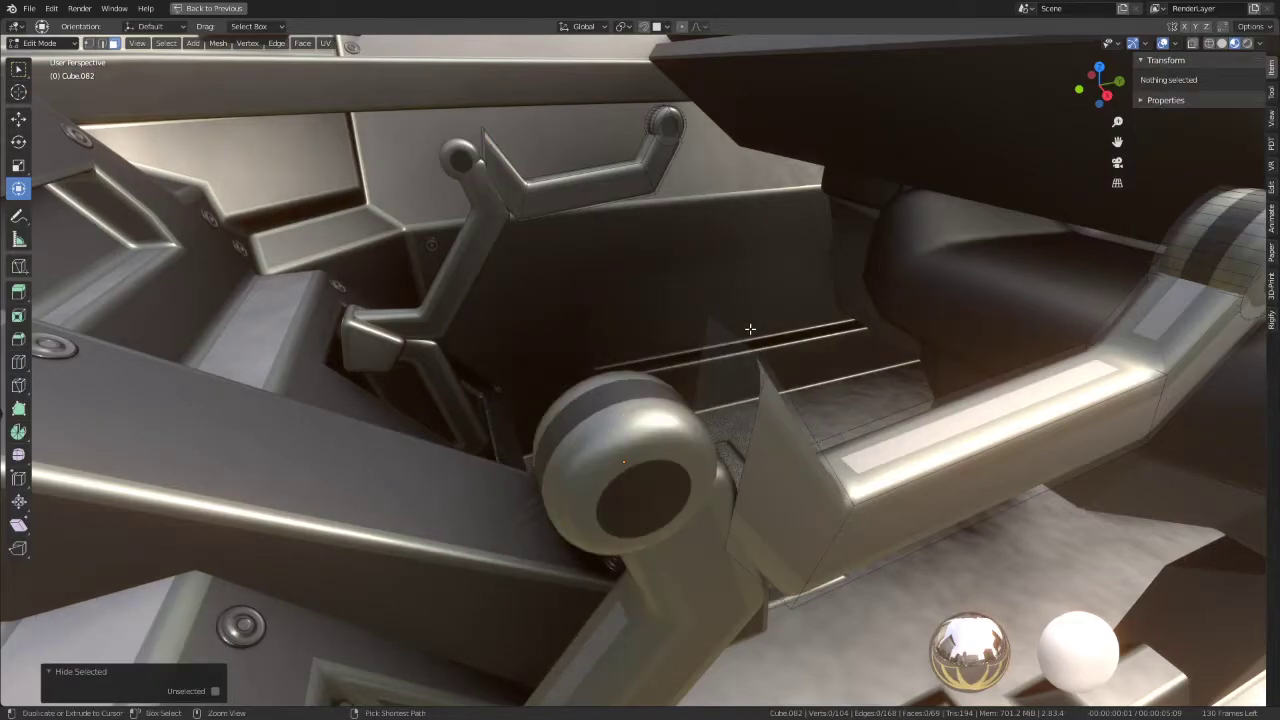
{"action": "key", "text": "alt+h"}
Step: Move the pivot housing block's top face against the horizontal arm's end
{"action": "middle_click_drag", "start_coordinate": [750, 328], "coordinate": [688, 325]}
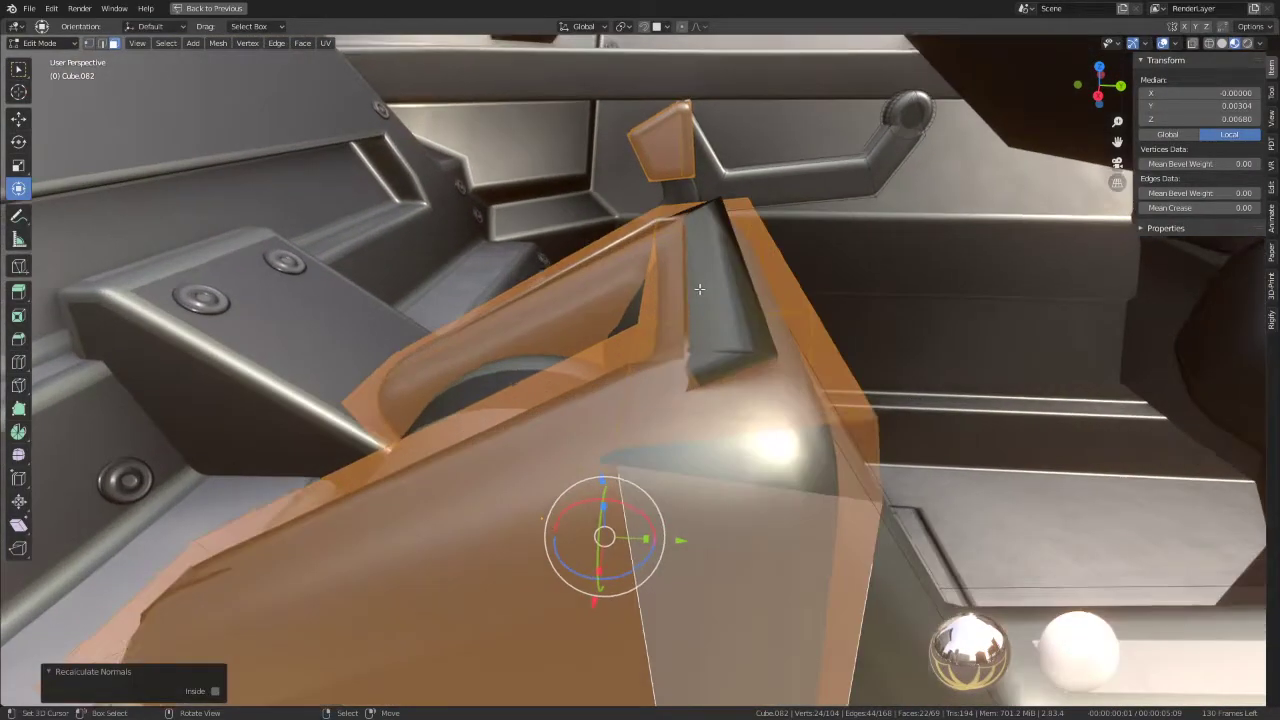
{"action": "middle_click_drag", "start_coordinate": [684, 317], "coordinate": [688, 300]}
{"action": "left_click", "coordinate": [688, 300]}
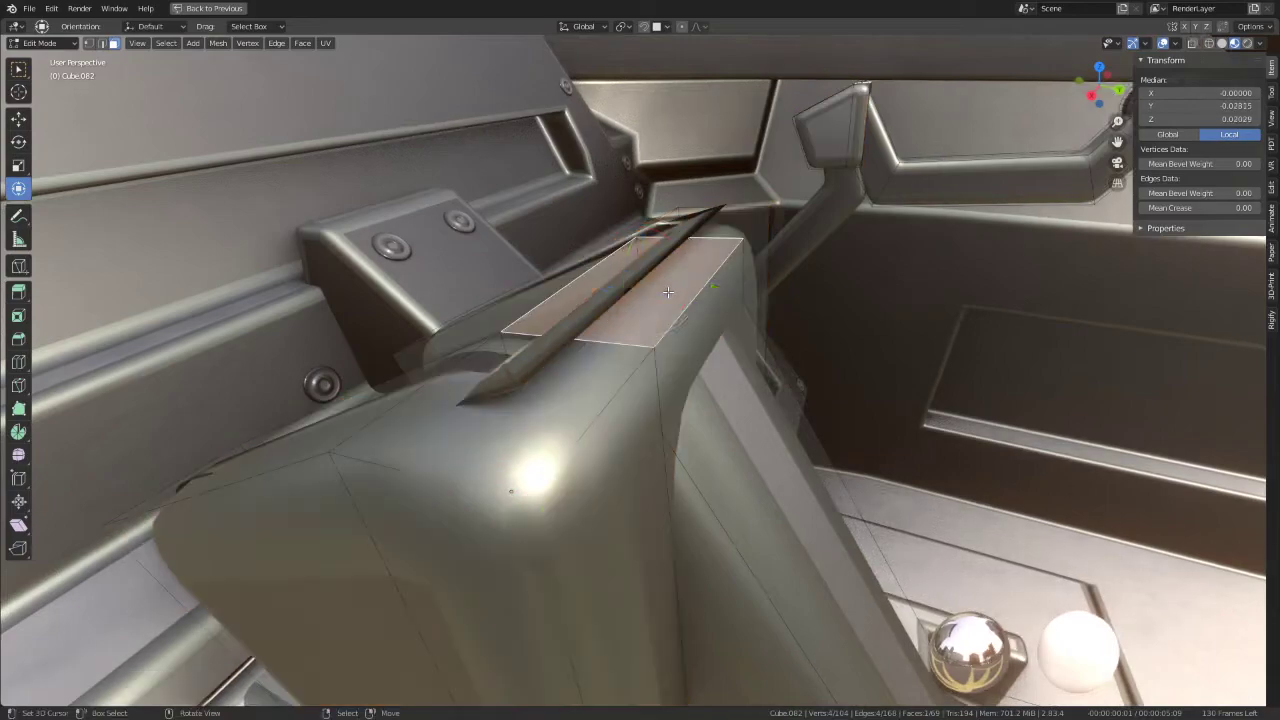
{"action": "key", "text": "g"}
{"action": "left_click", "coordinate": [688, 300]}
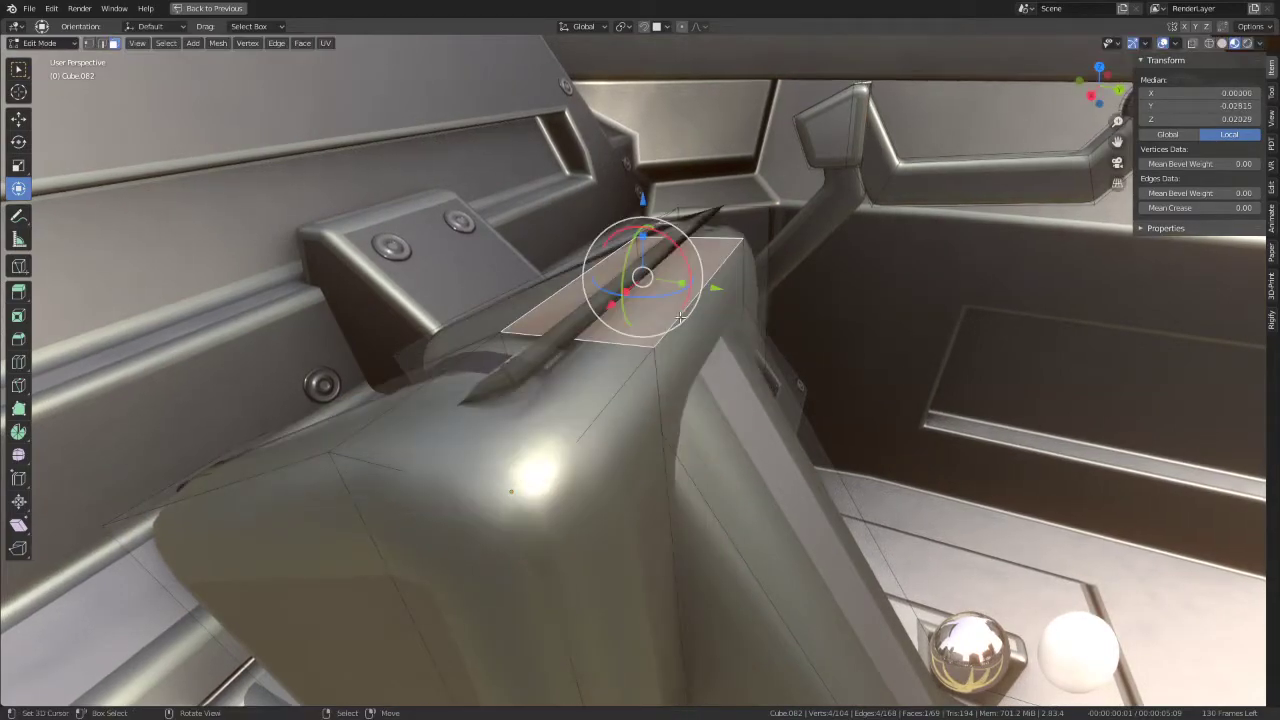
{"action": "mouse_move", "coordinate": [688, 300]}
{"action": "middle_mouse_down"}
{"action": "mouse_move", "coordinate": [736, 305]}
{"action": "mouse_move", "coordinate": [766, 290]}
{"action": "mouse_move", "coordinate": [709, 318]}
{"action": "mouse_move", "coordinate": [690, 312]}
{"action": "mouse_move", "coordinate": [673, 275]}
{"action": "mouse_move", "coordinate": [203, 127]}
{"action": "middle_mouse_up"}
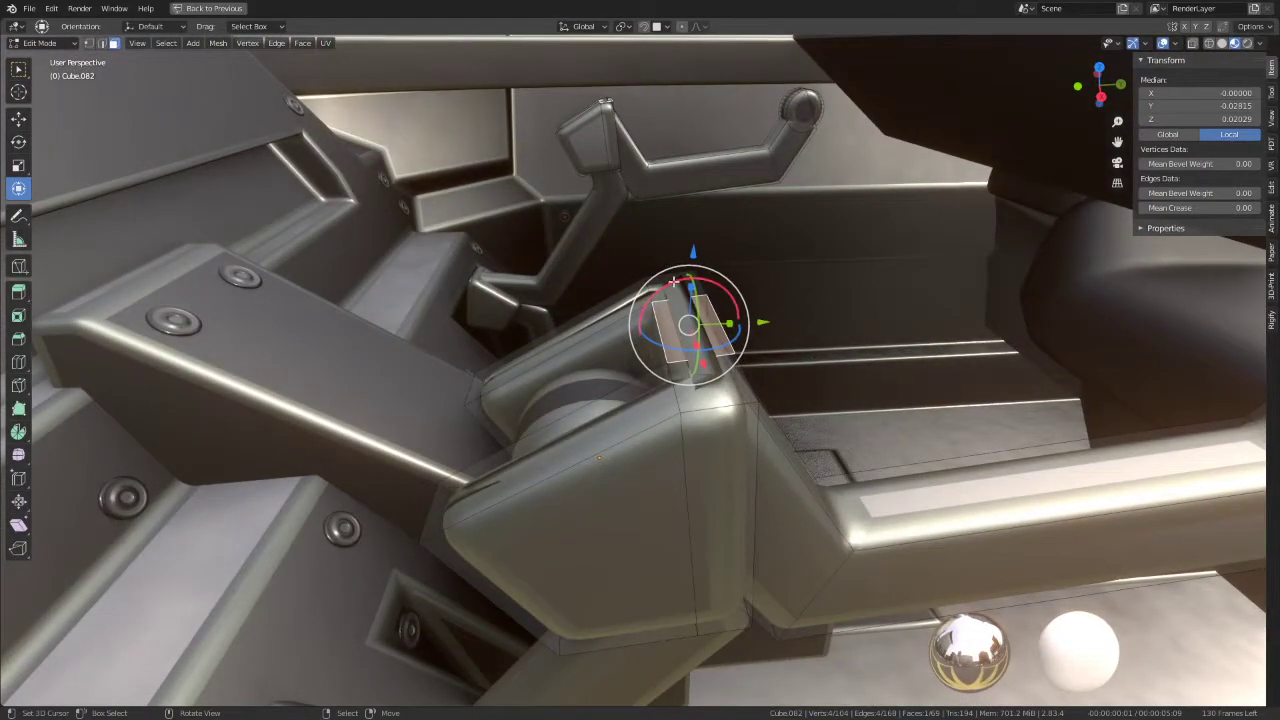
{"action": "middle_click_drag", "start_coordinate": [674, 280], "coordinate": [683, 358]}
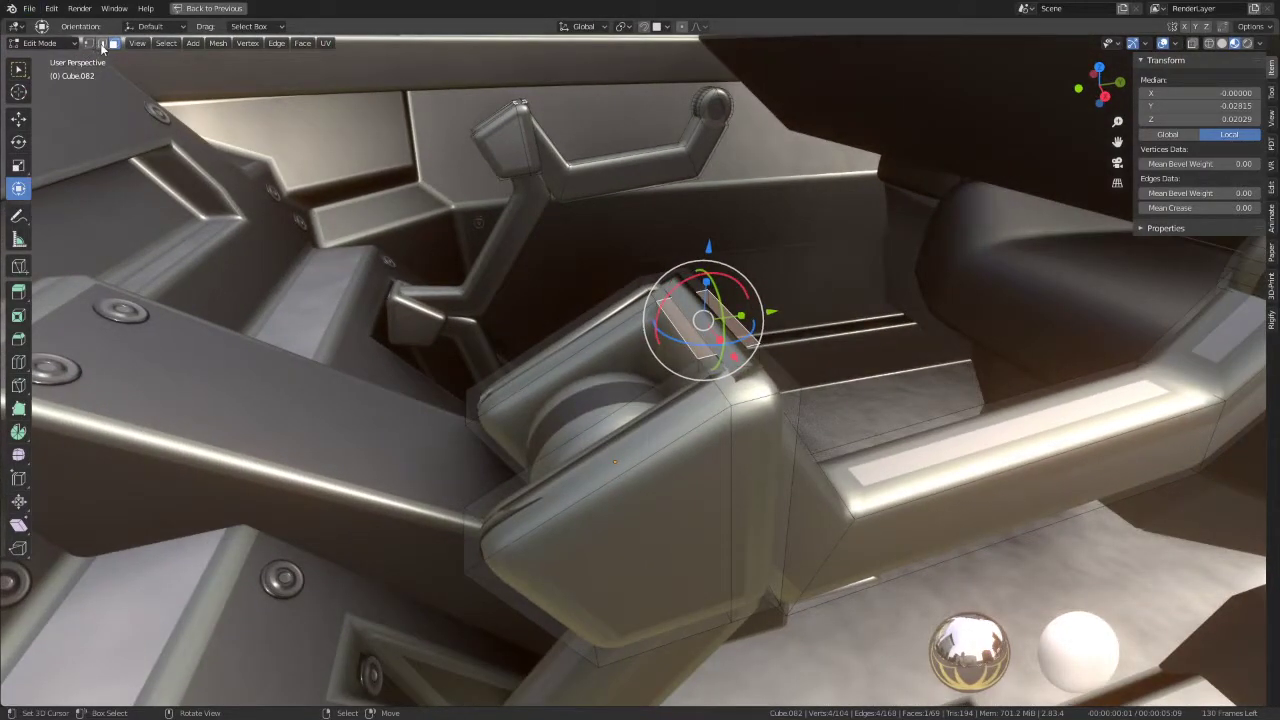
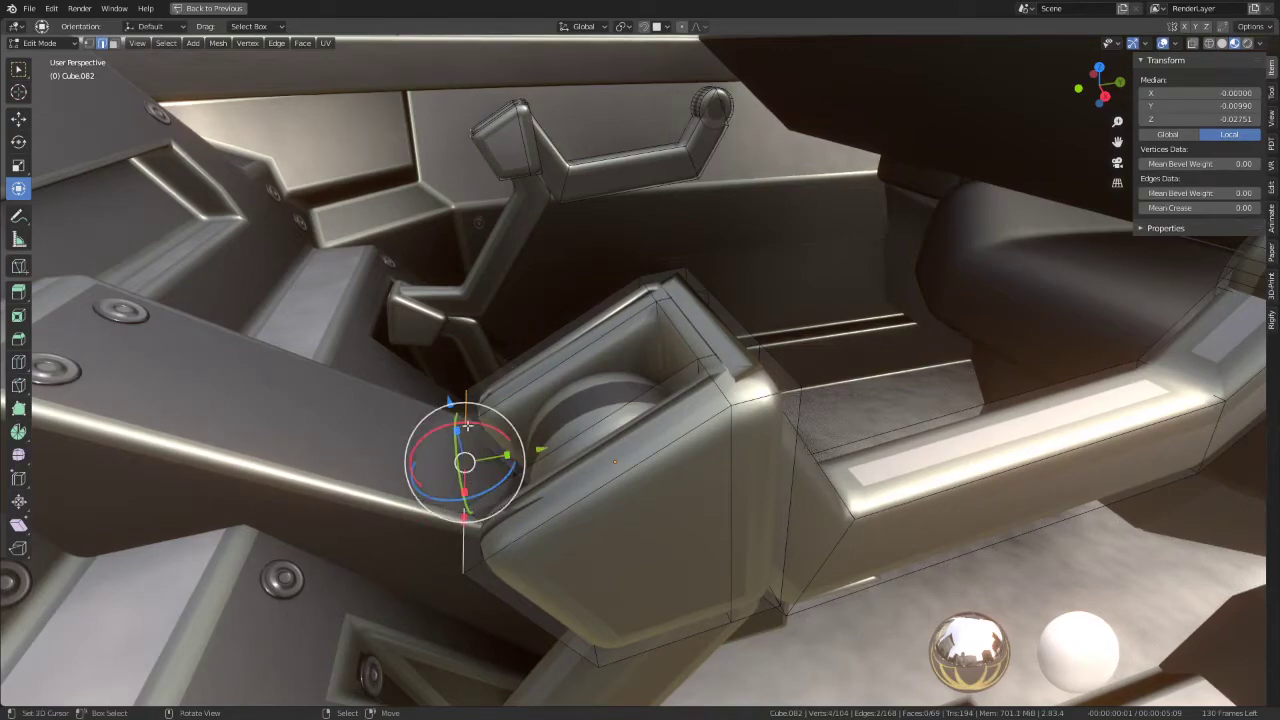
Step: Raise the selected mount vertices slightly along Z, check the edge by hiding and unhiding, then leave Edit Mode
{"action": "mouse_move", "coordinate": [450, 398]}
{"action": "left_mouse_down"}
{"action": "mouse_move", "coordinate": [436, 235]}
{"action": "mouse_move", "coordinate": [478, 390]}
{"action": "left_mouse_up"}
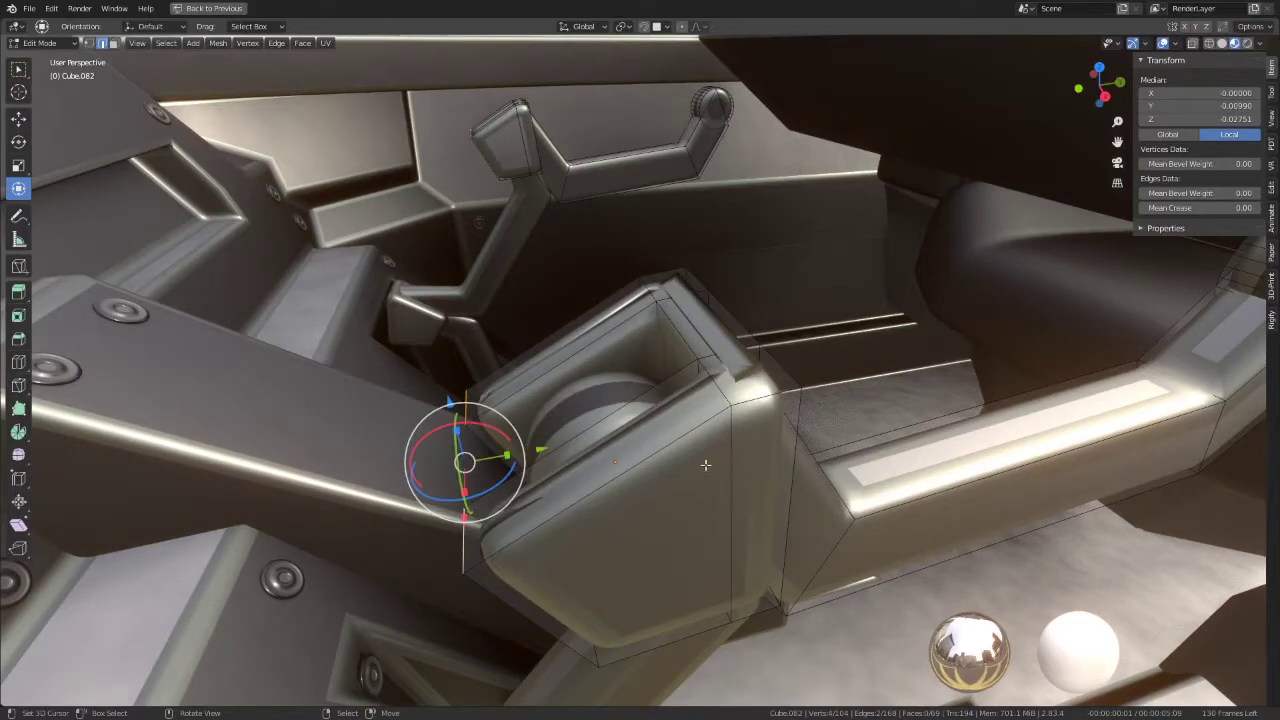
{"action": "left_click", "coordinate": [661, 408]}
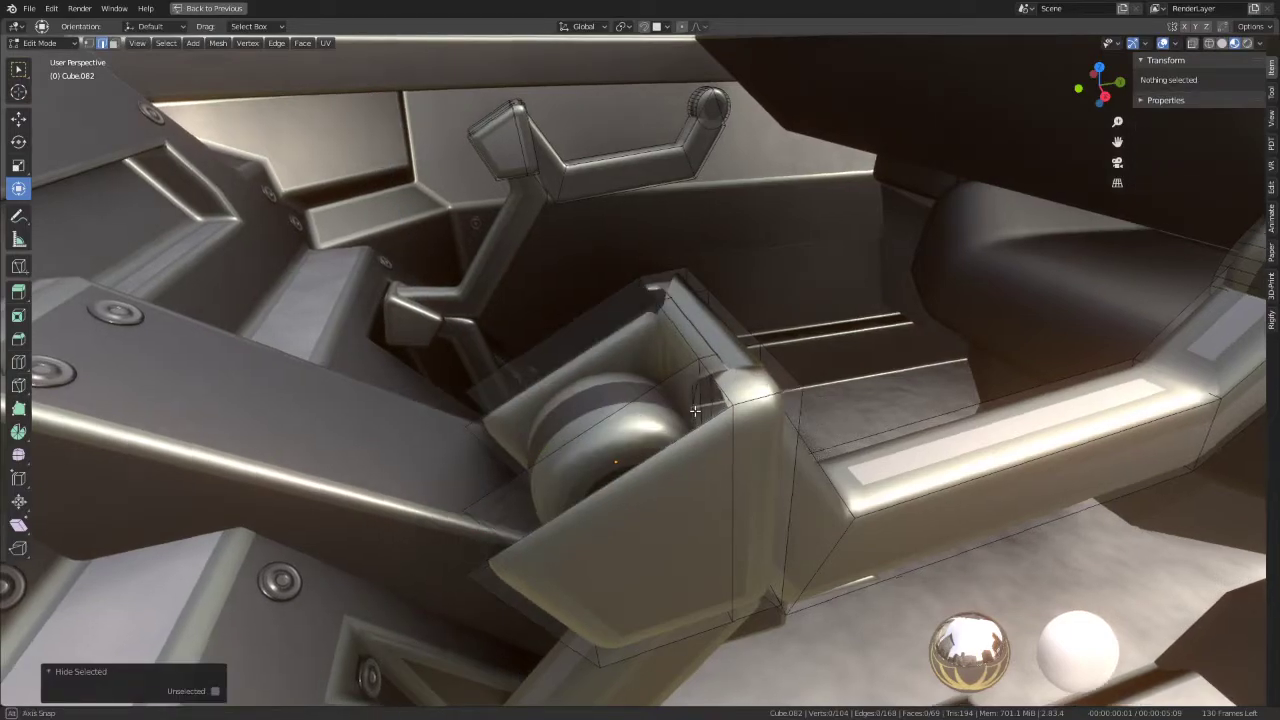
{"action": "mouse_move", "coordinate": [661, 408]}
{"action": "middle_mouse_down"}
{"action": "mouse_move", "coordinate": [712, 337]}
{"action": "mouse_move", "coordinate": [783, 467]}
{"action": "middle_mouse_up"}
{"action": "key", "text": "h"}
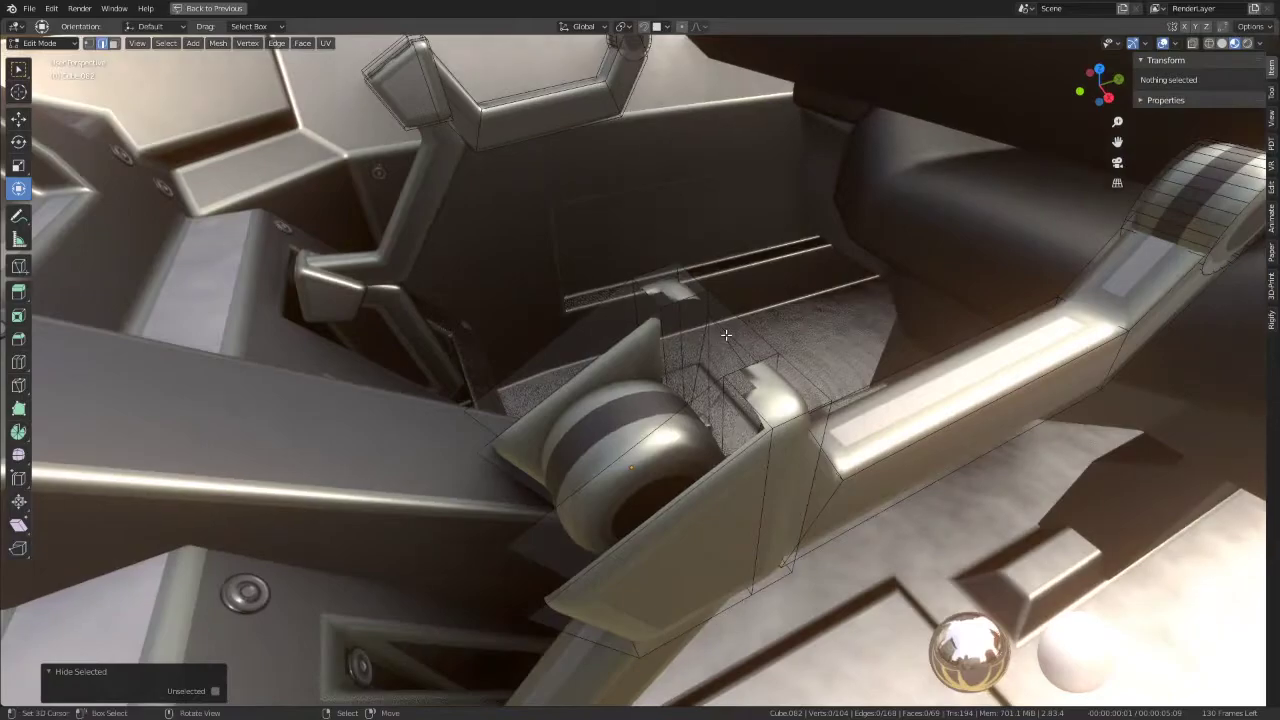
{"action": "key", "text": "alt+h"}
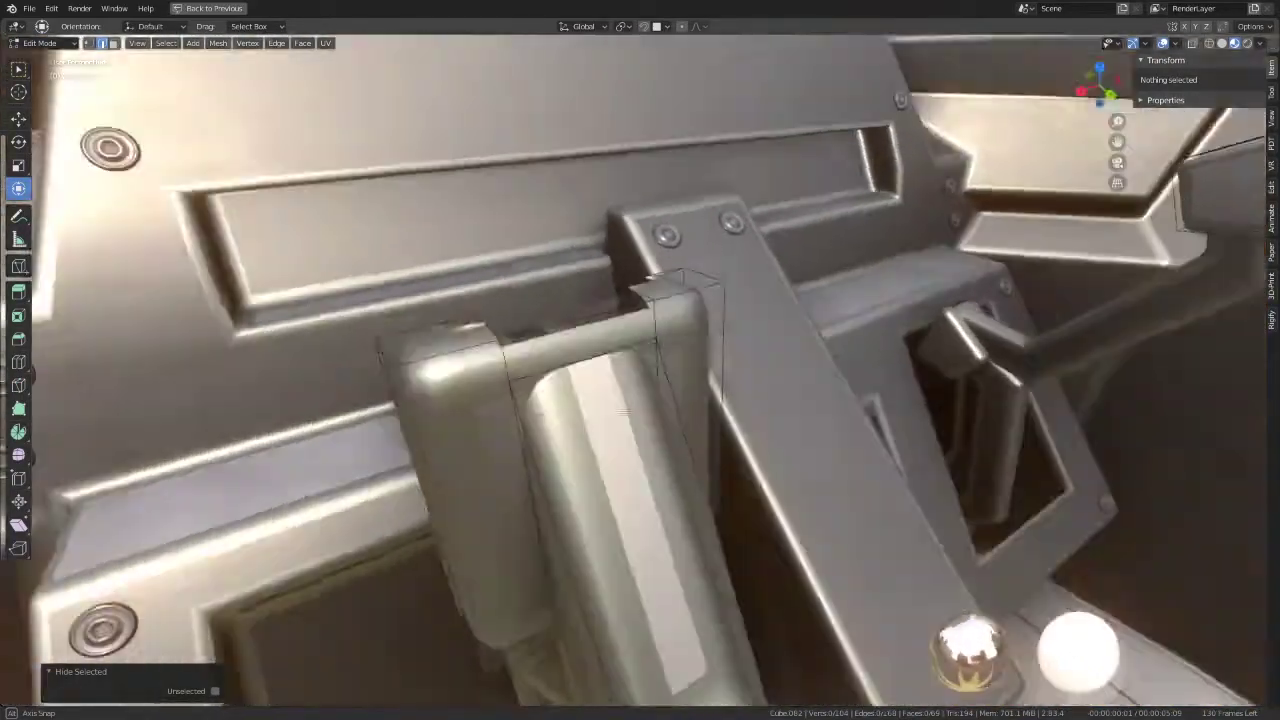
{"action": "mouse_move", "coordinate": [744, 471]}
{"action": "middle_mouse_down"}
{"action": "mouse_move", "coordinate": [665, 318]}
{"action": "mouse_move", "coordinate": [698, 312]}
{"action": "middle_mouse_up"}
{"action": "key", "text": "Tab"}
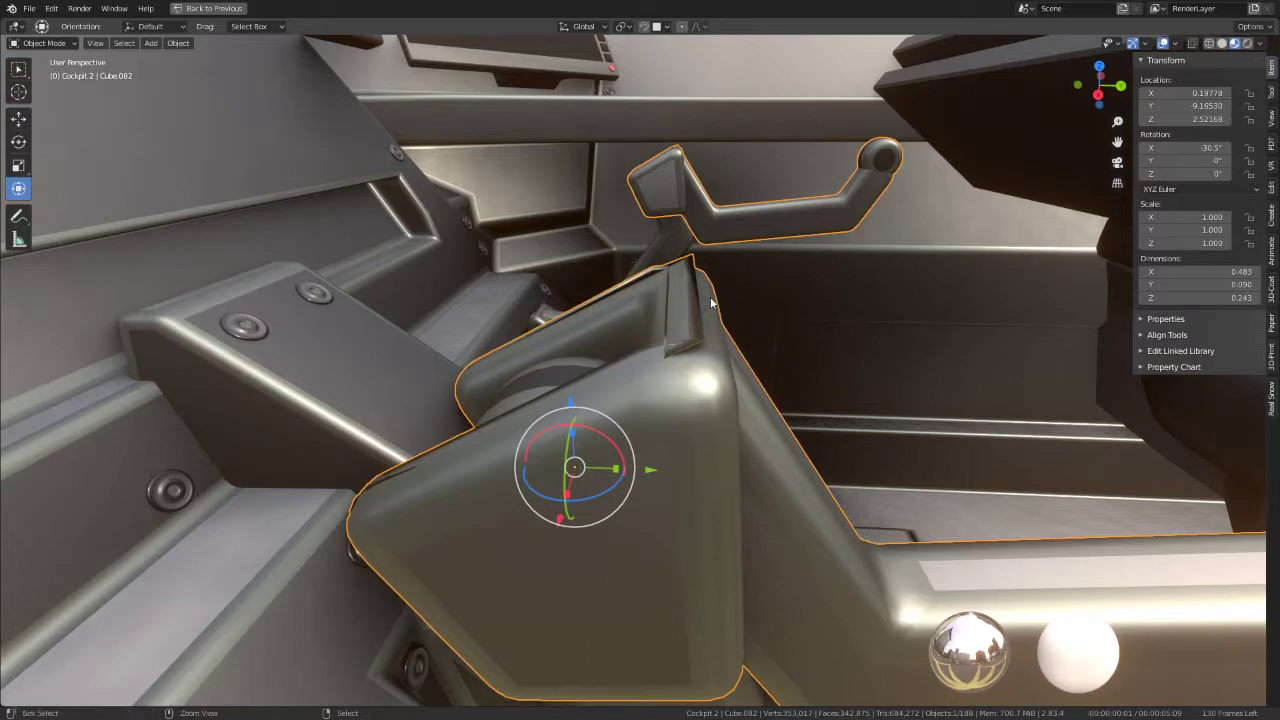
Step: Set the Bevel.001 modifier offset on Cube.082 to 0.0020
{"action": "key", "text": "ctrl+space"}
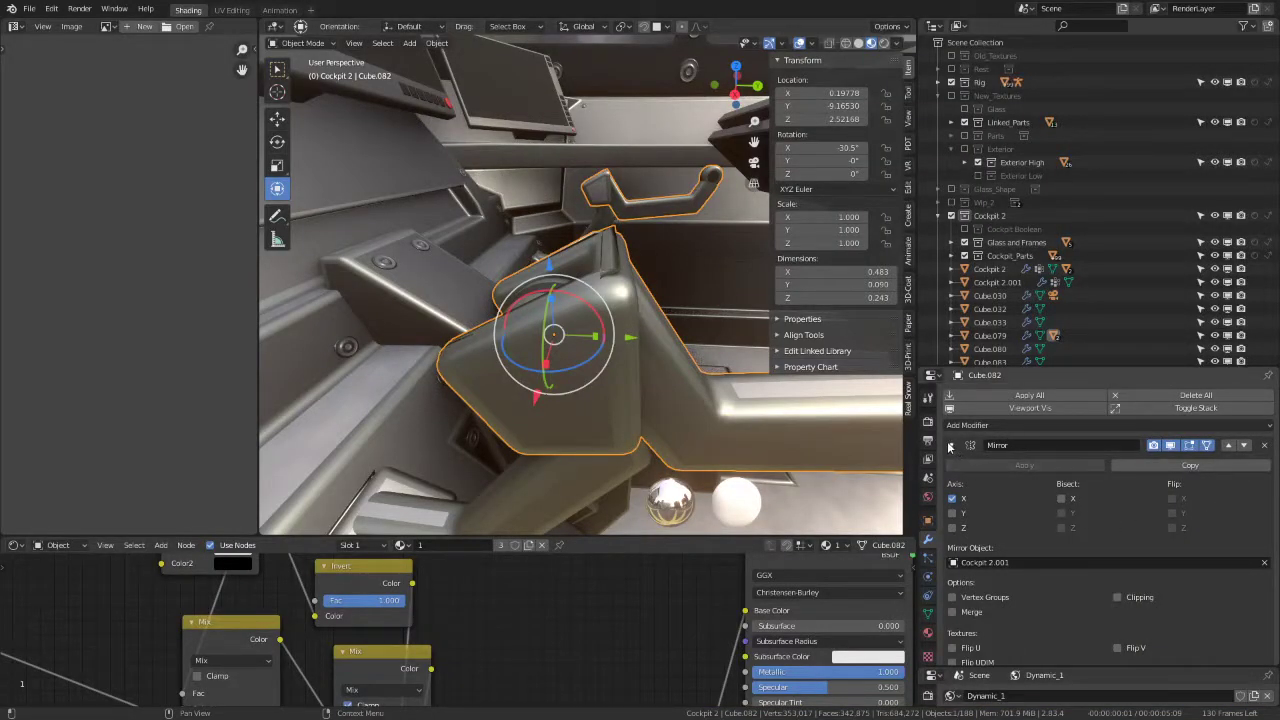
{"action": "left_click", "coordinate": [950, 446]}
{"action": "left_click", "coordinate": [1189, 469]}
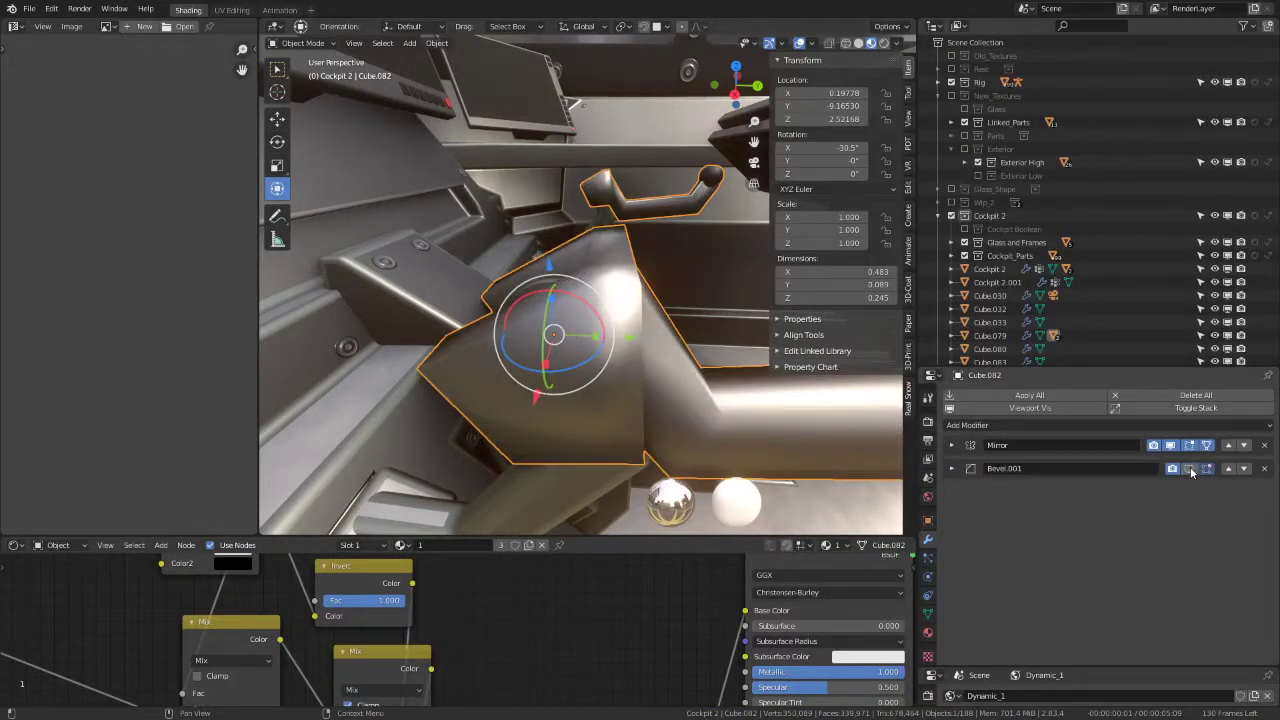
{"action": "left_click", "coordinate": [1189, 469]}
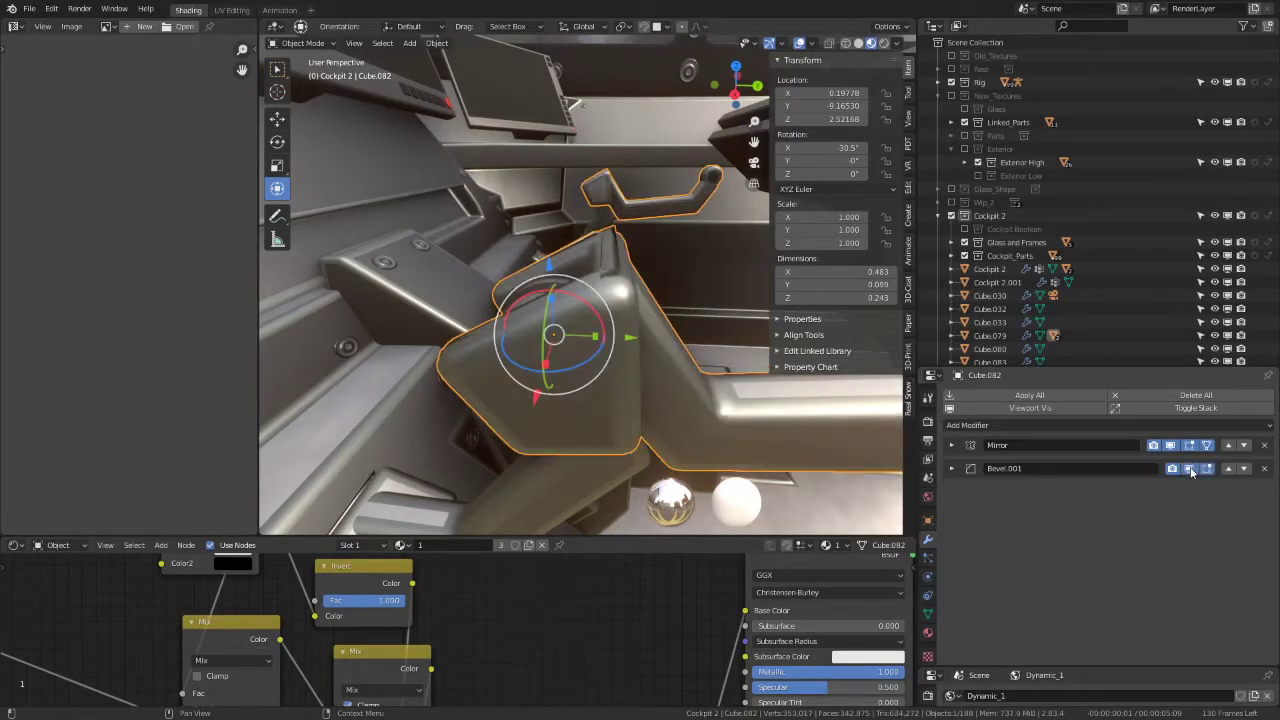
{"action": "left_click", "coordinate": [951, 469]}
{"action": "left_click", "coordinate": [1154, 507]}
{"action": "type", "text": "0.0020"}
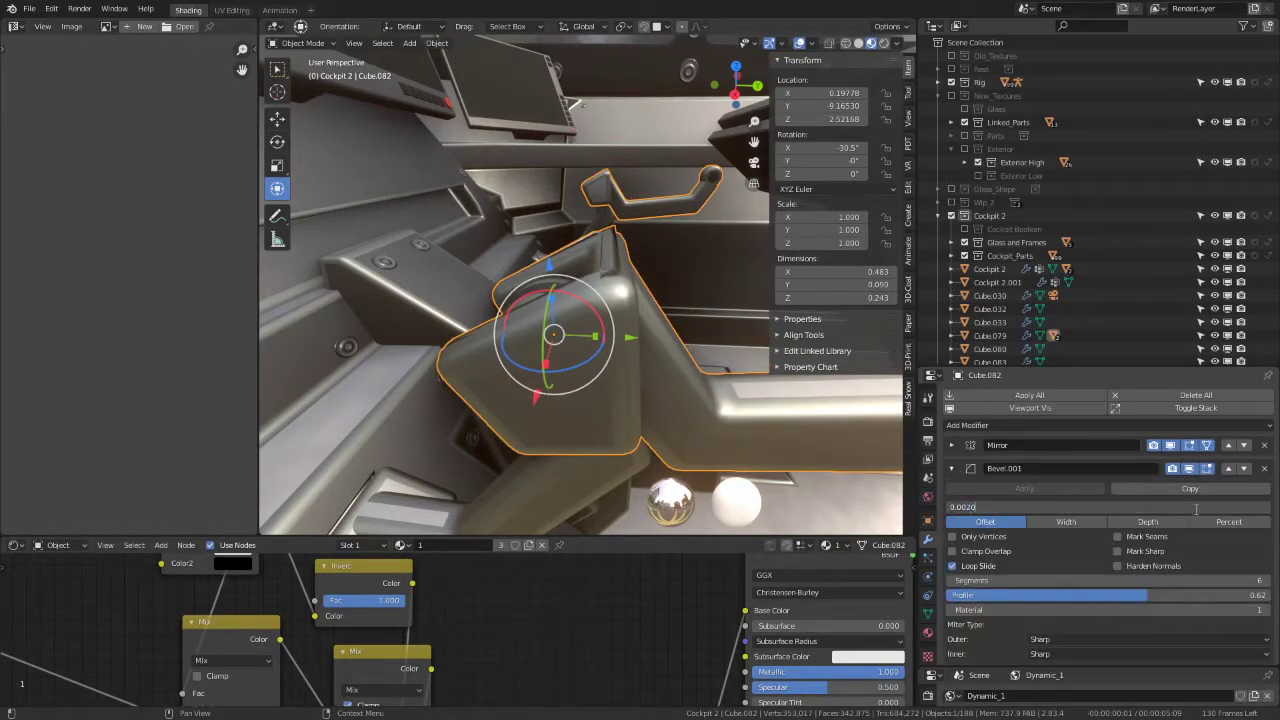
{"action": "key", "text": "Return"}
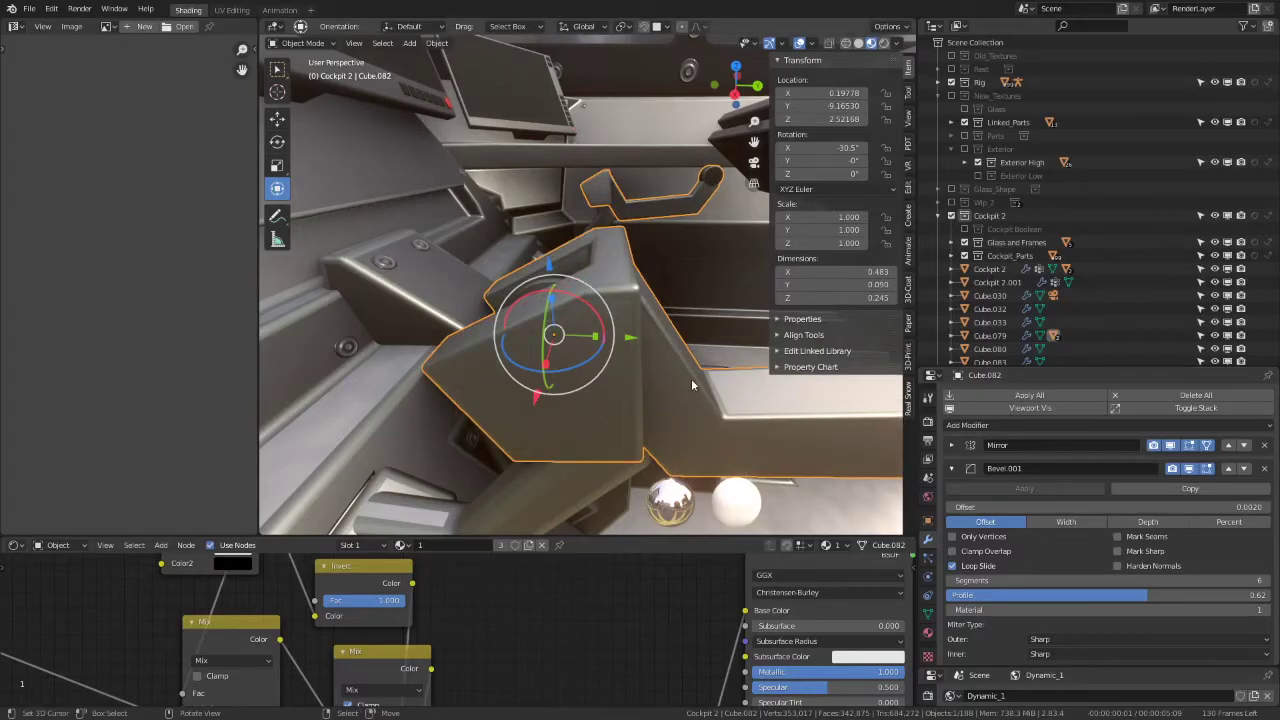
Step: Link Cube.082's modifiers onto the two connected arm pieces with Ctrl+L
{"action": "key", "text": "ctrl+alt+space"}
{"action": "mouse_move", "coordinate": [687, 270]}
{"action": "middle_mouse_down"}
{"action": "mouse_move", "coordinate": [656, 277]}
{"action": "mouse_move", "coordinate": [740, 396]}
{"action": "middle_mouse_up"}
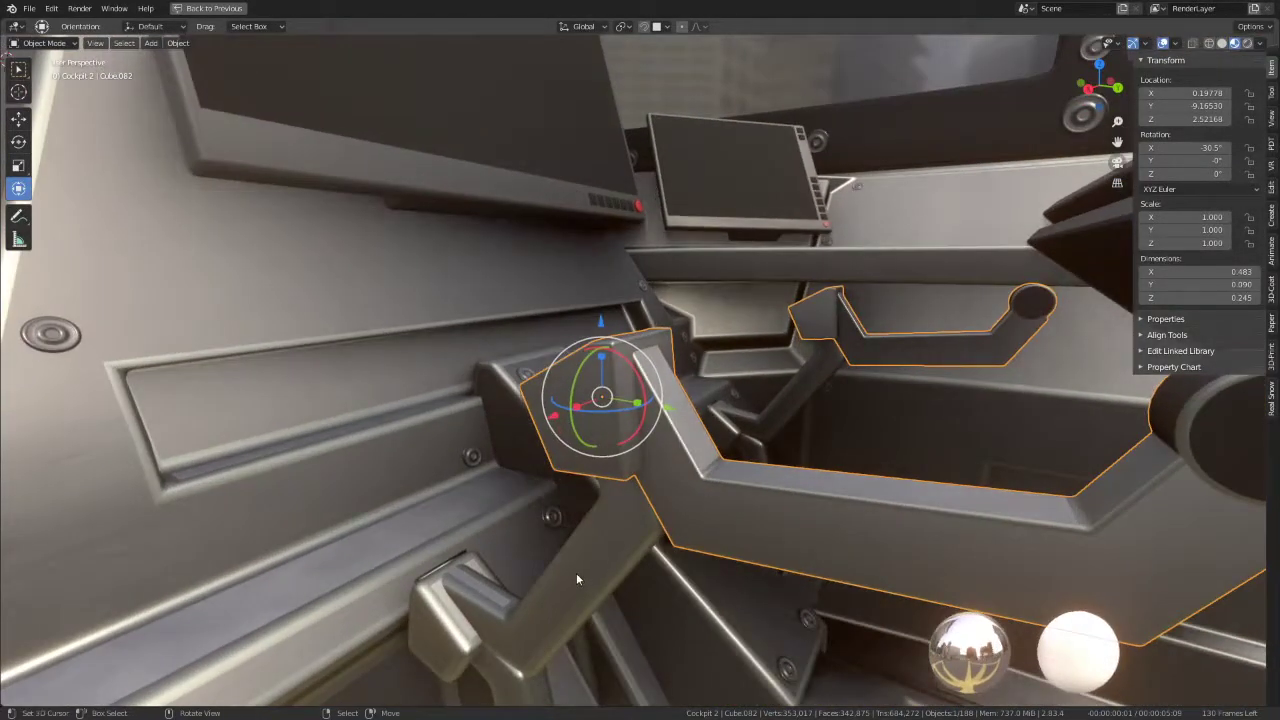
{"action": "mouse_move", "coordinate": [576, 573]}
{"action": "middle_mouse_down"}
{"action": "mouse_move", "coordinate": [560, 531]}
{"action": "mouse_move", "coordinate": [545, 578]}
{"action": "middle_mouse_up"}
{"action": "left_click", "coordinate": [545, 578]}
{"action": "left_click", "coordinate": [566, 476], "text": "shift"}
{"action": "left_click", "coordinate": [690, 412], "text": "shift"}
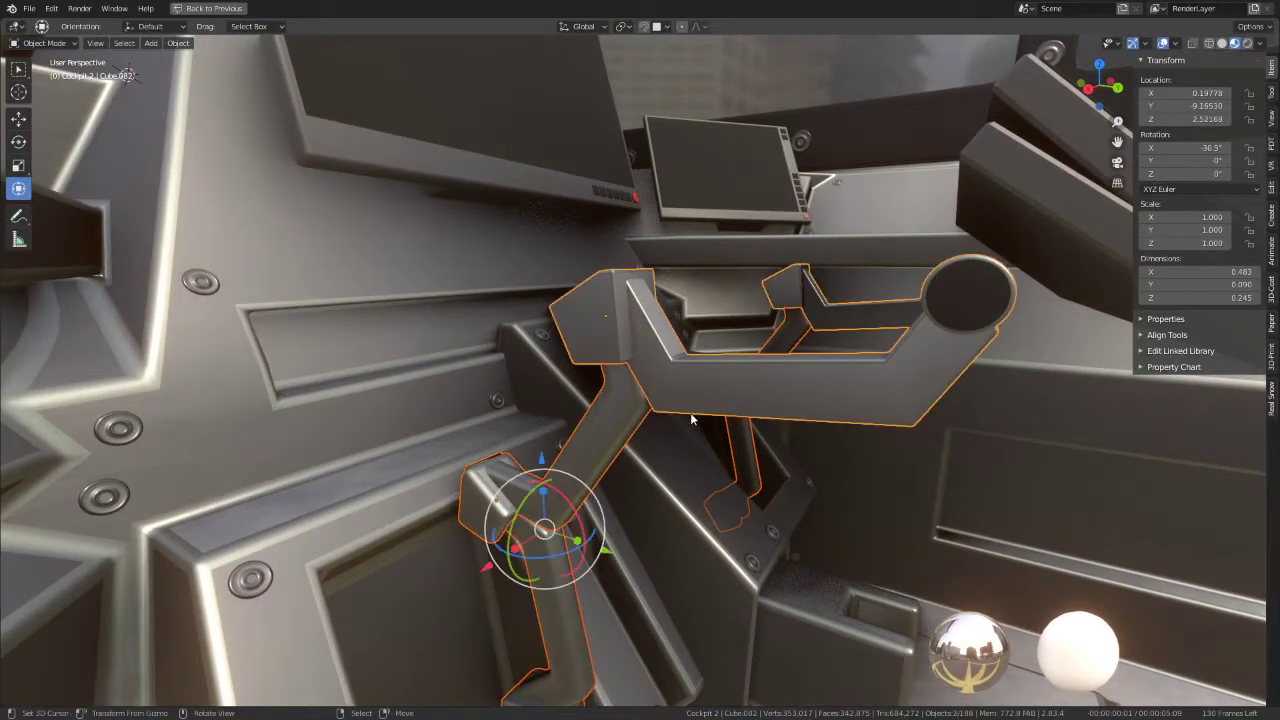
{"action": "key", "text": "ctrl+l"}
{"action": "left_click", "coordinate": [691, 409]}
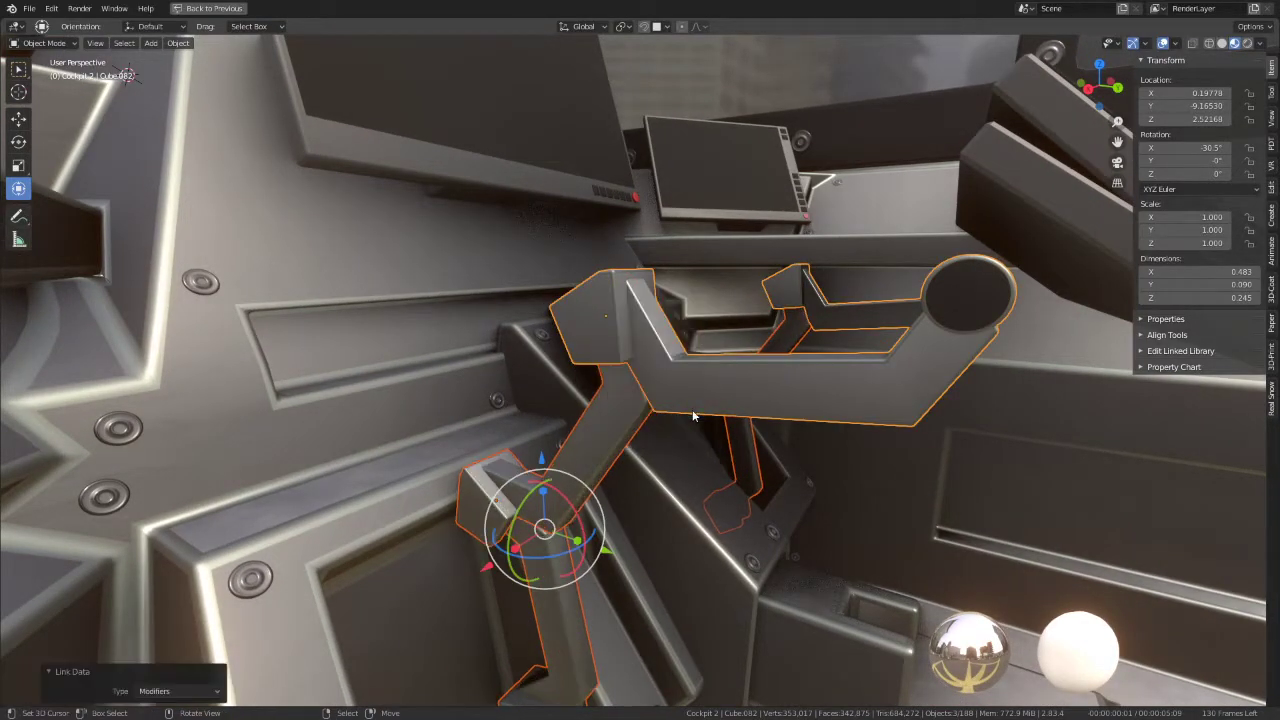
Step: Reselect the mount Cube.082 and enter Edit Mode on its mesh
{"action": "key", "text": "alt+a"}
{"action": "mouse_move", "coordinate": [583, 352]}
{"action": "middle_mouse_down"}
{"action": "mouse_move", "coordinate": [713, 371]}
{"action": "mouse_move", "coordinate": [654, 257]}
{"action": "mouse_move", "coordinate": [603, 251]}
{"action": "middle_mouse_up"}
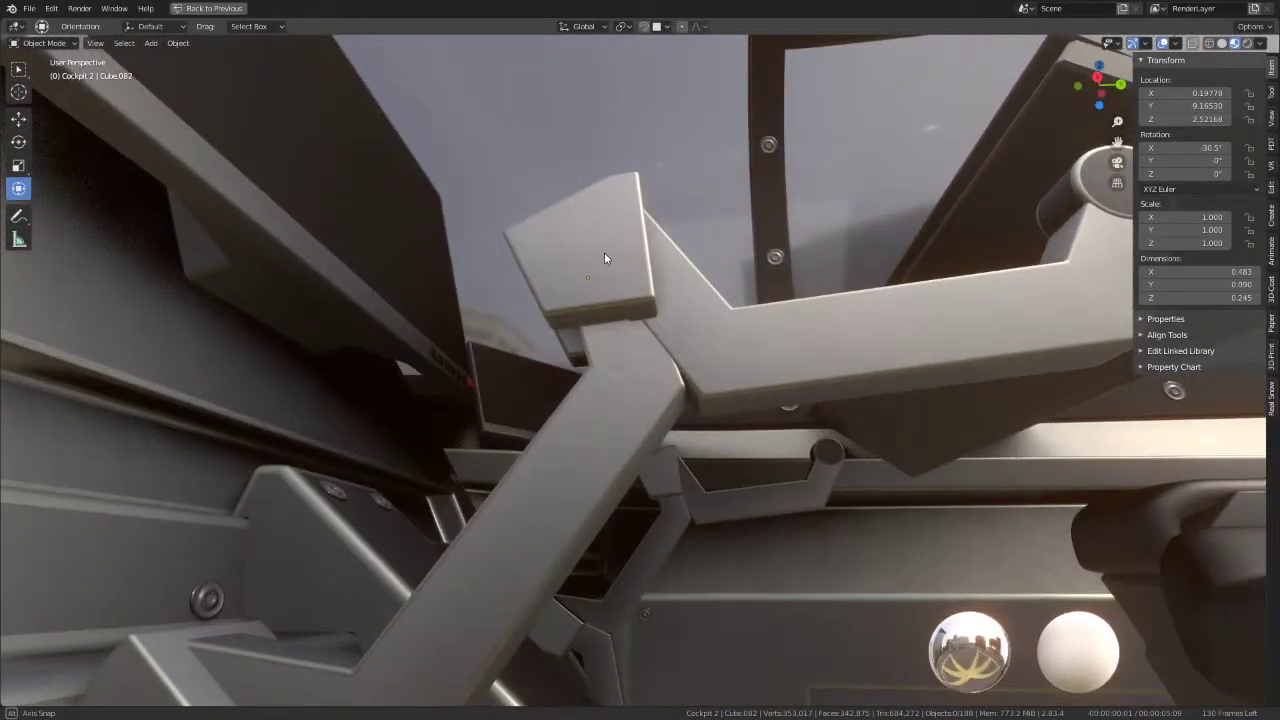
{"action": "left_click", "coordinate": [614, 270]}
{"action": "left_click", "coordinate": [647, 369]}
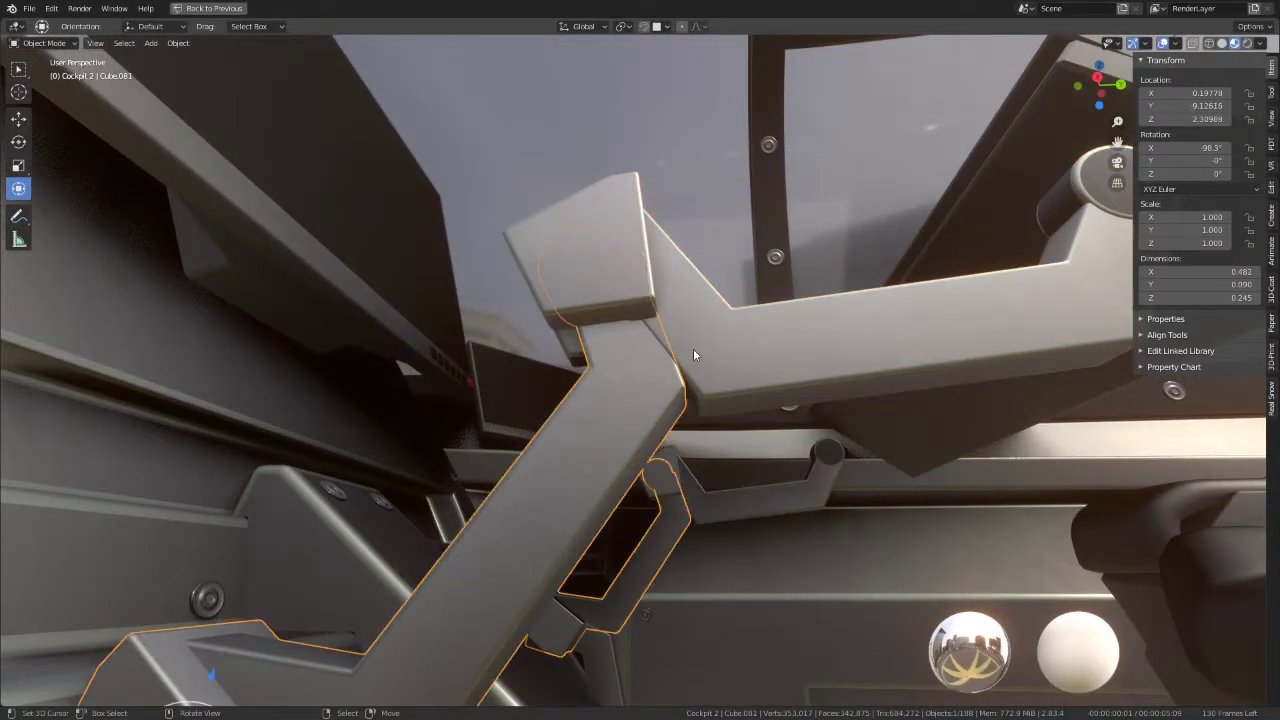
{"action": "left_click", "coordinate": [684, 318]}
{"action": "key", "text": "Tab"}
{"action": "middle_click_drag", "start_coordinate": [684, 316], "coordinate": [667, 352]}
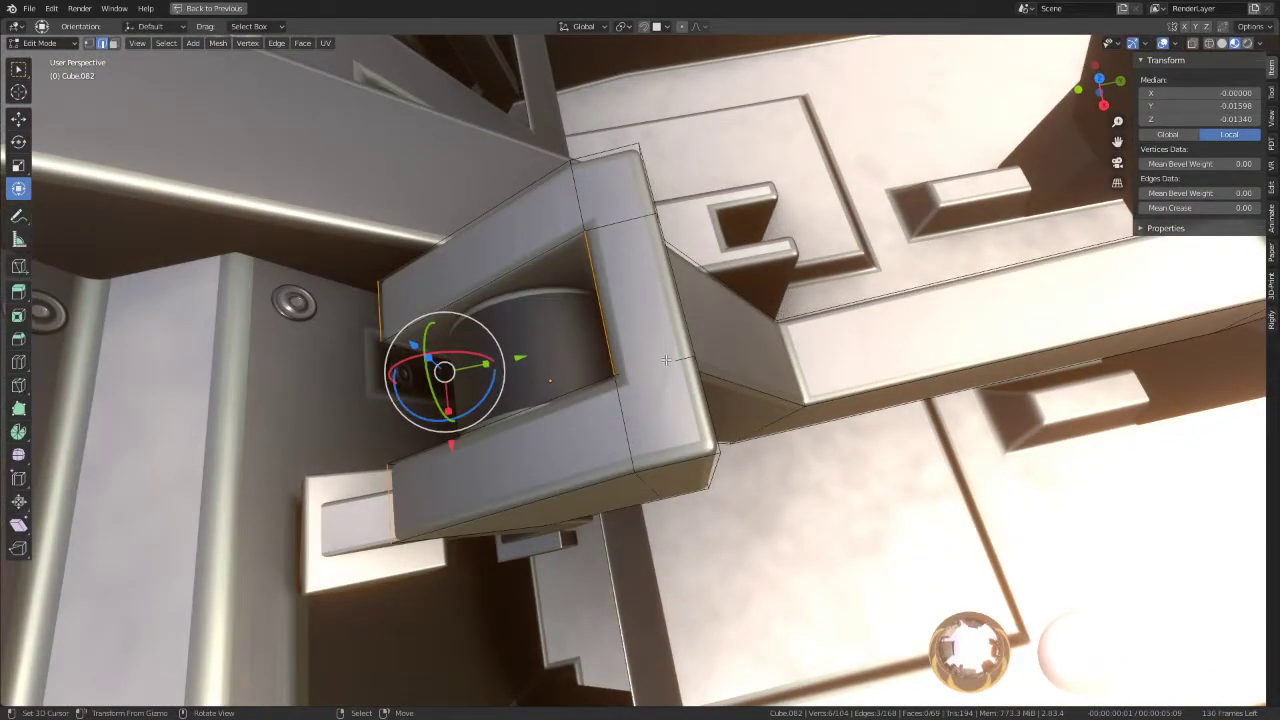
Step: Slide a joint edge of the mount slightly along Y
{"action": "left_click", "coordinate": [666, 359]}
{"action": "key", "text": "h"}
{"action": "mouse_move", "coordinate": [654, 337]}
{"action": "middle_mouse_down"}
{"action": "mouse_move", "coordinate": [657, 300]}
{"action": "mouse_move", "coordinate": [659, 456]}
{"action": "mouse_move", "coordinate": [673, 411]}
{"action": "middle_mouse_up"}
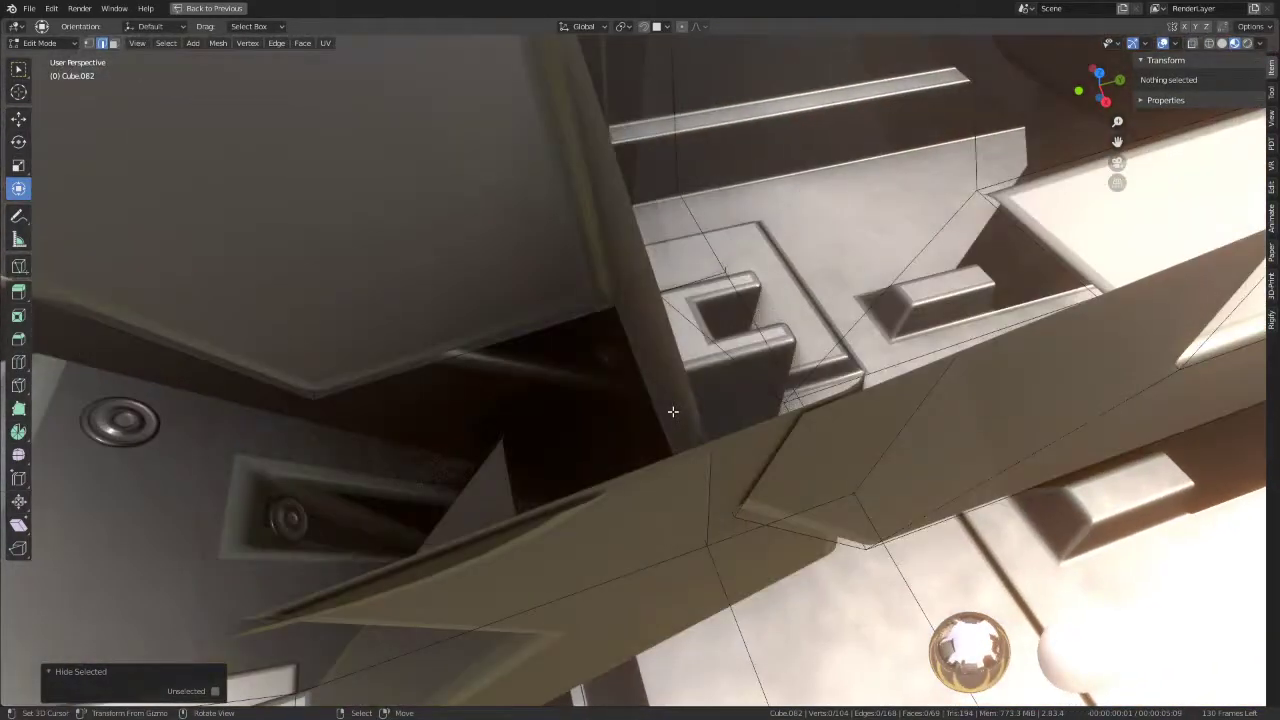
{"action": "key", "text": "ctrl+z"}
{"action": "mouse_move", "coordinate": [718, 465]}
{"action": "middle_mouse_down"}
{"action": "mouse_move", "coordinate": [729, 480]}
{"action": "mouse_move", "coordinate": [690, 300]}
{"action": "mouse_move", "coordinate": [676, 395]}
{"action": "middle_mouse_up"}
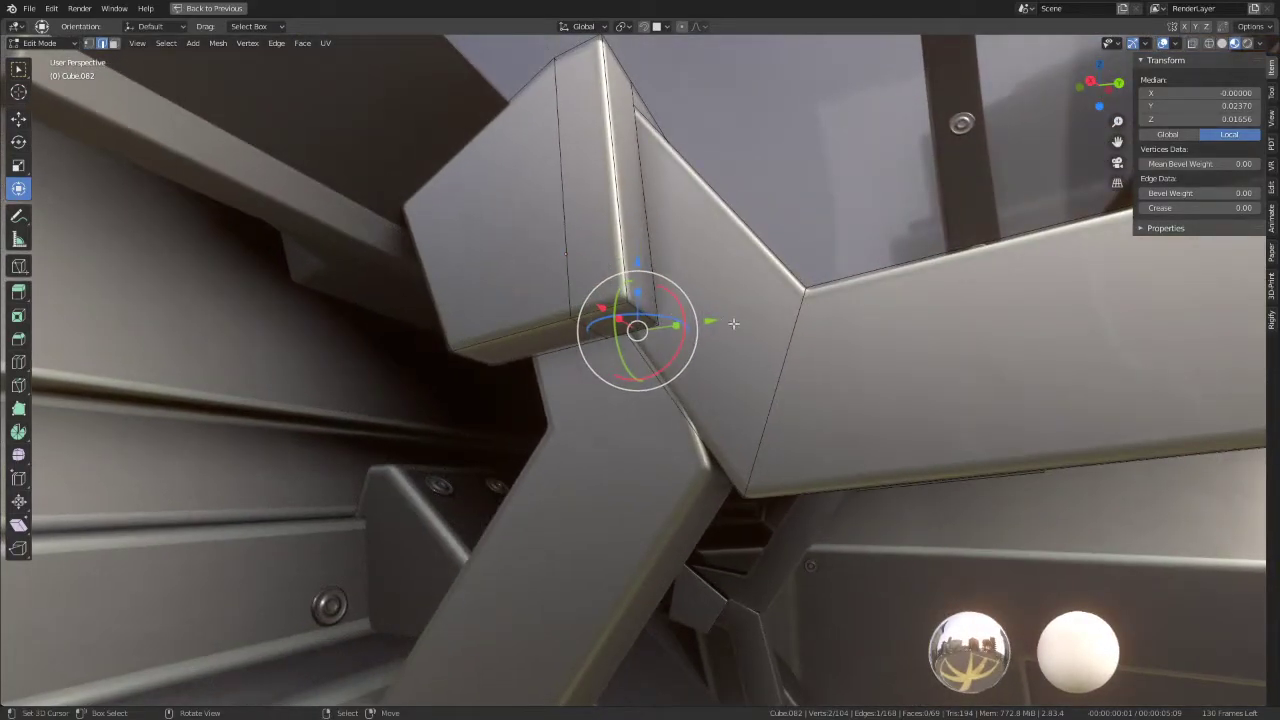
{"action": "left_click_drag", "start_coordinate": [708, 321], "coordinate": [735, 320]}
{"action": "mouse_move", "coordinate": [660, 335]}
{"action": "middle_mouse_down"}
{"action": "mouse_move", "coordinate": [647, 381]}
{"action": "mouse_move", "coordinate": [751, 383]}
{"action": "middle_mouse_up"}
{"action": "scroll", "coordinate": [690, 390], "scroll_direction": "up", "scroll_amount": 3}
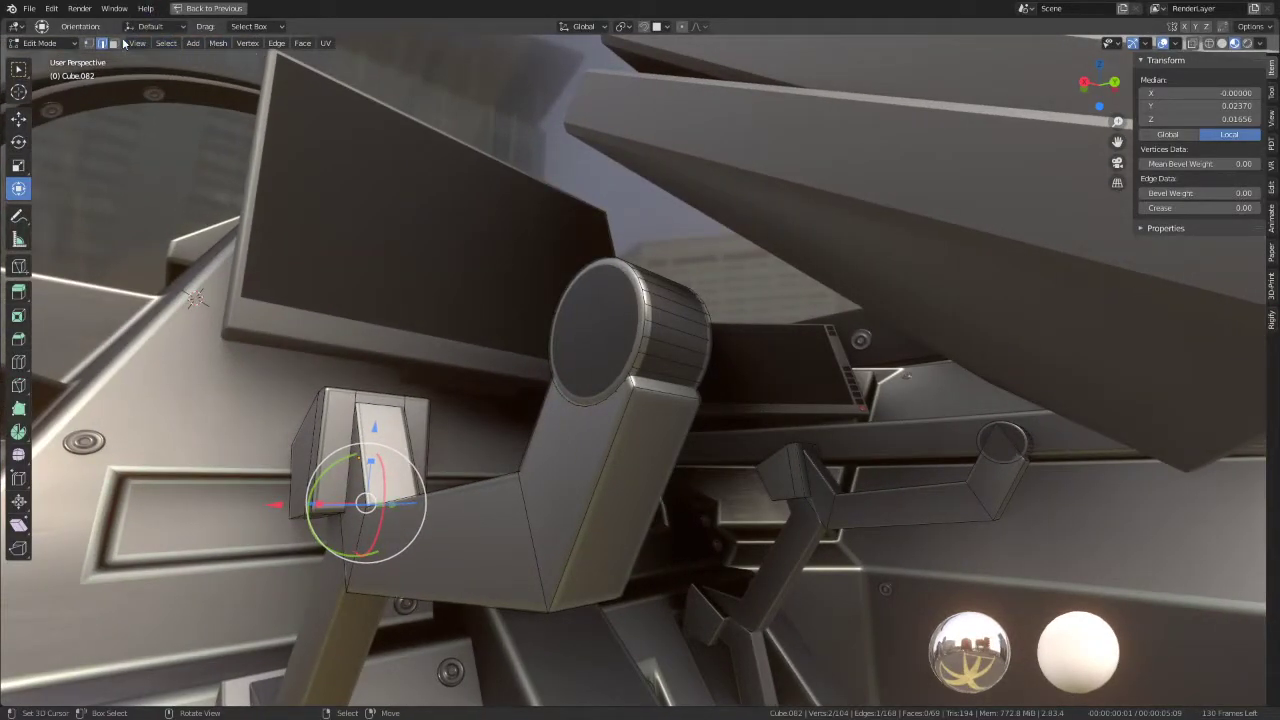
Step: Delete the face at the top of the arm where it meets the knob
{"action": "left_click", "coordinate": [114, 43]}
{"action": "left_click", "coordinate": [675, 391]}
{"action": "right_click", "coordinate": [675, 391]}
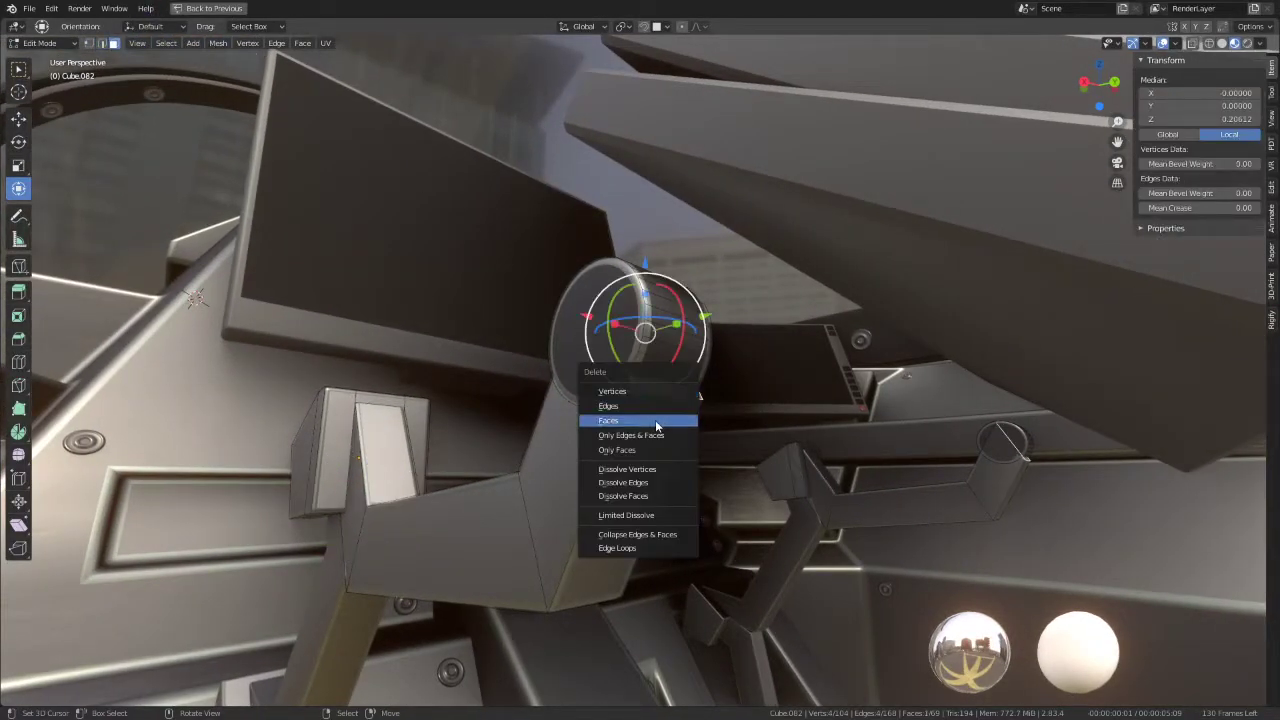
{"action": "left_click", "coordinate": [658, 427]}
{"action": "key", "text": "Tab"}
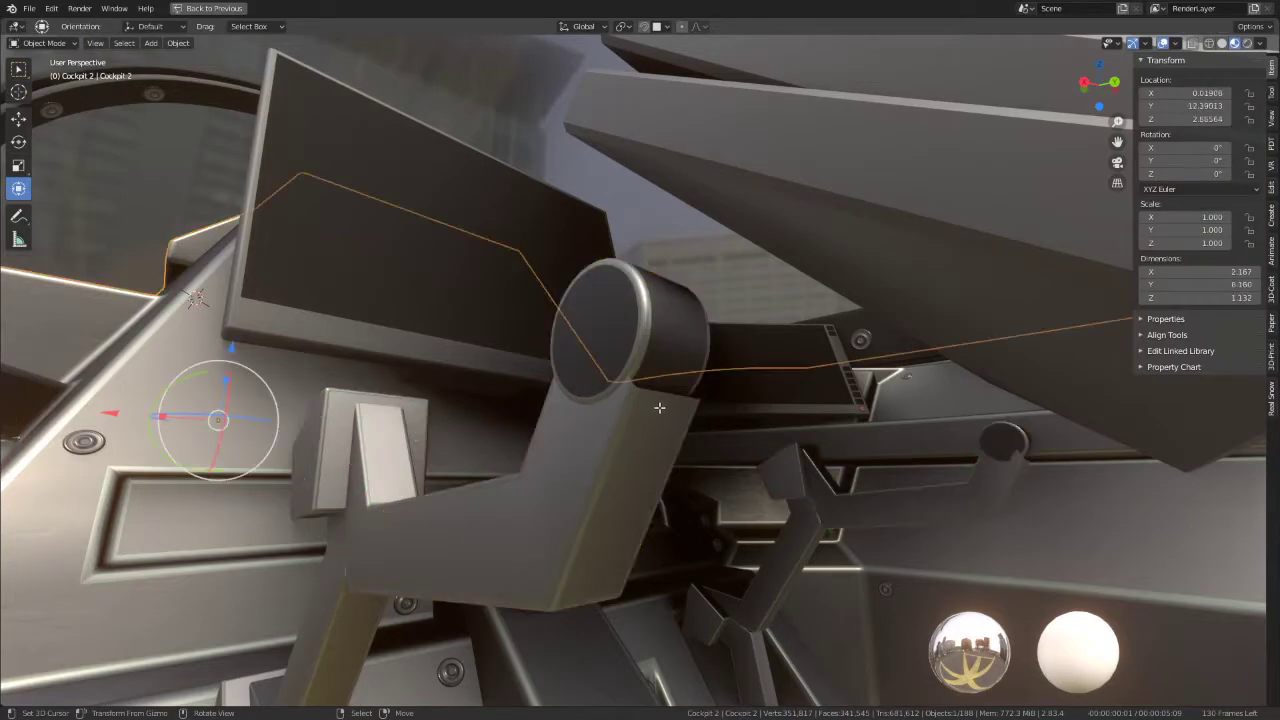
Step: Nudge the arm's end edge about 0.0086 along Z and return to Object Mode
{"action": "key", "text": "Tab"}
{"action": "left_click", "coordinate": [630, 470]}
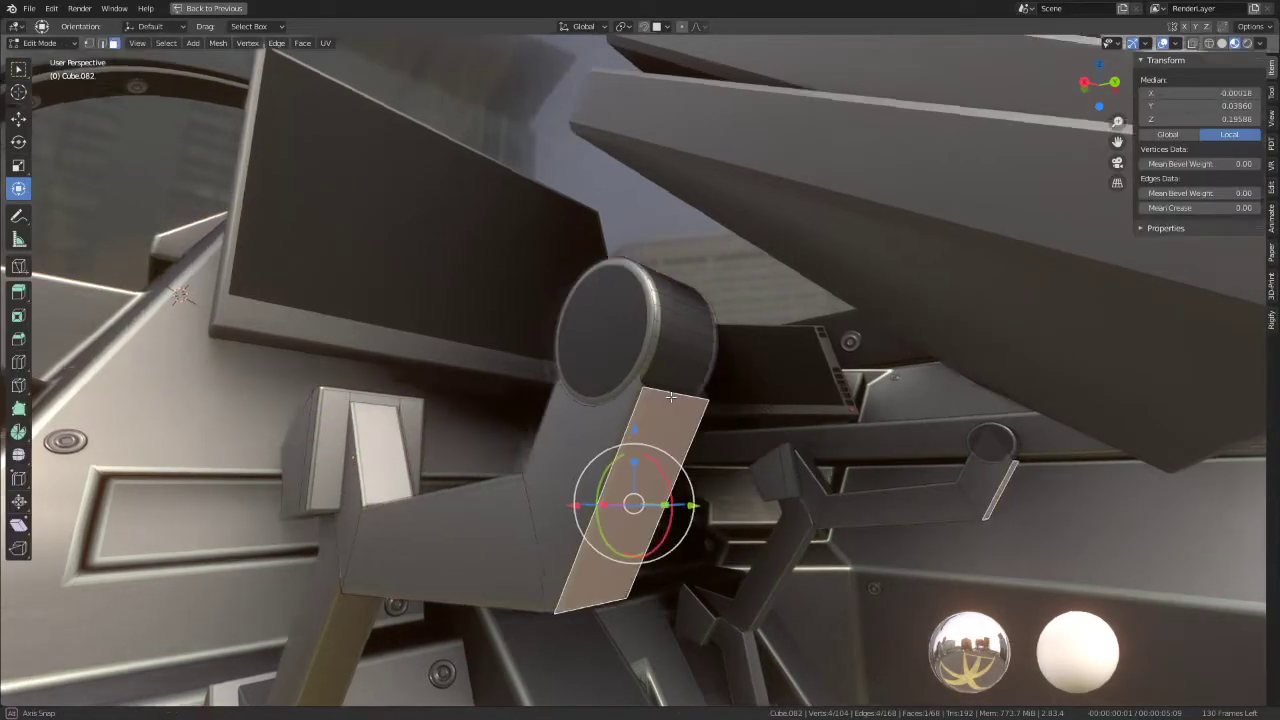
{"action": "middle_click_drag", "start_coordinate": [630, 470], "coordinate": [399, 207]}
{"action": "left_click", "coordinate": [101, 44]}
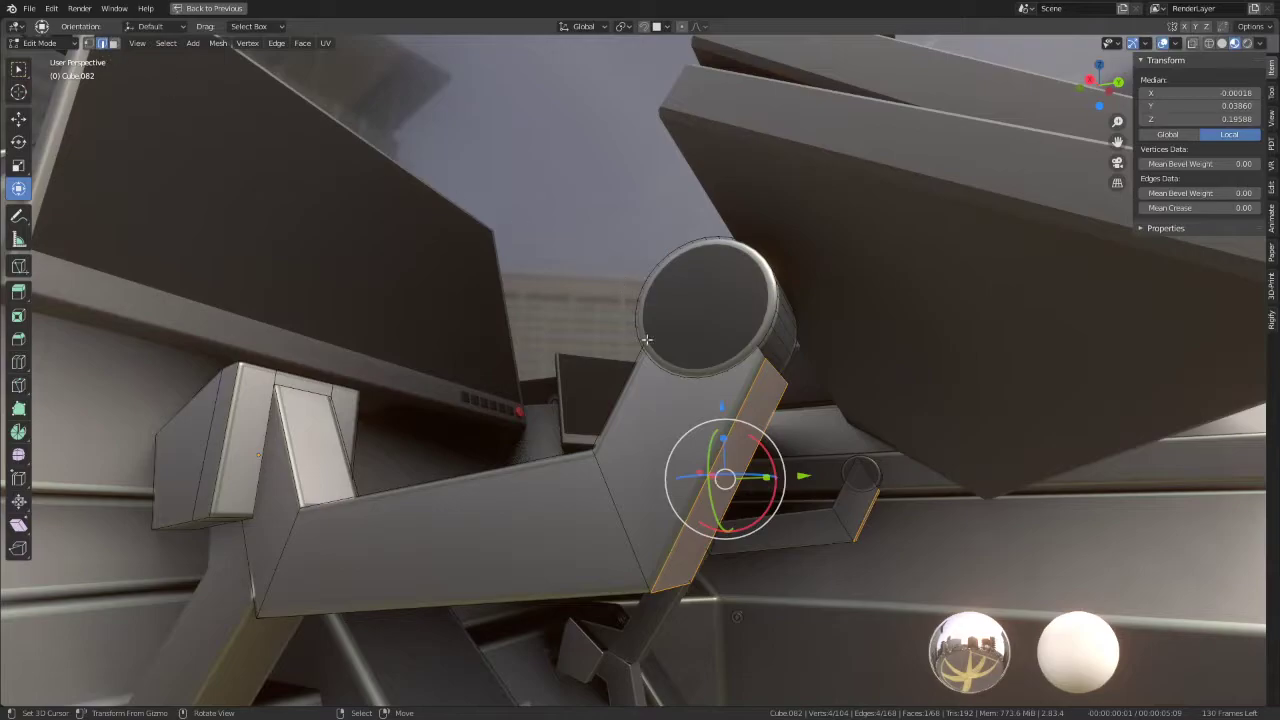
{"action": "middle_click_drag", "start_coordinate": [646, 340], "coordinate": [878, 488]}
{"action": "key", "text": "g"}
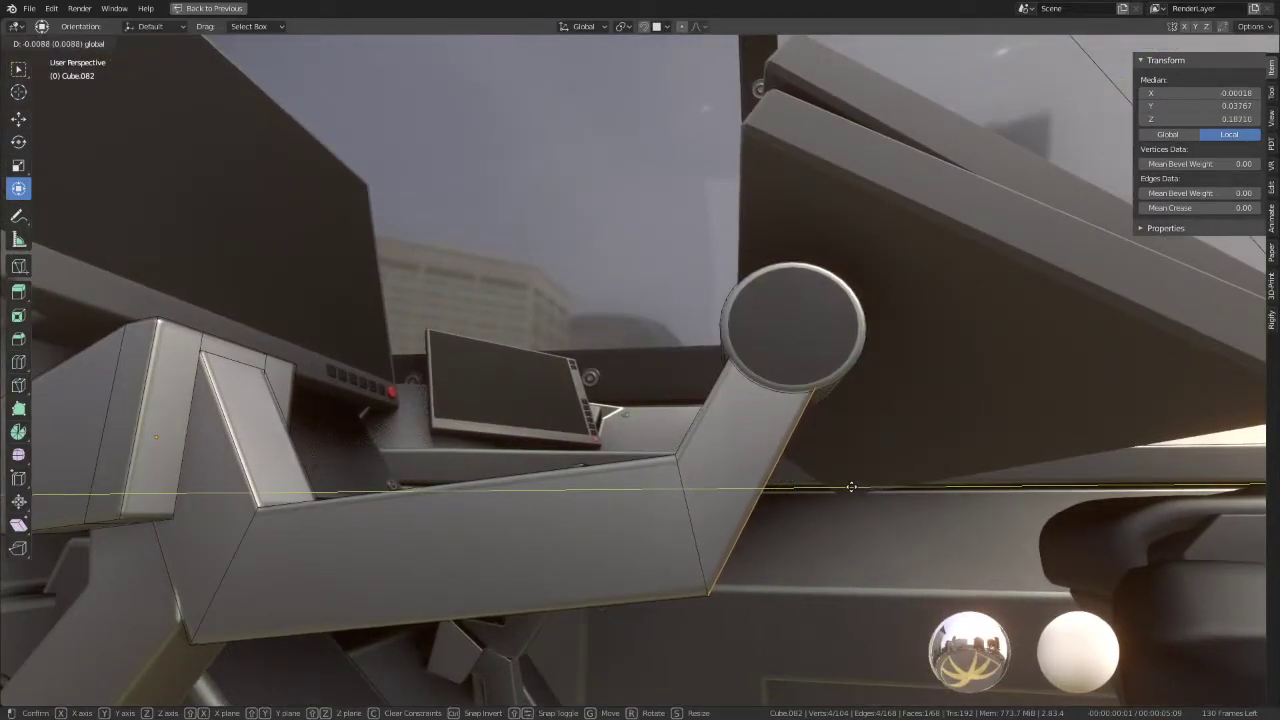
{"action": "left_click", "coordinate": [851, 487]}
{"action": "key", "text": "Tab"}
{"action": "mouse_move", "coordinate": [537, 286]}
{"action": "middle_mouse_down"}
{"action": "mouse_move", "coordinate": [660, 309]}
{"action": "mouse_move", "coordinate": [670, 285]}
{"action": "mouse_move", "coordinate": [602, 191]}
{"action": "mouse_move", "coordinate": [603, 258]}
{"action": "middle_mouse_up"}
{"action": "middle_click_drag", "start_coordinate": [600, 346], "coordinate": [590, 394]}
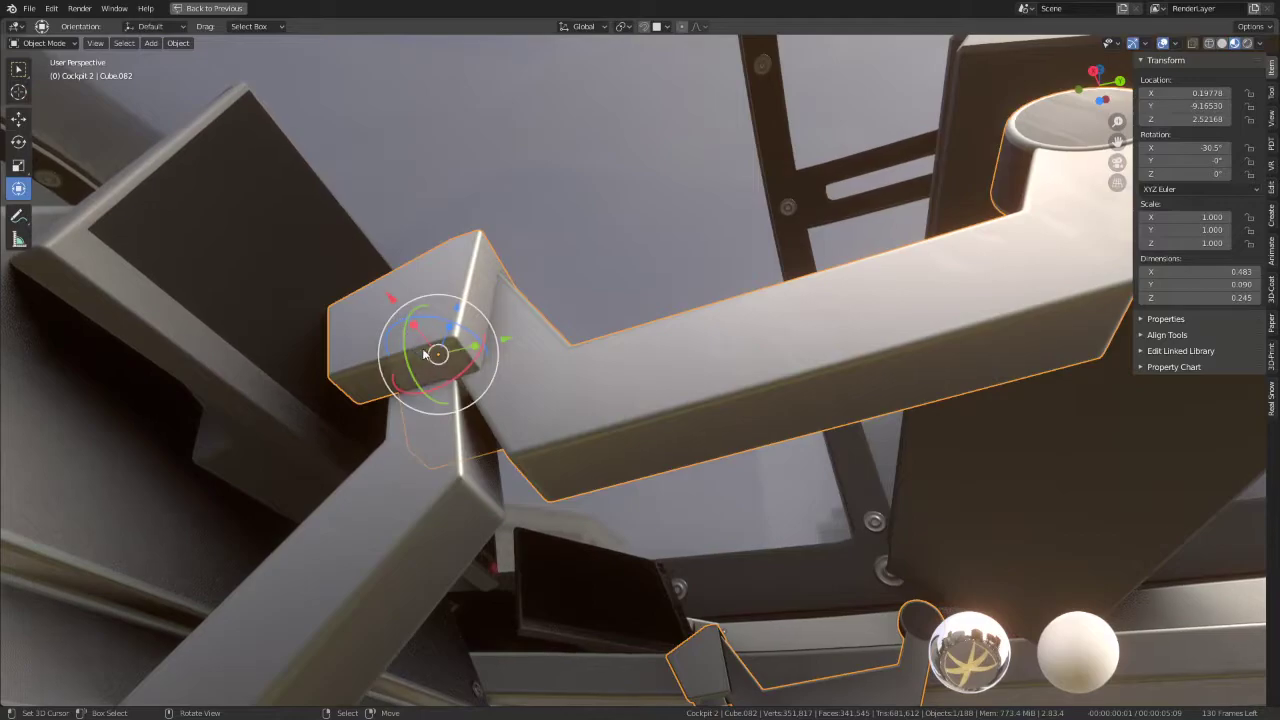
Step: Rotate the arm lever Cube.082 to 123° around X
{"action": "key", "text": "r"}
{"action": "key", "text": "x"}
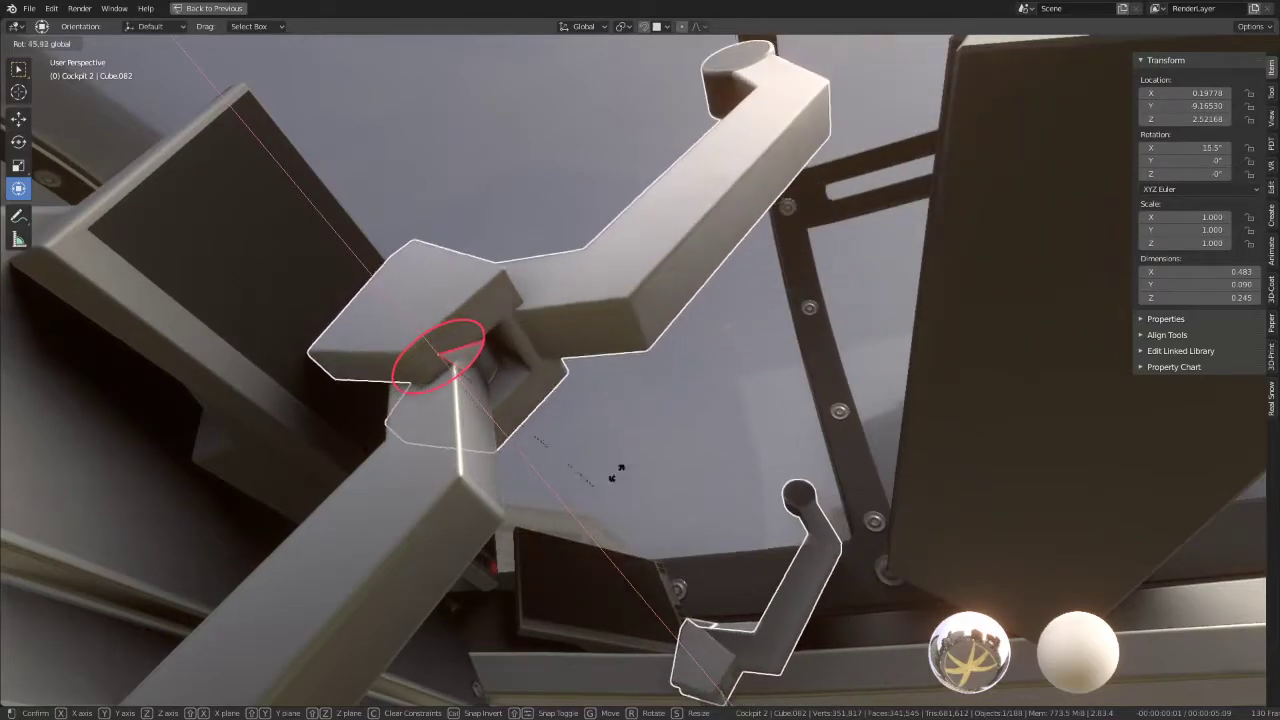
{"action": "key", "text": "Escape"}
{"action": "mouse_move", "coordinate": [777, 400]}
{"action": "middle_mouse_down"}
{"action": "mouse_move", "coordinate": [330, 319]}
{"action": "mouse_move", "coordinate": [634, 389]}
{"action": "middle_mouse_up"}
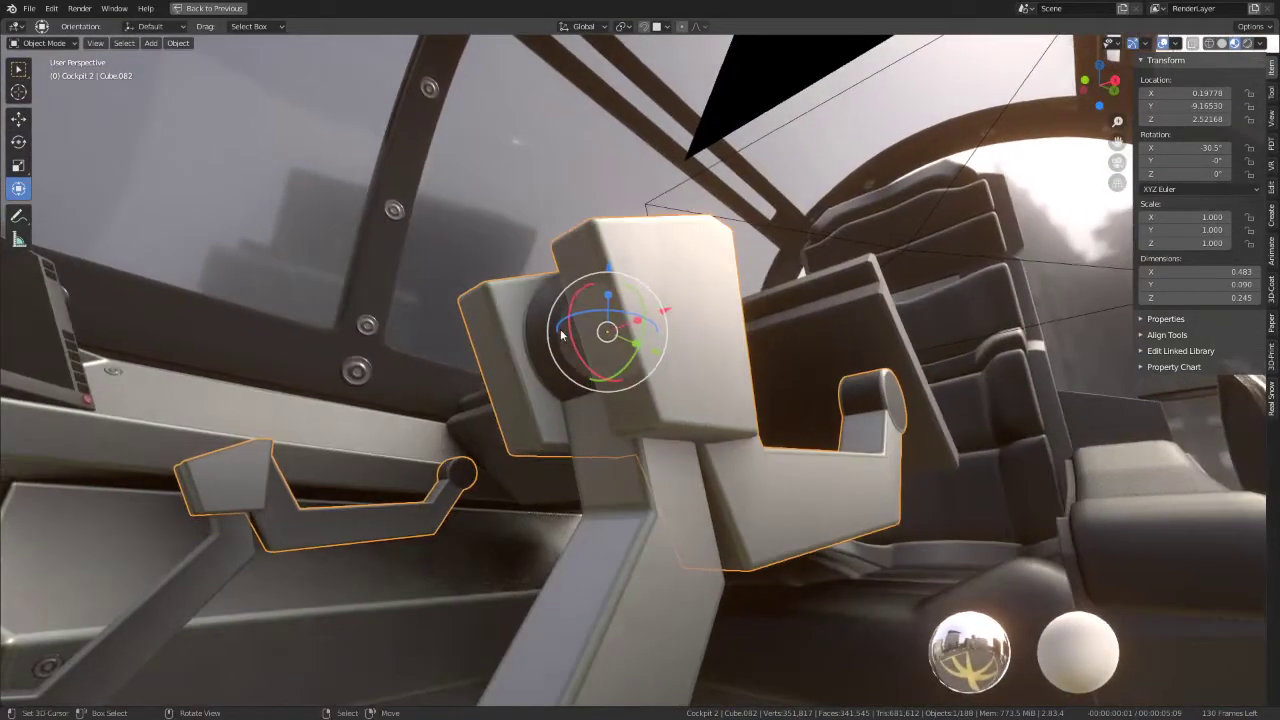
{"action": "scroll", "coordinate": [634, 389], "scroll_direction": "up", "scroll_amount": 3}
{"action": "left_click_drag", "start_coordinate": [629, 402], "coordinate": [615, 472]}
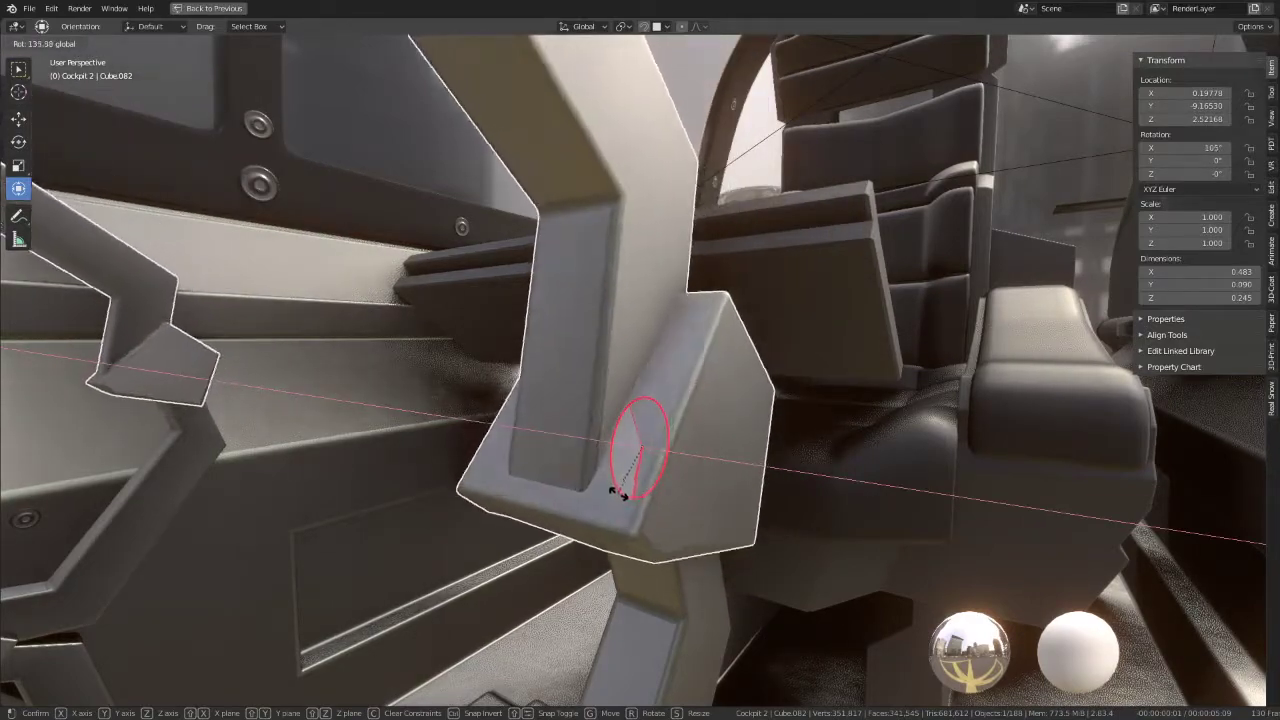
{"action": "left_click_drag", "start_coordinate": [610, 472], "coordinate": [623, 509]}
{"action": "mouse_move", "coordinate": [623, 509]}
{"action": "middle_mouse_down"}
{"action": "mouse_move", "coordinate": [746, 337]}
{"action": "mouse_move", "coordinate": [585, 355]}
{"action": "mouse_move", "coordinate": [420, 300]}
{"action": "middle_mouse_up"}
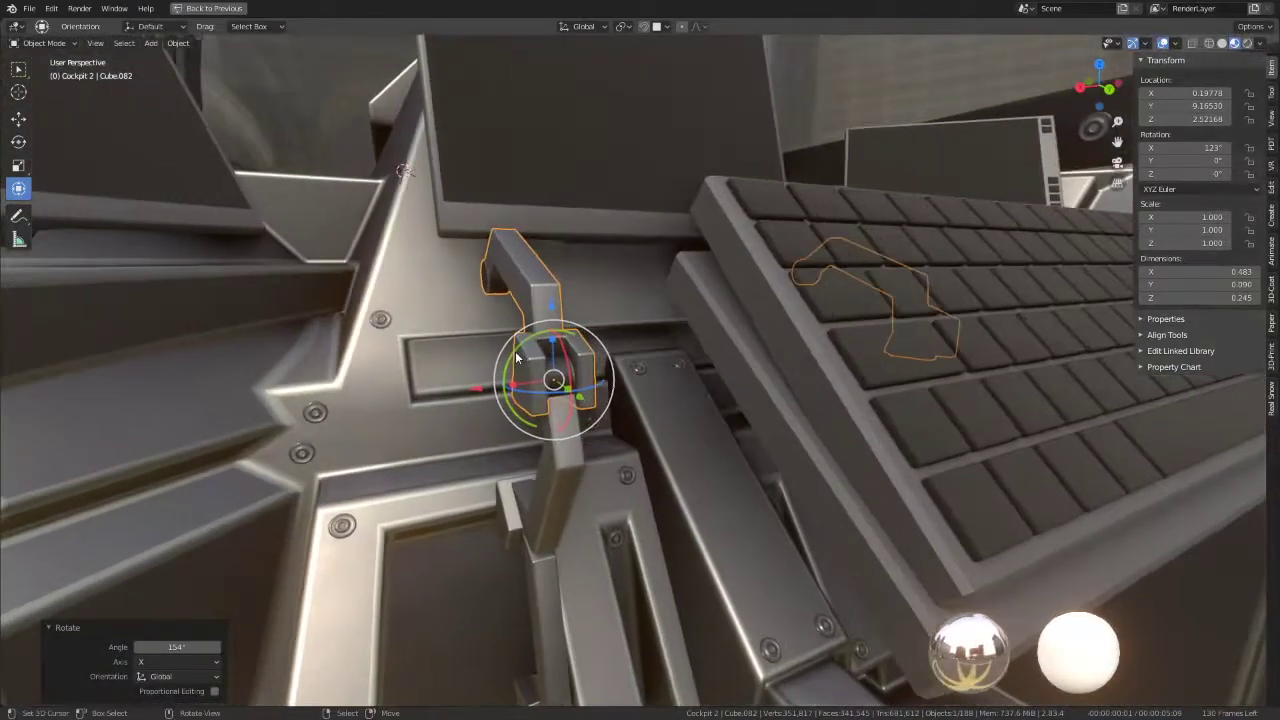
Step: Save as Futuristic_combat_jet_Linked_Objects_blend30.blend and clear the lever's rotation
{"action": "left_click", "coordinate": [29, 8]}
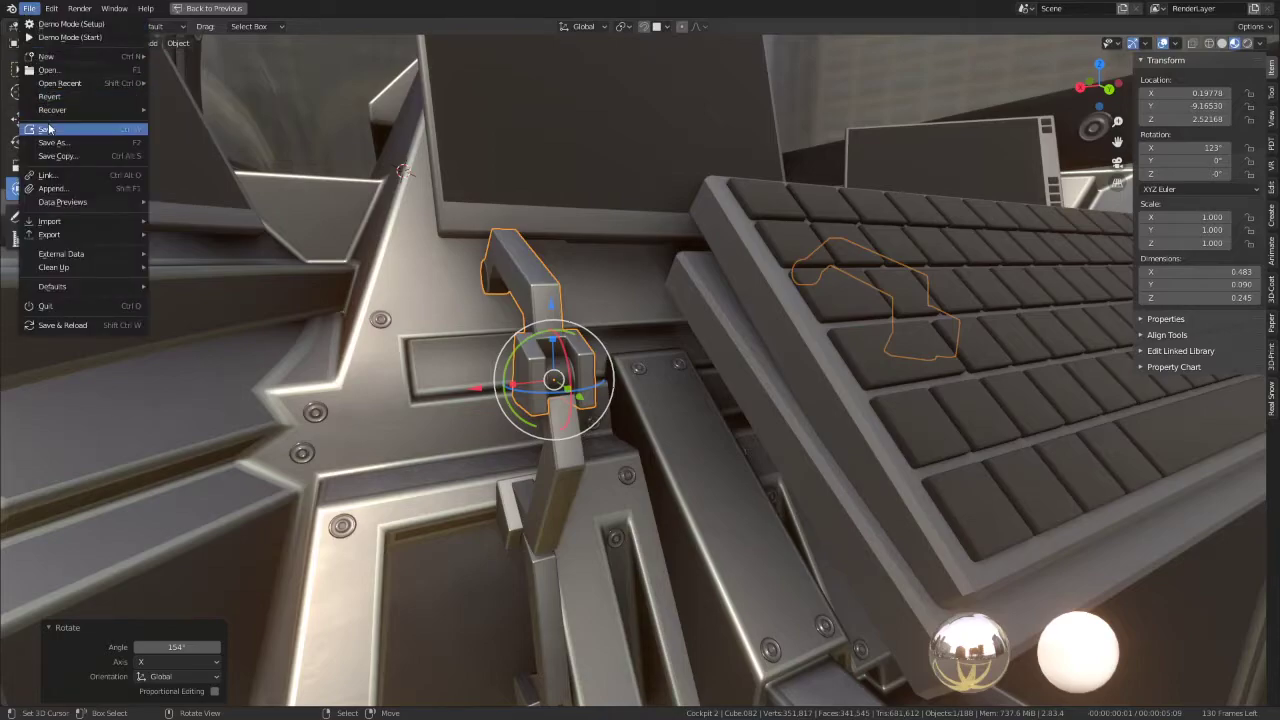
{"action": "left_click", "coordinate": [46, 129]}
{"action": "middle_click_drag", "start_coordinate": [422, 241], "coordinate": [540, 240]}
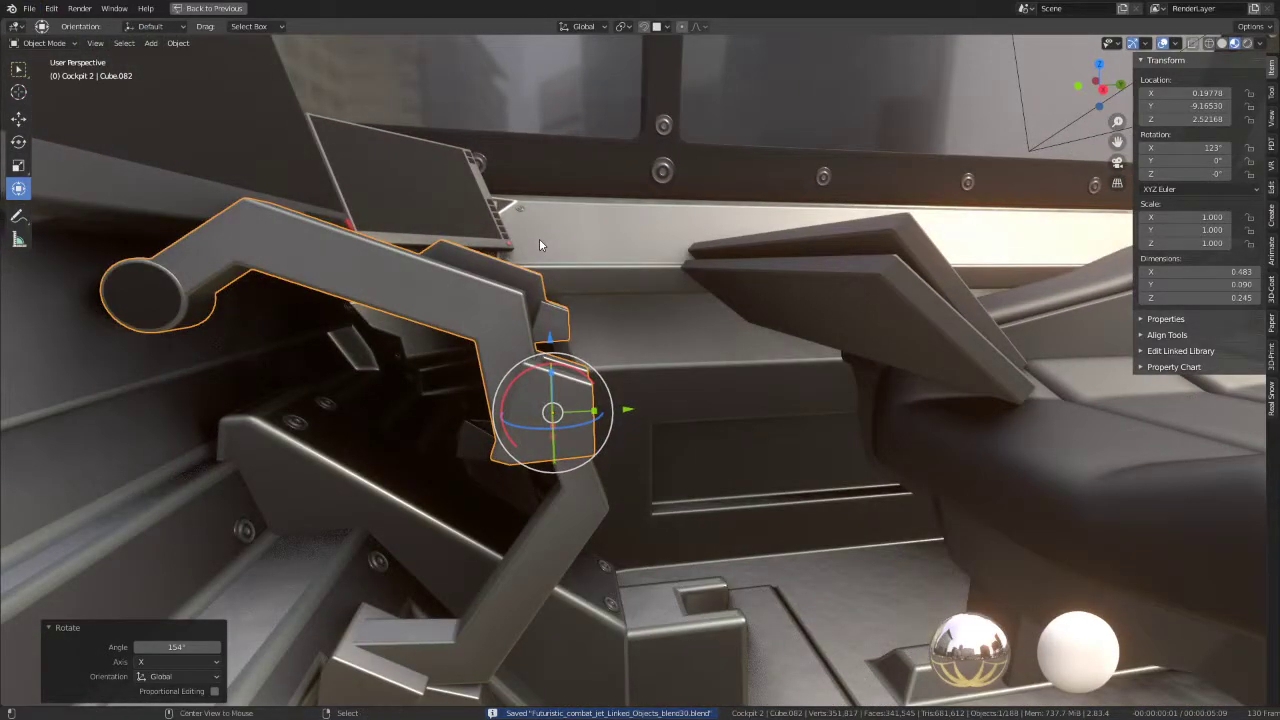
{"action": "key", "text": "alt+r"}
{"action": "left_click", "coordinate": [566, 491]}
Step: Clear the next arm segment's rotation, then turn on snapping
{"action": "key", "text": "alt+r"}
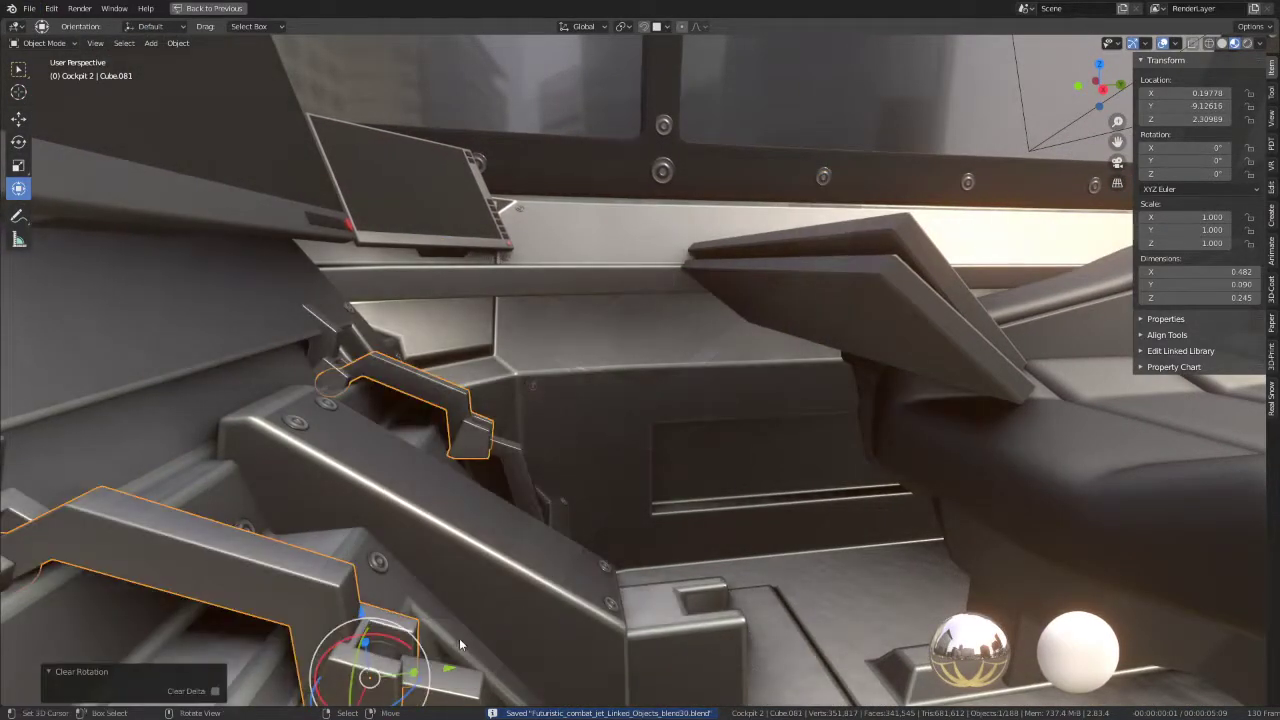
{"action": "middle_click_drag", "start_coordinate": [459, 638], "coordinate": [533, 524]}
{"action": "left_click", "coordinate": [533, 524]}
{"action": "key", "text": "KP_3"}
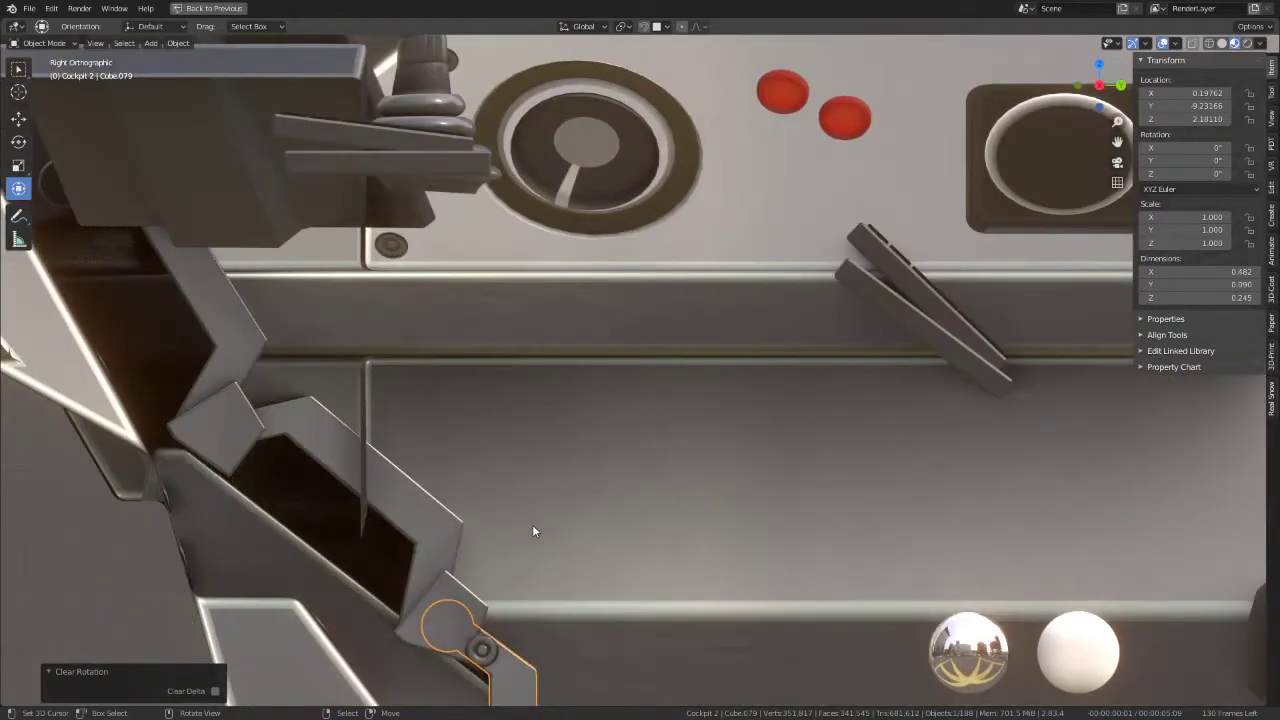
{"action": "scroll", "coordinate": [550, 520], "scroll_direction": "down", "scroll_amount": 3}
{"action": "scroll", "coordinate": [600, 450], "scroll_direction": "down", "scroll_amount": 2}
{"action": "key", "text": "r"}
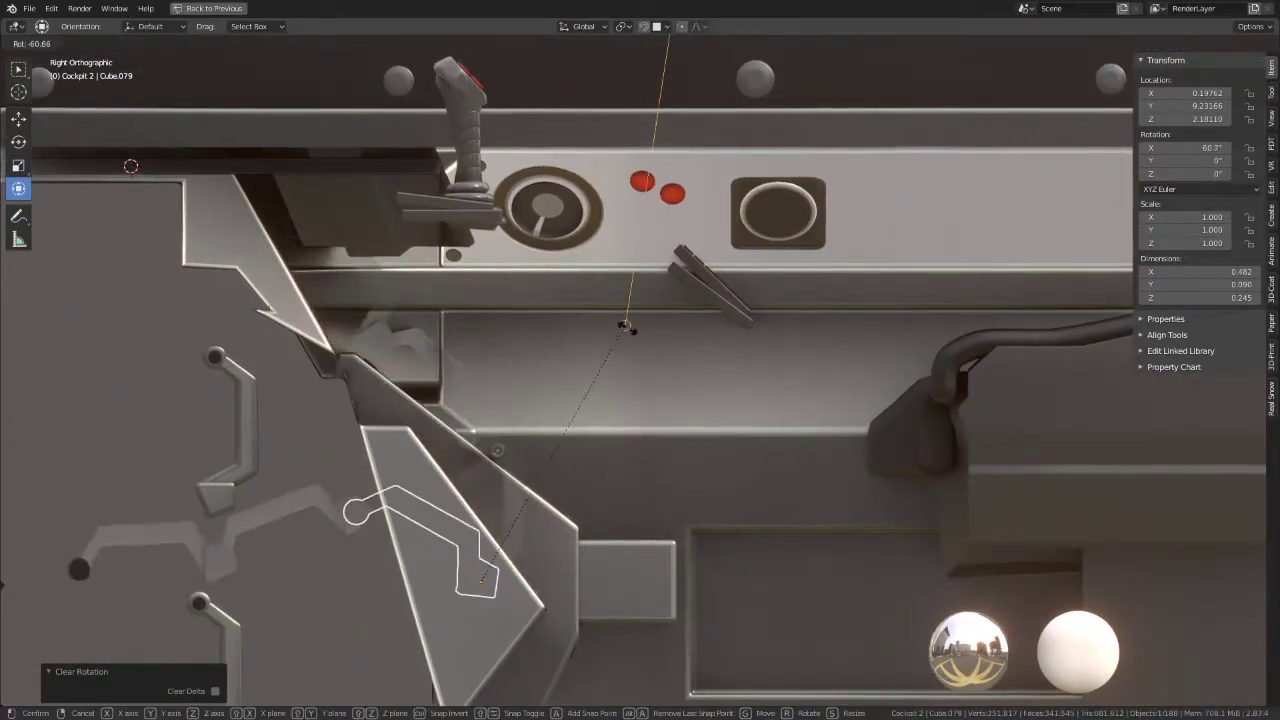
{"action": "key", "text": "Escape"}
{"action": "left_click", "coordinate": [620, 27]}
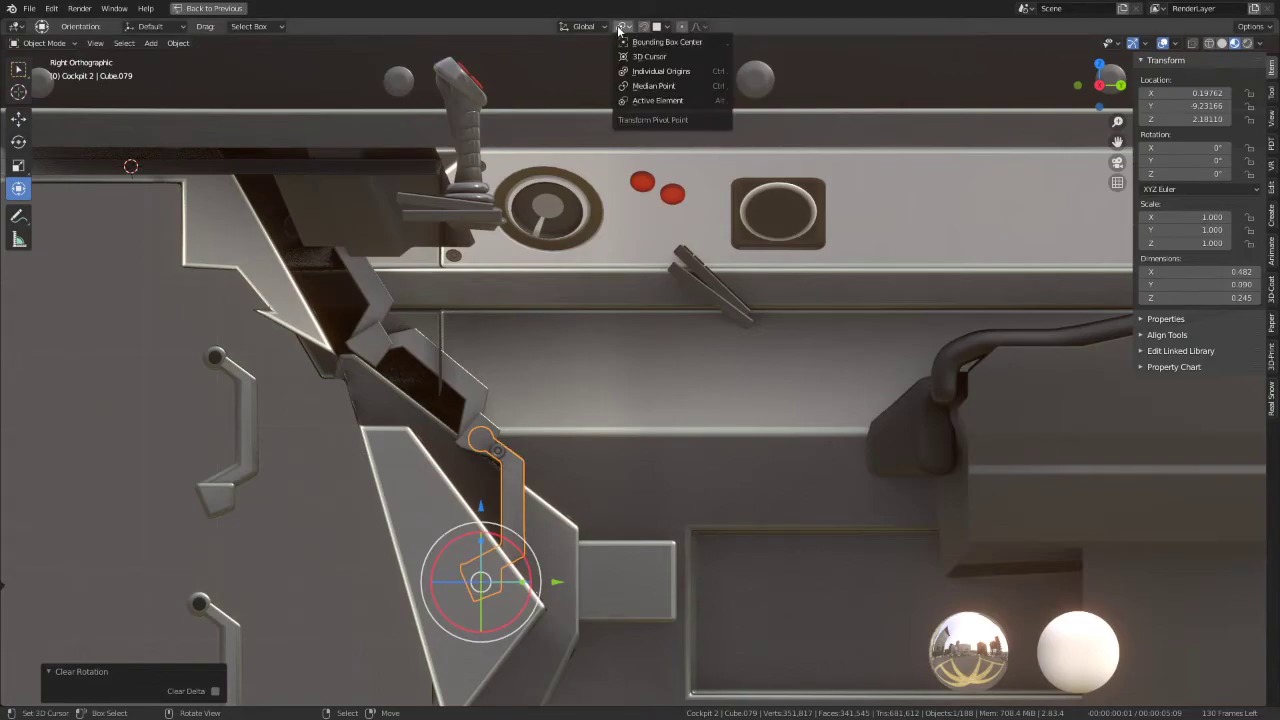
{"action": "left_click", "coordinate": [620, 27]}
{"action": "left_click", "coordinate": [645, 27]}
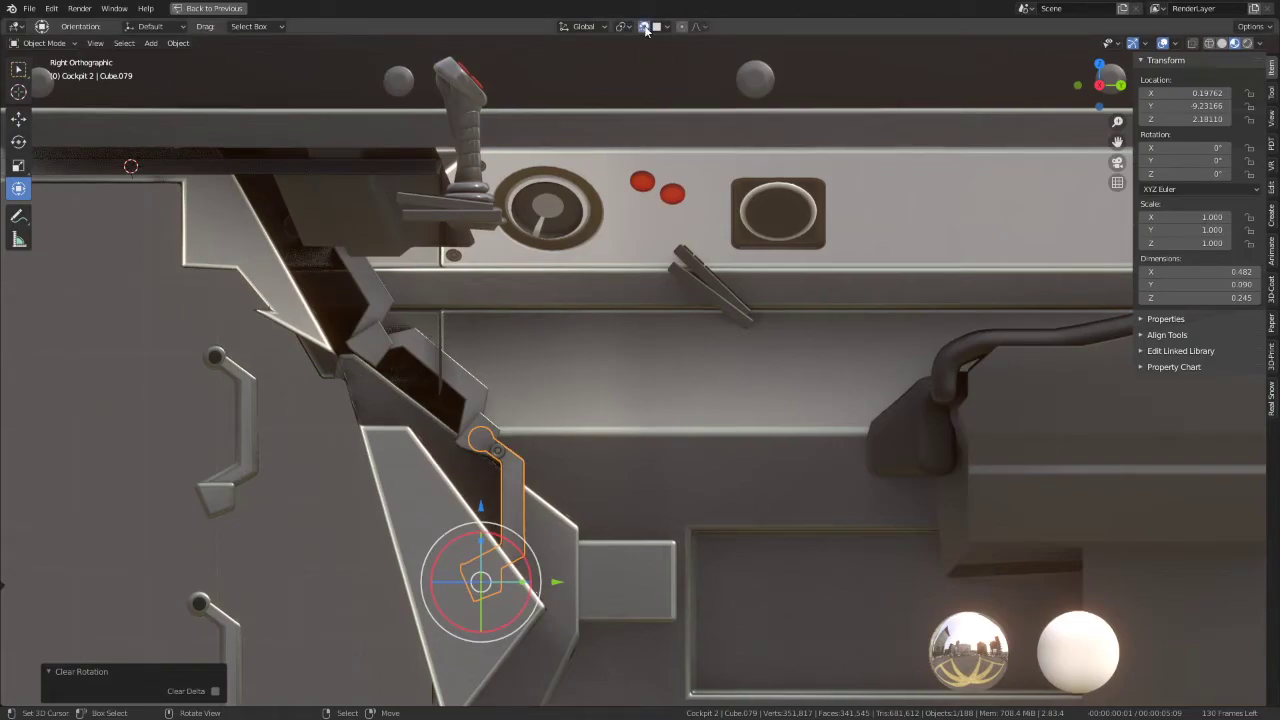
Step: Select keyboard panel Plane.002 and reposition it in side view
{"action": "left_click", "coordinate": [722, 310]}
{"action": "middle_click_drag", "start_coordinate": [731, 300], "coordinate": [722, 313]}
{"action": "key", "text": "KP_3"}
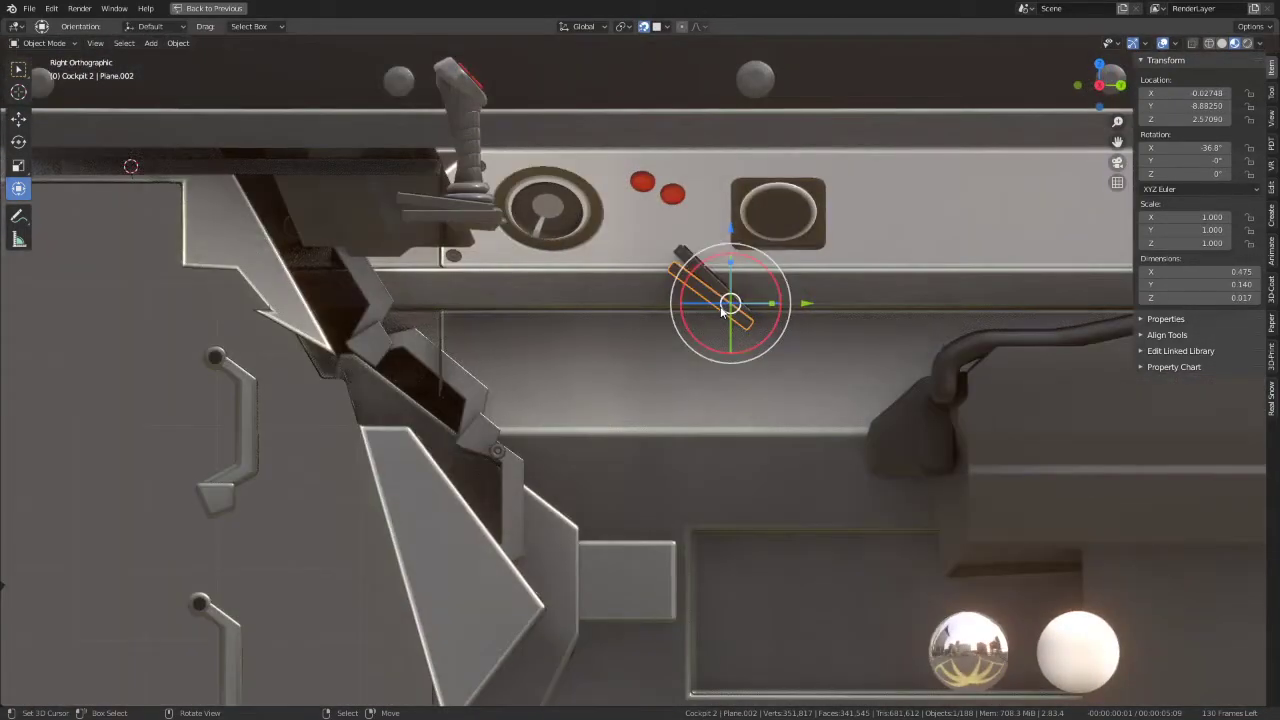
{"action": "key", "text": "KP_0"}
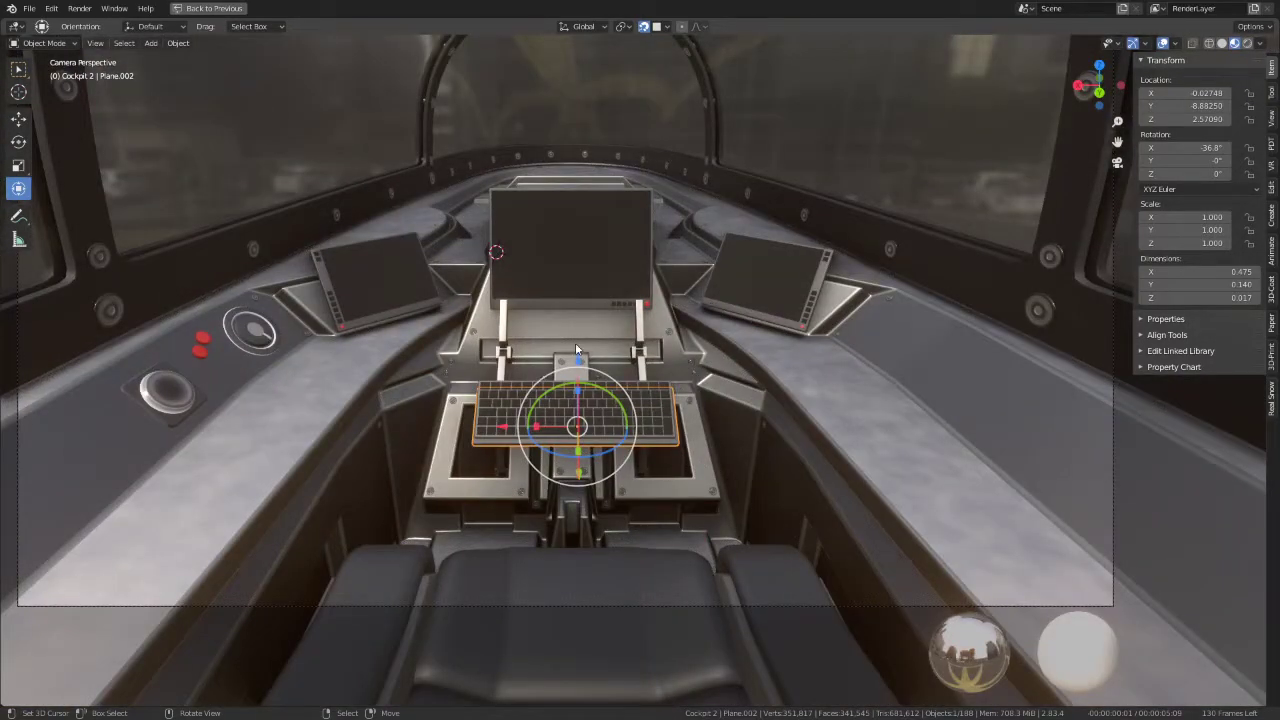
{"action": "key", "text": "KP_3"}
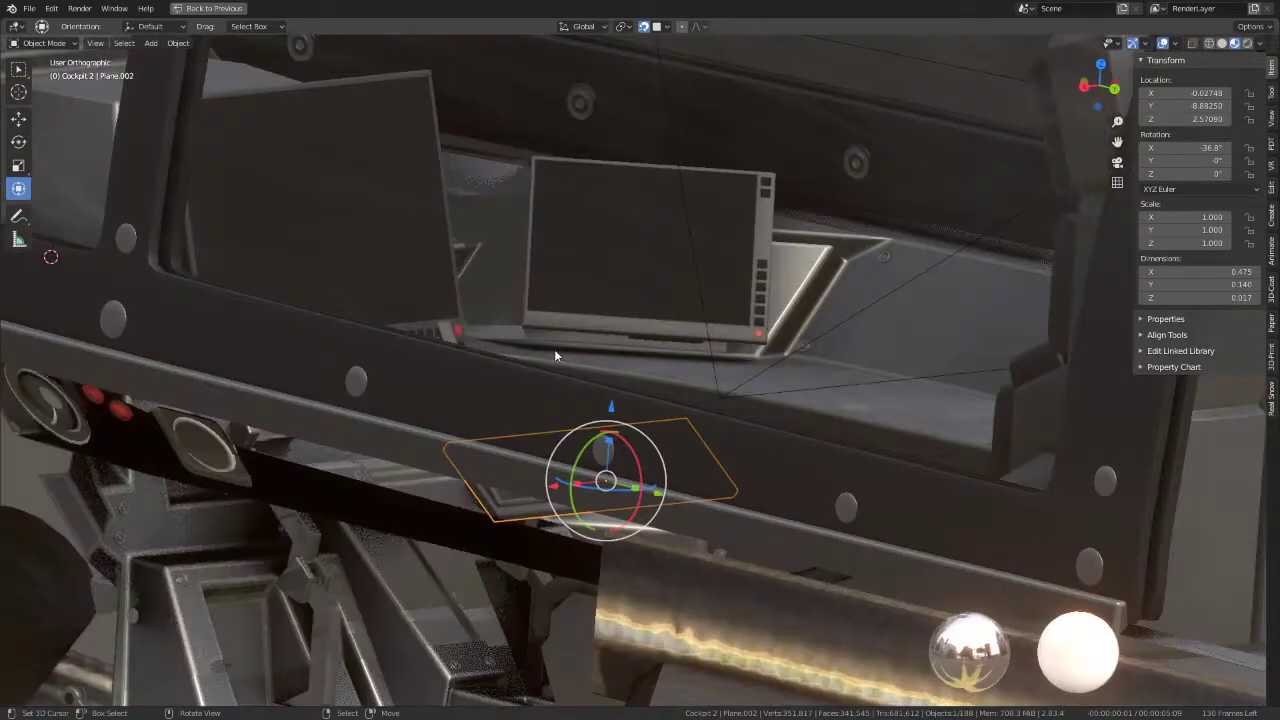
{"action": "key", "text": "g"}
{"action": "right_click", "coordinate": [697, 251]}
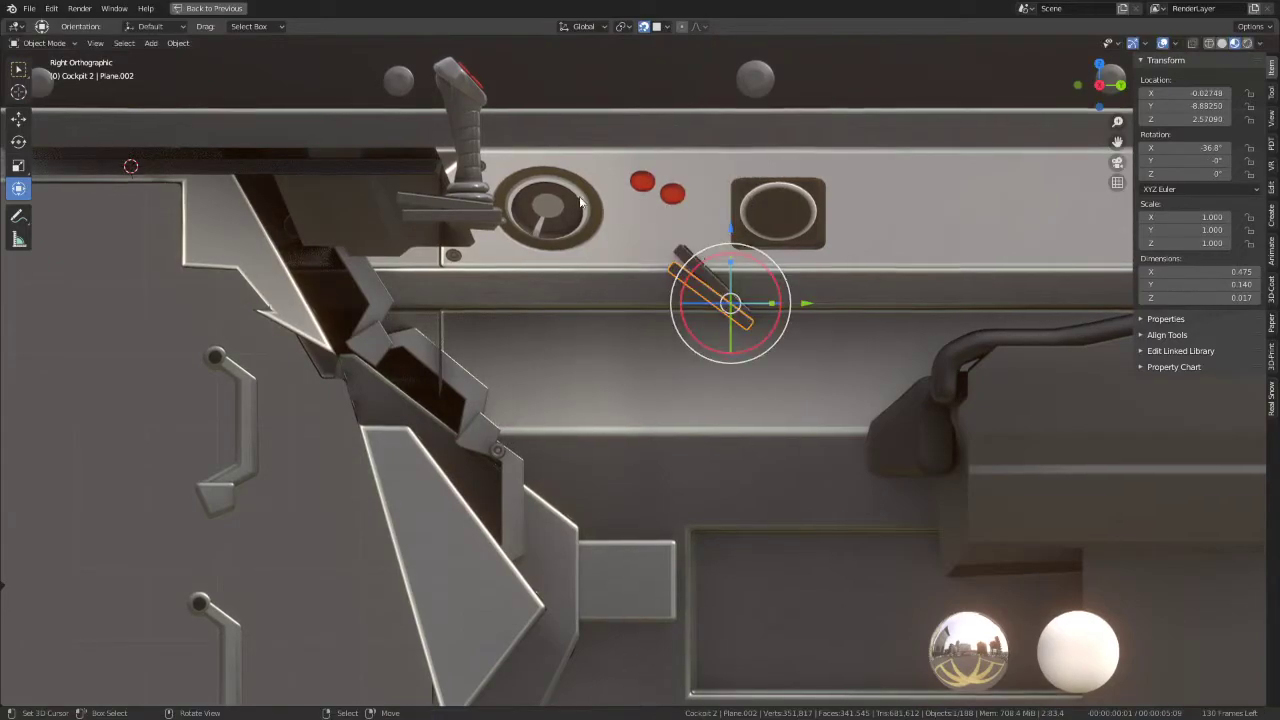
{"action": "key", "text": "g"}
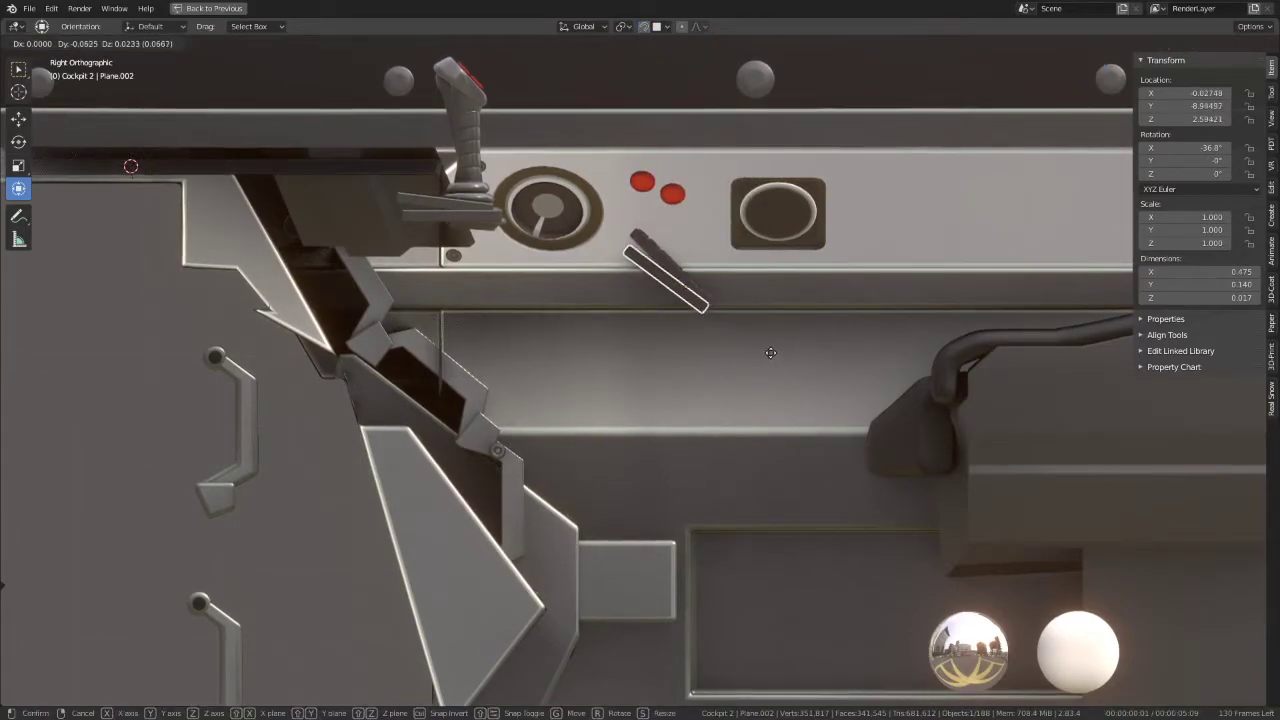
{"action": "left_click", "coordinate": [754, 344]}
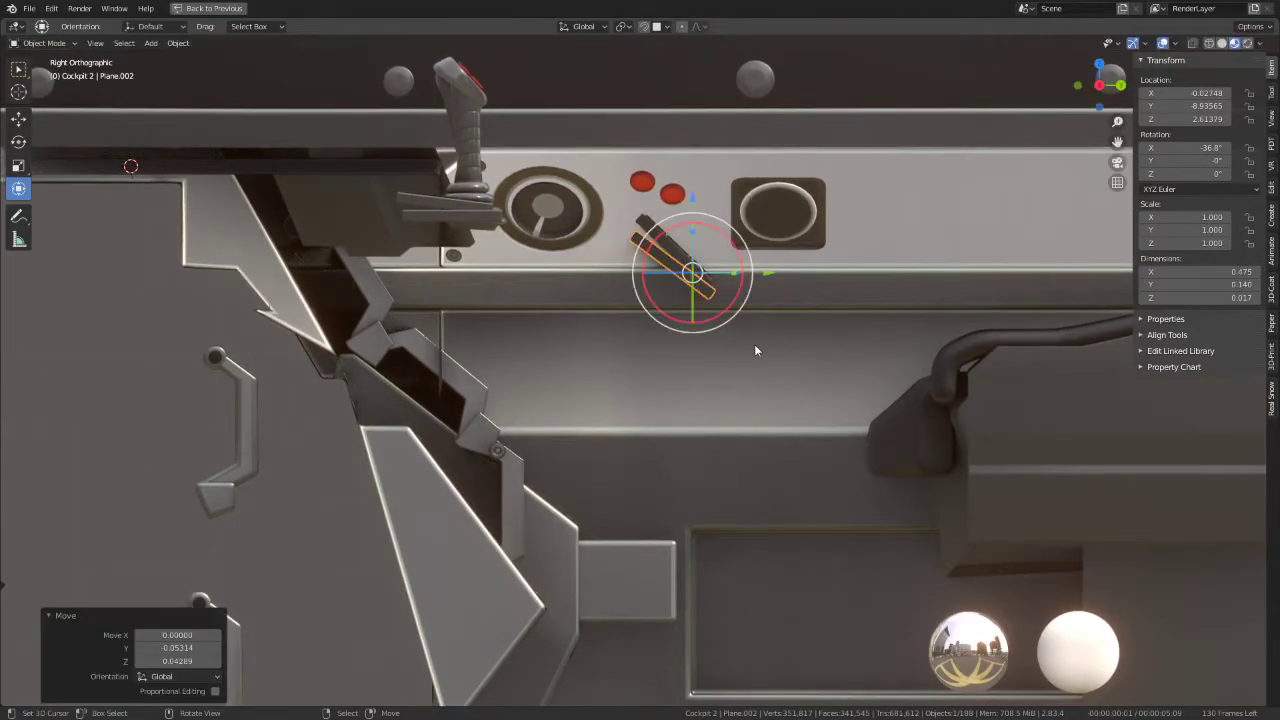
Step: Raise the keyboard panel 0.03563 along Z to 2.64941, checking through the camera
{"action": "key", "text": "KP_0"}
{"action": "scroll", "coordinate": [750, 340], "scroll_direction": "up", "scroll_amount": 3}
{"action": "key", "text": "g"}
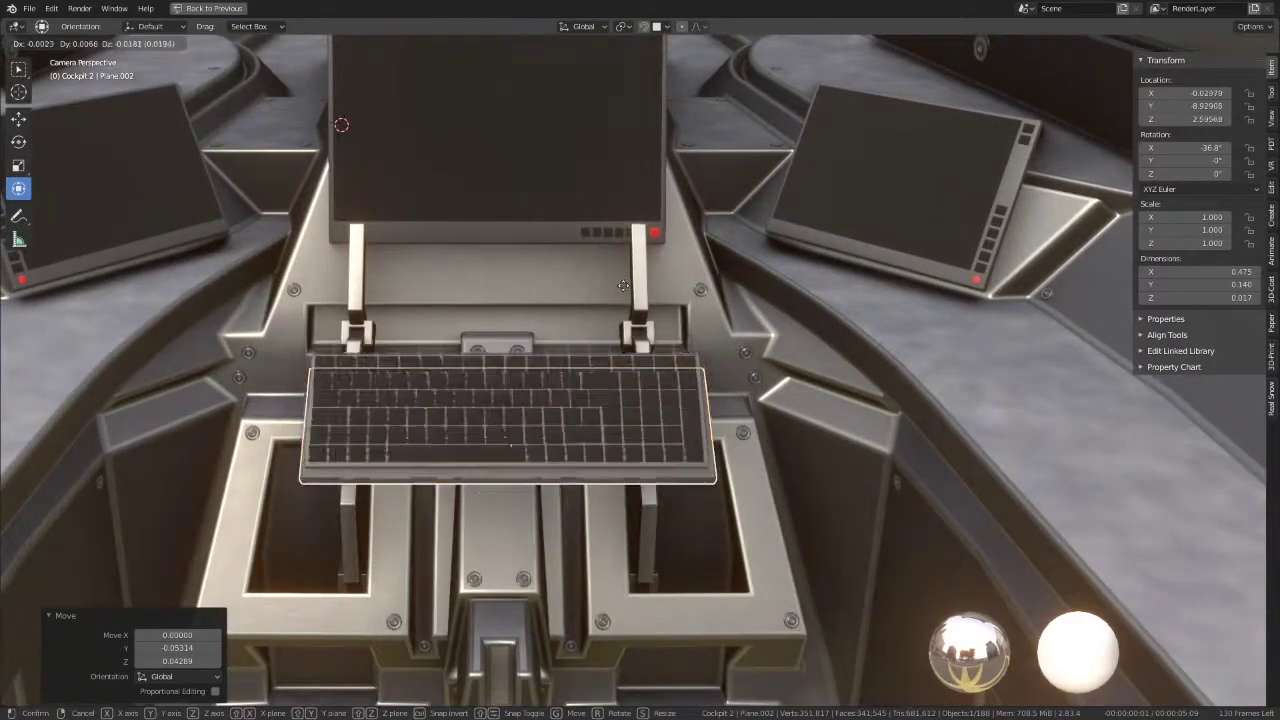
{"action": "right_click", "coordinate": [614, 386]}
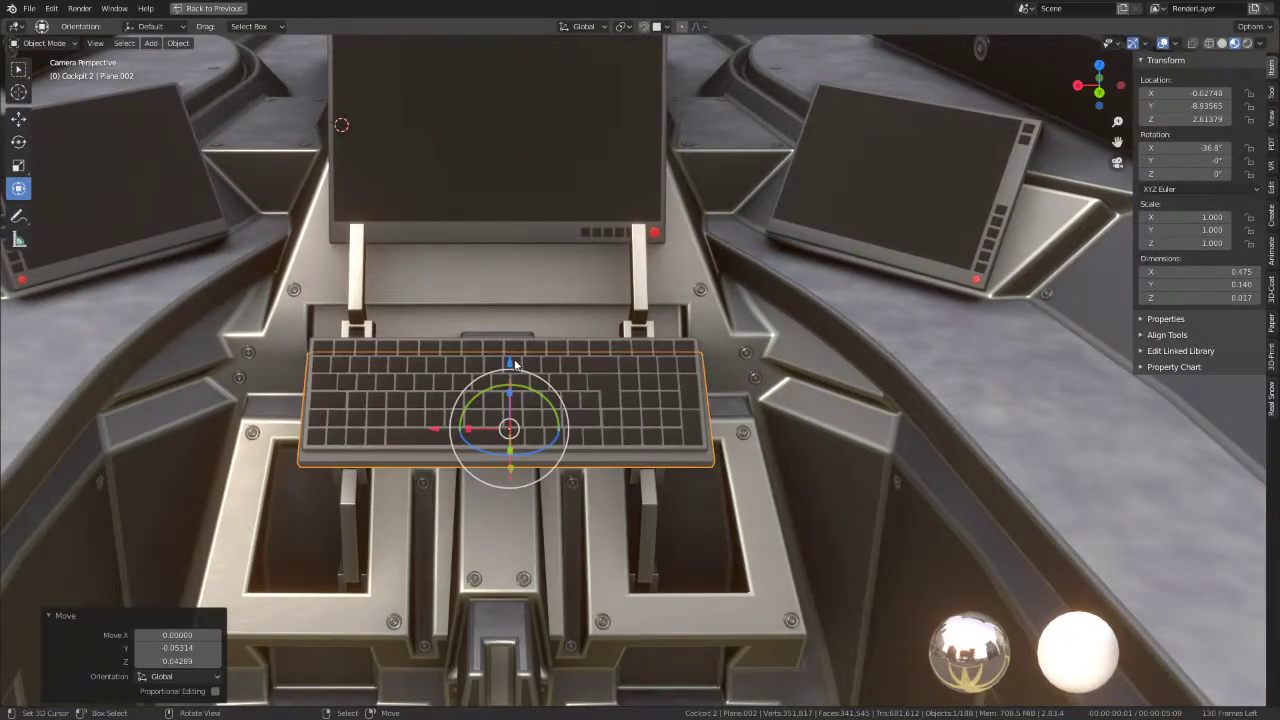
{"action": "key", "text": "g"}
{"action": "key", "text": "z"}
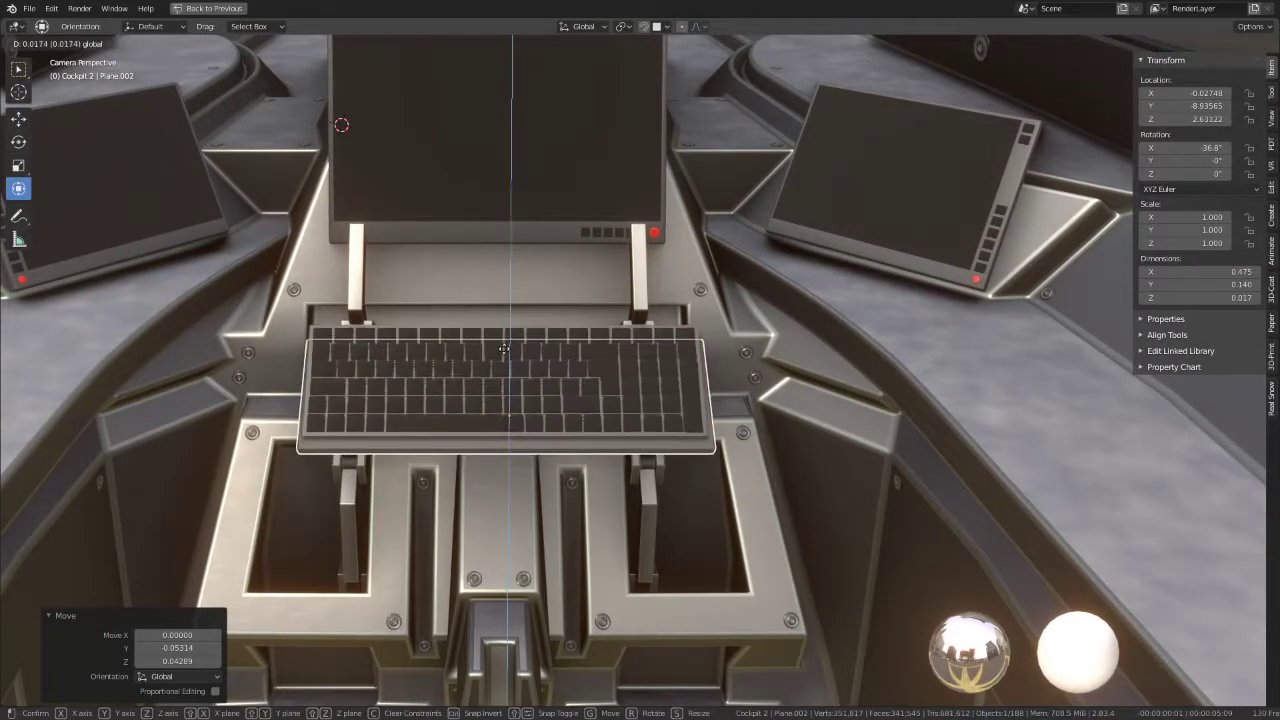
{"action": "left_click", "coordinate": [503, 335]}
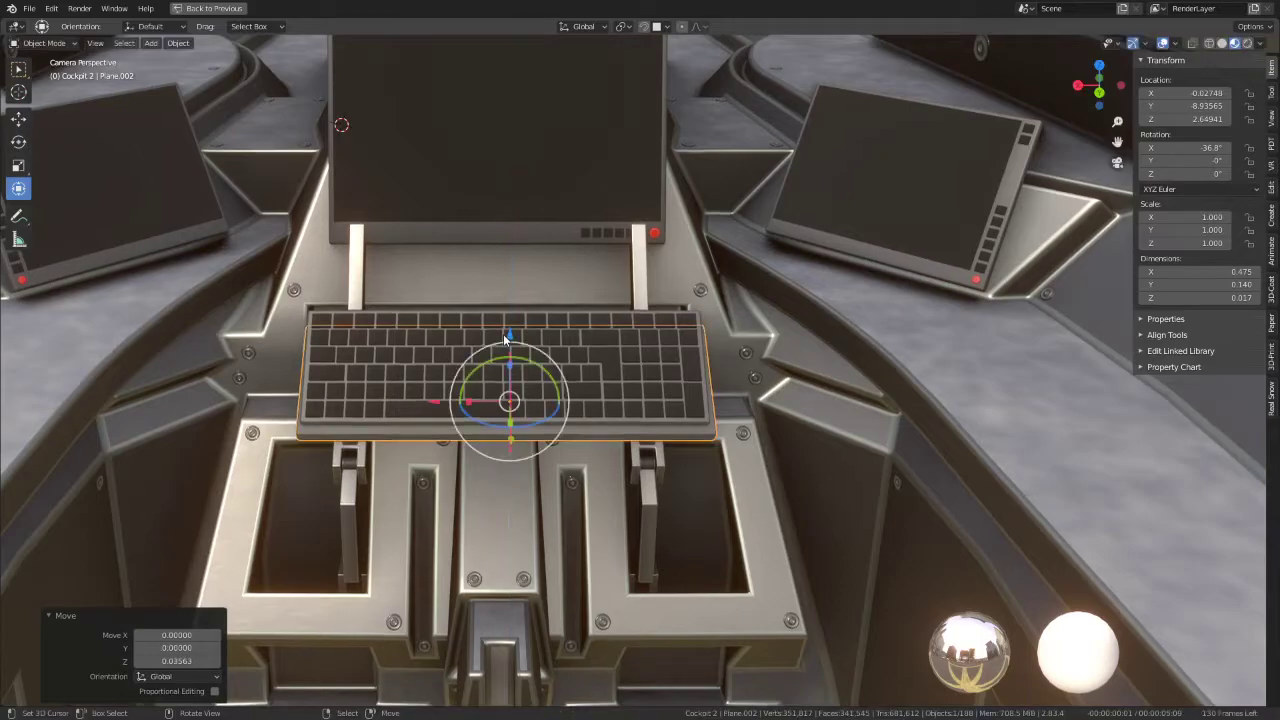
Step: Select the scene camera and check it from the top and side views
{"action": "scroll", "coordinate": [540, 330], "scroll_direction": "down", "scroll_amount": 3}
{"action": "scroll", "coordinate": [585, 317], "scroll_direction": "up", "scroll_amount": 3}
{"action": "mouse_move", "coordinate": [585, 317]}
{"action": "middle_mouse_down"}
{"action": "mouse_move", "coordinate": [758, 324]}
{"action": "mouse_move", "coordinate": [624, 396]}
{"action": "mouse_move", "coordinate": [614, 318]}
{"action": "middle_mouse_up"}
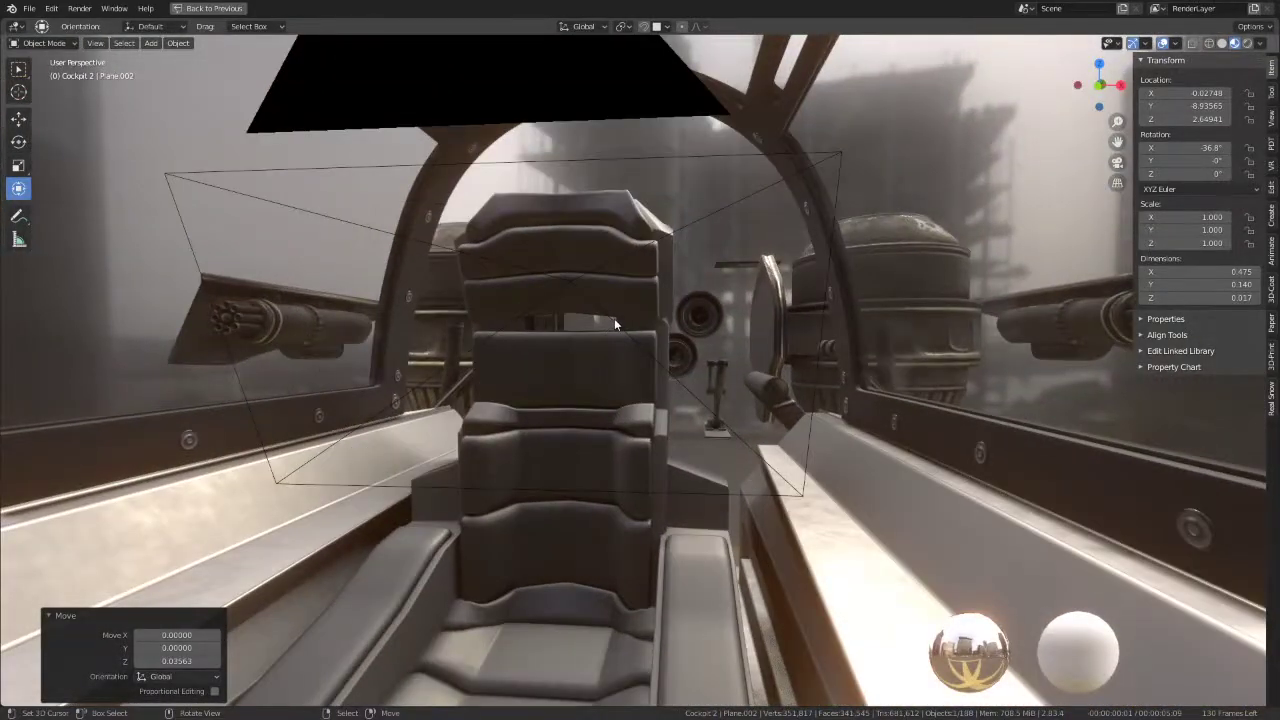
{"action": "left_click", "coordinate": [614, 320]}
{"action": "key", "text": "KP_7"}
{"action": "key", "text": "KP_3"}
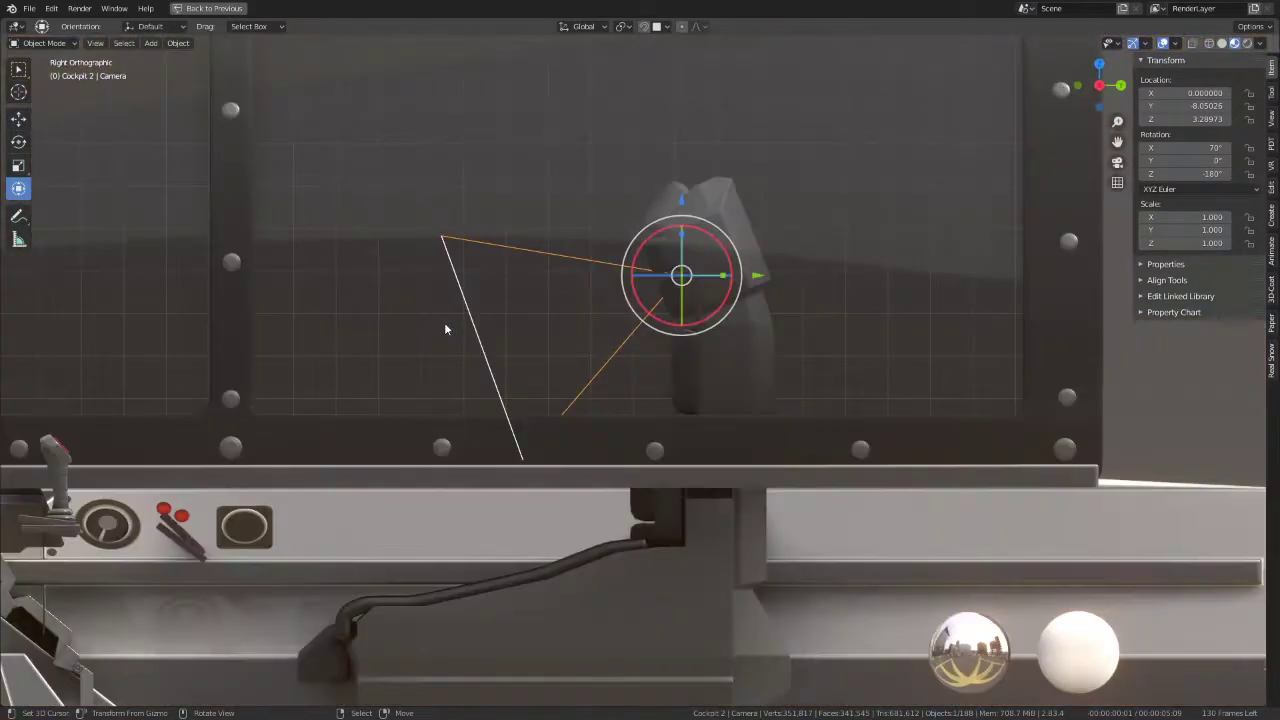
{"action": "key", "text": "KP_7"}
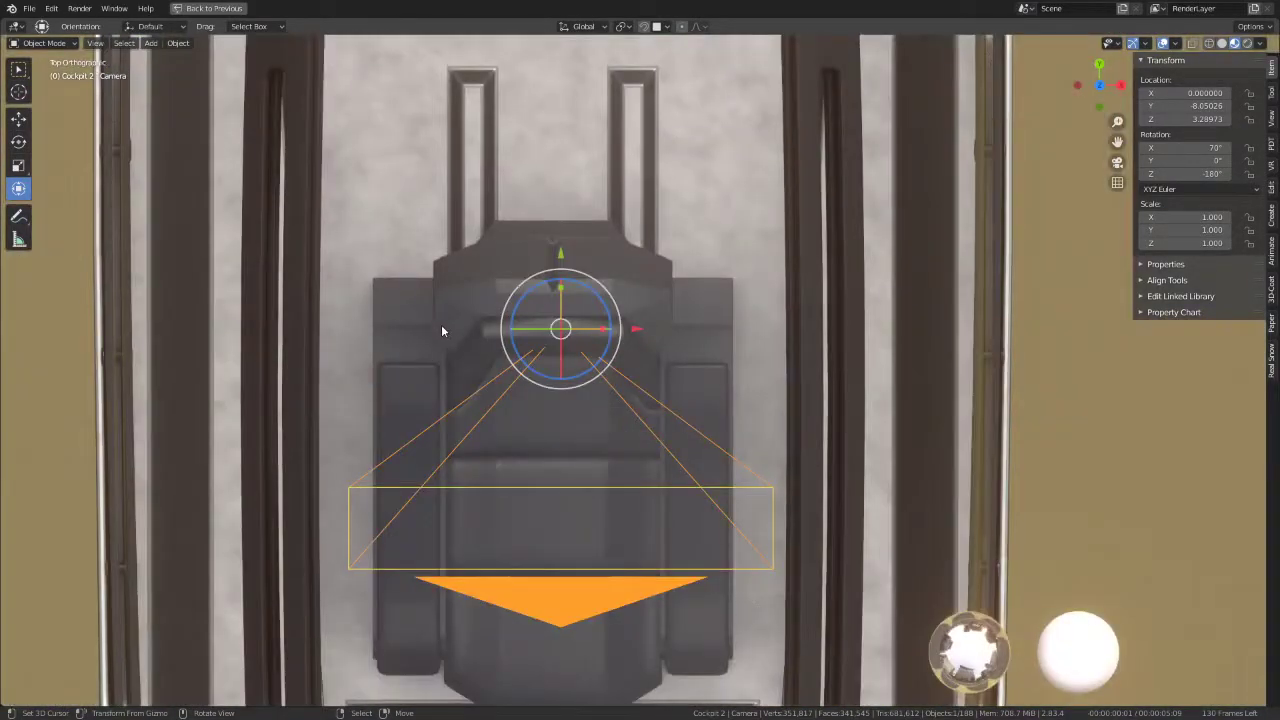
{"action": "scroll", "coordinate": [651, 257], "scroll_direction": "down", "scroll_amount": 2}
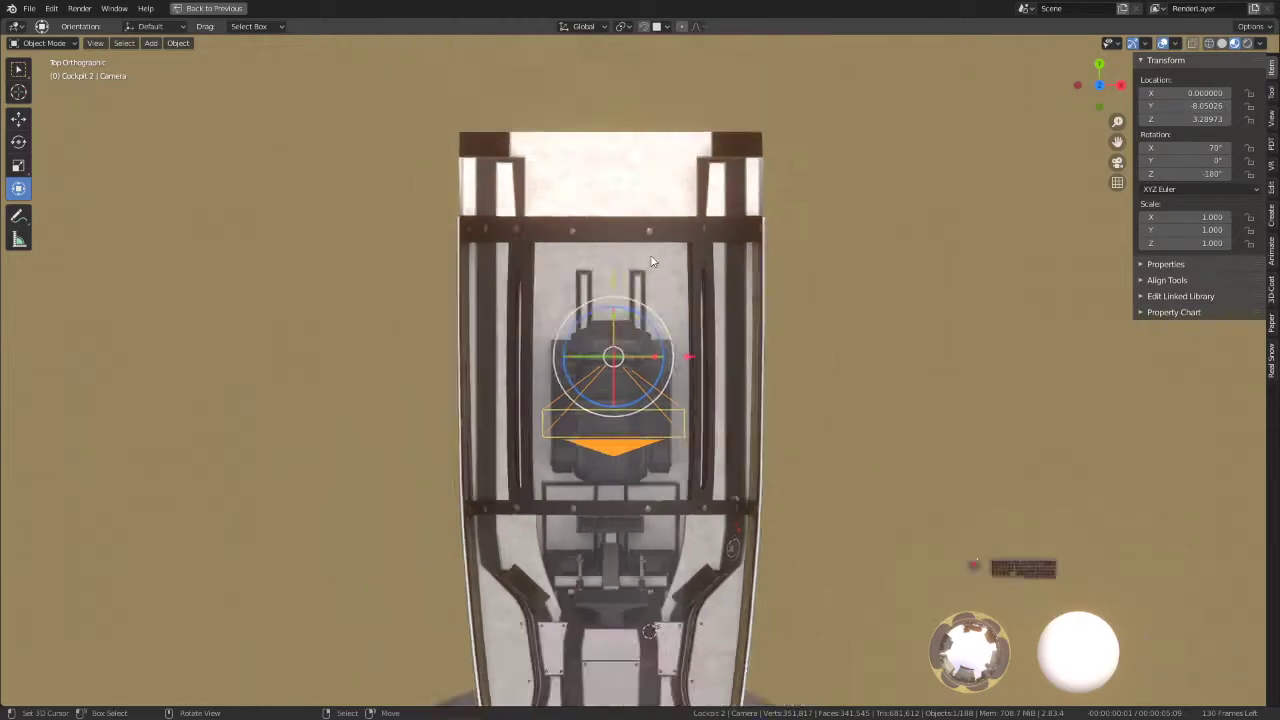
{"action": "scroll", "coordinate": [642, 300], "scroll_direction": "down", "scroll_amount": 4}
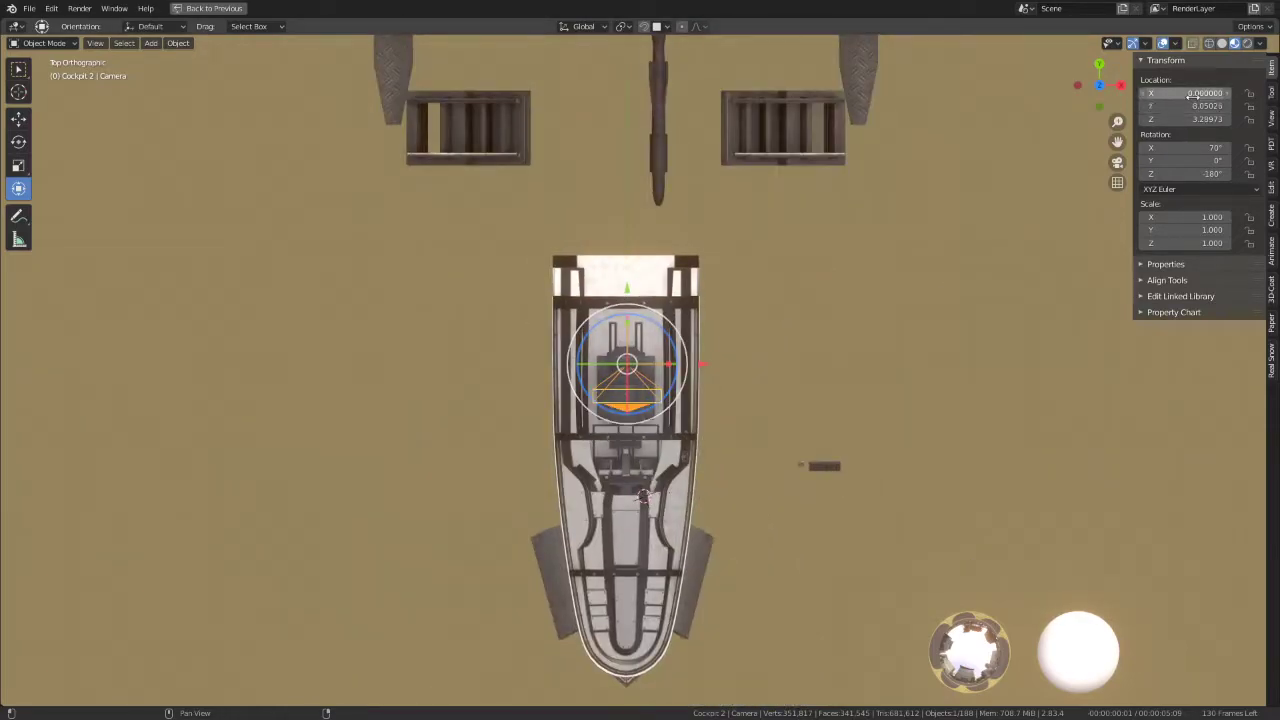
{"action": "middle_click_drag", "start_coordinate": [1000, 150], "coordinate": [856, 173]}
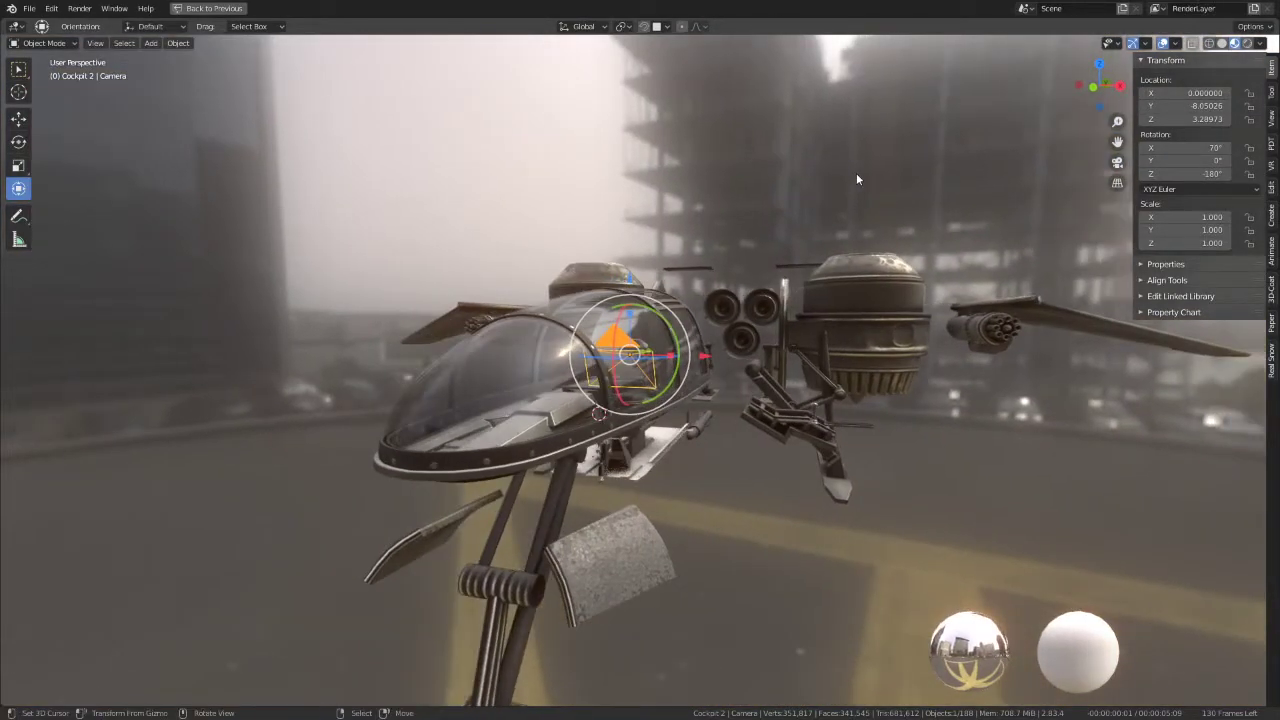
{"action": "key", "text": "KP_1"}
{"action": "key", "text": "KP_Decimal"}
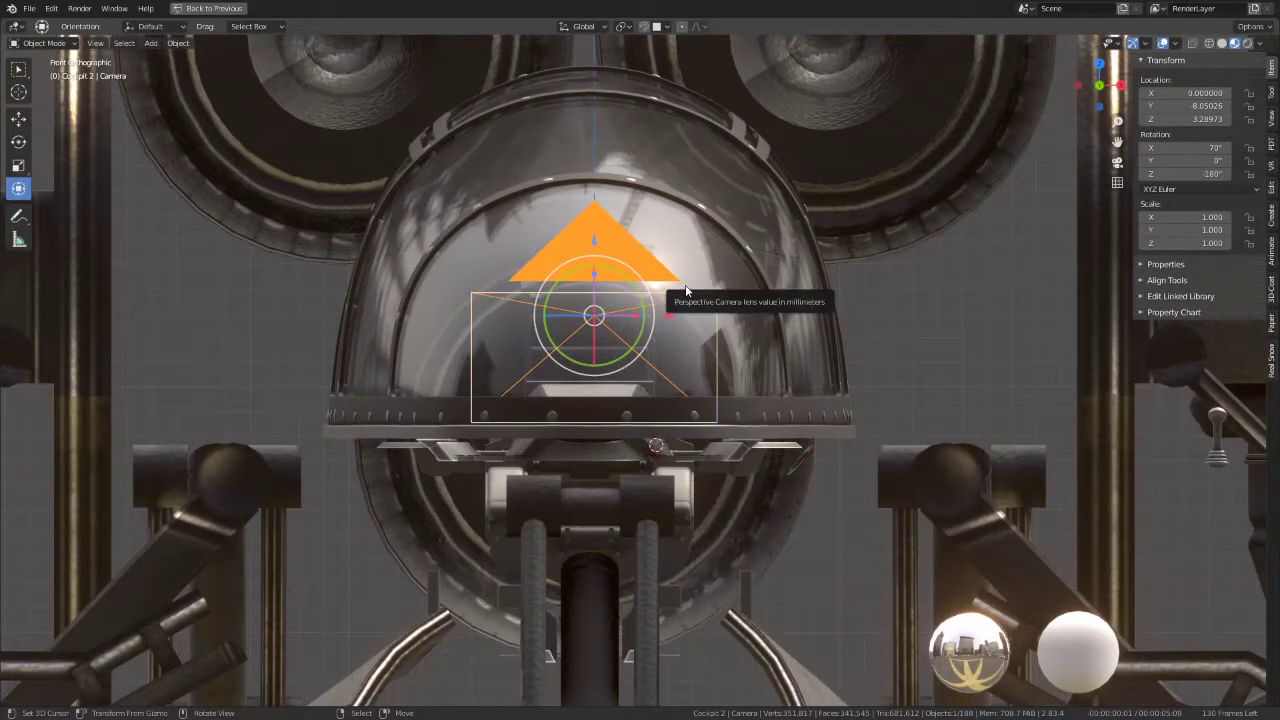
{"action": "middle_click_drag", "start_coordinate": [671, 294], "coordinate": [687, 289]}
{"action": "key", "text": "KP_0"}
{"action": "scroll", "coordinate": [605, 386], "scroll_direction": "up", "scroll_amount": 3}
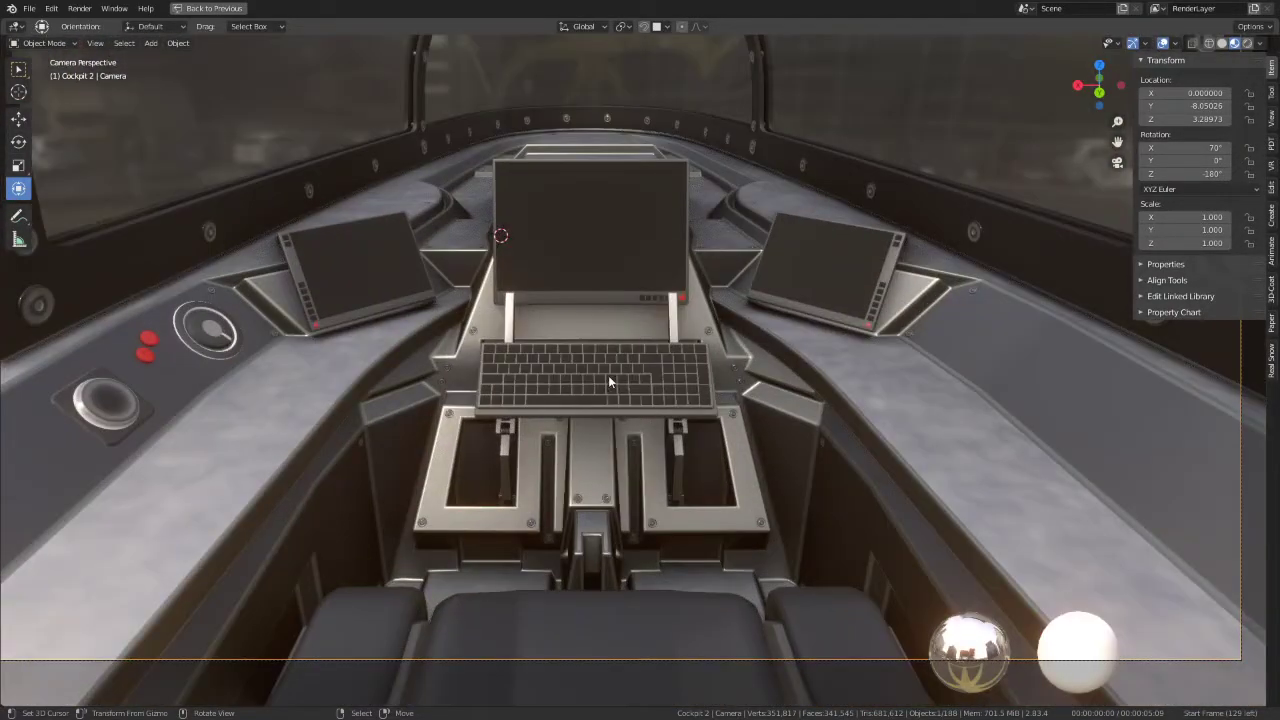
Step: Shift the keyboard sideways and lower it about 0.009 along Z
{"action": "left_click", "coordinate": [675, 407]}
{"action": "scroll", "coordinate": [676, 416], "scroll_direction": "up", "scroll_amount": 3}
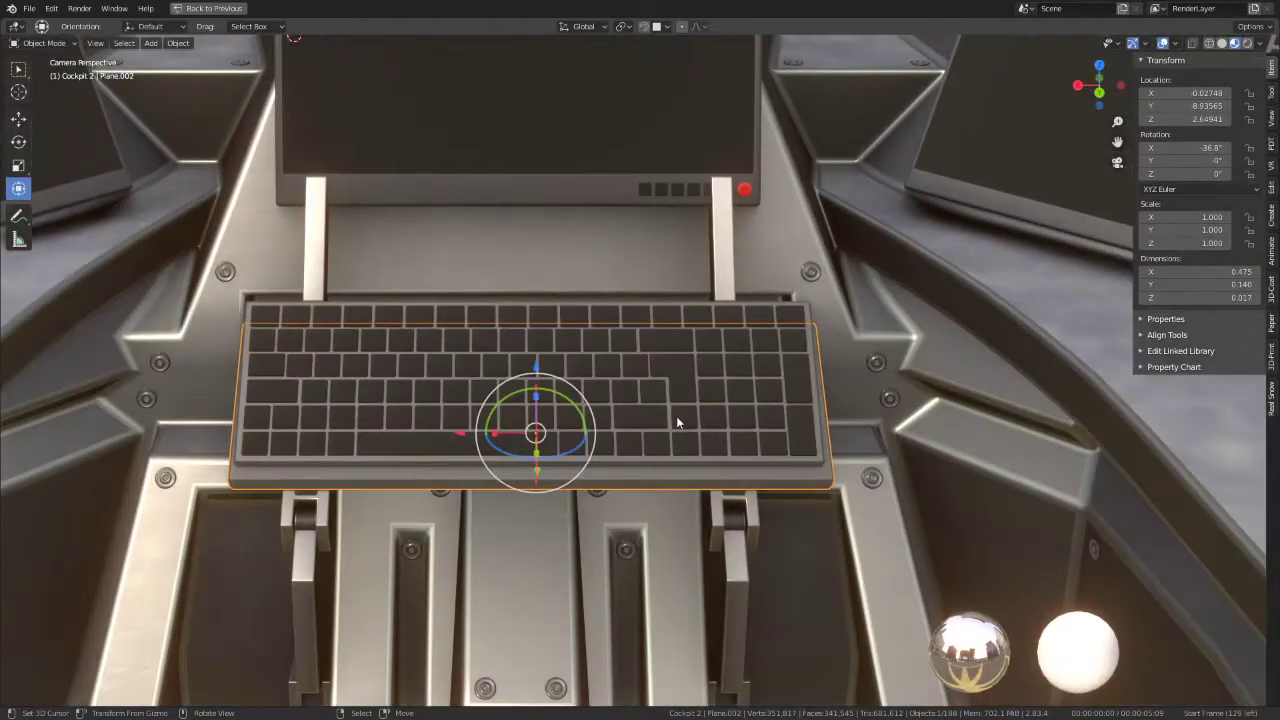
{"action": "scroll", "coordinate": [676, 416], "scroll_direction": "up", "scroll_amount": 2}
{"action": "key", "text": "g"}
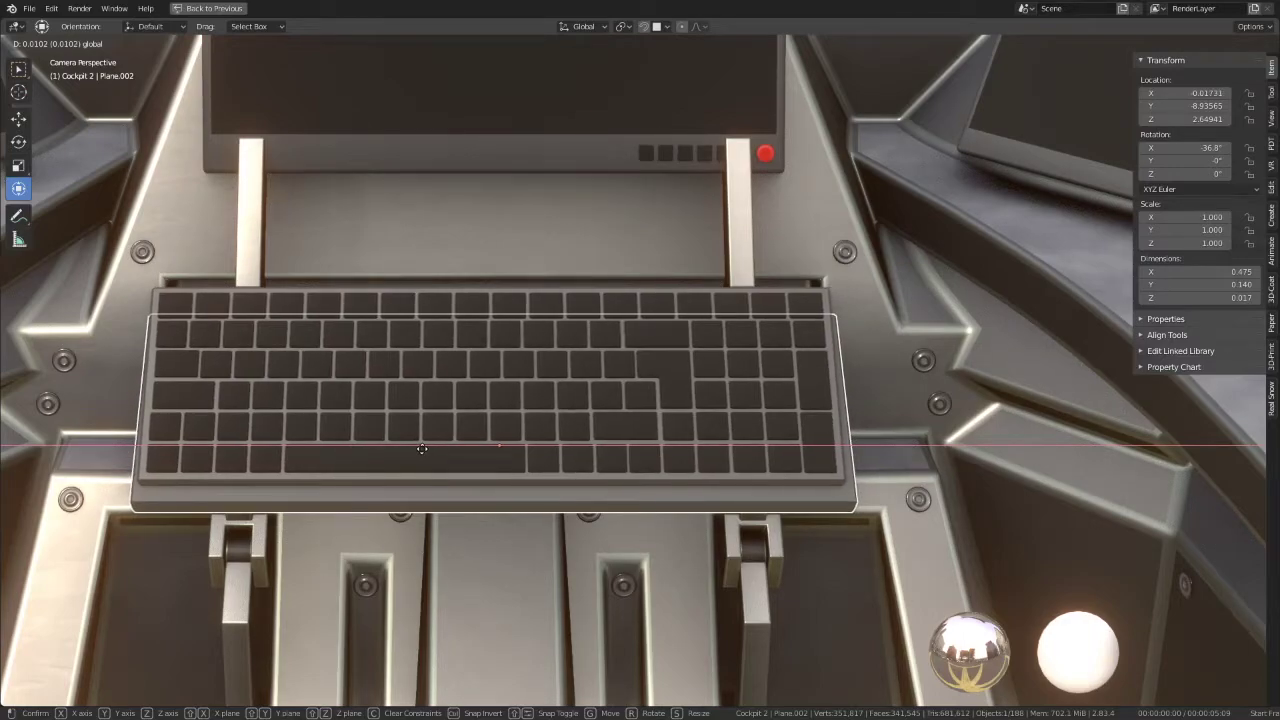
{"action": "left_click", "coordinate": [417, 449]}
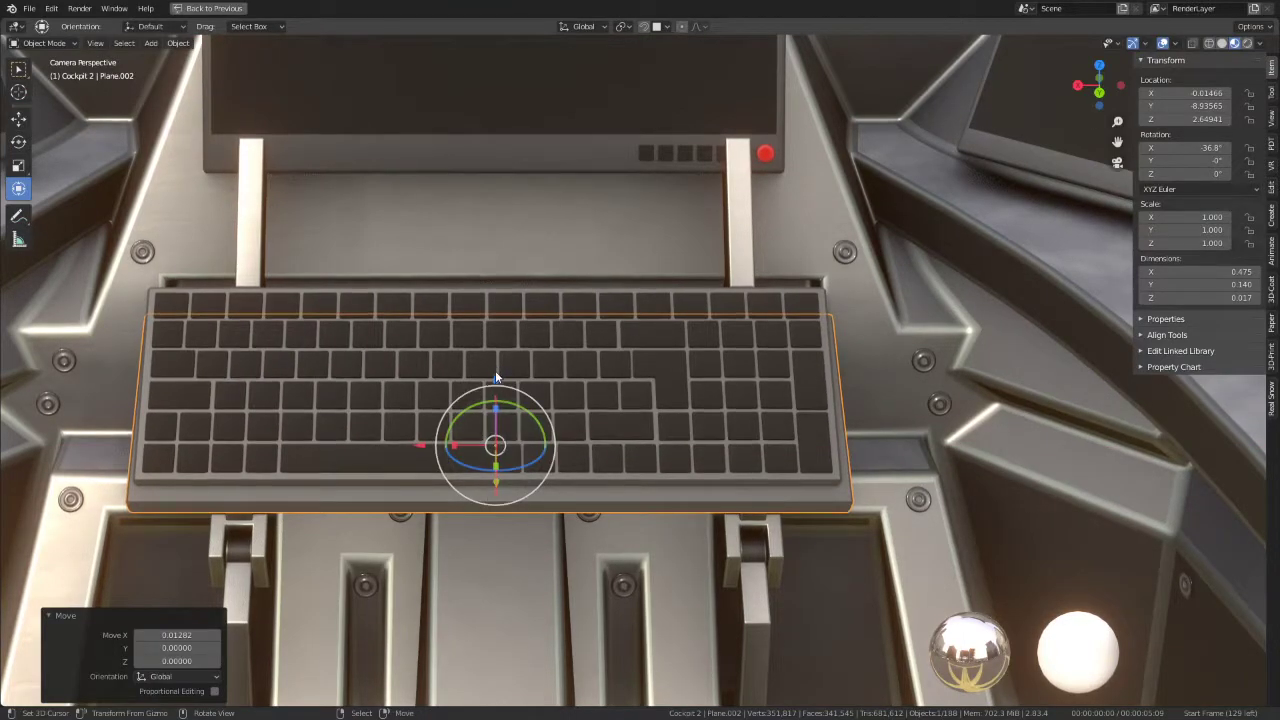
{"action": "key", "text": "g"}
{"action": "key", "text": "z"}
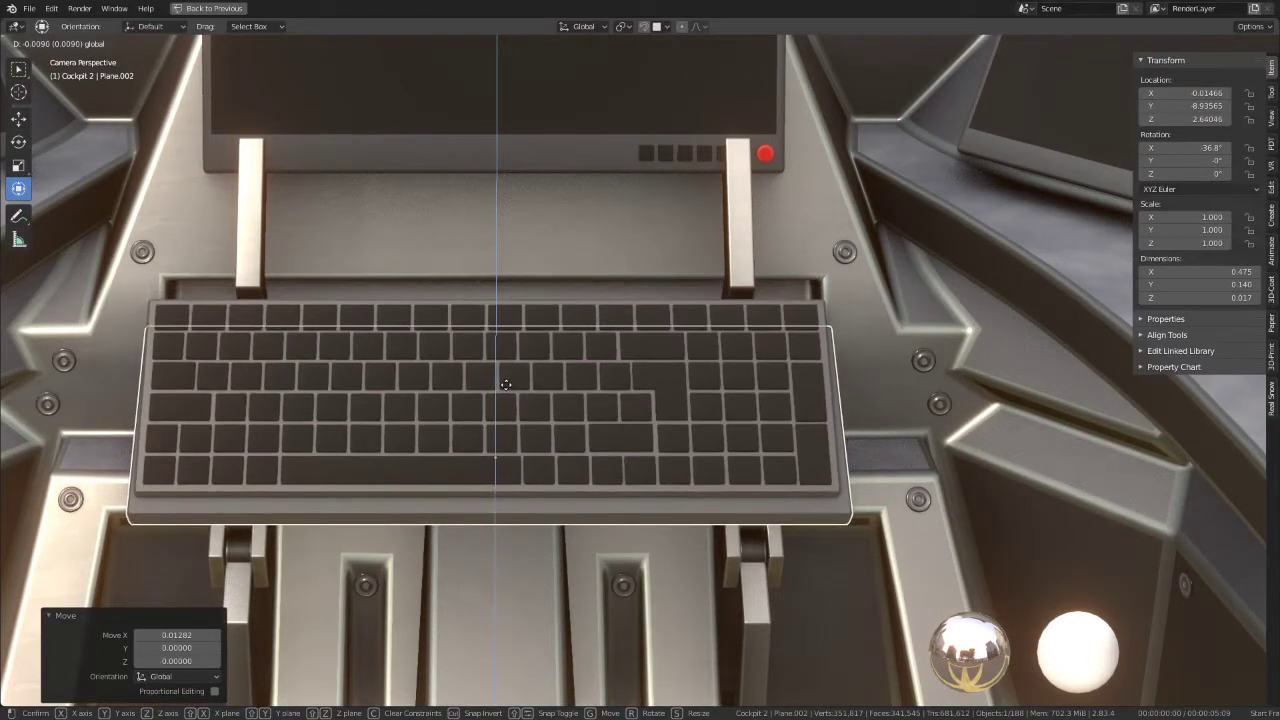
{"action": "left_click", "coordinate": [506, 385]}
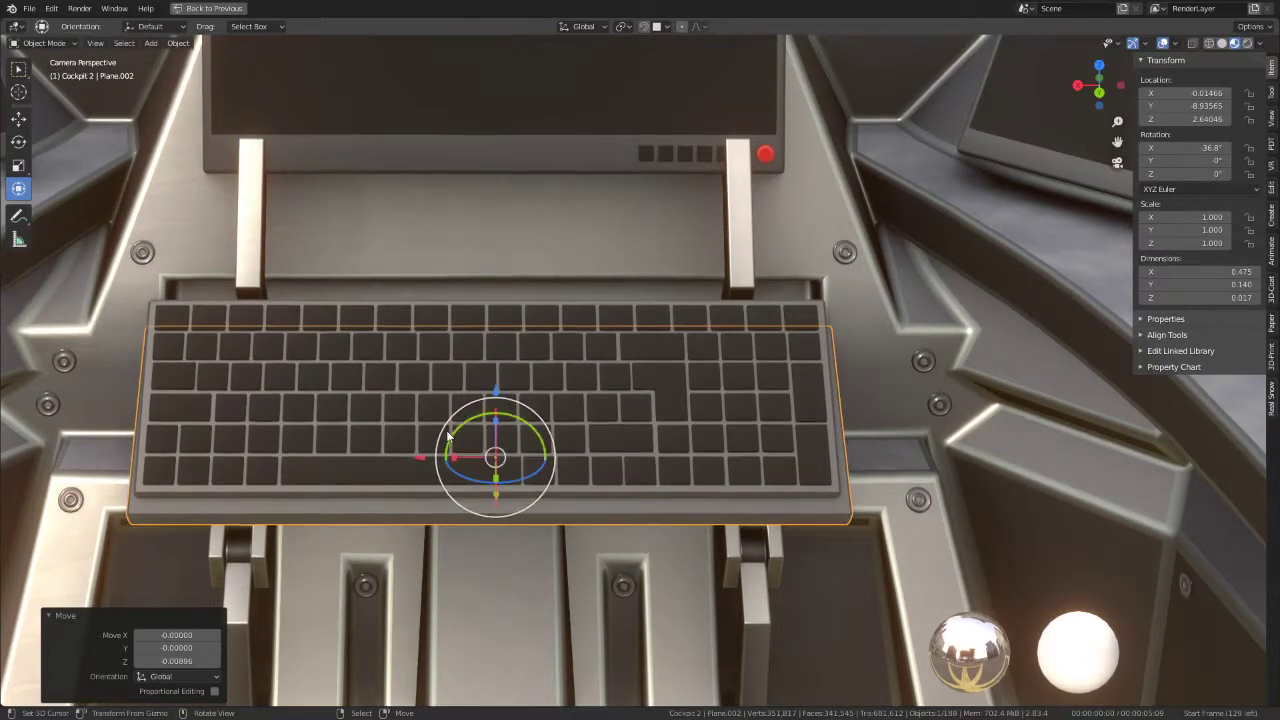
Step: Set the keyboard's X location to 0, then nudge it to X 0.01903
{"action": "key", "text": "g"}
{"action": "key", "text": "x"}
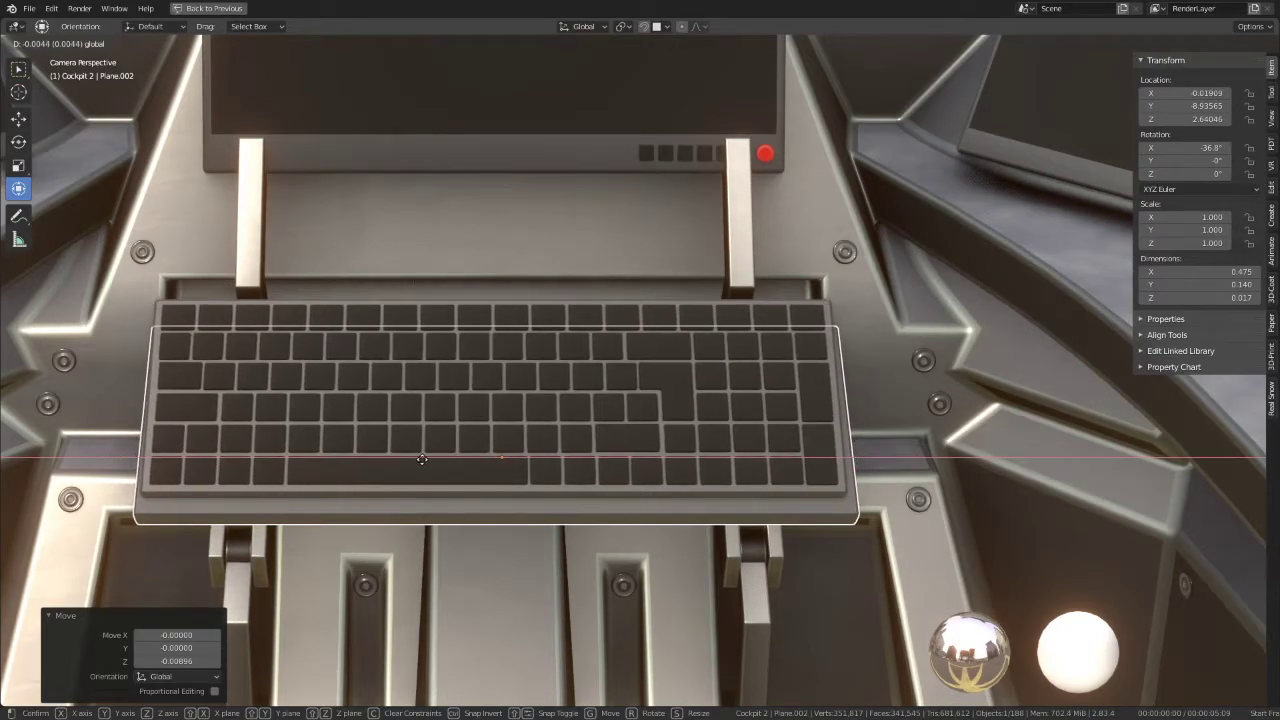
{"action": "left_click", "coordinate": [421, 461]}
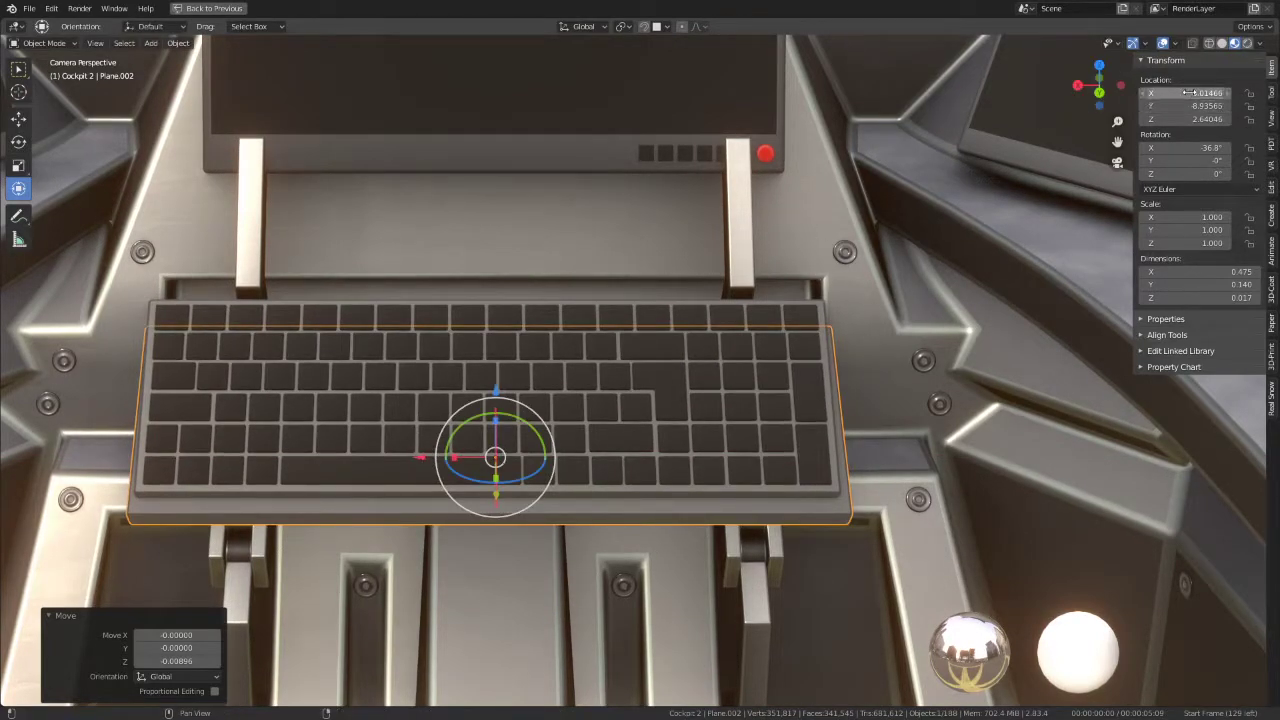
{"action": "key", "text": "Return"}
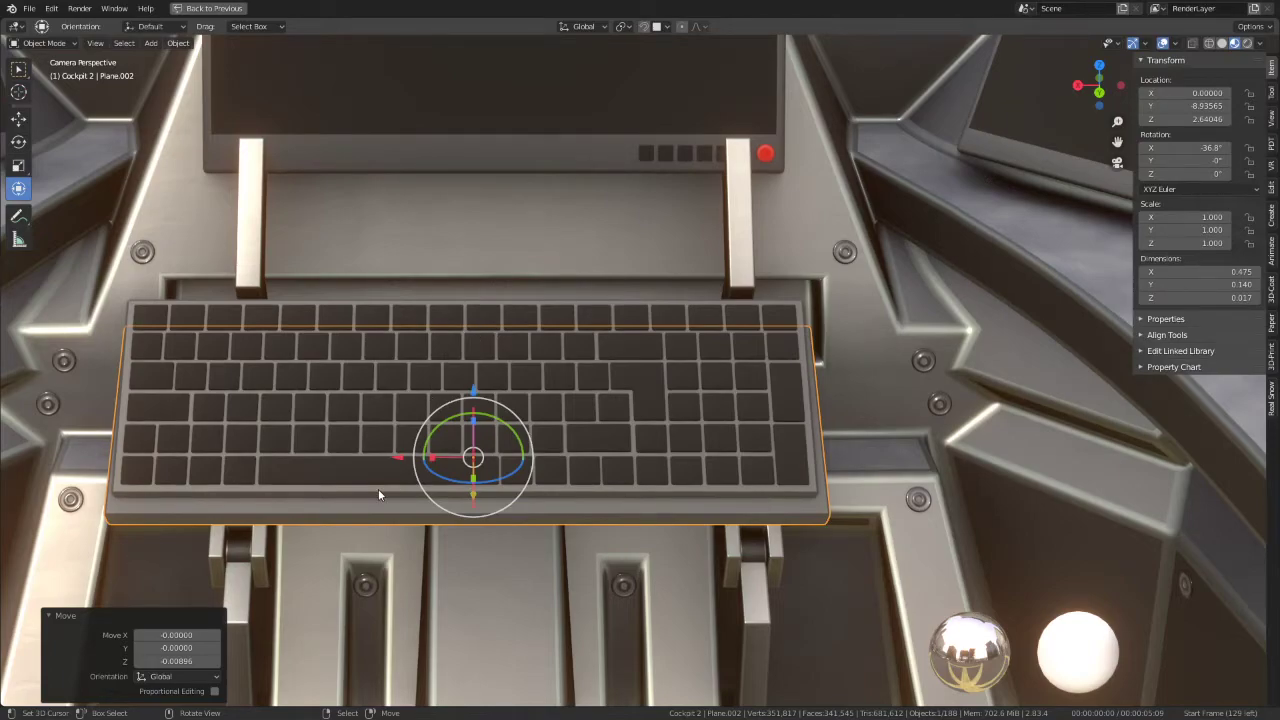
{"action": "key", "text": "g"}
{"action": "key", "text": "x"}
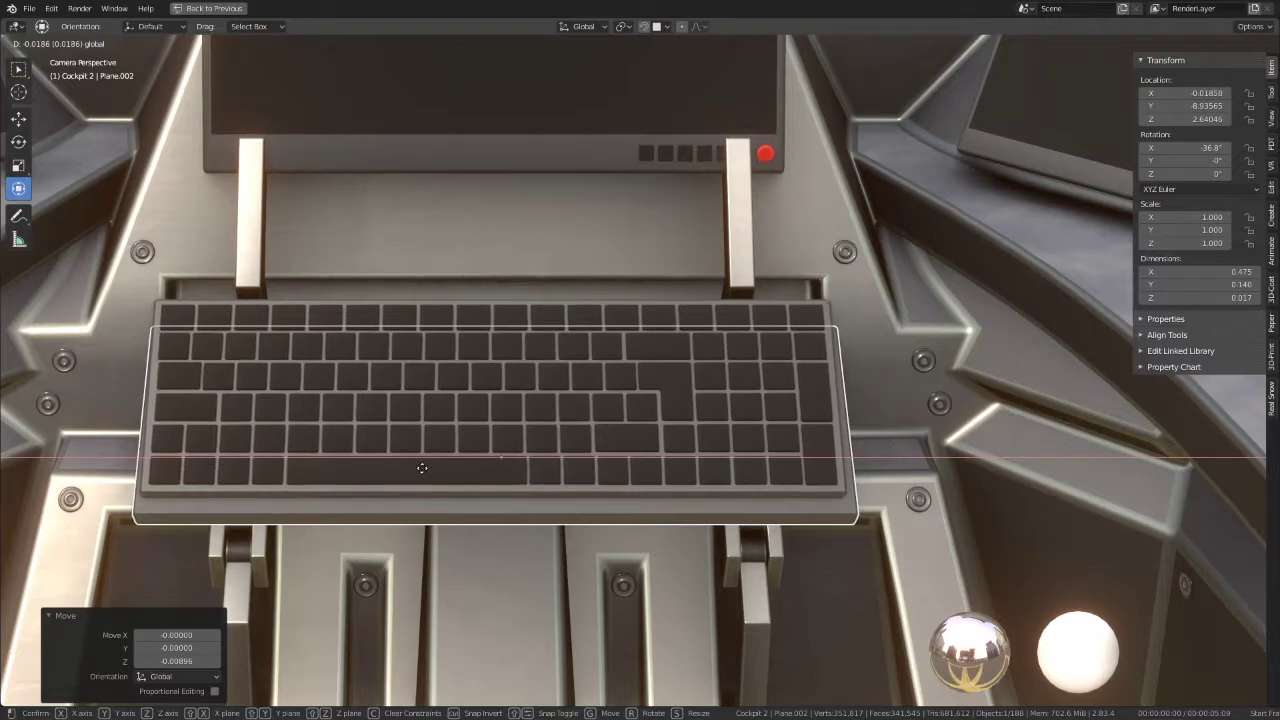
{"action": "left_click", "coordinate": [400, 430]}
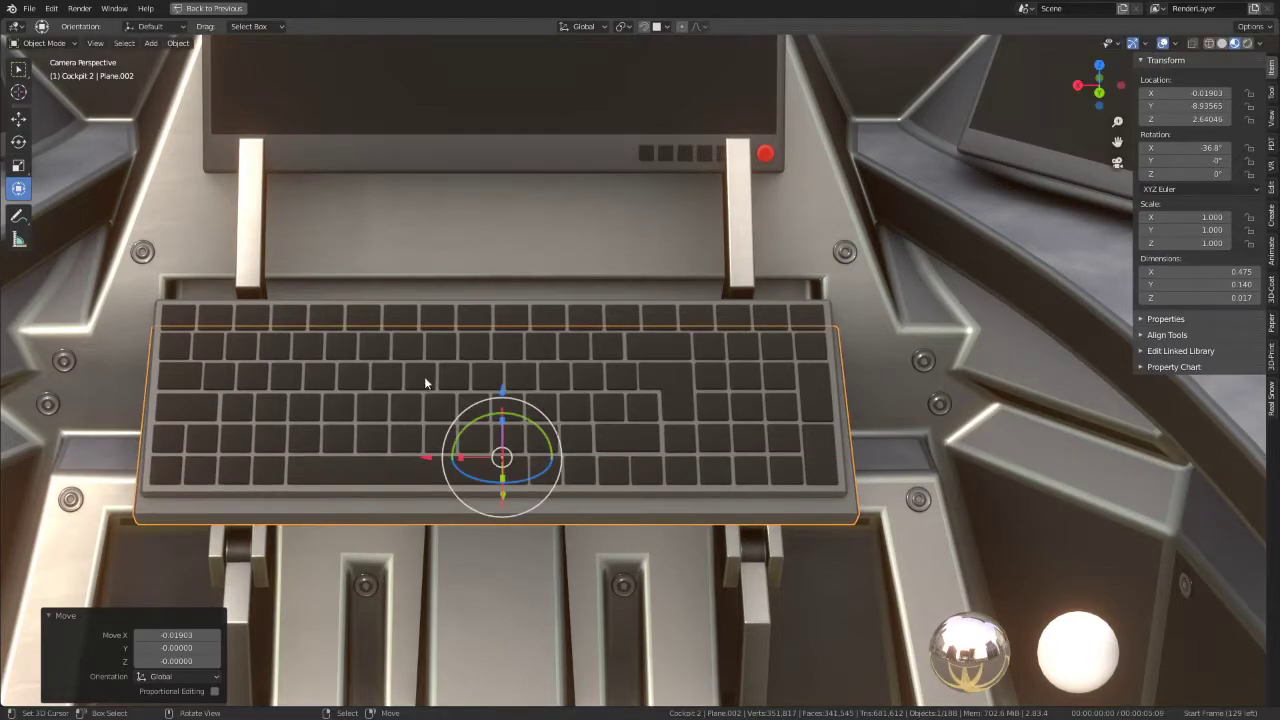
Step: Move the keyboard case Plane.005 along X to line up with the keyboard
{"action": "key", "text": "alt+a"}
{"action": "scroll", "coordinate": [425, 375], "scroll_direction": "up", "scroll_amount": 2}
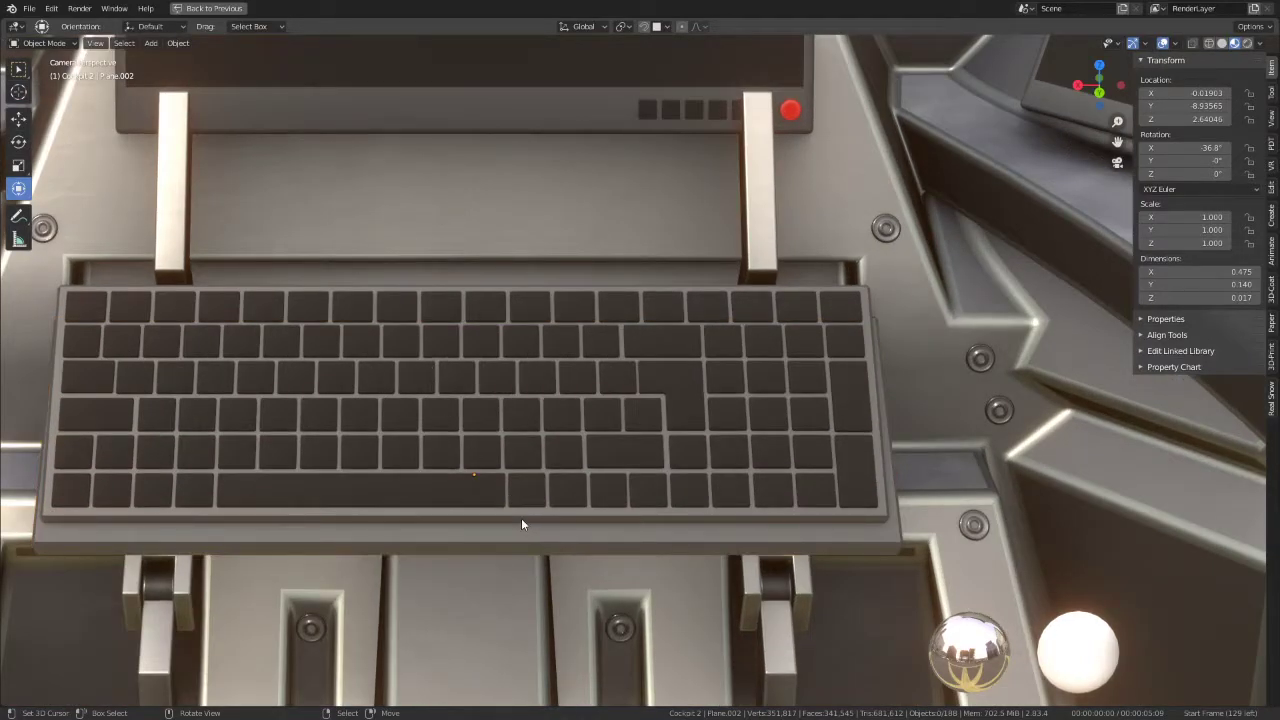
{"action": "left_click", "coordinate": [521, 518]}
{"action": "key", "text": "g"}
{"action": "key", "text": "x"}
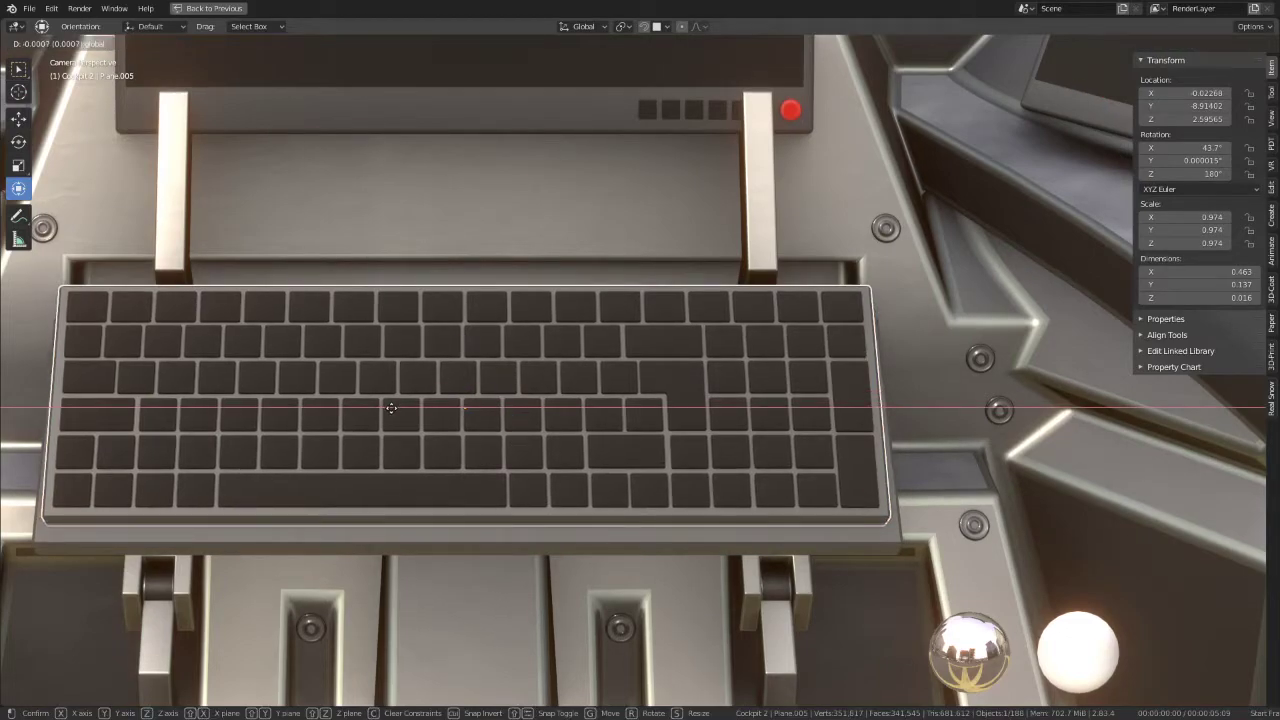
{"action": "left_click", "coordinate": [440, 433]}
{"action": "mouse_move", "coordinate": [440, 433]}
{"action": "middle_mouse_down"}
{"action": "mouse_move", "coordinate": [548, 409]}
{"action": "mouse_move", "coordinate": [349, 506]}
{"action": "mouse_move", "coordinate": [494, 317]}
{"action": "mouse_move", "coordinate": [460, 400]}
{"action": "mouse_move", "coordinate": [590, 313]}
{"action": "mouse_move", "coordinate": [328, 416]}
{"action": "middle_mouse_up"}
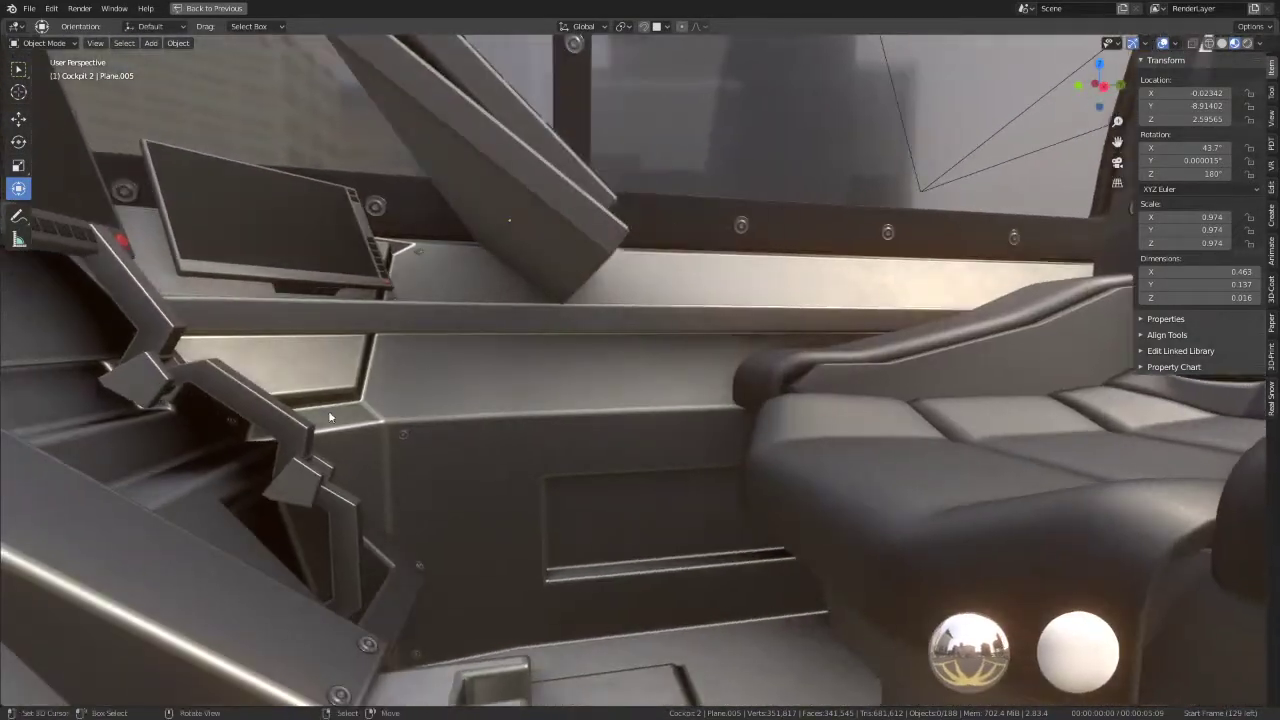
Step: Select the lower arm segment Cube.079 and try a rotation in Right Ortho view, then cancel it
{"action": "left_click", "coordinate": [325, 483]}
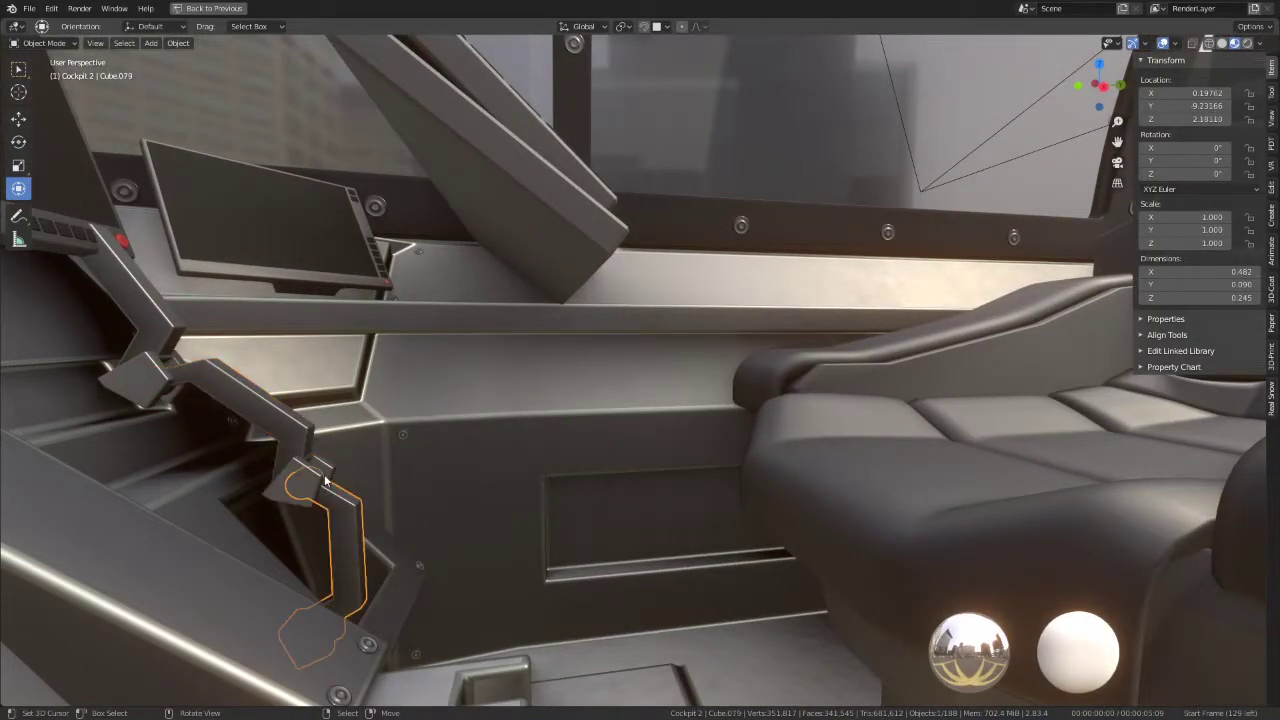
{"action": "key", "text": "KP_3"}
{"action": "scroll", "coordinate": [516, 396], "scroll_direction": "down", "scroll_amount": 2}
{"action": "scroll", "coordinate": [518, 351], "scroll_direction": "up", "scroll_amount": 1}
{"action": "key", "text": "r"}
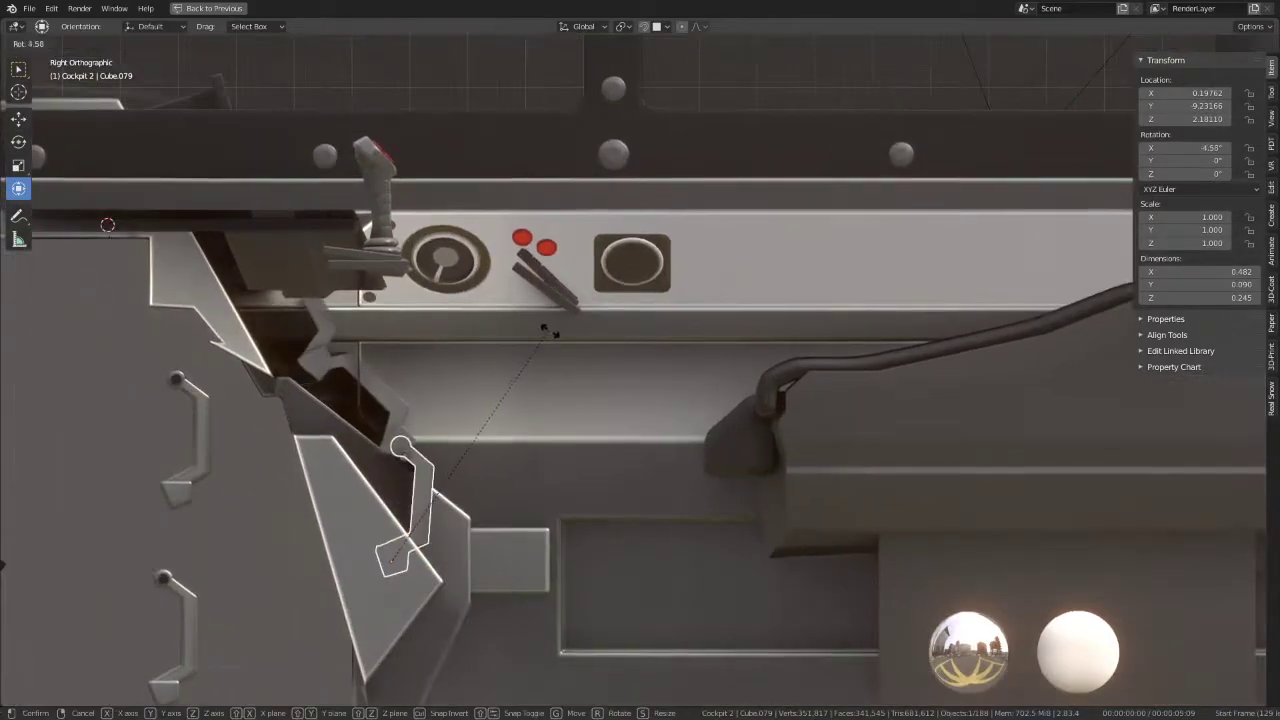
{"action": "right_click", "coordinate": [613, 390]}
{"action": "scroll", "coordinate": [555, 350], "scroll_direction": "up", "scroll_amount": 2}
{"action": "mouse_move", "coordinate": [555, 350]}
{"action": "middle_mouse_down"}
{"action": "mouse_move", "coordinate": [473, 451]}
{"action": "mouse_move", "coordinate": [669, 287]}
{"action": "mouse_move", "coordinate": [396, 438]}
{"action": "middle_mouse_up"}
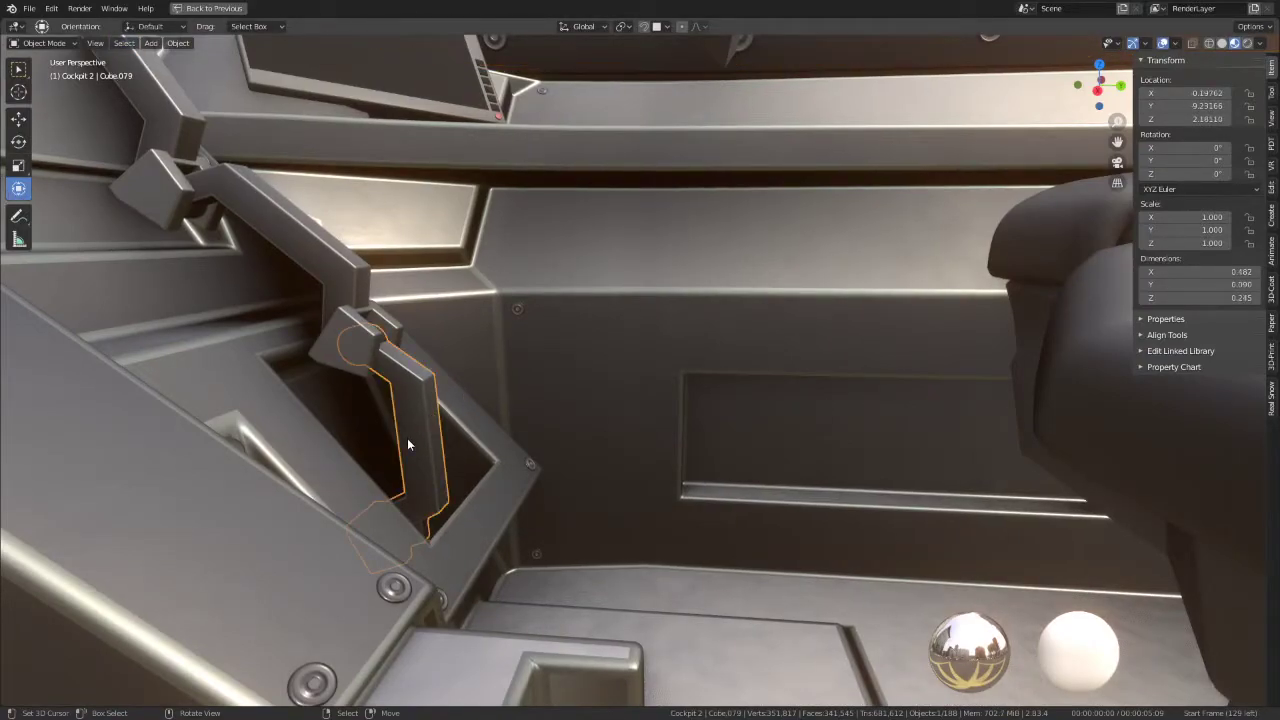
Step: Toggle the viewport overlays and gizmo display options, and switch to the Scale tool
{"action": "left_click", "coordinate": [1166, 43]}
{"action": "left_click", "coordinate": [1166, 43]}
{"action": "left_click", "coordinate": [1107, 43]}
{"action": "left_click", "coordinate": [15, 170]}
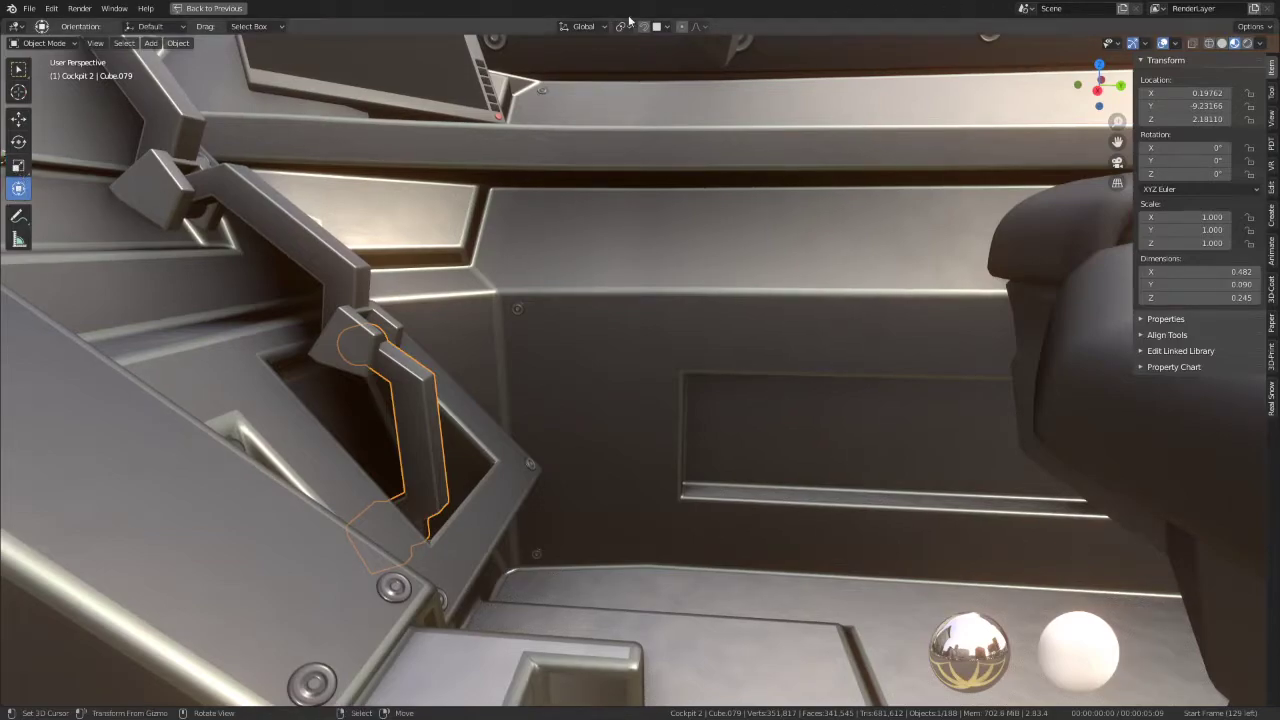
{"action": "left_click", "coordinate": [1166, 42]}
{"action": "left_click", "coordinate": [1165, 43]}
{"action": "left_click", "coordinate": [1142, 44]}
{"action": "left_click", "coordinate": [1140, 44]}
Step: Change the pivot point (Active Element, then Median Point) and enable Relationship Lines in overlays
{"action": "left_click", "coordinate": [620, 27]}
{"action": "left_click", "coordinate": [658, 101]}
{"action": "left_click", "coordinate": [623, 28]}
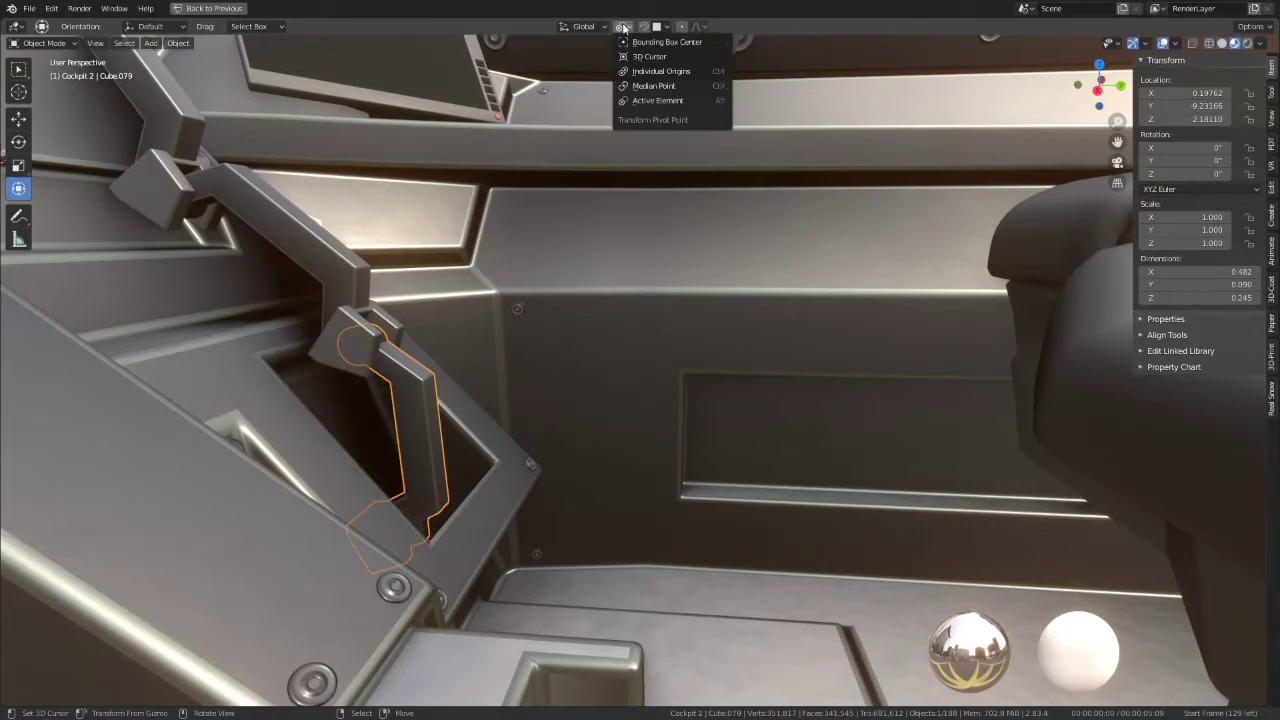
{"action": "left_click", "coordinate": [656, 86]}
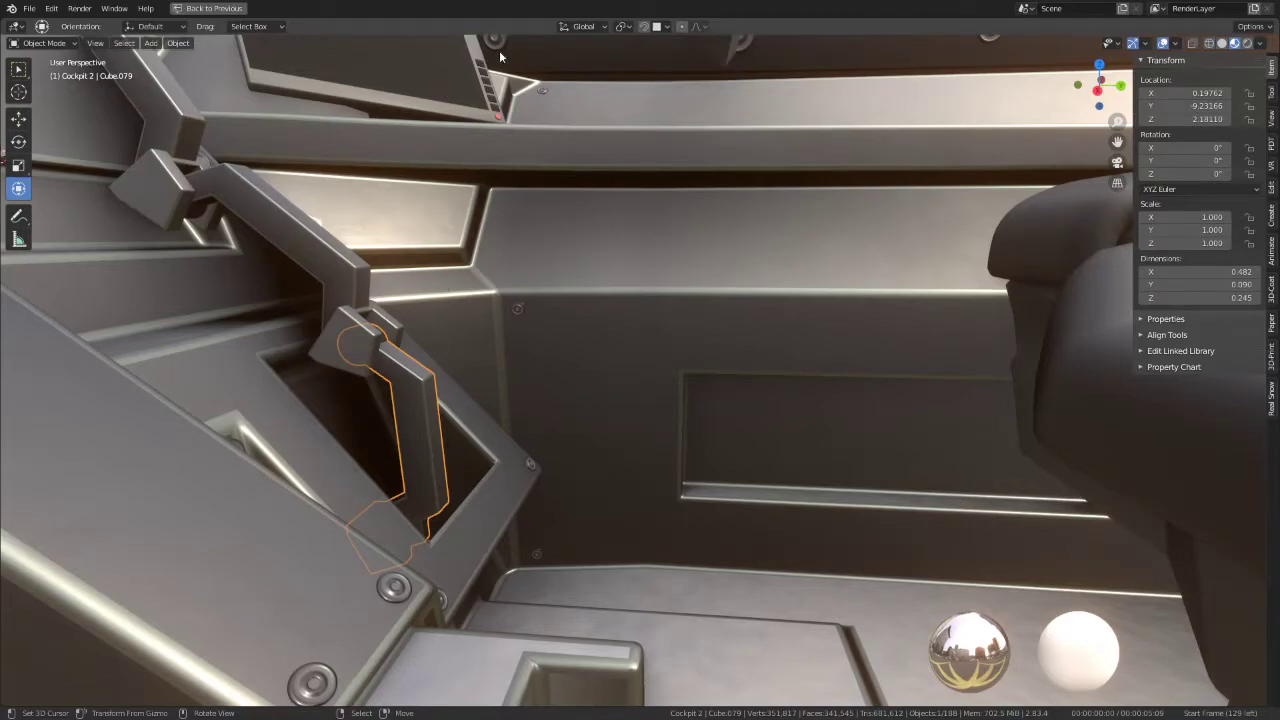
{"action": "left_click", "coordinate": [1179, 45]}
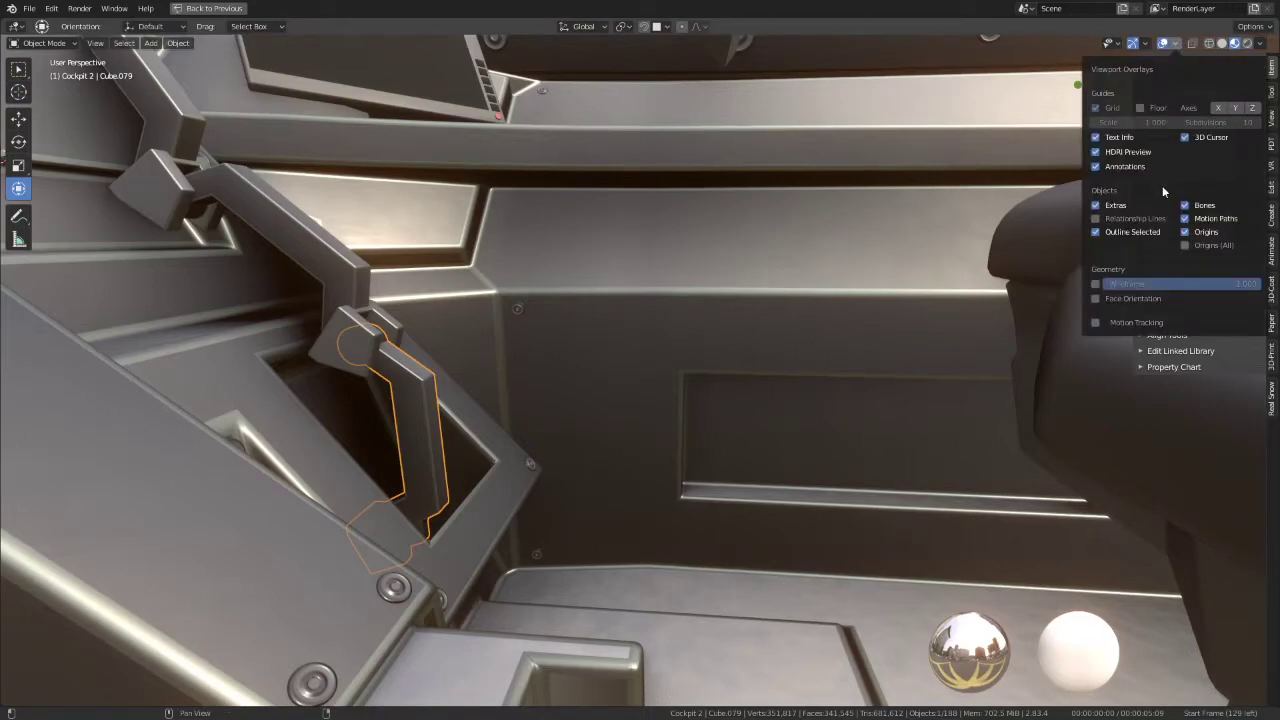
{"action": "left_click", "coordinate": [1121, 220]}
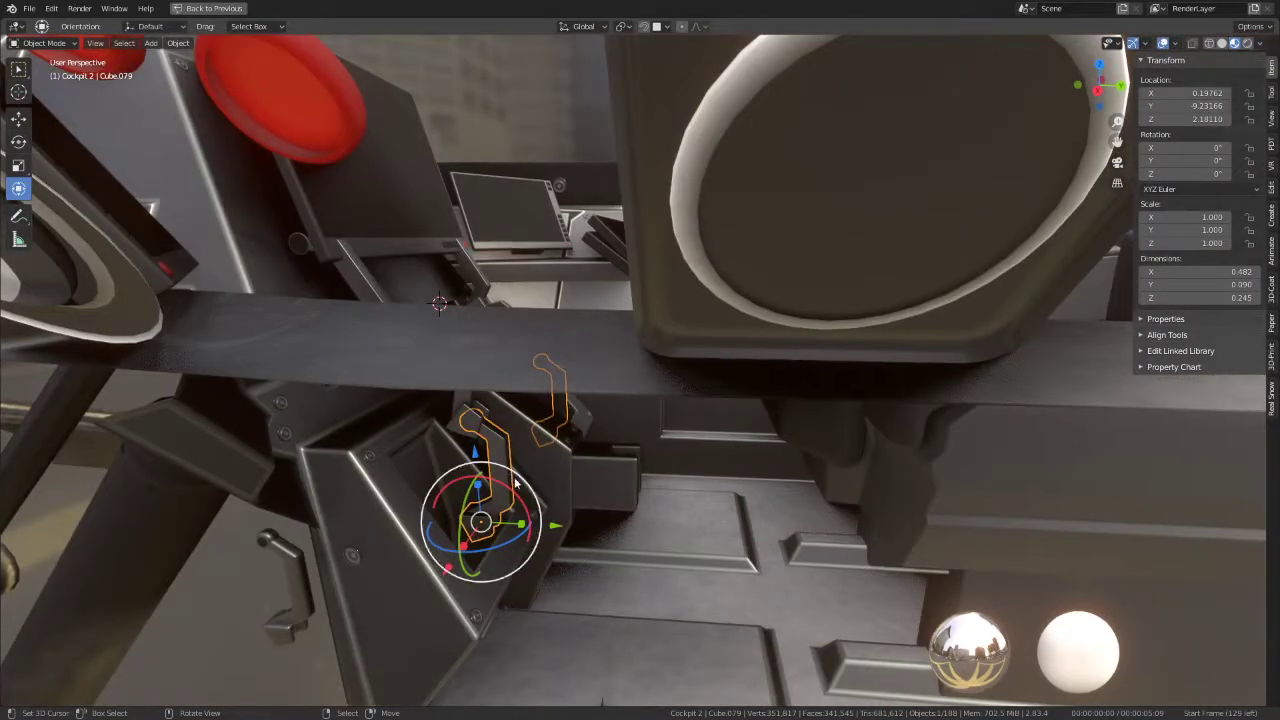
Step: Tilt the lower arm segment Cube.079 about X from the side view
{"action": "key", "text": "KP_3"}
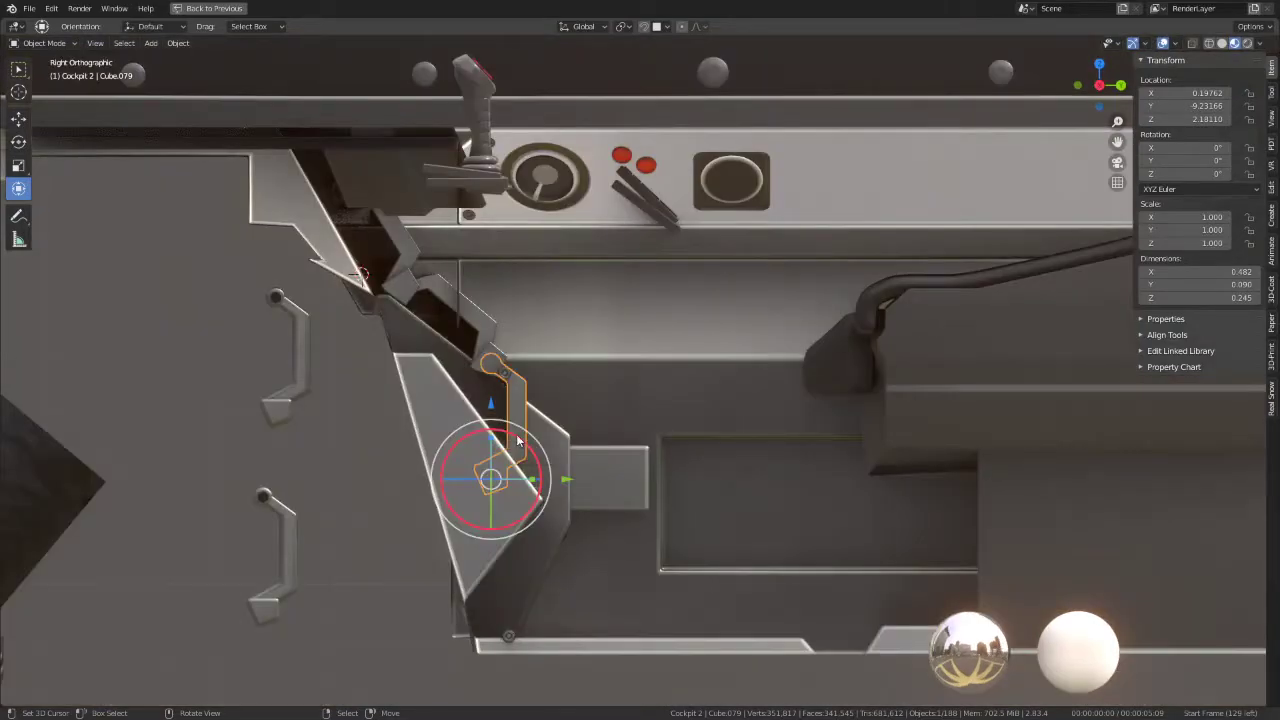
{"action": "scroll", "coordinate": [518, 440], "scroll_direction": "up", "scroll_amount": 1}
{"action": "key", "text": "r"}
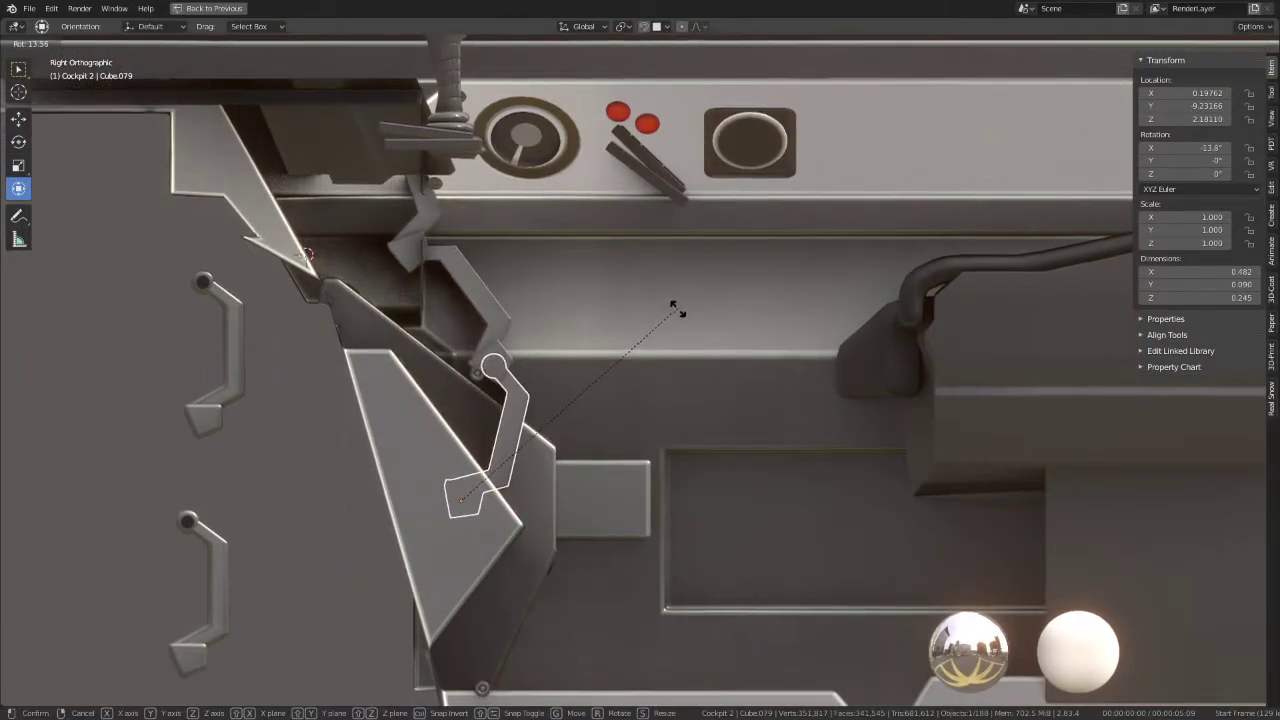
{"action": "left_click", "coordinate": [683, 325]}
{"action": "mouse_move", "coordinate": [689, 343]}
{"action": "middle_mouse_down"}
{"action": "mouse_move", "coordinate": [577, 418]}
{"action": "mouse_move", "coordinate": [816, 295]}
{"action": "mouse_move", "coordinate": [655, 444]}
{"action": "middle_mouse_up"}
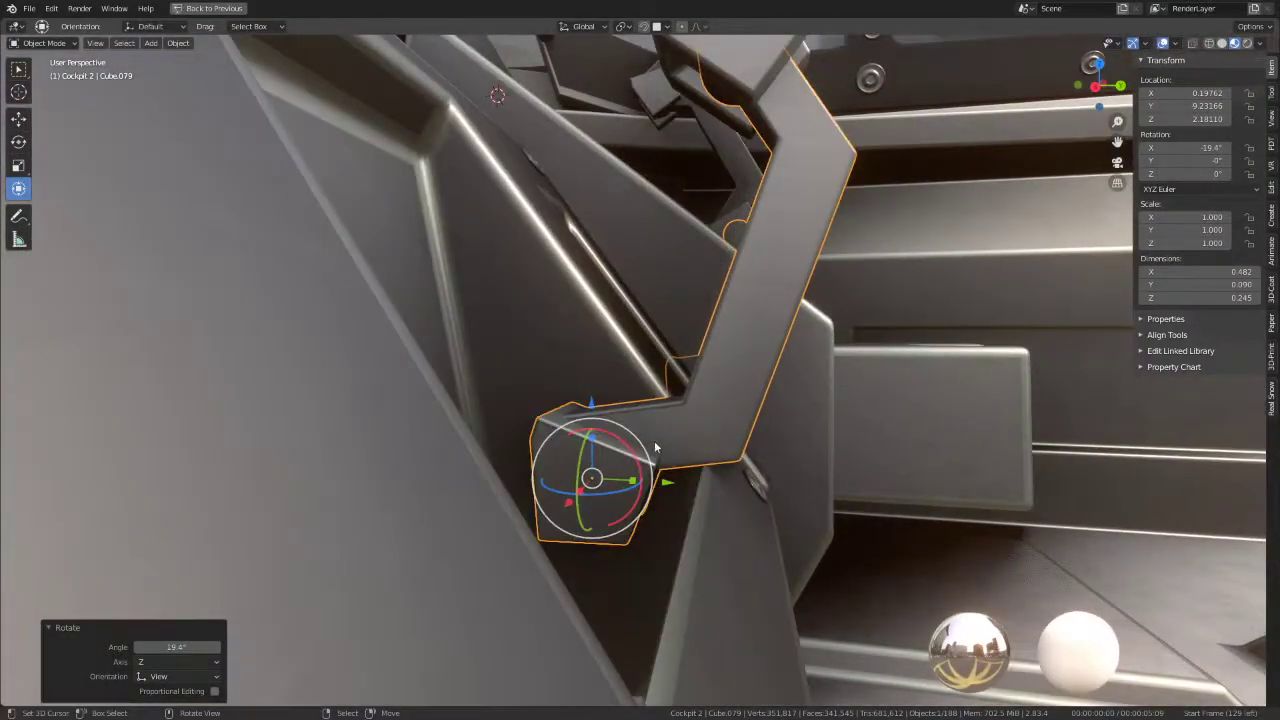
{"action": "left_click_drag", "start_coordinate": [663, 486], "coordinate": [593, 493]}
{"action": "middle_click_drag", "start_coordinate": [593, 493], "coordinate": [571, 531]}
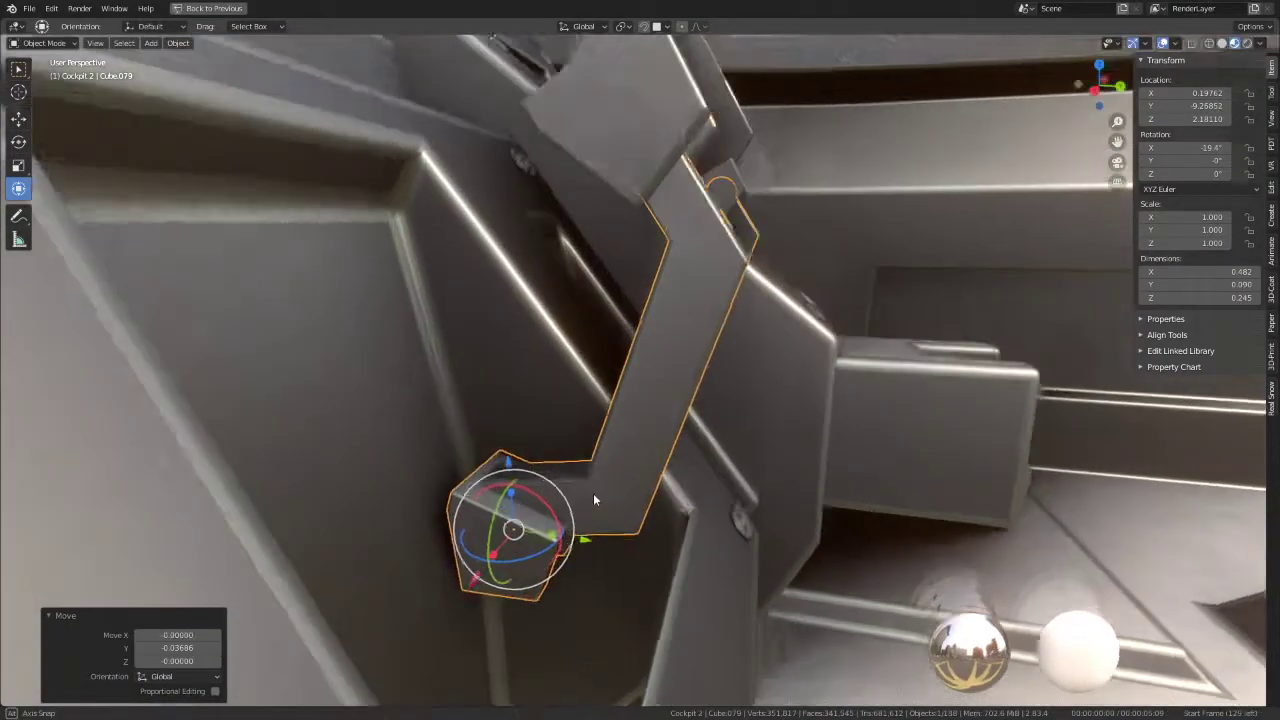
{"action": "left_click_drag", "start_coordinate": [571, 531], "coordinate": [559, 522]}
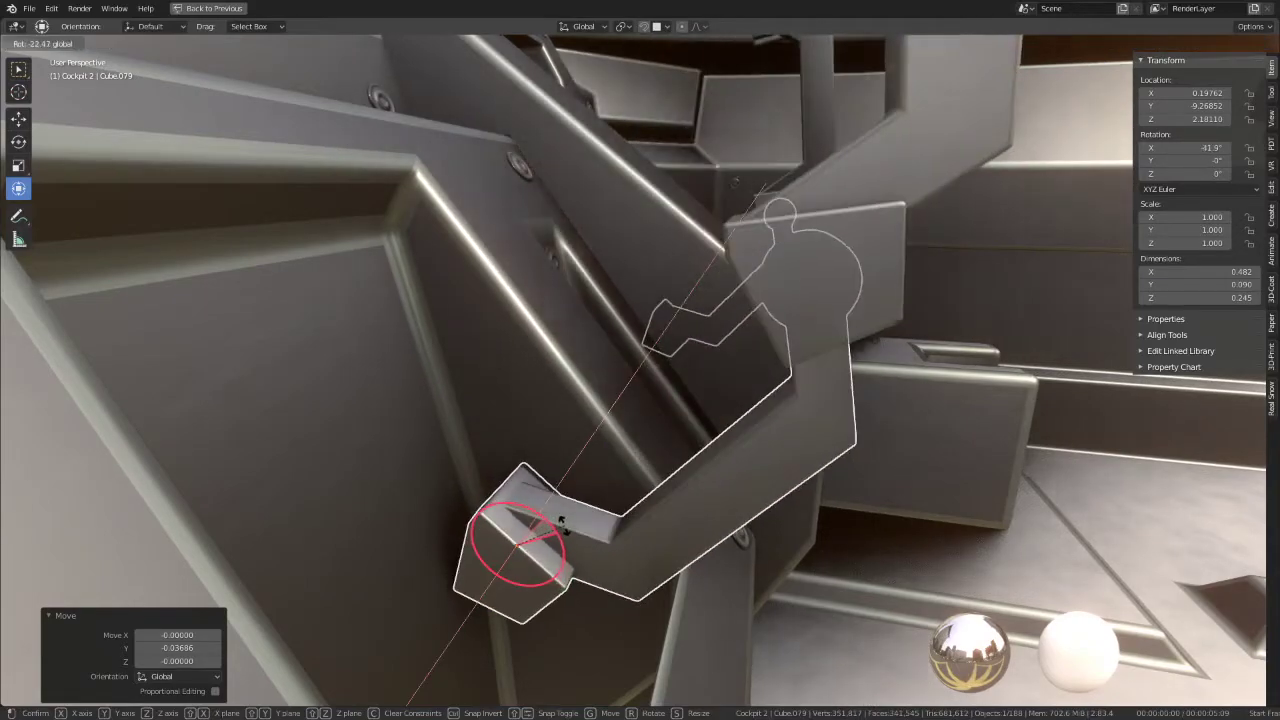
{"action": "left_click_drag", "start_coordinate": [788, 110], "coordinate": [398, 45]}
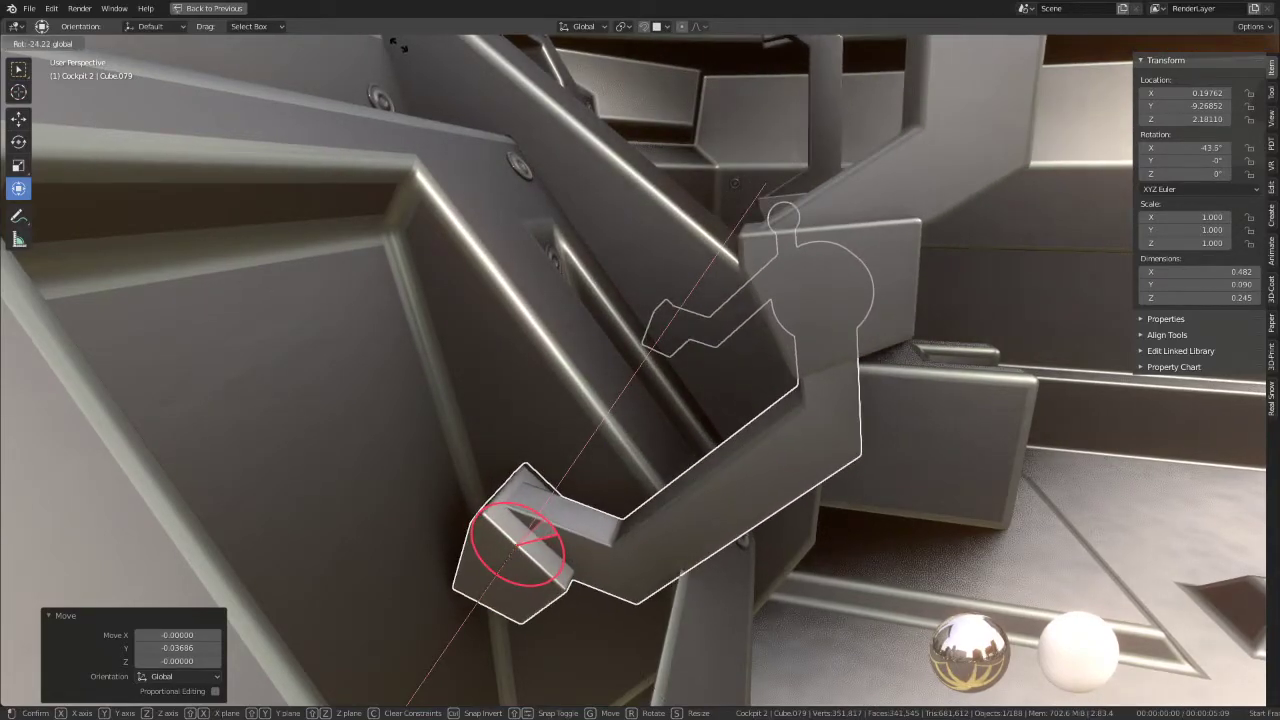
{"action": "left_click_drag", "start_coordinate": [488, 597], "coordinate": [624, 484]}
{"action": "left_click", "coordinate": [634, 510]}
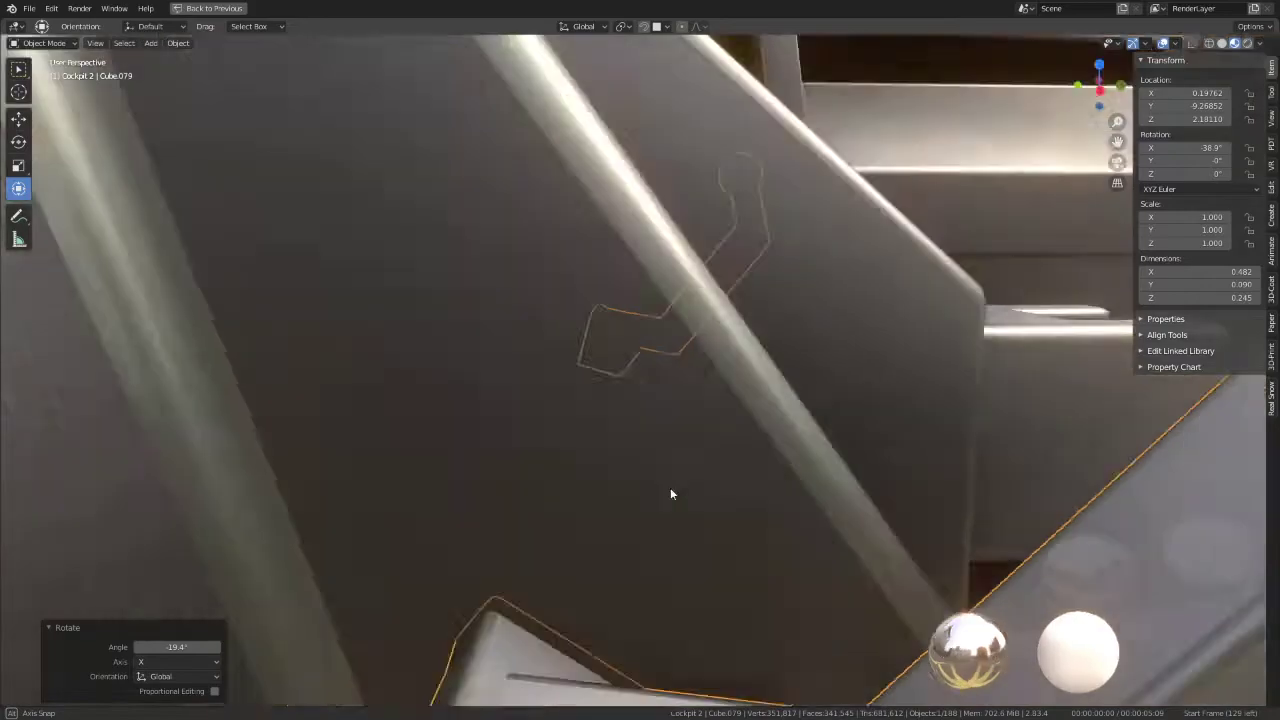
Step: Lower the arm segment along Z and adjust it along Y, discarding an extra tilt
{"action": "middle_click_drag", "start_coordinate": [670, 487], "coordinate": [769, 568]}
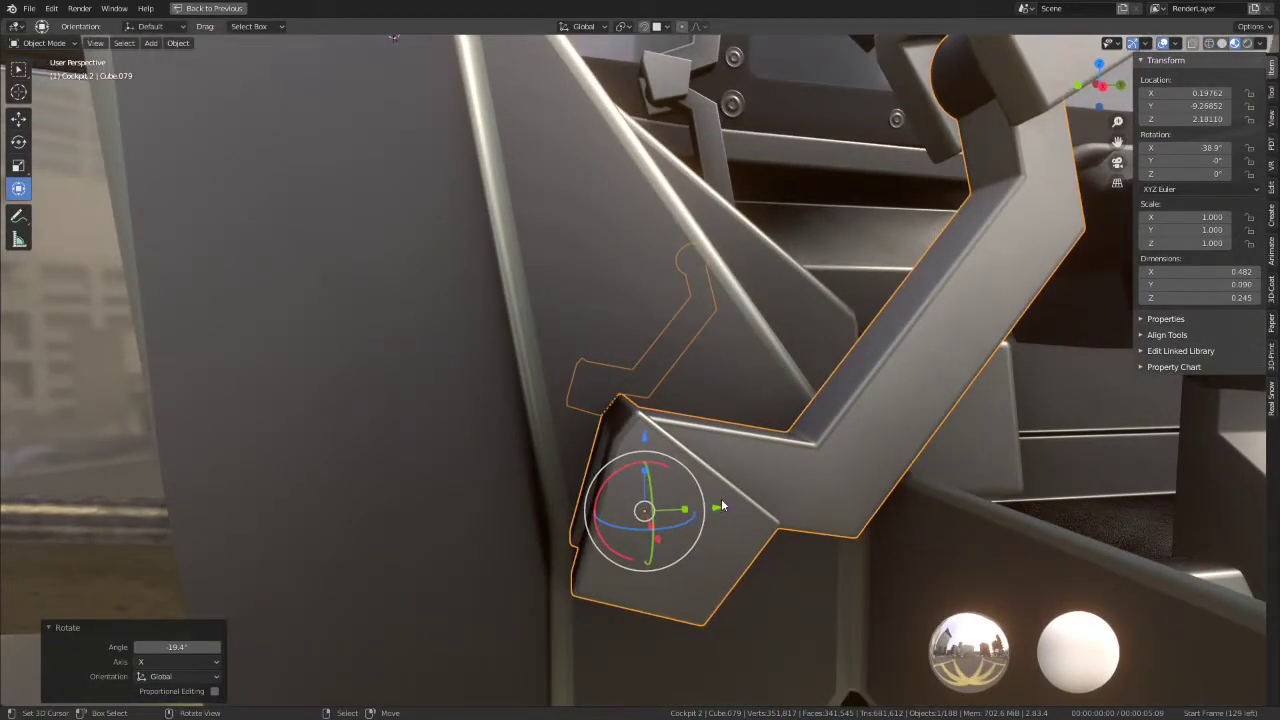
{"action": "left_click_drag", "start_coordinate": [721, 498], "coordinate": [704, 501]}
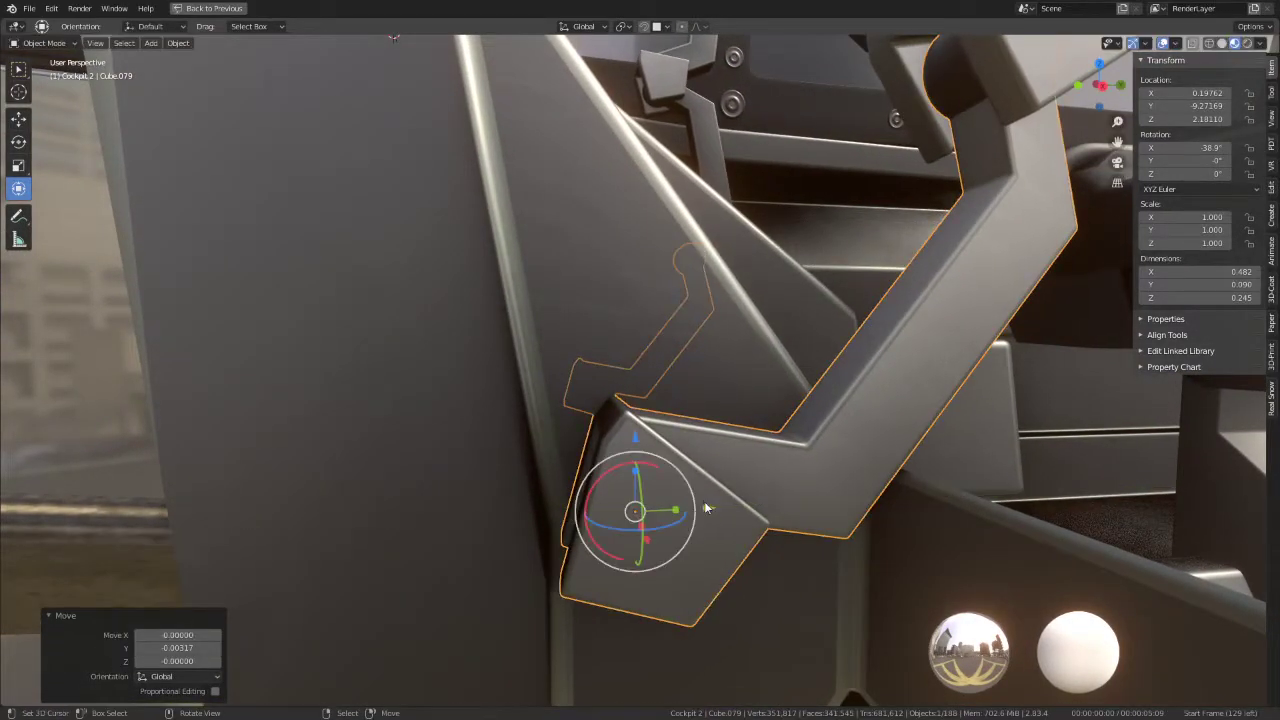
{"action": "middle_click_drag", "start_coordinate": [704, 508], "coordinate": [702, 474]}
{"action": "key", "text": "g"}
{"action": "key", "text": "z"}
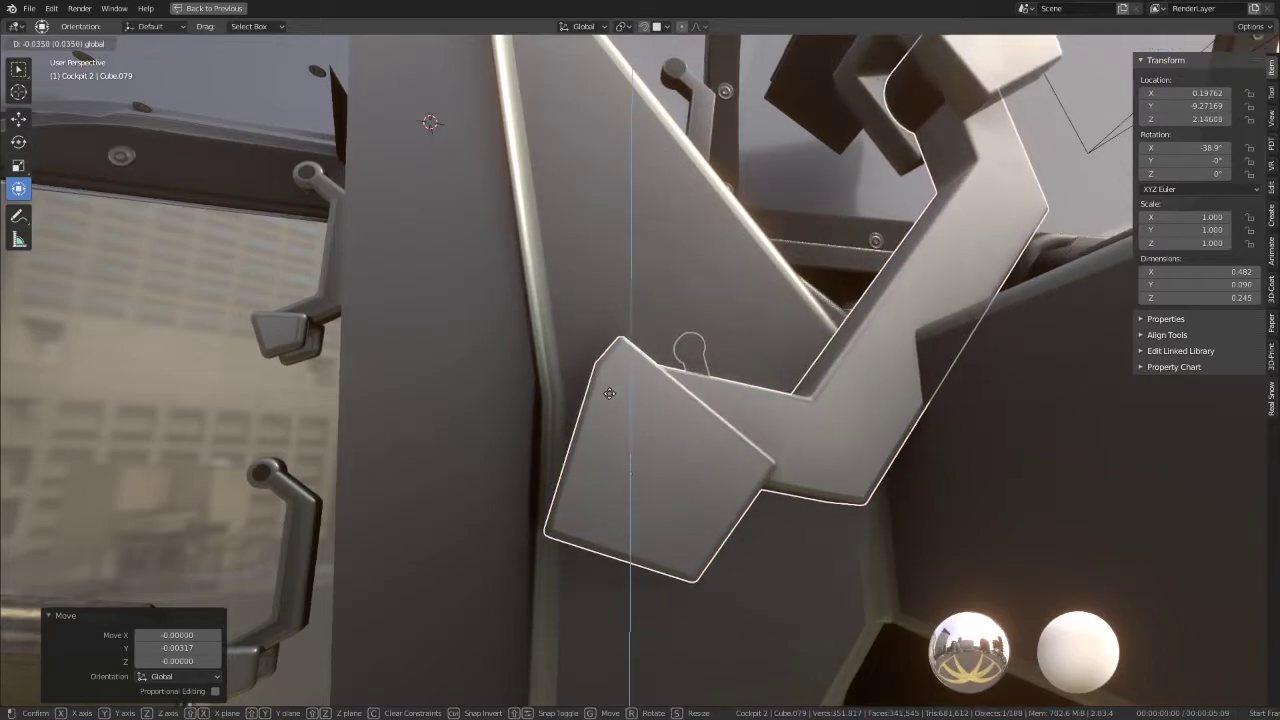
{"action": "left_click", "coordinate": [725, 510]}
{"action": "key", "text": "g"}
{"action": "key", "text": "y"}
{"action": "left_click", "coordinate": [663, 528]}
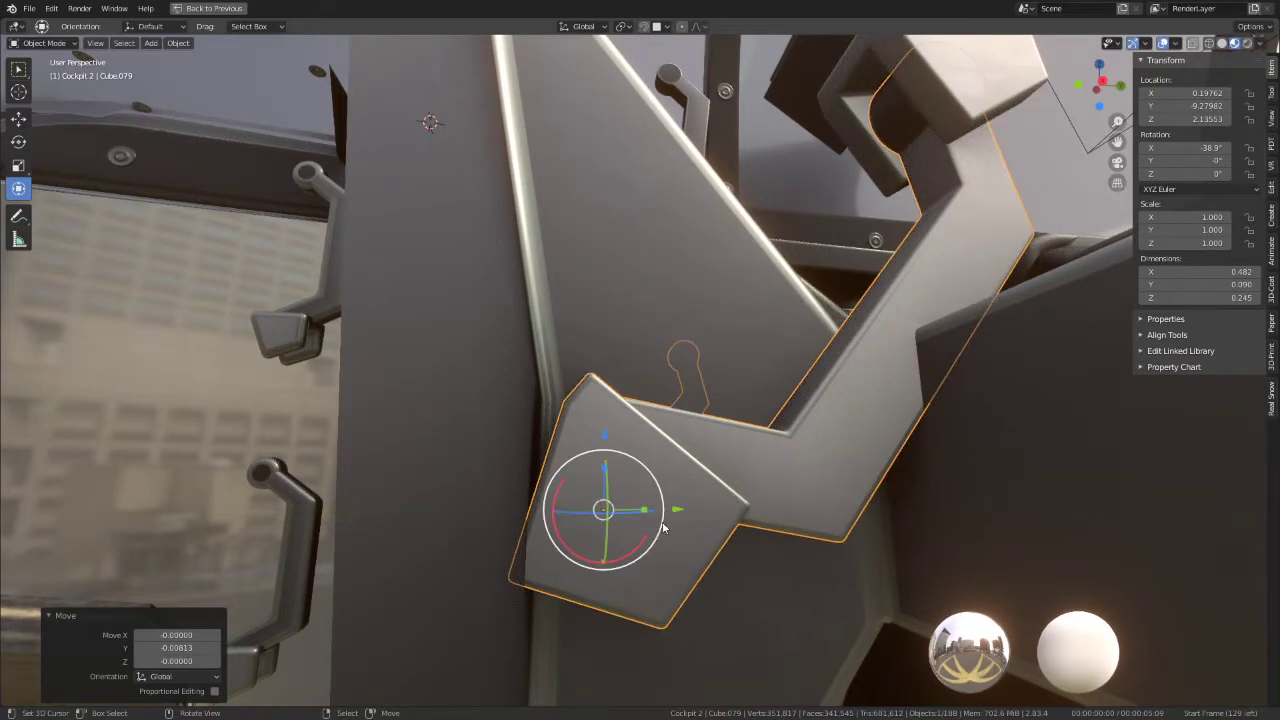
{"action": "left_click_drag", "start_coordinate": [620, 562], "coordinate": [706, 497]}
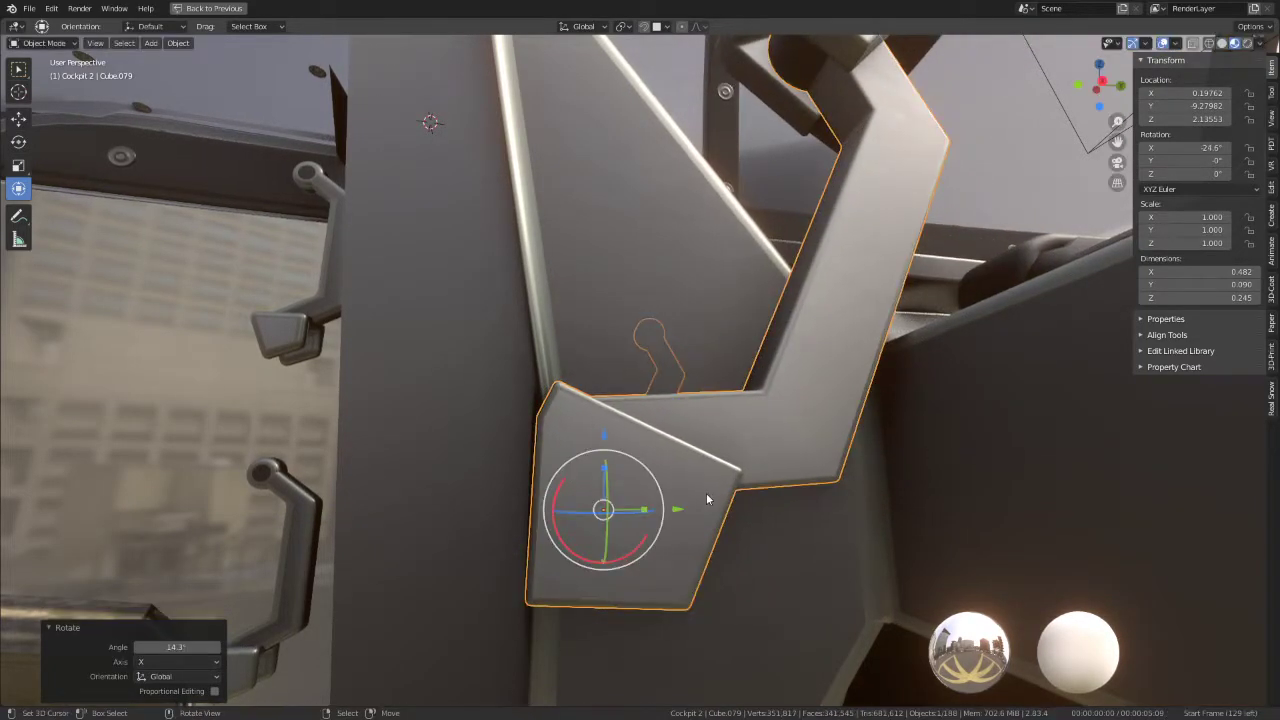
{"action": "right_click", "coordinate": [657, 515]}
Step: Tilt the arm segment further, then shift it along Y and raise it along Z
{"action": "middle_click_drag", "start_coordinate": [688, 478], "coordinate": [597, 630]}
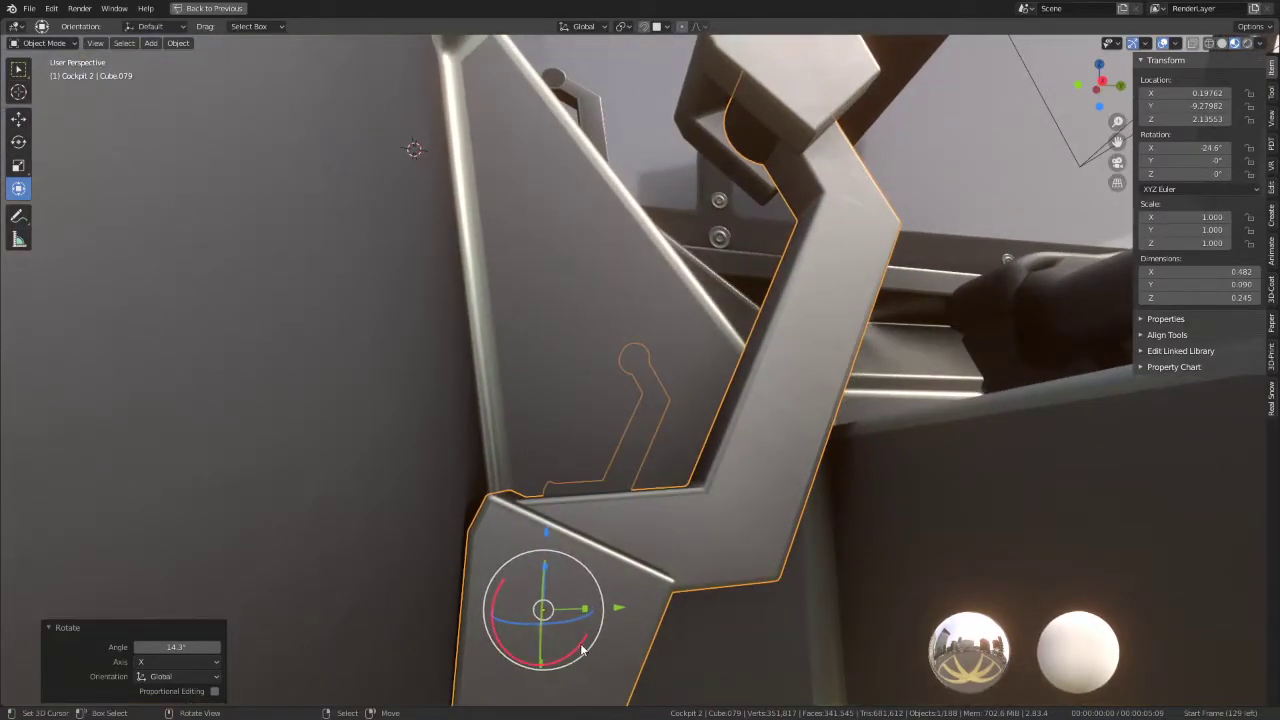
{"action": "left_click_drag", "start_coordinate": [583, 650], "coordinate": [590, 615]}
{"action": "middle_click_drag", "start_coordinate": [590, 615], "coordinate": [679, 560]}
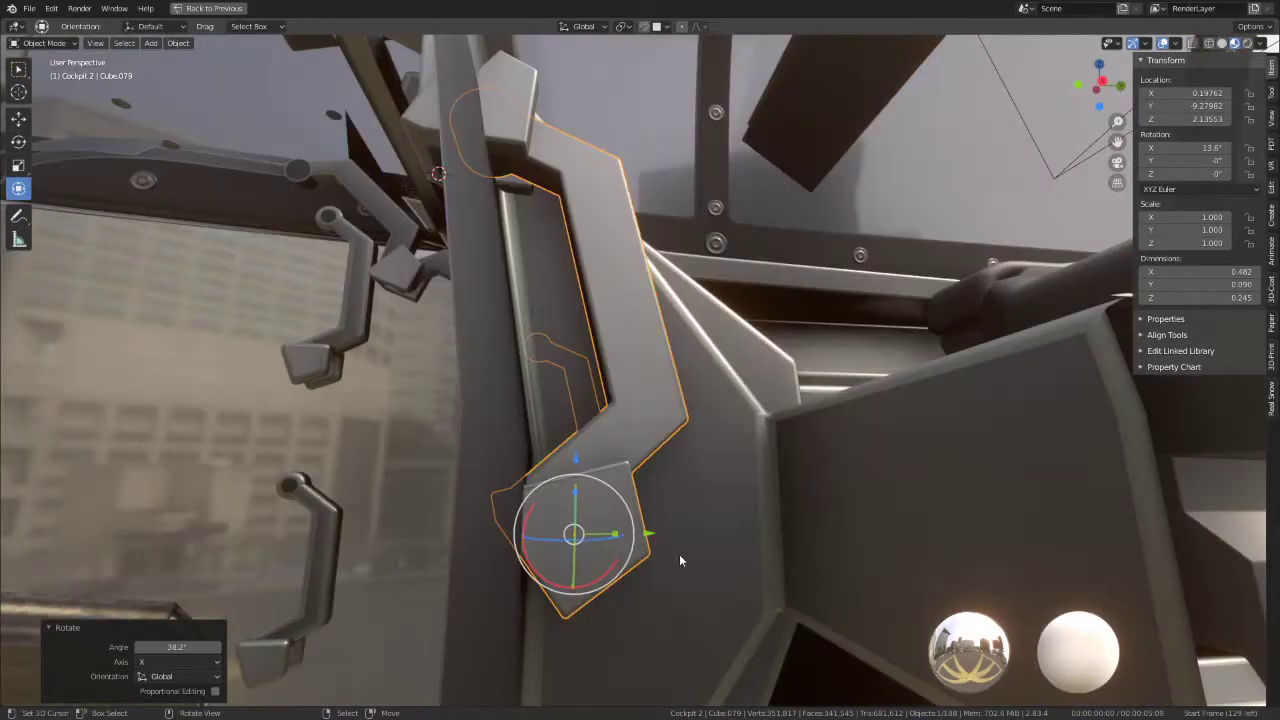
{"action": "key", "text": "g"}
{"action": "key", "text": "y"}
{"action": "left_click", "coordinate": [690, 535]}
{"action": "key", "text": "g"}
{"action": "key", "text": "z"}
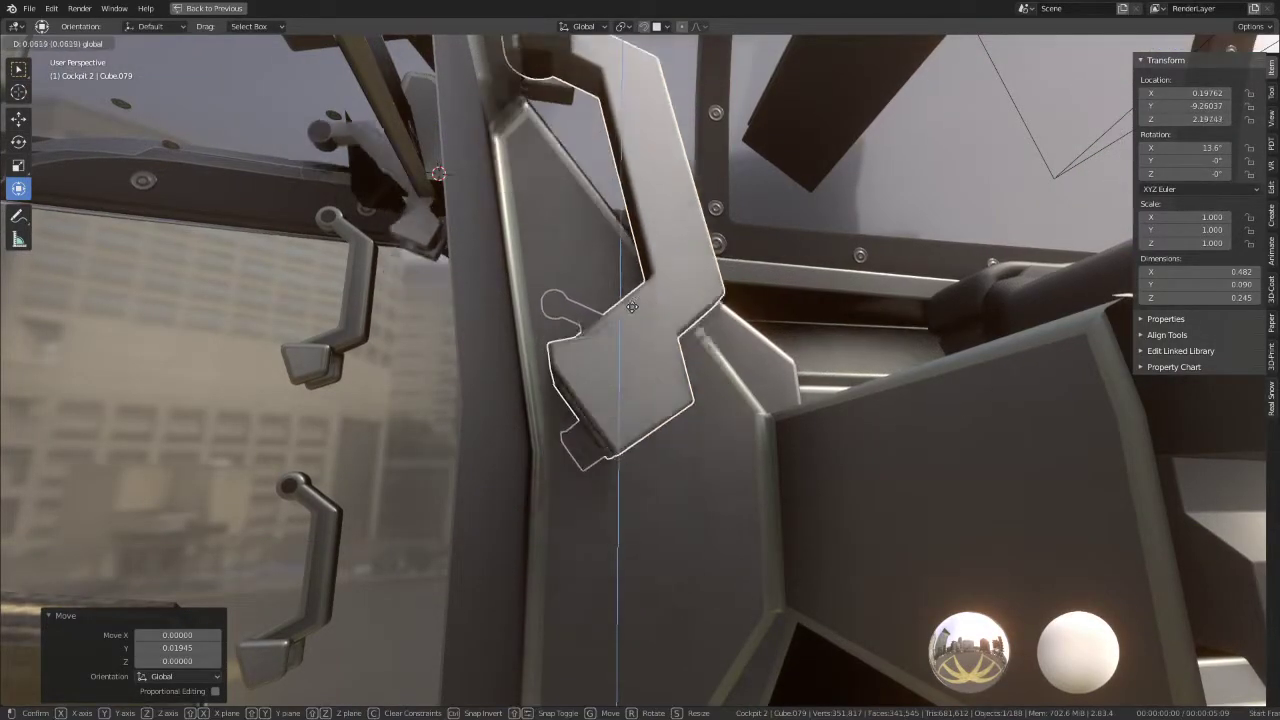
{"action": "left_click", "coordinate": [640, 275]}
{"action": "mouse_move", "coordinate": [645, 269]}
{"action": "middle_mouse_down"}
{"action": "mouse_move", "coordinate": [726, 536]}
{"action": "mouse_move", "coordinate": [725, 507]}
{"action": "middle_mouse_up"}
Step: Re-tilt the lower arm piece about the X axis and return to the side view
{"action": "key", "text": "g"}
{"action": "key", "text": "y"}
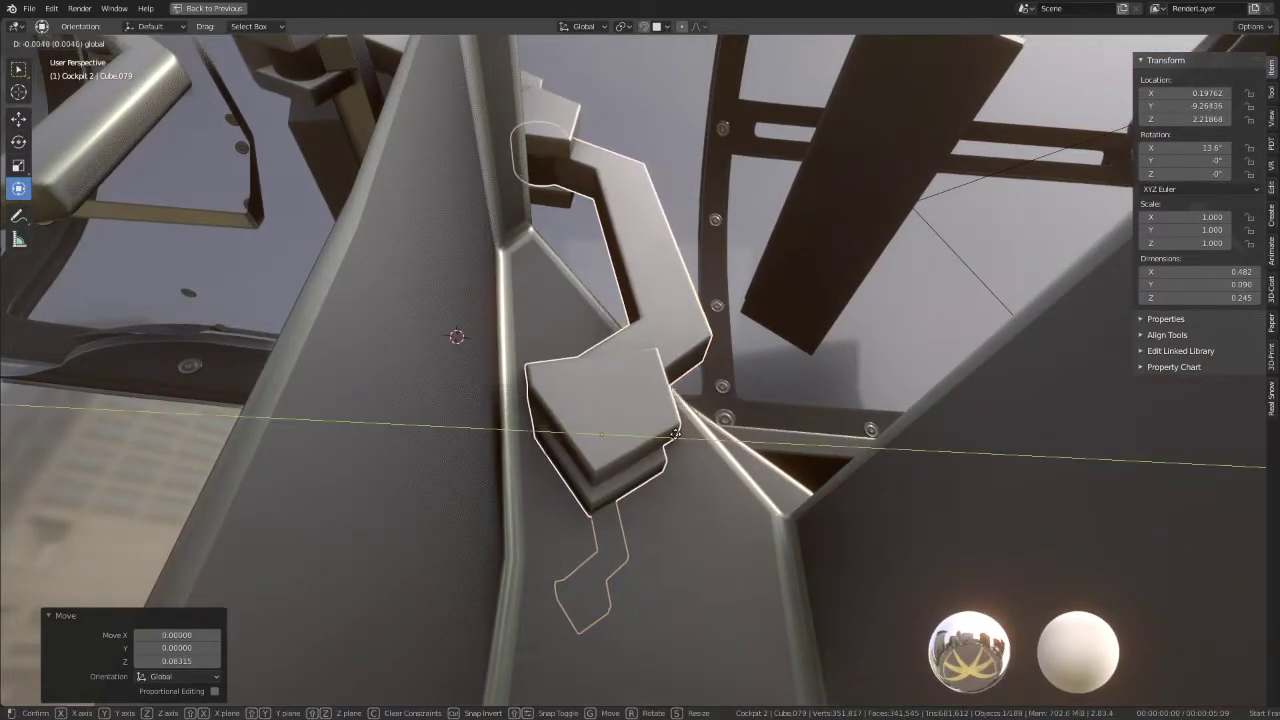
{"action": "key", "text": "r"}
{"action": "key", "text": "x"}
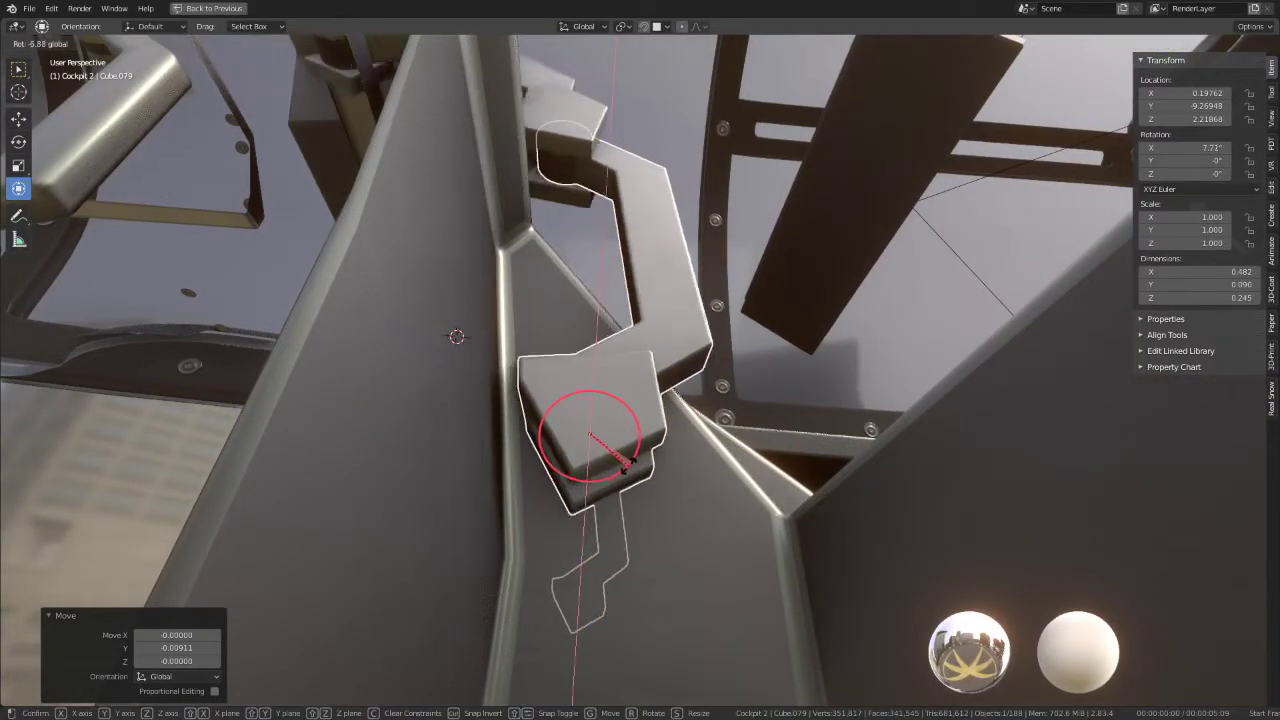
{"action": "left_click", "coordinate": [660, 455]}
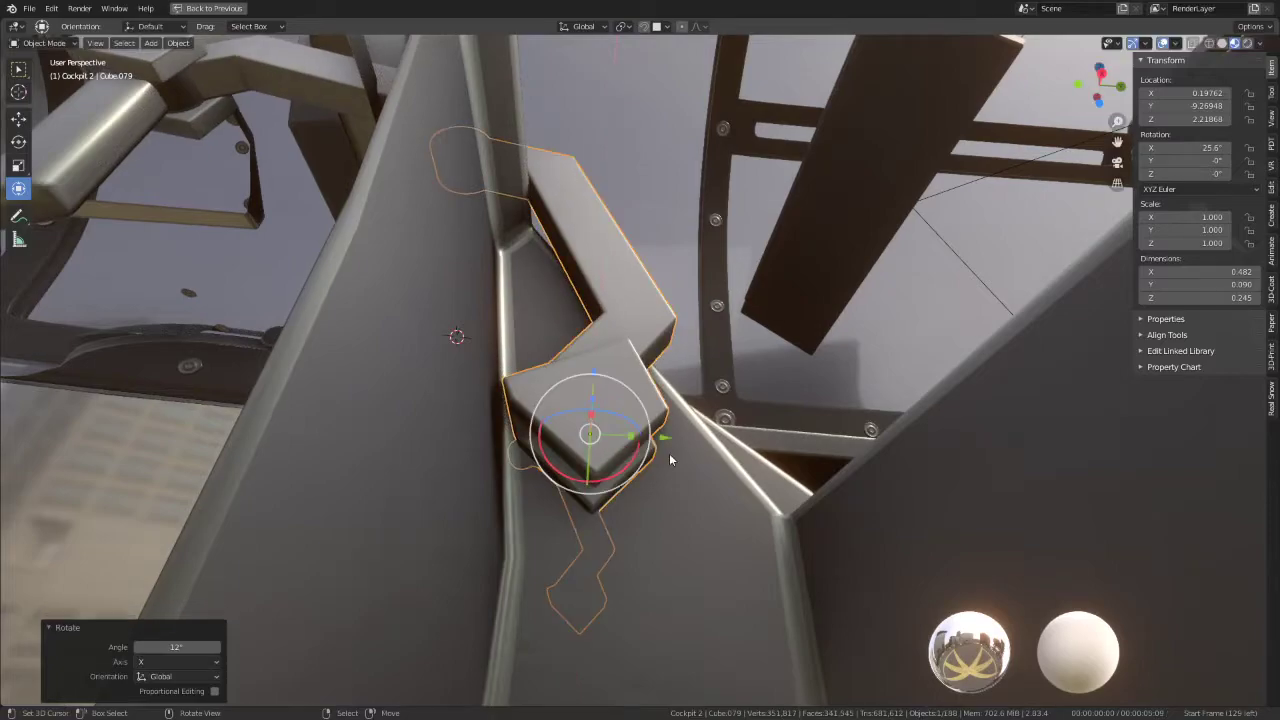
{"action": "mouse_move", "coordinate": [669, 453]}
{"action": "middle_mouse_down"}
{"action": "mouse_move", "coordinate": [650, 563]}
{"action": "mouse_move", "coordinate": [648, 536]}
{"action": "middle_mouse_up"}
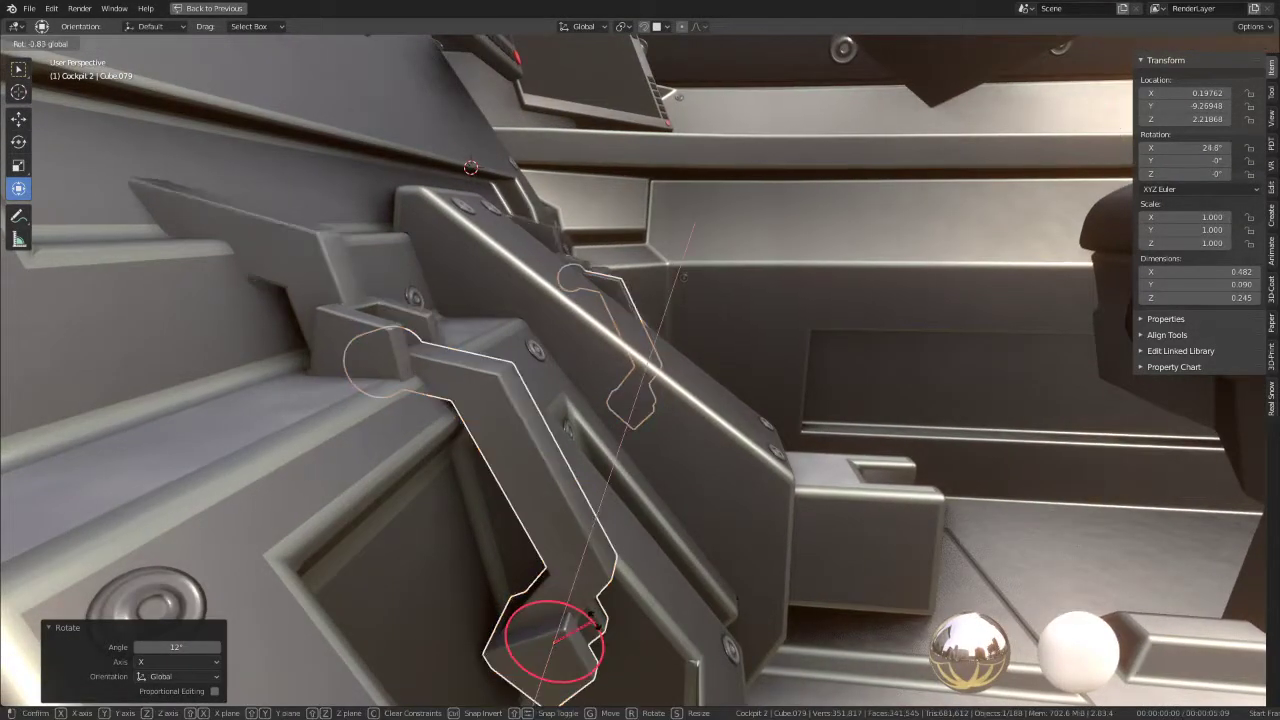
{"action": "left_click_drag", "start_coordinate": [592, 604], "coordinate": [613, 633]}
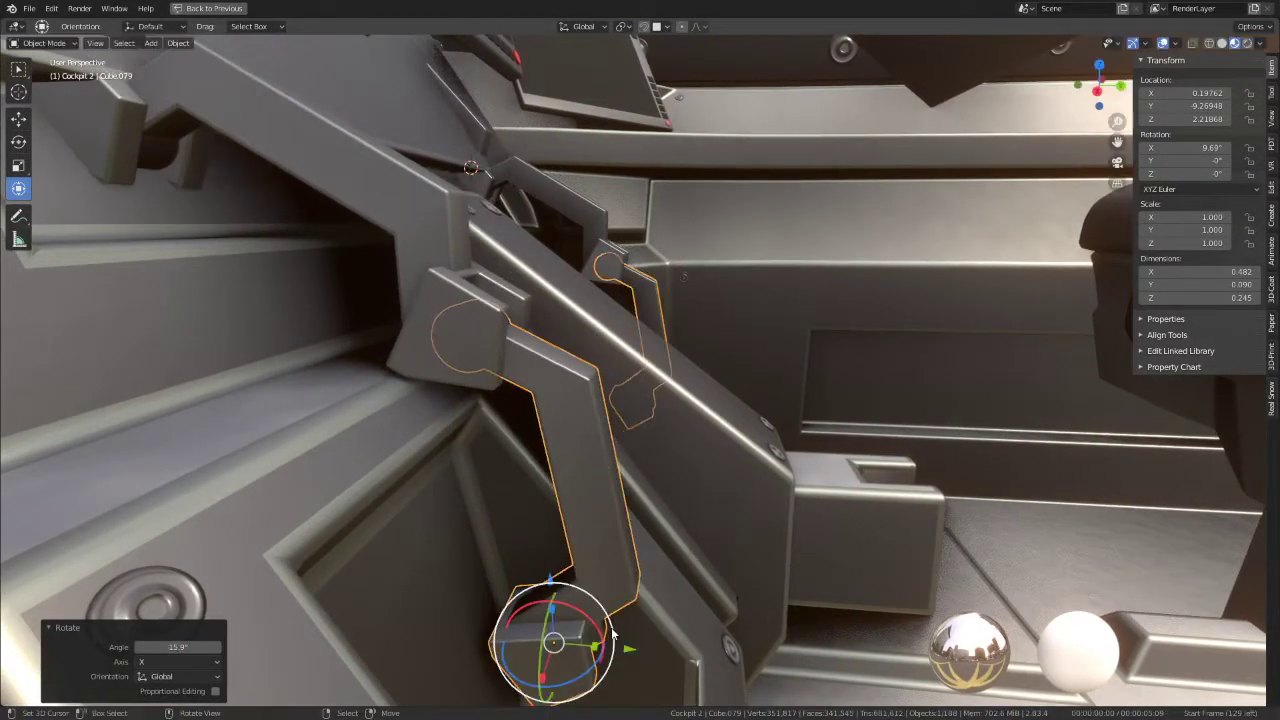
{"action": "middle_click_drag", "start_coordinate": [656, 579], "coordinate": [714, 334]}
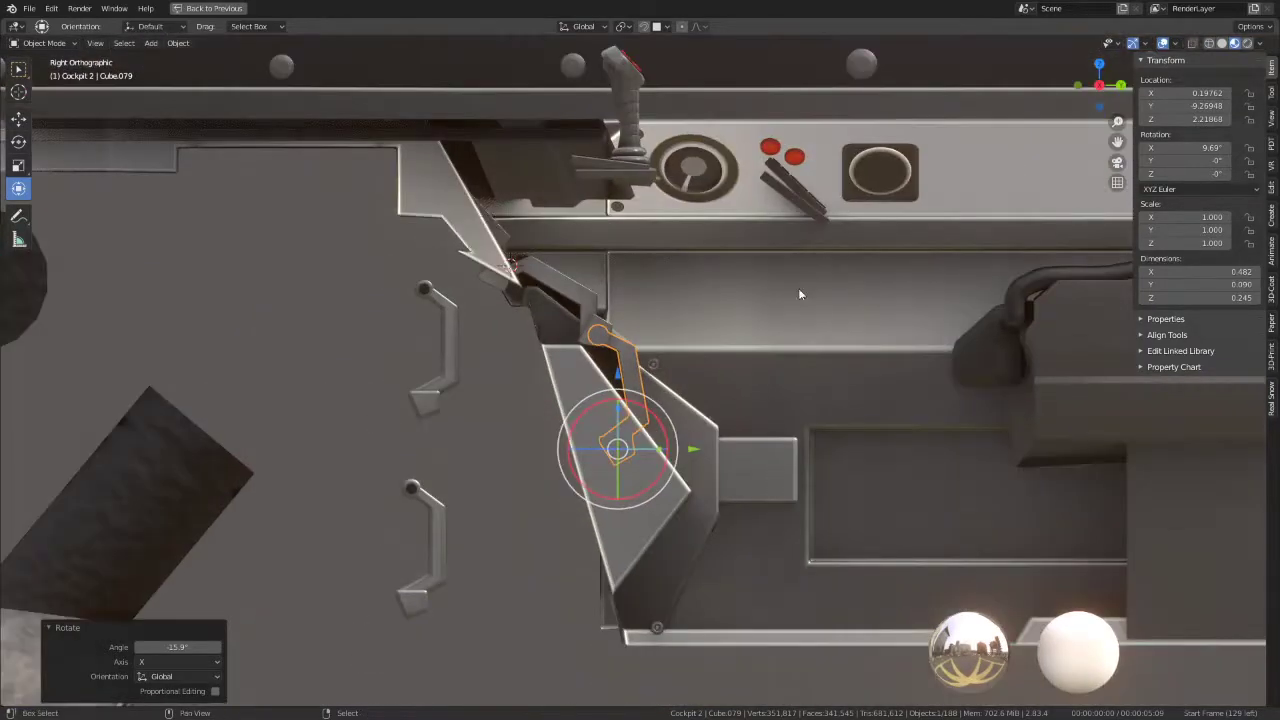
{"action": "key", "text": "r"}
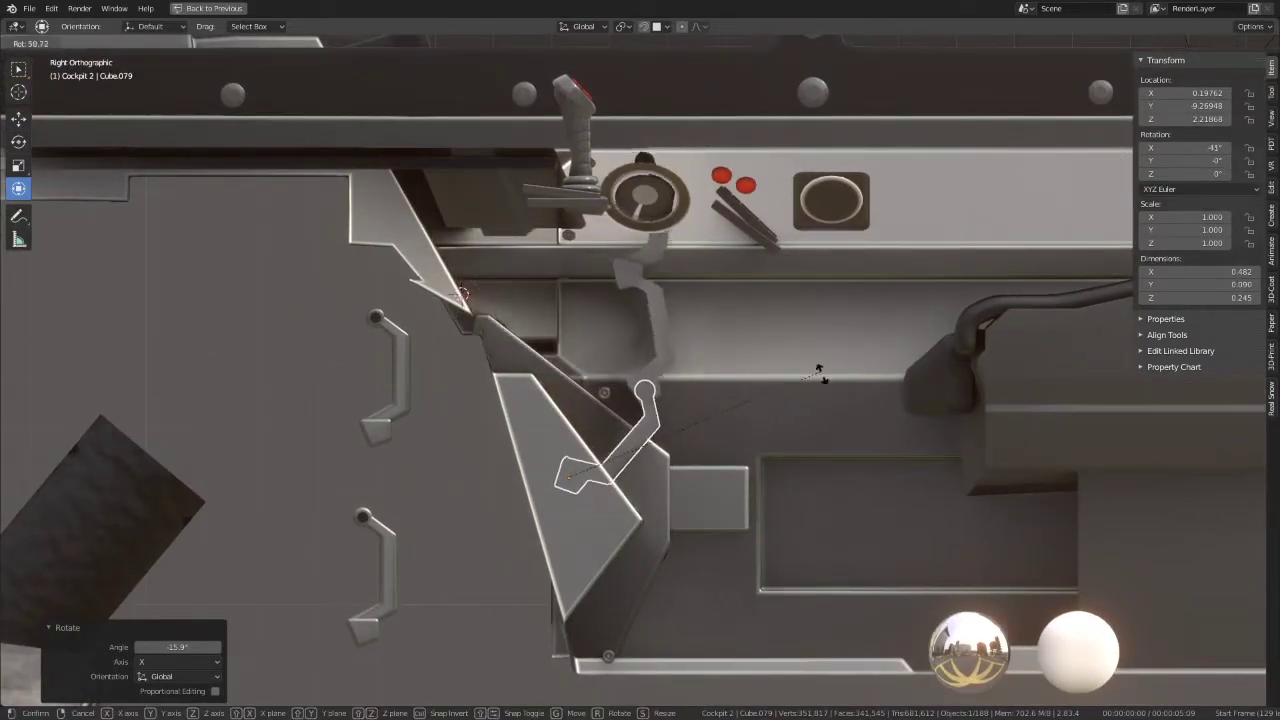
{"action": "middle_click_drag", "start_coordinate": [813, 449], "coordinate": [548, 492]}
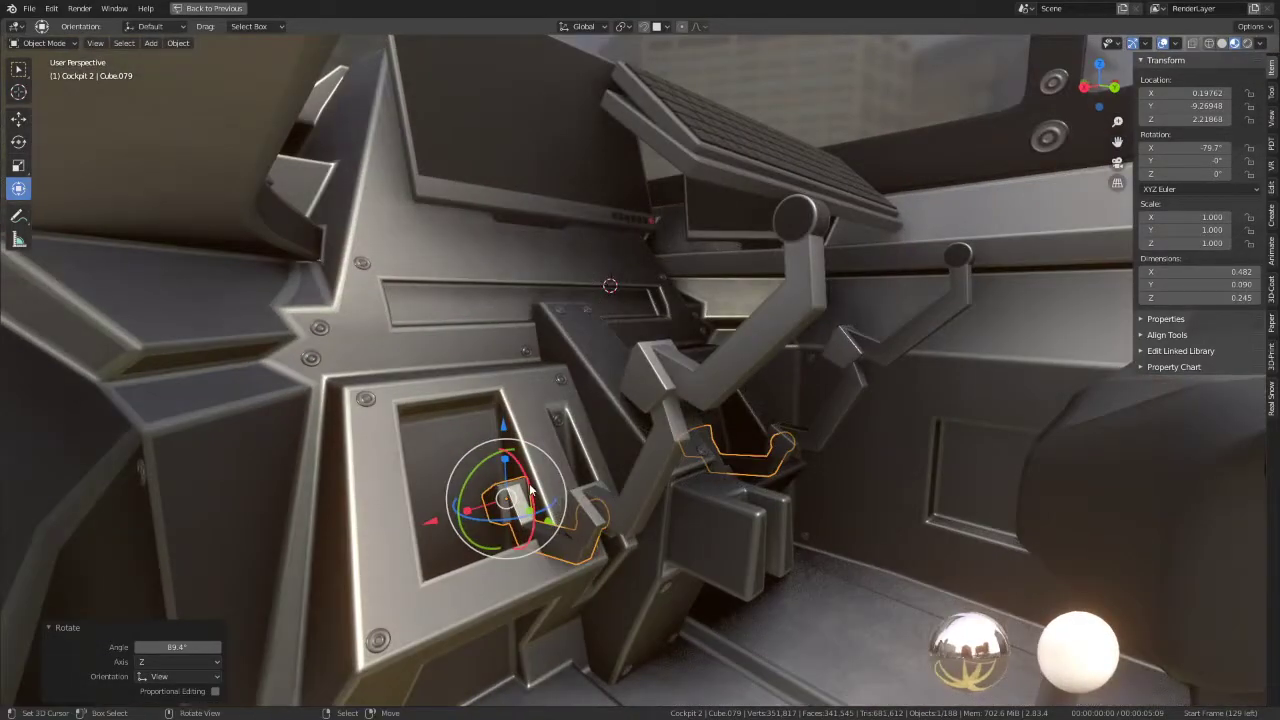
{"action": "left_click_drag", "start_coordinate": [531, 488], "coordinate": [519, 485]}
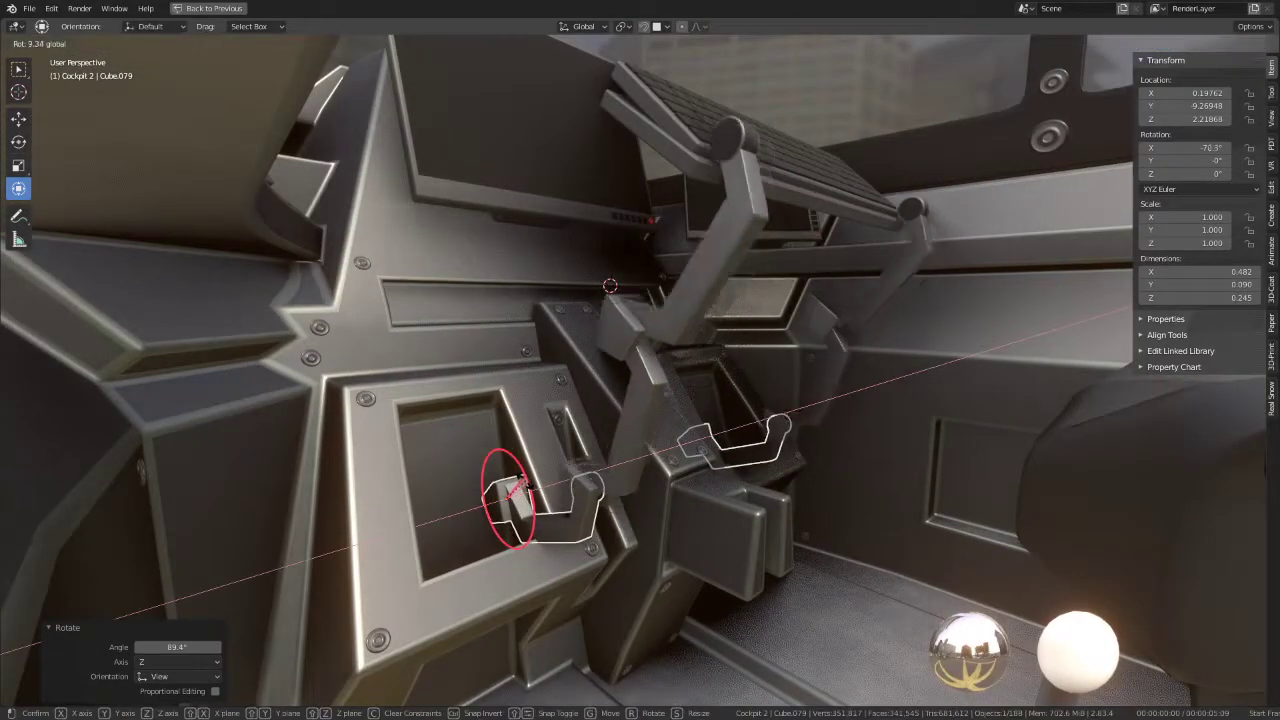
{"action": "key", "text": "KP_3"}
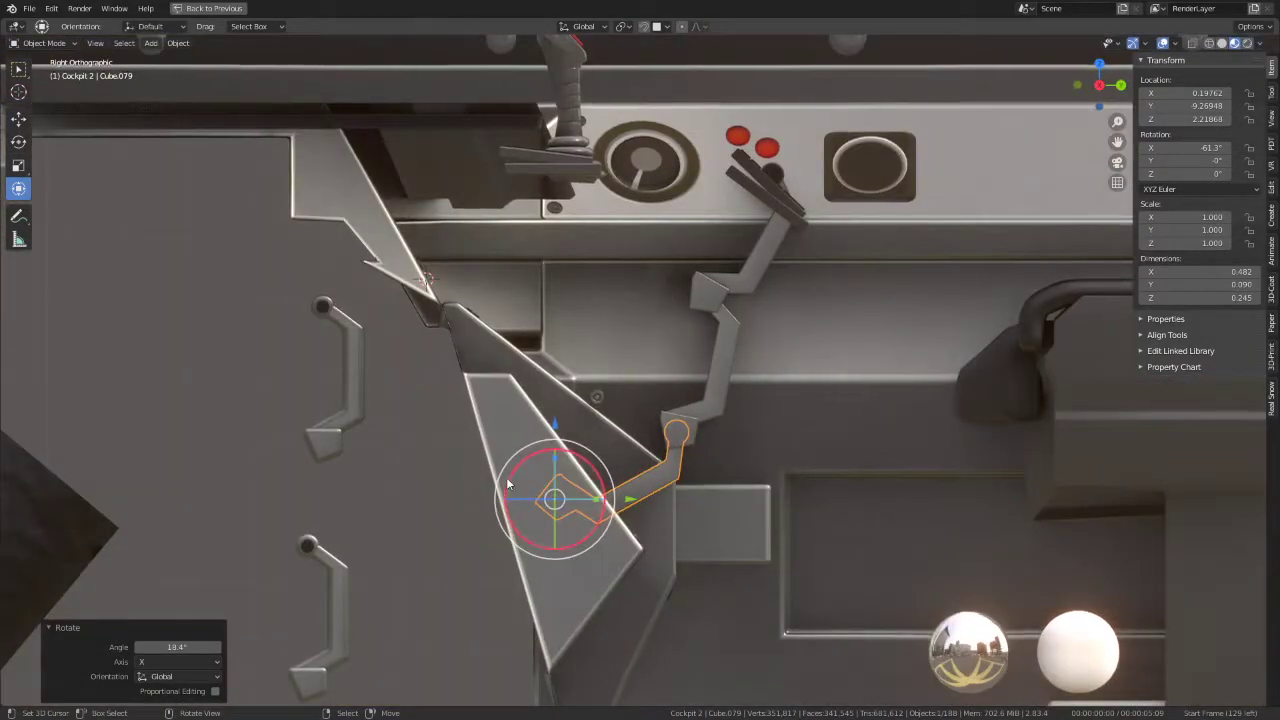
Step: Rotate the middle arm segment Cube.081 to a new angle, then rotate the upper segment Cube.082
{"action": "left_click", "coordinate": [710, 398]}
{"action": "key", "text": "r"}
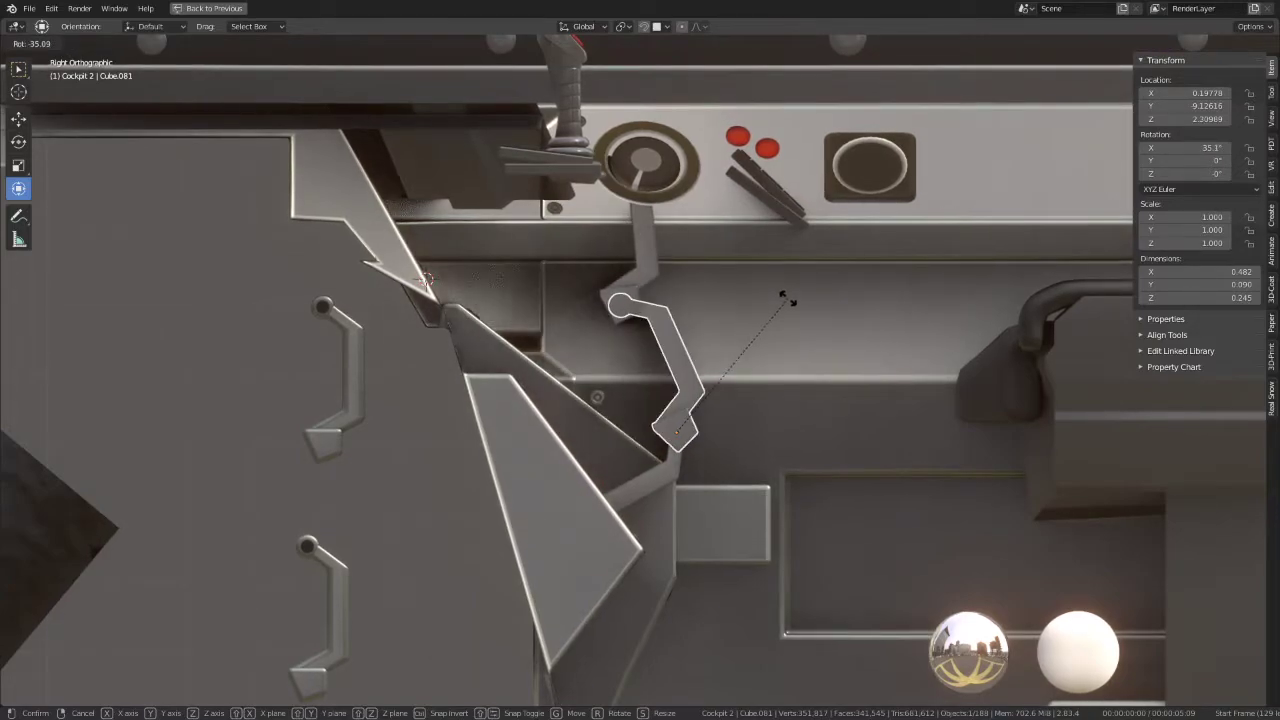
{"action": "right_click", "coordinate": [836, 334]}
{"action": "key", "text": "r"}
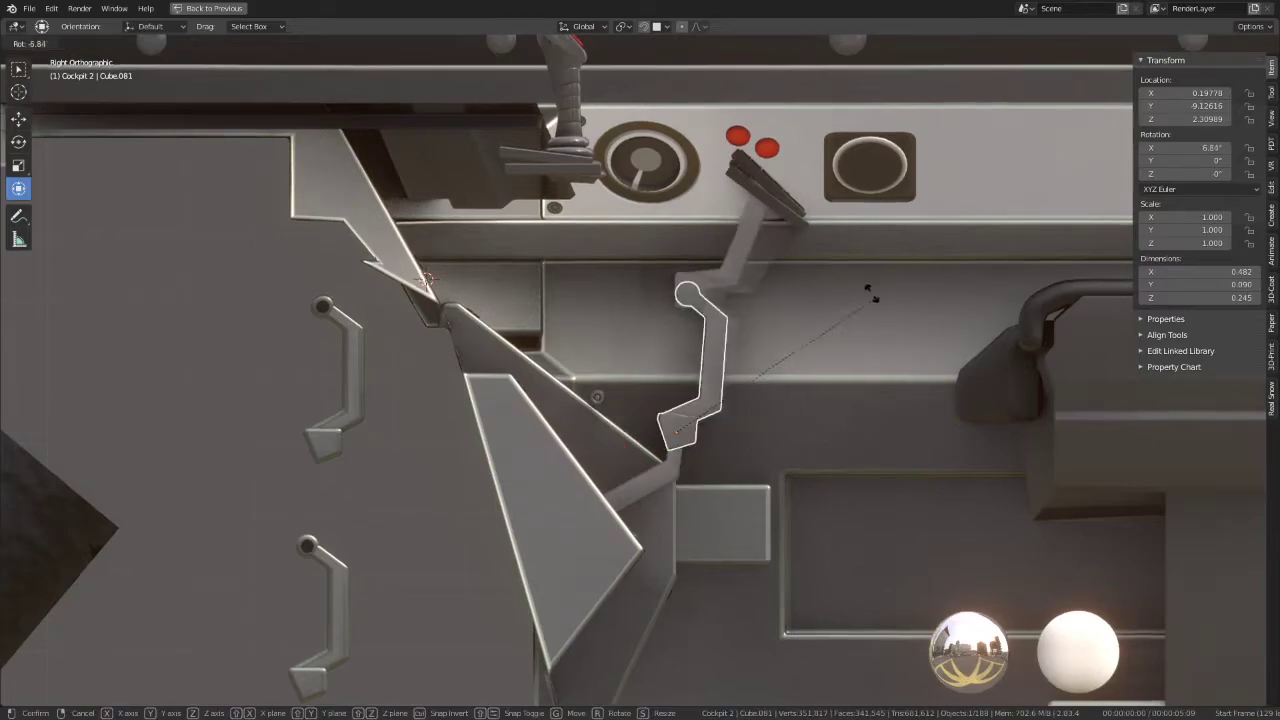
{"action": "left_click", "coordinate": [686, 230]}
{"action": "left_click", "coordinate": [572, 264]}
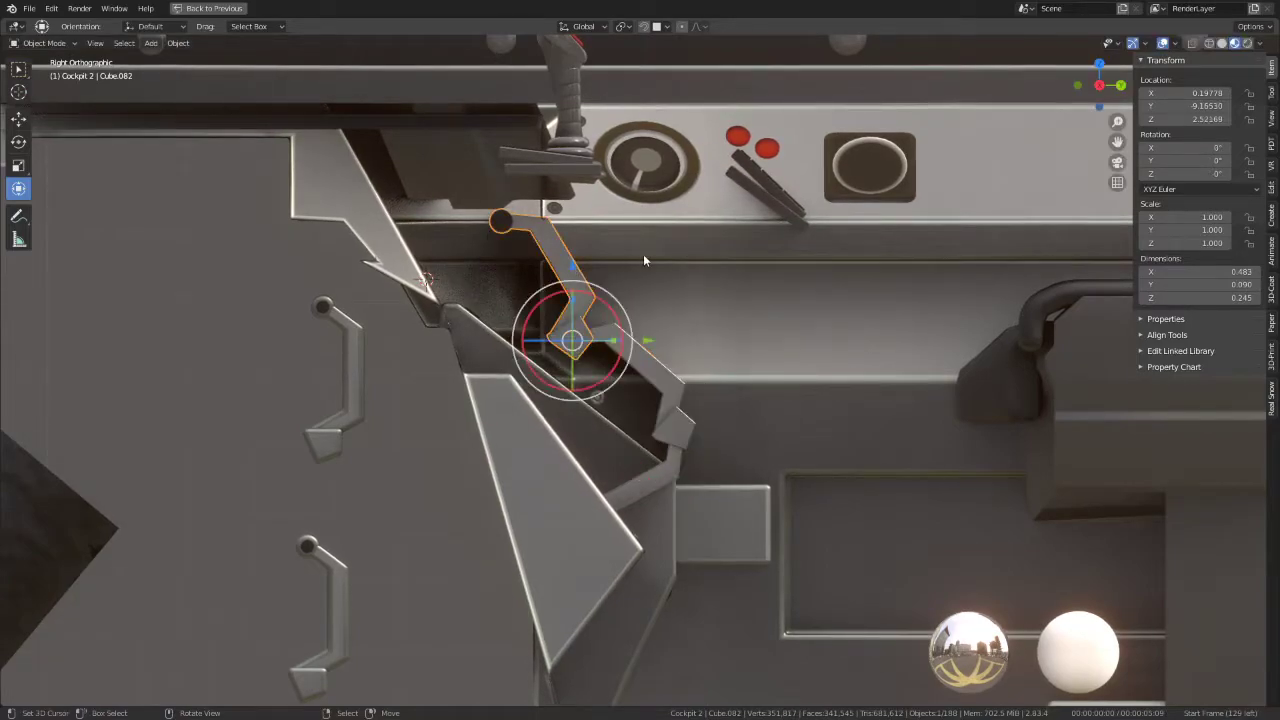
{"action": "key", "text": "ctrl+z"}
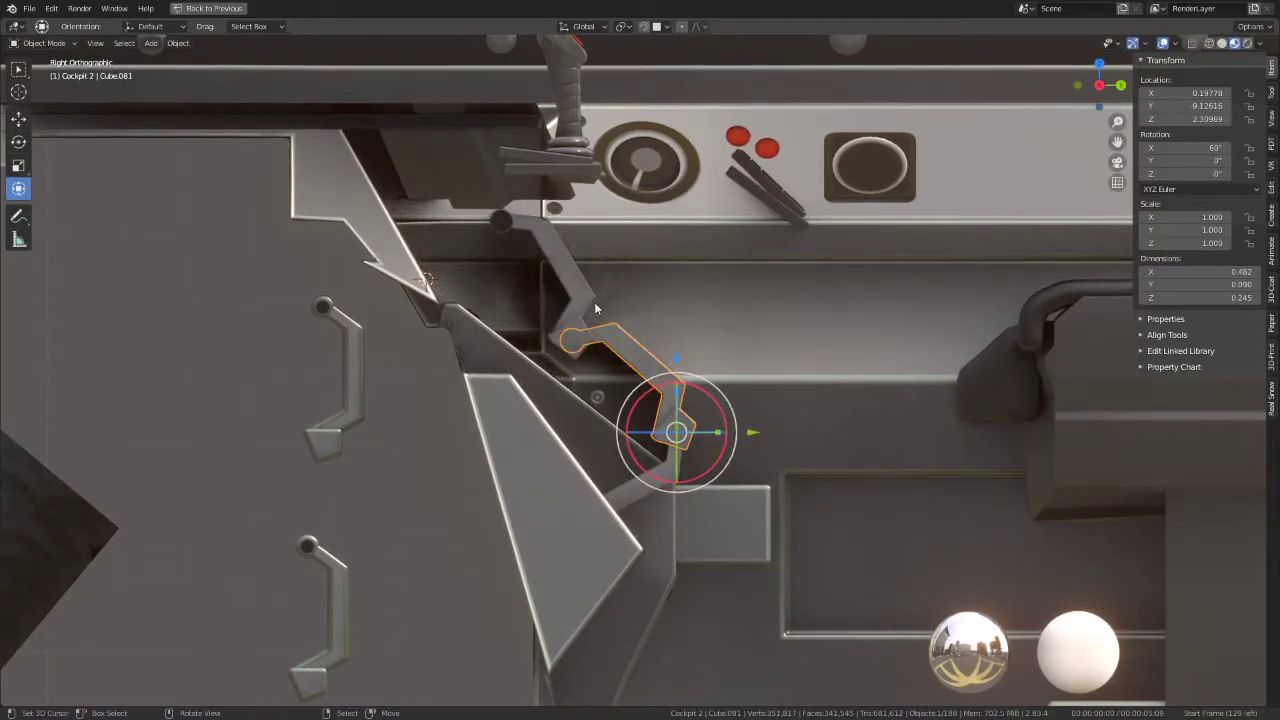
{"action": "key", "text": "ctrl+z"}
{"action": "left_click", "coordinate": [634, 264]}
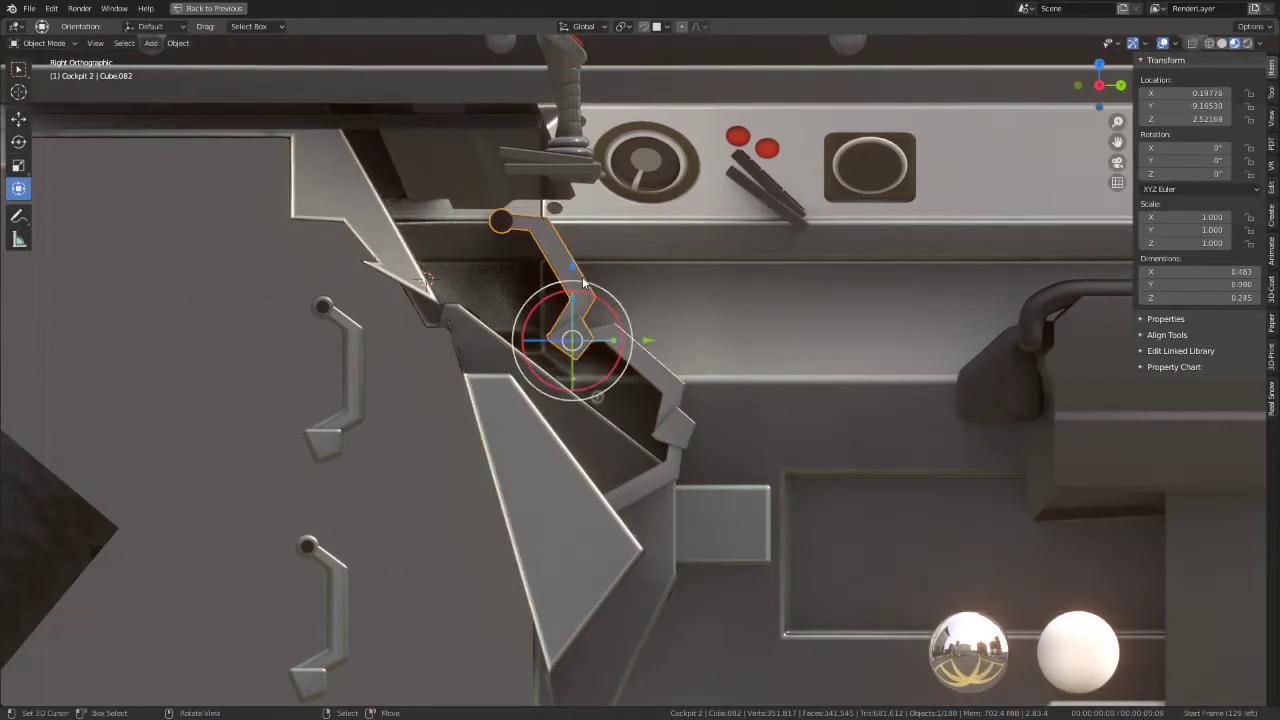
{"action": "key", "text": "r"}
{"action": "left_click", "coordinate": [698, 342]}
Step: Swing the upper arm segment Cube.082 to a new angle and fine-tune it
{"action": "key", "text": "r"}
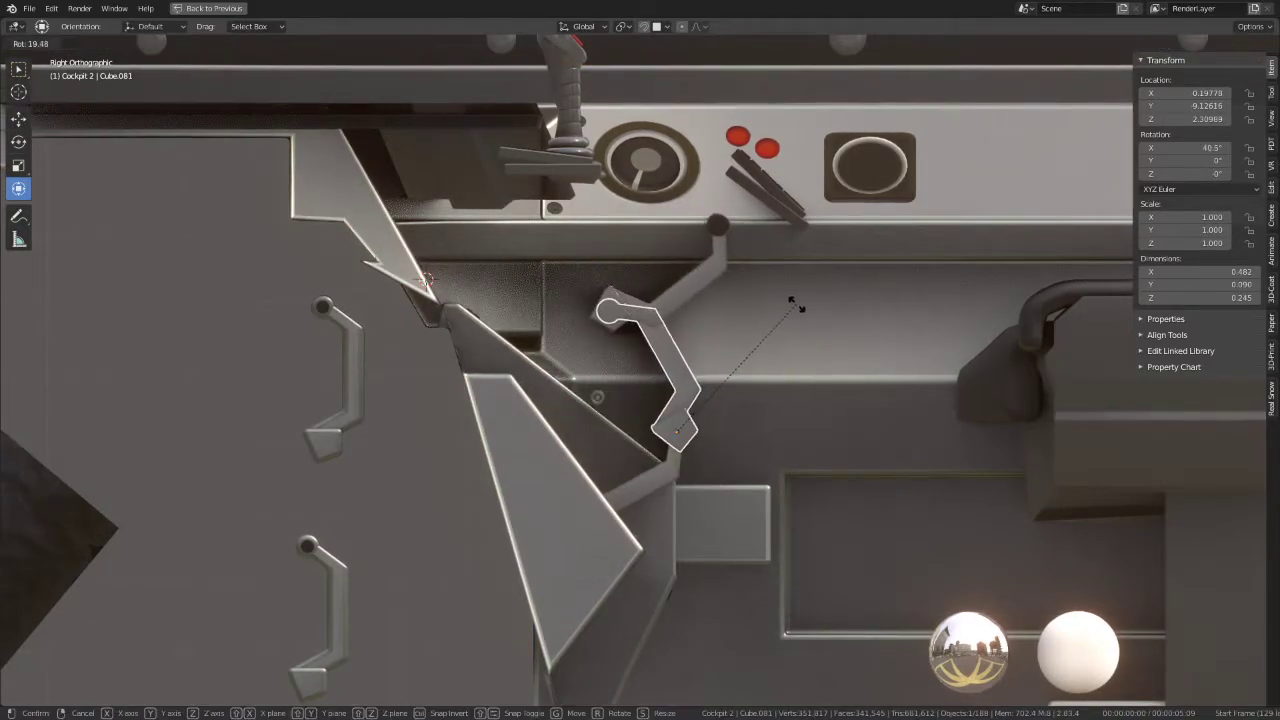
{"action": "key", "text": "Escape"}
{"action": "left_click", "coordinate": [752, 293]}
{"action": "key", "text": "r"}
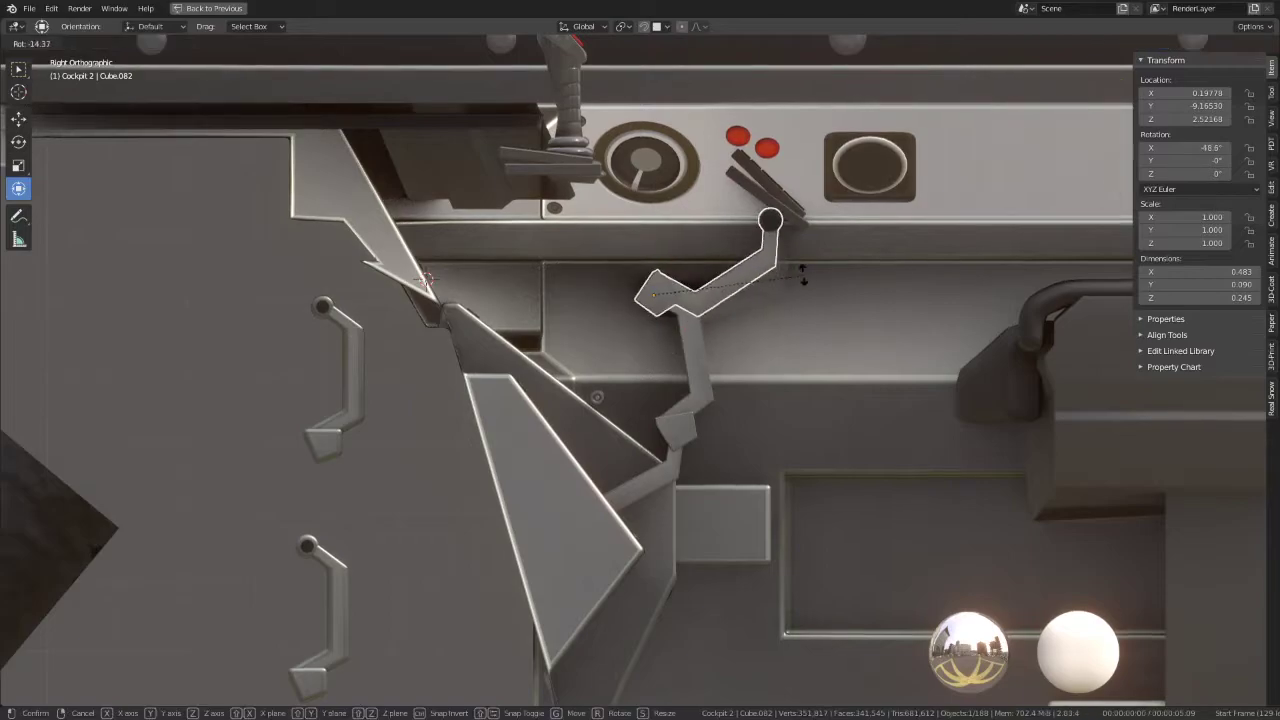
{"action": "left_click", "coordinate": [807, 238]}
{"action": "scroll", "coordinate": [772, 253], "scroll_direction": "up", "scroll_amount": 1}
{"action": "middle_click_drag", "start_coordinate": [770, 257], "coordinate": [746, 309], "text": "shift"}
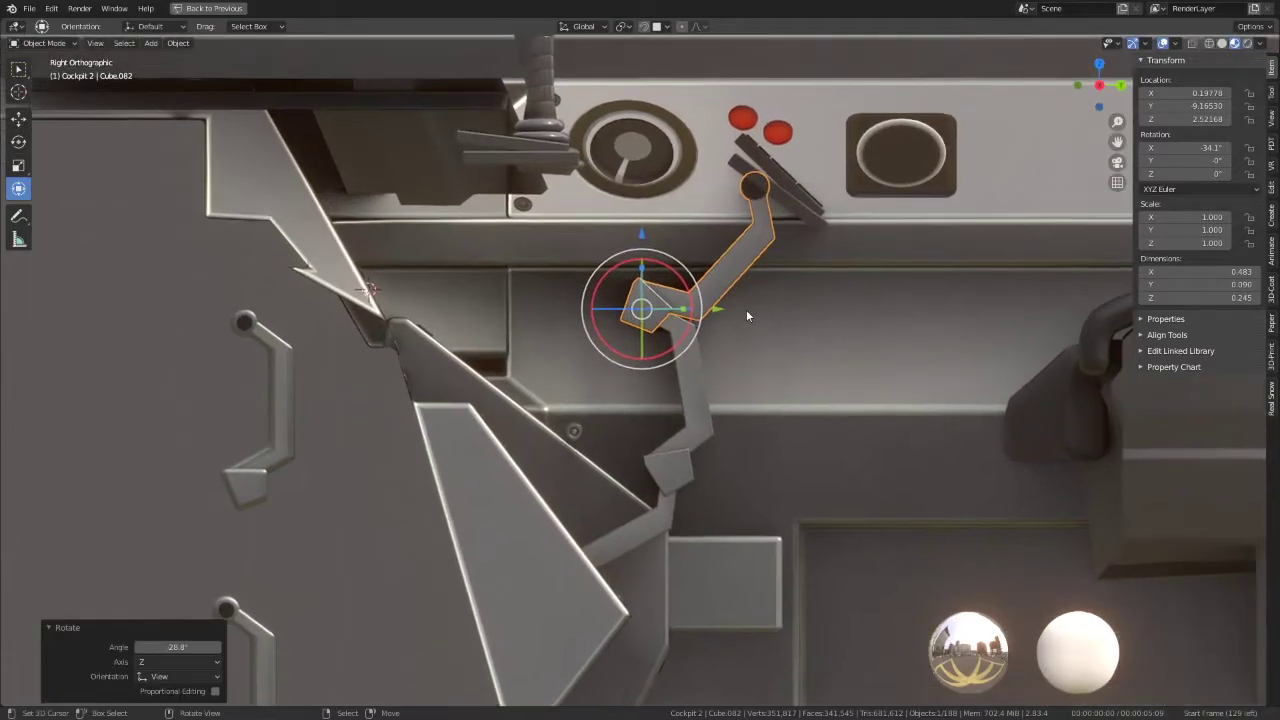
{"action": "left_click", "coordinate": [746, 246]}
{"action": "key", "text": "r"}
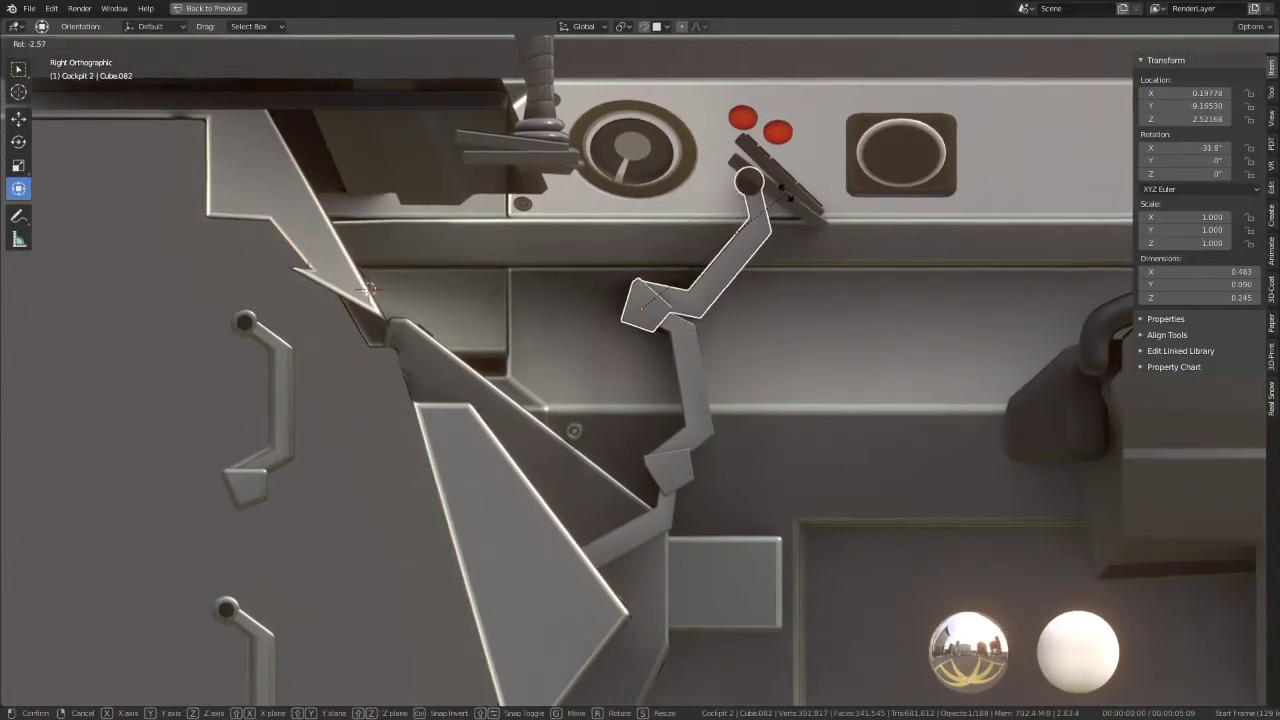
{"action": "left_click", "coordinate": [790, 267]}
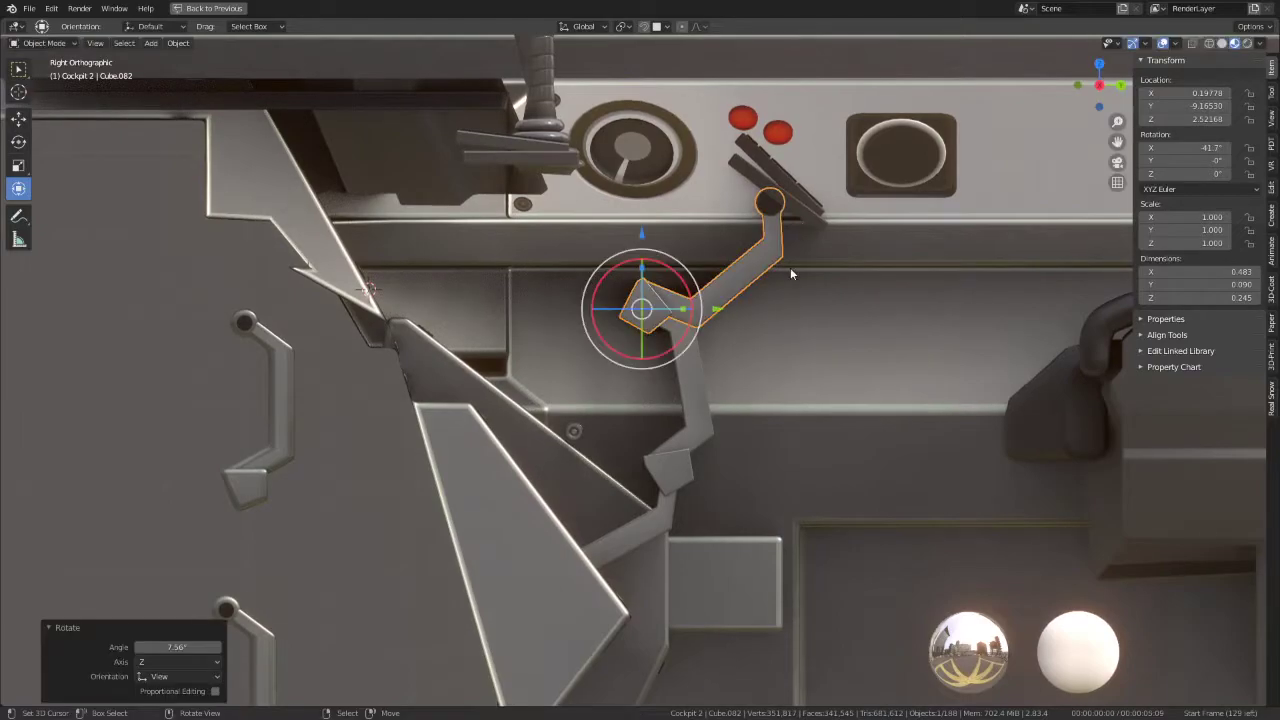
Step: Rotate the middle and upper arm segments into a new pose
{"action": "left_click", "coordinate": [662, 521]}
{"action": "left_click", "coordinate": [685, 401]}
{"action": "key", "text": "r"}
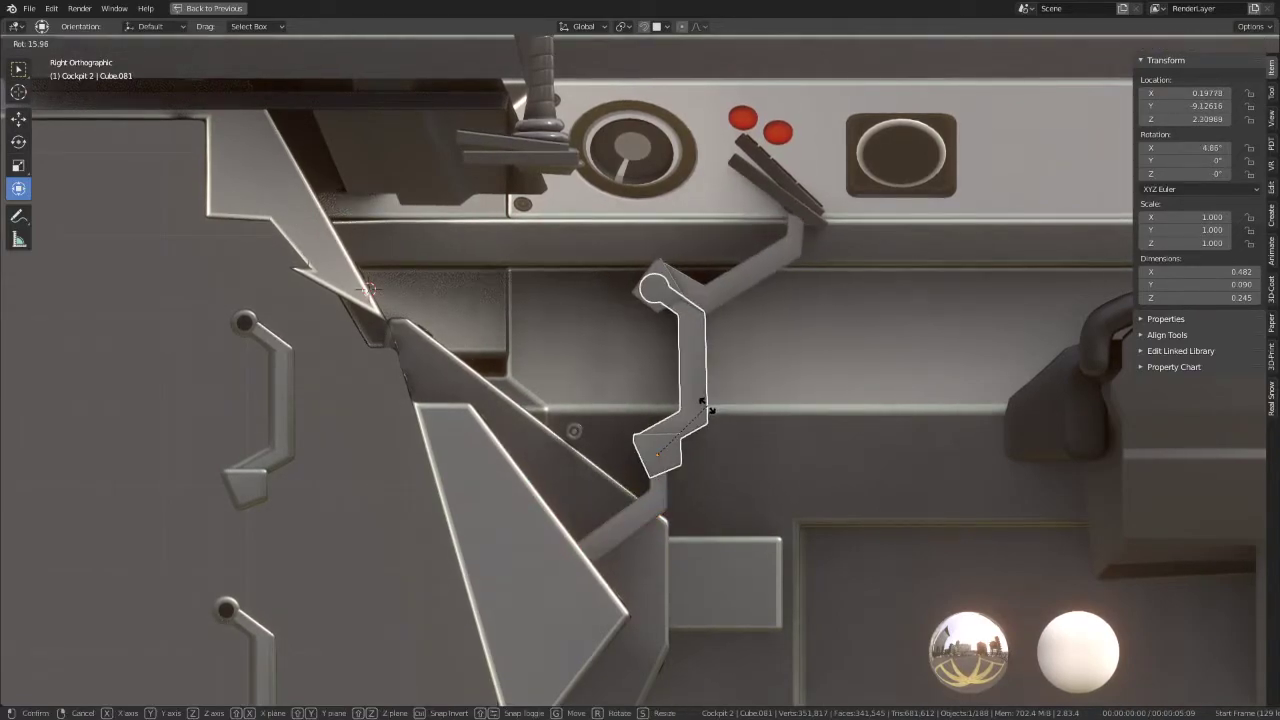
{"action": "left_click", "coordinate": [706, 405]}
{"action": "left_click", "coordinate": [720, 299]}
{"action": "key", "text": "r"}
{"action": "left_click", "coordinate": [772, 260]}
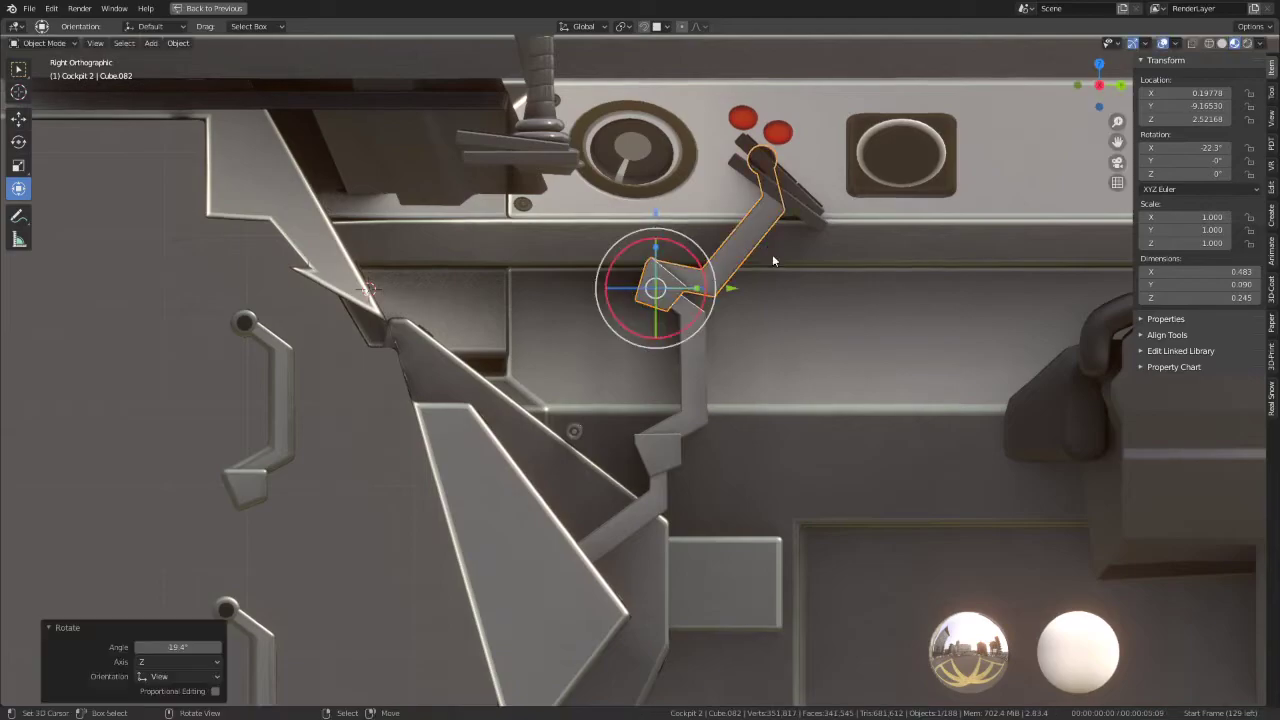
Step: Undo, re-pose the middle segment, and swing the upper segment Cube.082 to about 37.9° on X
{"action": "key", "text": "ctrl+z"}
{"action": "key", "text": "ctrl+z"}
{"action": "key", "text": "ctrl+z"}
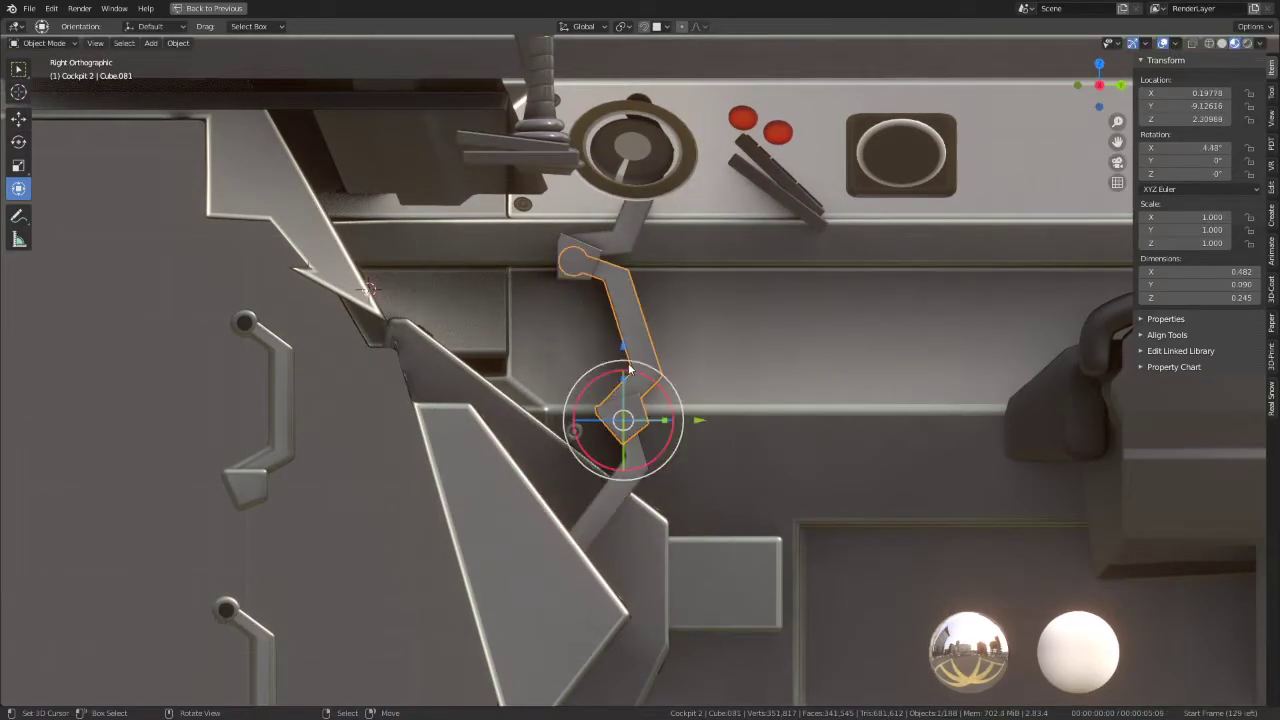
{"action": "key", "text": "r"}
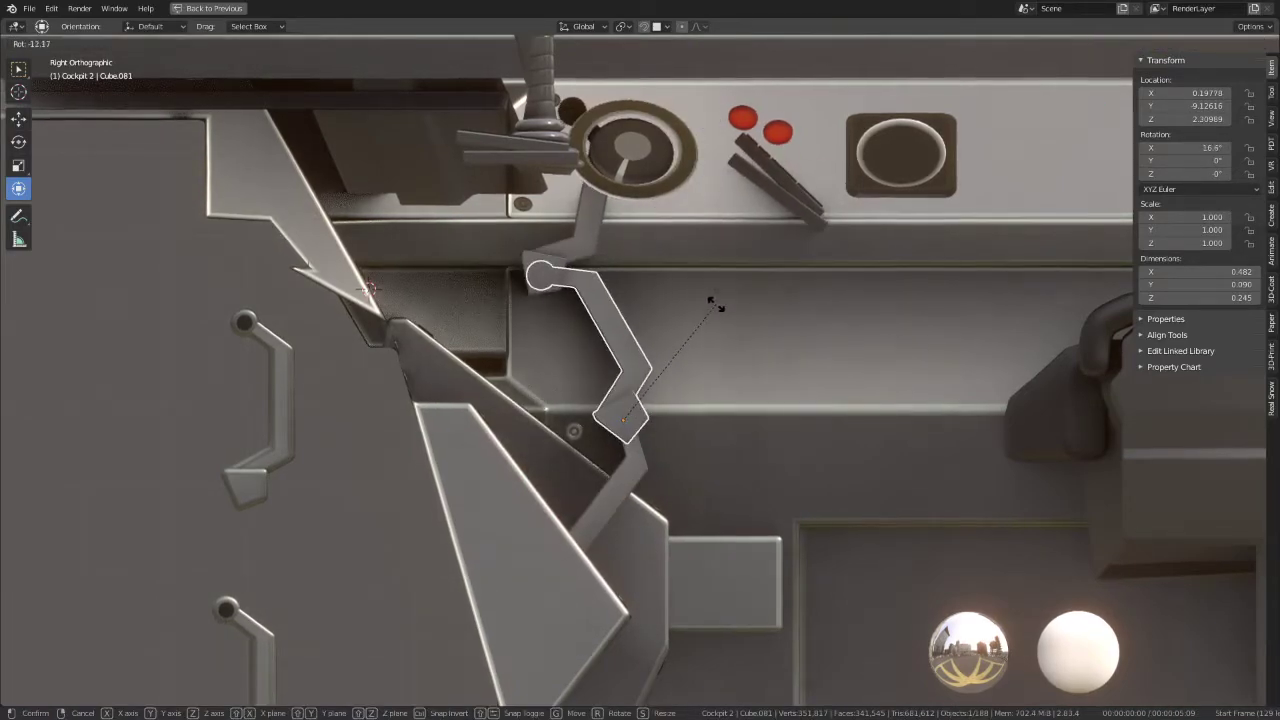
{"action": "left_click", "coordinate": [714, 300]}
{"action": "left_click", "coordinate": [608, 220]}
{"action": "key", "text": "r"}
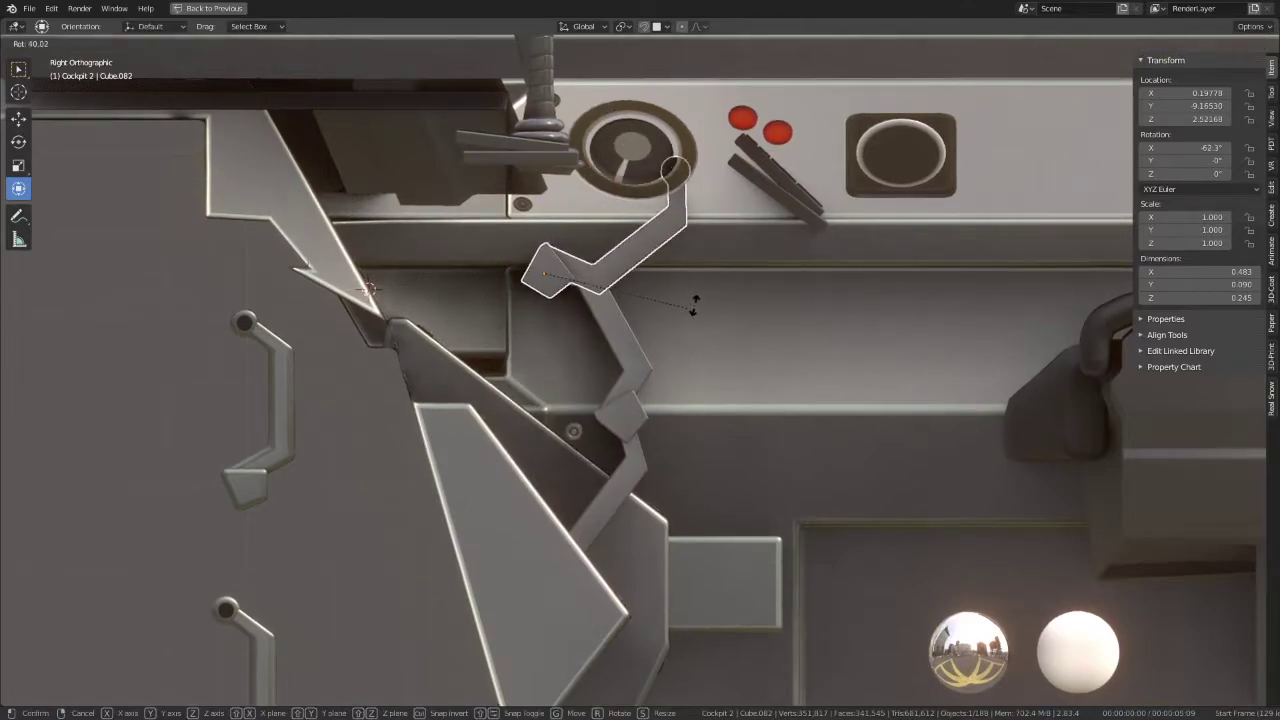
{"action": "left_click", "coordinate": [694, 305]}
{"action": "scroll", "coordinate": [664, 252], "scroll_direction": "up", "scroll_amount": 2}
{"action": "scroll", "coordinate": [808, 350], "scroll_direction": "up", "scroll_amount": 2}
{"action": "key", "text": "r"}
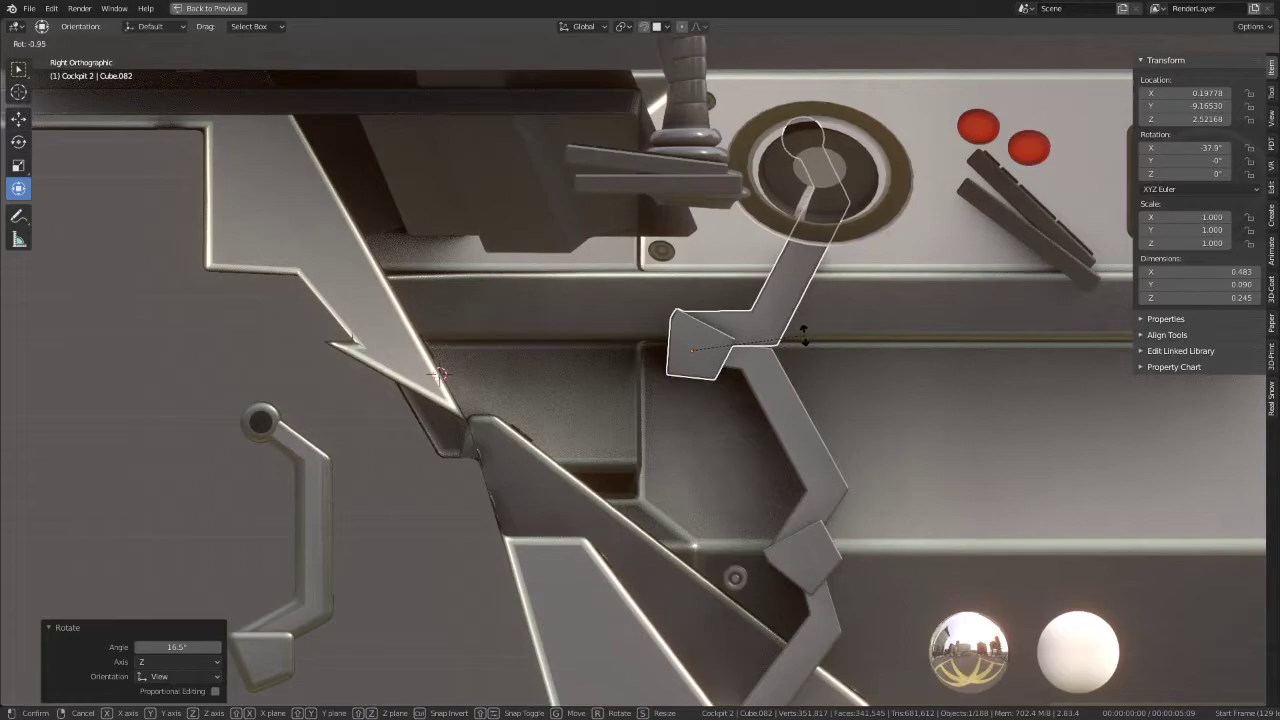
Step: Confirm the upper arm angle, then rotate the middle and lower arm segments at their joints
{"action": "left_click", "coordinate": [805, 337]}
{"action": "middle_click_drag", "start_coordinate": [800, 424], "coordinate": [705, 344], "text": "shift"}
{"action": "left_click", "coordinate": [705, 344]}
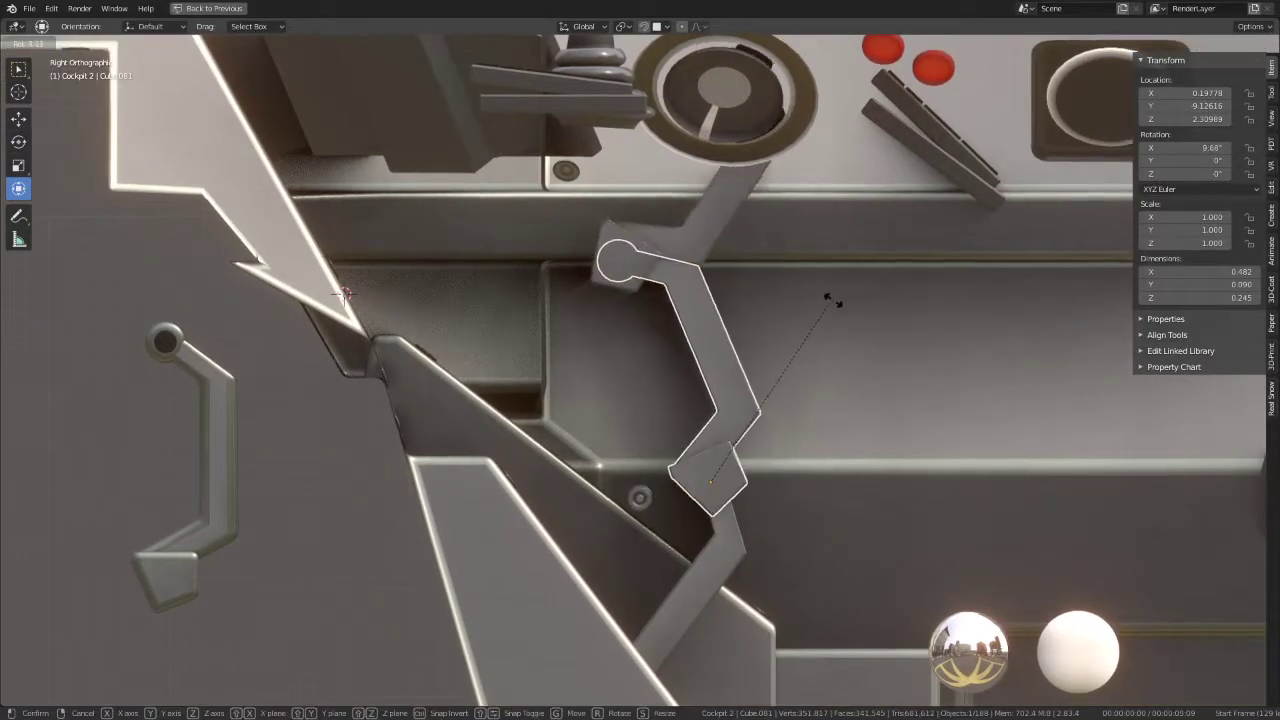
{"action": "key", "text": "r"}
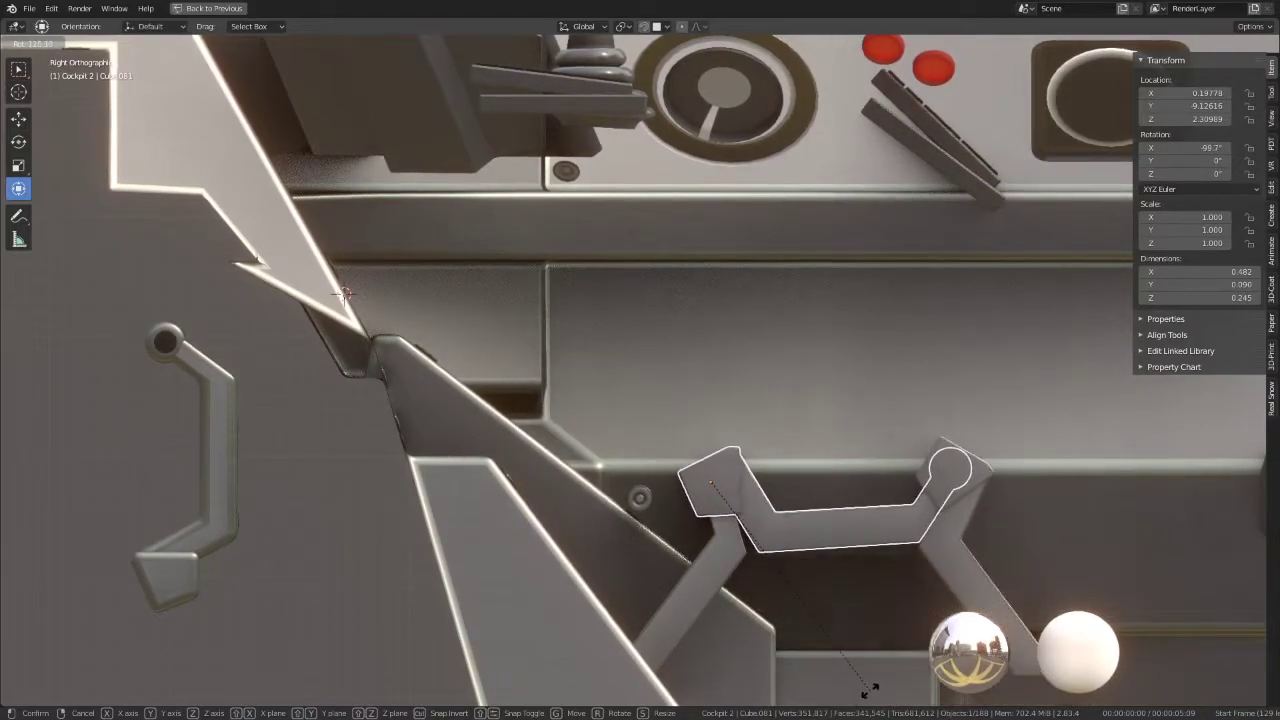
{"action": "left_click", "coordinate": [706, 471]}
{"action": "left_click", "coordinate": [706, 471]}
{"action": "key", "text": "r"}
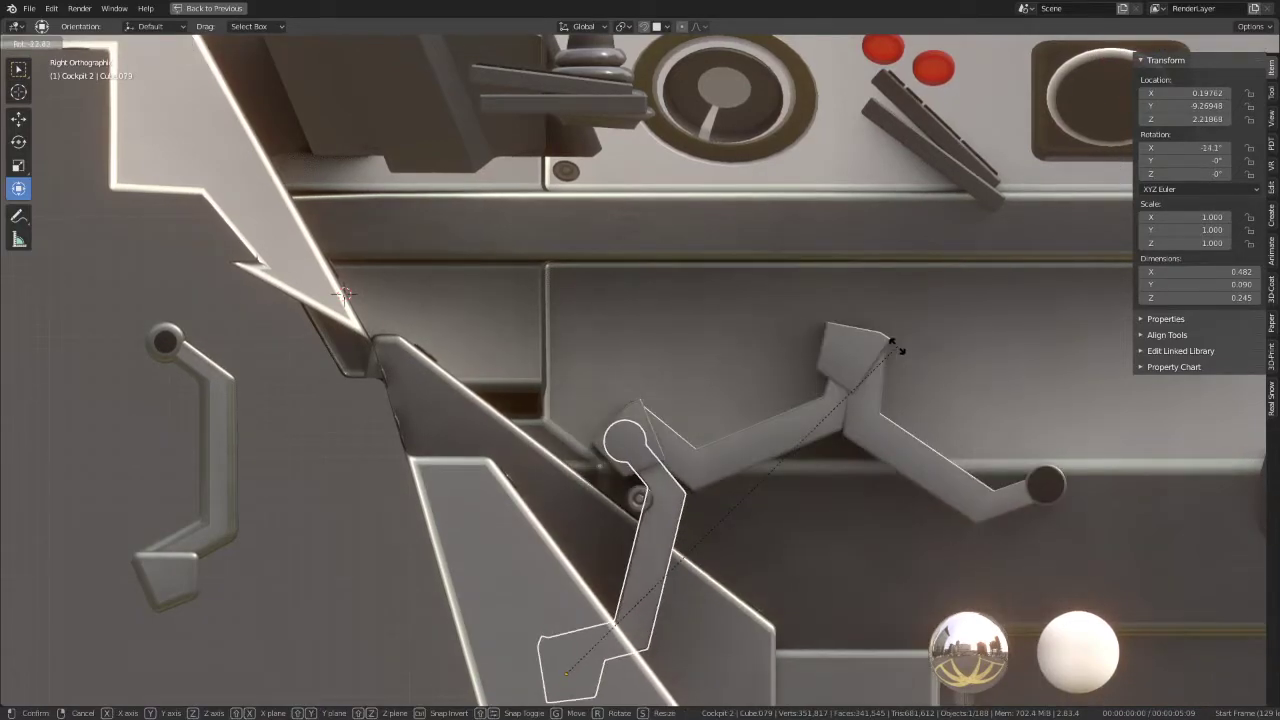
{"action": "left_click", "coordinate": [716, 431]}
Step: Re-angle the middle and lower segments, raising the middle segment higher
{"action": "left_click", "coordinate": [772, 441]}
{"action": "key", "text": "r"}
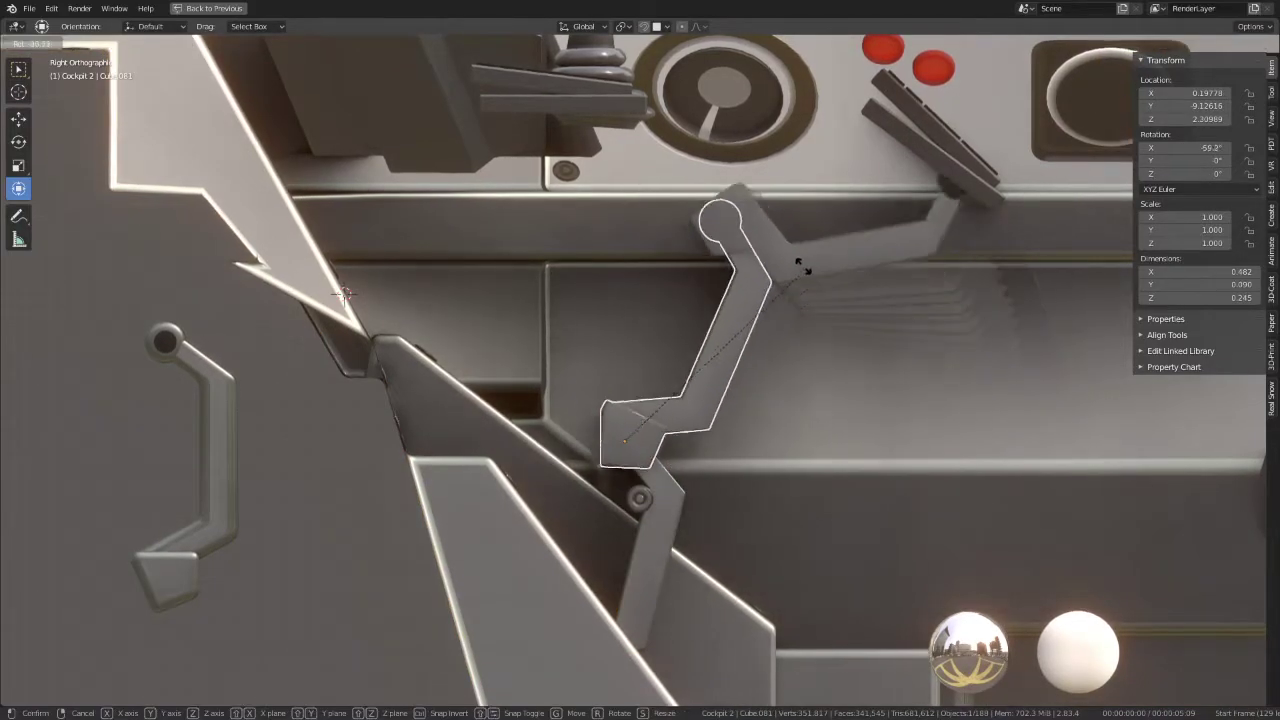
{"action": "left_click", "coordinate": [785, 247]}
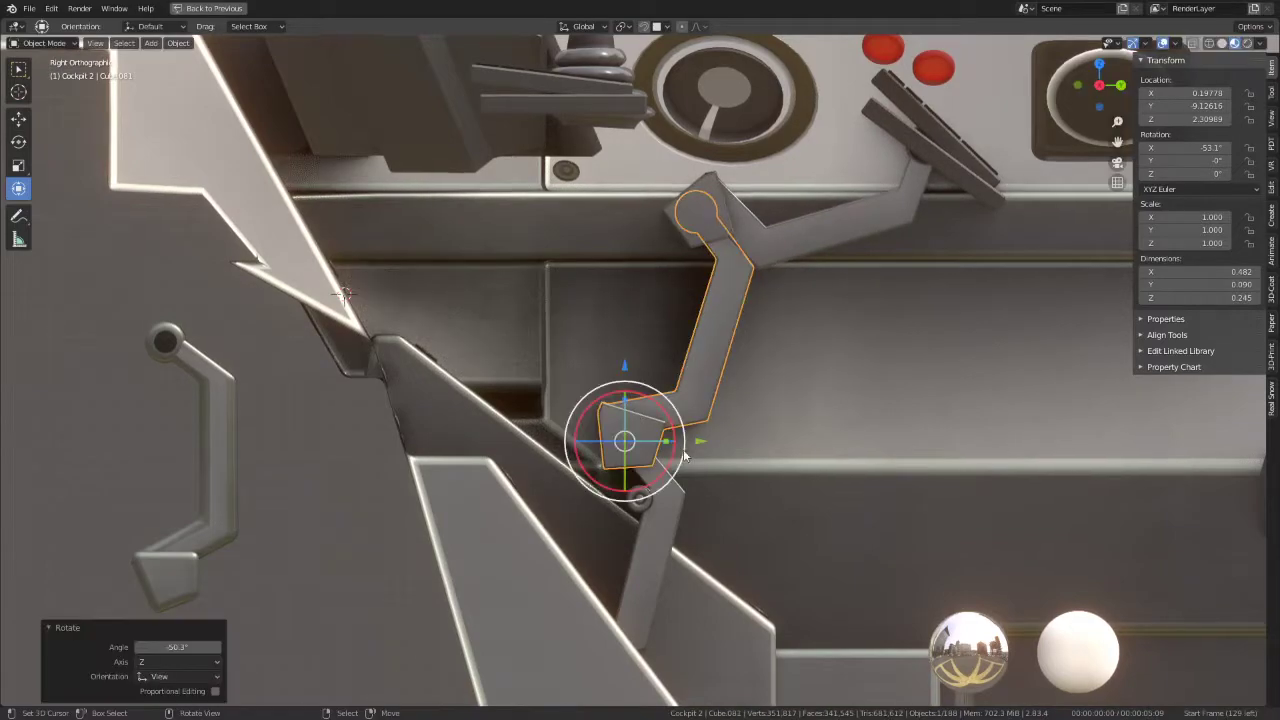
{"action": "left_click", "coordinate": [697, 471]}
{"action": "key", "text": "r"}
{"action": "left_click", "coordinate": [738, 465]}
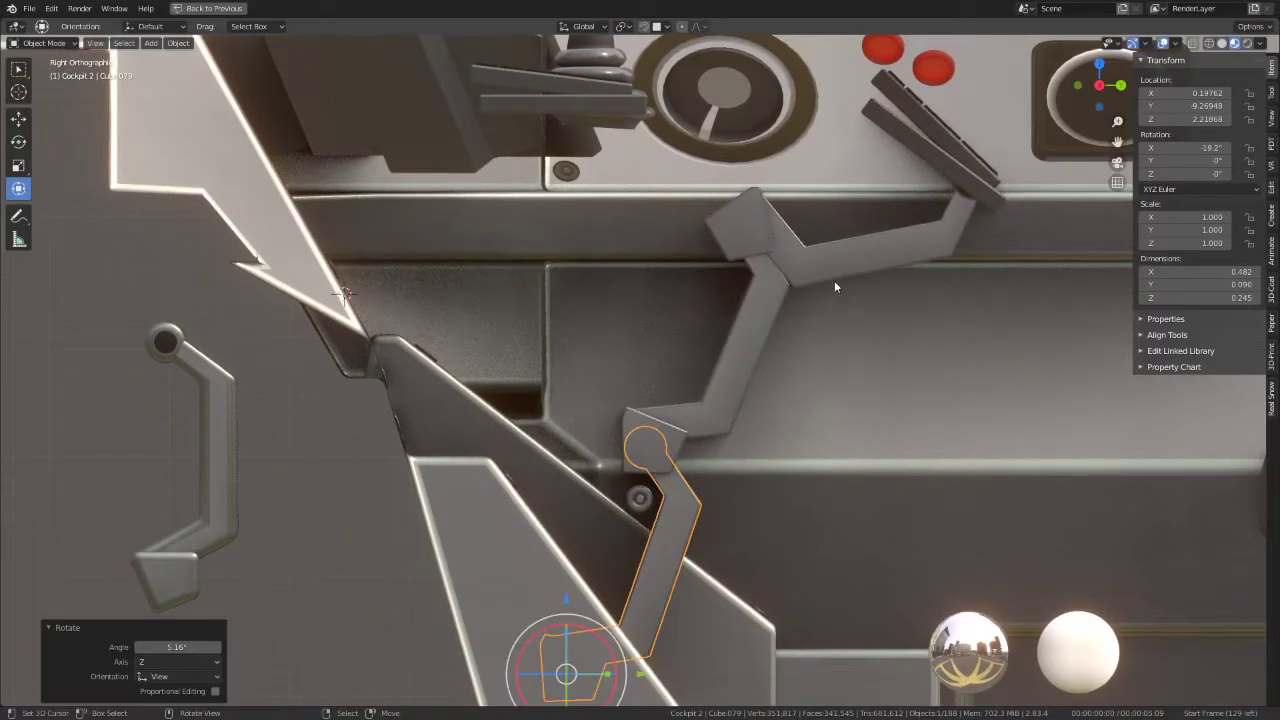
{"action": "left_click", "coordinate": [752, 328]}
{"action": "key", "text": "r"}
{"action": "left_click", "coordinate": [864, 317]}
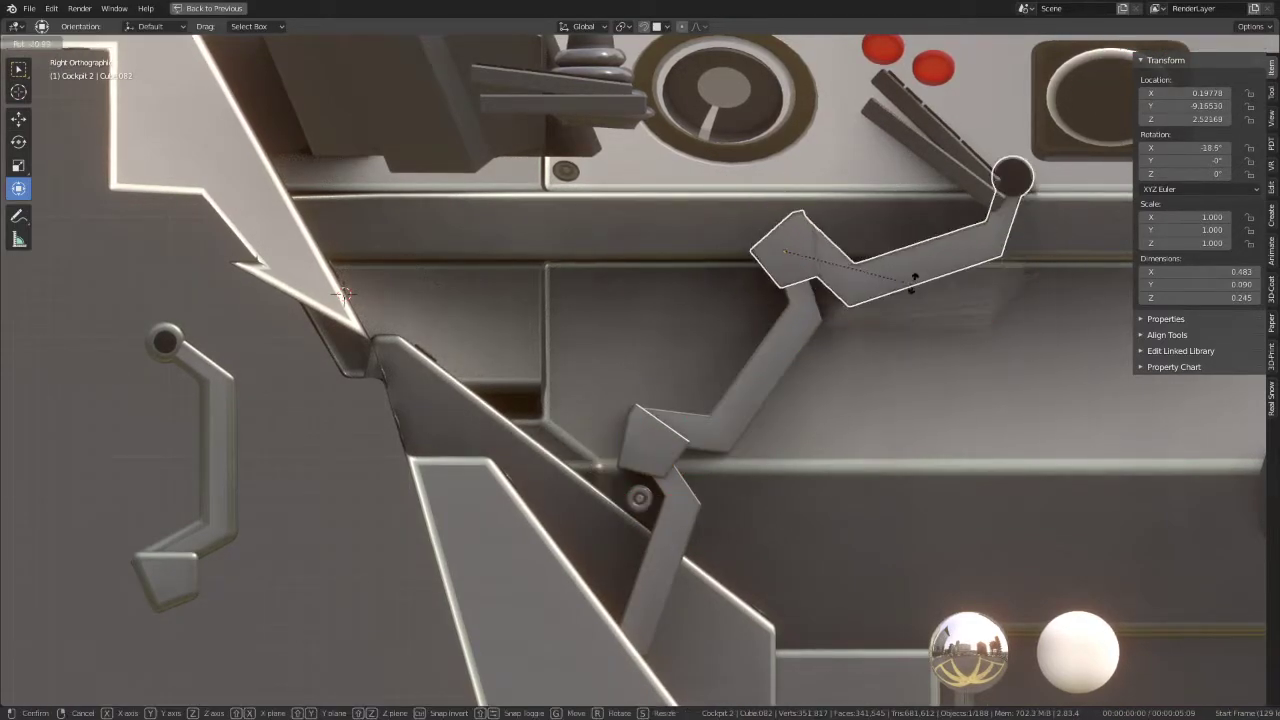
{"action": "key", "text": "r"}
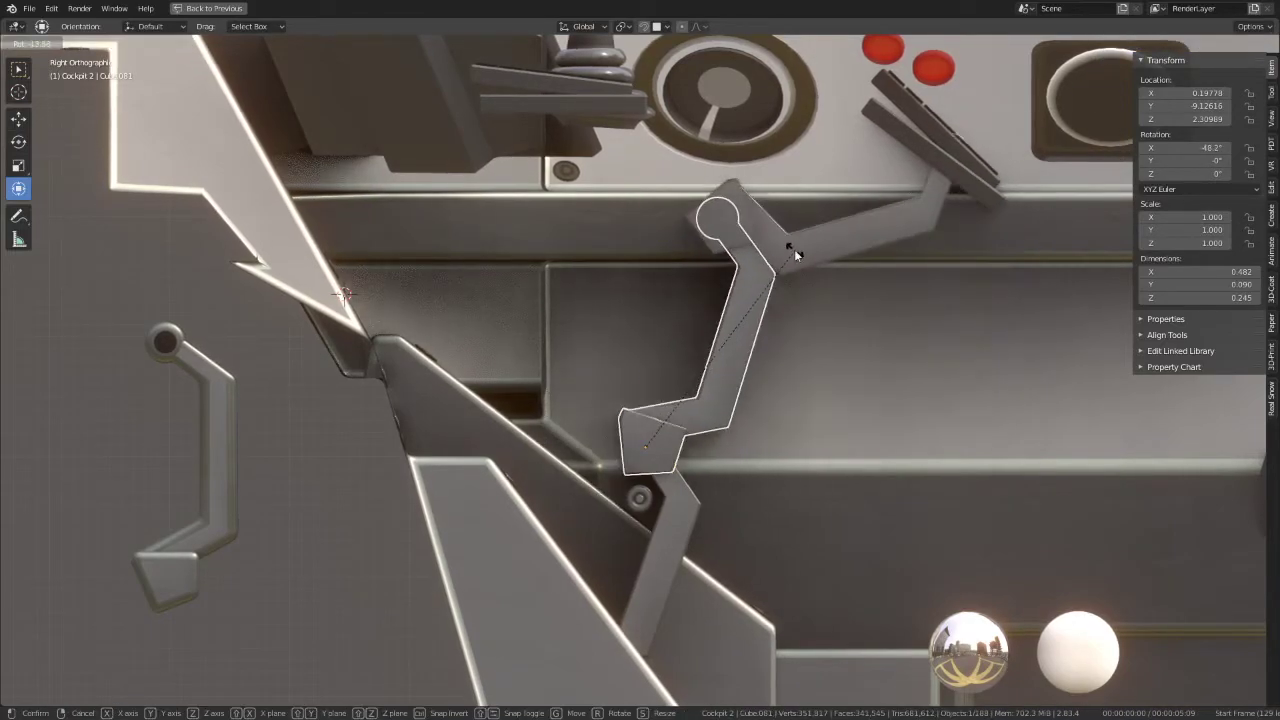
{"action": "left_click", "coordinate": [794, 249]}
{"action": "left_click", "coordinate": [814, 230]}
Step: Undo the recent rotations and re-pose the middle and upper arm segments
{"action": "key", "text": "ctrl+z"}
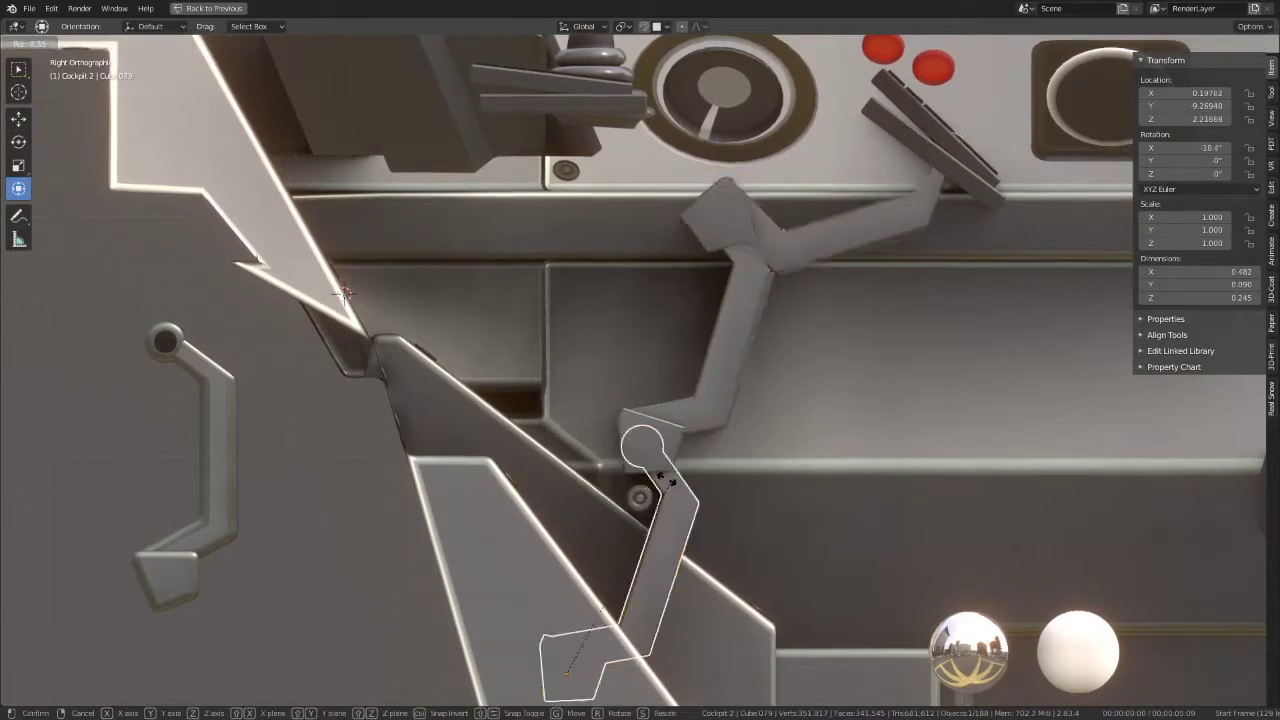
{"action": "key", "text": "ctrl+z"}
{"action": "key", "text": "ctrl+z"}
{"action": "key", "text": "r"}
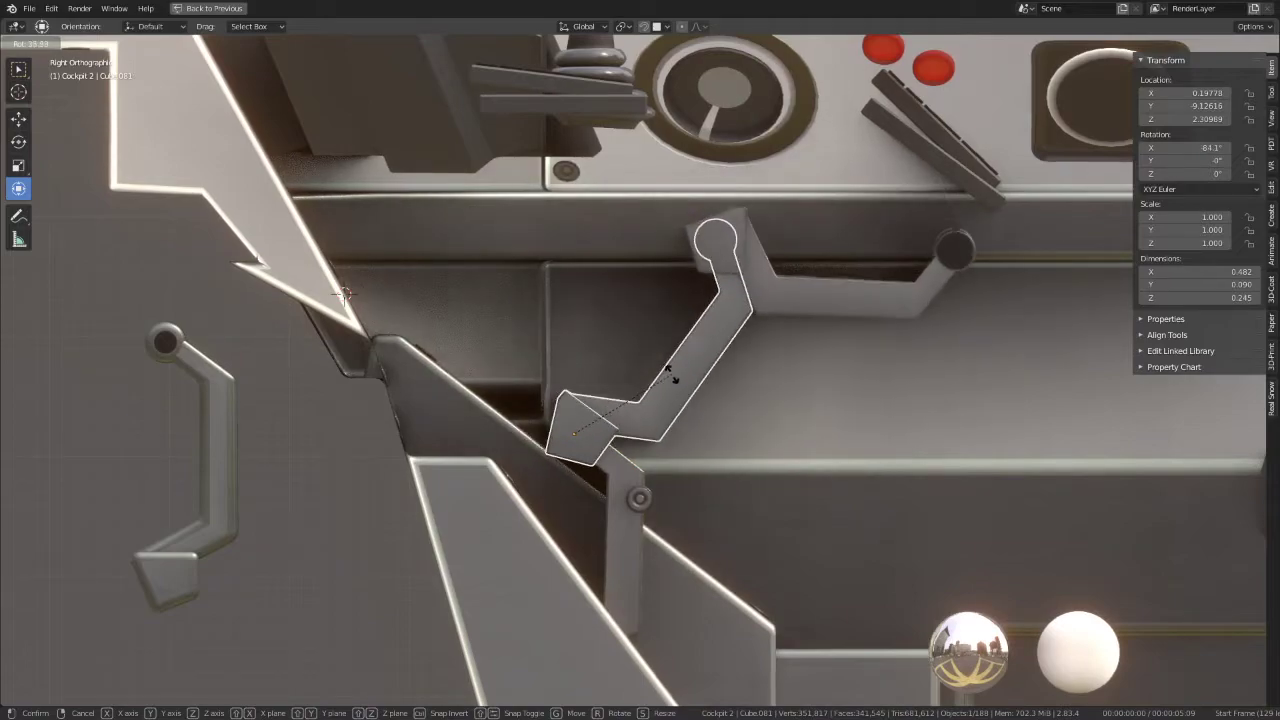
{"action": "left_click", "coordinate": [690, 372]}
{"action": "left_click", "coordinate": [802, 316]}
{"action": "key", "text": "r"}
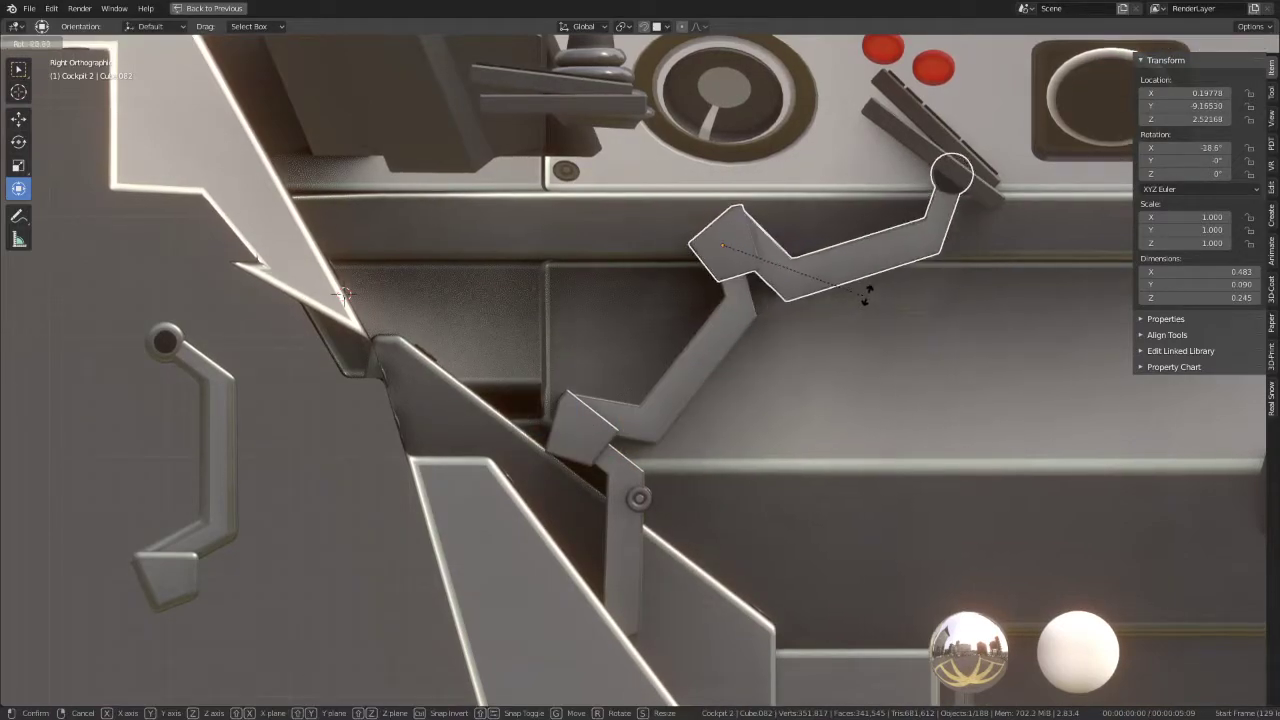
{"action": "left_click", "coordinate": [867, 298]}
{"action": "left_click", "coordinate": [696, 359]}
{"action": "key", "text": "r"}
{"action": "left_click", "coordinate": [791, 394]}
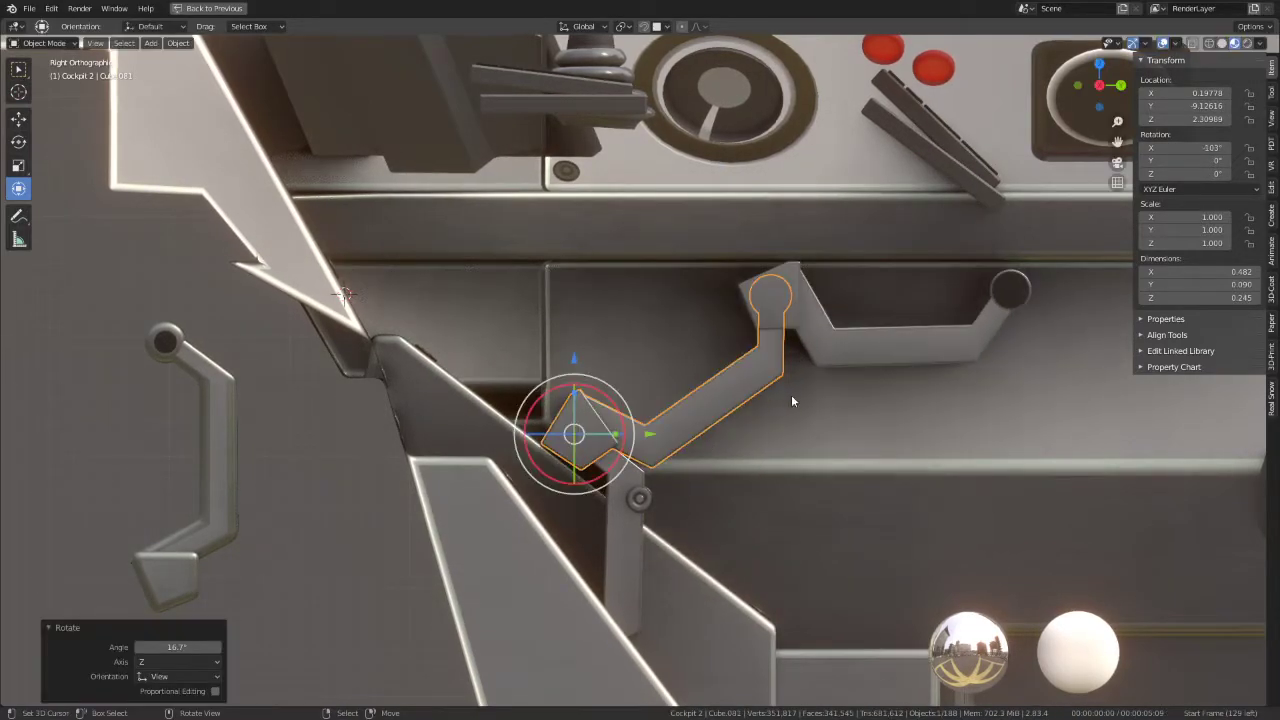
{"action": "left_click", "coordinate": [830, 373]}
Step: Alternately adjust the upper and middle segments, swinging the middle segment upward
{"action": "left_click", "coordinate": [860, 340]}
{"action": "key", "text": "r"}
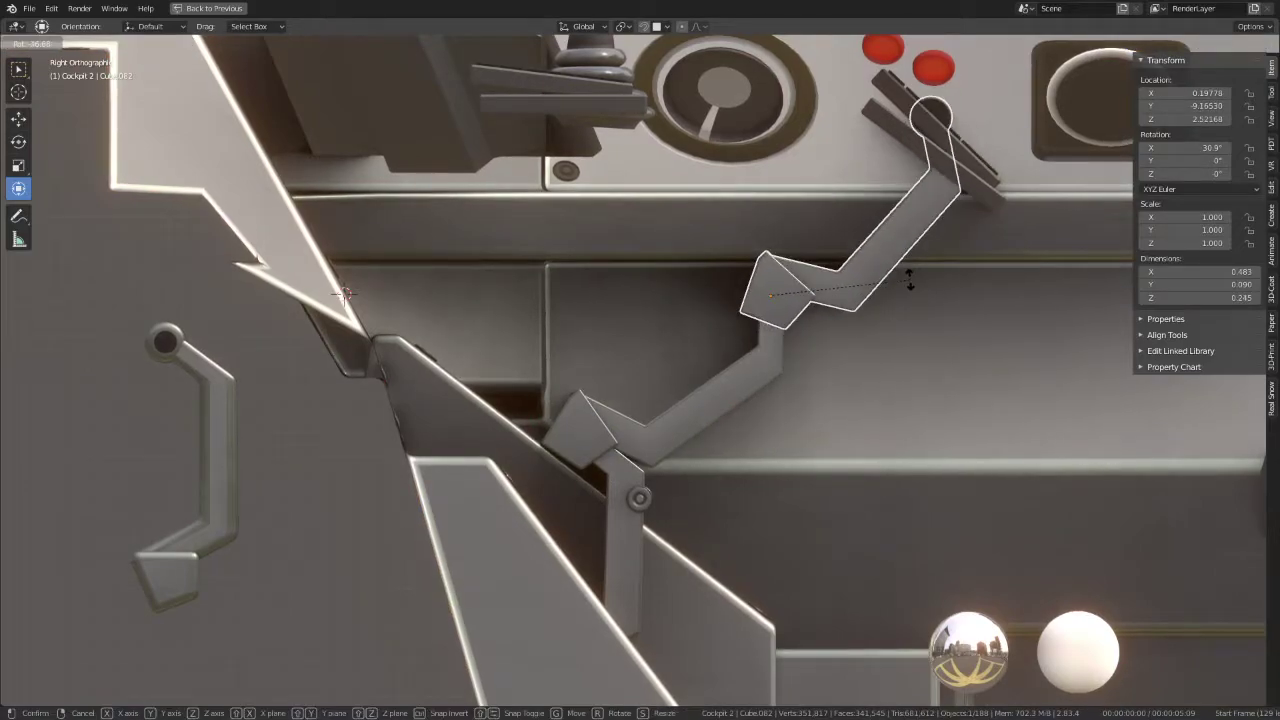
{"action": "left_click", "coordinate": [890, 312]}
{"action": "left_click", "coordinate": [656, 423]}
{"action": "key", "text": "r"}
{"action": "left_click", "coordinate": [722, 397]}
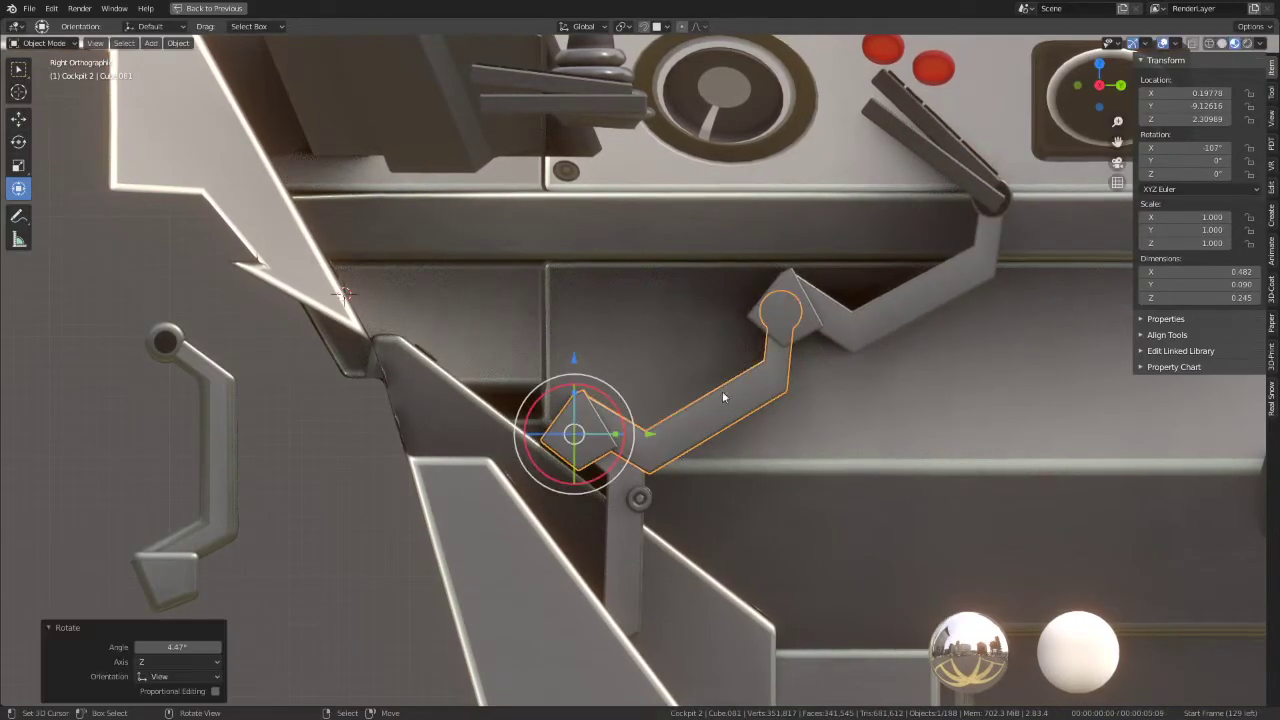
{"action": "left_click", "coordinate": [842, 312]}
{"action": "key", "text": "r"}
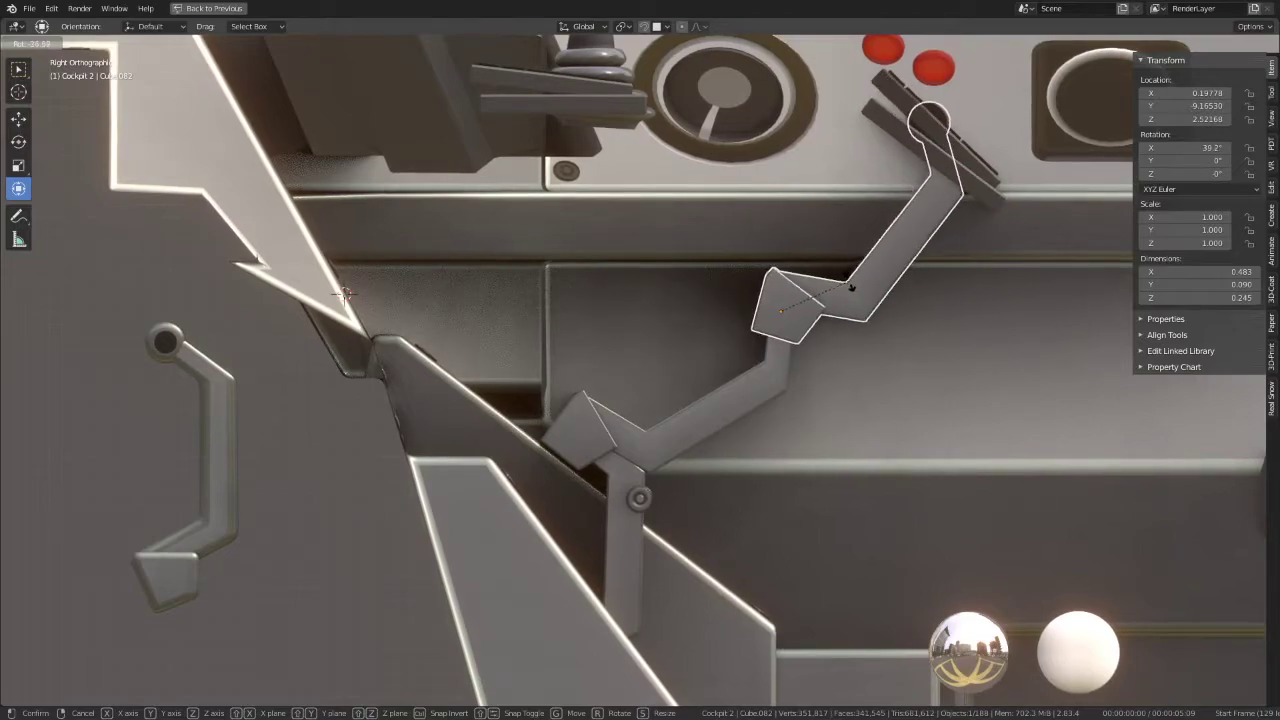
{"action": "left_click", "coordinate": [700, 370]}
{"action": "left_click", "coordinate": [621, 458]}
{"action": "left_click", "coordinate": [616, 470]}
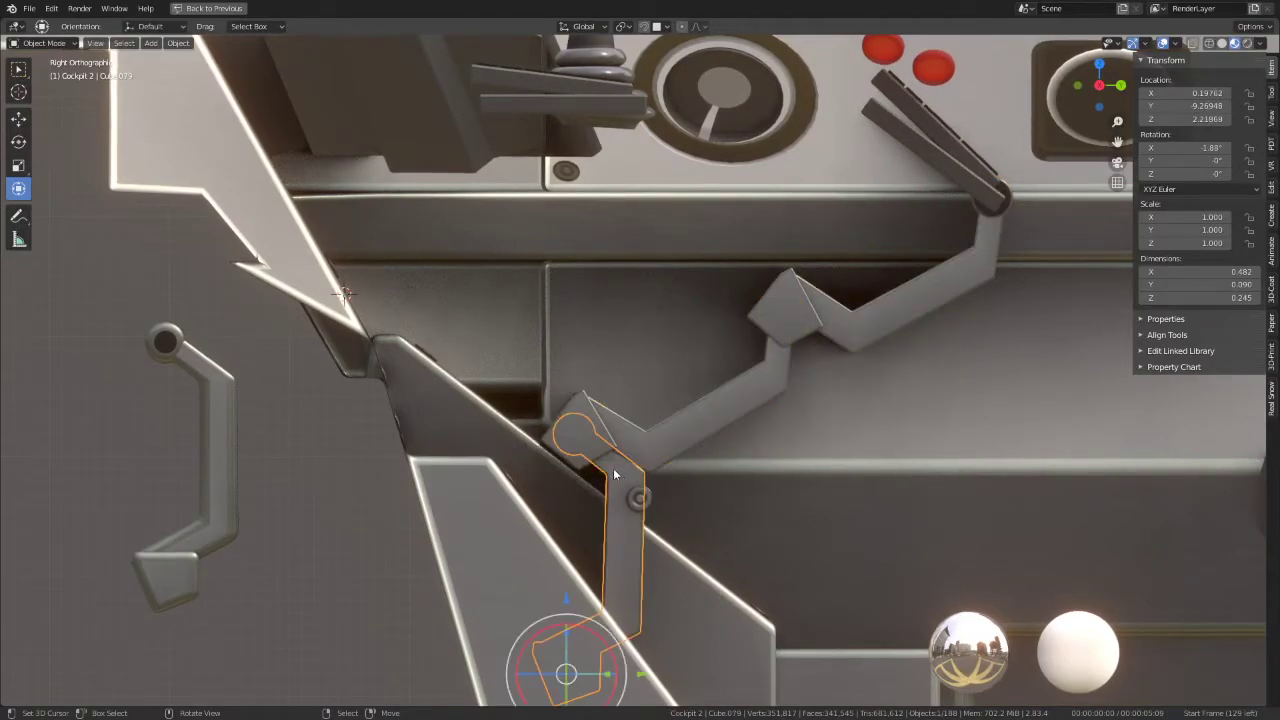
{"action": "key", "text": "r"}
{"action": "left_click", "coordinate": [584, 247]}
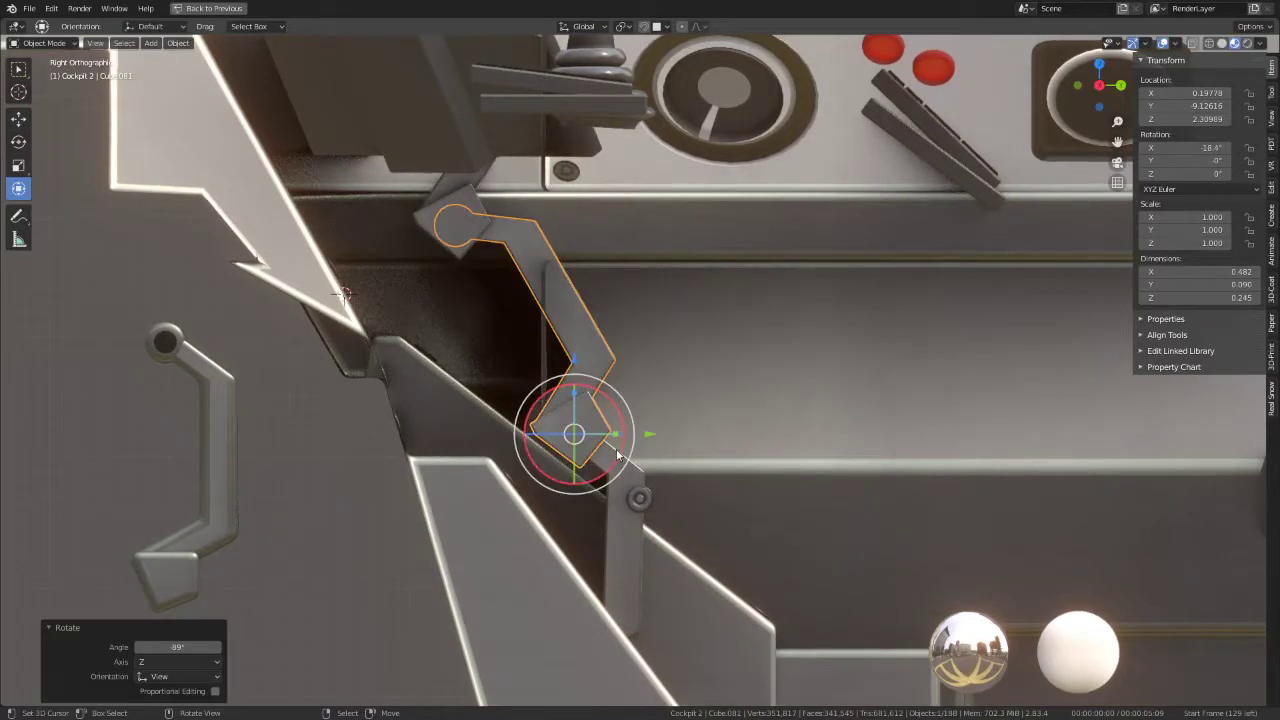
Step: Undo the middle segment's swing, rotate the lower segment, and set the middle segment to 12°
{"action": "key", "text": "ctrl+z"}
{"action": "key", "text": "r"}
{"action": "left_click", "coordinate": [826, 509]}
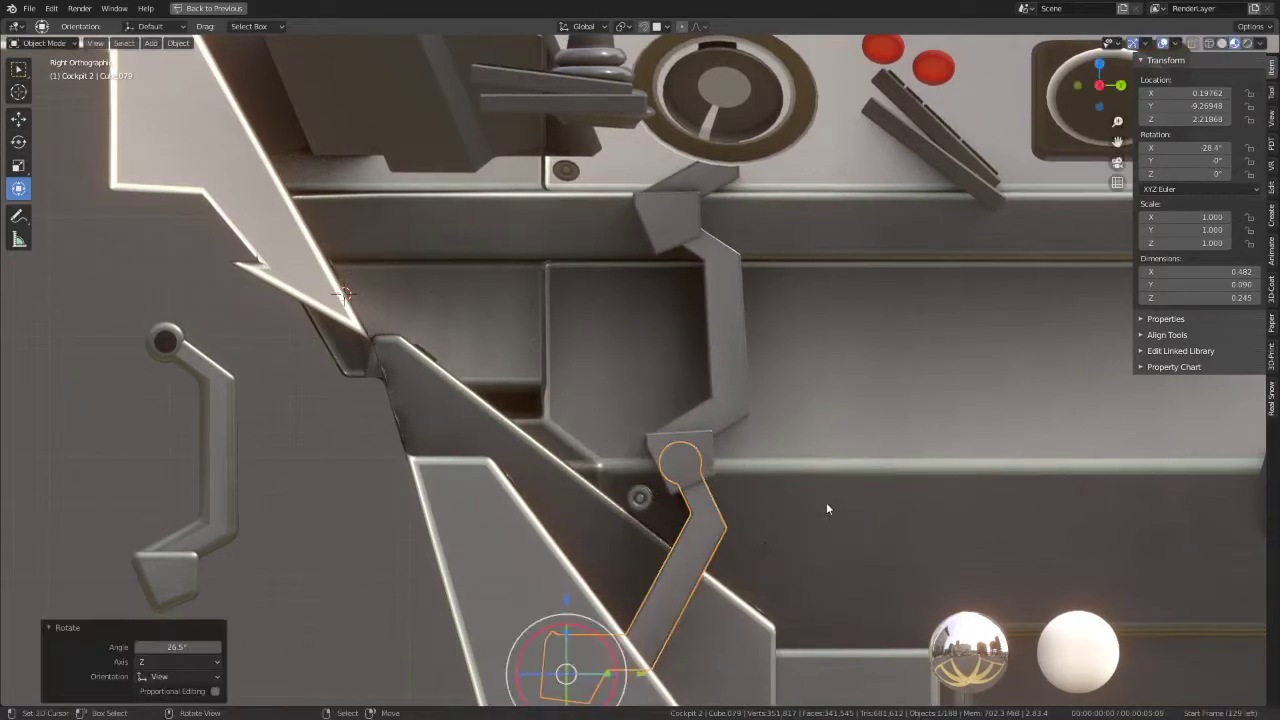
{"action": "left_click", "coordinate": [683, 175]}
{"action": "key", "text": "r"}
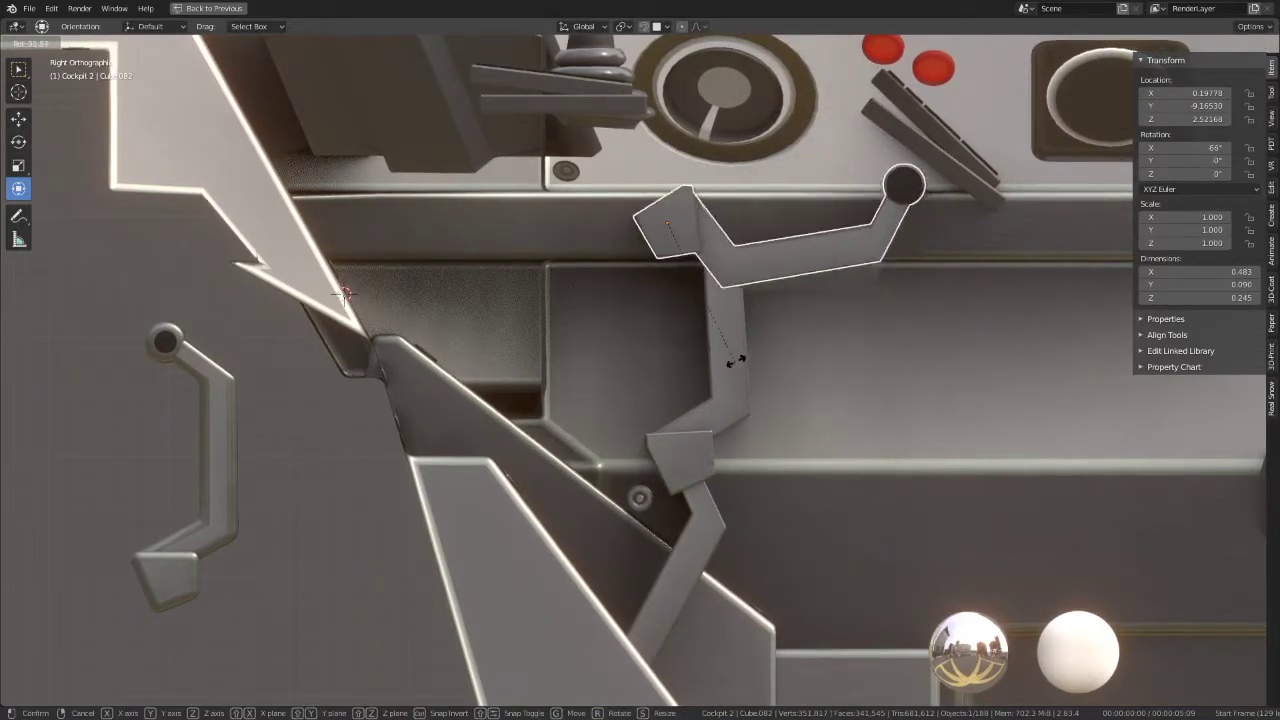
{"action": "left_click", "coordinate": [764, 300]}
{"action": "key", "text": "ctrl+z"}
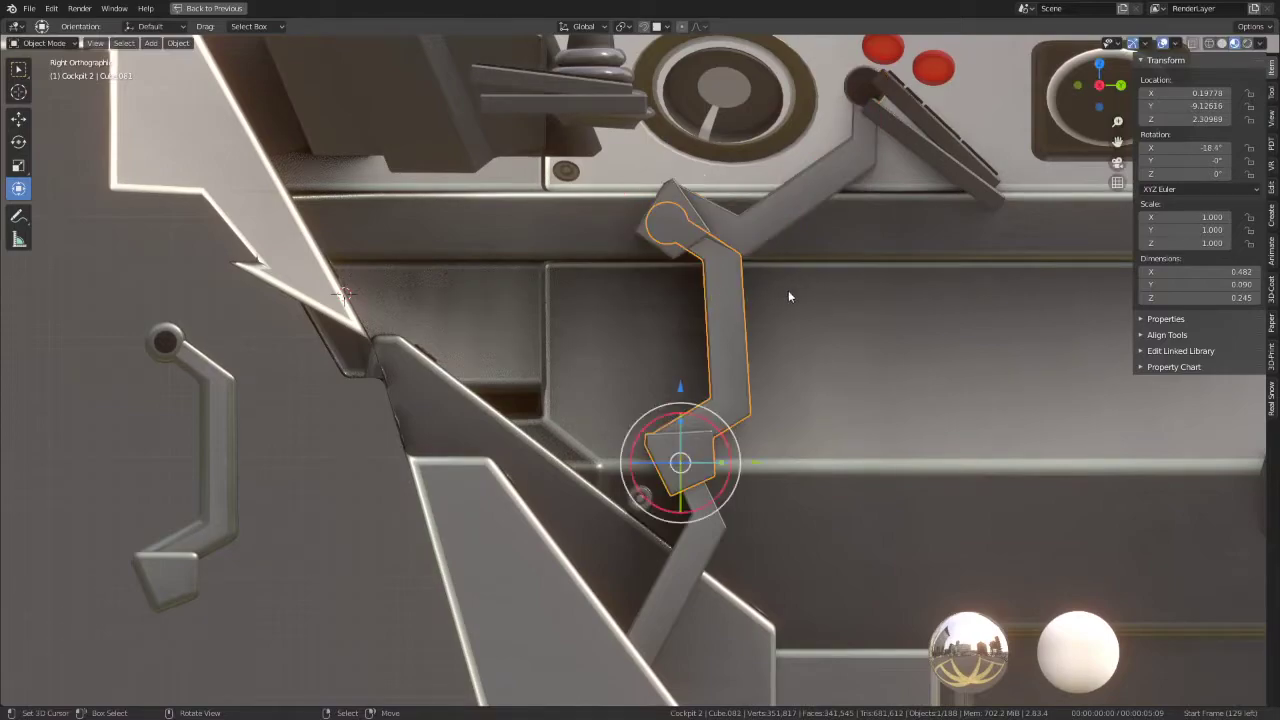
{"action": "key", "text": "r"}
{"action": "left_click", "coordinate": [853, 303]}
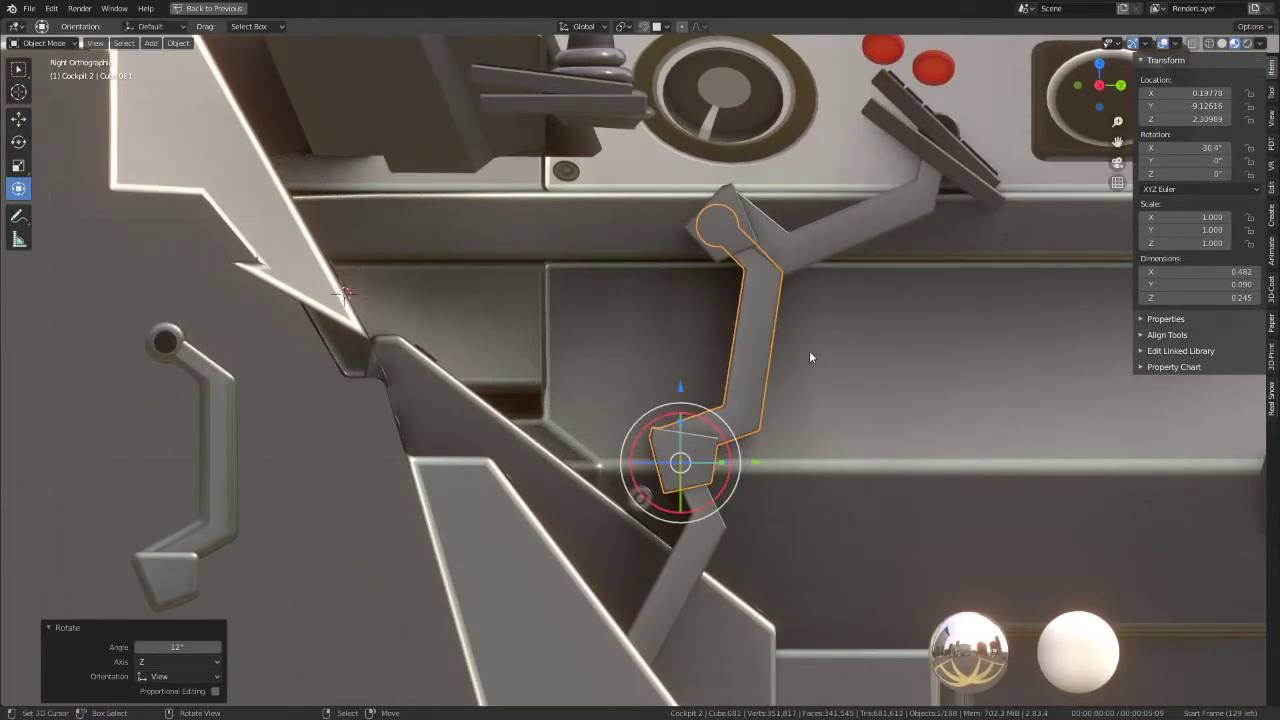
Step: Rotate the lower segment a further 22° and cancel a trial upper-segment rotation
{"action": "left_click", "coordinate": [706, 490]}
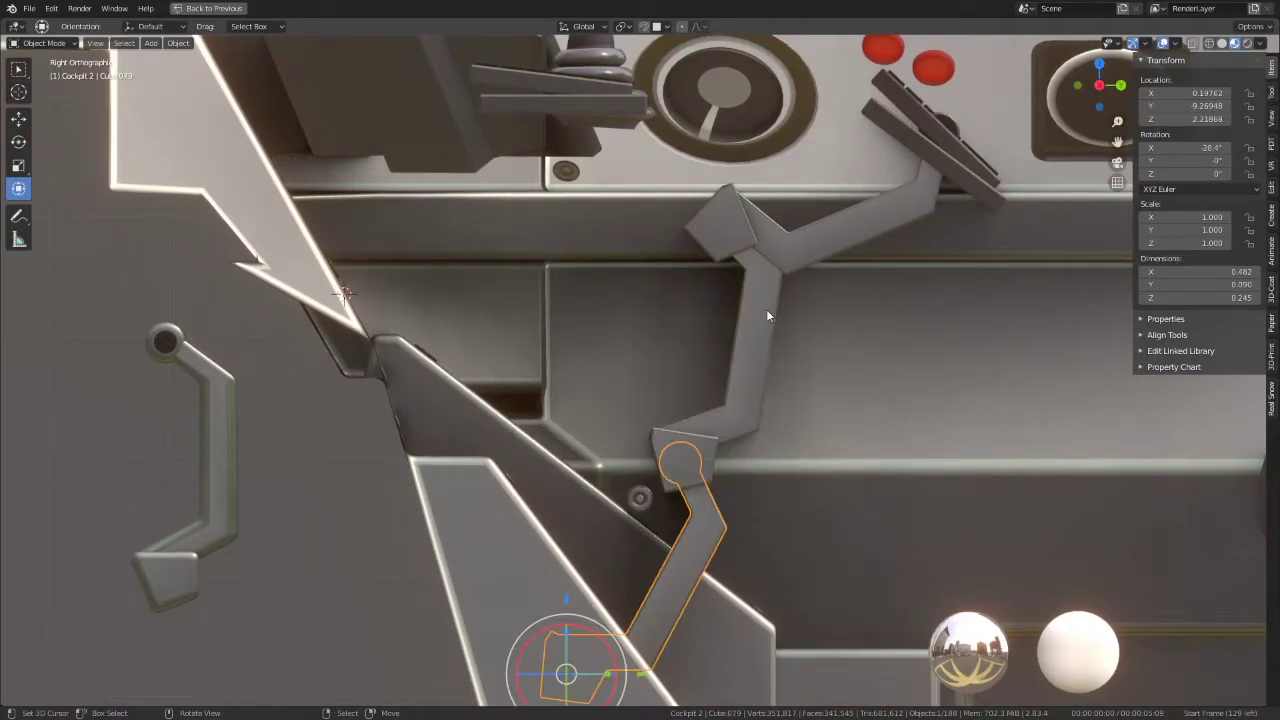
{"action": "key", "text": "r"}
{"action": "left_click", "coordinate": [976, 394]}
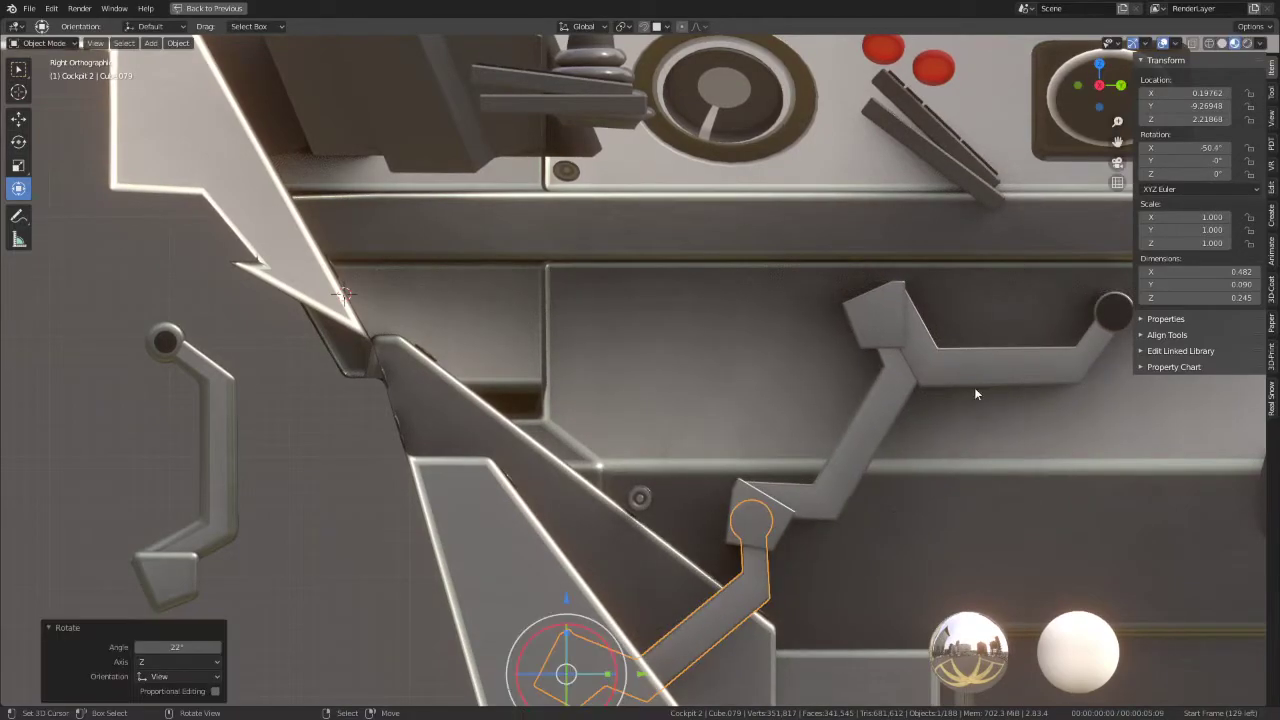
{"action": "left_click", "coordinate": [976, 394]}
{"action": "key", "text": "r"}
{"action": "right_click", "coordinate": [698, 538]}
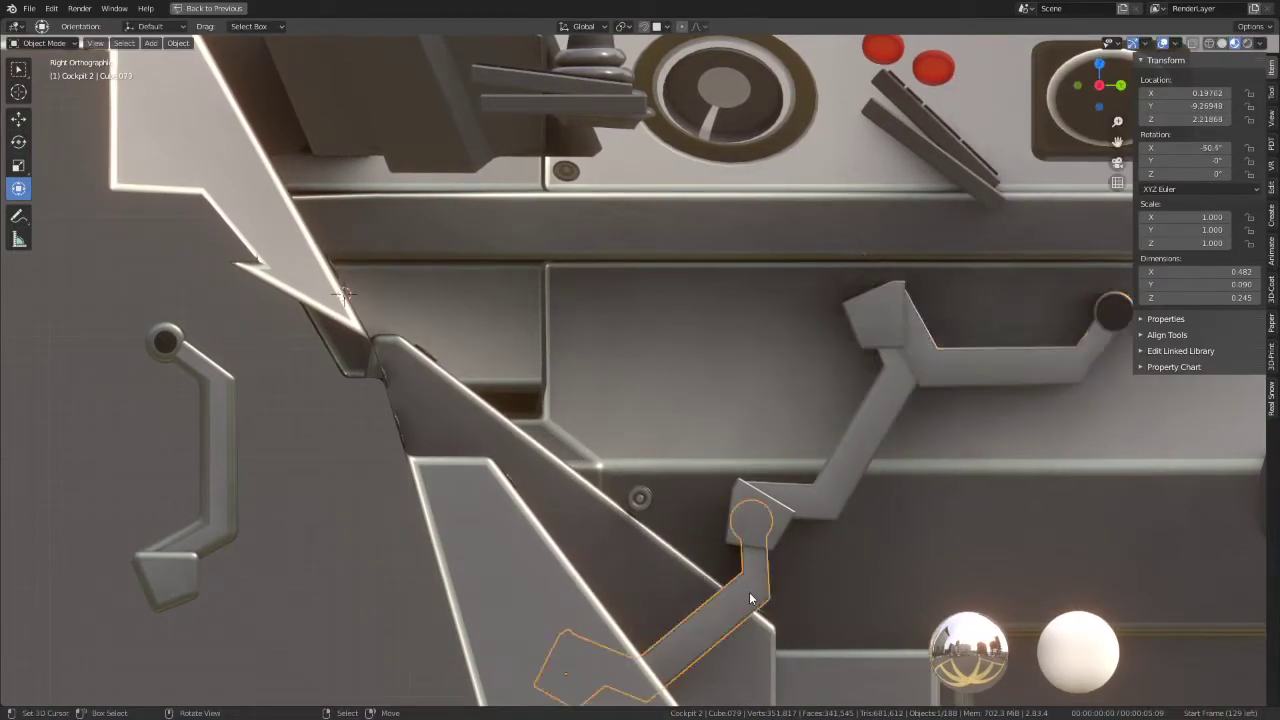
Step: Tilt the lower segment back up about the global X axis, then return to side orthographic view
{"action": "key", "text": "r"}
{"action": "left_click", "coordinate": [653, 368]}
{"action": "mouse_move", "coordinate": [653, 368]}
{"action": "middle_mouse_down"}
{"action": "mouse_move", "coordinate": [618, 388]}
{"action": "mouse_move", "coordinate": [644, 362]}
{"action": "mouse_move", "coordinate": [598, 575]}
{"action": "middle_mouse_up"}
{"action": "left_click_drag", "start_coordinate": [600, 627], "coordinate": [594, 605]}
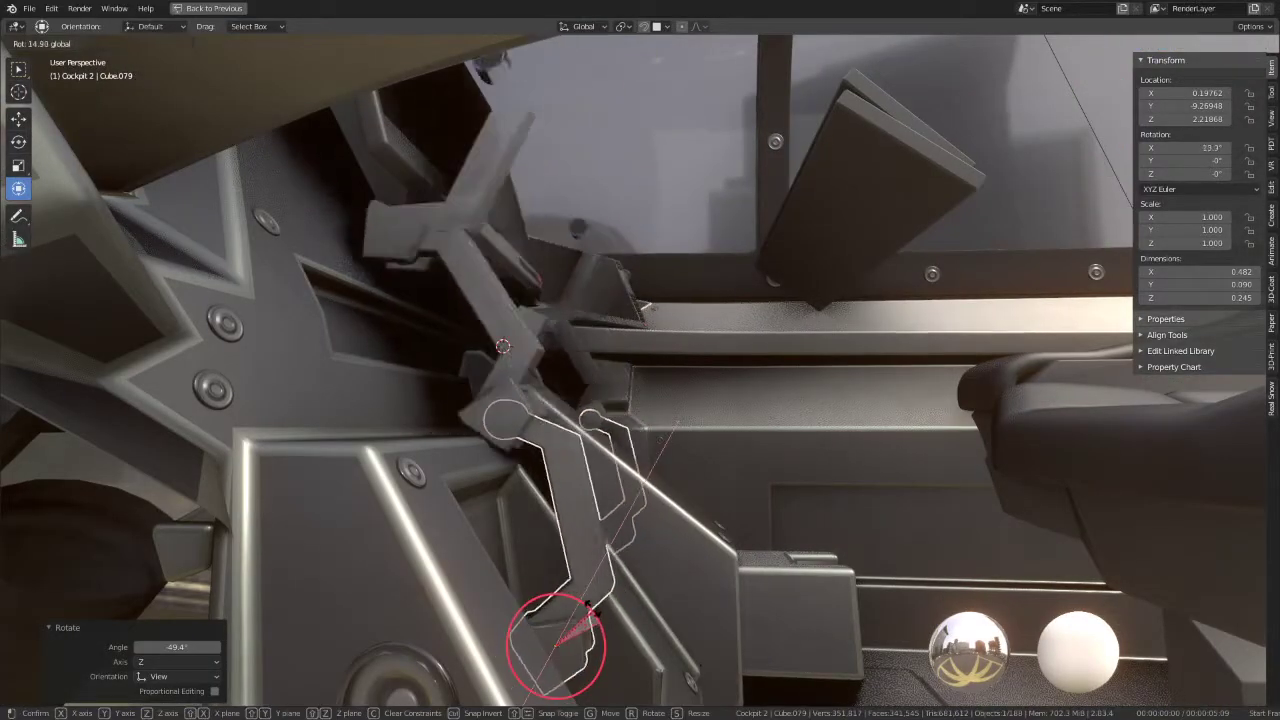
{"action": "key", "text": "KP_3"}
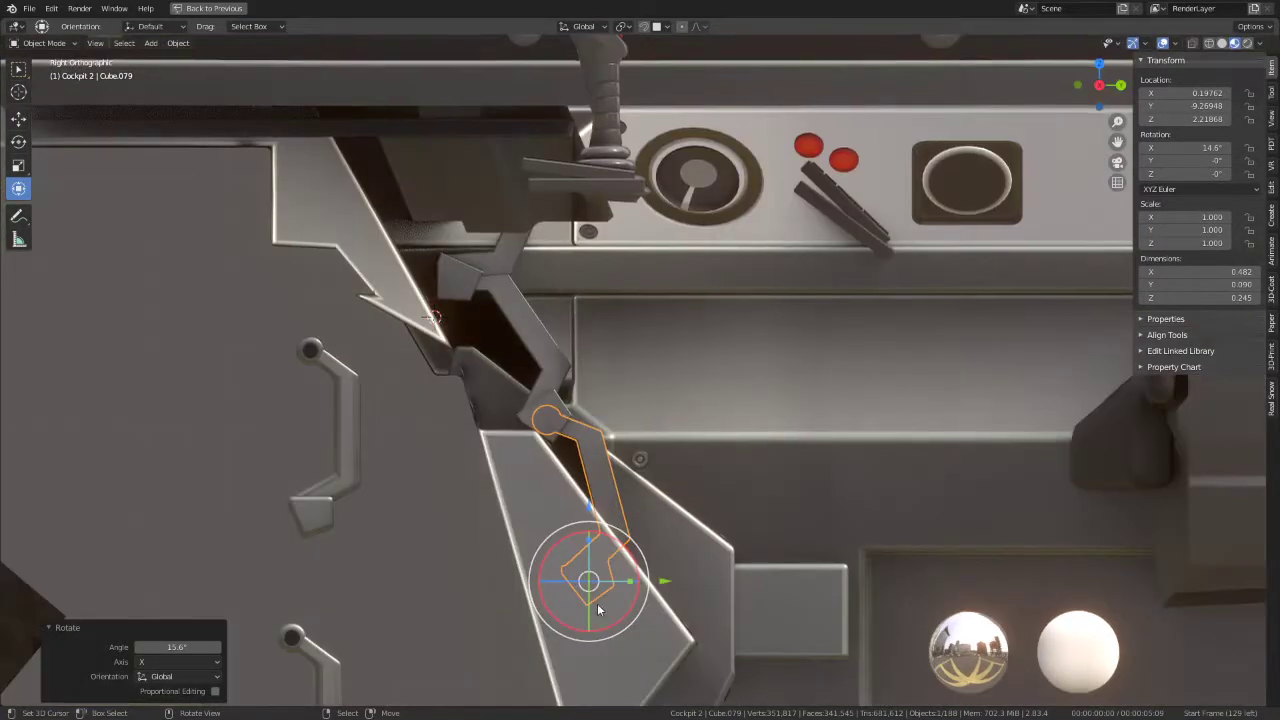
Step: Rotate the middle and lower segments and set the upper segment to -21.7°
{"action": "left_click", "coordinate": [507, 323]}
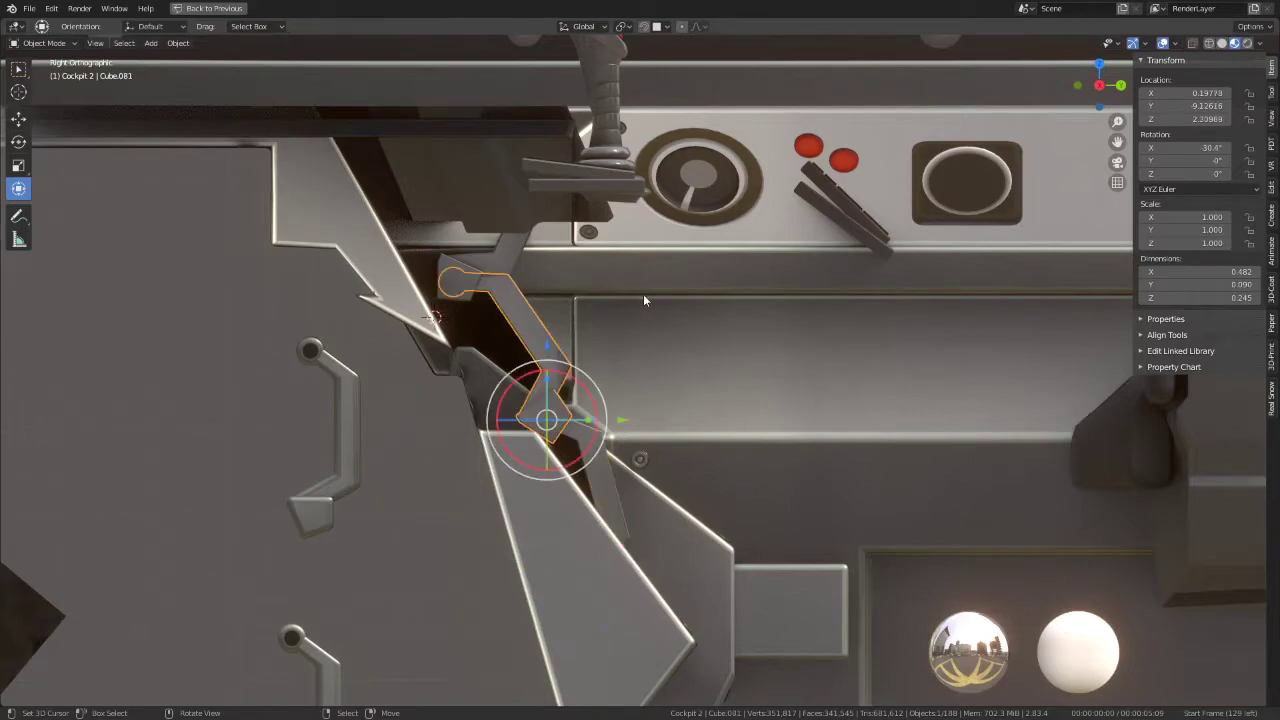
{"action": "key", "text": "r"}
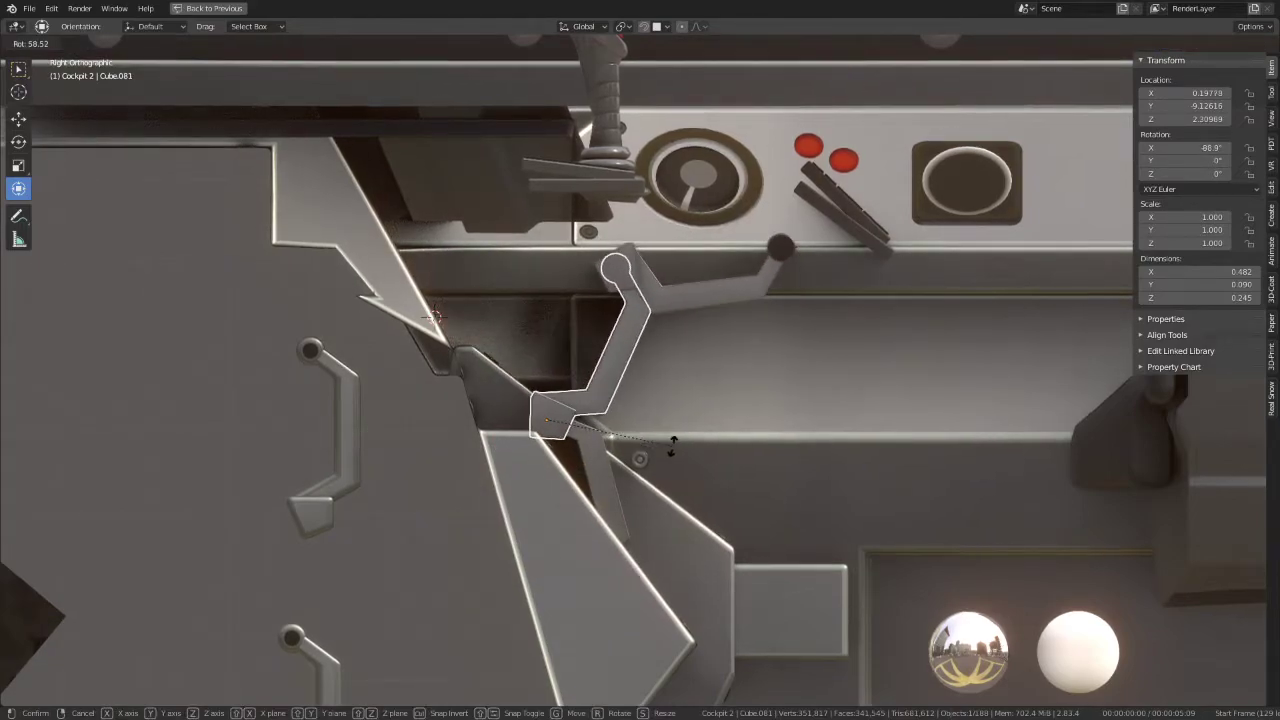
{"action": "left_click", "coordinate": [640, 445]}
{"action": "left_click", "coordinate": [605, 442]}
{"action": "key", "text": "r"}
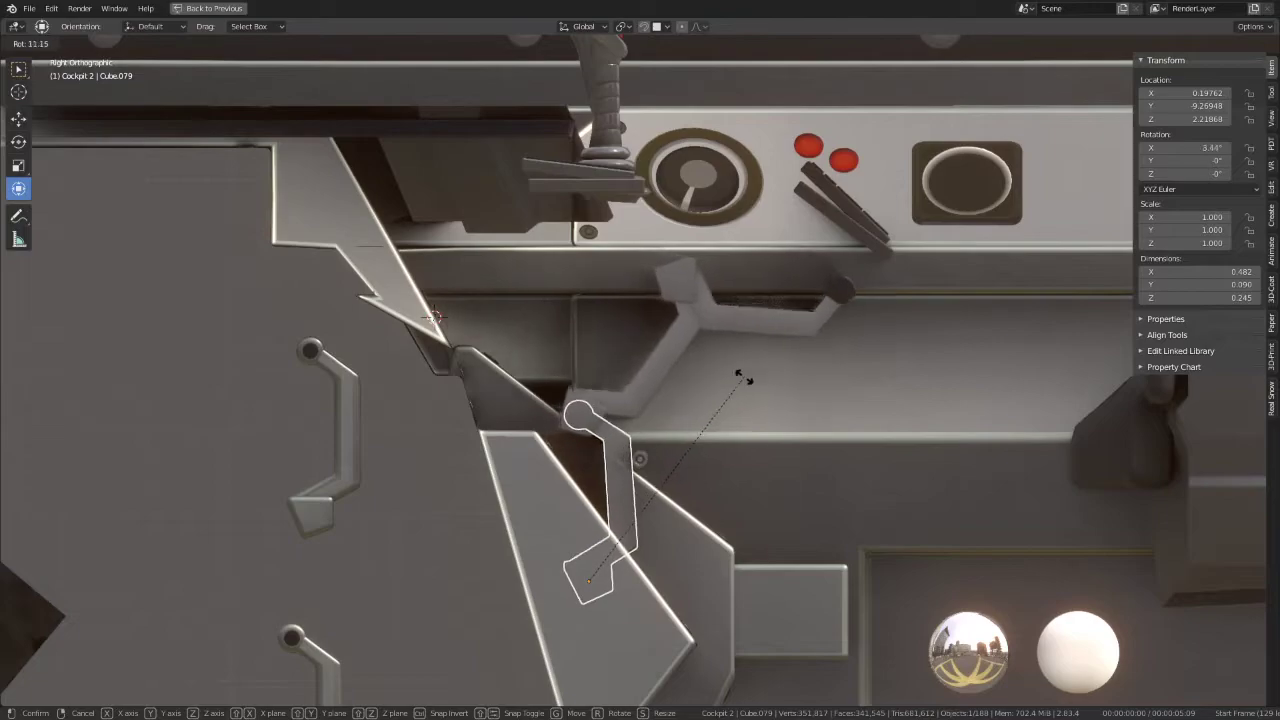
{"action": "left_click", "coordinate": [742, 377]}
{"action": "left_click", "coordinate": [766, 325]}
{"action": "key", "text": "r"}
{"action": "left_click", "coordinate": [805, 292]}
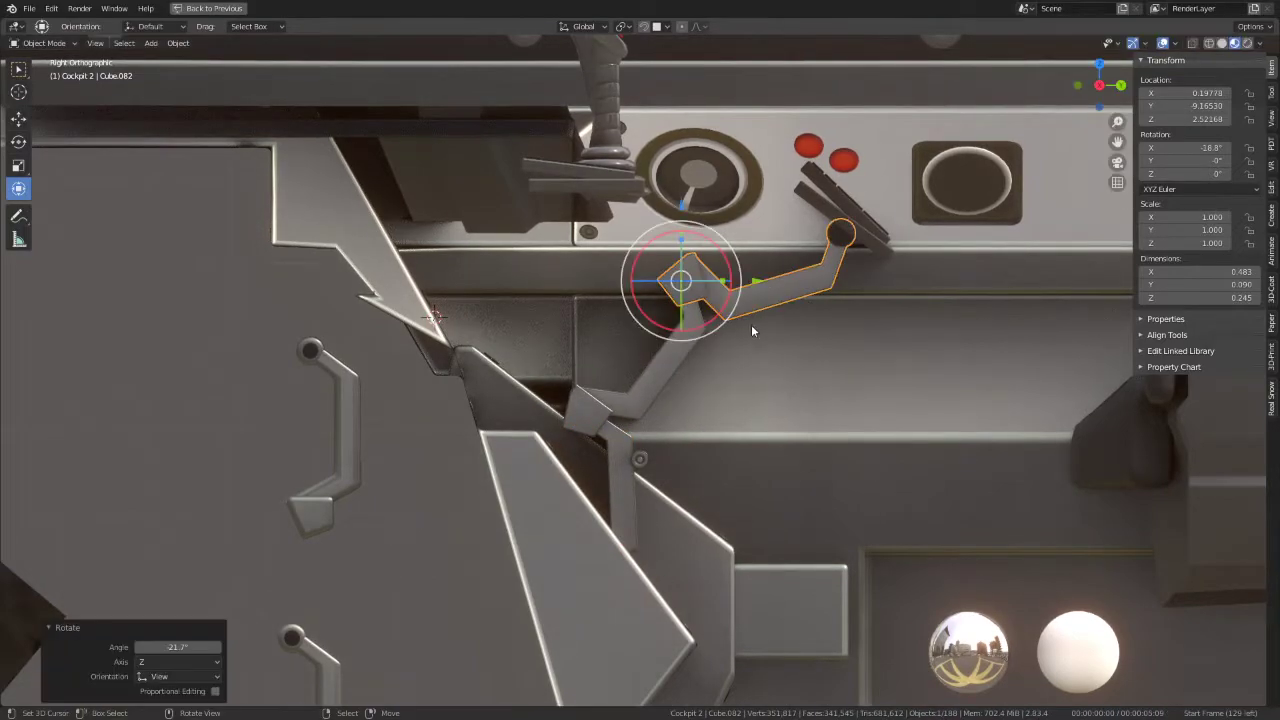
Step: Nudge the lower and upper segments slightly, then orbit to inspect the folded arm linkage
{"action": "left_click", "coordinate": [636, 408]}
{"action": "key", "text": "r"}
{"action": "left_click", "coordinate": [621, 469]}
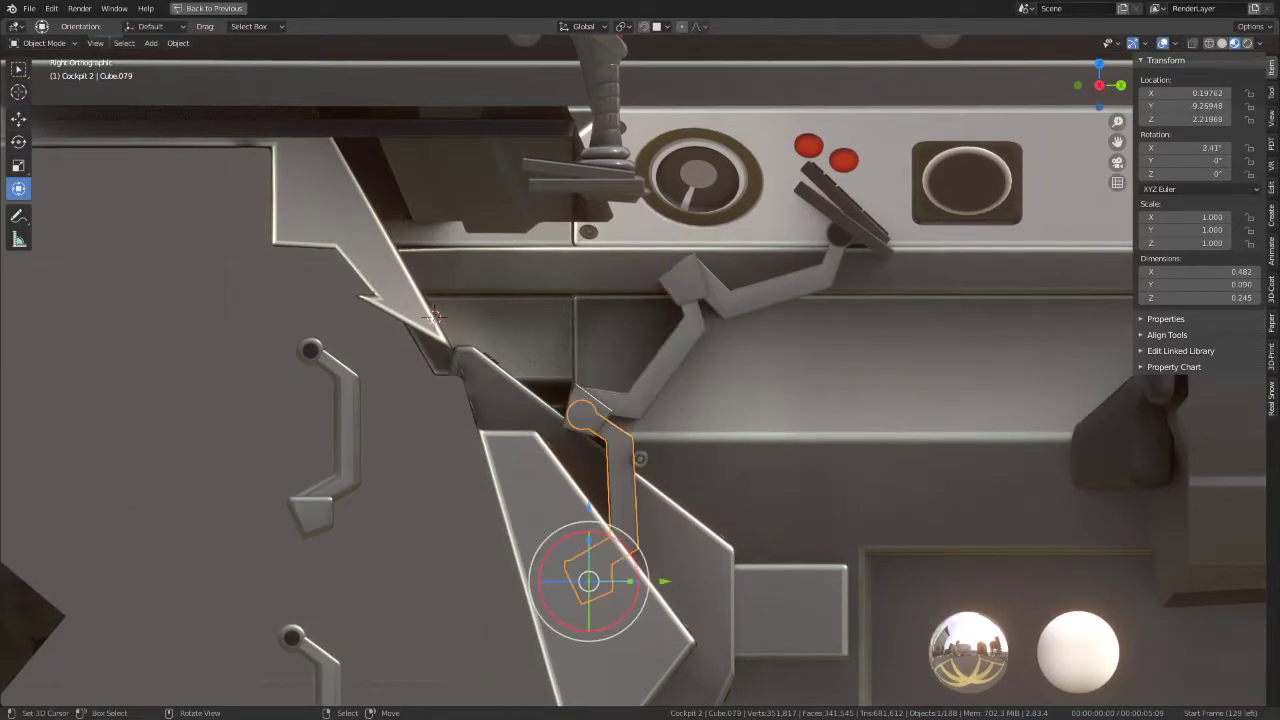
{"action": "key", "text": "r"}
{"action": "left_click", "coordinate": [769, 421]}
{"action": "key", "text": "r"}
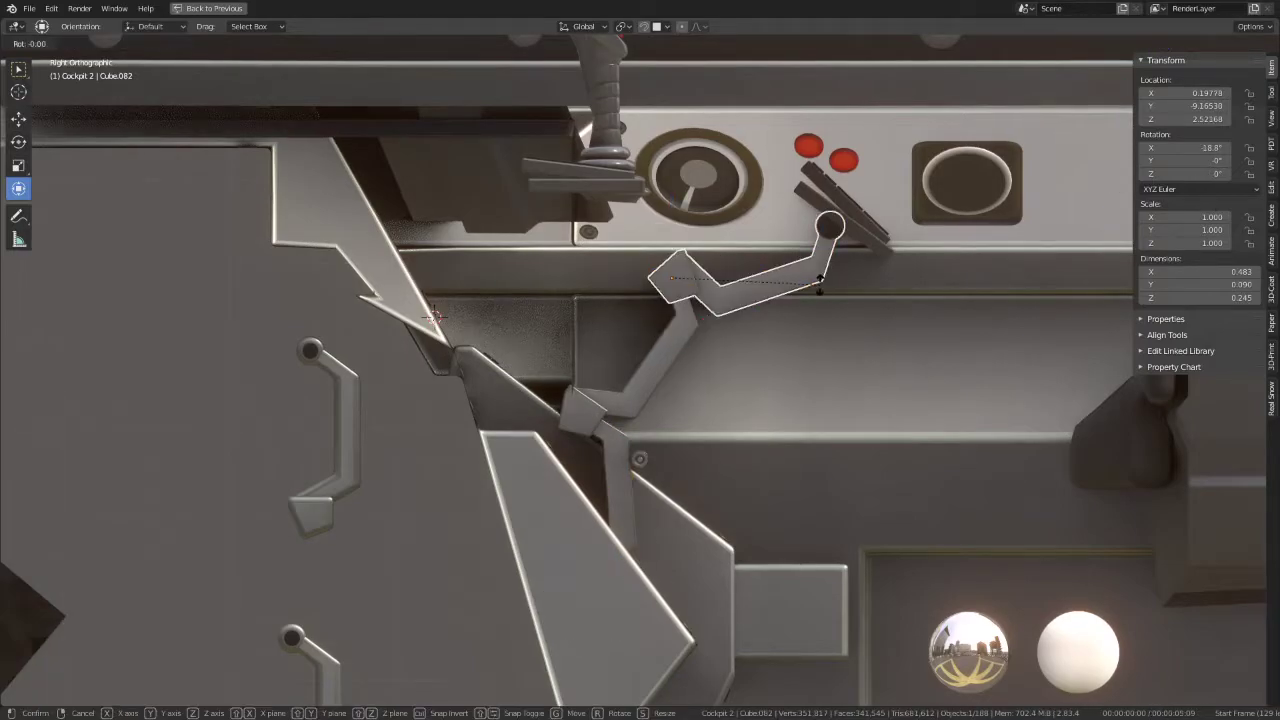
{"action": "left_click", "coordinate": [822, 287]}
{"action": "mouse_move", "coordinate": [822, 287]}
{"action": "middle_mouse_down"}
{"action": "mouse_move", "coordinate": [812, 243]}
{"action": "mouse_move", "coordinate": [717, 283]}
{"action": "mouse_move", "coordinate": [540, 320]}
{"action": "mouse_move", "coordinate": [534, 376]}
{"action": "mouse_move", "coordinate": [518, 306]}
{"action": "mouse_move", "coordinate": [538, 246]}
{"action": "mouse_move", "coordinate": [600, 215]}
{"action": "mouse_move", "coordinate": [774, 211]}
{"action": "mouse_move", "coordinate": [741, 210]}
{"action": "mouse_move", "coordinate": [616, 281]}
{"action": "mouse_move", "coordinate": [658, 332]}
{"action": "mouse_move", "coordinate": [623, 343]}
{"action": "mouse_move", "coordinate": [726, 337]}
{"action": "mouse_move", "coordinate": [641, 320]}
{"action": "mouse_move", "coordinate": [636, 163]}
{"action": "mouse_move", "coordinate": [551, 373]}
{"action": "mouse_move", "coordinate": [507, 368]}
{"action": "middle_mouse_up"}
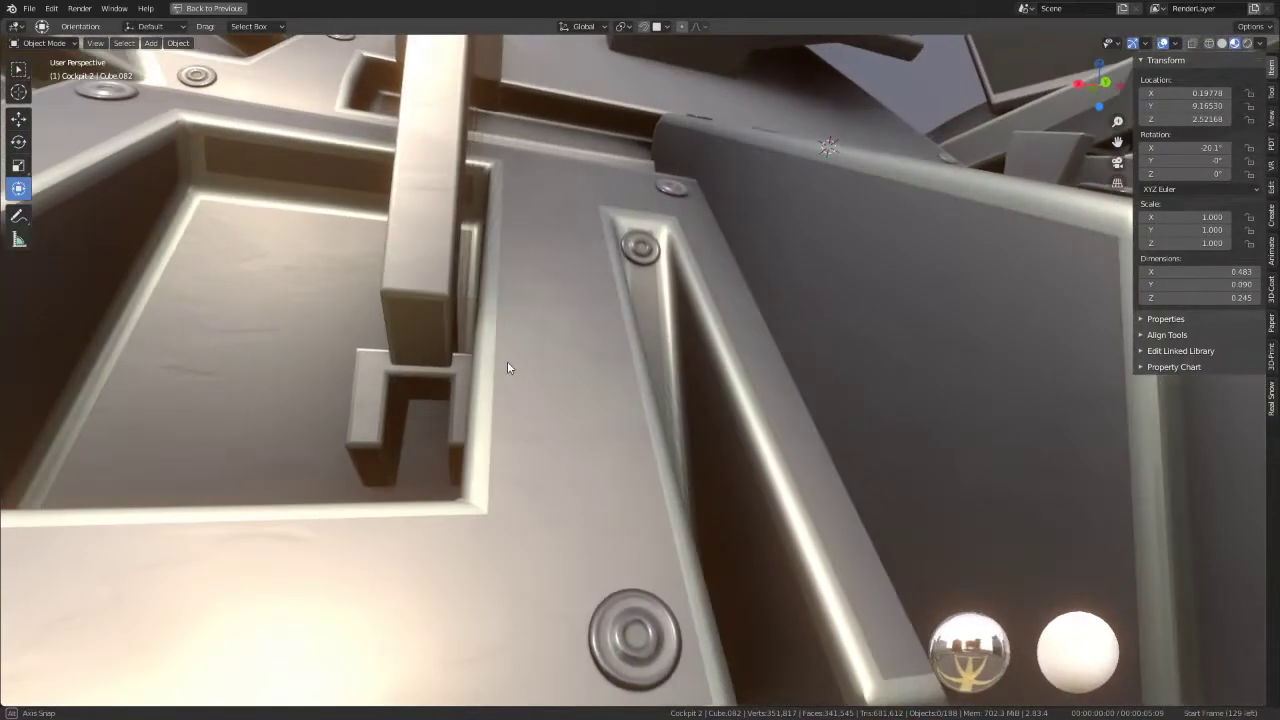
{"action": "mouse_move", "coordinate": [427, 383]}
{"action": "middle_mouse_down"}
{"action": "mouse_move", "coordinate": [505, 278]}
{"action": "mouse_move", "coordinate": [600, 327]}
{"action": "mouse_move", "coordinate": [623, 299]}
{"action": "middle_mouse_up"}
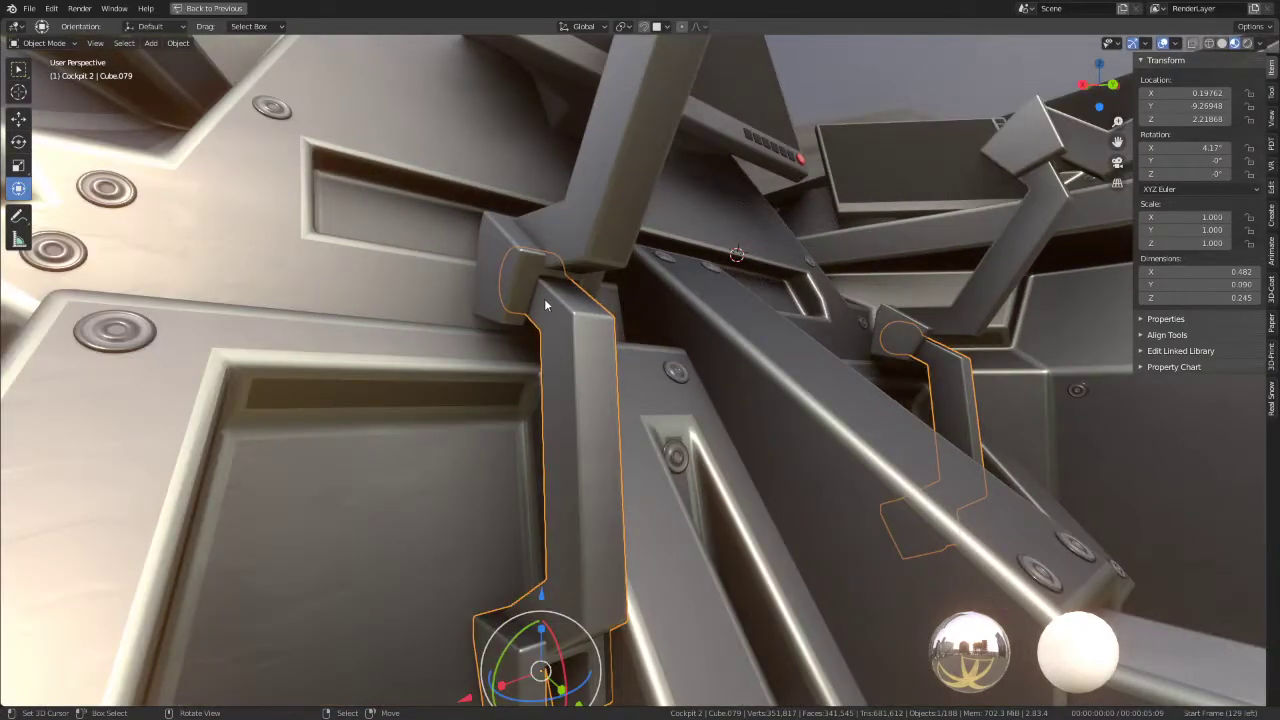
Step: Enter Edit Mode on the hinge part and select the cylinder's full ring of faces
{"action": "mouse_move", "coordinate": [544, 298]}
{"action": "middle_mouse_down"}
{"action": "mouse_move", "coordinate": [526, 286]}
{"action": "mouse_move", "coordinate": [454, 306]}
{"action": "mouse_move", "coordinate": [646, 339]}
{"action": "middle_mouse_up"}
{"action": "key", "text": "Tab"}
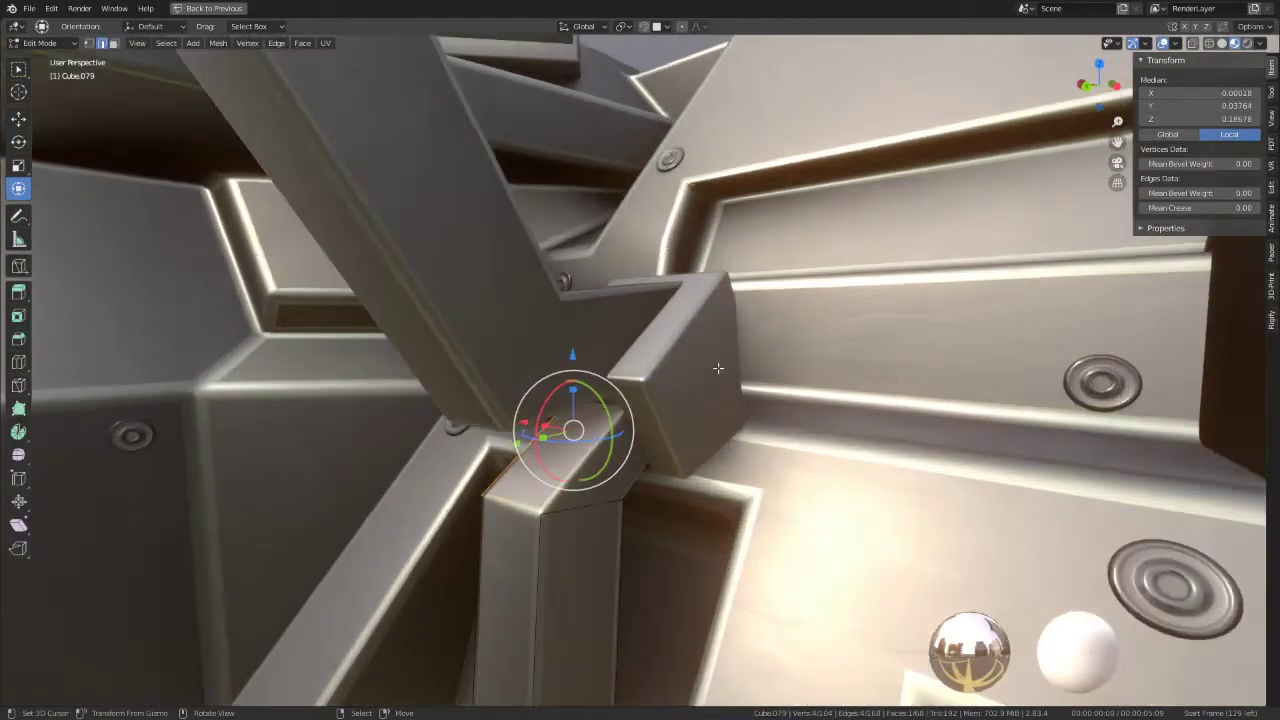
{"action": "scroll", "coordinate": [491, 380], "scroll_direction": "up", "scroll_amount": 5}
{"action": "scroll", "coordinate": [511, 387], "scroll_direction": "up", "scroll_amount": 3}
{"action": "middle_click_drag", "start_coordinate": [511, 387], "coordinate": [592, 378]}
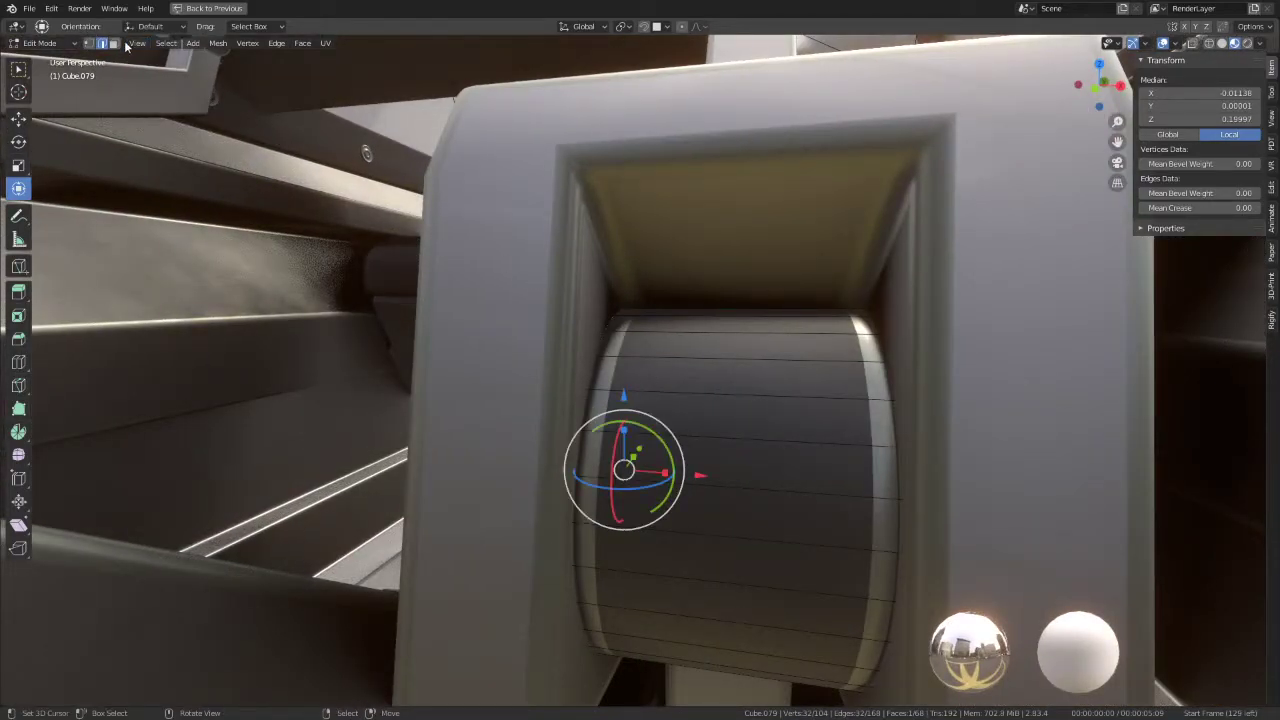
{"action": "left_click", "coordinate": [767, 395], "text": "alt"}
{"action": "scroll", "coordinate": [780, 405], "scroll_direction": "down", "scroll_amount": 5}
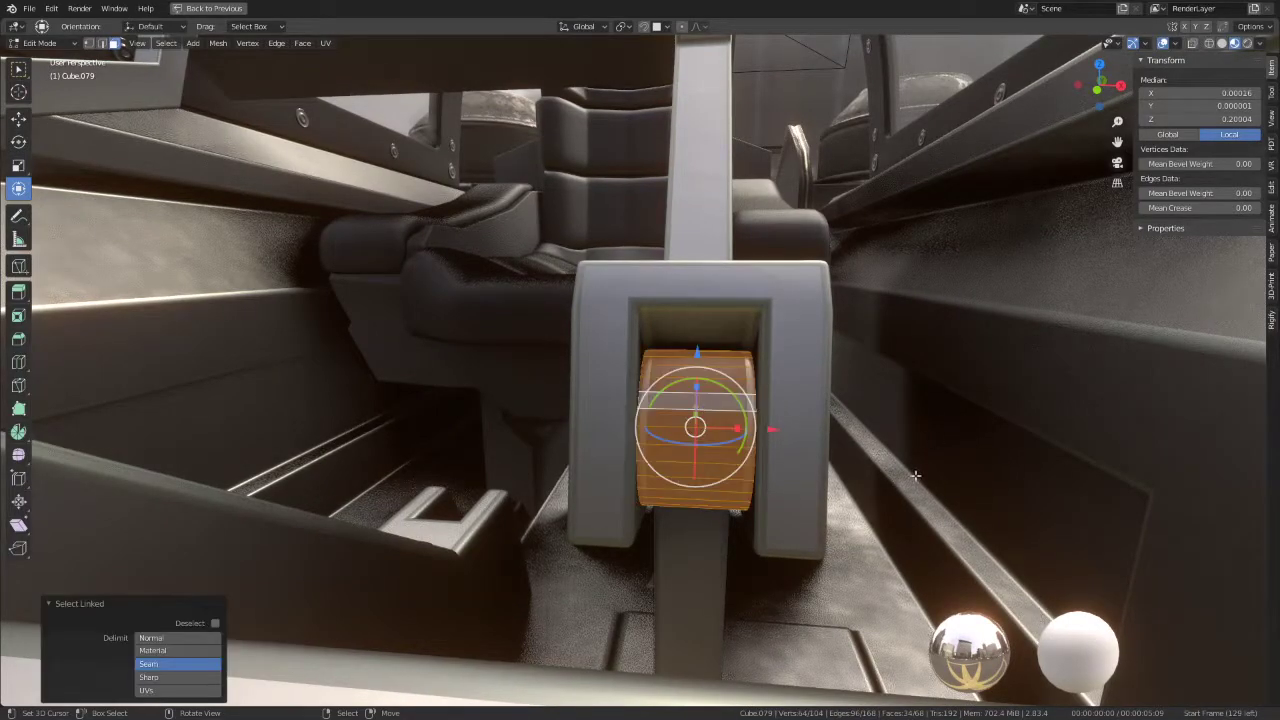
Step: Duplicate the cylinder faces, slide the copy along X, and shrink it along X into a narrow knob
{"action": "key", "text": "shift+d"}
{"action": "right_click", "coordinate": [890, 456]}
{"action": "key", "text": "g"}
{"action": "key", "text": "x"}
{"action": "left_click", "coordinate": [610, 429]}
{"action": "middle_click_drag", "start_coordinate": [629, 429], "coordinate": [780, 436]}
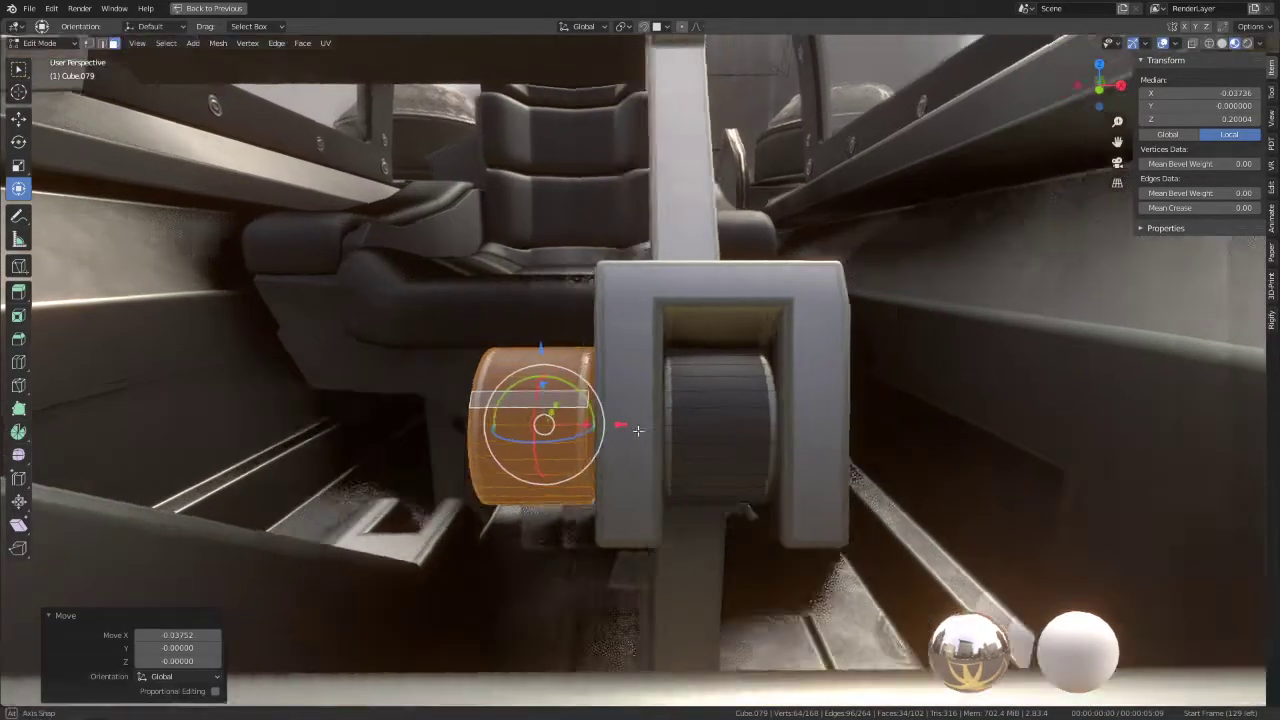
{"action": "key", "text": "s"}
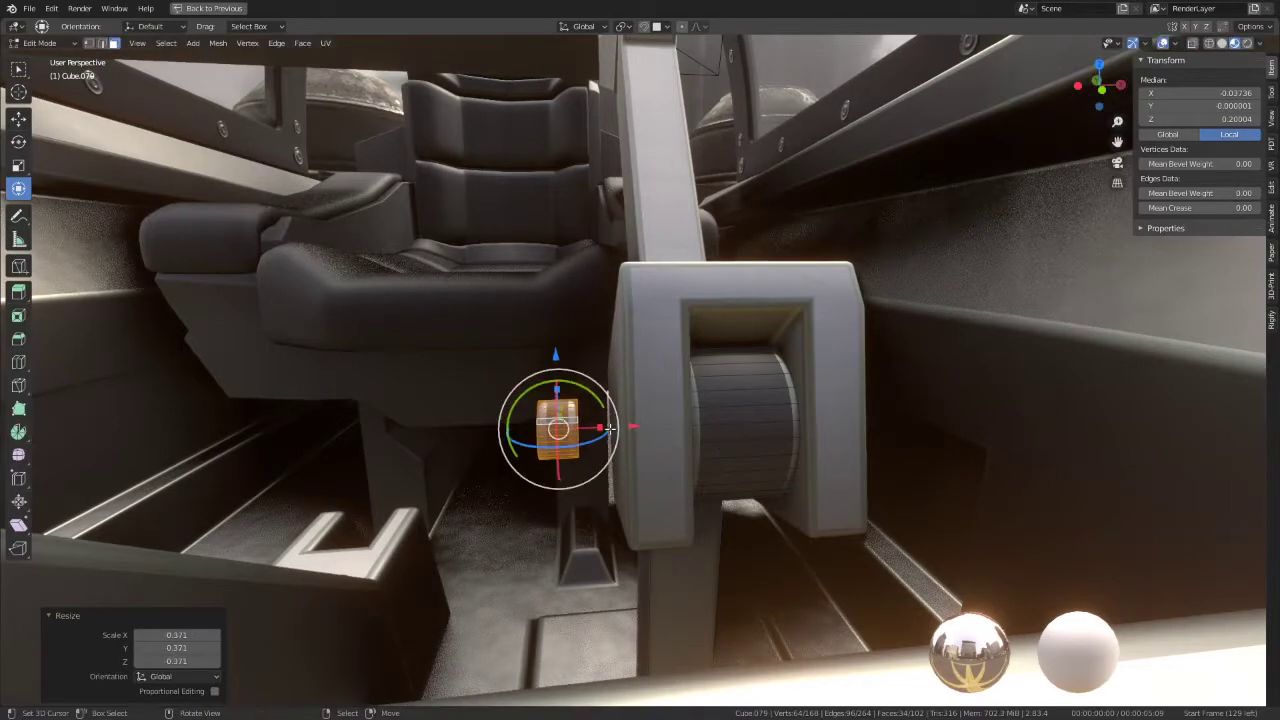
{"action": "key", "text": "x"}
{"action": "left_click", "coordinate": [775, 416]}
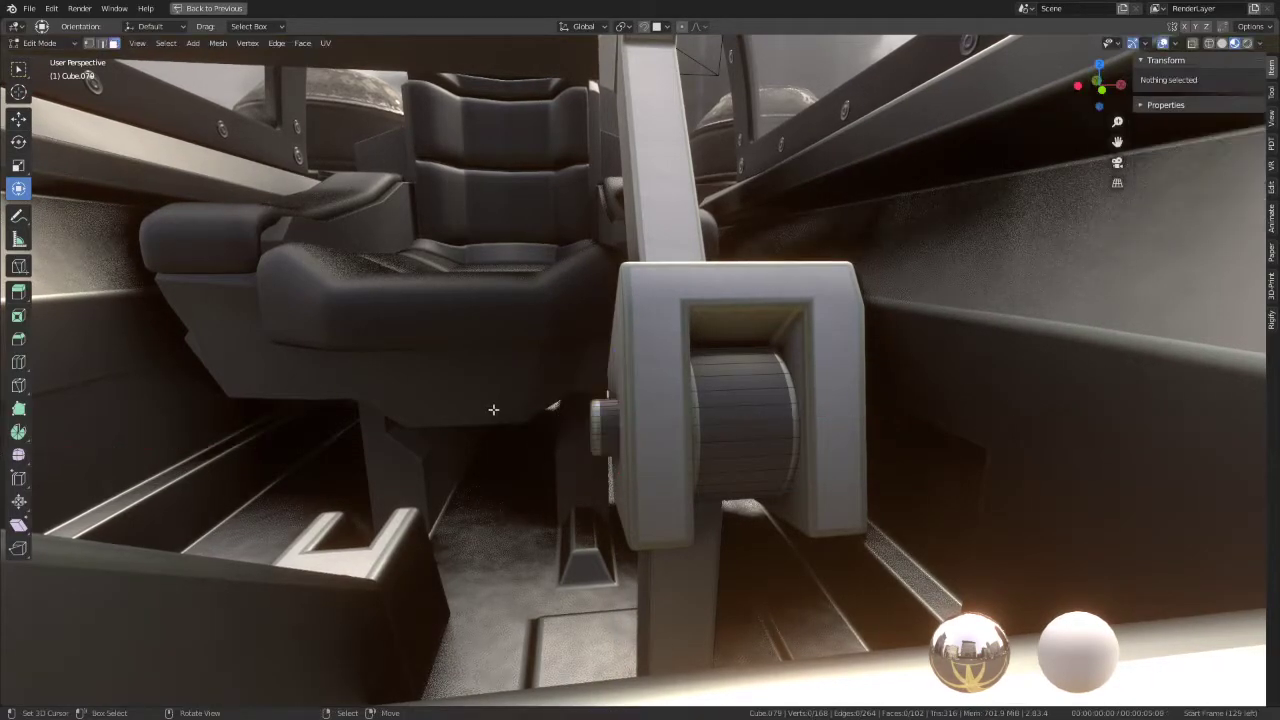
{"action": "key", "text": "Tab"}
Step: Select the knob on the Cube.079 joint mesh and try scaling it
{"action": "mouse_move", "coordinate": [519, 402]}
{"action": "middle_mouse_down"}
{"action": "mouse_move", "coordinate": [703, 382]}
{"action": "mouse_move", "coordinate": [742, 408]}
{"action": "middle_mouse_up"}
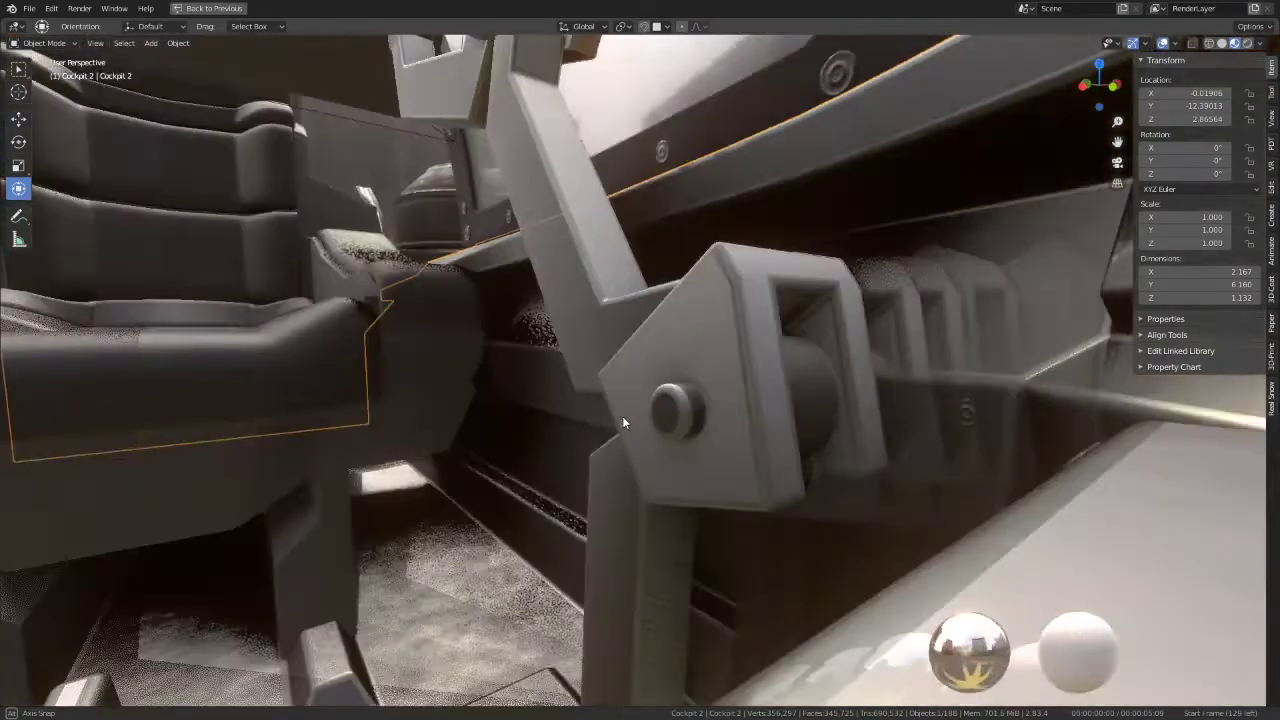
{"action": "key", "text": "Tab"}
{"action": "key", "text": "l"}
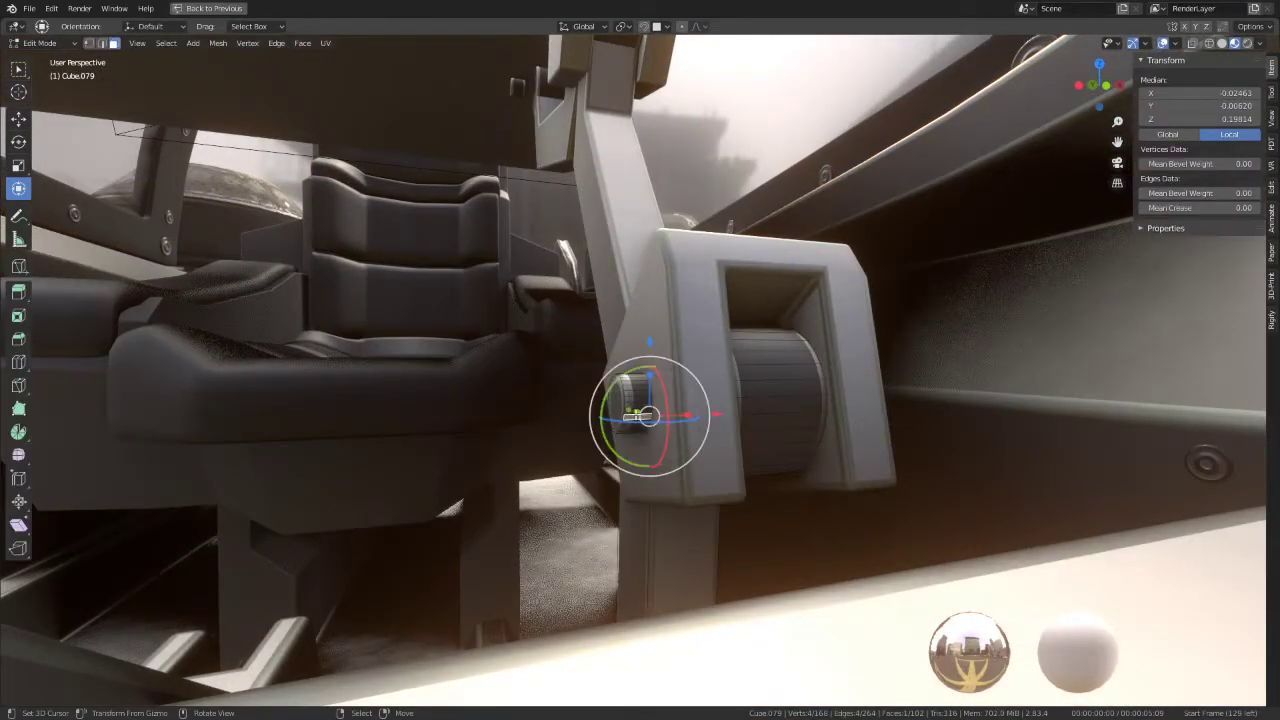
{"action": "key", "text": "s"}
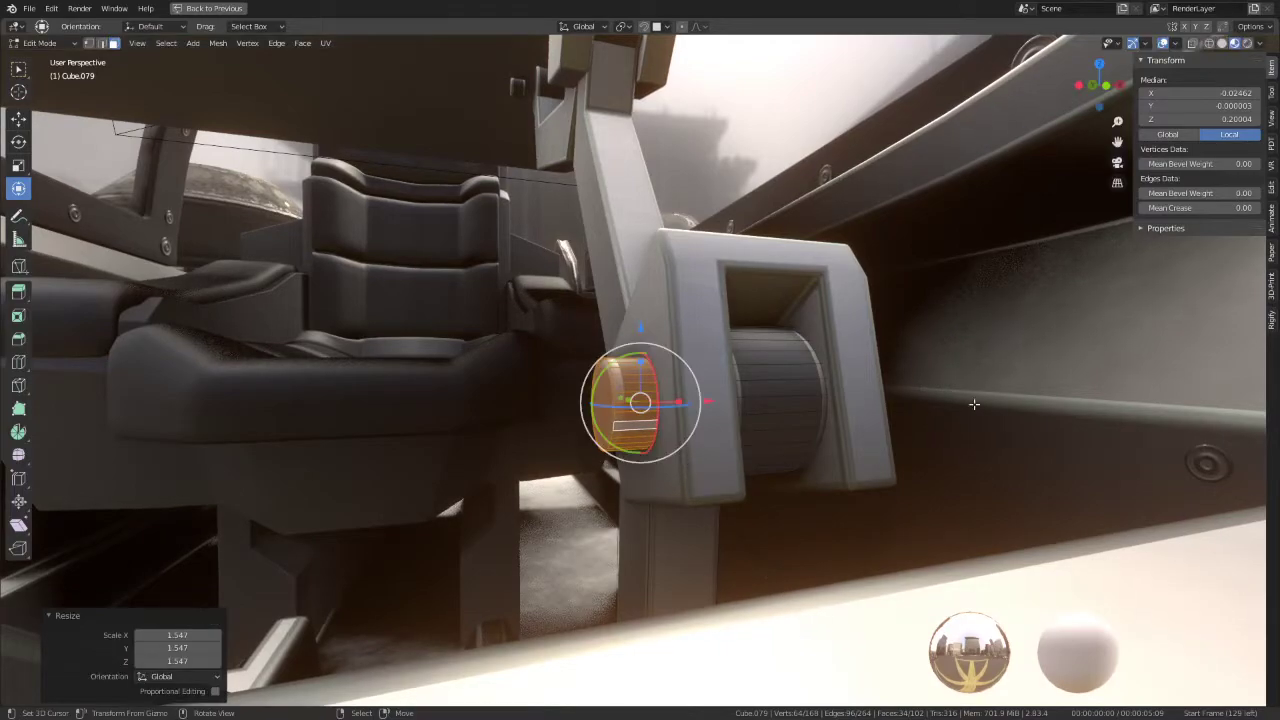
{"action": "key", "text": "Escape"}
{"action": "key", "text": "Tab"}
Step: Duplicate the knob along X onto the joint's opposite outer face
{"action": "mouse_move", "coordinate": [818, 363]}
{"action": "middle_mouse_down"}
{"action": "mouse_move", "coordinate": [758, 378]}
{"action": "mouse_move", "coordinate": [863, 436]}
{"action": "mouse_move", "coordinate": [757, 443]}
{"action": "middle_mouse_up"}
{"action": "key", "text": "Tab"}
{"action": "key", "text": "shift+d"}
{"action": "key", "text": "x"}
{"action": "left_click", "coordinate": [863, 436]}
{"action": "key", "text": "g"}
{"action": "key", "text": "x"}
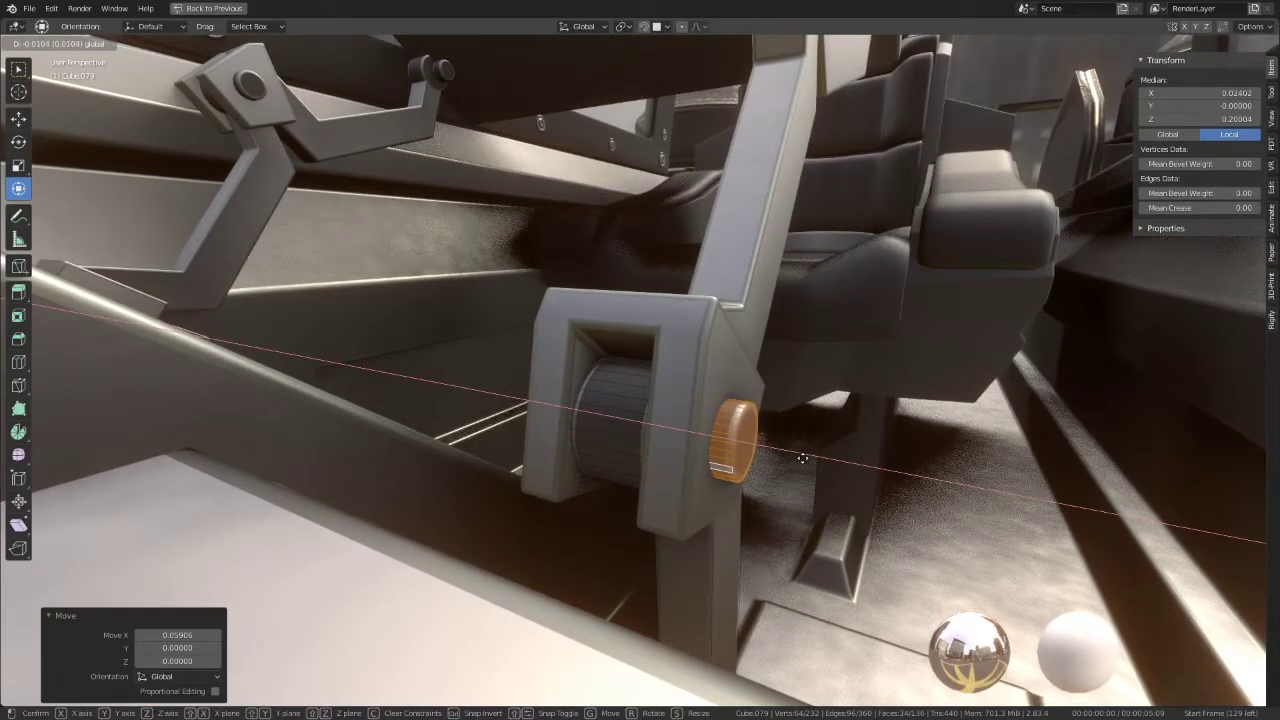
{"action": "left_click", "coordinate": [803, 458]}
{"action": "key", "text": "Tab"}
Step: Narrow the upper hinge cylinder Cube.082 by scaling its end faces along X
{"action": "mouse_move", "coordinate": [629, 372]}
{"action": "middle_mouse_down"}
{"action": "mouse_move", "coordinate": [693, 388]}
{"action": "mouse_move", "coordinate": [500, 376]}
{"action": "mouse_move", "coordinate": [724, 296]}
{"action": "mouse_move", "coordinate": [539, 598]}
{"action": "mouse_move", "coordinate": [732, 446]}
{"action": "mouse_move", "coordinate": [543, 433]}
{"action": "mouse_move", "coordinate": [657, 423]}
{"action": "mouse_move", "coordinate": [543, 349]}
{"action": "mouse_move", "coordinate": [562, 416]}
{"action": "middle_mouse_up"}
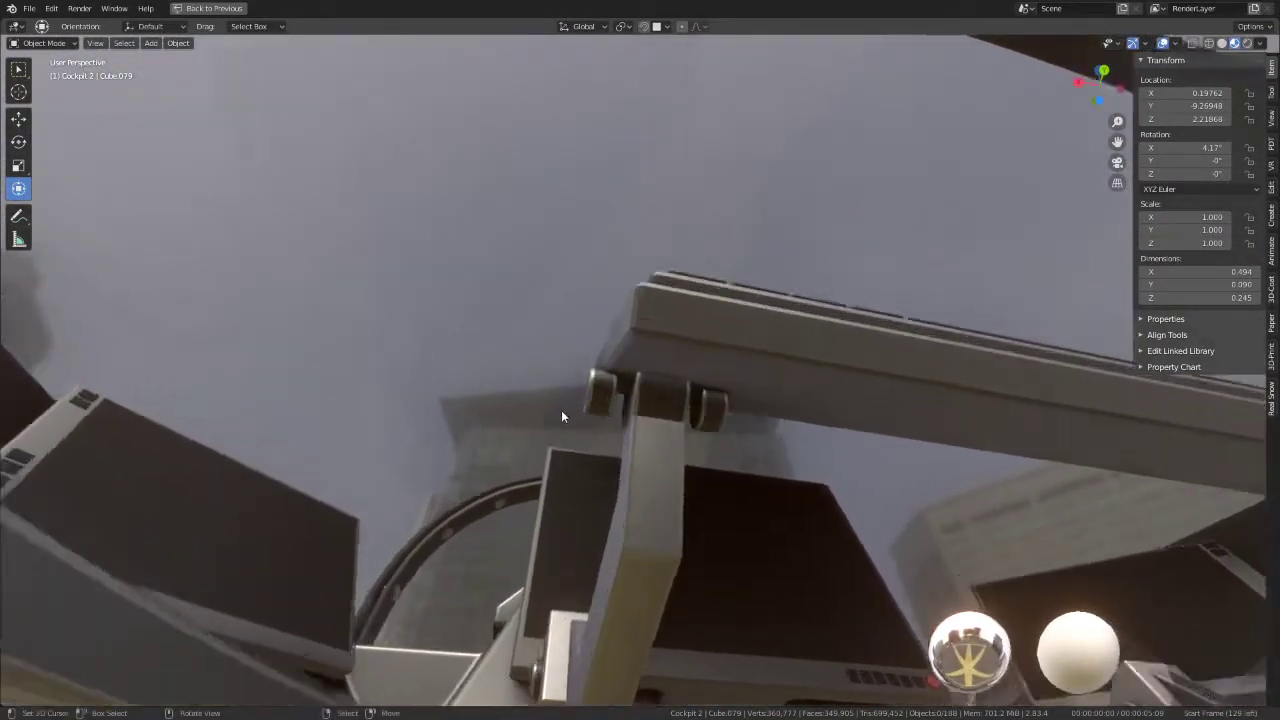
{"action": "scroll", "coordinate": [561, 416], "scroll_direction": "up", "scroll_amount": 3}
{"action": "left_click", "coordinate": [560, 416]}
{"action": "key", "text": "Tab"}
{"action": "key", "text": "KP_Decimal"}
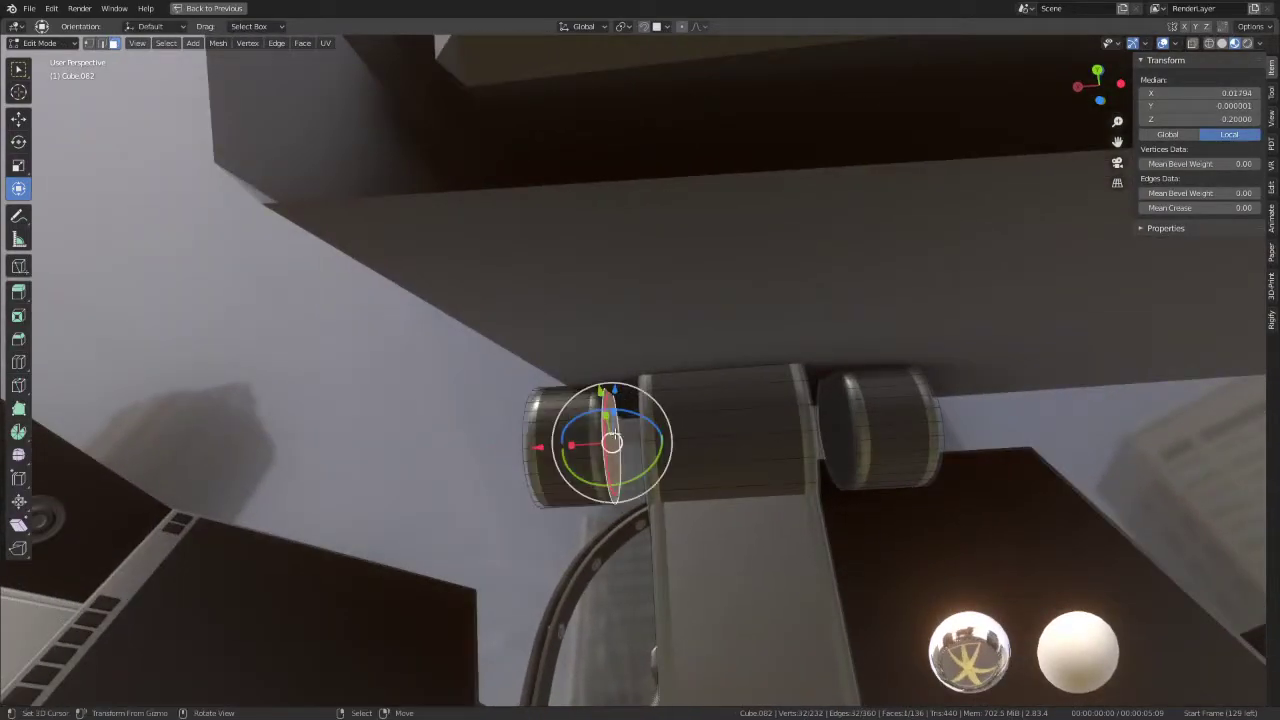
{"action": "left_click", "coordinate": [832, 430], "text": "shift"}
{"action": "key", "text": "s"}
{"action": "key", "text": "x"}
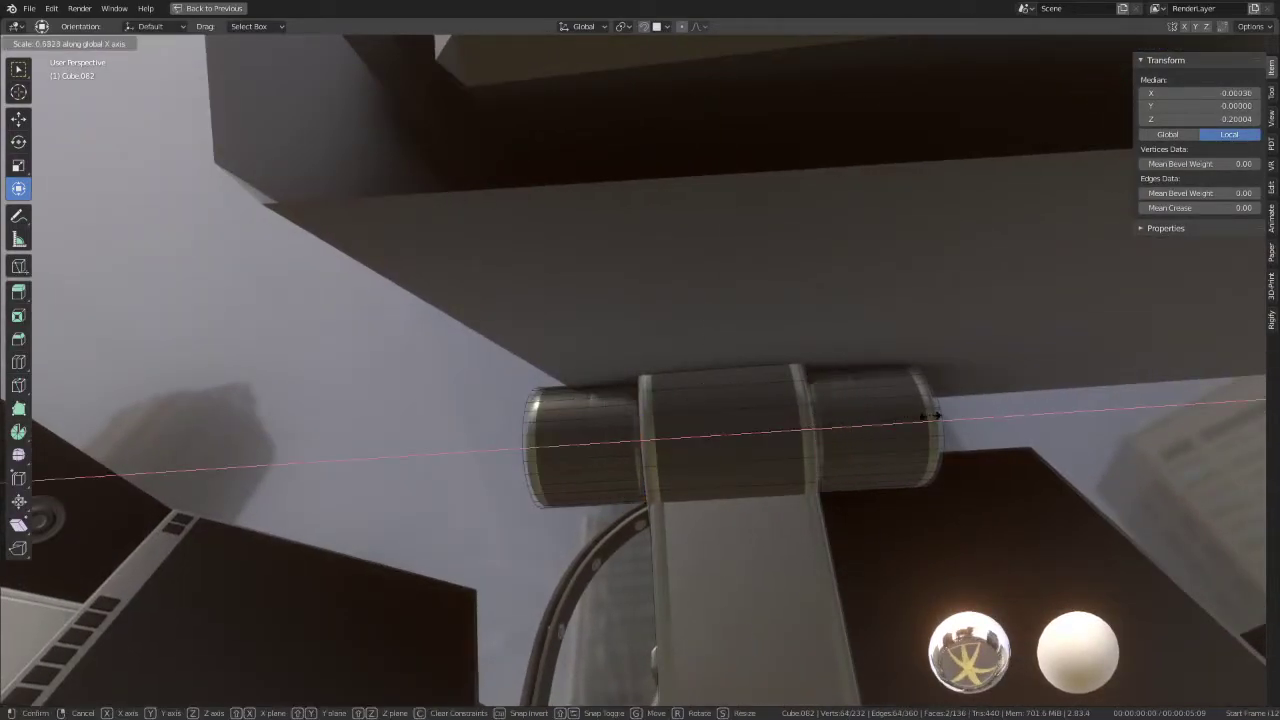
{"action": "key", "text": "Escape"}
{"action": "key", "text": "Tab"}
{"action": "mouse_move", "coordinate": [820, 409]}
{"action": "middle_mouse_down"}
{"action": "mouse_move", "coordinate": [720, 403]}
{"action": "mouse_move", "coordinate": [766, 449]}
{"action": "mouse_move", "coordinate": [853, 479]}
{"action": "mouse_move", "coordinate": [1010, 502]}
{"action": "mouse_move", "coordinate": [1014, 526]}
{"action": "mouse_move", "coordinate": [963, 556]}
{"action": "mouse_move", "coordinate": [851, 514]}
{"action": "mouse_move", "coordinate": [766, 416]}
{"action": "mouse_move", "coordinate": [787, 432]}
{"action": "middle_mouse_up"}
Step: Parent the panel Plane.003 to arm piece Cube.082 using Object (Keep Transform)
{"action": "left_click", "coordinate": [733, 424]}
{"action": "left_click", "coordinate": [594, 449], "text": "shift"}
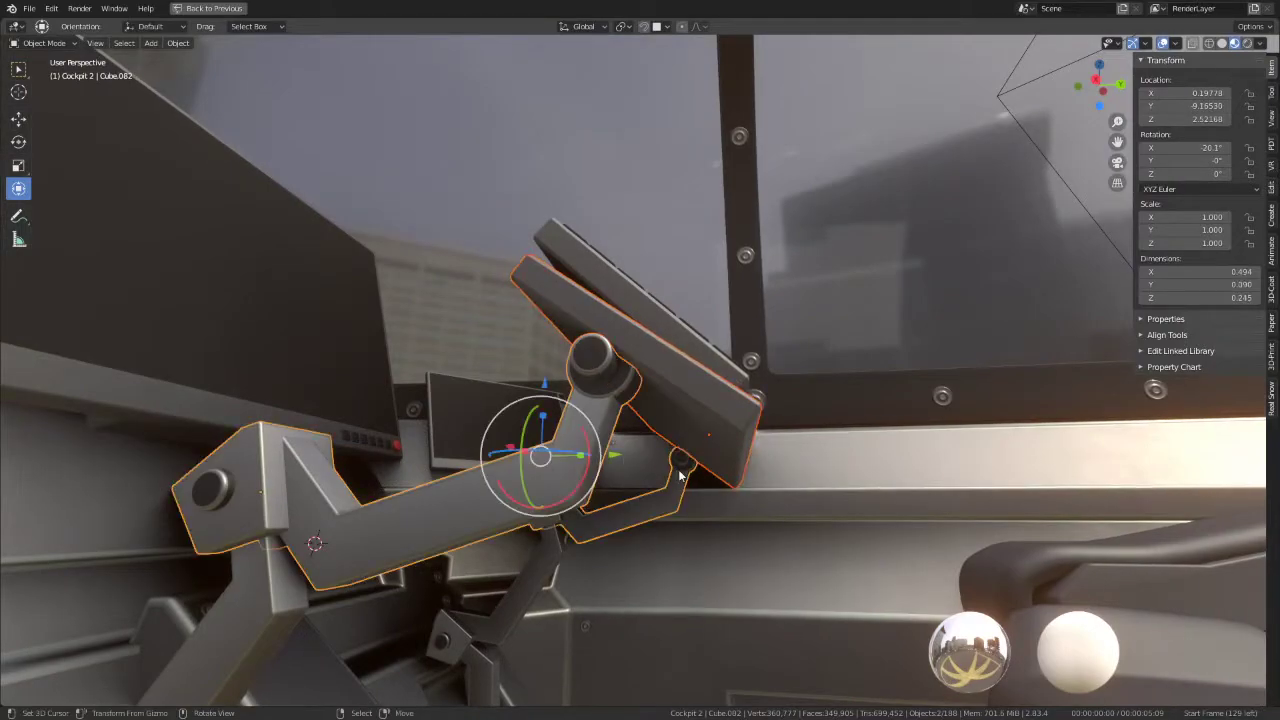
{"action": "key", "text": "ctrl+p"}
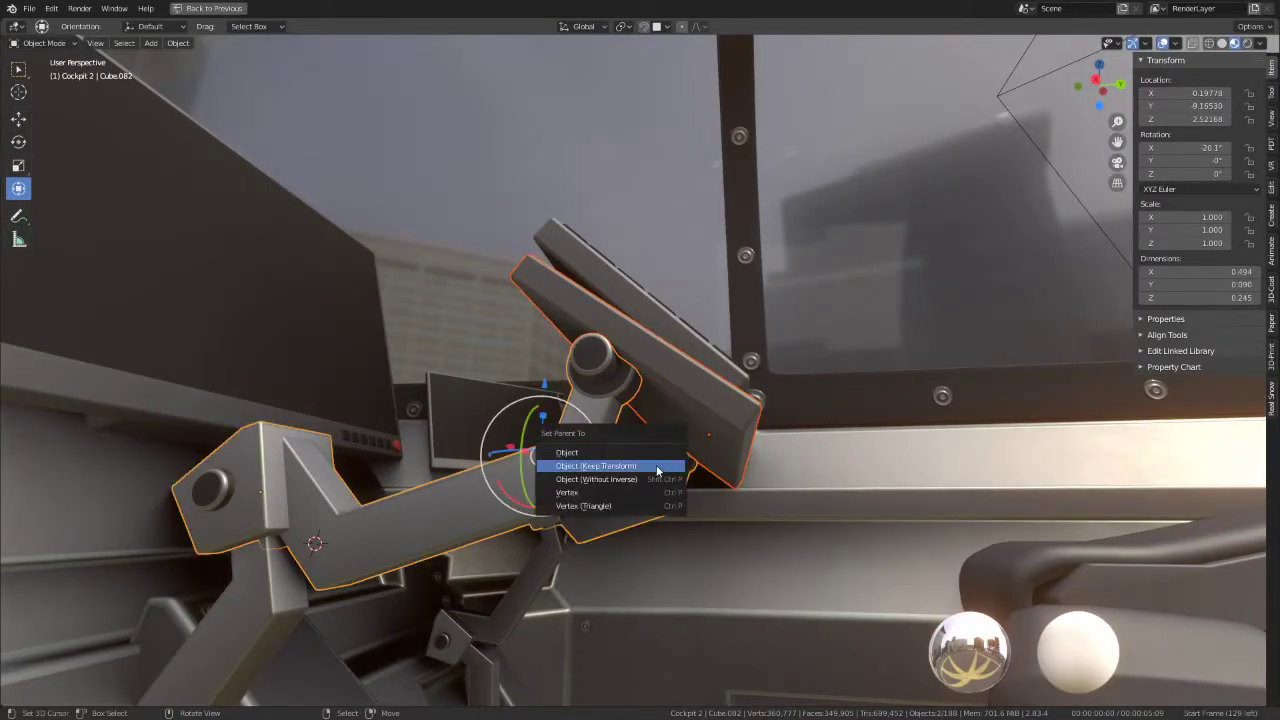
{"action": "left_click", "coordinate": [657, 470]}
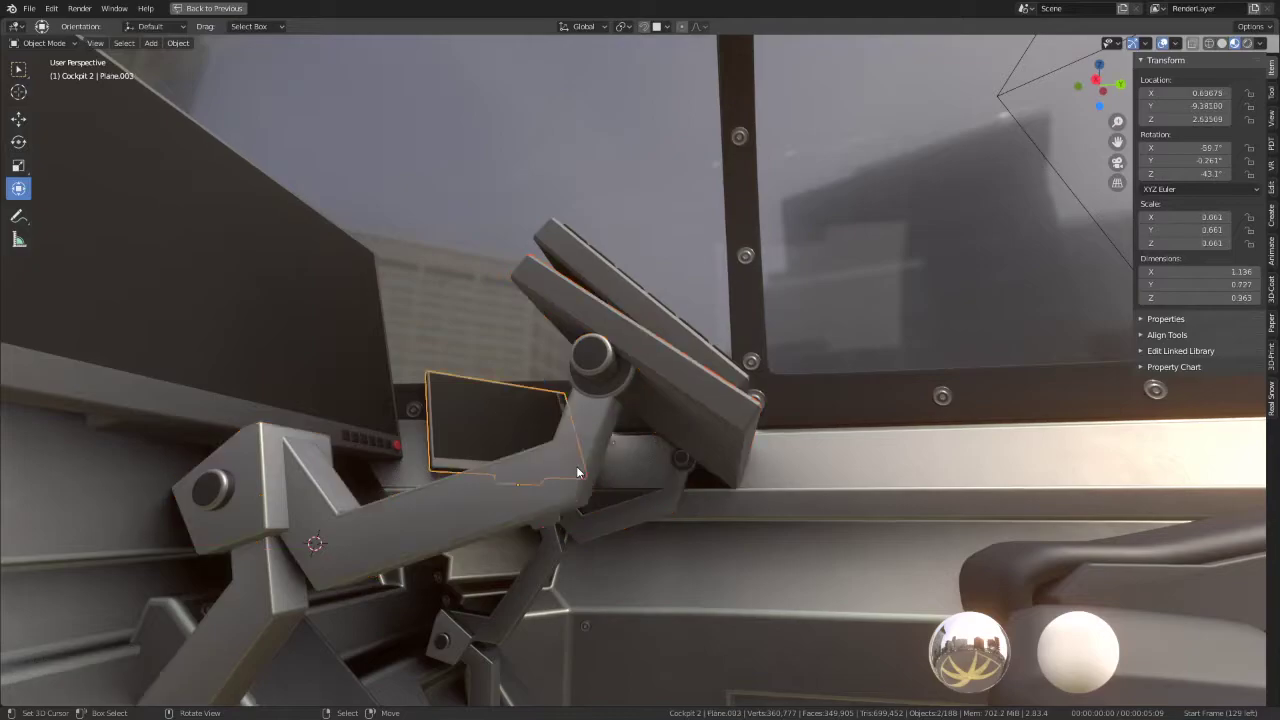
{"action": "middle_click_drag", "start_coordinate": [576, 466], "coordinate": [599, 472]}
Step: Test-rotate the arm about X to confirm the panel follows, then cancel and view the lower levers
{"action": "left_click", "coordinate": [564, 460]}
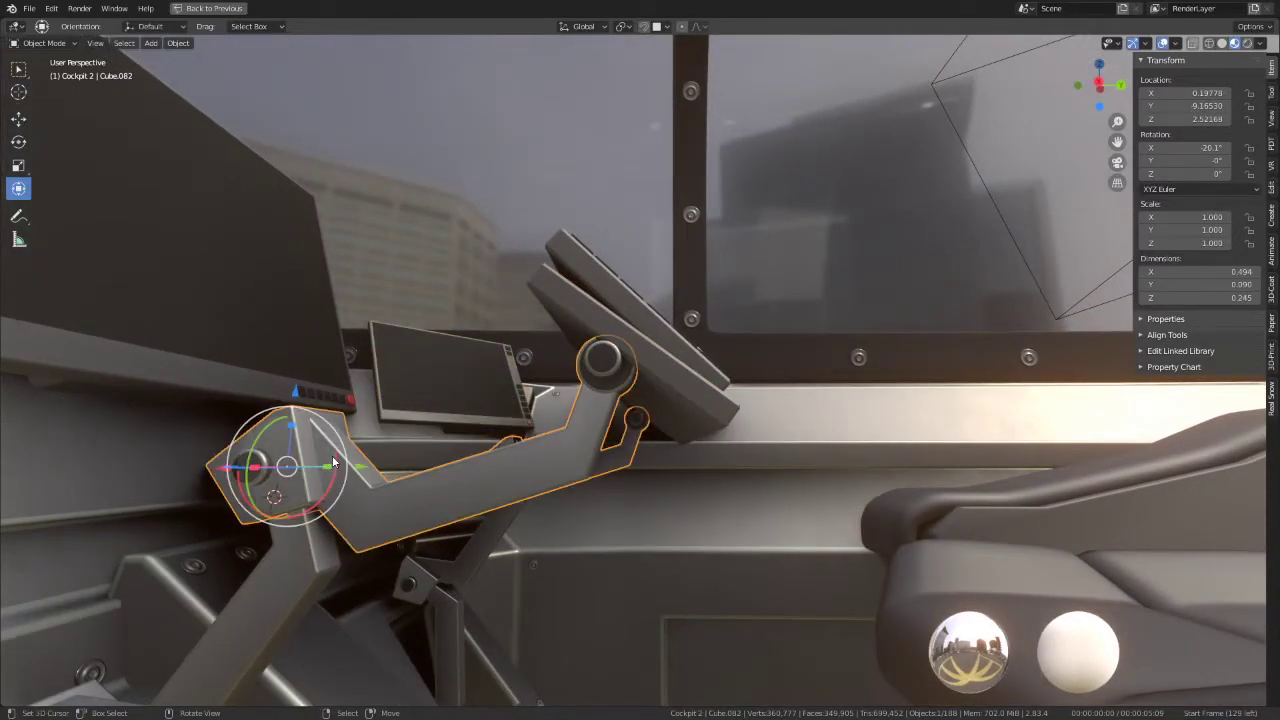
{"action": "key", "text": "r"}
{"action": "key", "text": "Escape"}
{"action": "key", "text": "r"}
{"action": "key", "text": "x"}
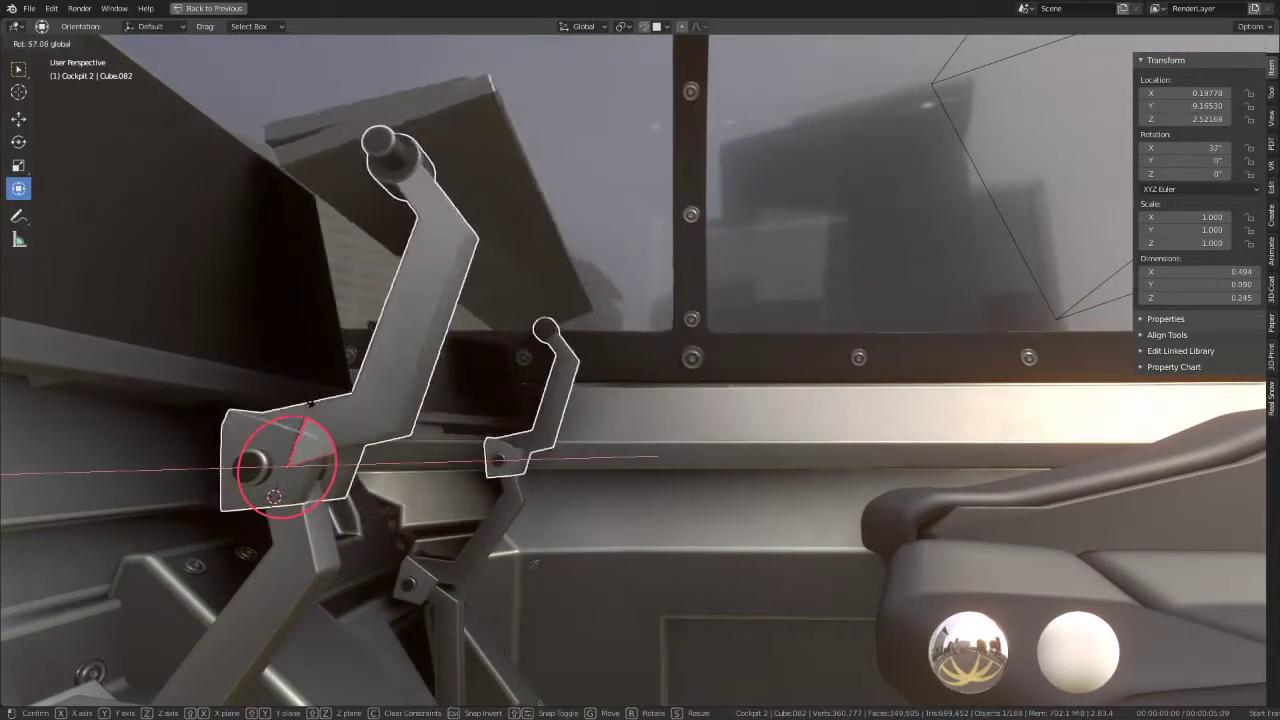
{"action": "key", "text": "Escape"}
{"action": "mouse_move", "coordinate": [200, 440]}
{"action": "middle_mouse_down"}
{"action": "mouse_move", "coordinate": [416, 464]}
{"action": "mouse_move", "coordinate": [517, 429]}
{"action": "mouse_move", "coordinate": [576, 300]}
{"action": "mouse_move", "coordinate": [748, 431]}
{"action": "mouse_move", "coordinate": [735, 350]}
{"action": "middle_mouse_up"}
{"action": "left_click", "coordinate": [720, 476]}
{"action": "middle_click_drag", "start_coordinate": [720, 476], "coordinate": [689, 347]}
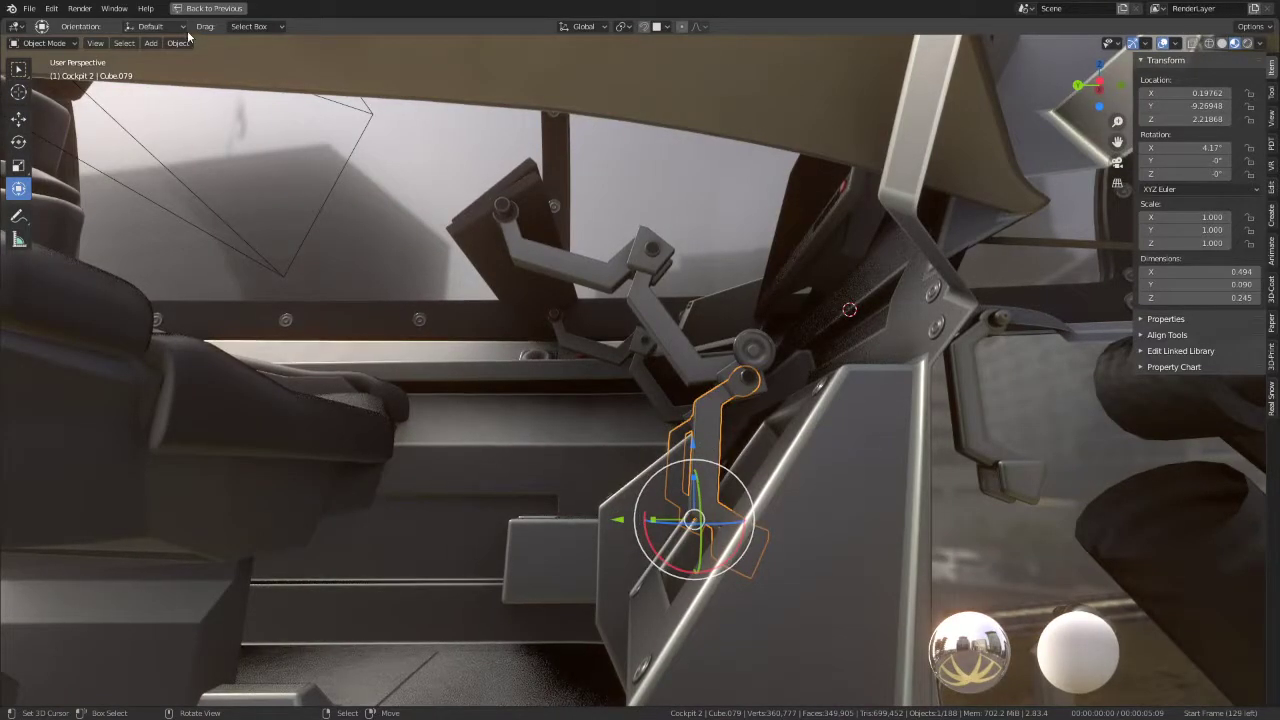
Step: Save the cockpit file and rotate lever Cube.079 about its hinge
{"action": "left_click", "coordinate": [29, 8]}
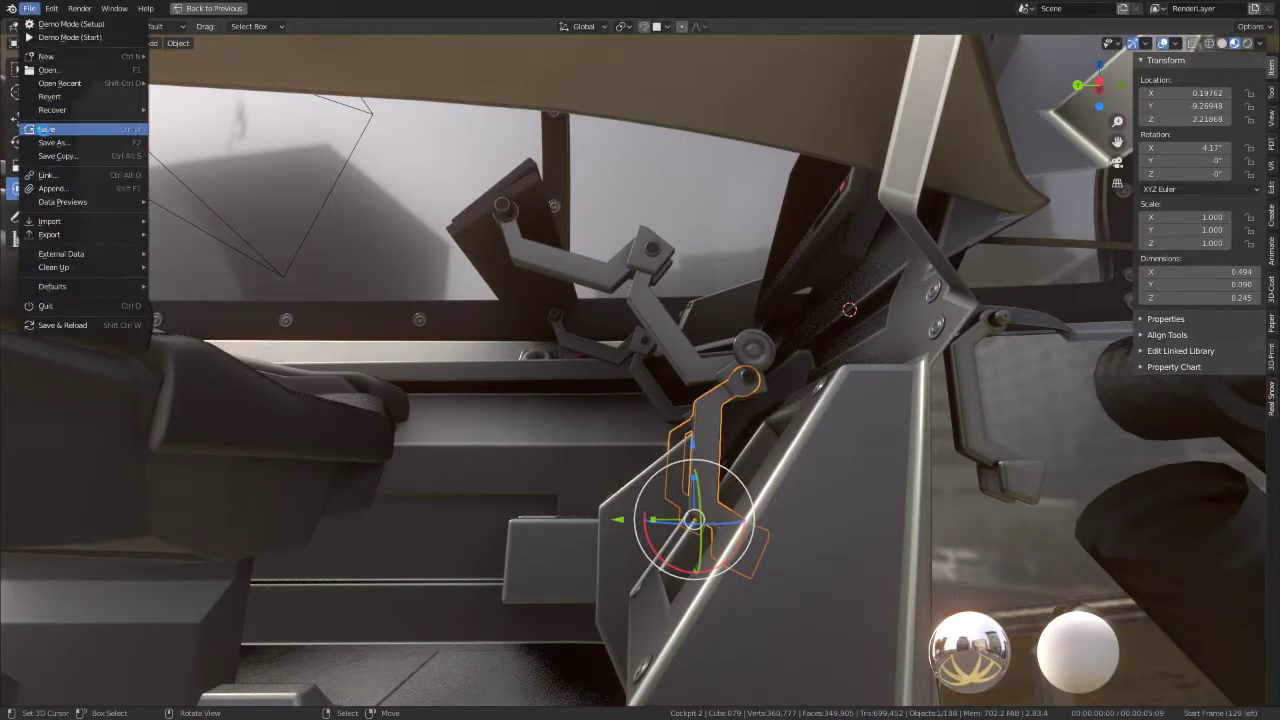
{"action": "left_click", "coordinate": [44, 130]}
{"action": "left_click_drag", "start_coordinate": [658, 545], "coordinate": [704, 630]}
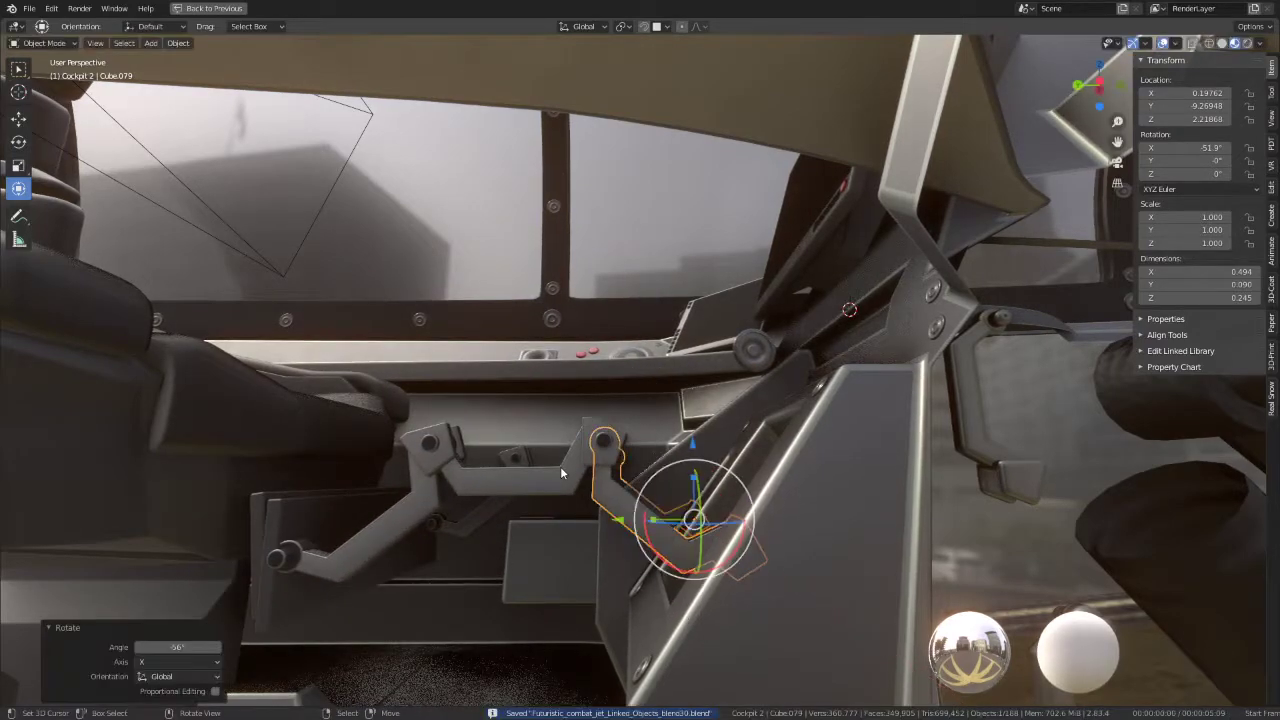
Step: Rotate lever Cube.081 about its hinge, then turn Cube.079 further down
{"action": "left_click", "coordinate": [560, 466]}
{"action": "mouse_move", "coordinate": [560, 466]}
{"action": "left_mouse_down"}
{"action": "mouse_move", "coordinate": [563, 518]}
{"action": "mouse_move", "coordinate": [505, 470]}
{"action": "mouse_move", "coordinate": [500, 403]}
{"action": "left_mouse_up"}
{"action": "left_click", "coordinate": [641, 504]}
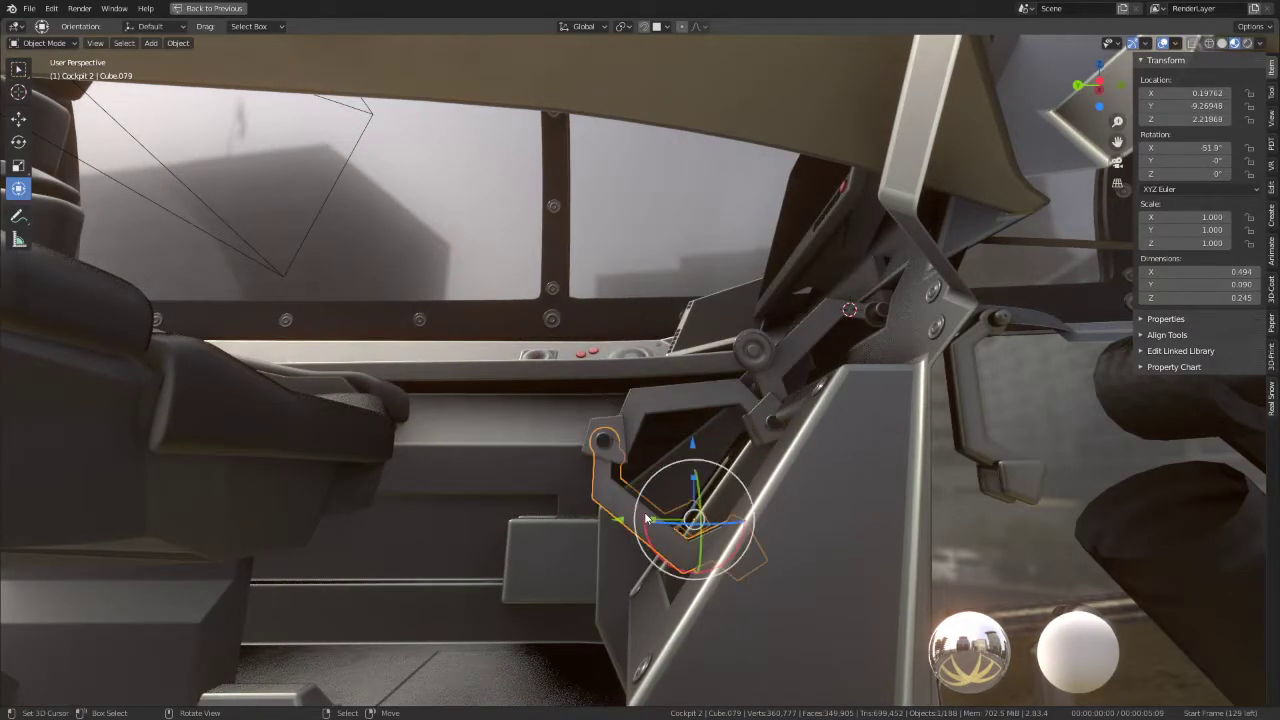
{"action": "mouse_move", "coordinate": [700, 560]}
{"action": "left_mouse_down"}
{"action": "mouse_move", "coordinate": [800, 563]}
{"action": "mouse_move", "coordinate": [700, 470]}
{"action": "left_mouse_up"}
Step: Reselect Cube.081 and undo/redo to compare its earlier and new lever pose
{"action": "left_click", "coordinate": [683, 402]}
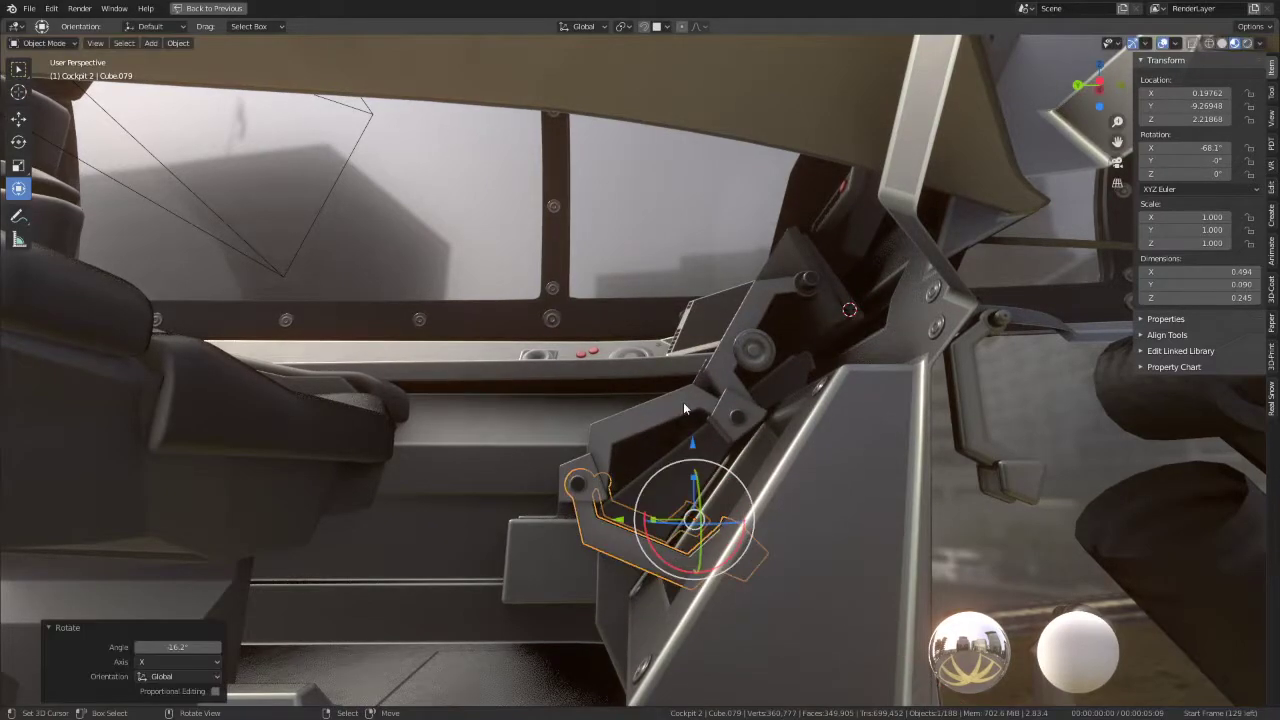
{"action": "key", "text": "ctrl+z"}
{"action": "key", "text": "ctrl+shift+z"}
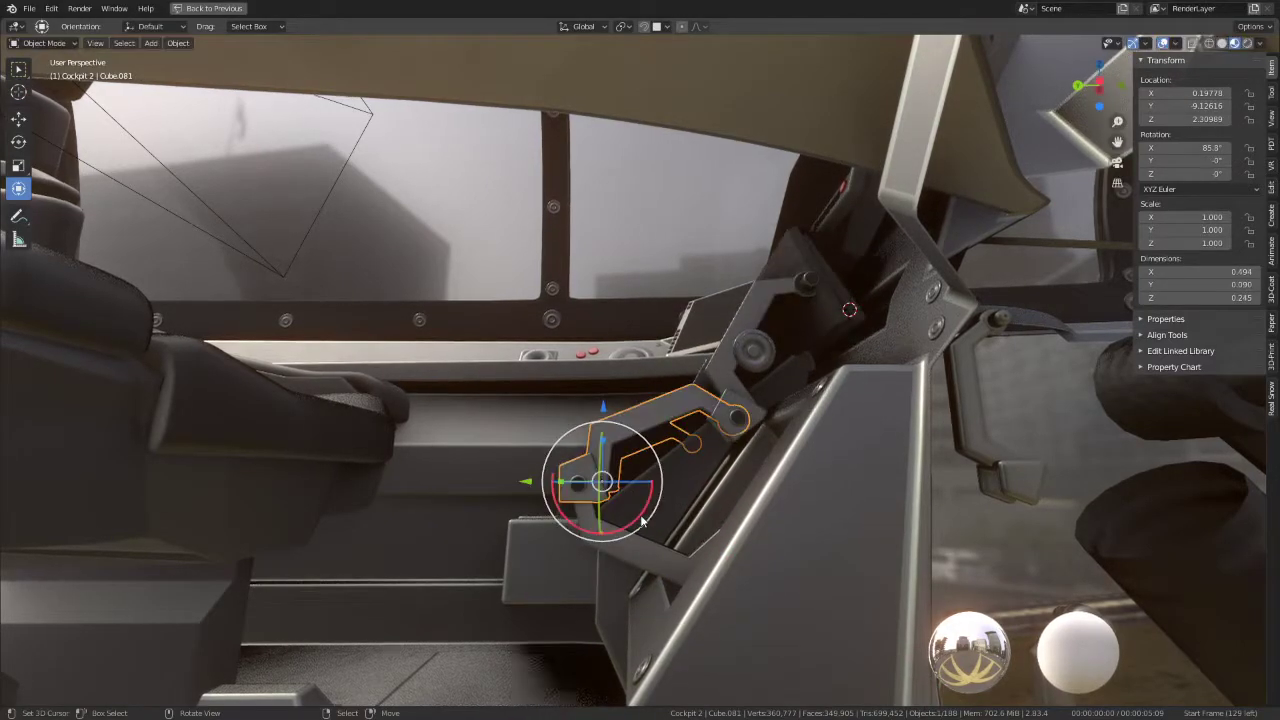
{"action": "key", "text": "ctrl+z"}
{"action": "key", "text": "ctrl+shift+z"}
{"action": "key", "text": "ctrl+z"}
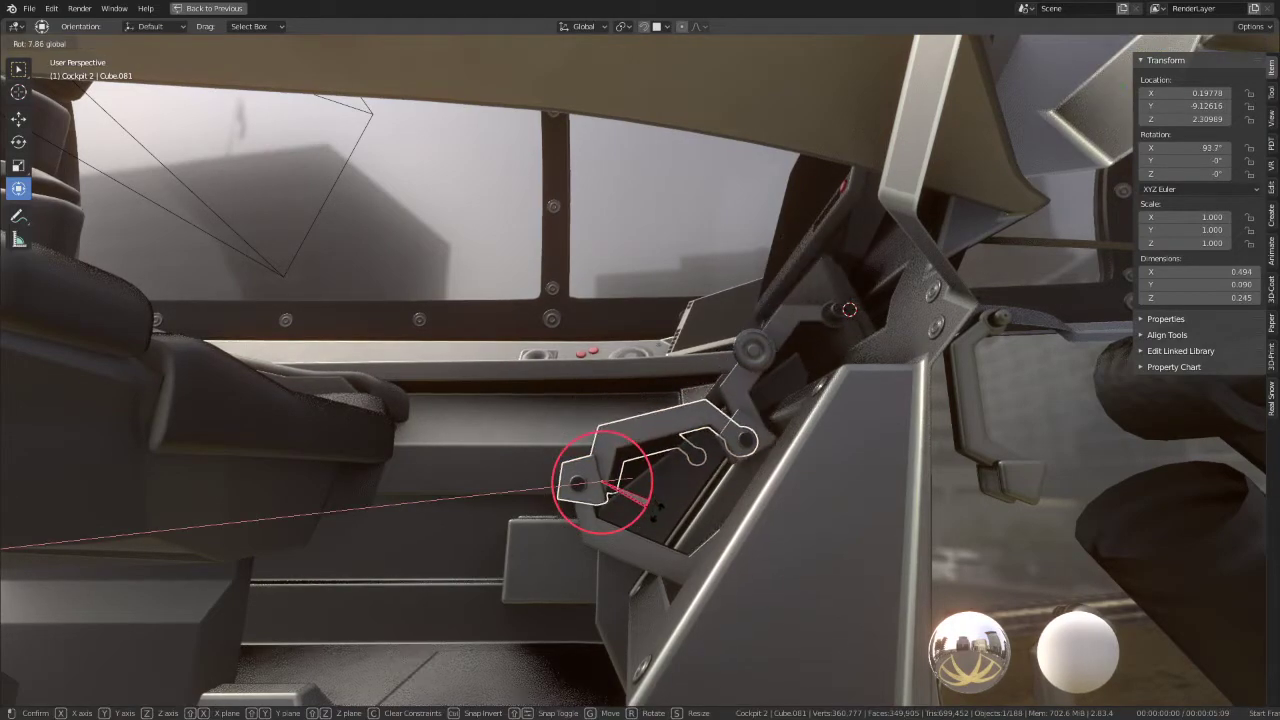
{"action": "key", "text": "ctrl+shift+z"}
Step: Rotate upper arm Cube.082 -16.6° about X, to -36.7° X rotation
{"action": "left_click", "coordinate": [715, 388]}
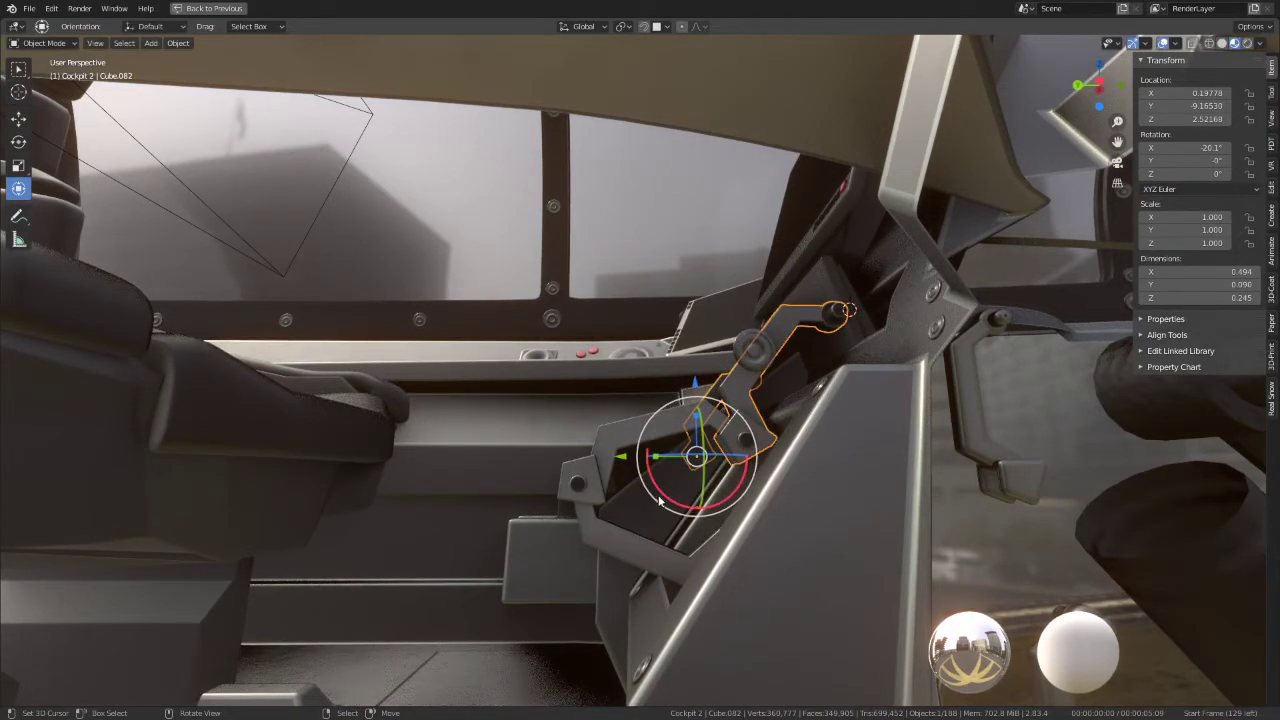
{"action": "left_click_drag", "start_coordinate": [660, 502], "coordinate": [690, 515]}
{"action": "mouse_move", "coordinate": [690, 515]}
{"action": "middle_mouse_down"}
{"action": "mouse_move", "coordinate": [828, 370]}
{"action": "mouse_move", "coordinate": [890, 350]}
{"action": "mouse_move", "coordinate": [774, 318]}
{"action": "mouse_move", "coordinate": [492, 286]}
{"action": "mouse_move", "coordinate": [562, 392]}
{"action": "mouse_move", "coordinate": [495, 370]}
{"action": "mouse_move", "coordinate": [476, 385]}
{"action": "mouse_move", "coordinate": [511, 359]}
{"action": "mouse_move", "coordinate": [585, 355]}
{"action": "mouse_move", "coordinate": [586, 286]}
{"action": "mouse_move", "coordinate": [574, 311]}
{"action": "middle_mouse_up"}
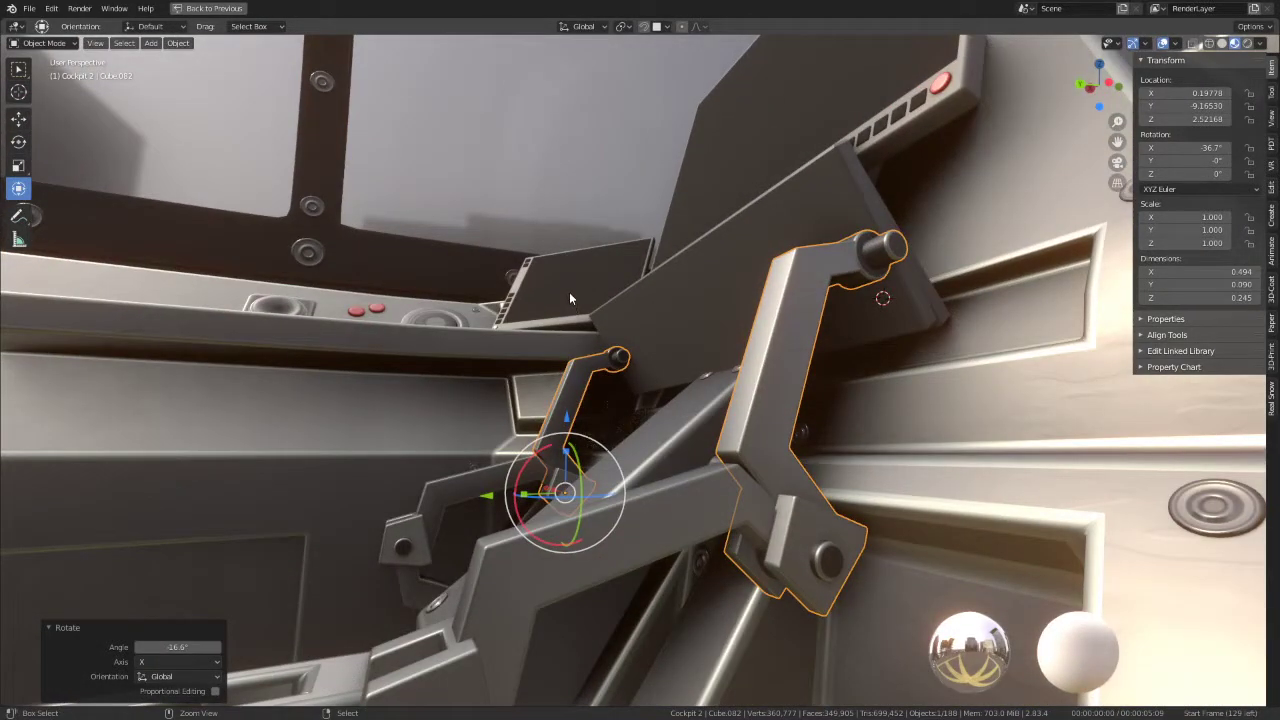
{"action": "key", "text": "ctrl+z"}
{"action": "key", "text": "ctrl+z"}
{"action": "key", "text": "ctrl+z"}
{"action": "key", "text": "ctrl+z"}
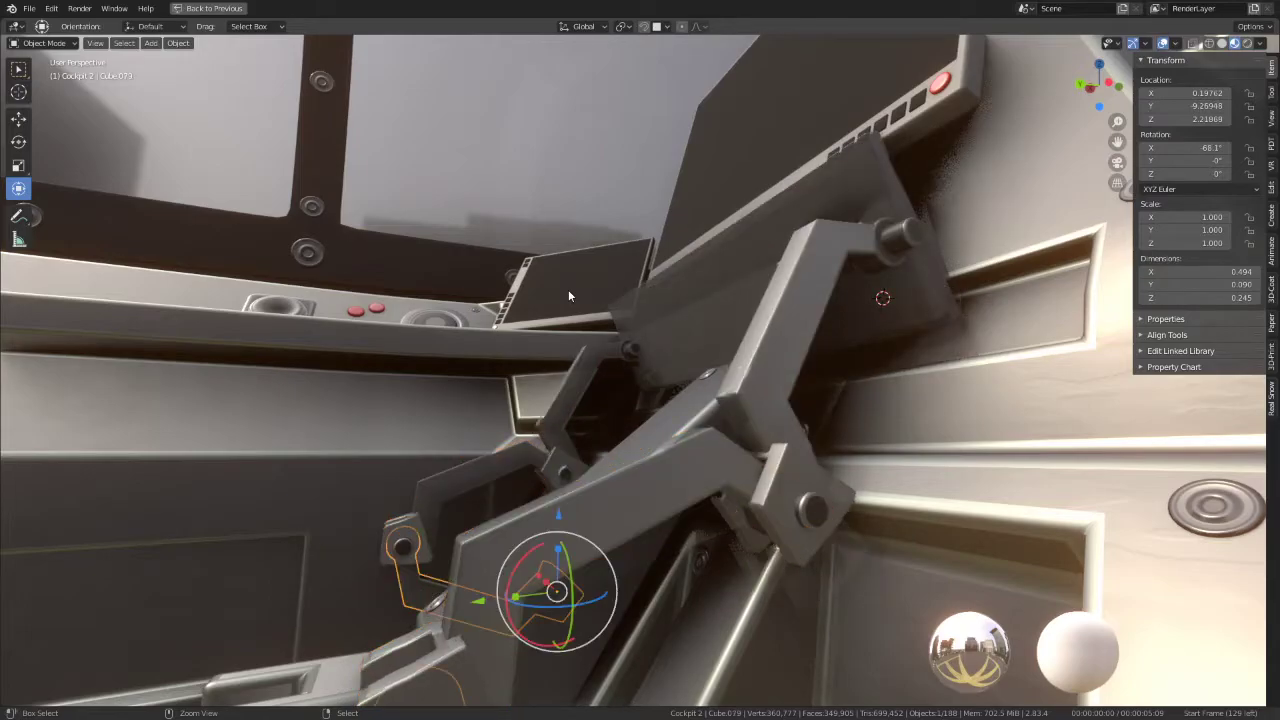
{"action": "key", "text": "ctrl+z"}
{"action": "scroll", "coordinate": [568, 289], "scroll_direction": "down", "scroll_amount": 2}
{"action": "mouse_move", "coordinate": [568, 289]}
{"action": "middle_mouse_down"}
{"action": "mouse_move", "coordinate": [560, 250]}
{"action": "mouse_move", "coordinate": [690, 327]}
{"action": "mouse_move", "coordinate": [663, 297]}
{"action": "mouse_move", "coordinate": [628, 282]}
{"action": "mouse_move", "coordinate": [685, 325]}
{"action": "middle_mouse_up"}
{"action": "key", "text": "ctrl+z"}
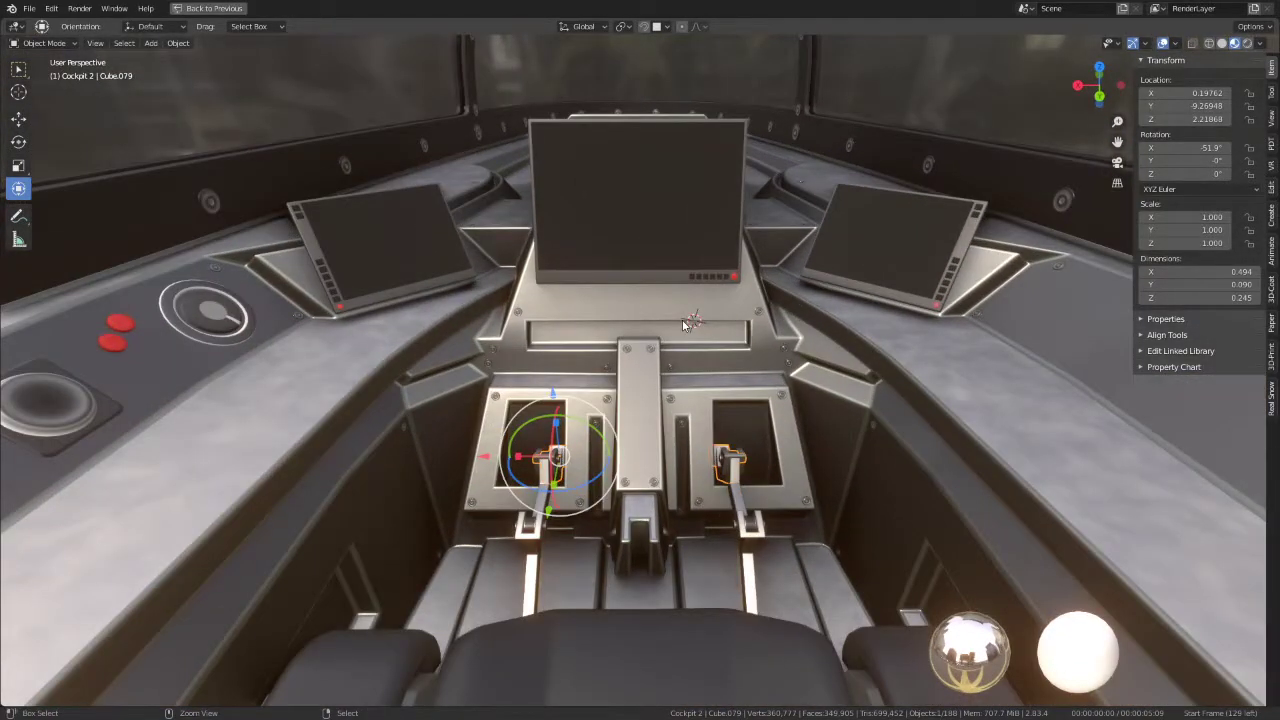
{"action": "key", "text": "ctrl+z"}
{"action": "scroll", "coordinate": [557, 376], "scroll_direction": "up", "scroll_amount": 2}
{"action": "mouse_move", "coordinate": [557, 376]}
{"action": "middle_mouse_down"}
{"action": "mouse_move", "coordinate": [663, 324]}
{"action": "mouse_move", "coordinate": [680, 295]}
{"action": "mouse_move", "coordinate": [613, 357]}
{"action": "middle_mouse_up"}
{"action": "left_click", "coordinate": [663, 320]}
{"action": "left_click", "coordinate": [613, 357]}
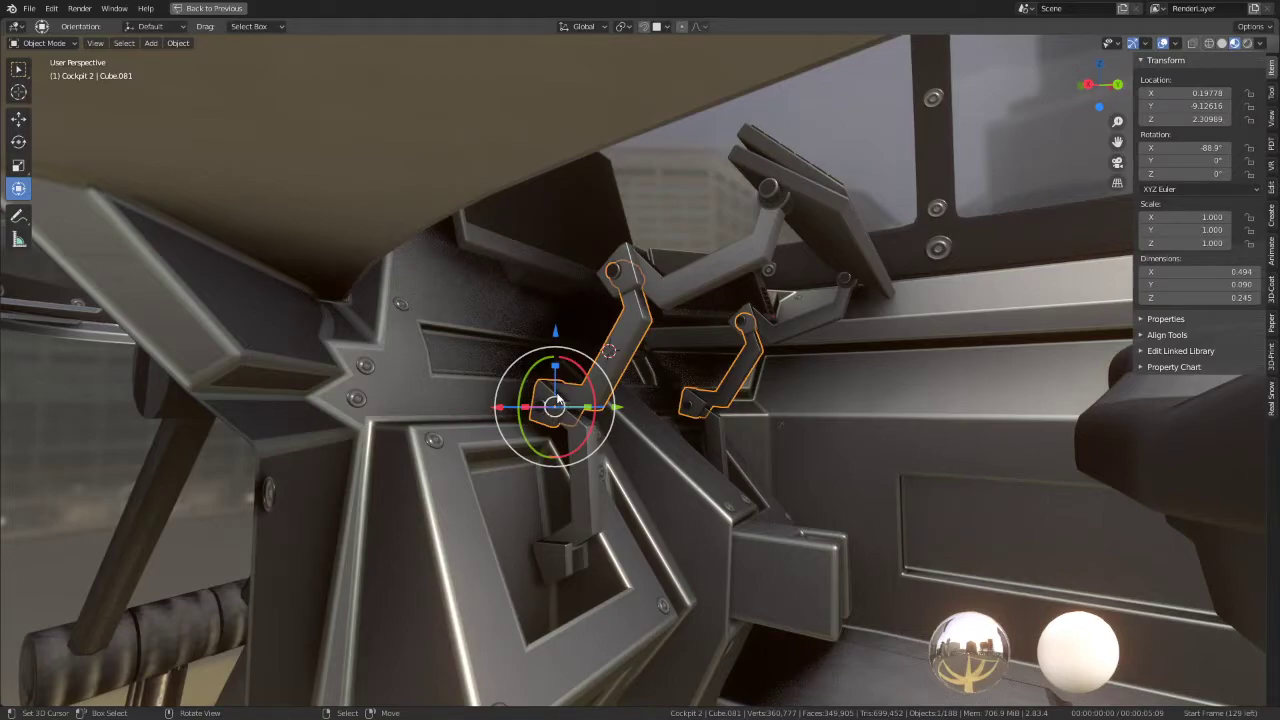
{"action": "middle_click_drag", "start_coordinate": [593, 435], "coordinate": [653, 356]}
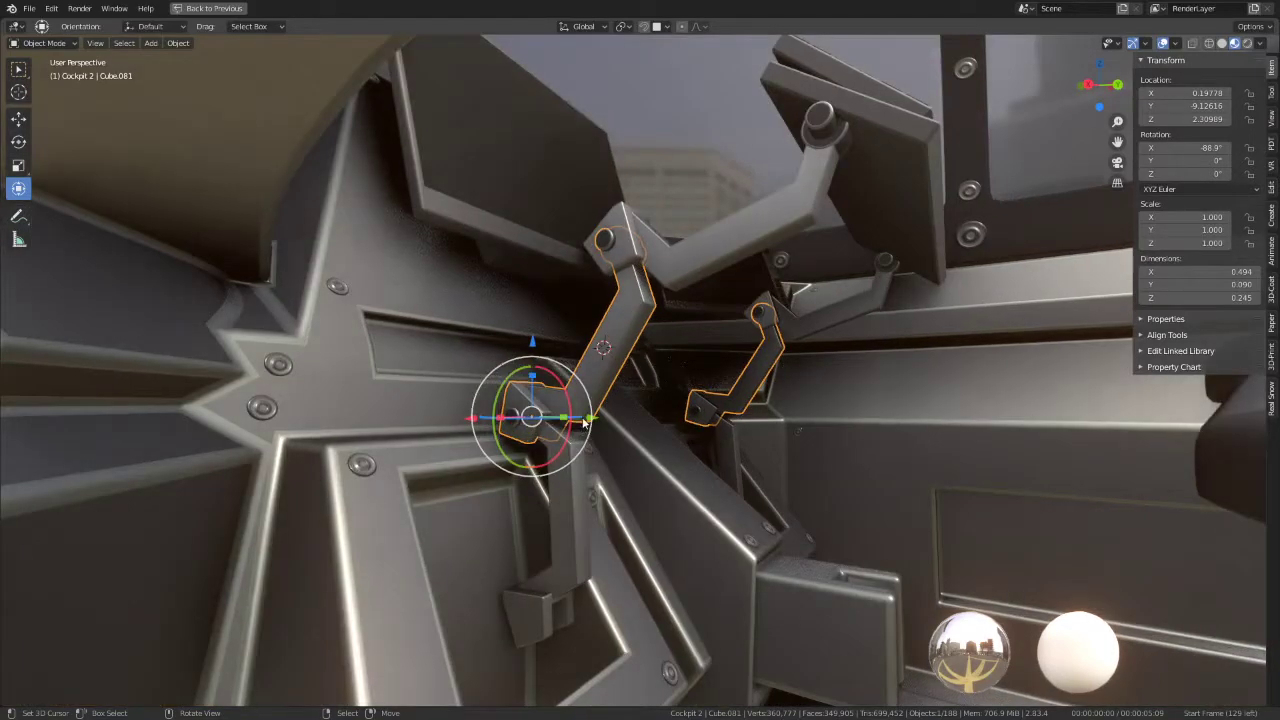
{"action": "key", "text": "r"}
{"action": "key", "text": "z"}
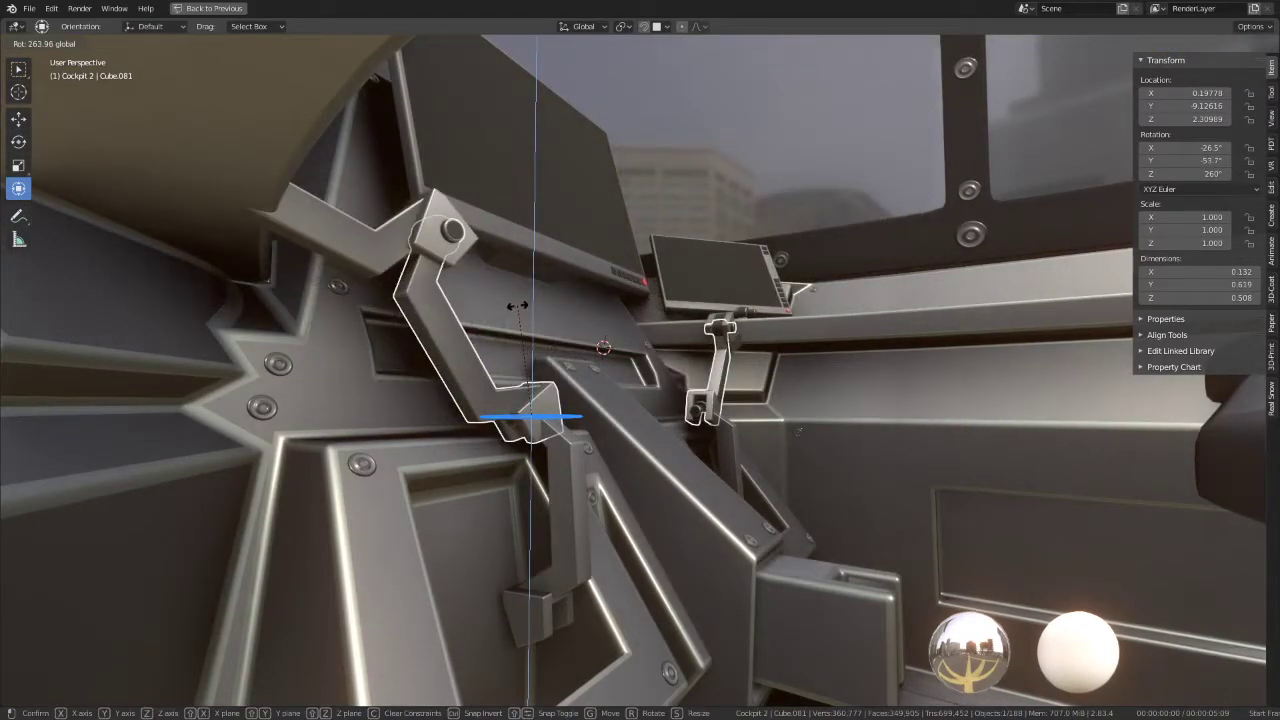
{"action": "key", "text": "Escape"}
{"action": "middle_click_drag", "start_coordinate": [560, 305], "coordinate": [609, 341]}
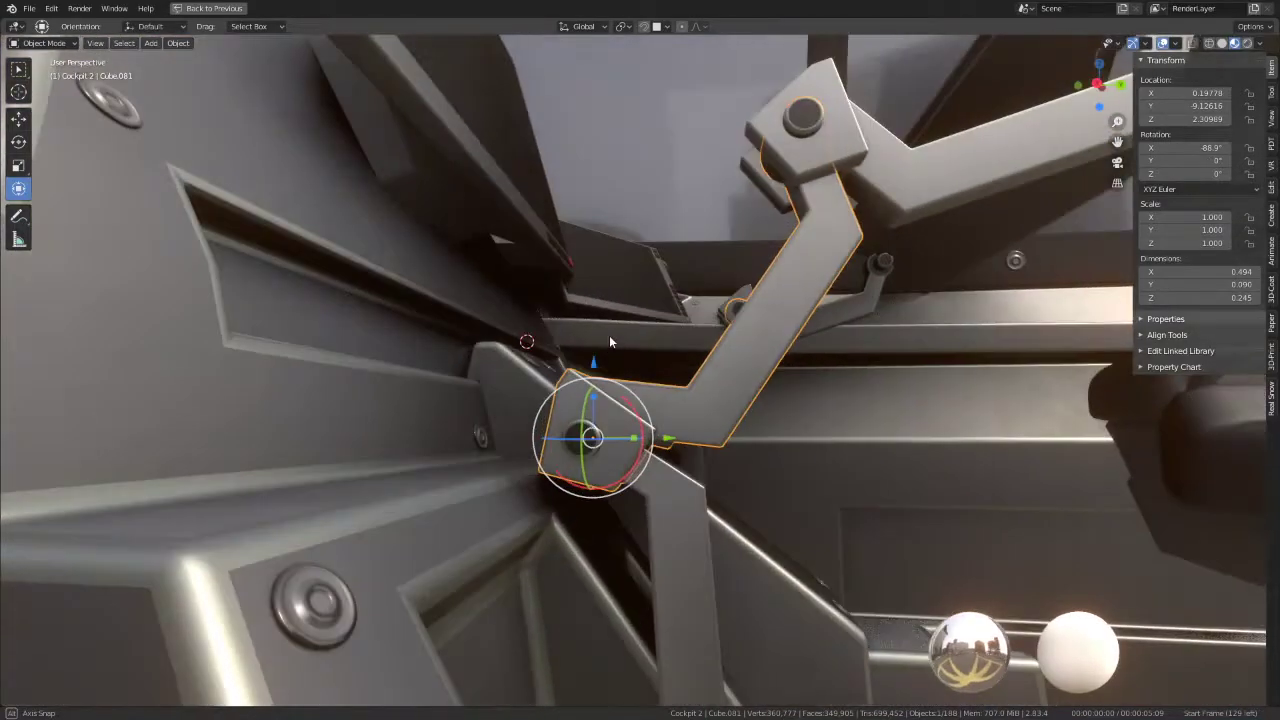
{"action": "scroll", "coordinate": [878, 232], "scroll_direction": "down", "scroll_amount": 4}
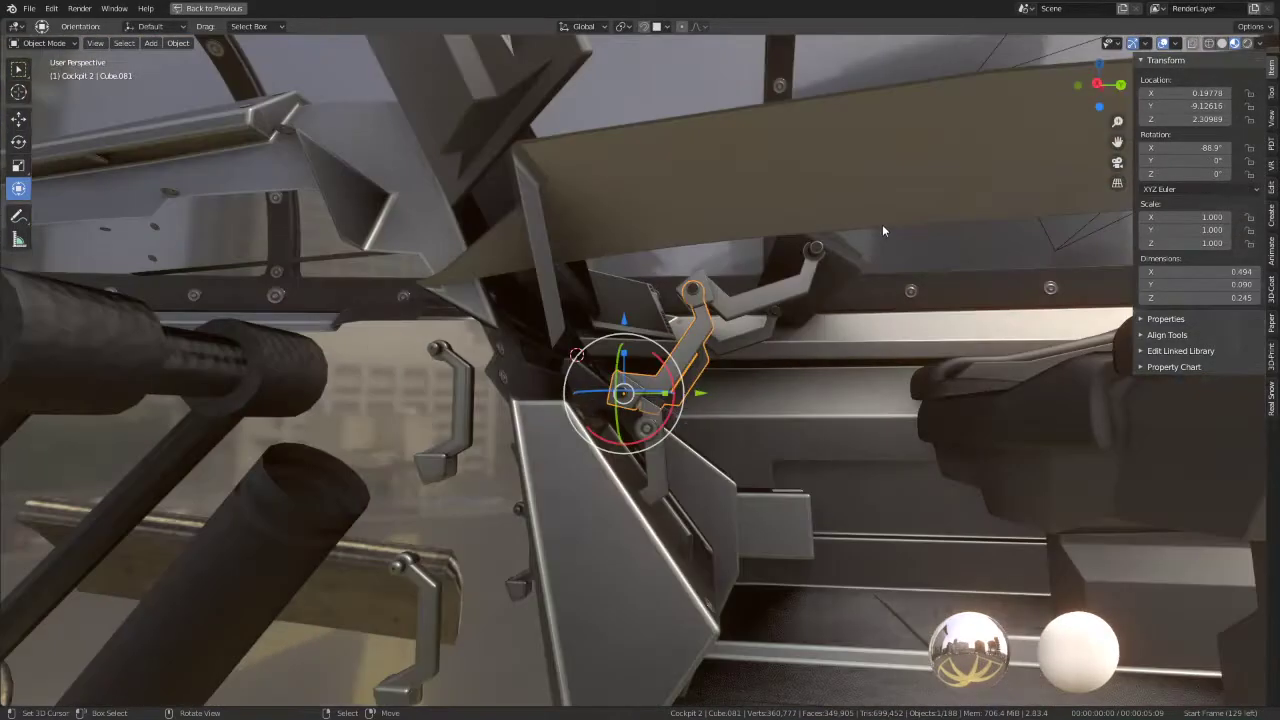
{"action": "middle_click_drag", "start_coordinate": [882, 224], "coordinate": [841, 215]}
{"action": "left_click", "coordinate": [738, 295]}
{"action": "left_click", "coordinate": [736, 284]}
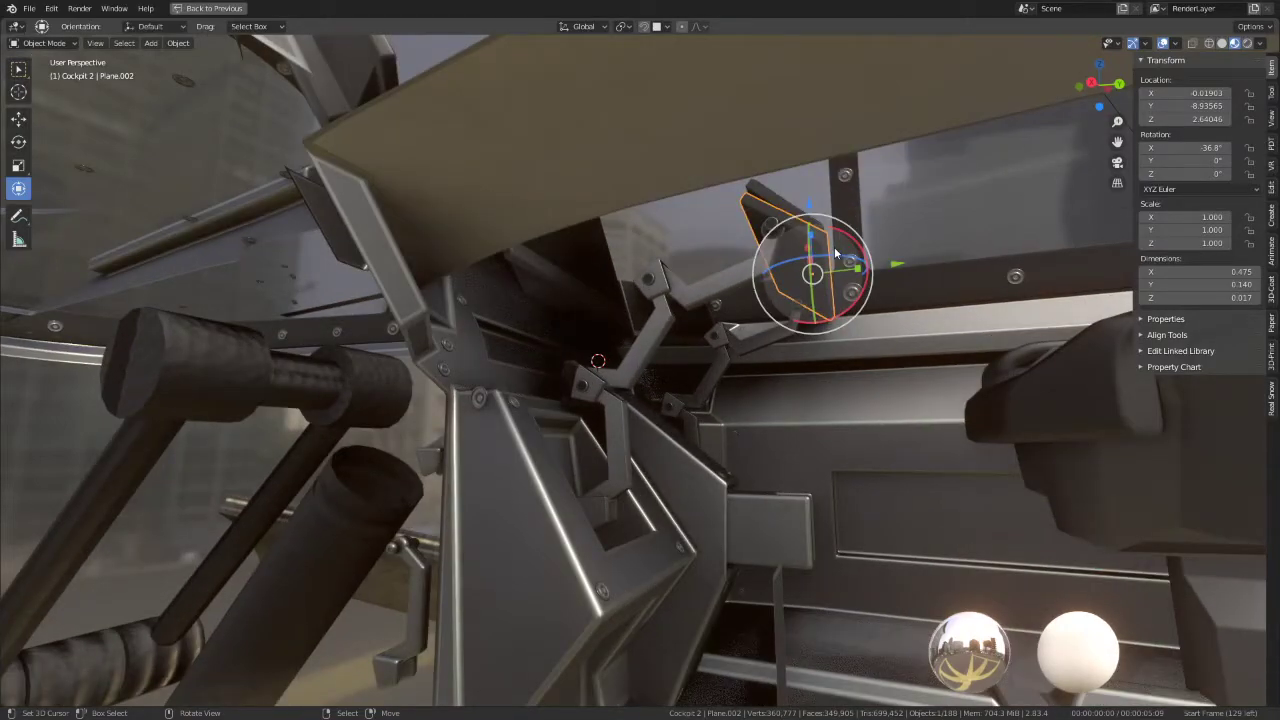
Step: Select the arm pieces and keyboard last, then parent them with Object (Keep Transform)
{"action": "mouse_move", "coordinate": [834, 247]}
{"action": "middle_mouse_down"}
{"action": "mouse_move", "coordinate": [838, 264]}
{"action": "mouse_move", "coordinate": [737, 316]}
{"action": "middle_mouse_up"}
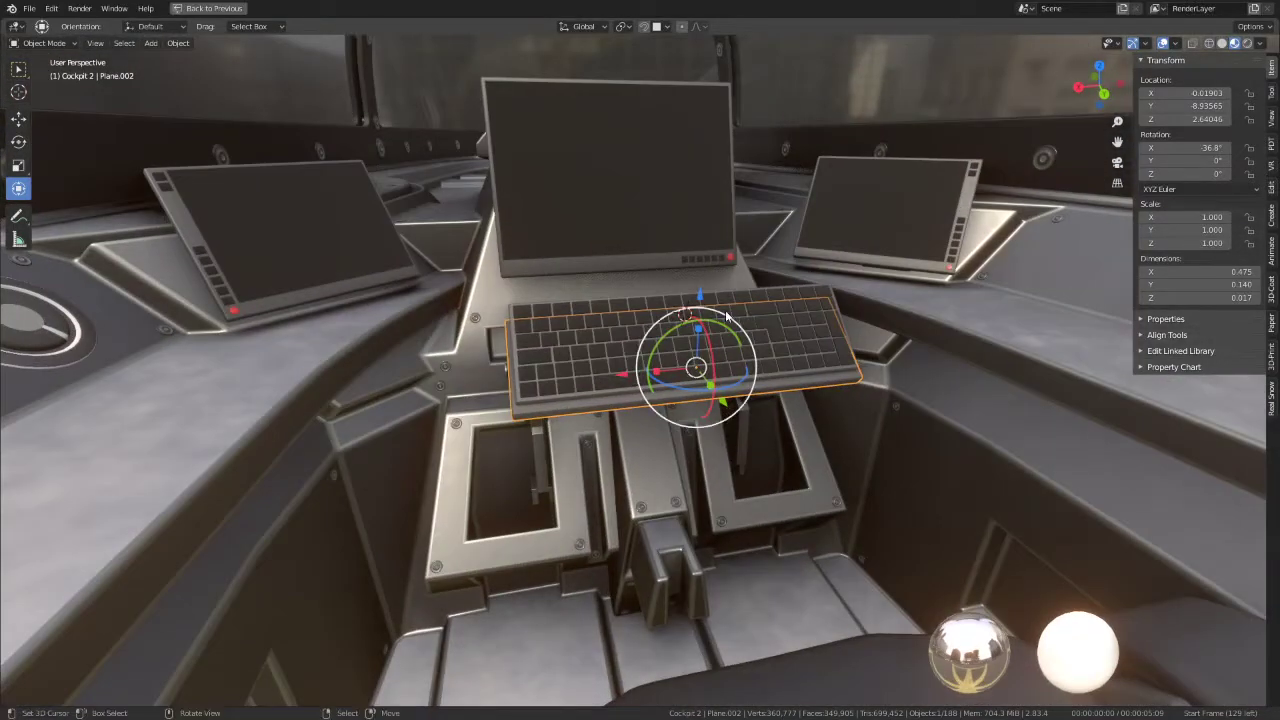
{"action": "key", "text": "KP_0"}
{"action": "mouse_move", "coordinate": [605, 312]}
{"action": "middle_mouse_down"}
{"action": "mouse_move", "coordinate": [374, 333]}
{"action": "mouse_move", "coordinate": [770, 322]}
{"action": "middle_mouse_up"}
{"action": "left_click", "coordinate": [767, 298]}
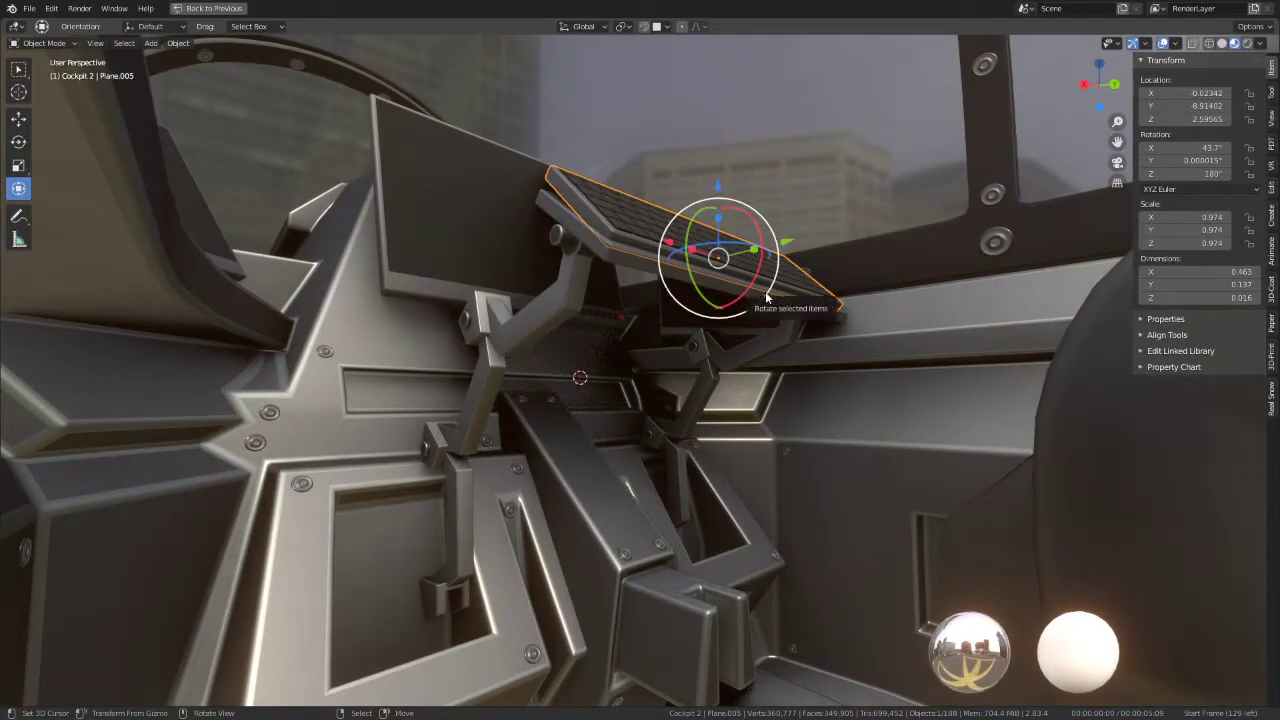
{"action": "key", "text": "ctrl+p"}
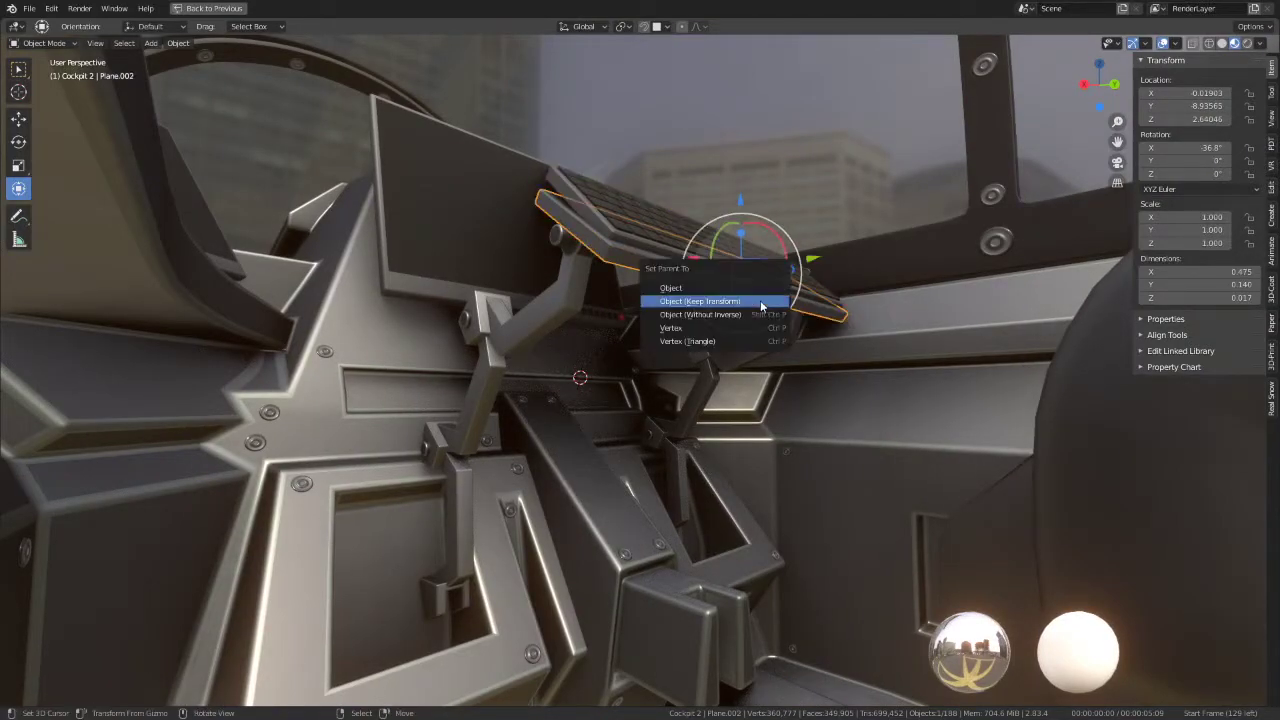
{"action": "left_click", "coordinate": [689, 304]}
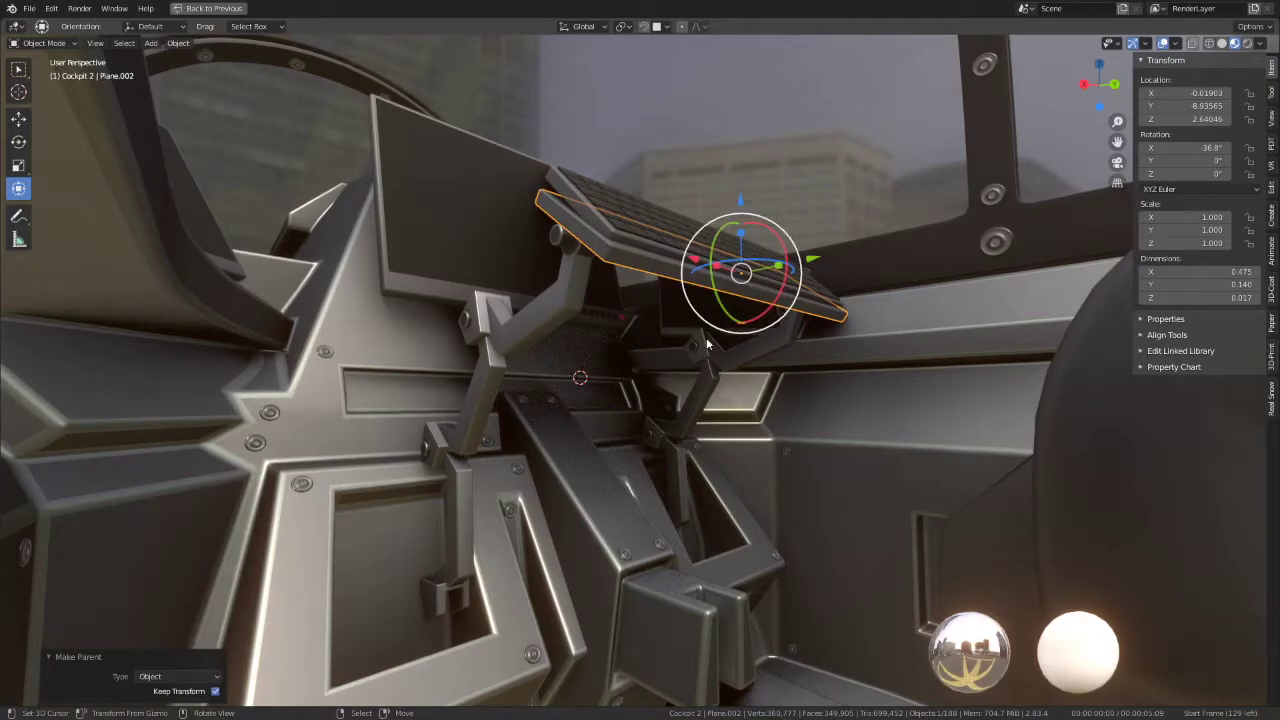
Step: Test the parenting by moving the keyboard and swinging Cube.081, cancelling both, then reselect Plane.002
{"action": "key", "text": "g"}
{"action": "right_click", "coordinate": [748, 257]}
{"action": "left_click", "coordinate": [475, 395]}
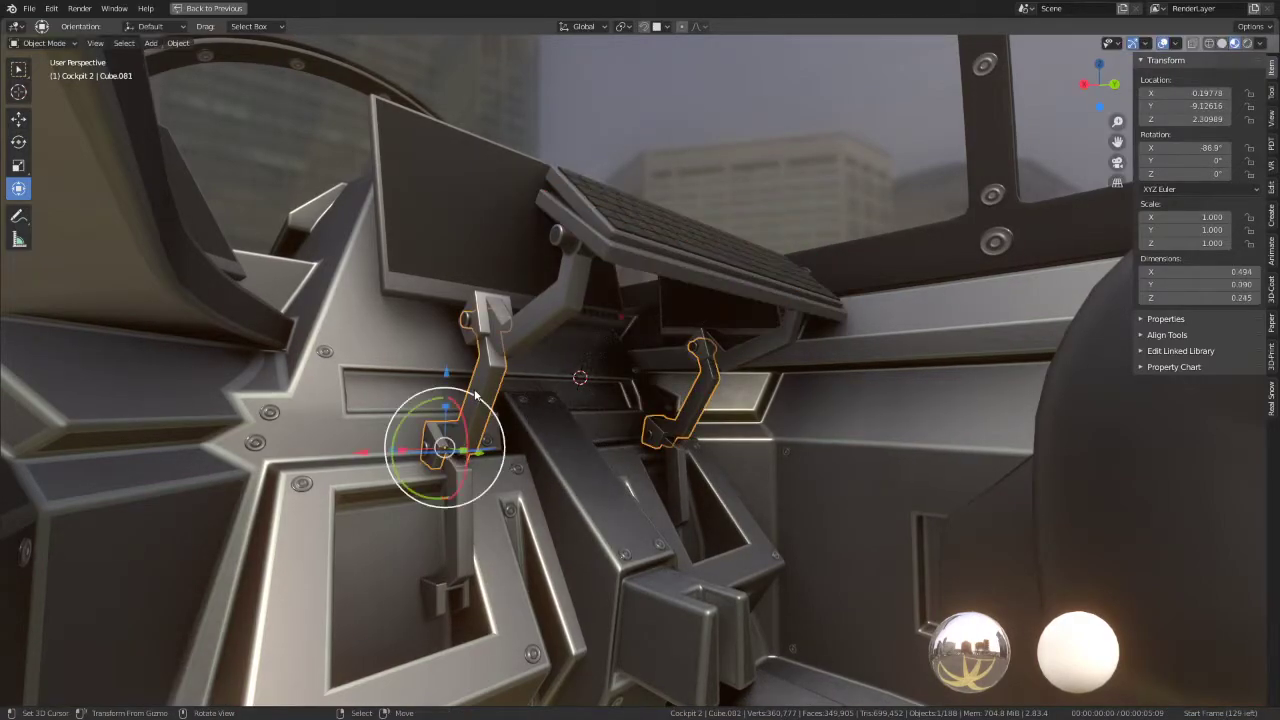
{"action": "left_click_drag", "start_coordinate": [497, 452], "coordinate": [491, 455]}
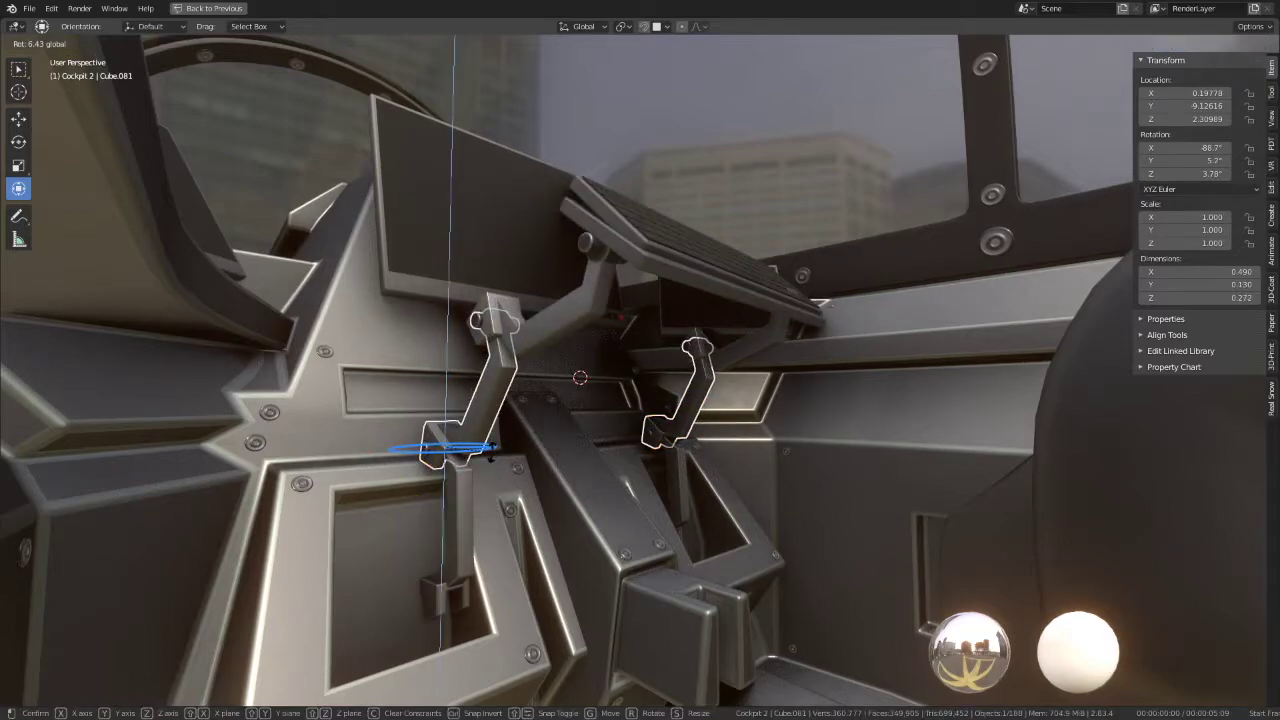
{"action": "key", "text": "Escape"}
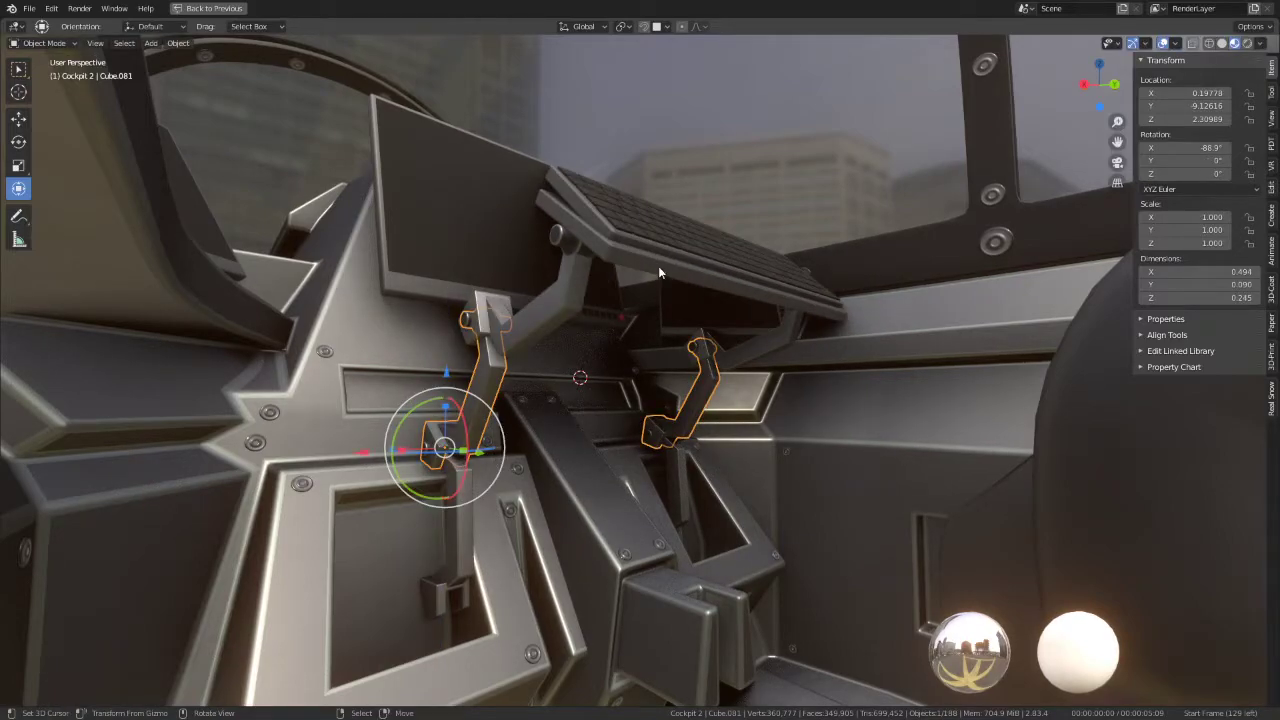
{"action": "left_click", "coordinate": [674, 262]}
Step: Clear keyboard Plane.002's parent with Clear and Keep Transformation
{"action": "left_click_drag", "start_coordinate": [676, 265], "coordinate": [703, 259]}
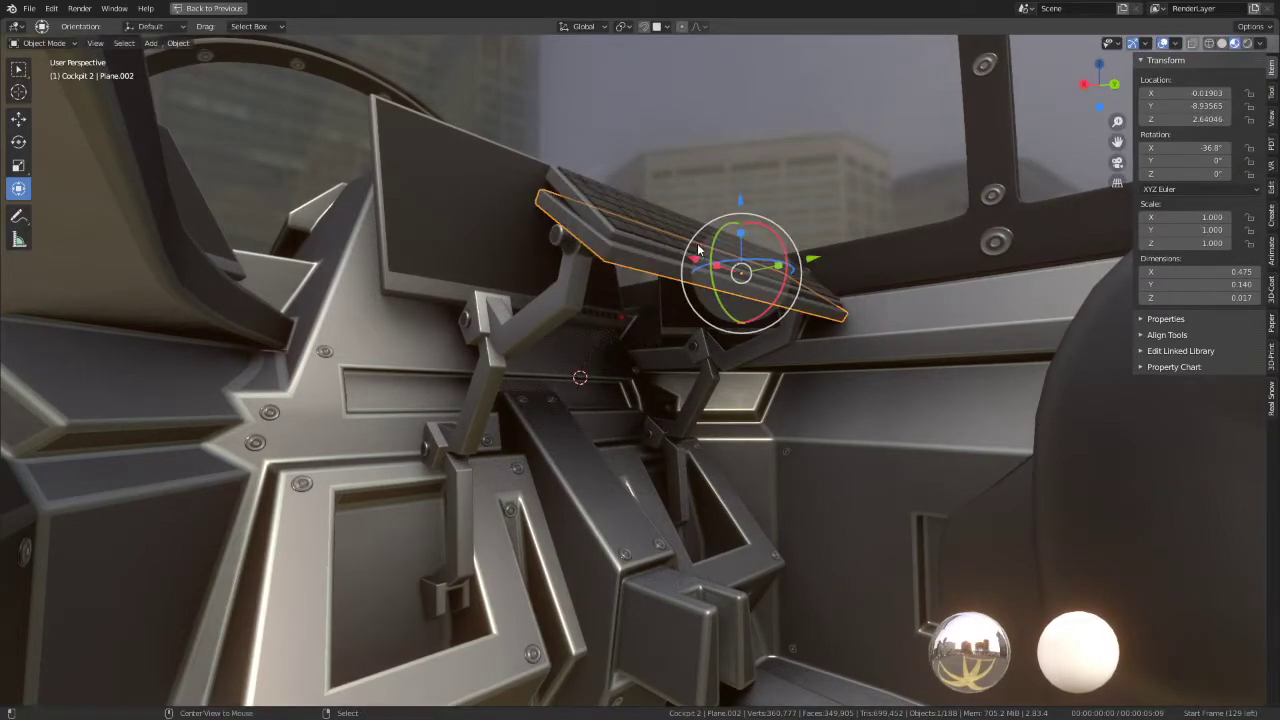
{"action": "key", "text": "alt+p"}
{"action": "left_click", "coordinate": [700, 246]}
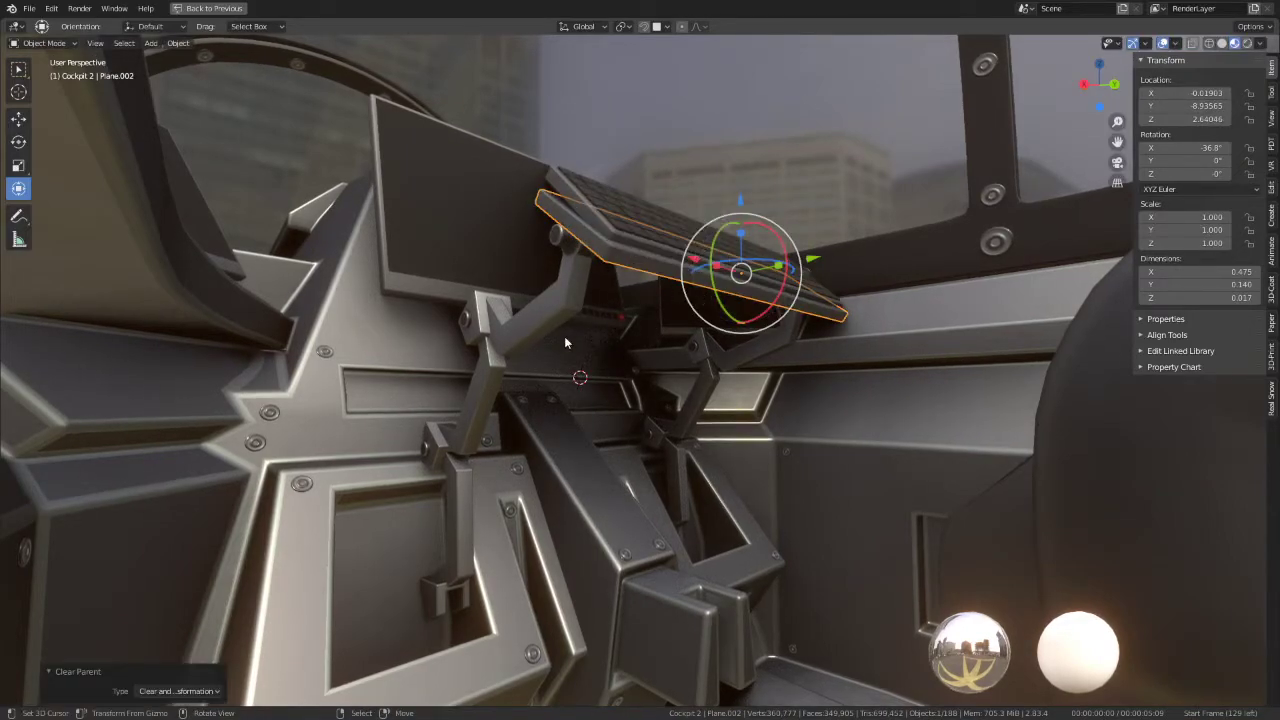
Step: Turn arm pieces Cube.081 and Cube.082 180° about Z, then switch to the Numpad 3 side view
{"action": "left_click", "coordinate": [462, 443]}
{"action": "left_click_drag", "start_coordinate": [498, 452], "coordinate": [492, 459]}
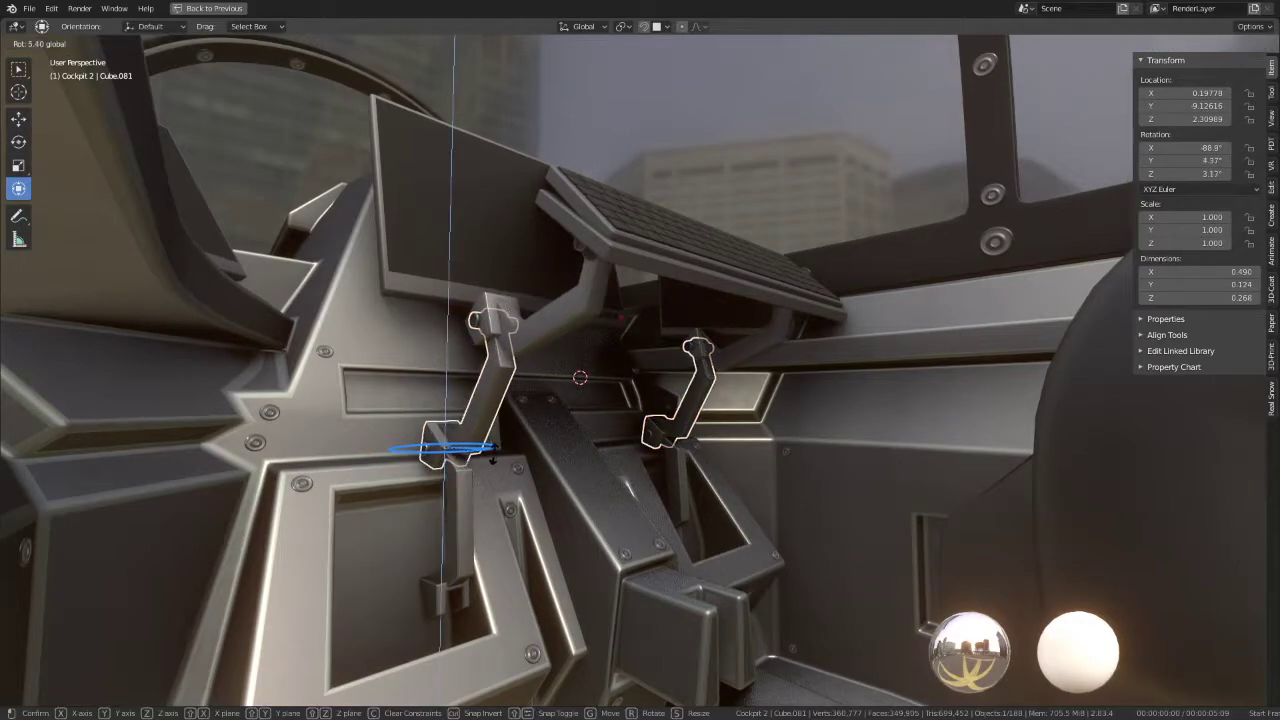
{"action": "type", "text": "180"}
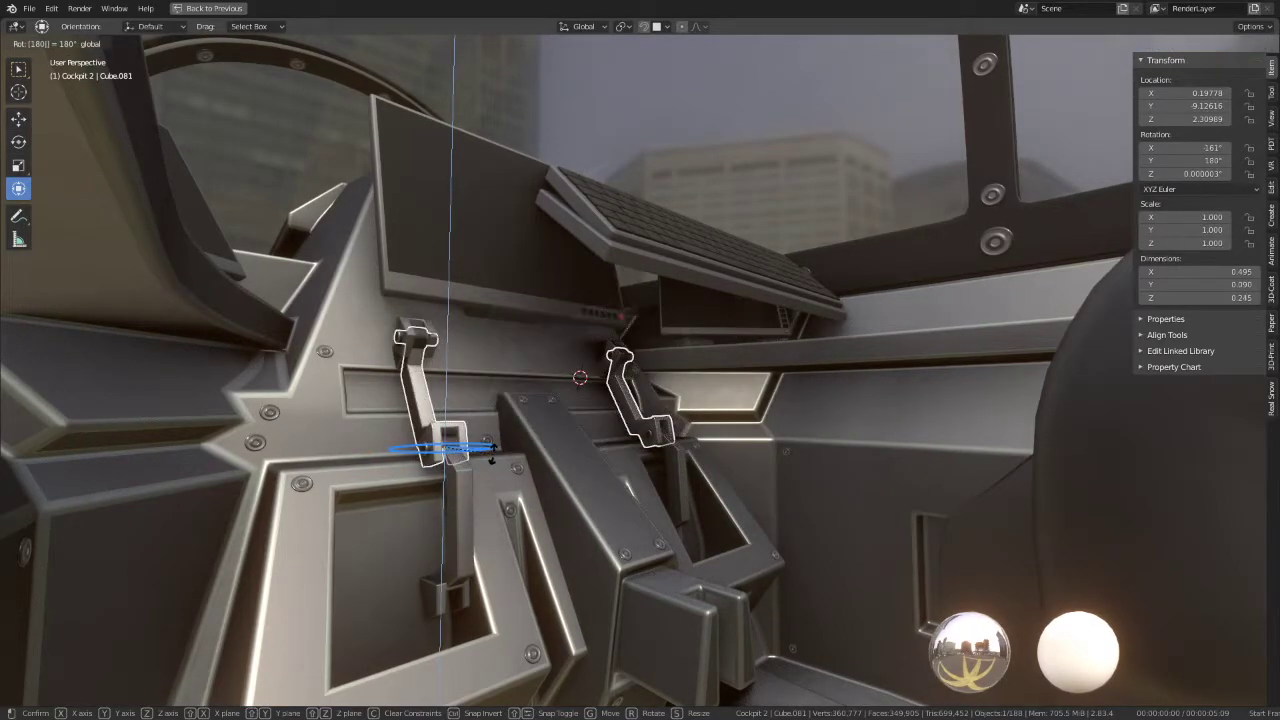
{"action": "key", "text": "Return"}
{"action": "left_click", "coordinate": [433, 336]}
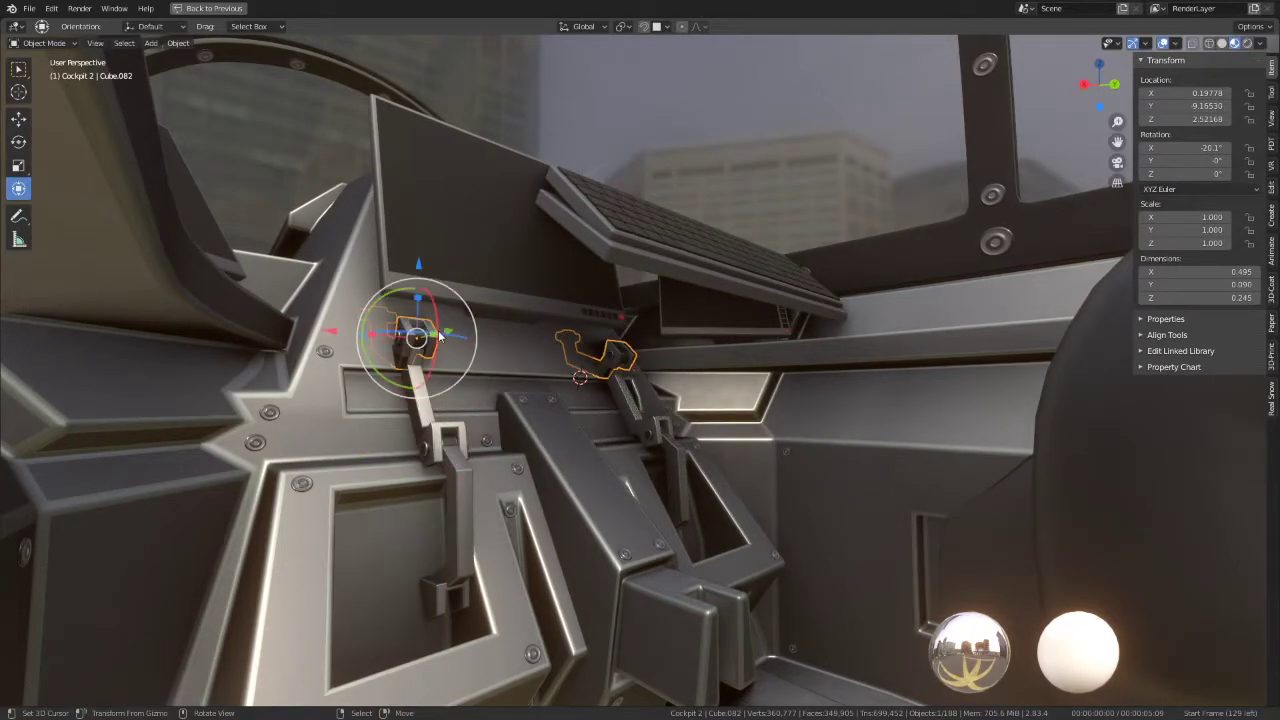
{"action": "left_click_drag", "start_coordinate": [466, 338], "coordinate": [463, 331]}
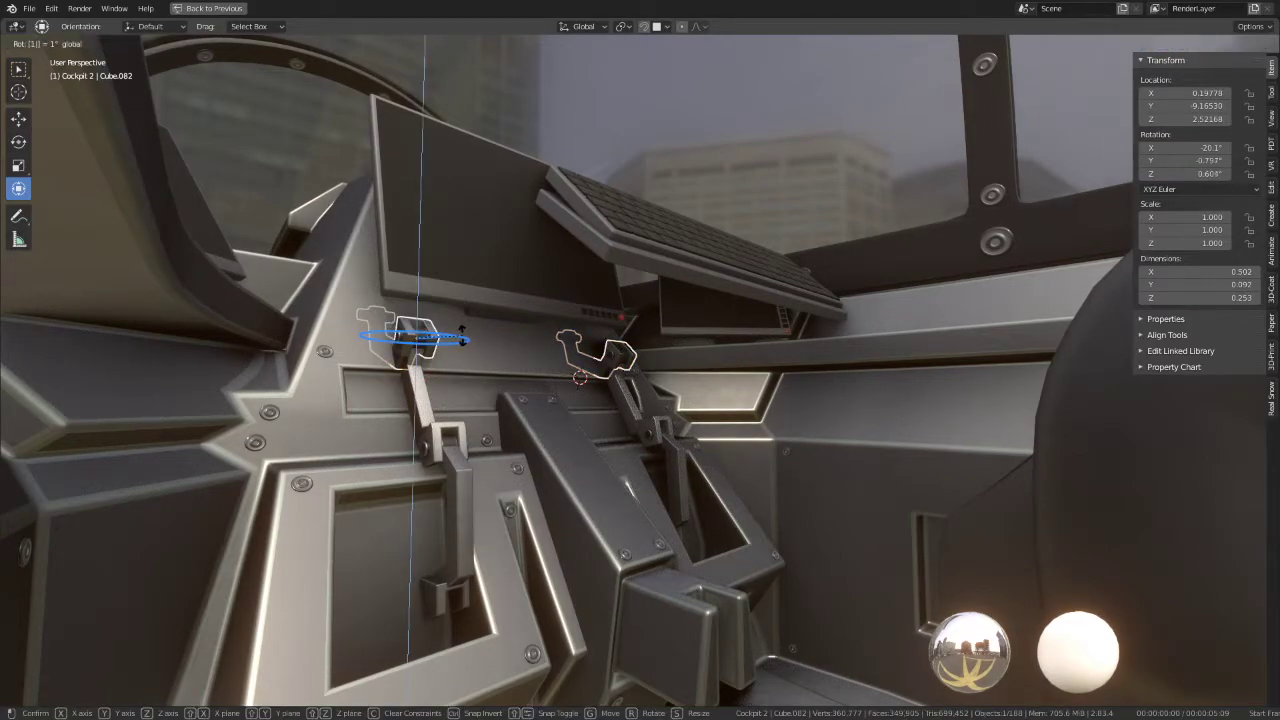
{"action": "type", "text": "80"}
{"action": "key", "text": "Return"}
{"action": "key", "text": "KP_3"}
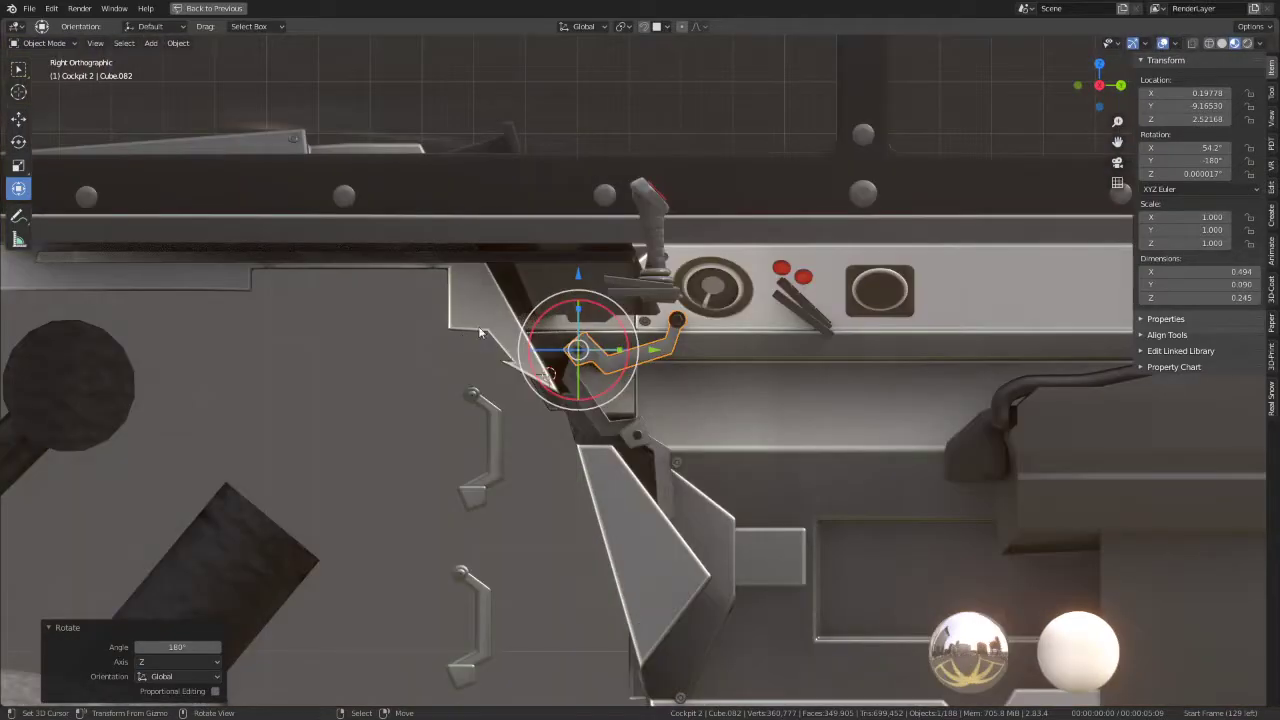
Step: Rotate lower lever Cube.081 to new angles in the side view, tilting it about X
{"action": "left_click", "coordinate": [588, 405]}
{"action": "scroll", "coordinate": [600, 400], "scroll_direction": "up", "scroll_amount": 2}
{"action": "scroll", "coordinate": [600, 380], "scroll_direction": "up", "scroll_amount": 2}
{"action": "key", "text": "r"}
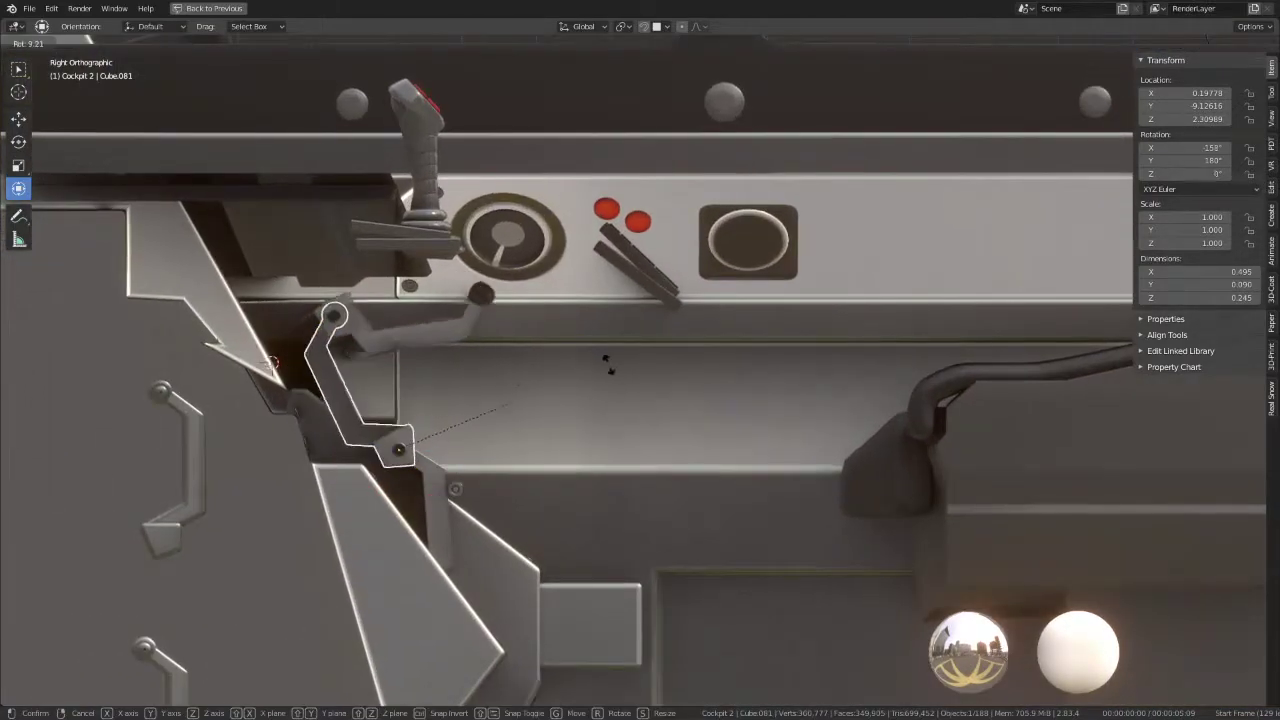
{"action": "left_click", "coordinate": [536, 490]}
{"action": "scroll", "coordinate": [533, 488], "scroll_direction": "up", "scroll_amount": 3}
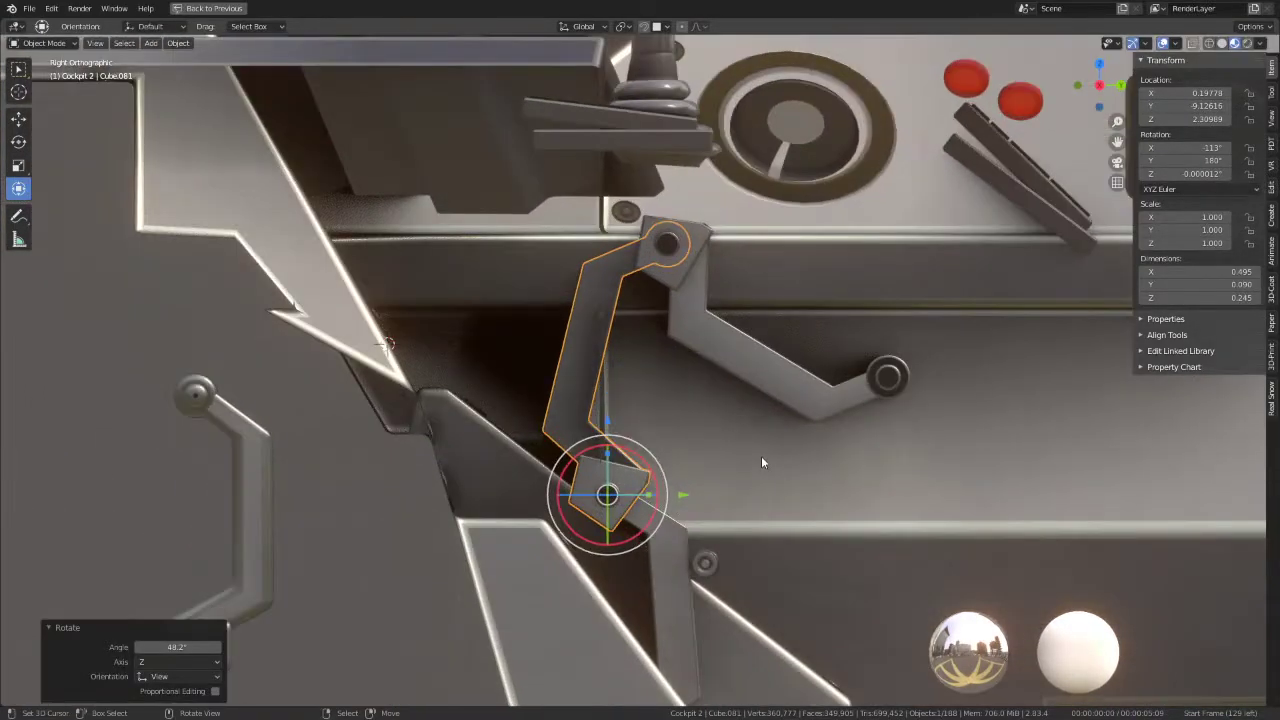
{"action": "mouse_move", "coordinate": [761, 458]}
{"action": "middle_mouse_down"}
{"action": "mouse_move", "coordinate": [644, 428]}
{"action": "mouse_move", "coordinate": [544, 367]}
{"action": "mouse_move", "coordinate": [602, 468]}
{"action": "mouse_move", "coordinate": [751, 471]}
{"action": "mouse_move", "coordinate": [658, 400]}
{"action": "mouse_move", "coordinate": [668, 345]}
{"action": "mouse_move", "coordinate": [656, 462]}
{"action": "mouse_move", "coordinate": [668, 470]}
{"action": "middle_mouse_up"}
{"action": "key", "text": "r"}
{"action": "left_click", "coordinate": [680, 338]}
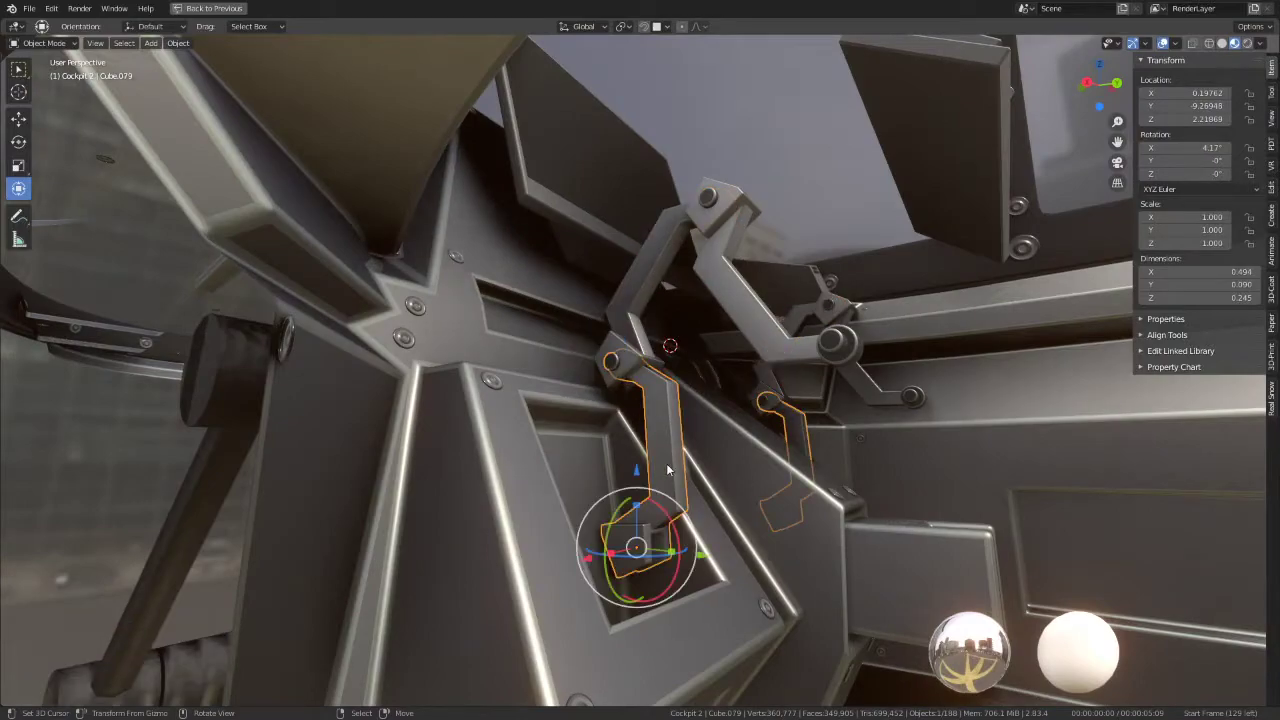
{"action": "left_click_drag", "start_coordinate": [672, 522], "coordinate": [686, 532]}
{"action": "right_click", "coordinate": [686, 532]}
{"action": "left_click_drag", "start_coordinate": [638, 598], "coordinate": [636, 638]}
{"action": "left_click", "coordinate": [762, 314]}
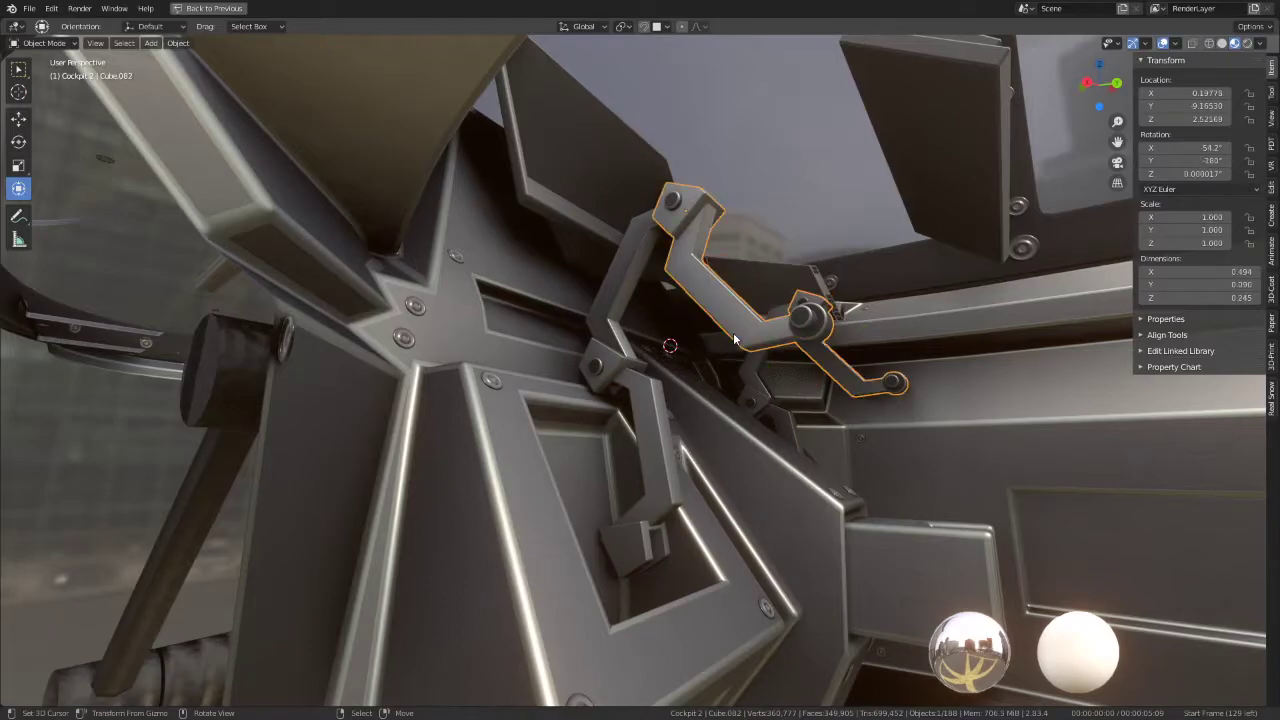
Step: Swing the upper arm piece about X, then give it a quarter turn in side view
{"action": "left_click_drag", "start_coordinate": [730, 226], "coordinate": [718, 246]}
{"action": "mouse_move", "coordinate": [718, 246]}
{"action": "middle_mouse_down"}
{"action": "mouse_move", "coordinate": [502, 352]}
{"action": "mouse_move", "coordinate": [680, 296]}
{"action": "mouse_move", "coordinate": [576, 312]}
{"action": "middle_mouse_up"}
{"action": "key", "text": "KP_3"}
{"action": "key", "text": "KP_Decimal"}
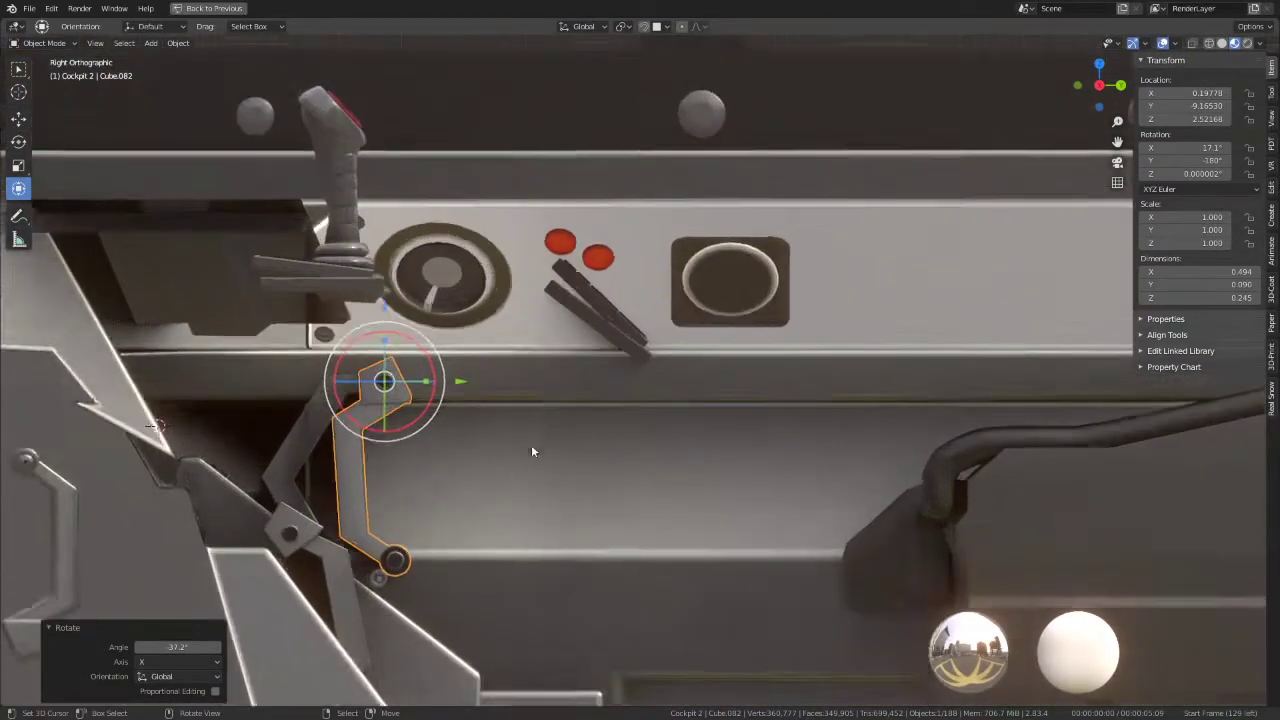
{"action": "key", "text": "r"}
{"action": "left_click", "coordinate": [593, 145]}
Step: Re-pose lever Cube.081, swinging it up toward the panel
{"action": "left_click", "coordinate": [252, 447]}
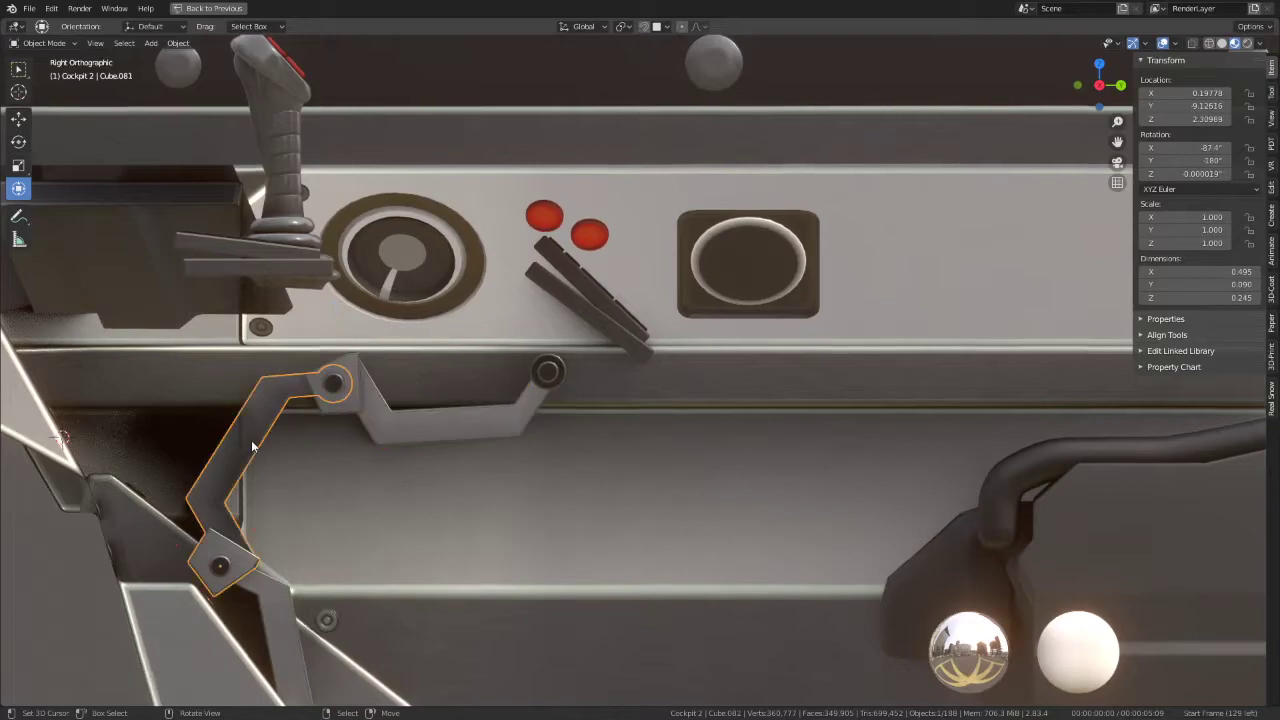
{"action": "key", "text": "r"}
{"action": "right_click", "coordinate": [317, 572]}
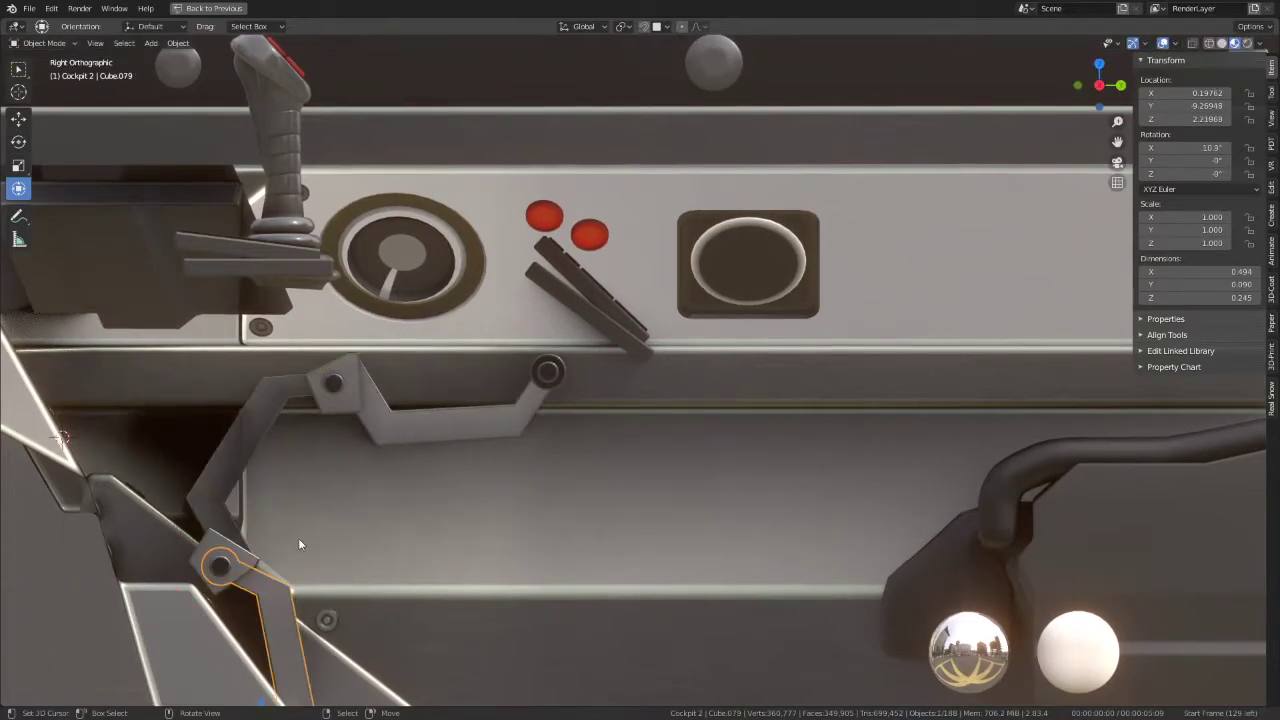
{"action": "scroll", "coordinate": [298, 544], "scroll_direction": "down", "scroll_amount": 2}
{"action": "left_click", "coordinate": [488, 520]}
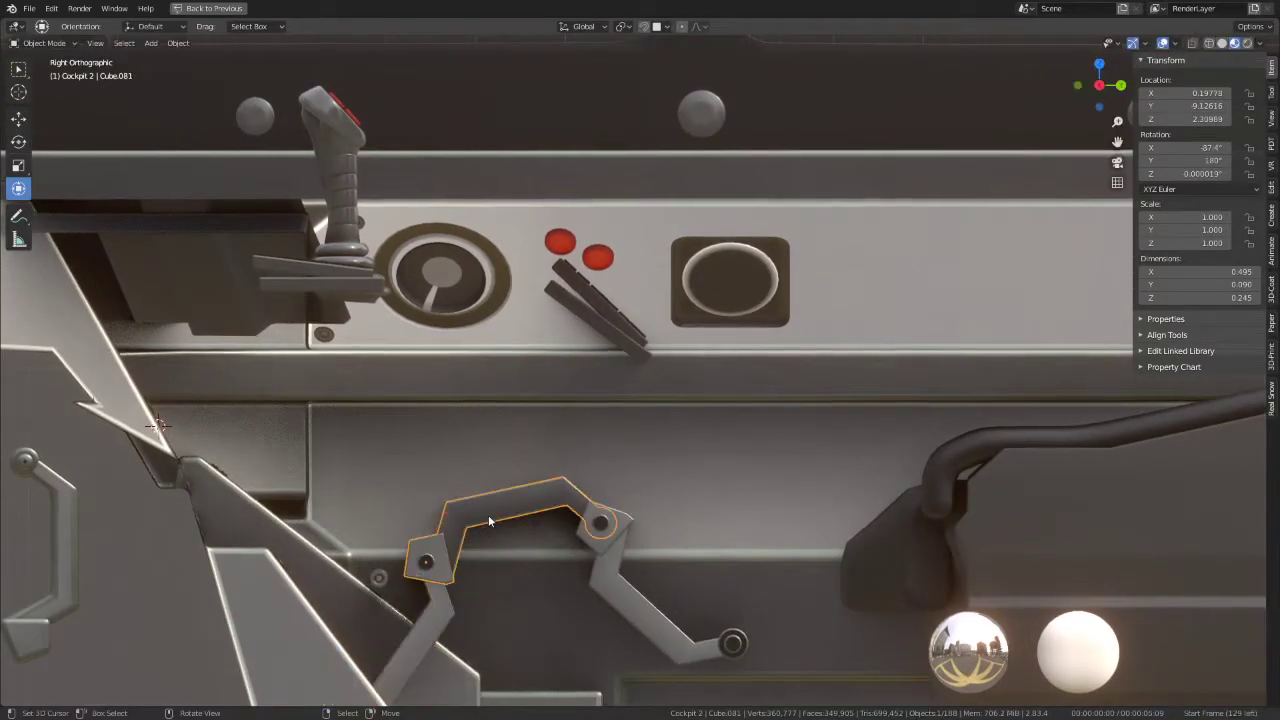
{"action": "key", "text": "r"}
{"action": "left_click", "coordinate": [622, 423]}
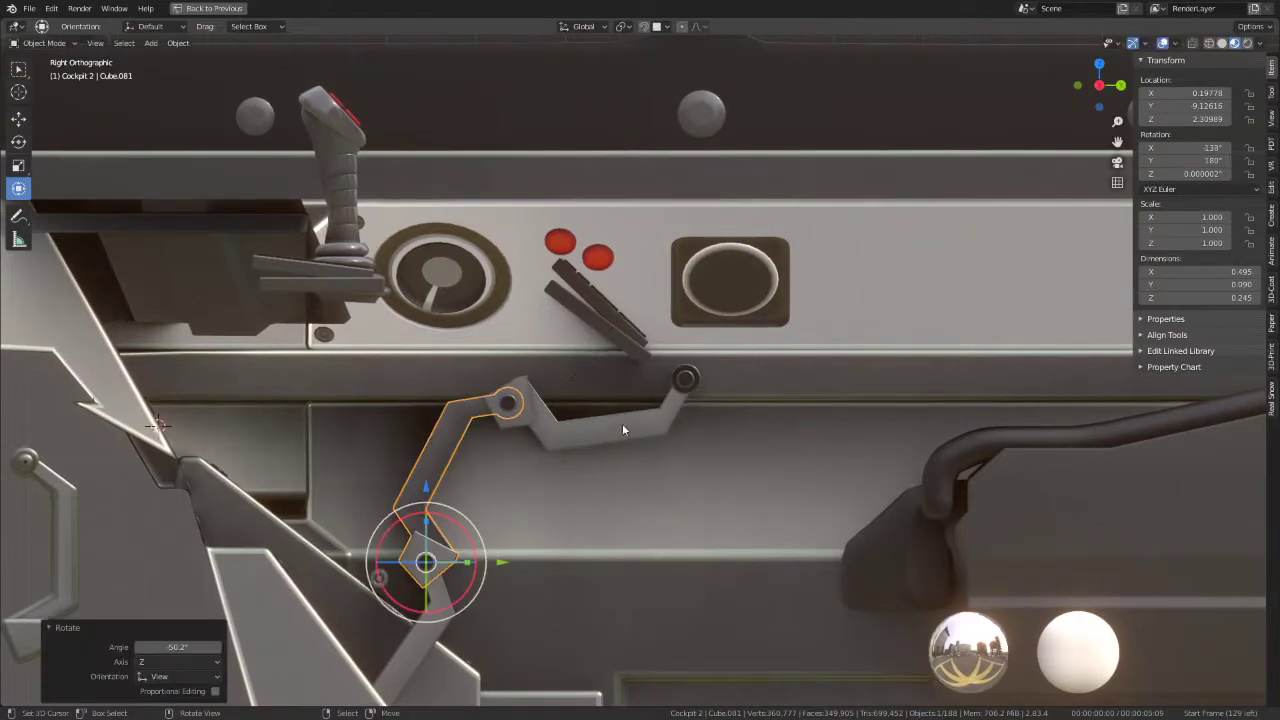
{"action": "key", "text": "r"}
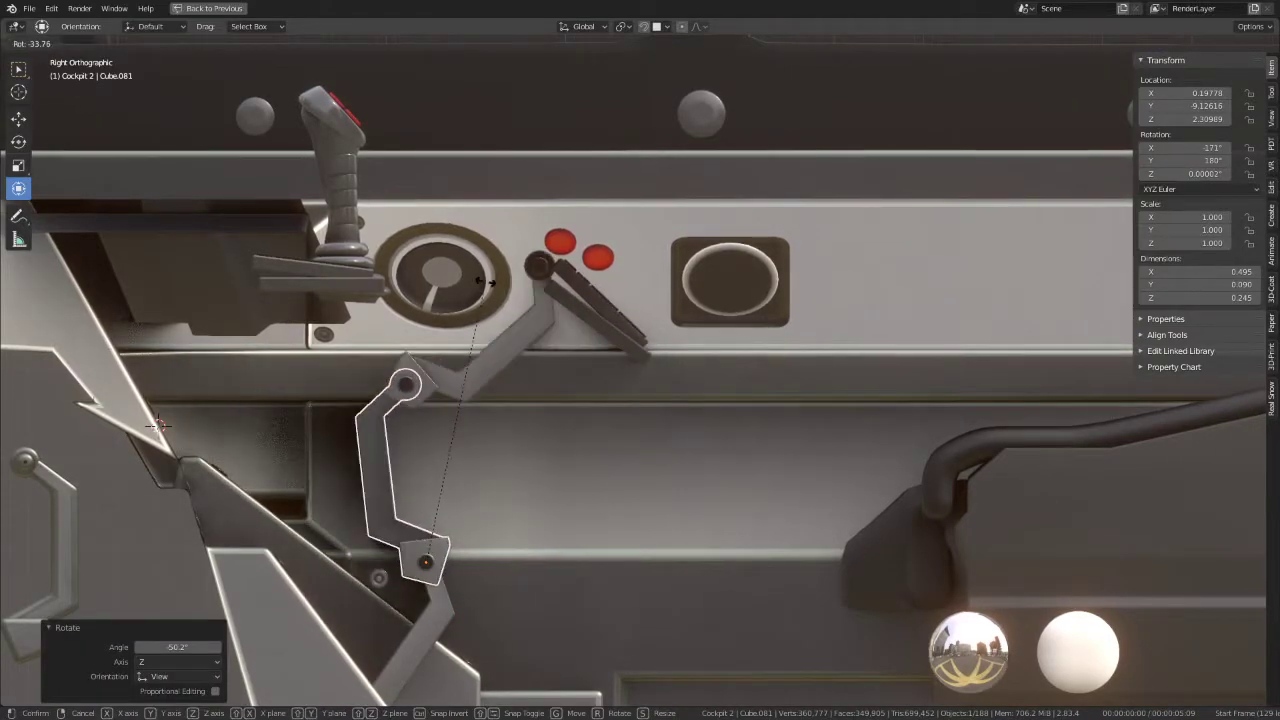
{"action": "left_click", "coordinate": [451, 280]}
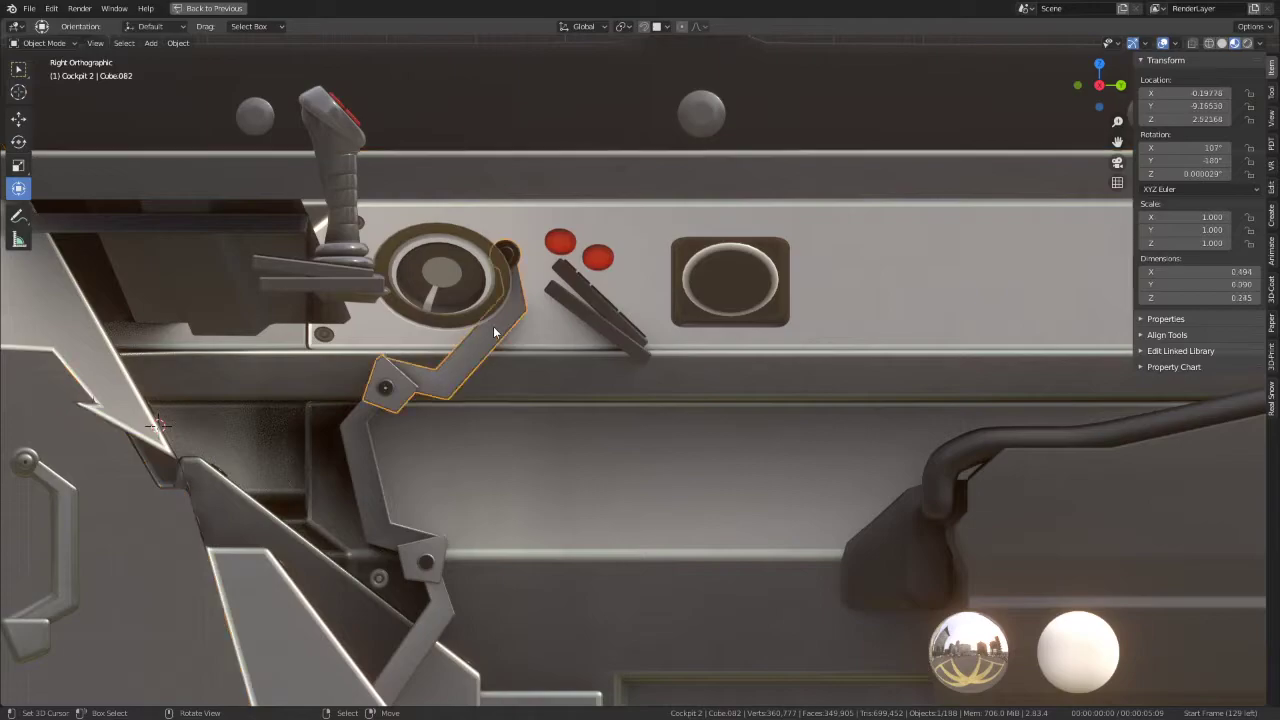
Step: Rotate the upper arm link Cube.082 into its new angle of 84.3° X
{"action": "left_click", "coordinate": [493, 342]}
{"action": "key", "text": "r"}
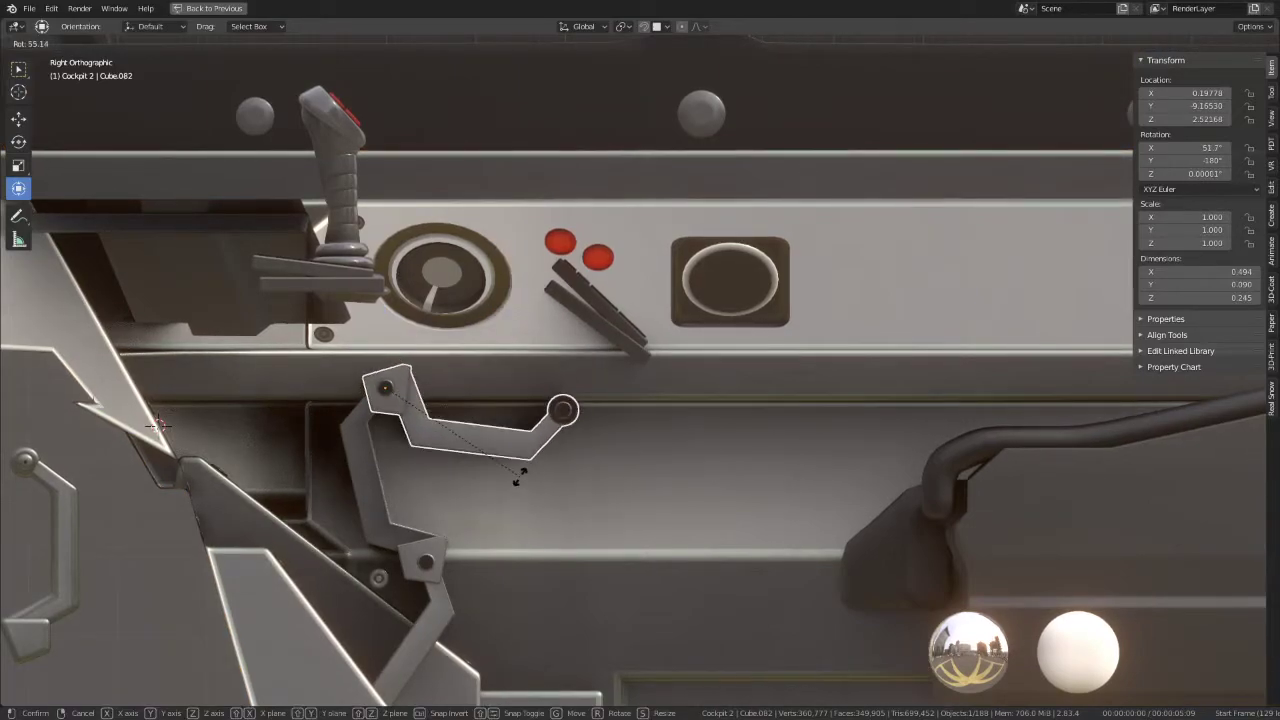
{"action": "left_click", "coordinate": [527, 474]}
{"action": "left_click", "coordinate": [655, 427]}
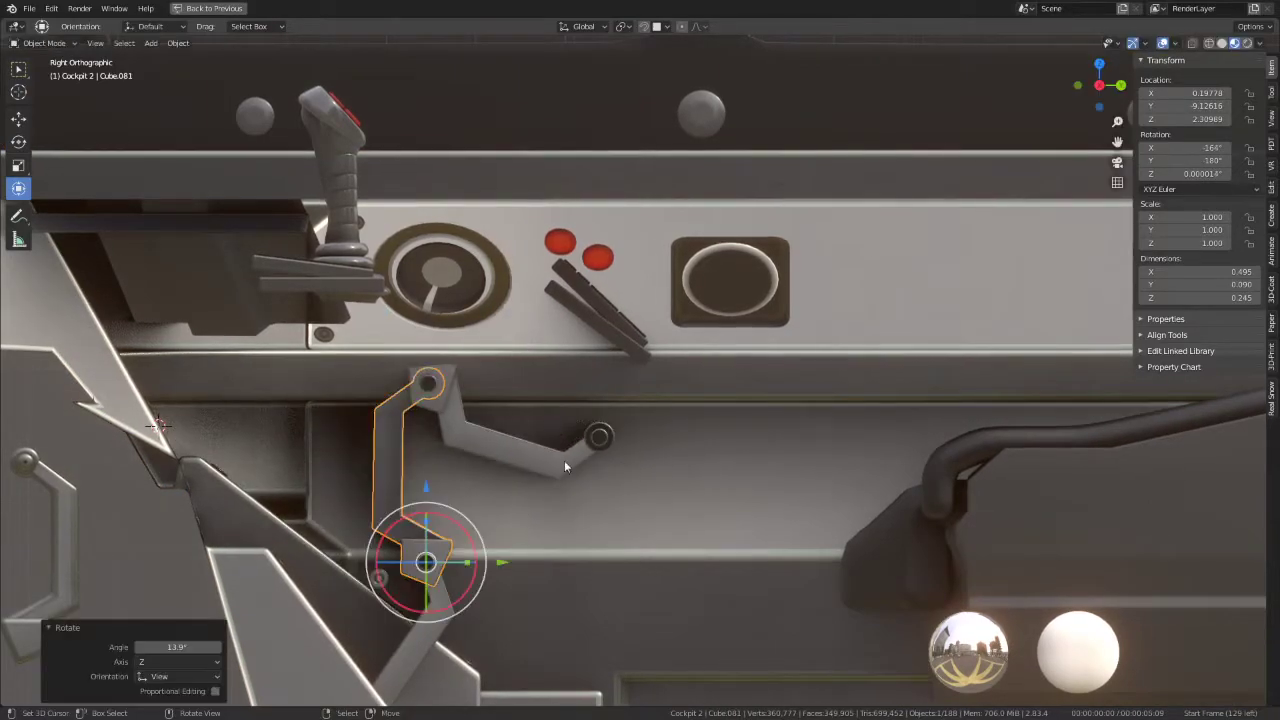
{"action": "left_click", "coordinate": [564, 455]}
{"action": "key", "text": "r"}
{"action": "left_click", "coordinate": [686, 380]}
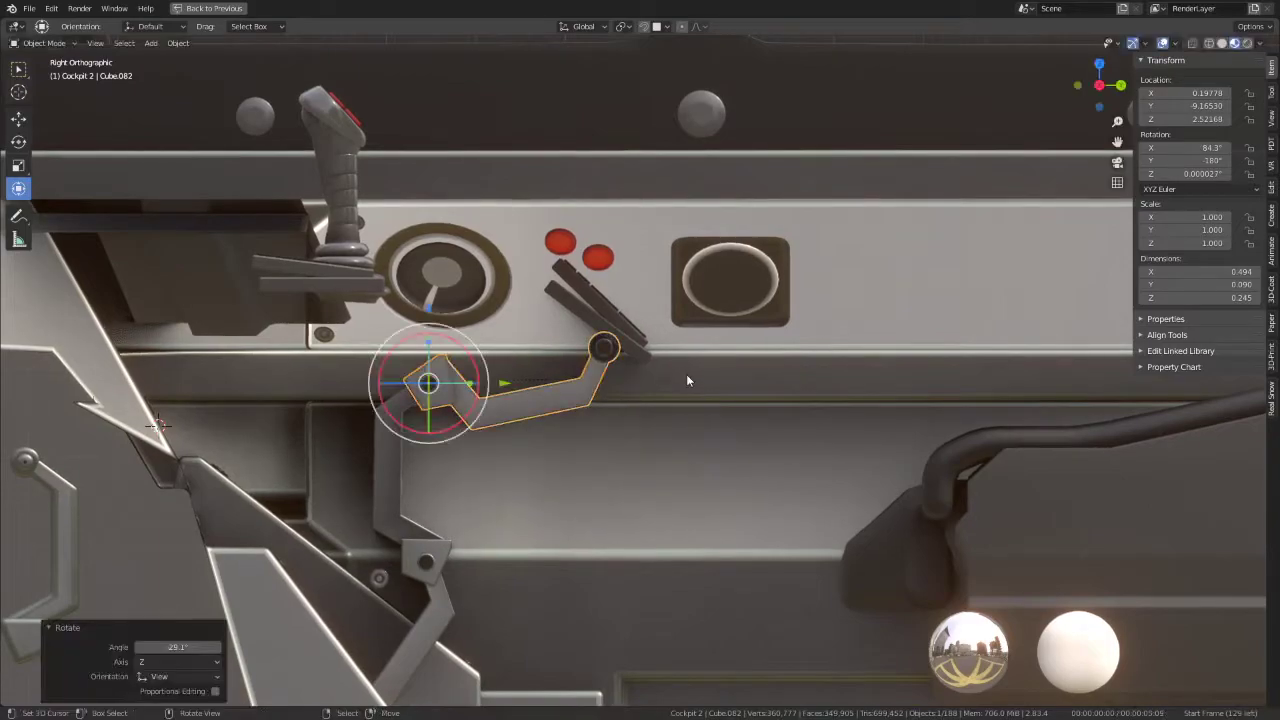
Step: Rotate lower link Cube.081 to -169° X, then deselect all and view the monitor arms
{"action": "left_click", "coordinate": [388, 460]}
{"action": "key", "text": "r"}
{"action": "left_click", "coordinate": [686, 443]}
{"action": "mouse_move", "coordinate": [686, 443]}
{"action": "middle_mouse_down"}
{"action": "mouse_move", "coordinate": [648, 400]}
{"action": "mouse_move", "coordinate": [610, 408]}
{"action": "middle_mouse_up"}
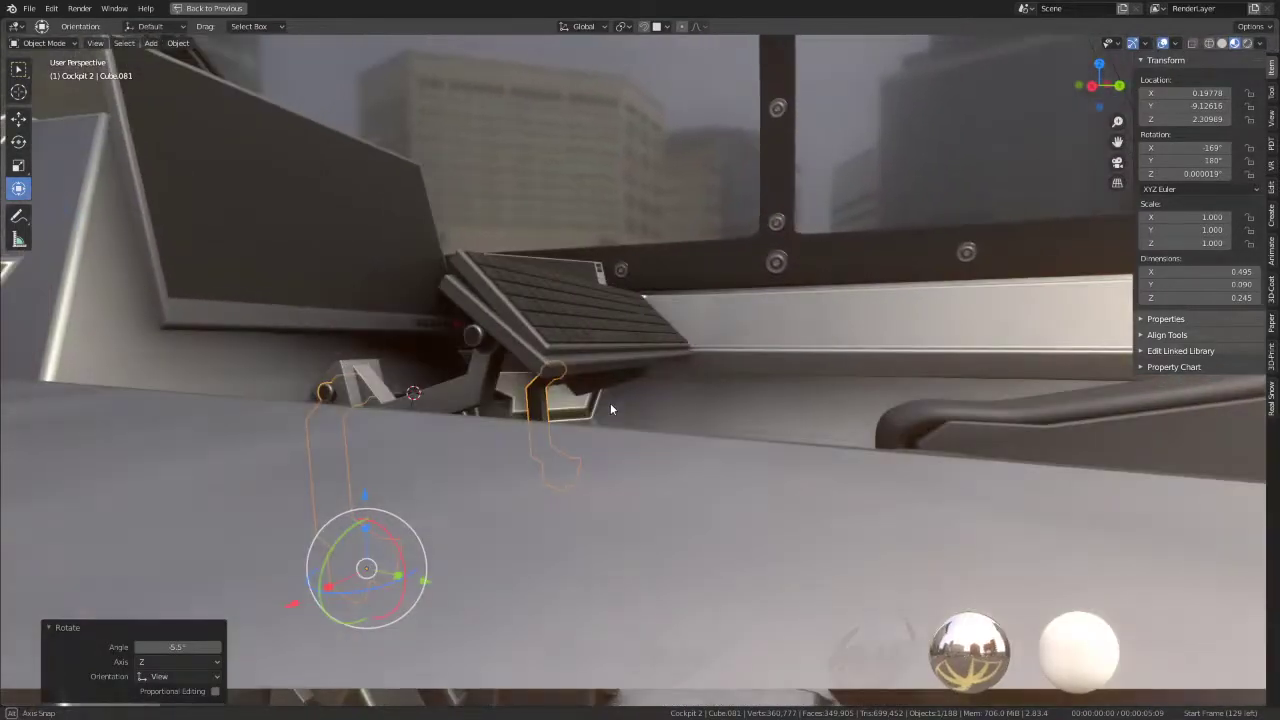
{"action": "key", "text": "alt+a"}
{"action": "mouse_move", "coordinate": [519, 422]}
{"action": "middle_mouse_down"}
{"action": "mouse_move", "coordinate": [609, 405]}
{"action": "mouse_move", "coordinate": [606, 370]}
{"action": "mouse_move", "coordinate": [667, 322]}
{"action": "mouse_move", "coordinate": [702, 398]}
{"action": "mouse_move", "coordinate": [624, 276]}
{"action": "mouse_move", "coordinate": [675, 276]}
{"action": "mouse_move", "coordinate": [641, 348]}
{"action": "mouse_move", "coordinate": [654, 354]}
{"action": "mouse_move", "coordinate": [455, 402]}
{"action": "mouse_move", "coordinate": [406, 372]}
{"action": "mouse_move", "coordinate": [488, 319]}
{"action": "middle_mouse_up"}
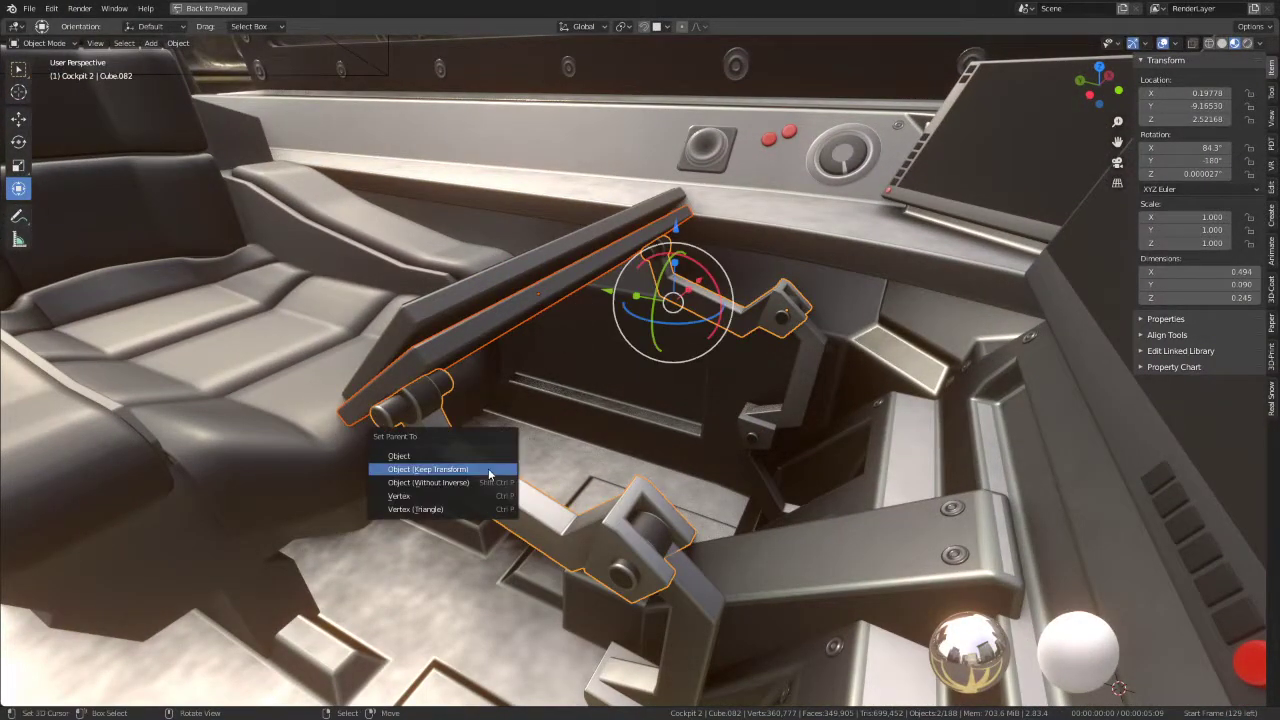
Step: Parent the arm pieces with Object (Keep Transform) and test a rotation, cancelling it
{"action": "left_click", "coordinate": [489, 469]}
{"action": "left_click", "coordinate": [489, 469]}
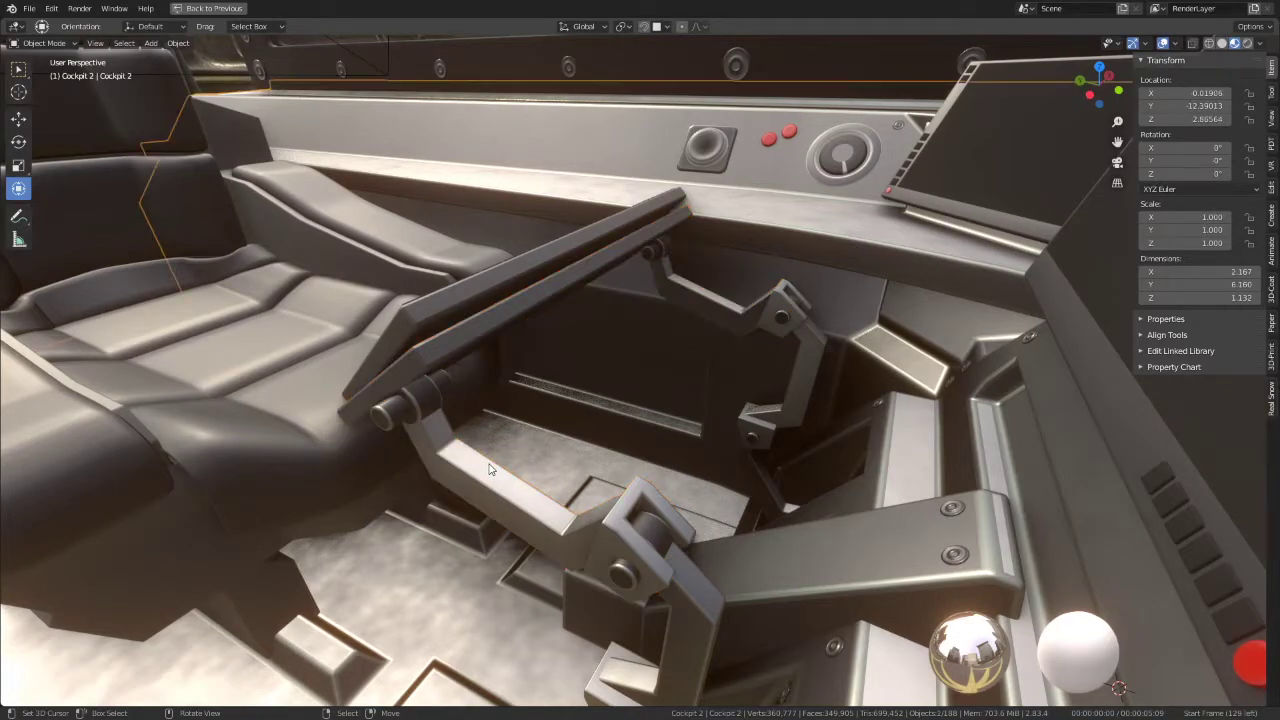
{"action": "key", "text": "KP_3"}
{"action": "middle_click_drag", "start_coordinate": [827, 394], "coordinate": [720, 422], "text": "shift"}
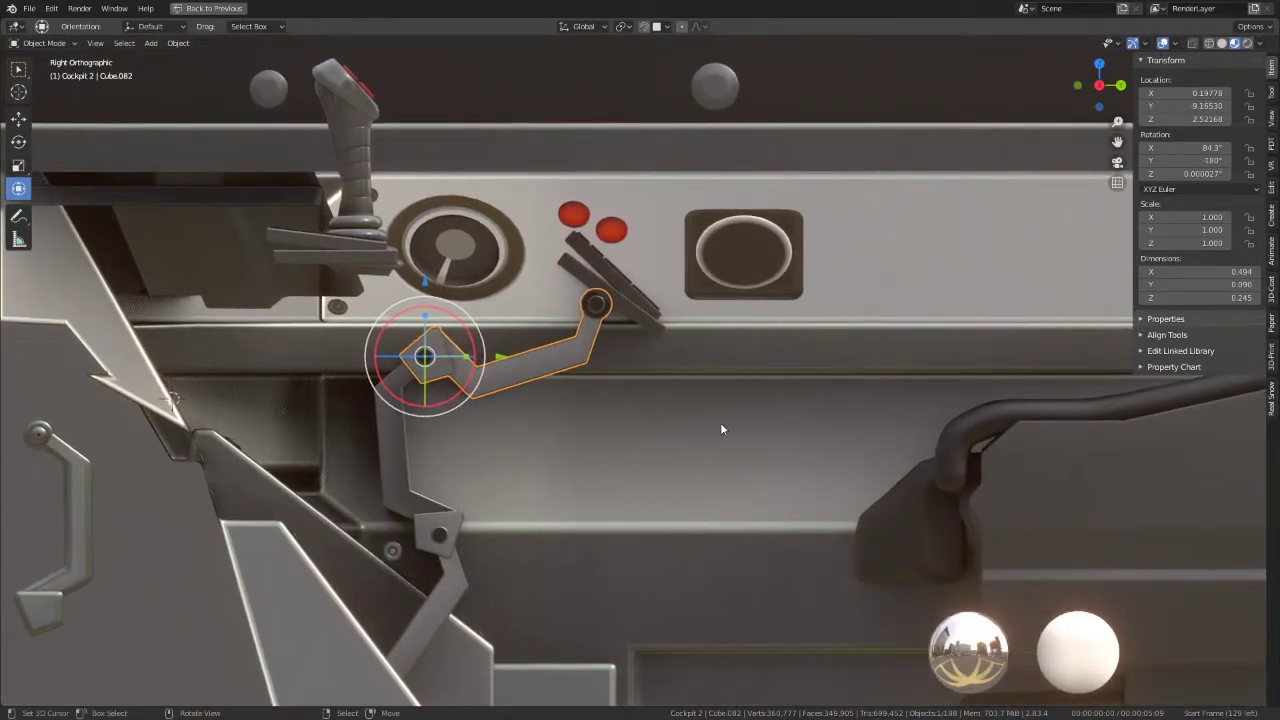
{"action": "key", "text": "r"}
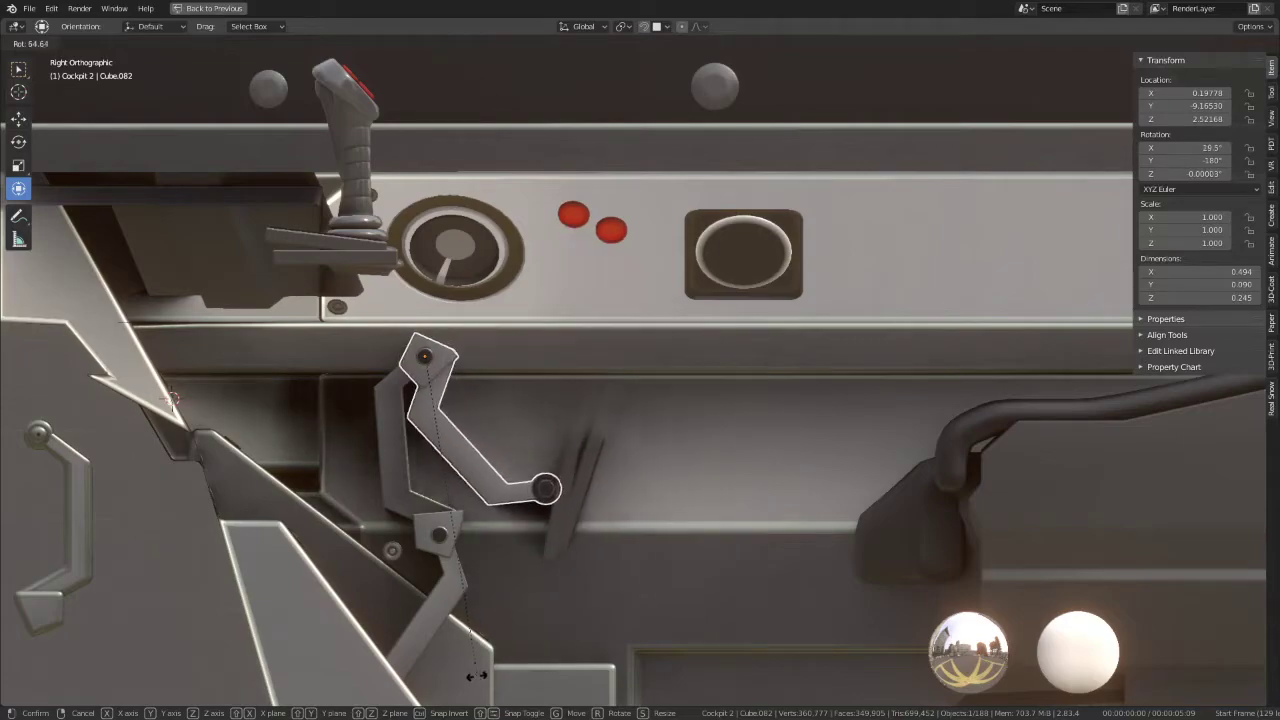
{"action": "key", "text": "Escape"}
Step: Save the file as Futuristic_combat_jet_Linked_Objects_blend30.blend and select lever Cube.079
{"action": "left_click", "coordinate": [29, 8]}
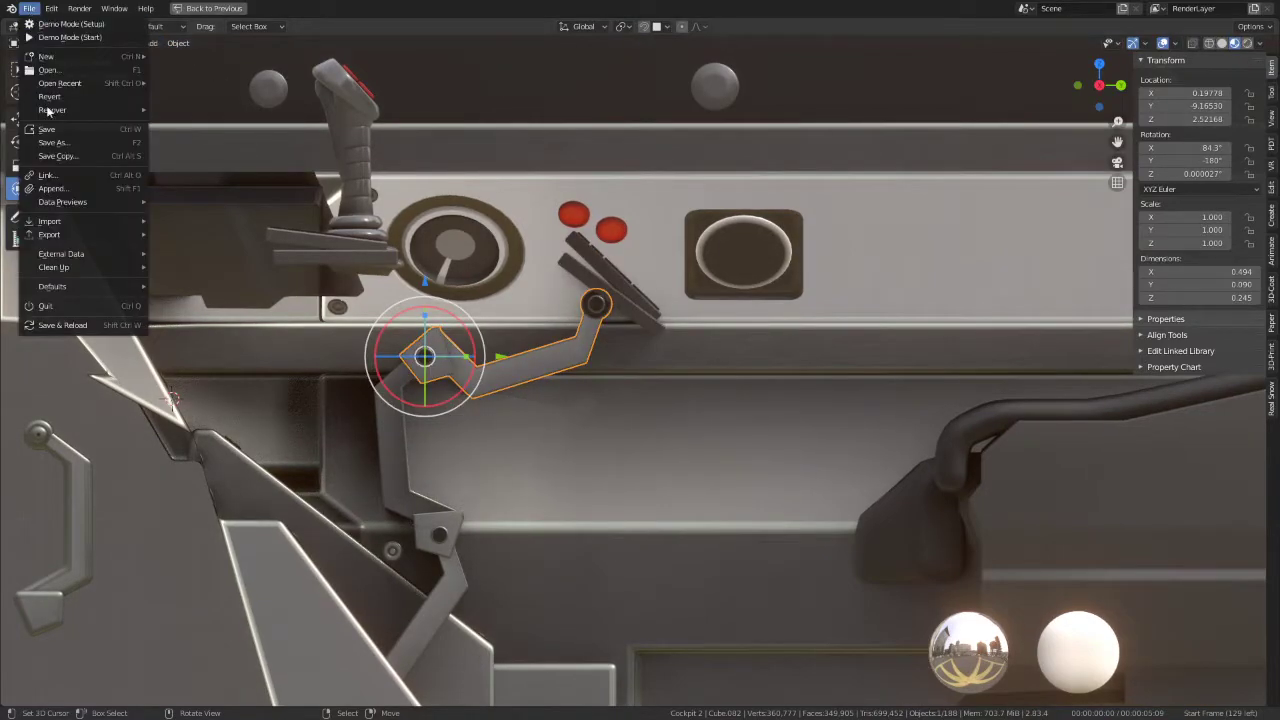
{"action": "left_click", "coordinate": [67, 146]}
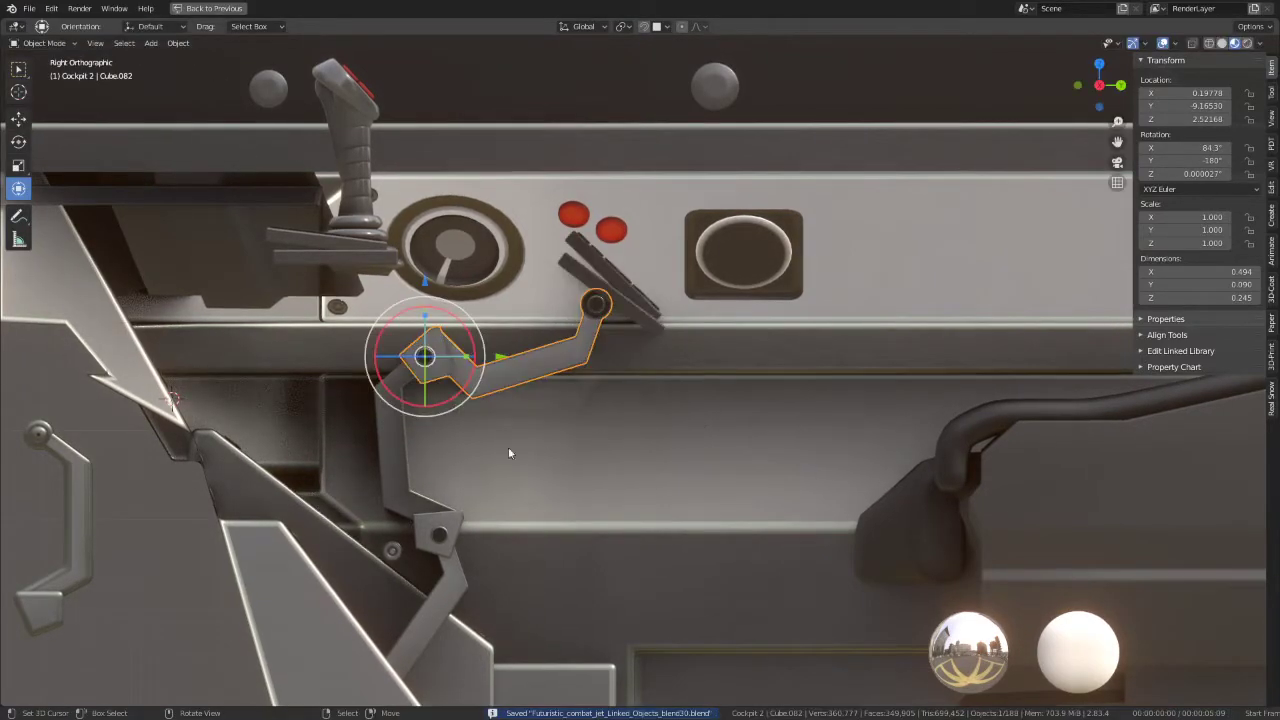
{"action": "left_click", "coordinate": [471, 565]}
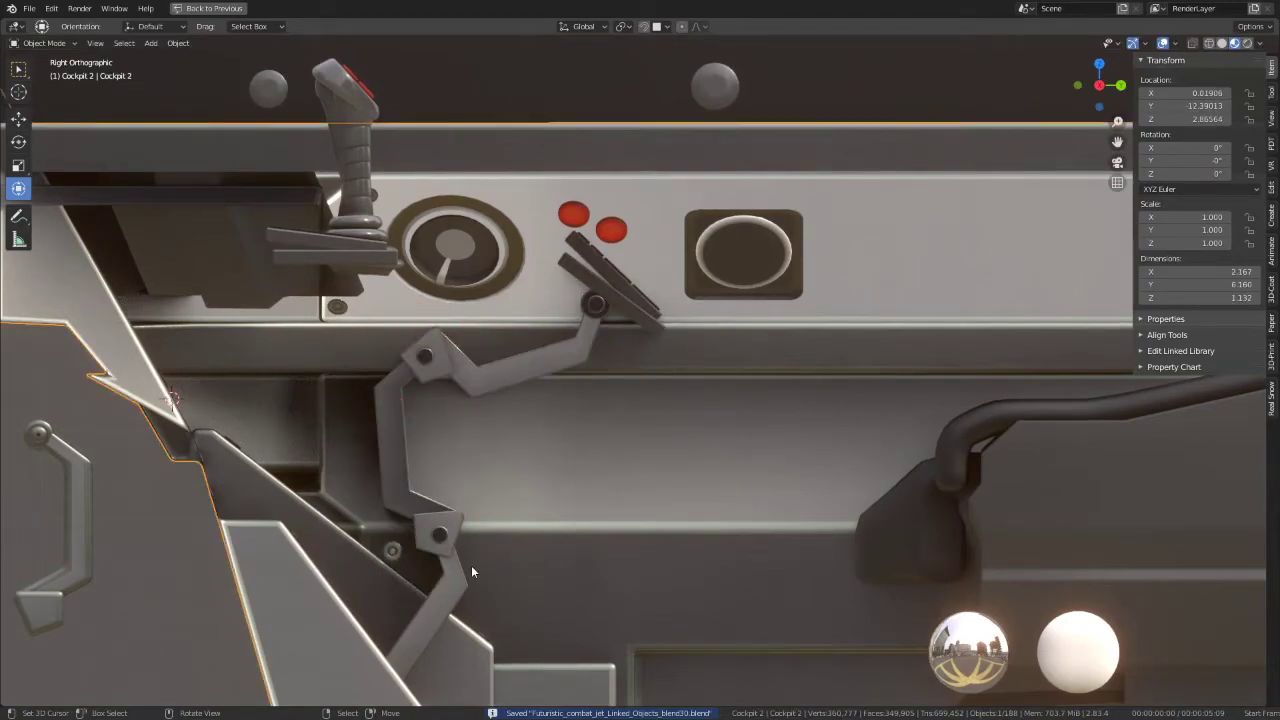
{"action": "mouse_move", "coordinate": [471, 565]}
{"action": "middle_mouse_down"}
{"action": "mouse_move", "coordinate": [530, 433]}
{"action": "mouse_move", "coordinate": [517, 453]}
{"action": "middle_mouse_up"}
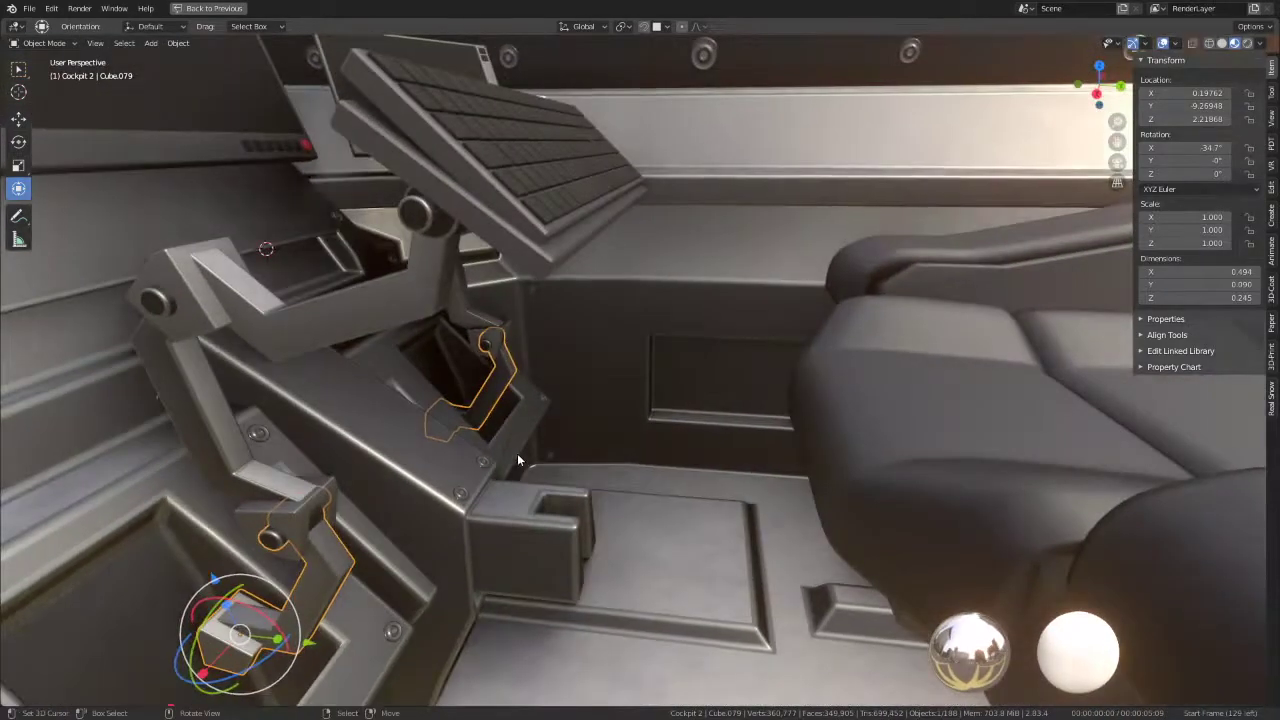
Step: Rotate lever Cube.079 about 27° in side view, then rotate arm link Cube.081
{"action": "key", "text": "KP_3"}
{"action": "key", "text": "r"}
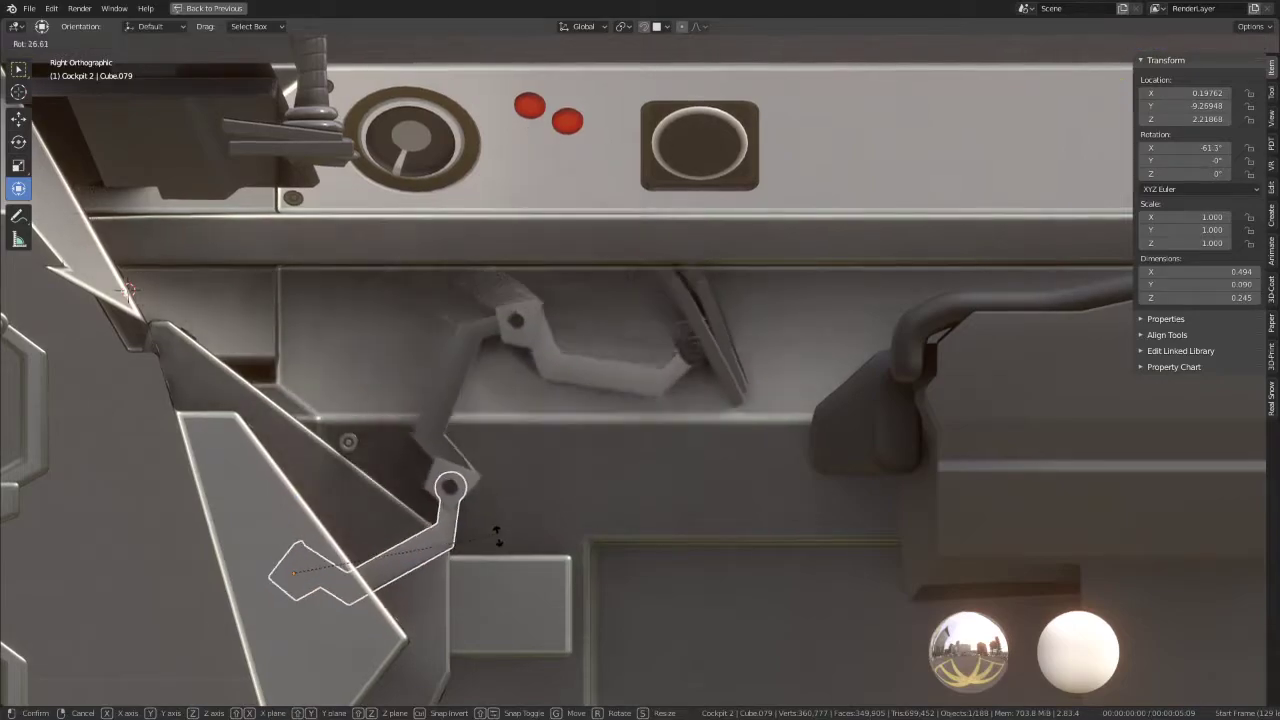
{"action": "left_click", "coordinate": [498, 535]}
{"action": "mouse_move", "coordinate": [498, 535]}
{"action": "middle_mouse_down"}
{"action": "mouse_move", "coordinate": [393, 439]}
{"action": "mouse_move", "coordinate": [470, 430]}
{"action": "middle_mouse_up"}
{"action": "left_click", "coordinate": [393, 439]}
{"action": "key", "text": "r"}
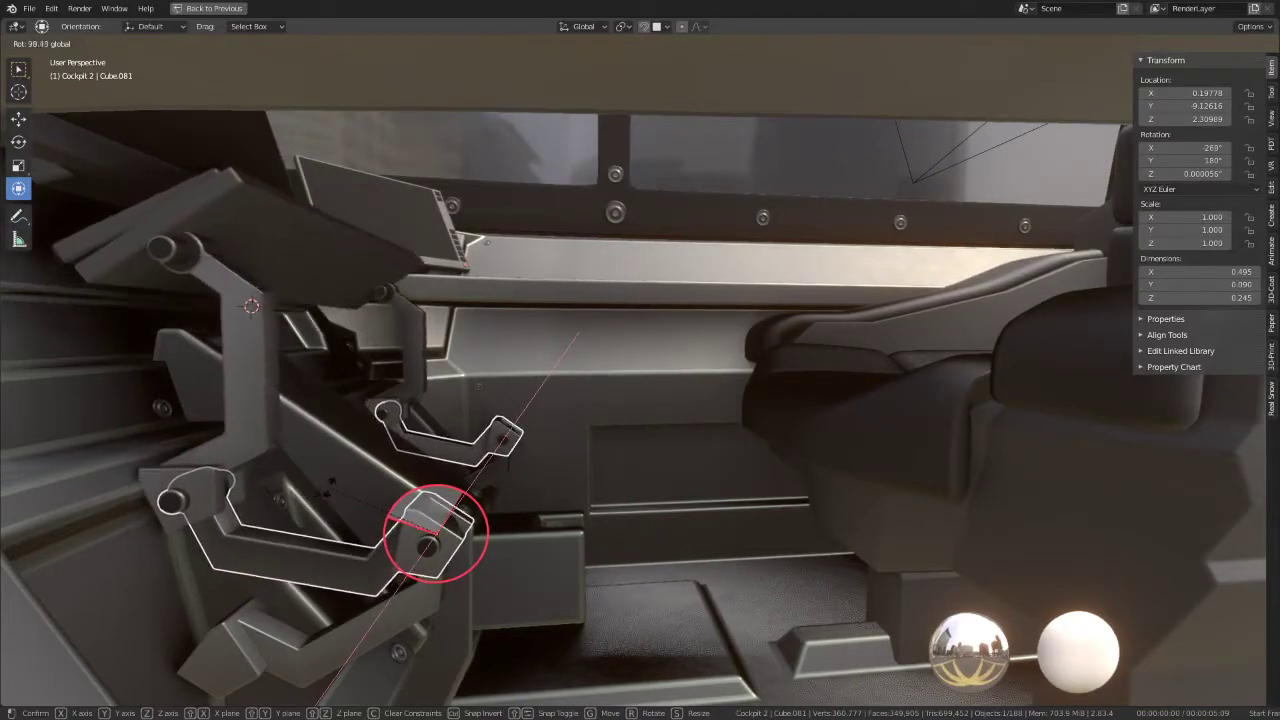
{"action": "left_click", "coordinate": [348, 496]}
Step: Tilt Cube.082 to 54.4° X, swing it -44° about X, then undo the last rotation
{"action": "left_click", "coordinate": [284, 448]}
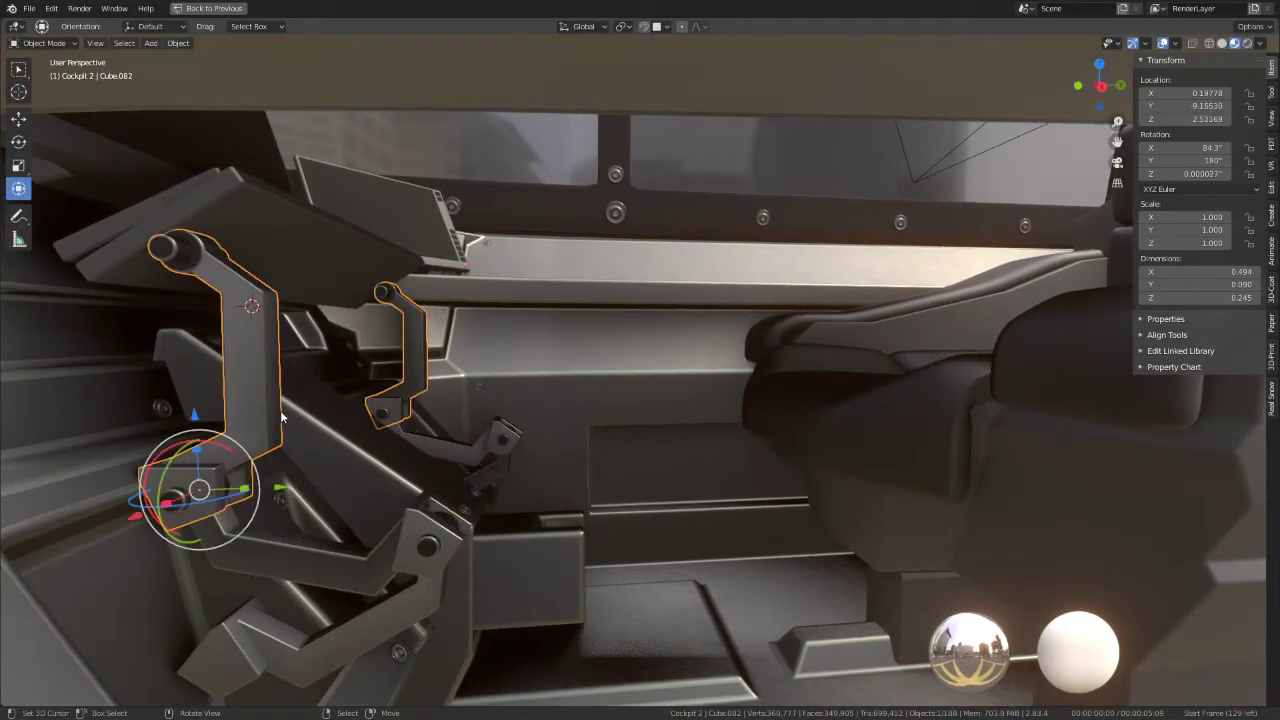
{"action": "left_click_drag", "start_coordinate": [226, 451], "coordinate": [195, 505]}
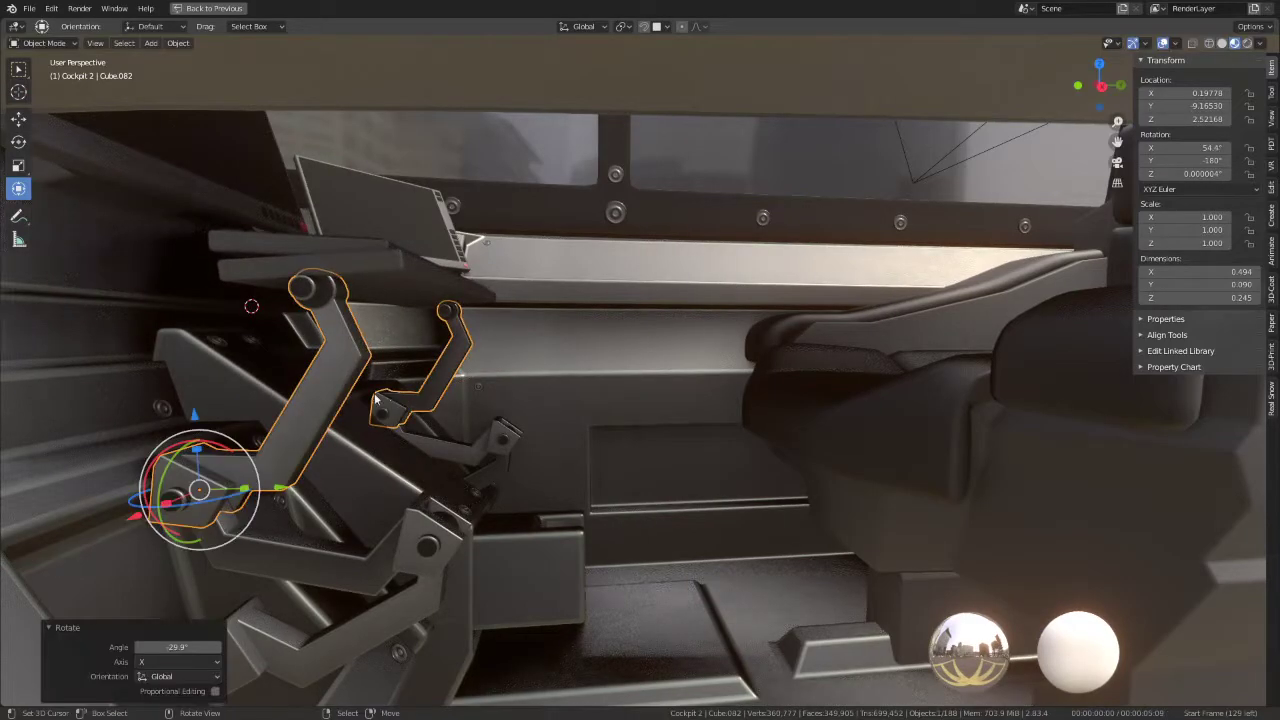
{"action": "mouse_move", "coordinate": [195, 505]}
{"action": "middle_mouse_down"}
{"action": "mouse_move", "coordinate": [505, 461]}
{"action": "mouse_move", "coordinate": [600, 320]}
{"action": "mouse_move", "coordinate": [380, 326]}
{"action": "mouse_move", "coordinate": [431, 251]}
{"action": "mouse_move", "coordinate": [477, 385]}
{"action": "mouse_move", "coordinate": [647, 422]}
{"action": "mouse_move", "coordinate": [627, 398]}
{"action": "mouse_move", "coordinate": [701, 413]}
{"action": "mouse_move", "coordinate": [679, 387]}
{"action": "mouse_move", "coordinate": [686, 323]}
{"action": "mouse_move", "coordinate": [622, 337]}
{"action": "mouse_move", "coordinate": [805, 385]}
{"action": "mouse_move", "coordinate": [833, 440]}
{"action": "mouse_move", "coordinate": [836, 262]}
{"action": "mouse_move", "coordinate": [777, 236]}
{"action": "middle_mouse_up"}
{"action": "scroll", "coordinate": [627, 305], "scroll_direction": "up", "scroll_amount": 5}
{"action": "left_click", "coordinate": [838, 260]}
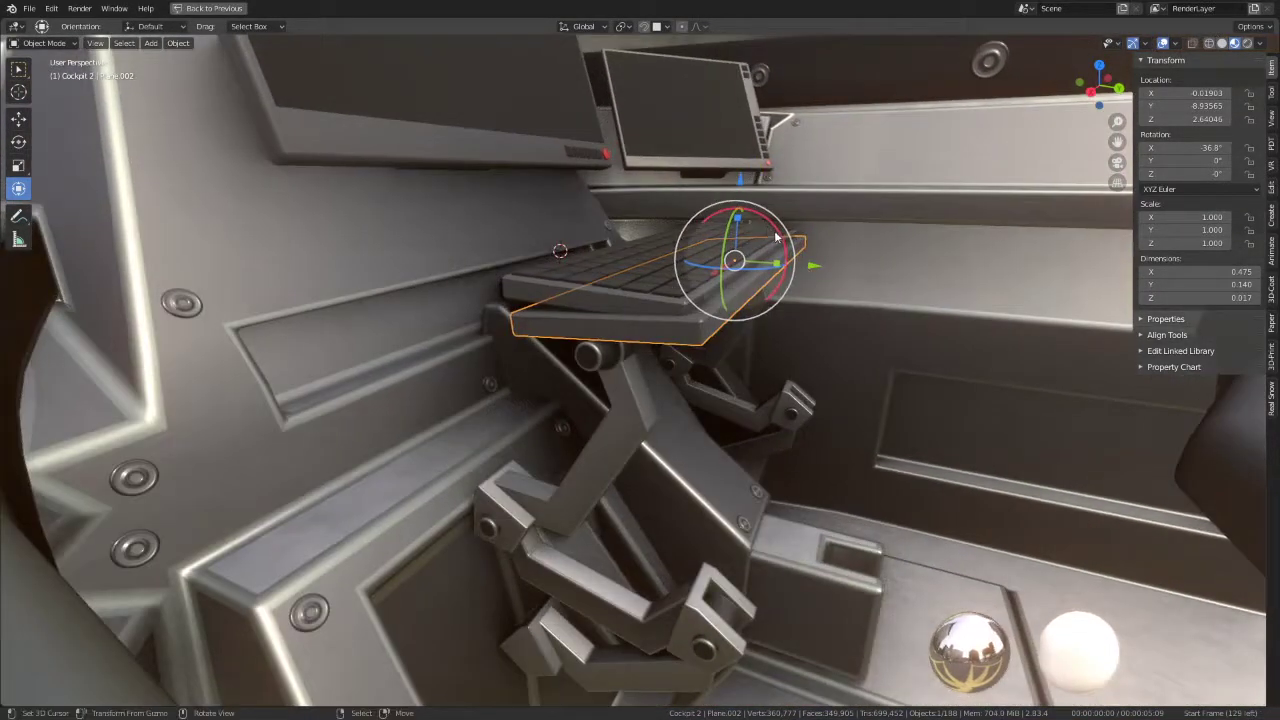
{"action": "left_click_drag", "start_coordinate": [553, 477], "coordinate": [565, 505]}
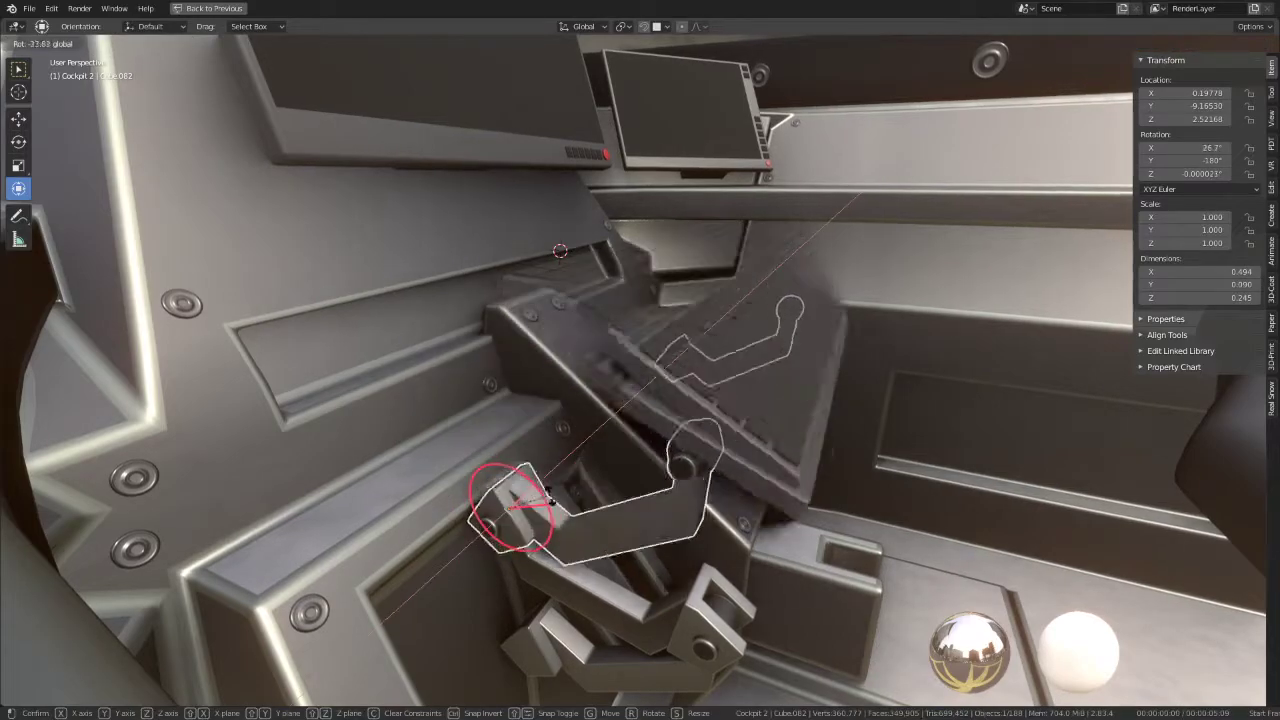
{"action": "left_click", "coordinate": [566, 503]}
{"action": "mouse_move", "coordinate": [566, 503]}
{"action": "middle_mouse_down"}
{"action": "mouse_move", "coordinate": [620, 450]}
{"action": "mouse_move", "coordinate": [518, 462]}
{"action": "mouse_move", "coordinate": [541, 458]}
{"action": "mouse_move", "coordinate": [498, 397]}
{"action": "mouse_move", "coordinate": [539, 416]}
{"action": "middle_mouse_up"}
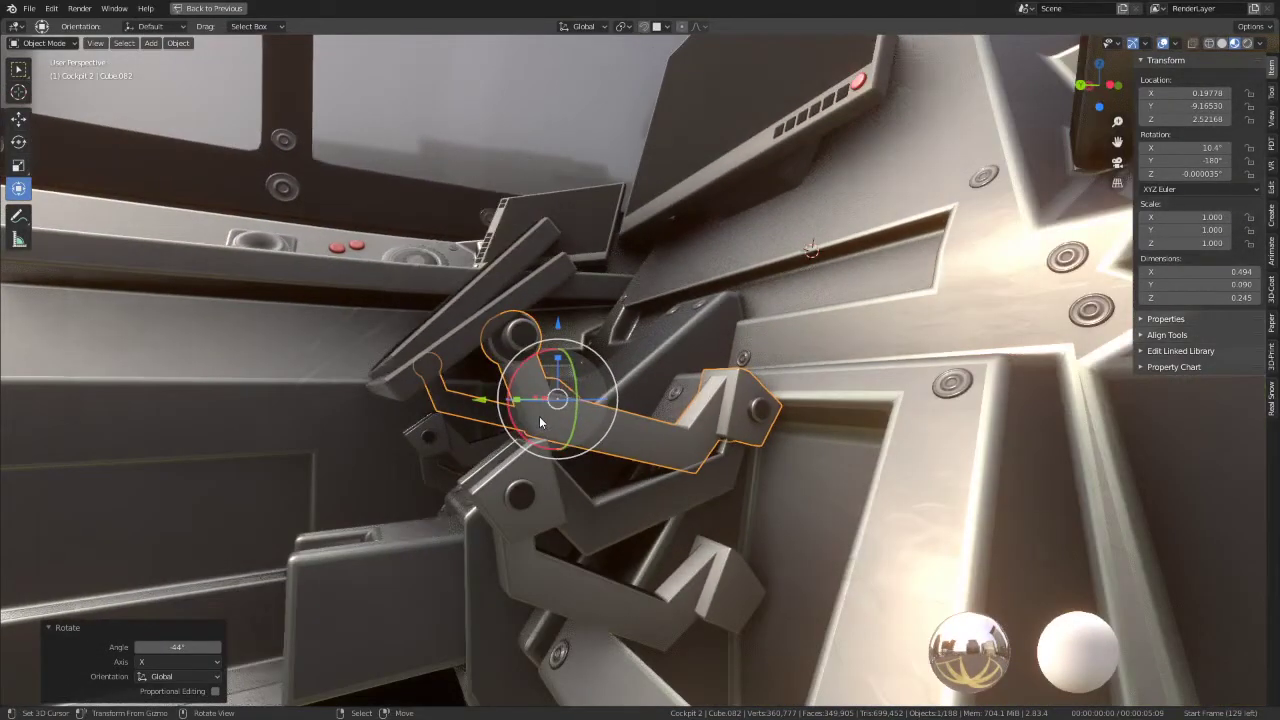
{"action": "key", "text": "ctrl+z"}
Step: Undo two more pose steps and check the arm from the right side and camera view
{"action": "key", "text": "ctrl+z"}
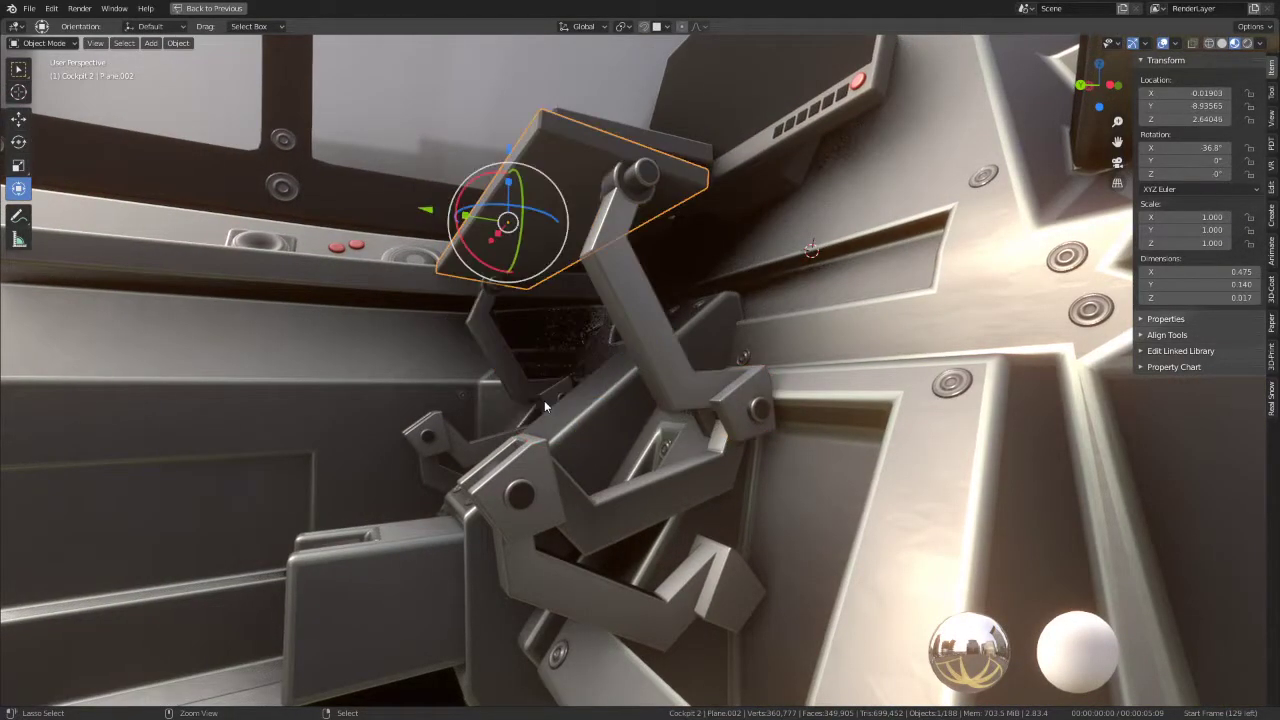
{"action": "key", "text": "ctrl+z"}
{"action": "key", "text": "ctrl+z"}
{"action": "key", "text": "ctrl+z"}
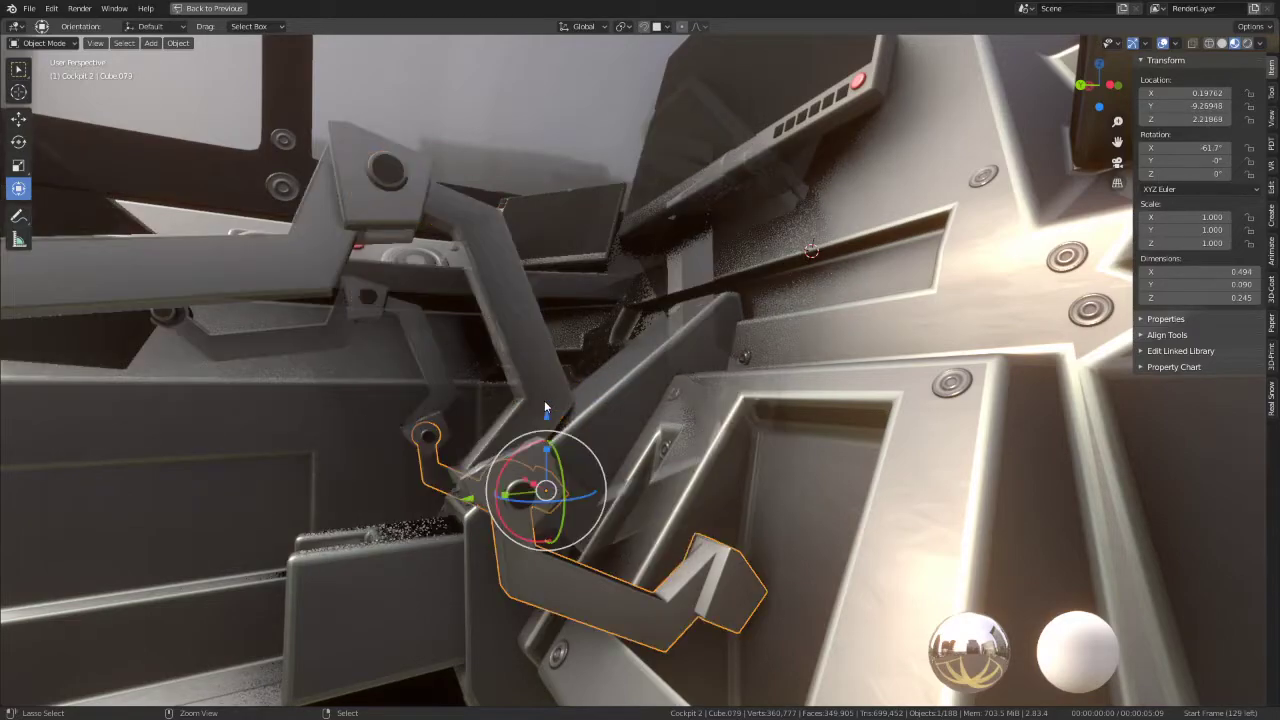
{"action": "key", "text": "ctrl+z"}
{"action": "key", "text": "ctrl+z"}
{"action": "middle_click_drag", "start_coordinate": [543, 398], "coordinate": [570, 412]}
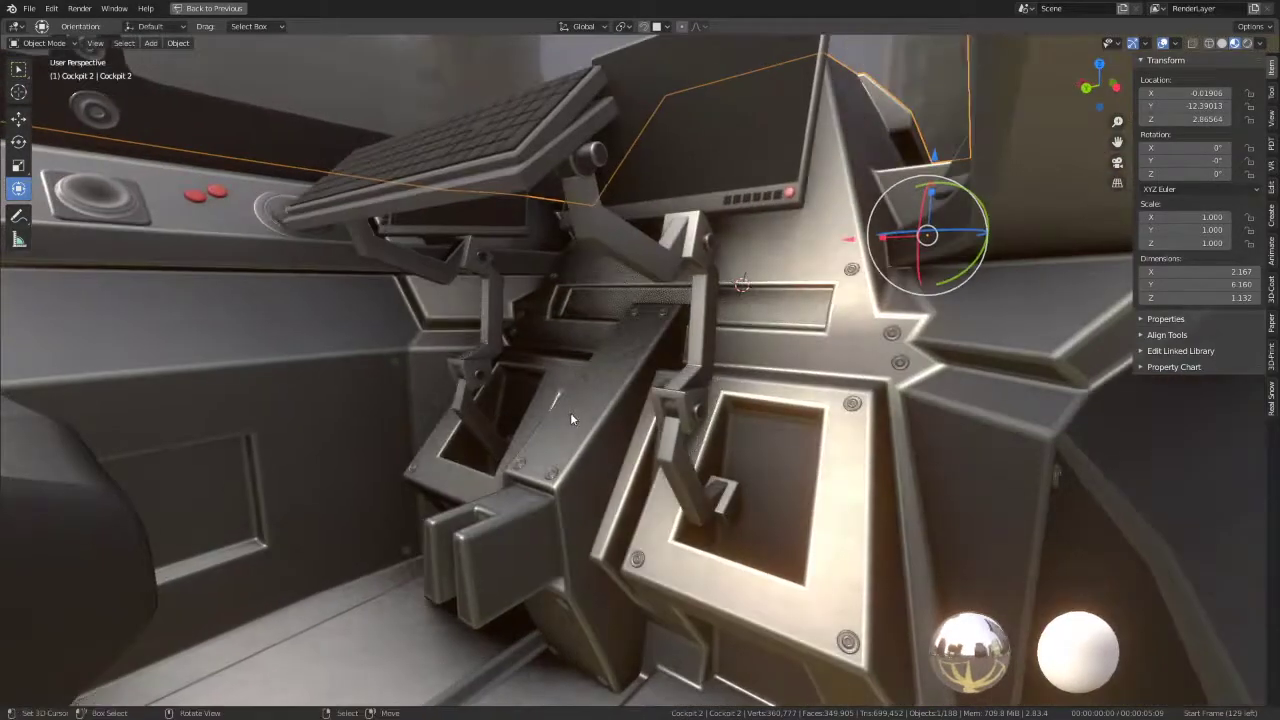
{"action": "key", "text": "KP_3"}
{"action": "middle_click_drag", "start_coordinate": [858, 246], "coordinate": [679, 358]}
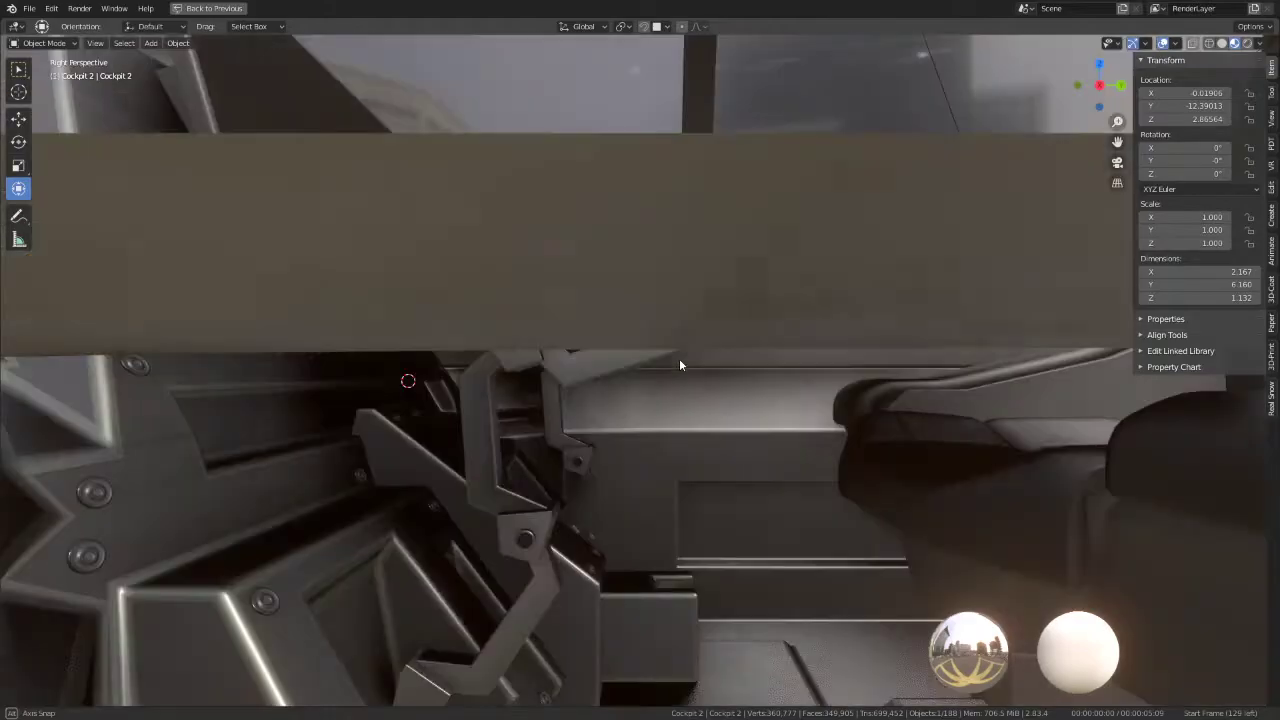
{"action": "key", "text": "KP_0"}
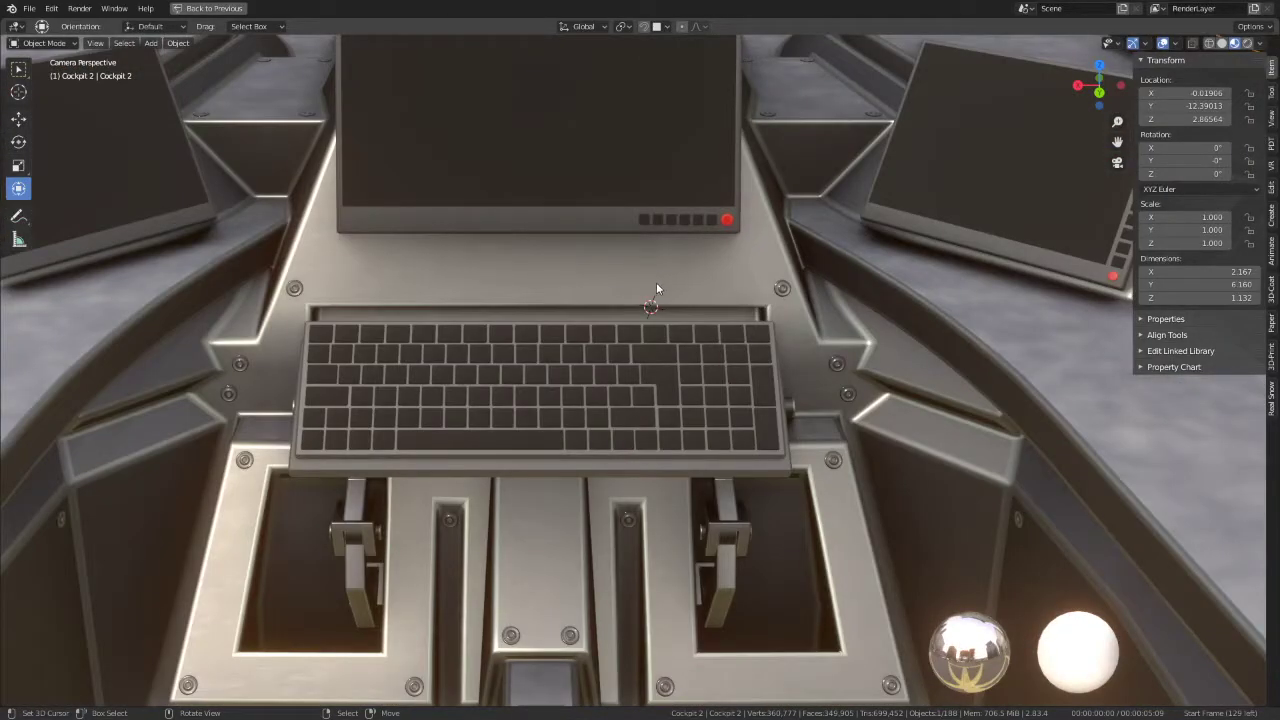
Step: Return to the right side view and restore the full Shading workspace layout
{"action": "mouse_move", "coordinate": [559, 383]}
{"action": "middle_mouse_down"}
{"action": "mouse_move", "coordinate": [600, 416]}
{"action": "mouse_move", "coordinate": [644, 387]}
{"action": "middle_mouse_up"}
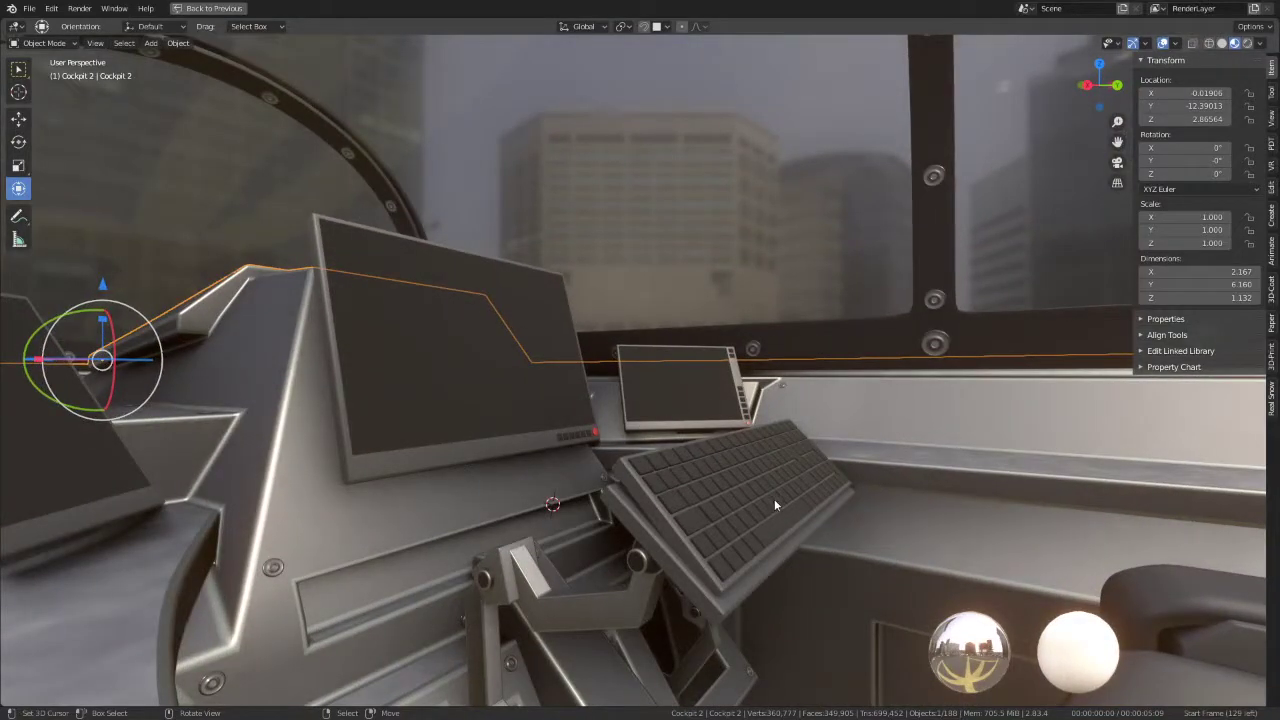
{"action": "middle_click_drag", "start_coordinate": [774, 536], "coordinate": [780, 502]}
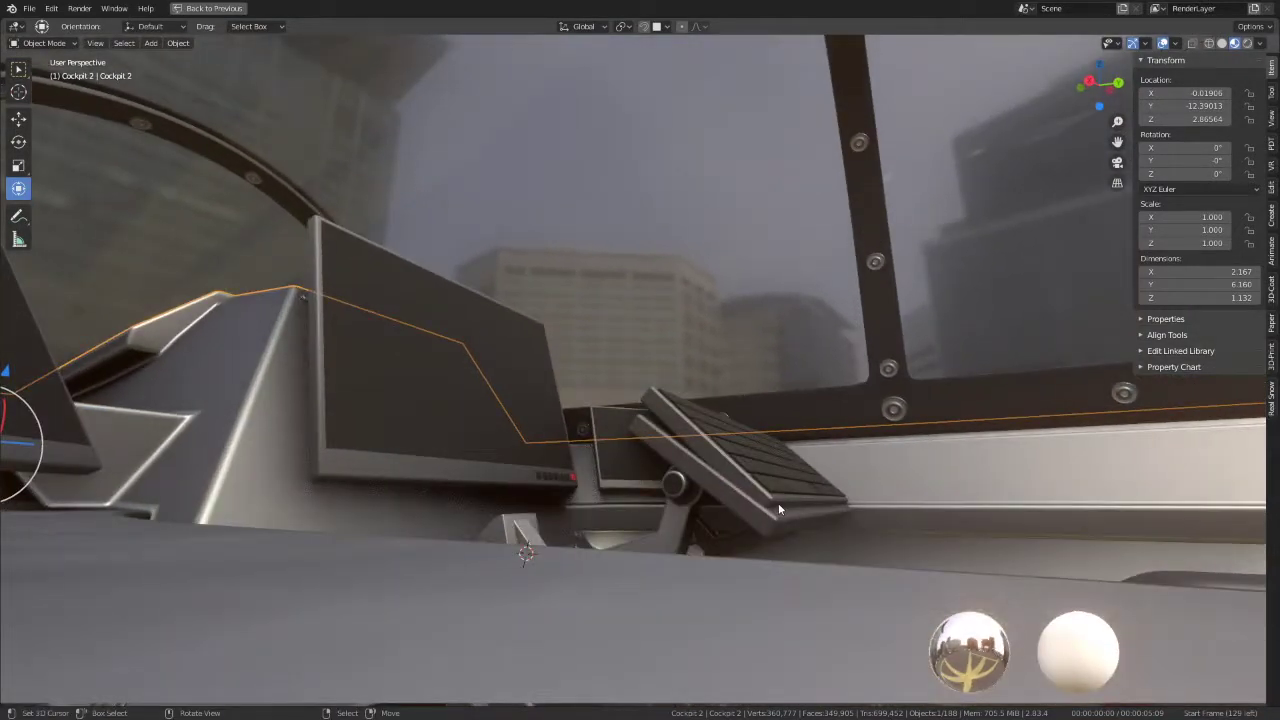
{"action": "key", "text": "KP_3"}
{"action": "key", "text": "ctrl+space"}
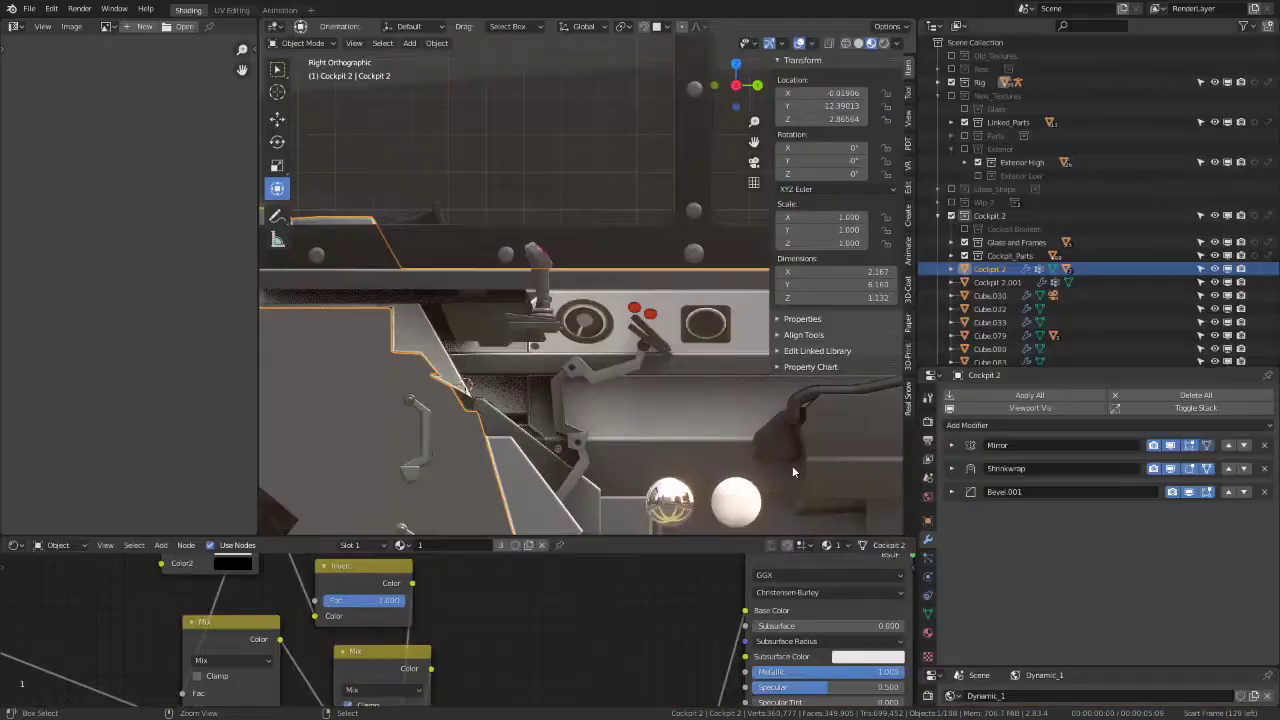
{"action": "left_click", "coordinate": [24, 27]}
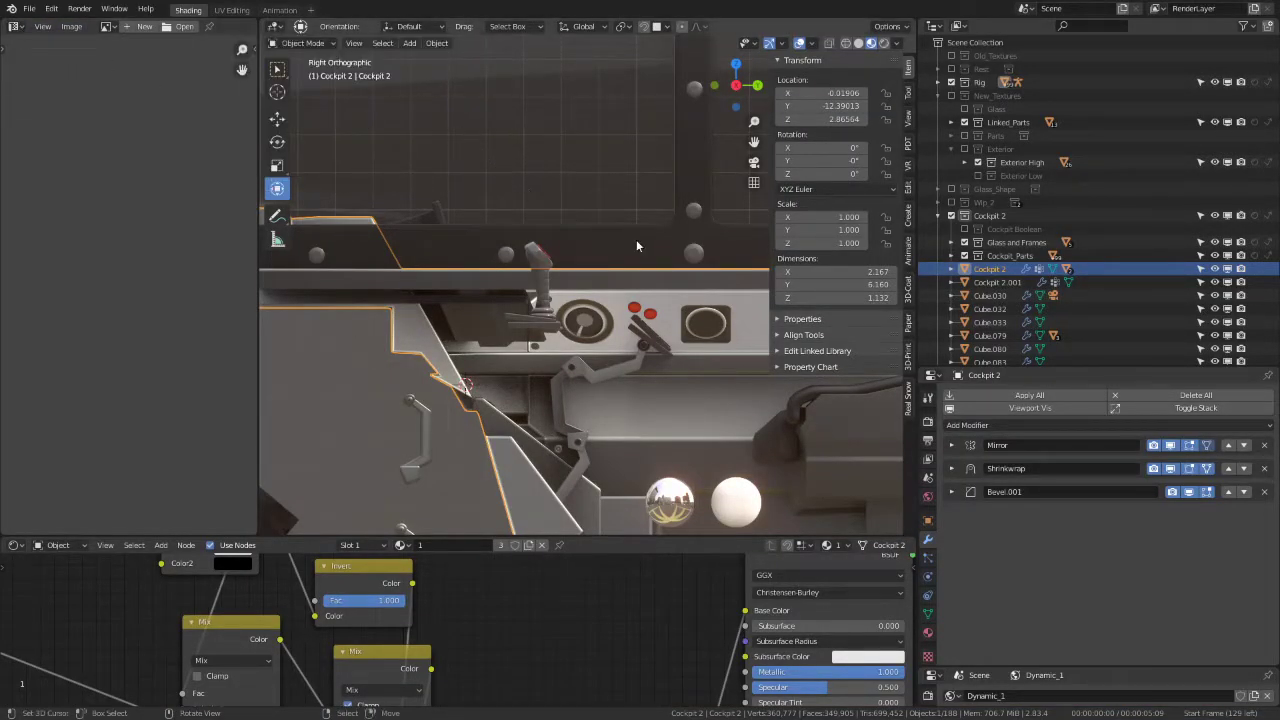